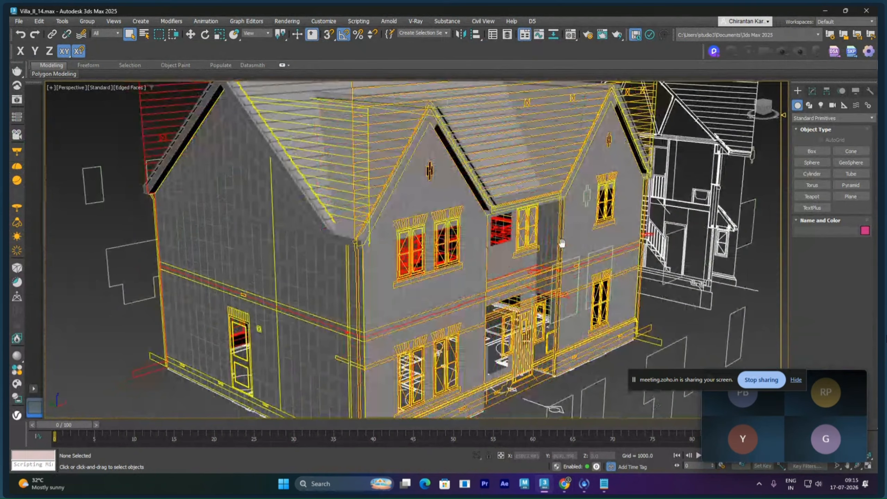
- Isolate the Ground_Floor plan shape and show it in the top view
alt+middle_drag(562, 244, 614, 330)
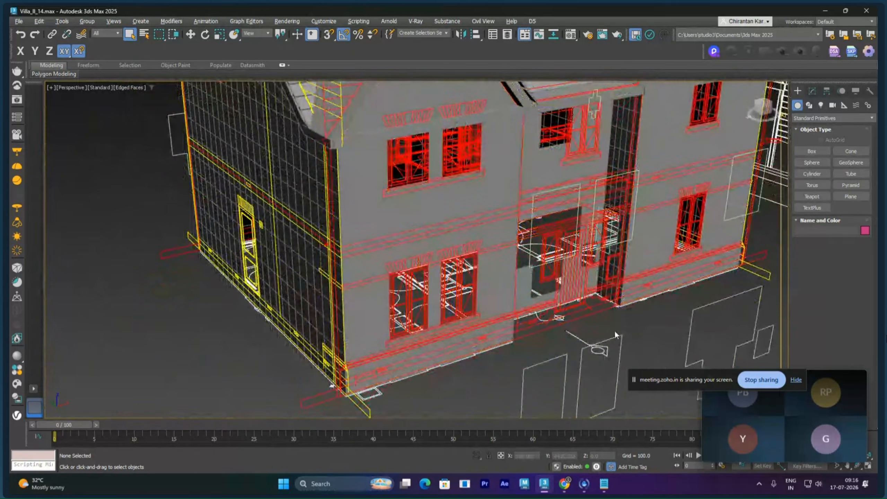
click(543, 304)
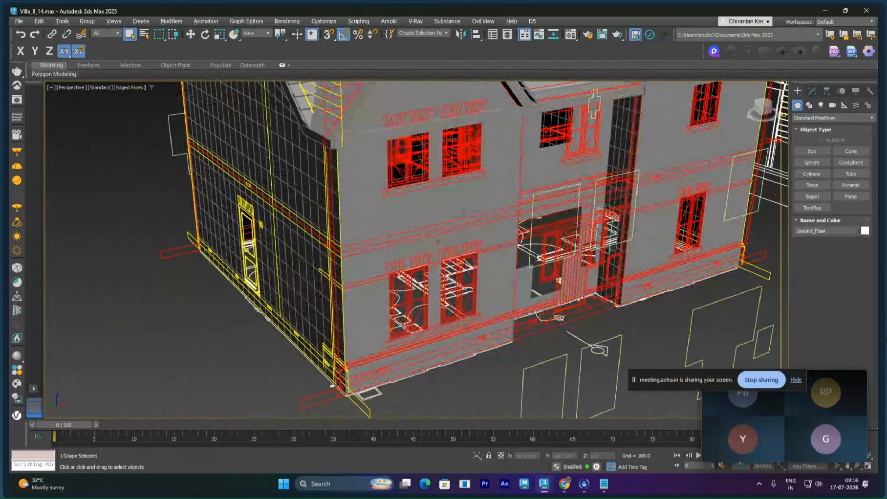
key(t)
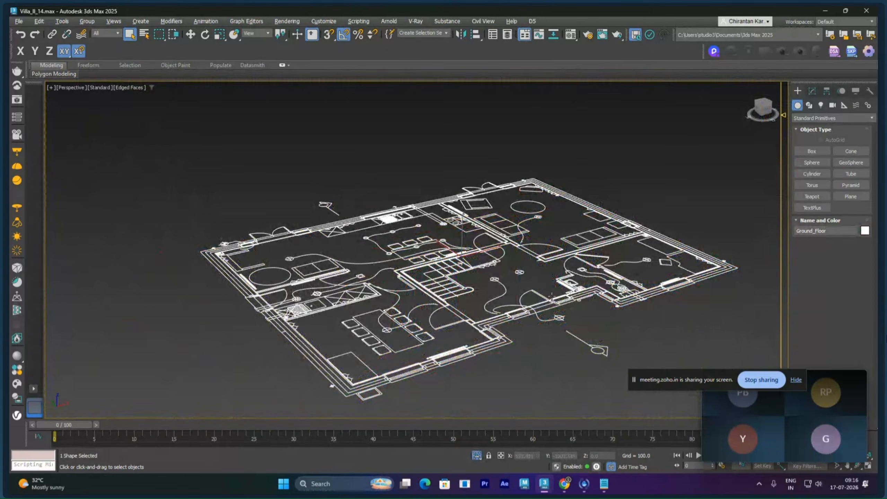
scroll(552, 297, up, 5)
scroll(552, 296, down, 10)
scroll(461, 196, up, 8)
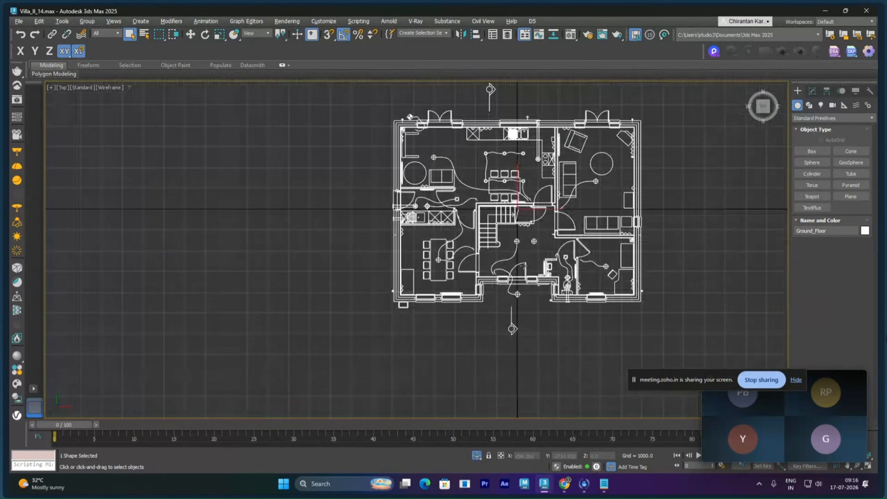
- Examine the ground floor plan's walls and openings around the kitchen, utility area and dining room
scroll(443, 193, up, 8)
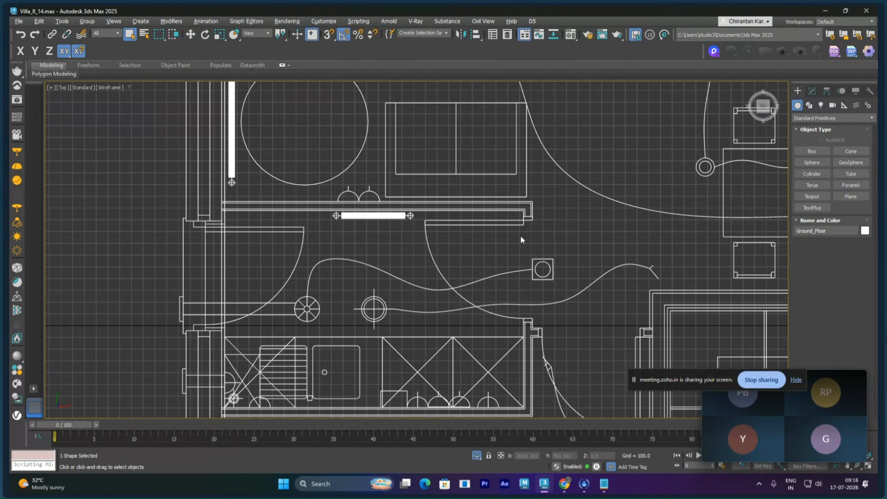
middle_drag(575, 215, 547, 232)
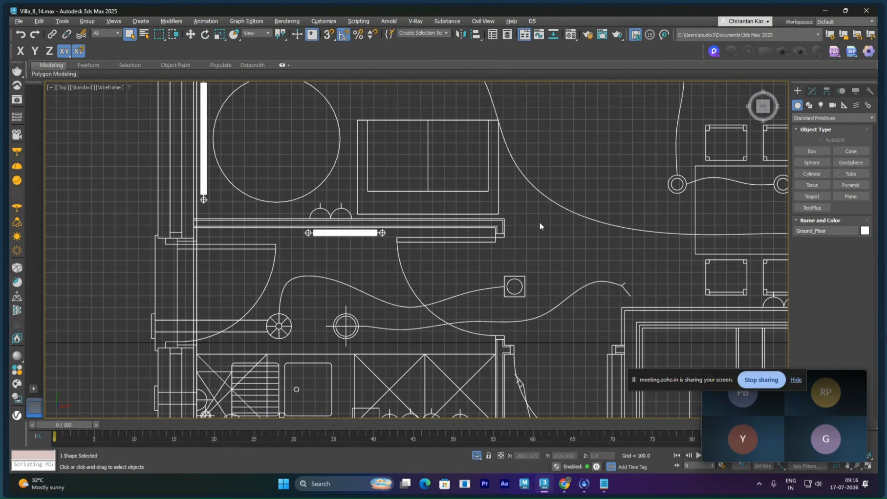
middle_drag(540, 224, 545, 375)
scroll(542, 230, down, 3)
middle_drag(538, 214, 516, 219)
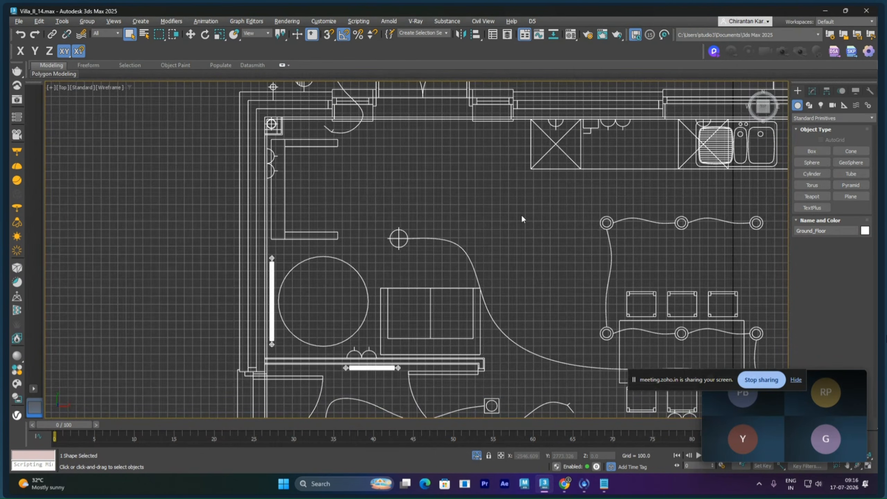
middle_drag(492, 231, 505, 208)
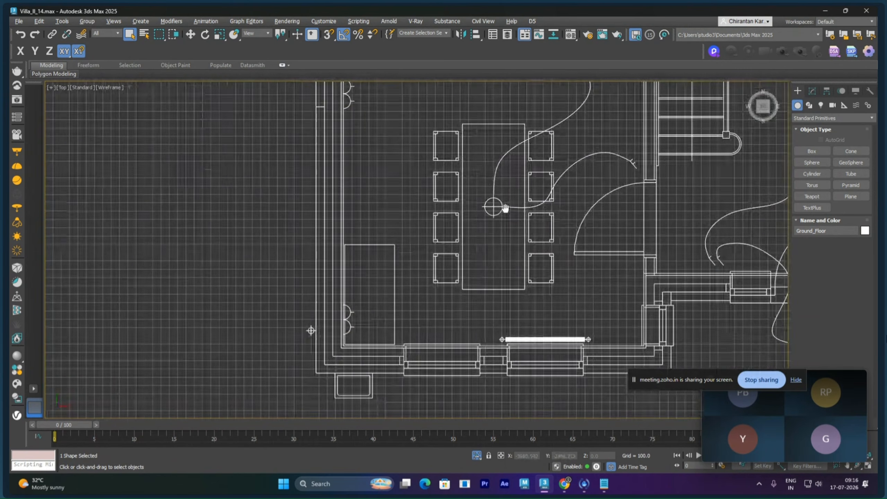
middle_drag(515, 285, 523, 216)
middle_drag(607, 248, 444, 306)
scroll(613, 250, up, 3)
scroll(622, 273, down, 2)
- Examine the entrance wall, the dining room door opening and the wall beside the staircase in the plan
middle_drag(625, 273, 459, 288)
scroll(589, 268, up, 2)
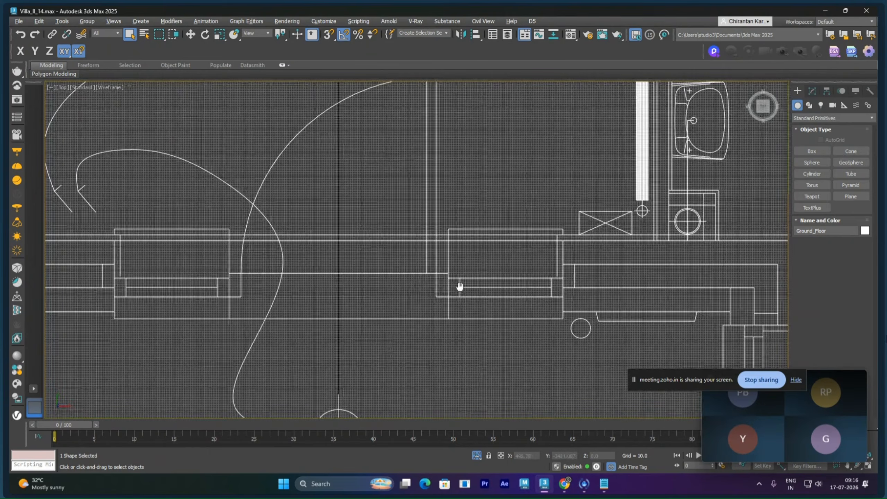
scroll(530, 266, up, 2)
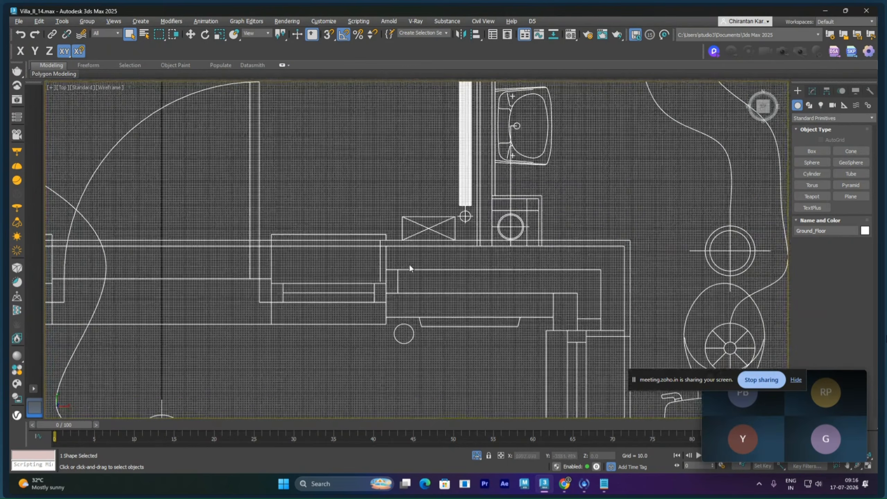
middle_drag(409, 264, 683, 265)
middle_drag(404, 241, 578, 252)
middle_drag(247, 263, 364, 247)
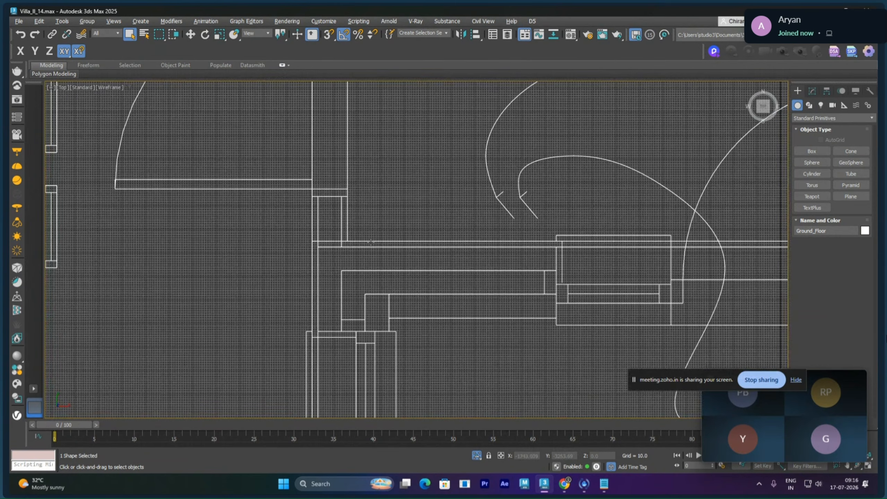
middle_drag(345, 222, 371, 317)
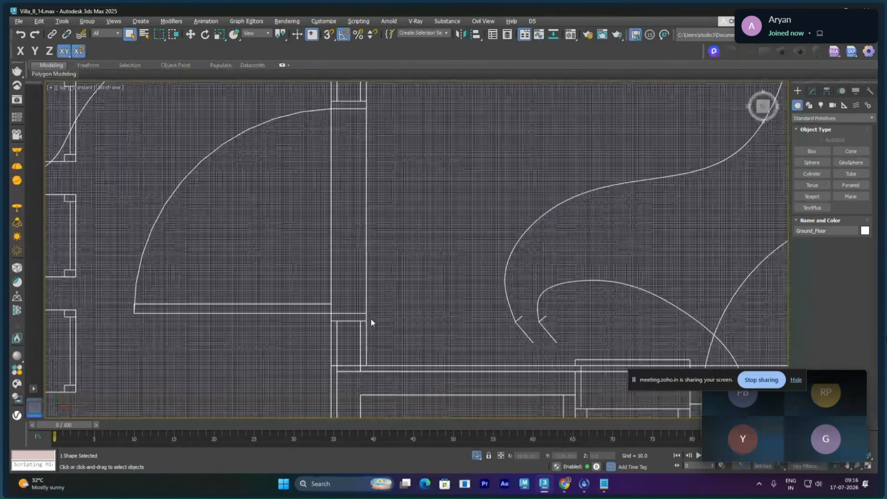
scroll(371, 318, down, 5)
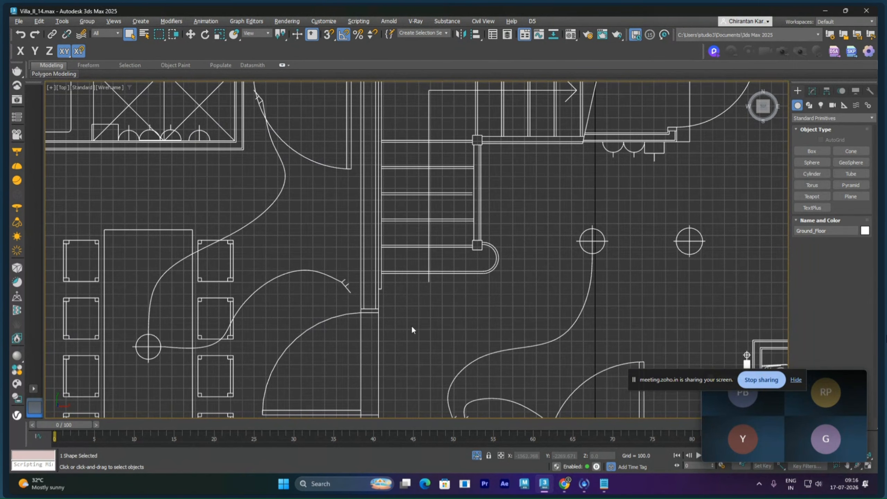
scroll(367, 309, up, 5)
scroll(367, 310, up, 1)
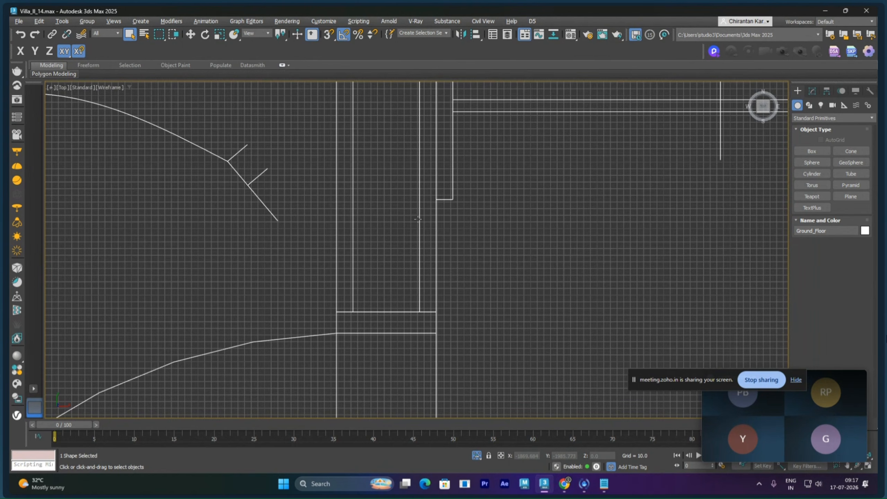
scroll(431, 213, down, 5)
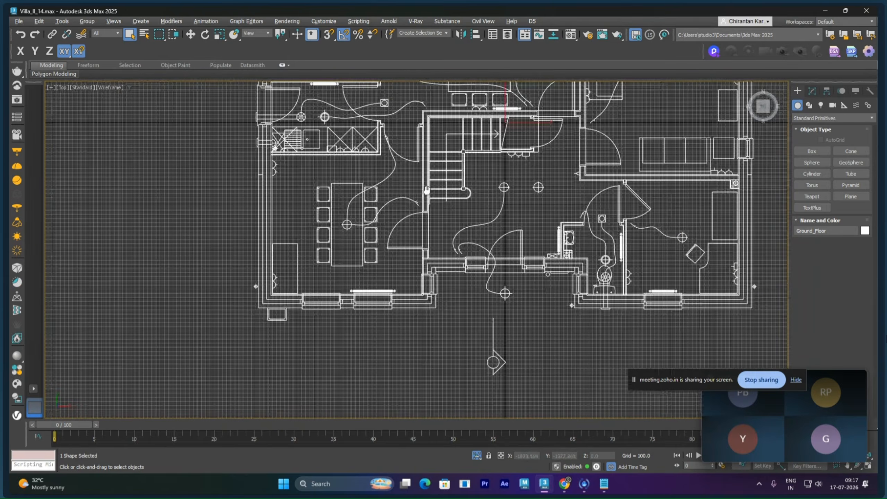
middle_drag(427, 191, 361, 259)
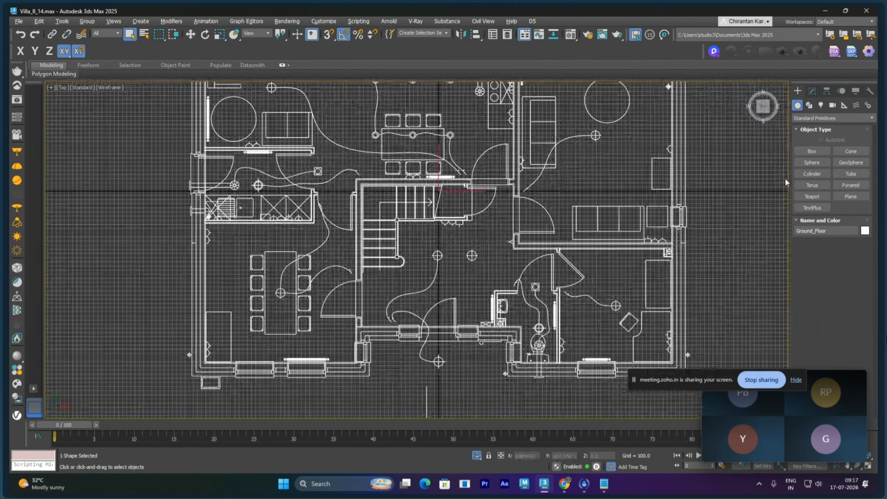
middle_drag(734, 196, 728, 293)
- Switch to spline creation and turn on 3D snapping with the Vertex snap option
click(816, 163)
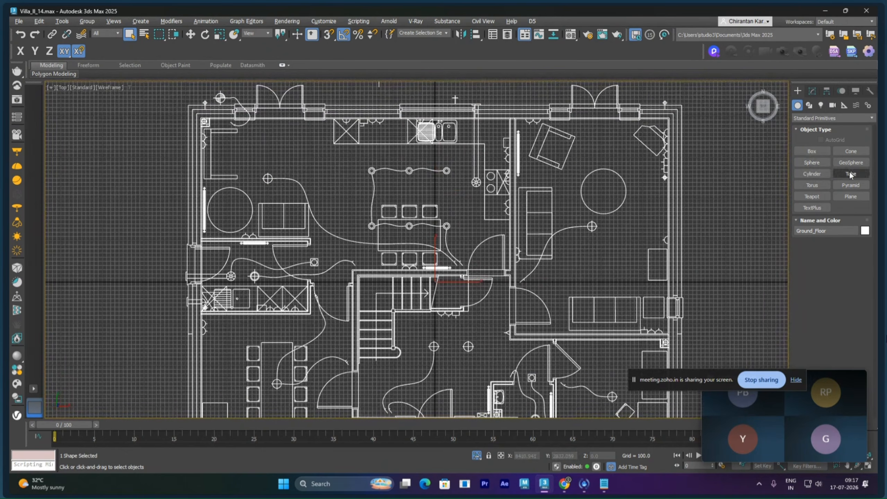
click(812, 106)
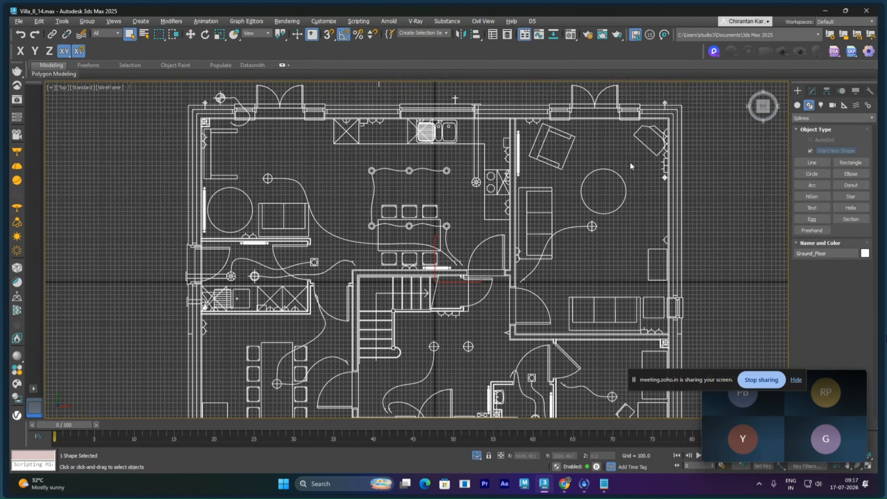
scroll(503, 129, up, 5)
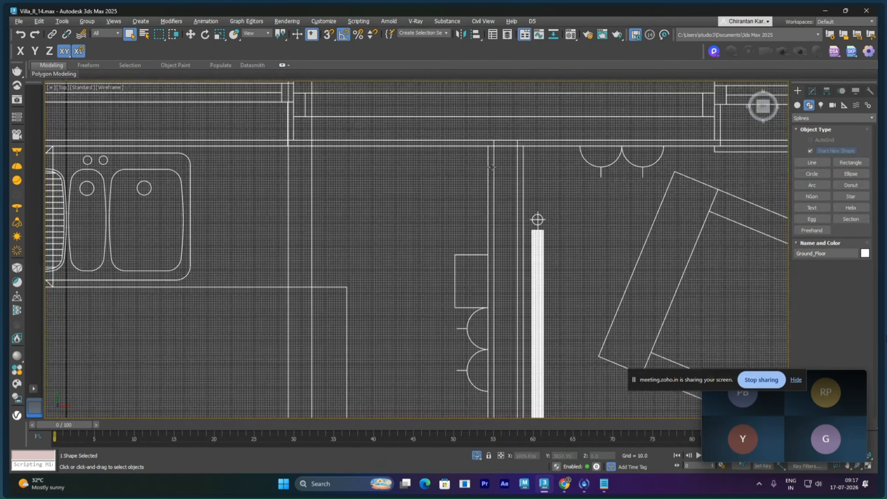
middle_drag(492, 168, 481, 191)
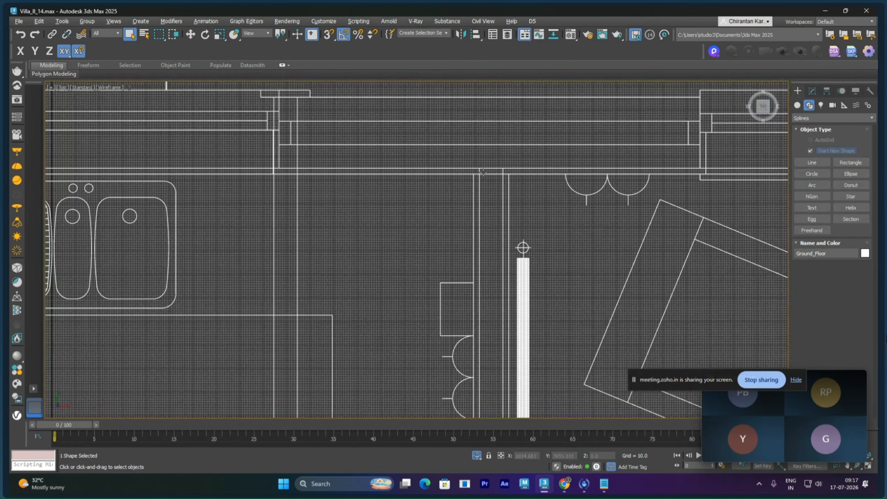
right_click(330, 35)
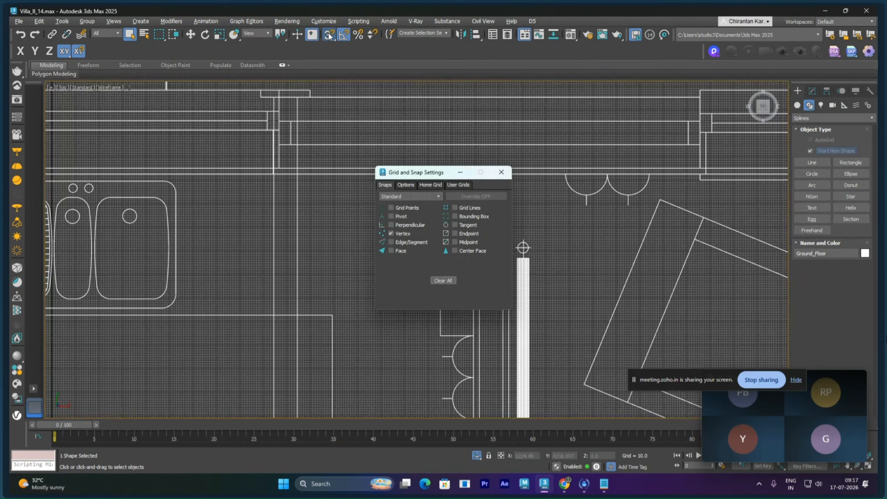
click(503, 172)
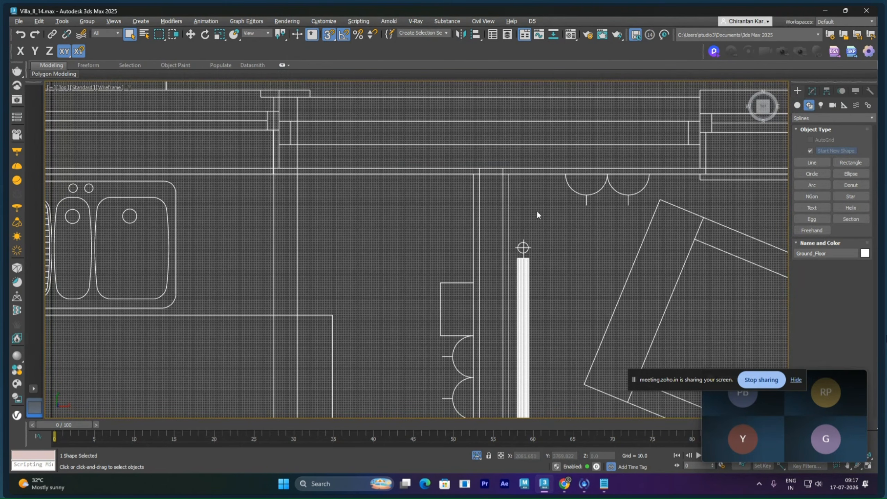
middle_drag(506, 198, 506, 172)
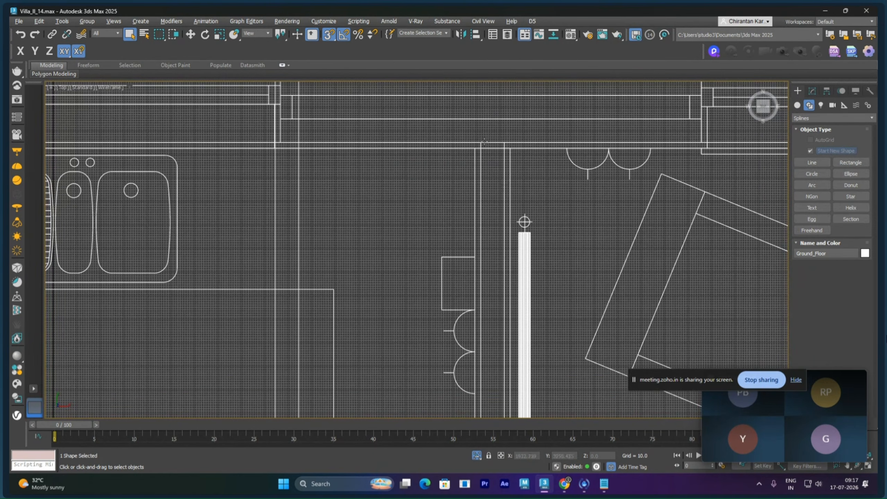
- Trace the kitchen side of the wall between kitchen and living room with a Line, following the recess by the kitchen door
key(l)
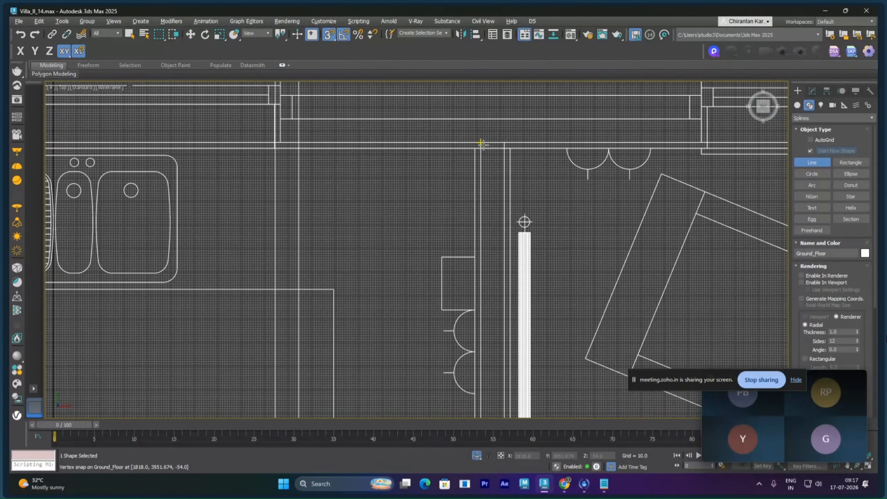
scroll(482, 143, up, 4)
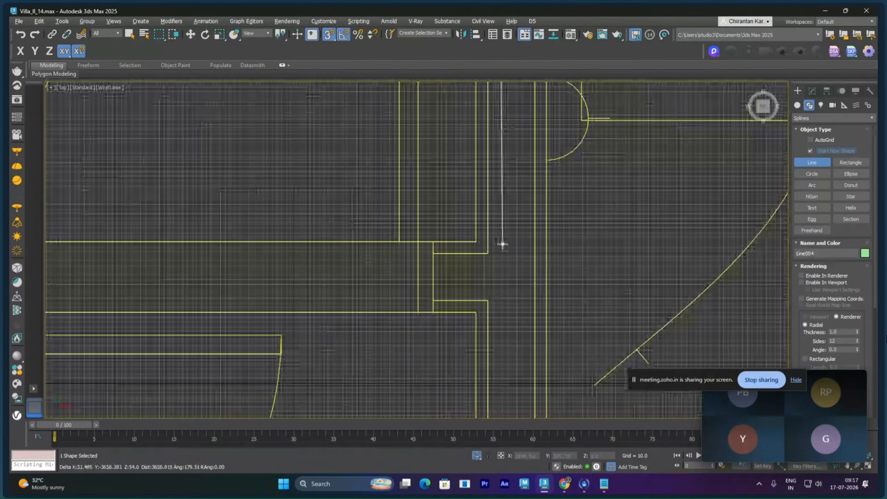
click(489, 253)
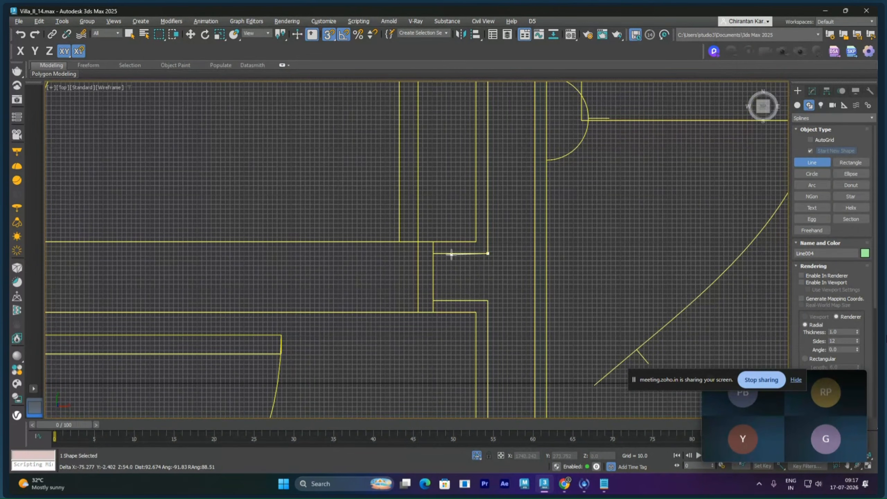
click(433, 253)
click(434, 300)
click(488, 300)
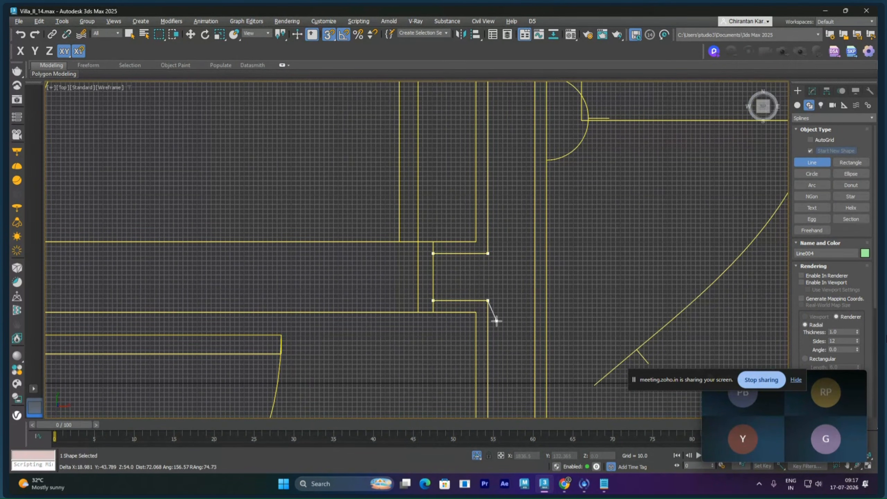
scroll(495, 320, down, 4)
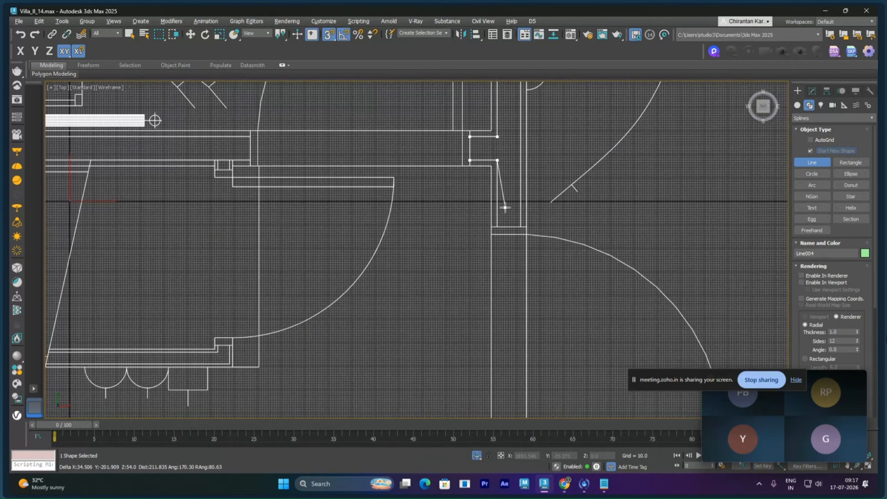
- Trace the wall's living room side up to the outer wall and close the outline at its start point
right_click(505, 208)
middle_drag(505, 208, 539, 419)
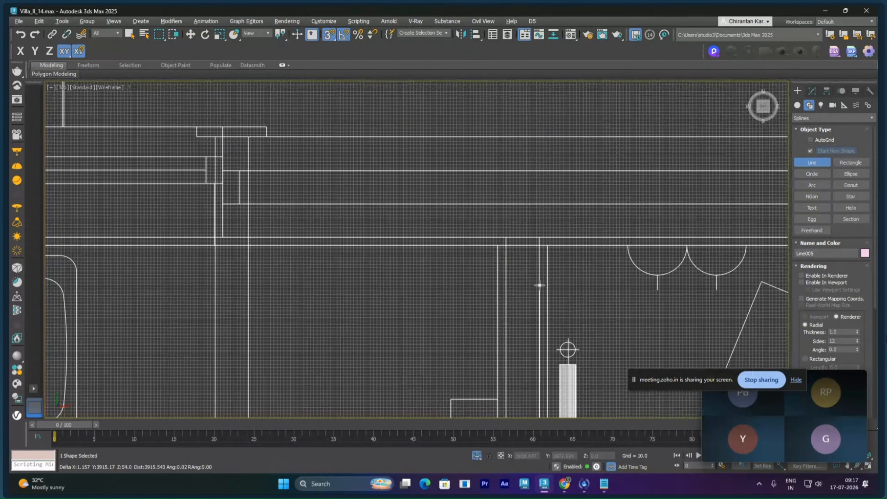
click(540, 238)
click(505, 237)
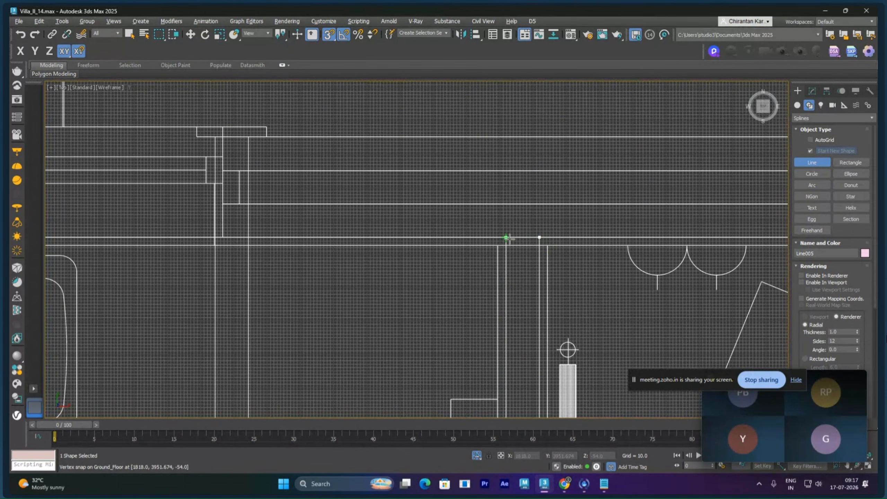
right_click(526, 263)
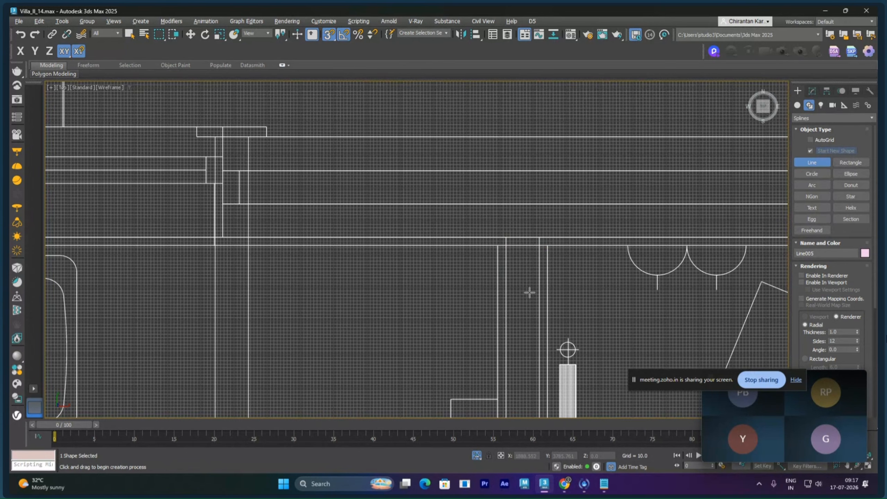
right_click(531, 275)
- Activate the Move tool for the traced wall outline
scroll(538, 276, down, 5)
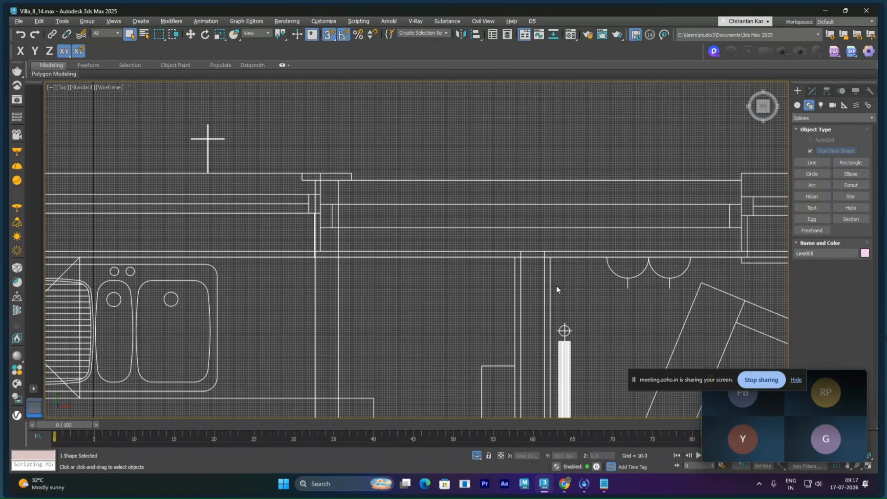
middle_drag(556, 285, 528, 131)
right_click(551, 235)
key(Escape)
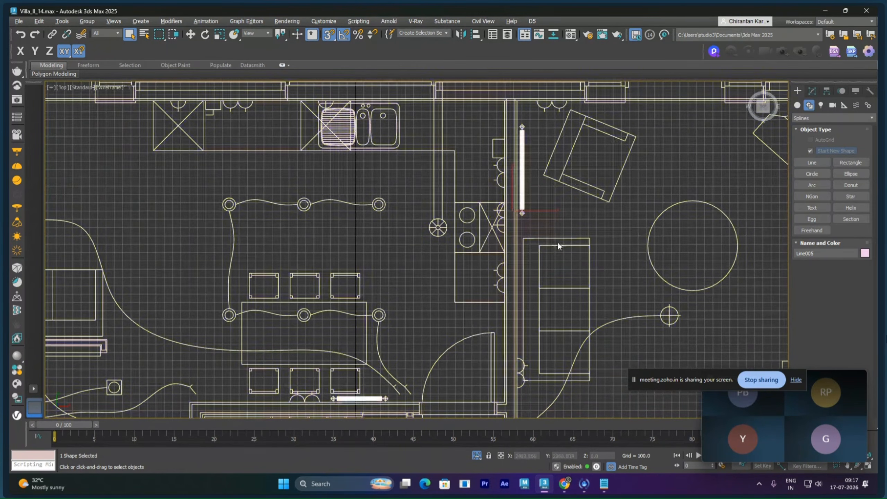
right_click(539, 212)
click(562, 203)
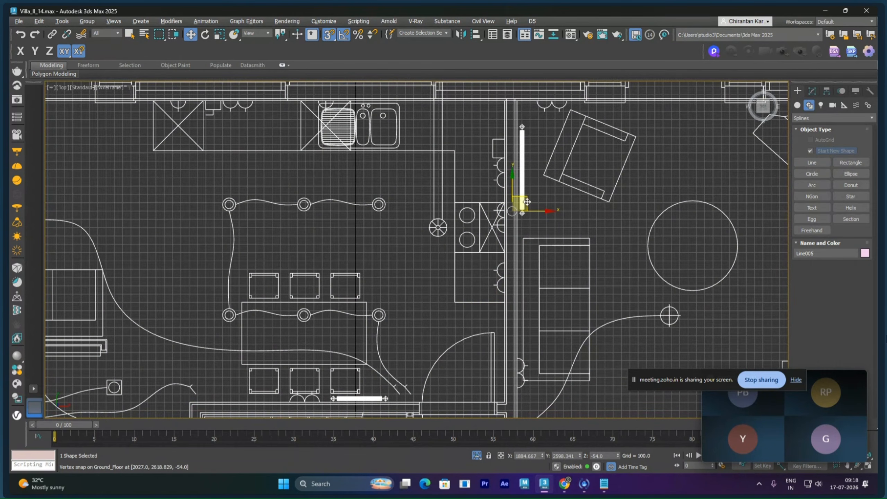
mouse_move(522, 213)
mouse_down()
mouse_move(526, 198)
mouse_move(464, 226)
mouse_move(470, 210)
mouse_move(517, 209)
mouse_move(510, 211)
mouse_up()
scroll(509, 211, down, 3)
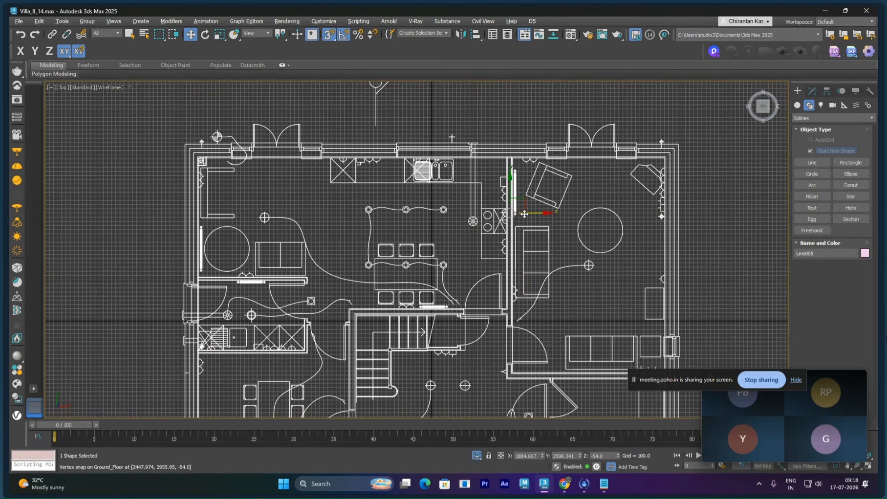
- Isolate the traced wall outline together with the ground floor plan and show them in the Top view
key(alt+q)
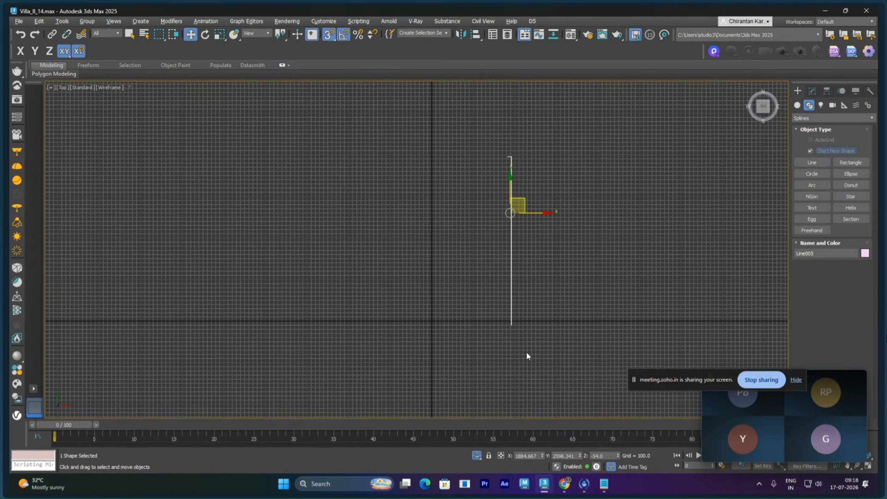
click(476, 457)
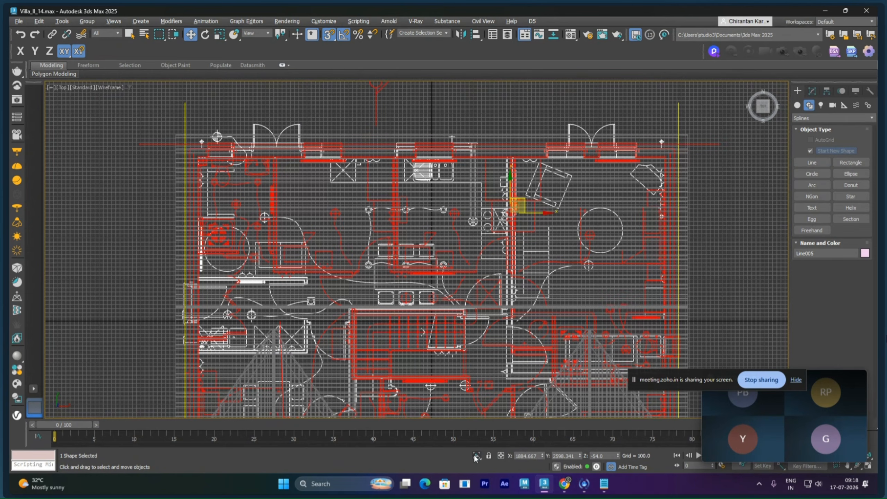
key(p)
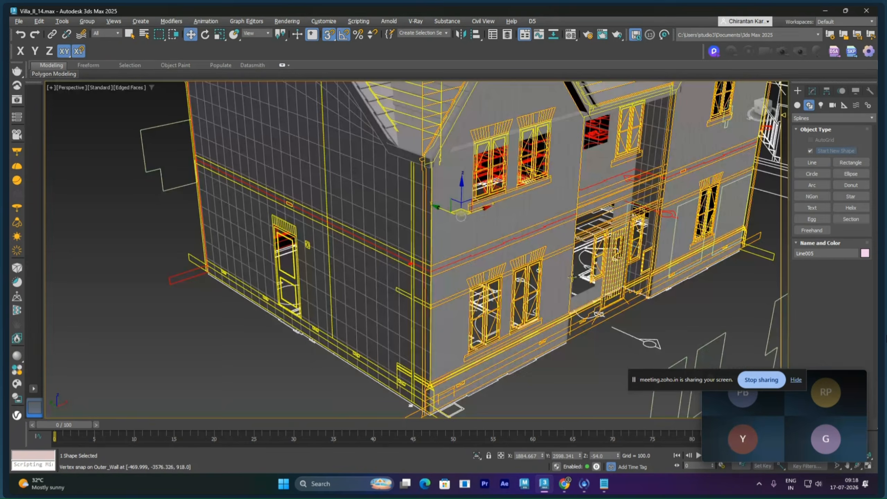
scroll(555, 277, up, 2)
scroll(578, 293, up, 4)
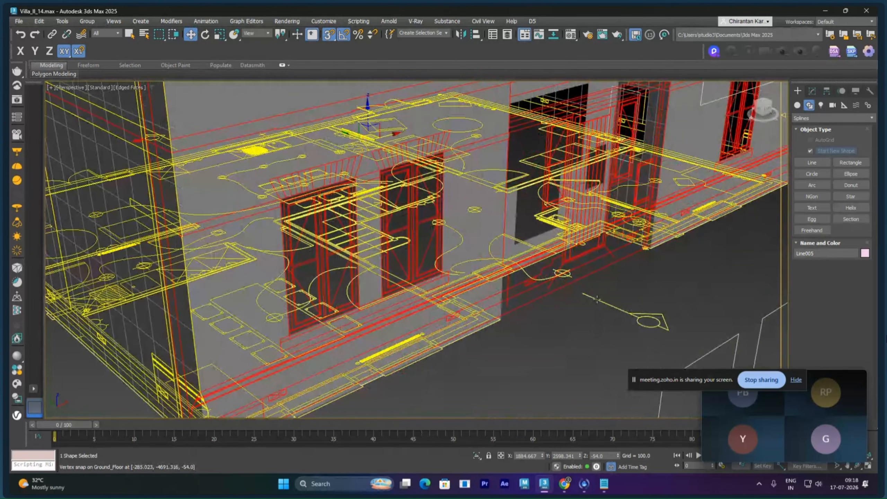
ctrl+click(597, 298)
key(t)
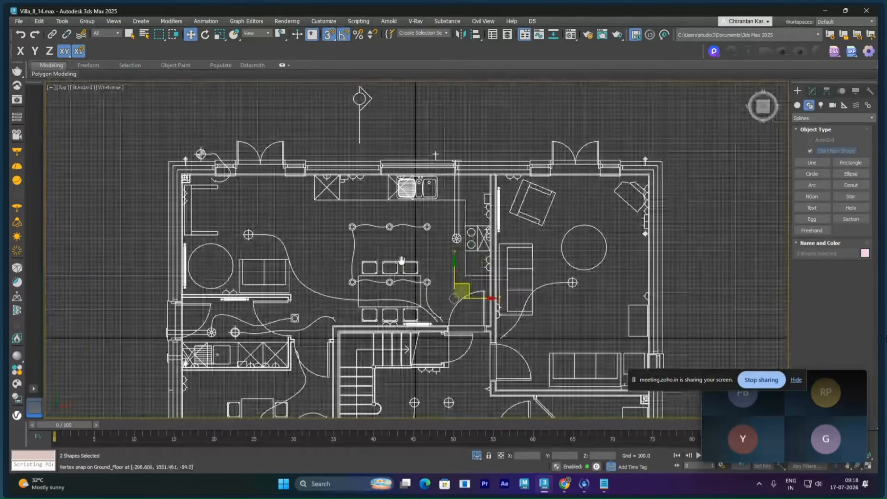
scroll(392, 222, up, 3)
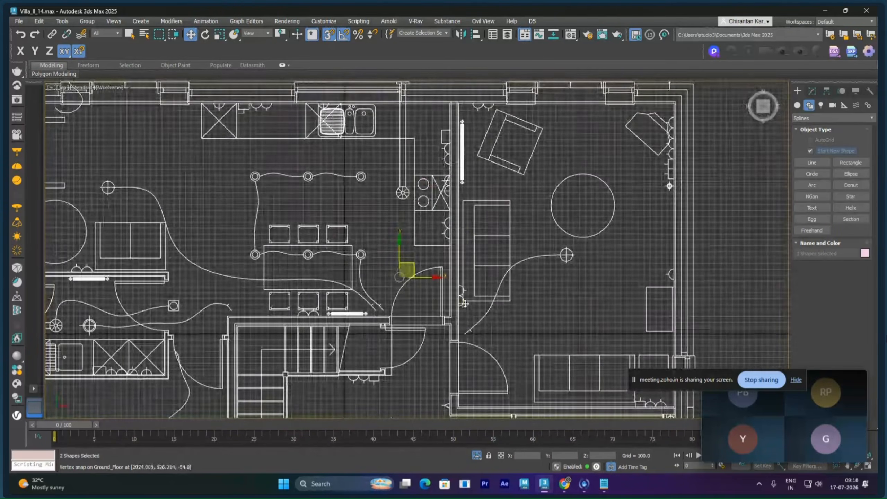
- Select the traced outline Line005 by name from the scene list and delete it
click(243, 119)
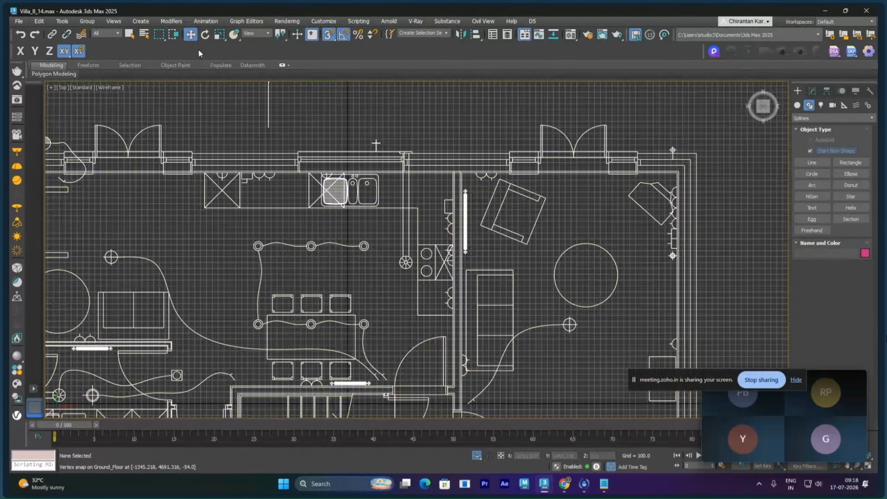
click(144, 34)
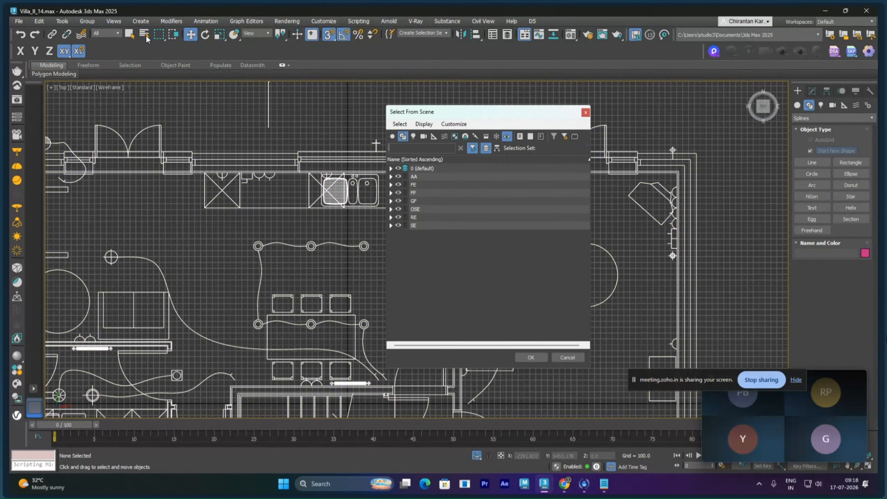
click(391, 168)
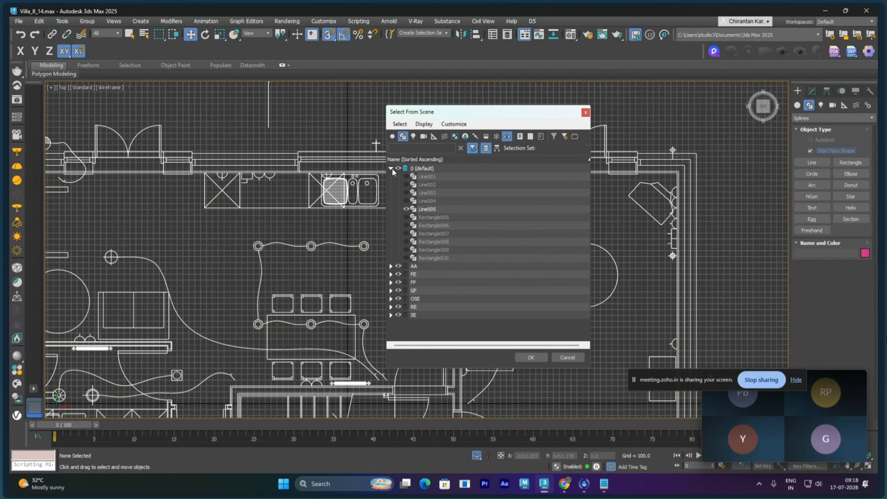
click(433, 210)
click(531, 358)
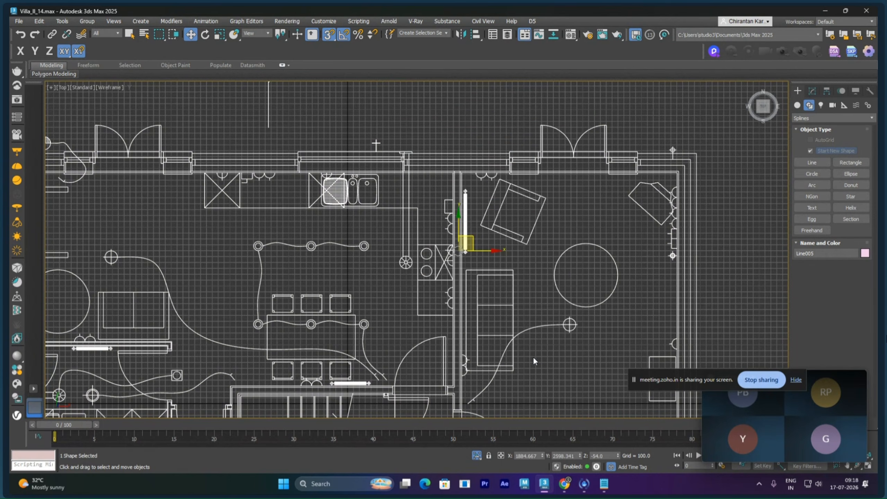
drag(469, 239, 598, 246)
click(578, 233)
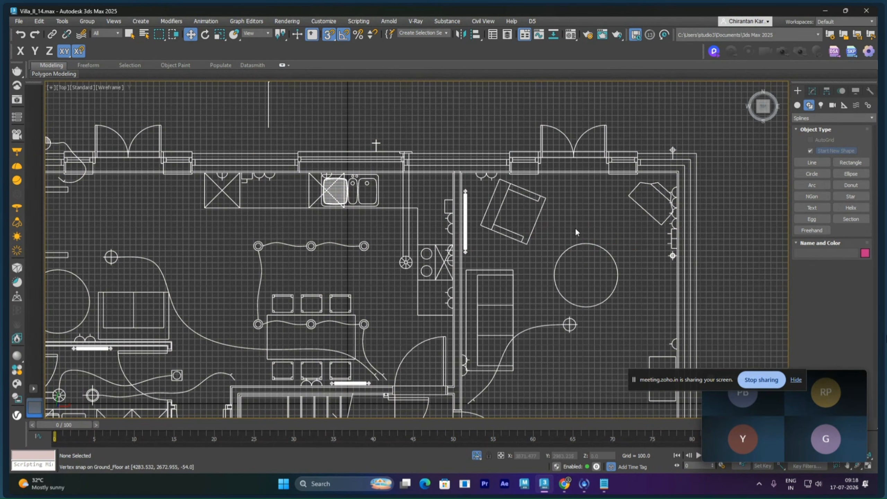
- Start a new Line at the outer wall and trace the kitchen side of the kitchen–living room wall as far as the kitchen door
click(812, 162)
scroll(499, 180, up, 10)
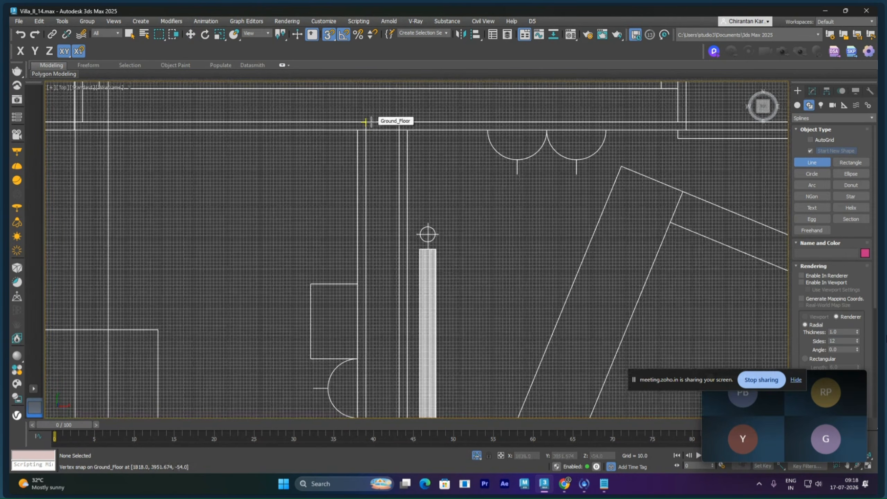
click(365, 122)
scroll(400, 110, down, 5)
middle_drag(400, 110, 399, 93)
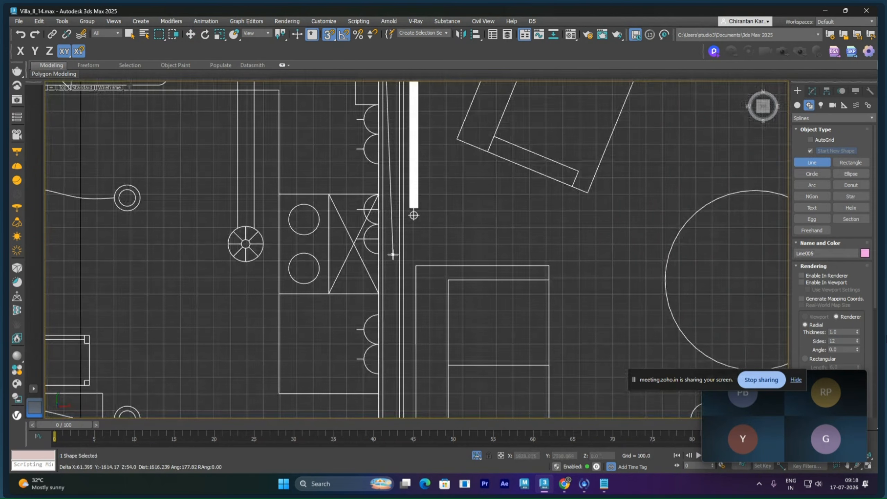
middle_drag(396, 253, 408, 87)
mouse_move(430, 291)
middle_down()
mouse_move(436, 147)
mouse_move(440, 220)
middle_up()
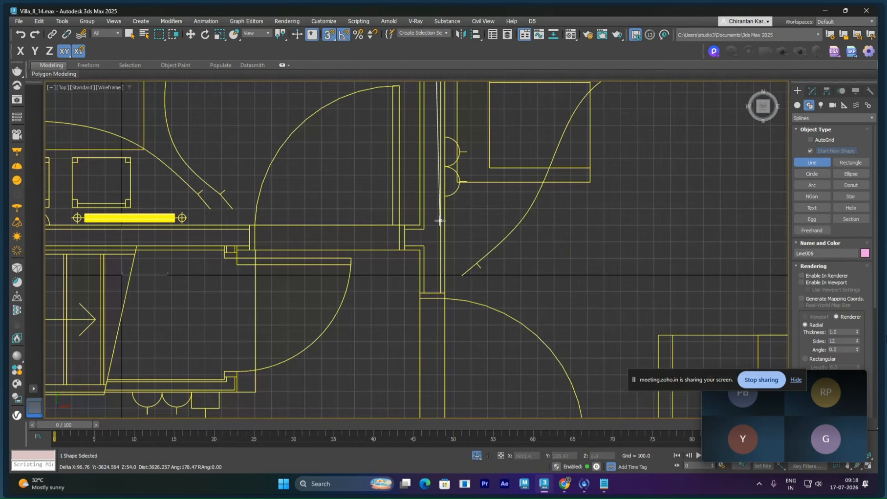
right_click(424, 229)
click(425, 229)
- Trace around the short wall stub at the kitchen door and across the wall end at the living room door
click(405, 229)
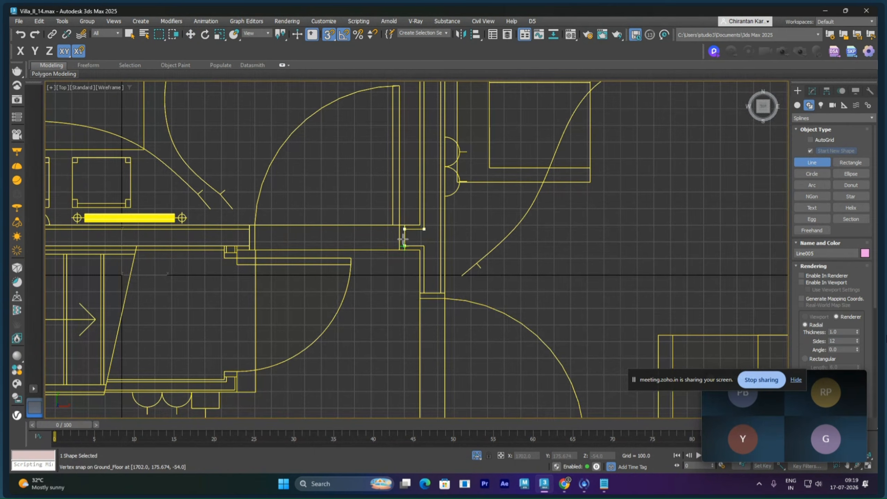
click(404, 246)
click(425, 246)
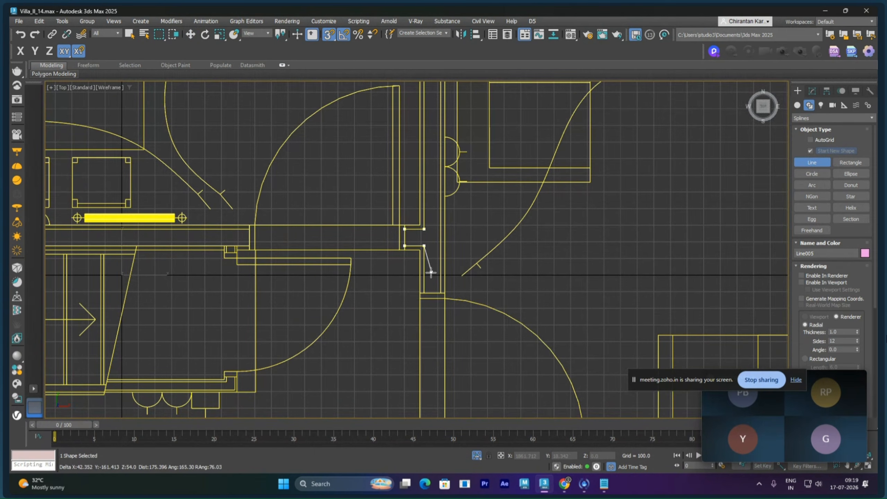
click(424, 293)
click(441, 293)
- Trace the living room side back to the outer wall, close the spline at its start point, and activate the Move tool
mouse_move(440, 215)
middle_down()
mouse_move(432, 293)
mouse_move(455, 119)
mouse_move(439, 356)
middle_up()
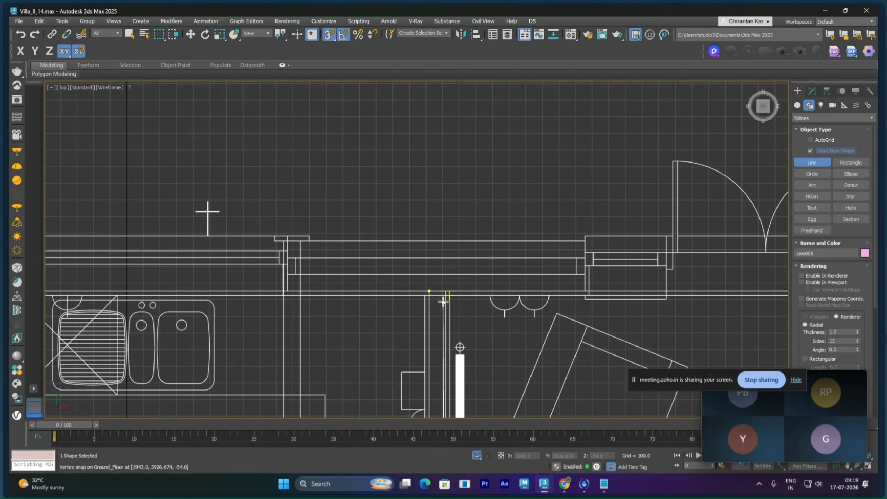
click(445, 291)
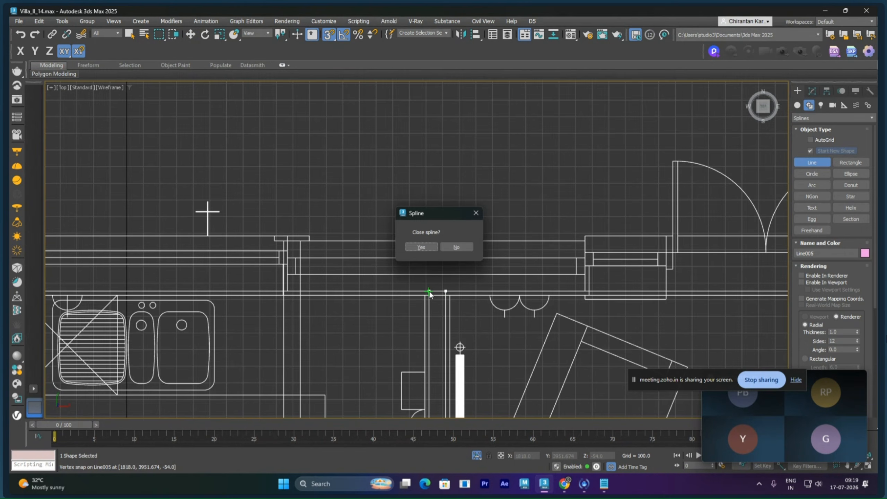
click(431, 244)
key(w)
scroll(560, 331, down, 5)
middle_drag(559, 332, 507, 127)
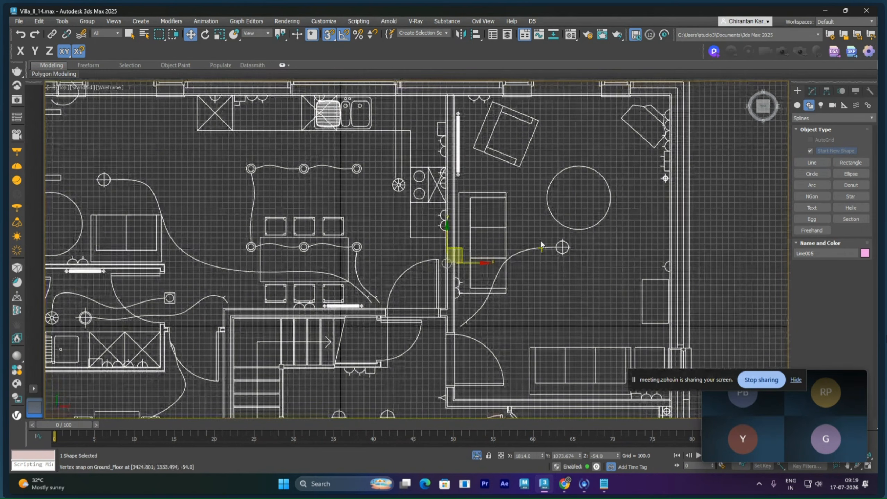
- Apply an Extrude modifier to the closed wall outline with an amount of 225.5
click(812, 90)
click(824, 118)
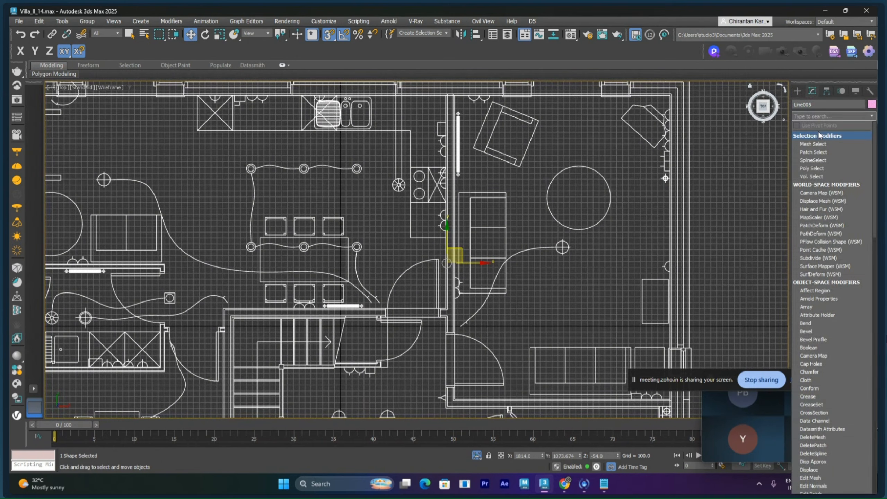
scroll(817, 136, down, 5)
click(812, 136)
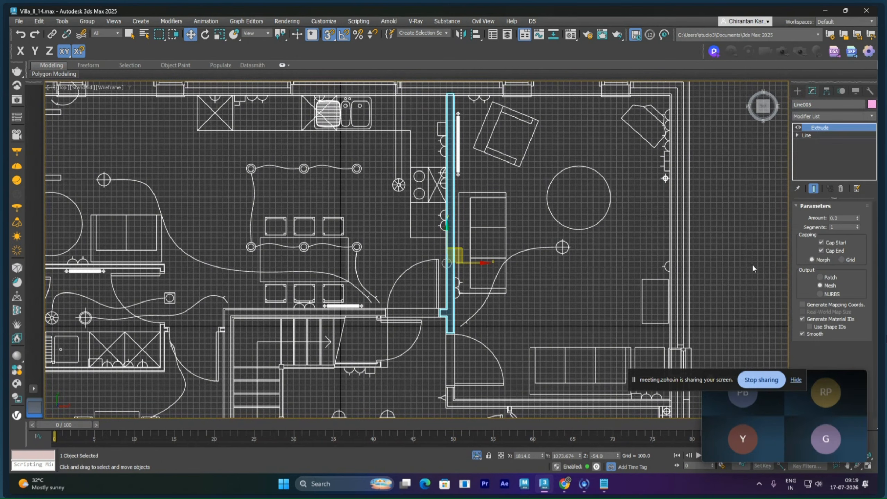
key(p)
alt+middle_drag(598, 255, 578, 260)
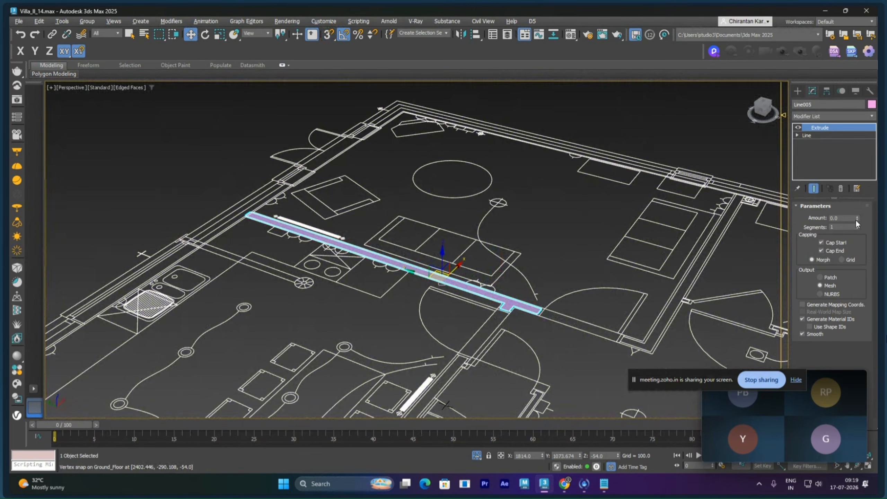
drag(856, 218, 846, 14)
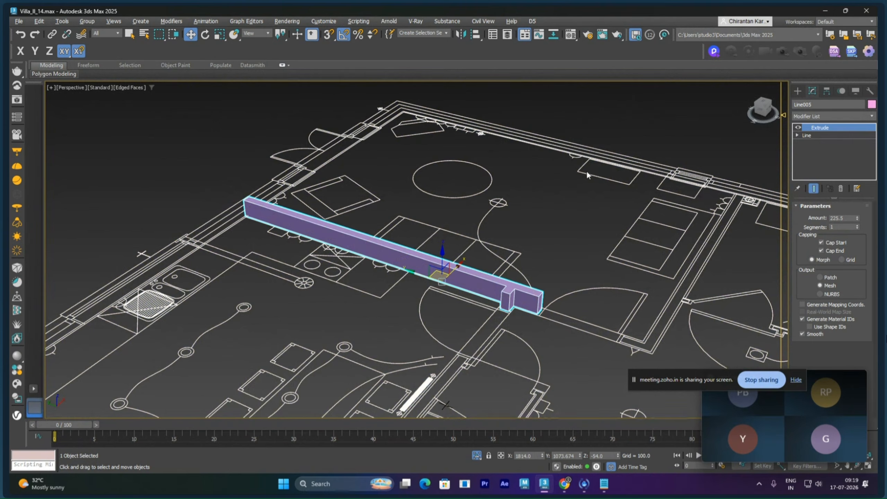
- Examine the extruded wall against the surrounding ground floor plan in the Perspective view
scroll(541, 243, down, 8)
mouse_move(551, 236)
middle_down()
mouse_move(556, 204)
mouse_move(552, 225)
middle_up()
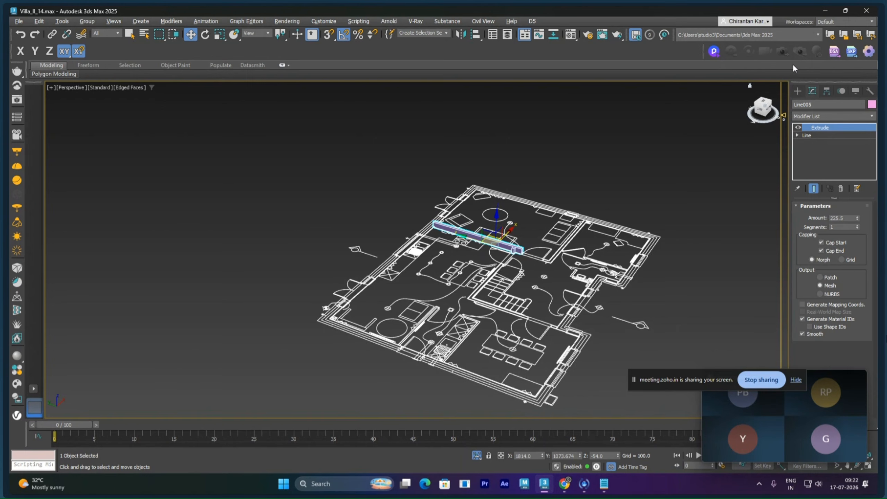
scroll(559, 297, up, 2)
alt+middle_drag(559, 297, 484, 237)
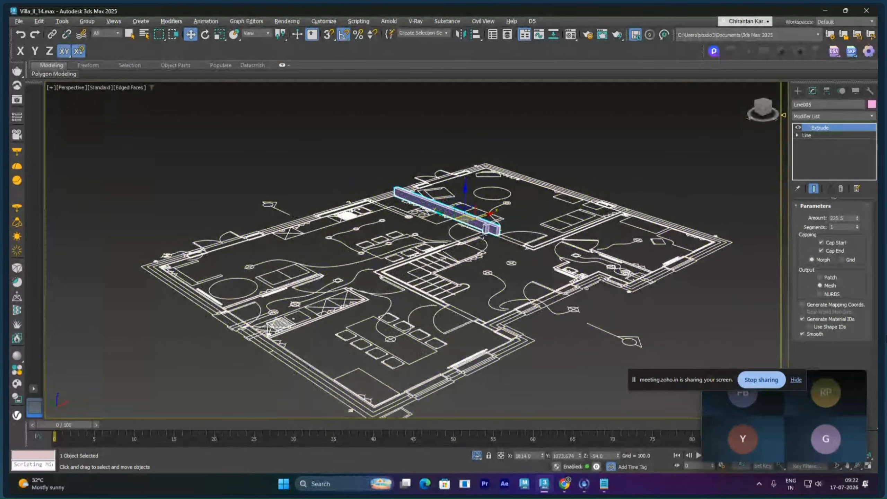
scroll(484, 238, up, 5)
scroll(484, 238, up, 3)
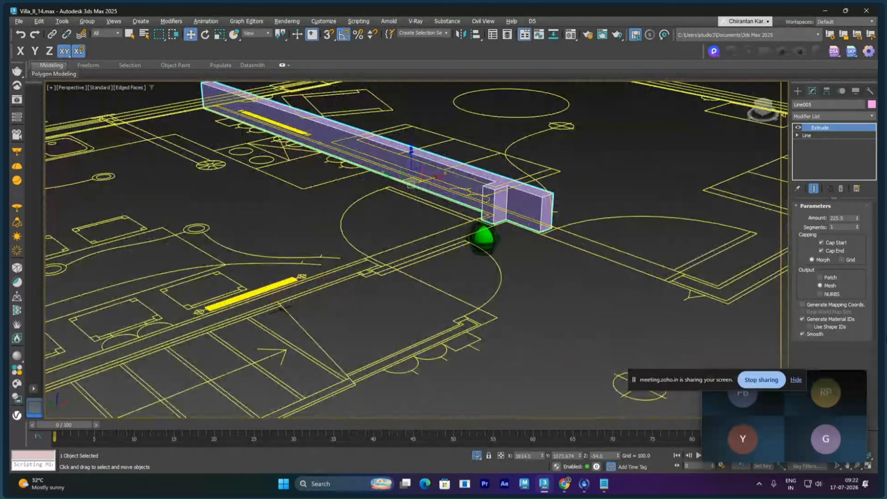
scroll(484, 238, down, 8)
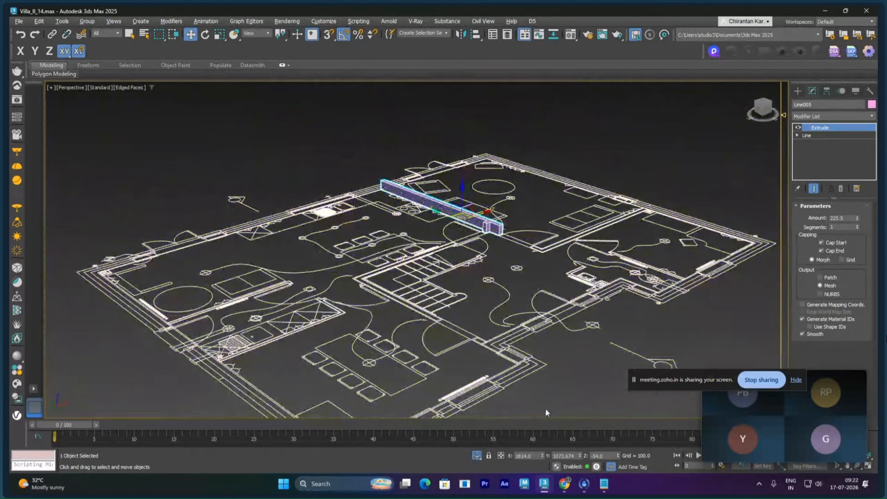
- Exit isolation, add the ground floor plan and the staircase section drawing to the selection, and isolate them with the wall
click(478, 457)
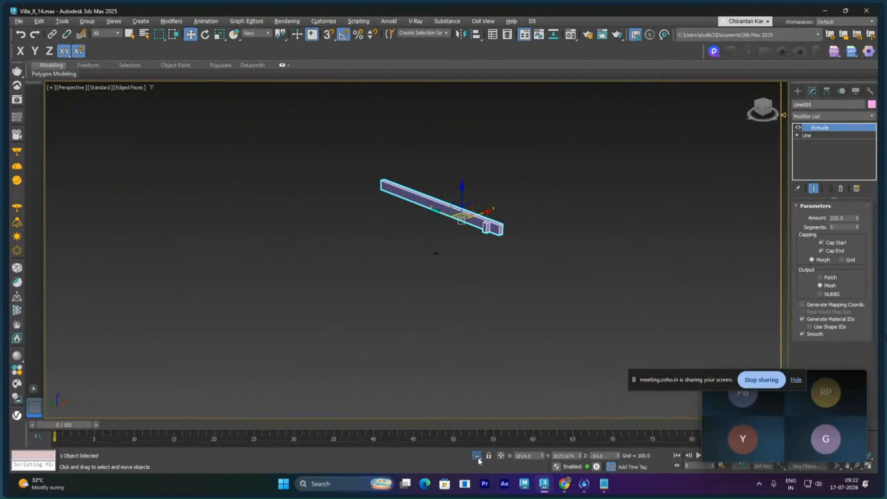
click(478, 456)
alt+middle_drag(548, 256, 628, 188)
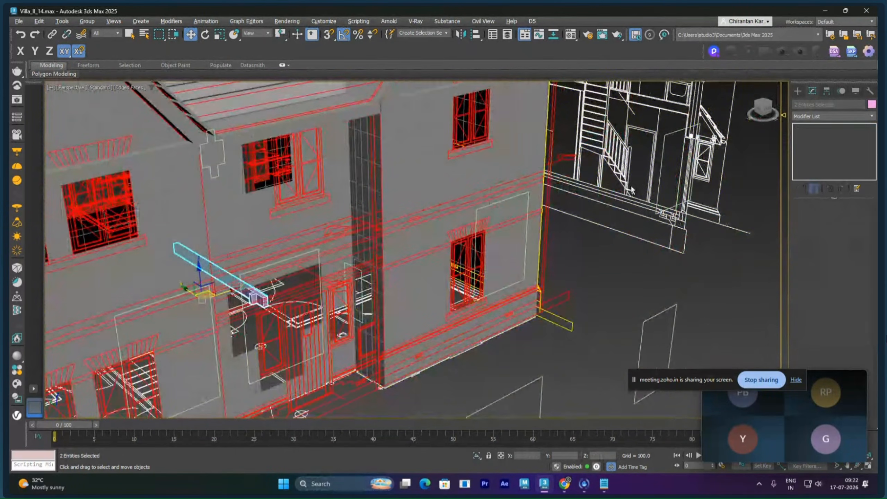
key(F3)
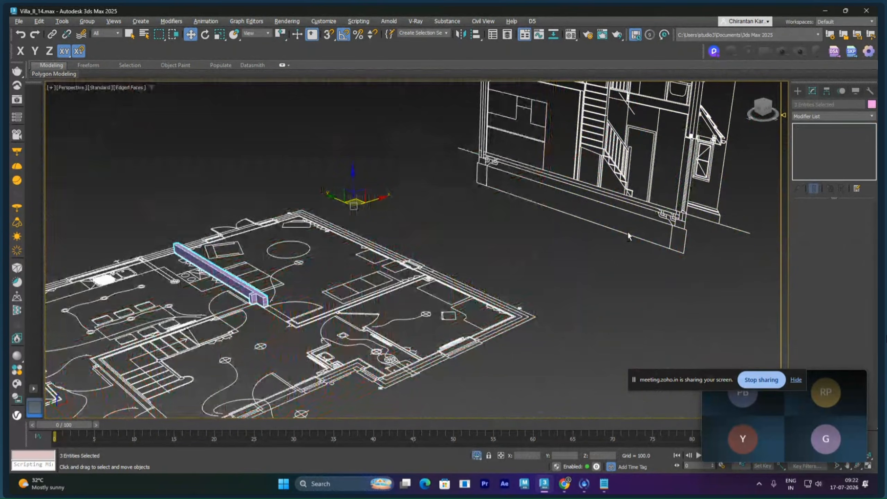
- Compare the extruded wall's height with the ground floor ceiling line of the section drawing in the Left view
key(l)
middle_drag(588, 287, 634, 164)
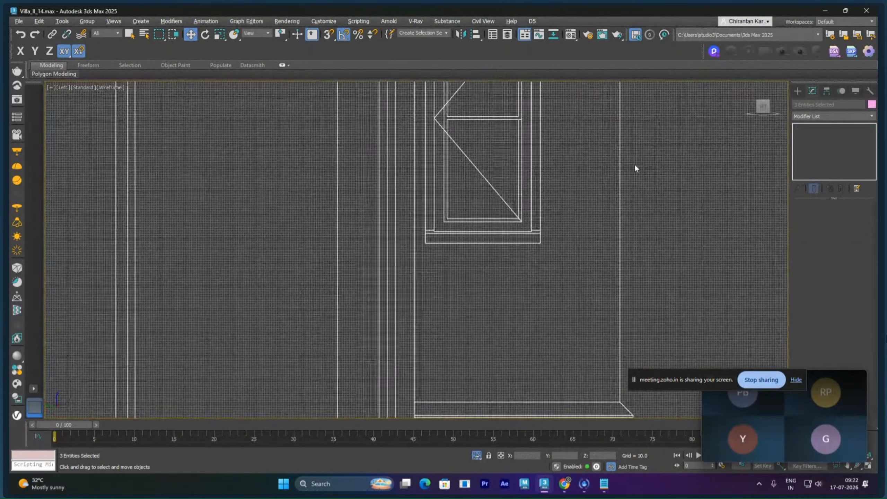
scroll(625, 181, down, 9)
middle_drag(399, 312, 455, 275)
scroll(456, 275, up, 4)
scroll(360, 273, up, 2)
middle_drag(360, 273, 575, 275)
scroll(637, 243, down, 4)
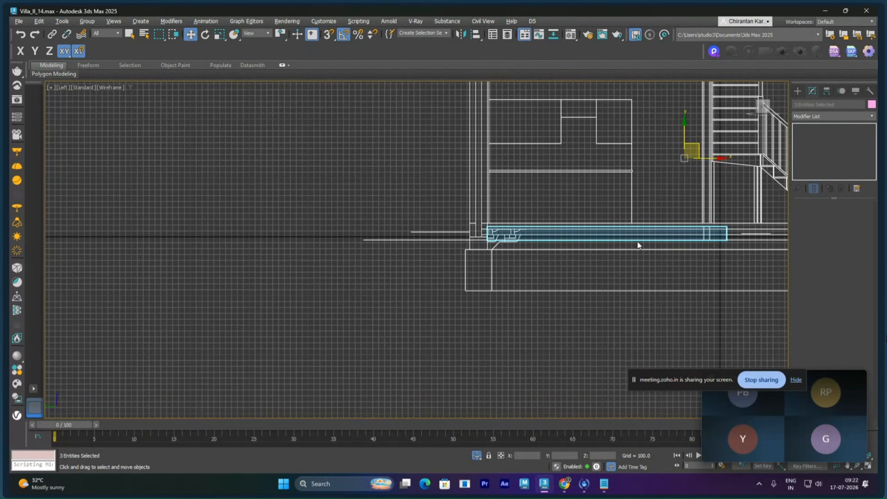
middle_drag(638, 243, 575, 321)
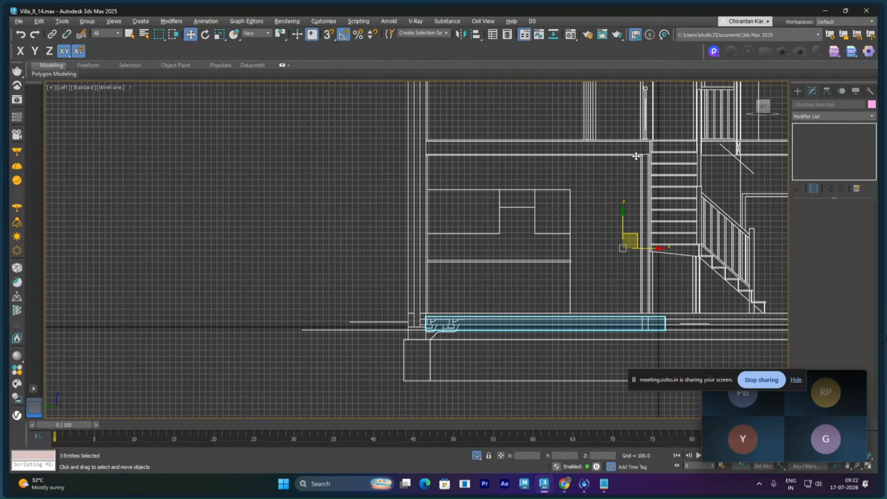
scroll(636, 157, up, 4)
scroll(639, 155, up, 3)
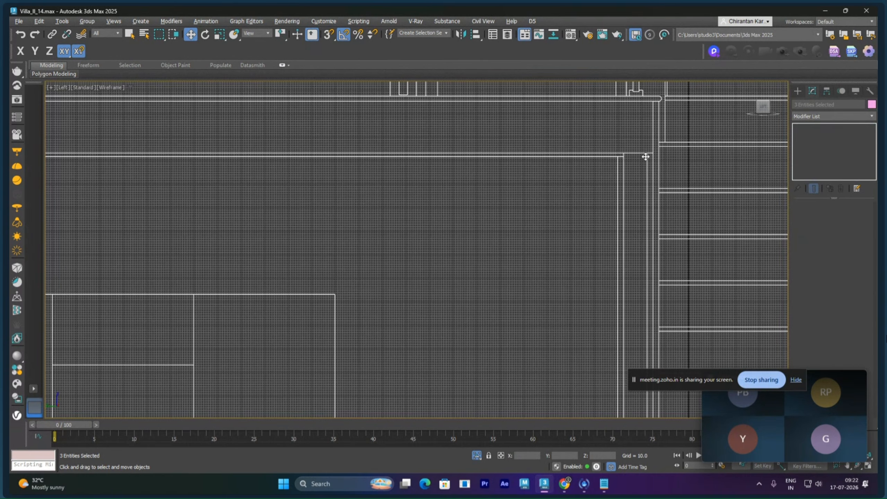
scroll(646, 156, up, 1)
scroll(643, 154, down, 7)
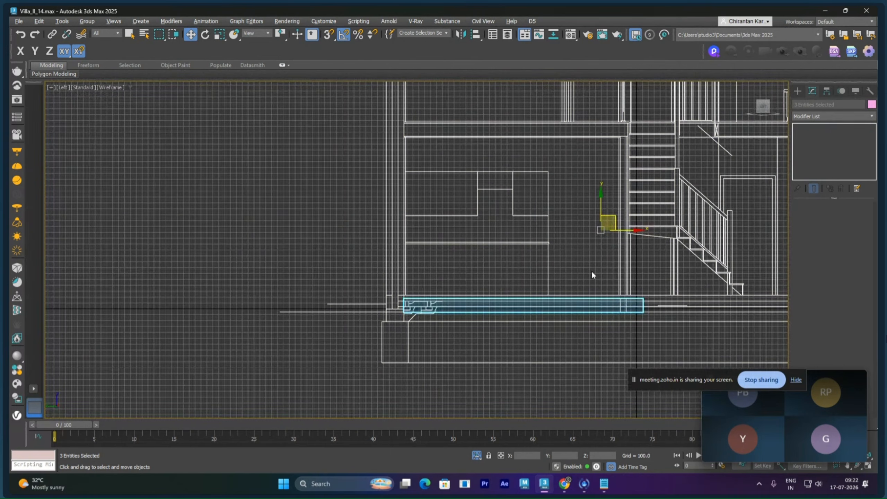
- Raise the wall's Extrude amount to 2986 to match the ground floor ceiling line, and check it in the Perspective view
click(591, 298)
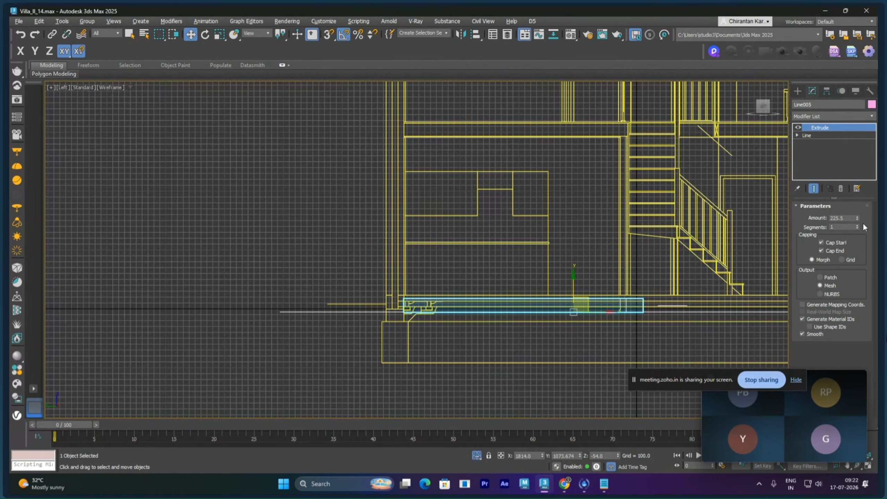
drag(856, 217, 277, 27)
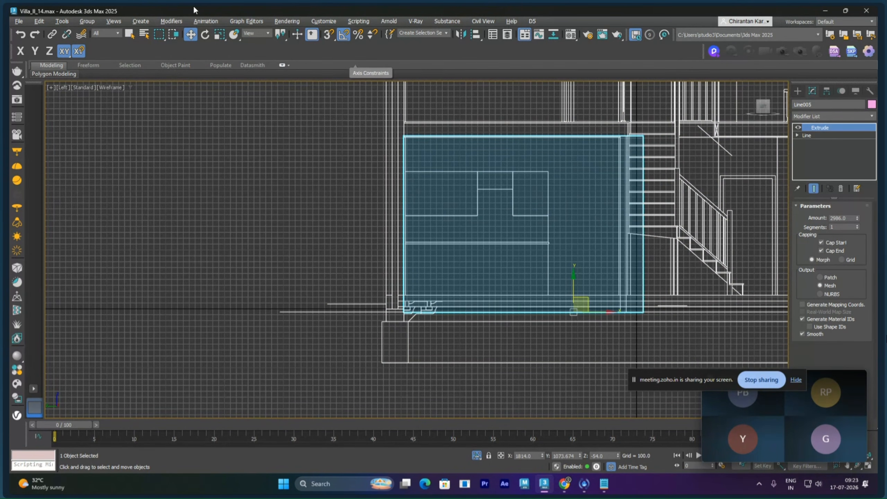
scroll(622, 149, up, 8)
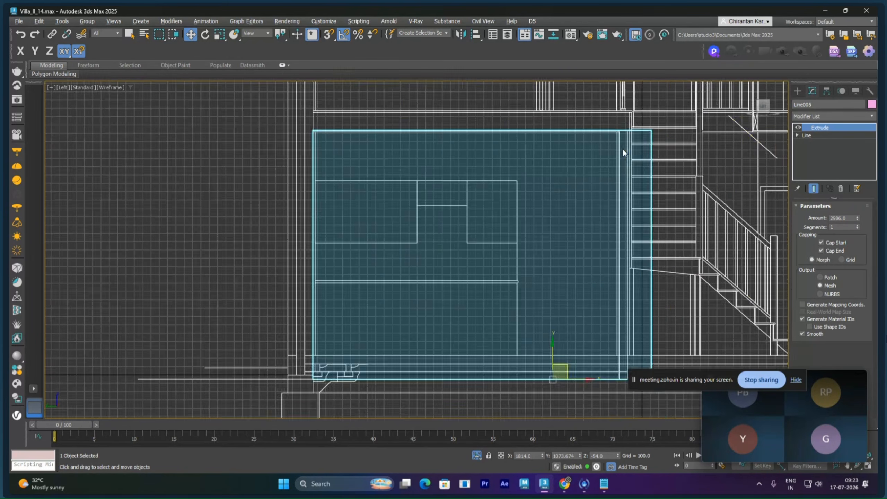
middle_drag(615, 111, 609, 195)
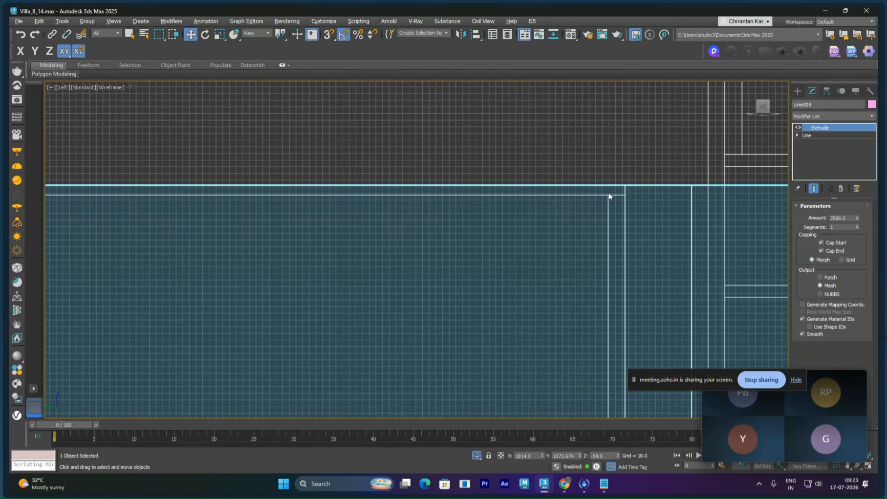
scroll(609, 196, down, 2)
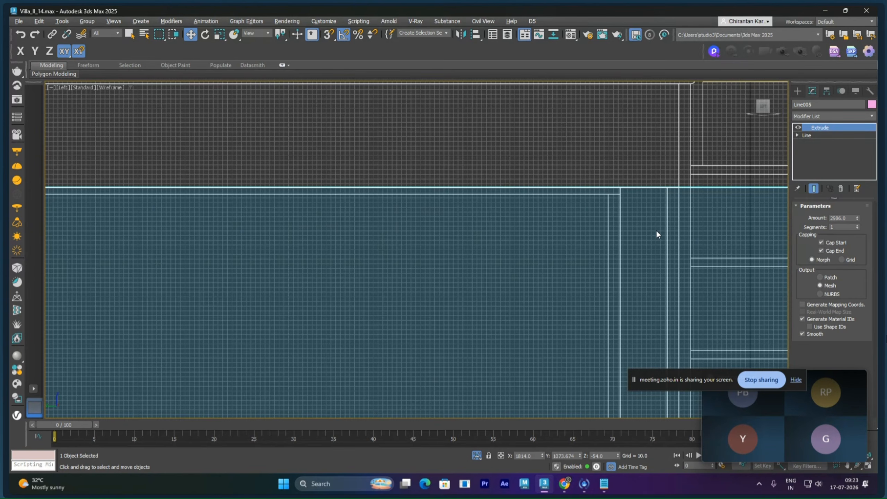
key(p)
alt+middle_drag(399, 241, 492, 254)
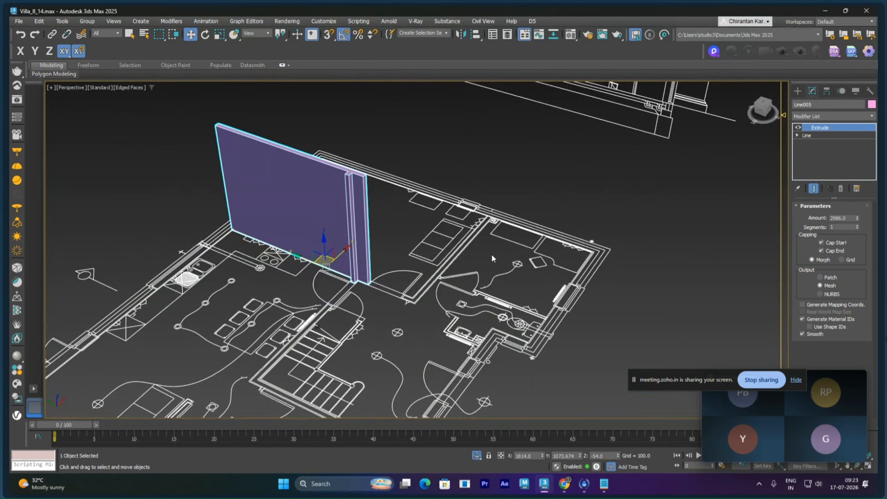
scroll(519, 229, down, 5)
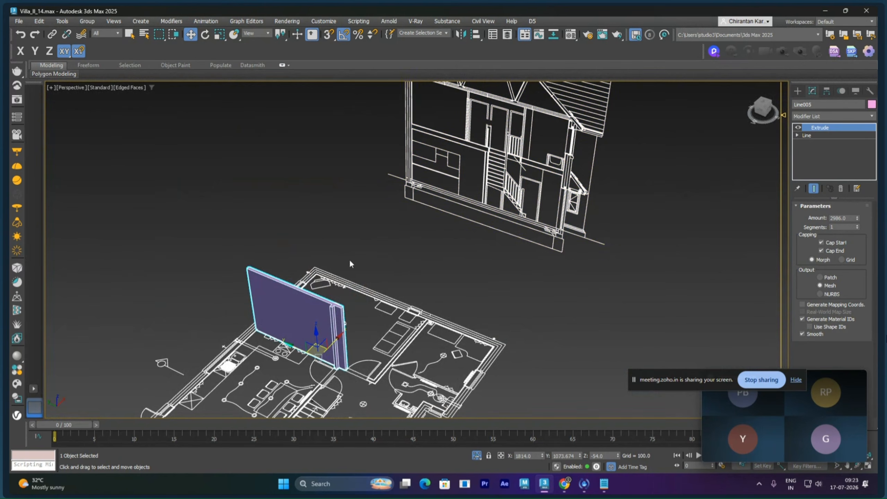
middle_drag(349, 260, 357, 235)
- Clone the extruded wall in the Top view as one independent copy placed outside the plan's east side
key(t)
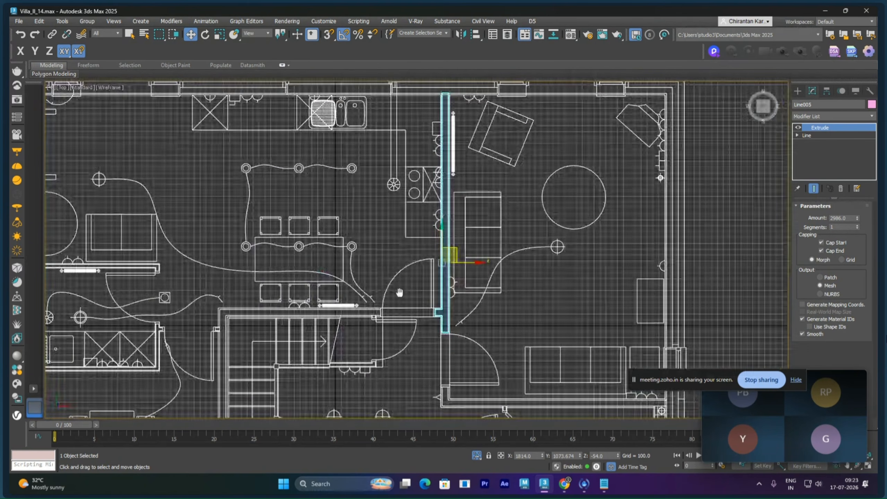
scroll(387, 244, up, 4)
scroll(387, 247, up, 2)
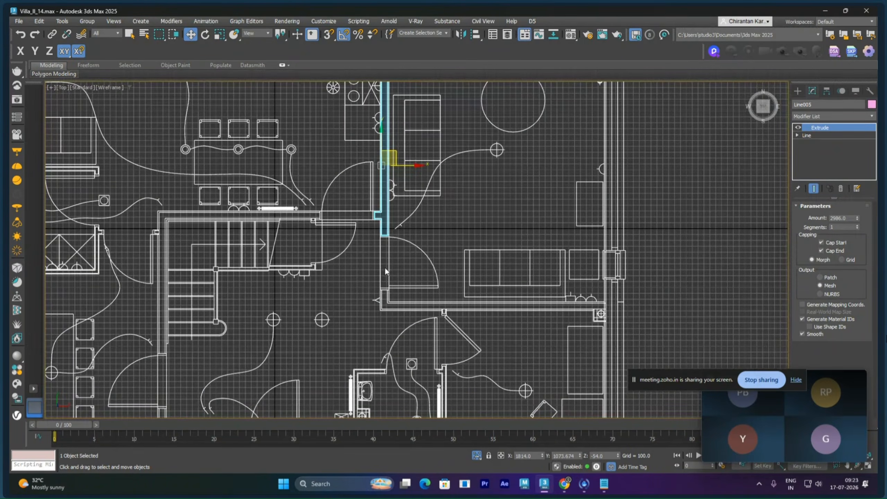
scroll(389, 232, down, 5)
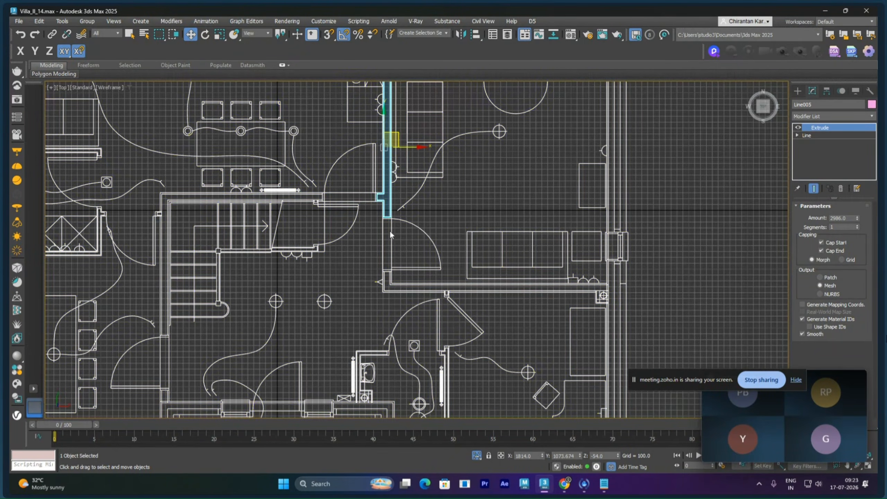
shift+drag(405, 155, 590, 234)
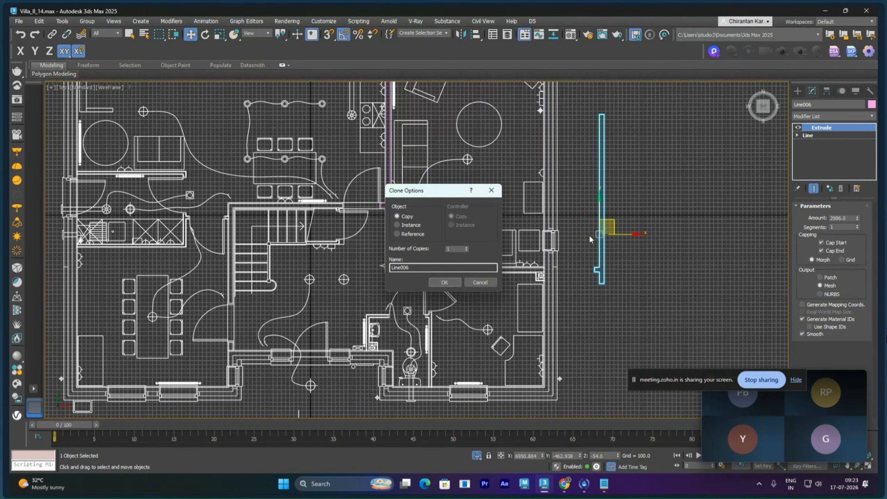
click(445, 282)
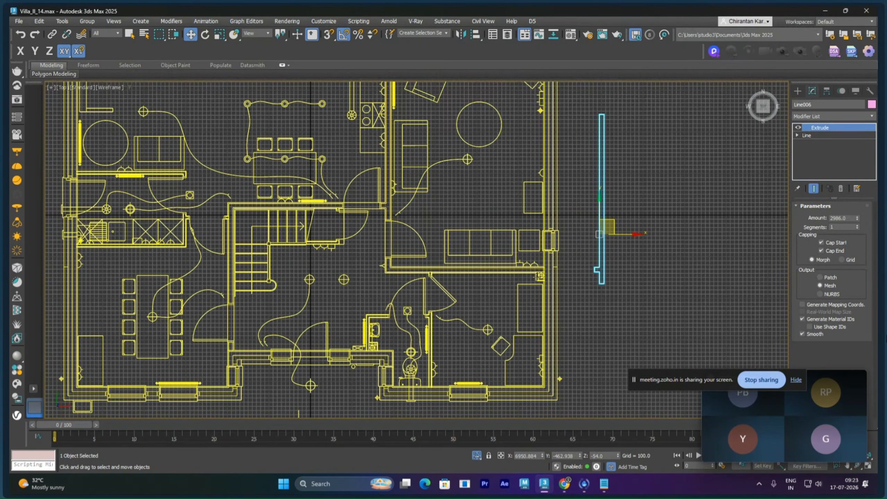
- Rotate the copied wall 90 degrees clockwise about the Z axis so that it runs horizontally
scroll(493, 284, up, 3)
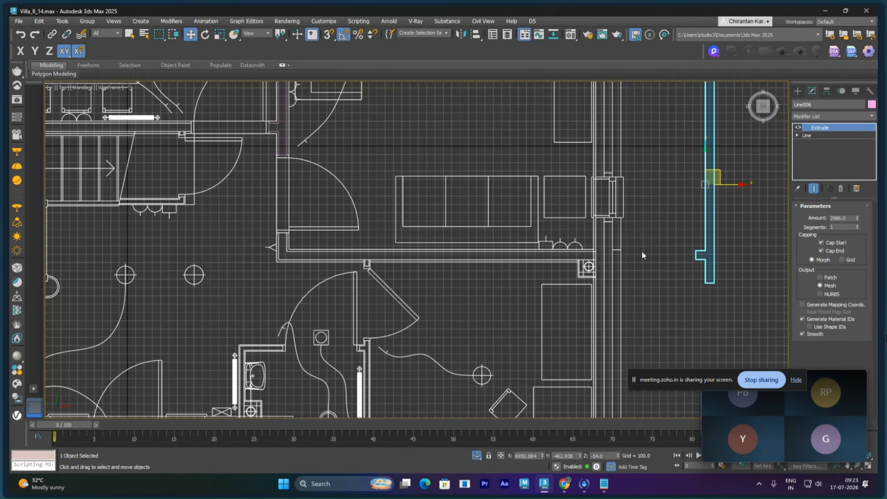
scroll(645, 252, down, 3)
right_click(671, 230)
click(686, 246)
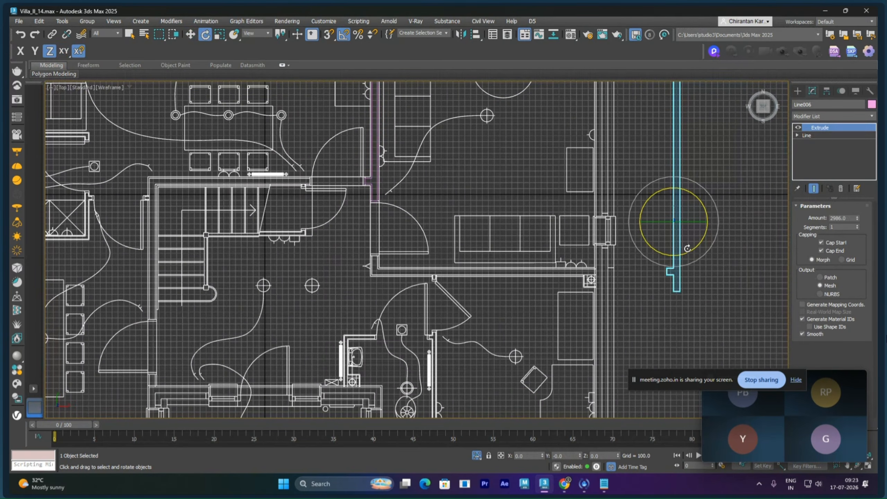
drag(688, 250, 642, 252)
right_click(716, 249)
click(730, 254)
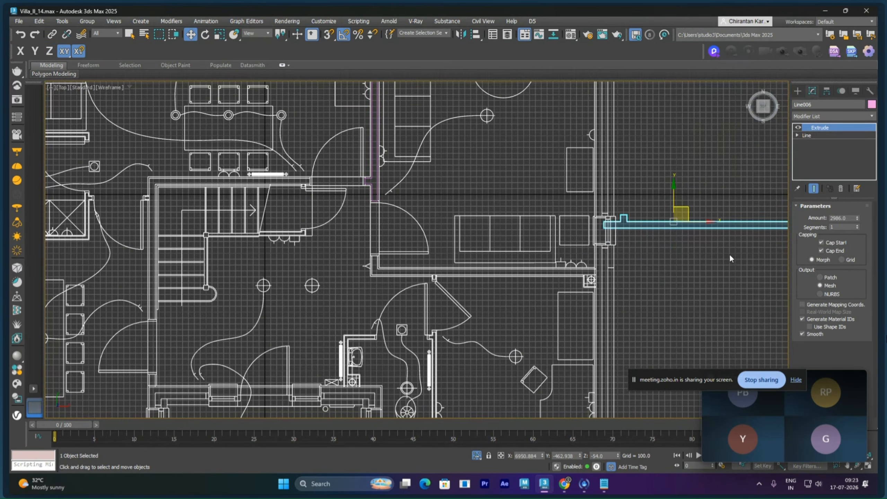
- Move the copied wall roughly over the plan's horizontal wall between the sofa room and the room below it
middle_drag(733, 254, 596, 251)
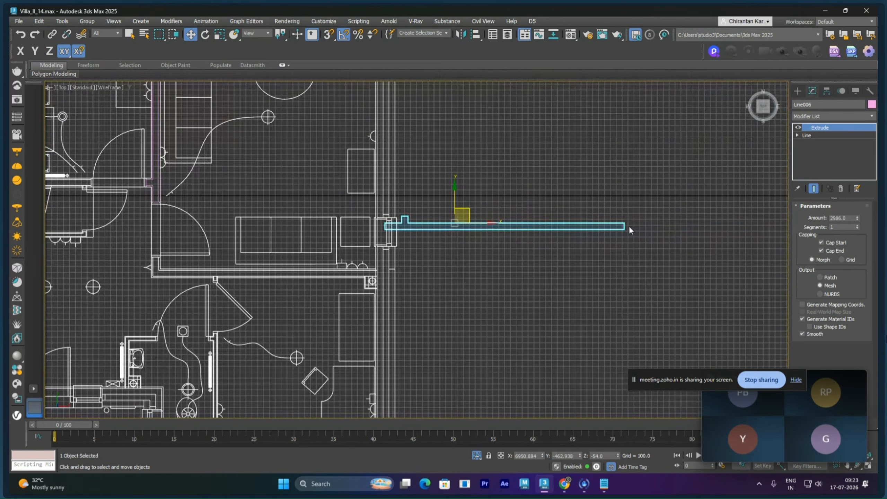
middle_drag(625, 224, 548, 283)
scroll(392, 282, up, 5)
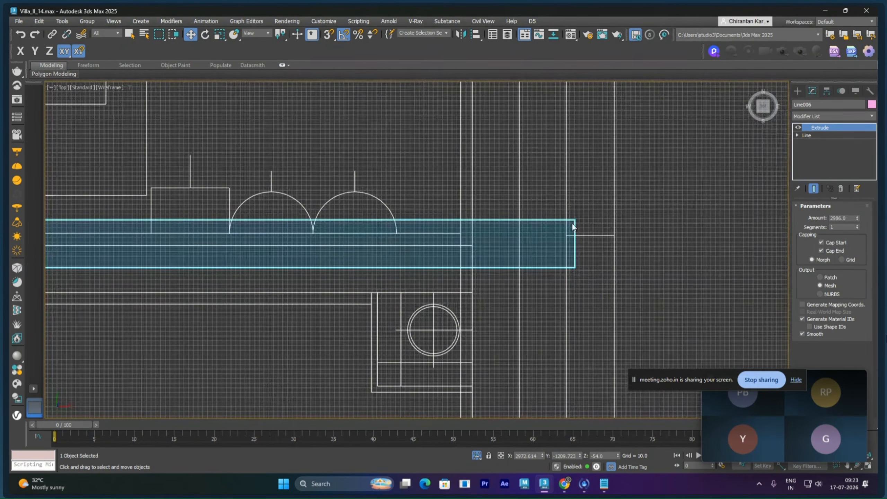
drag(570, 221, 489, 253)
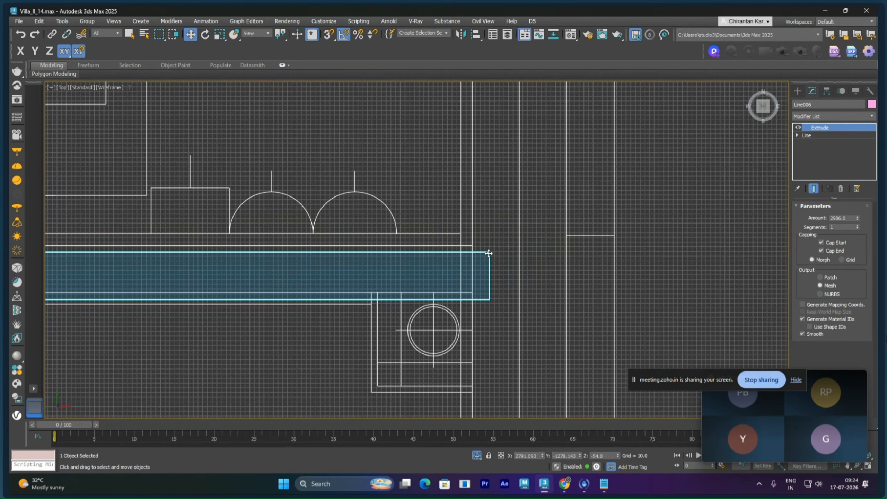
- With vertex snapping and movement limited to X, align the copied wall's east end with the outer wall's innermost line
key(s)
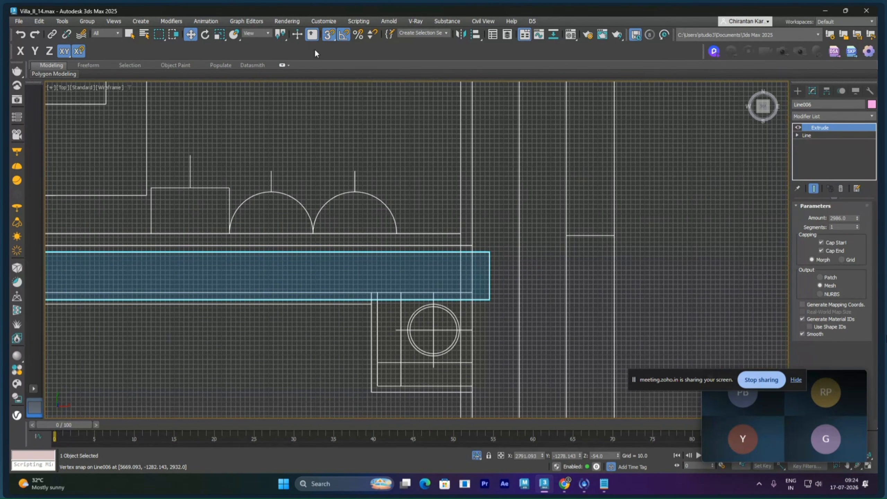
scroll(507, 260, up, 3)
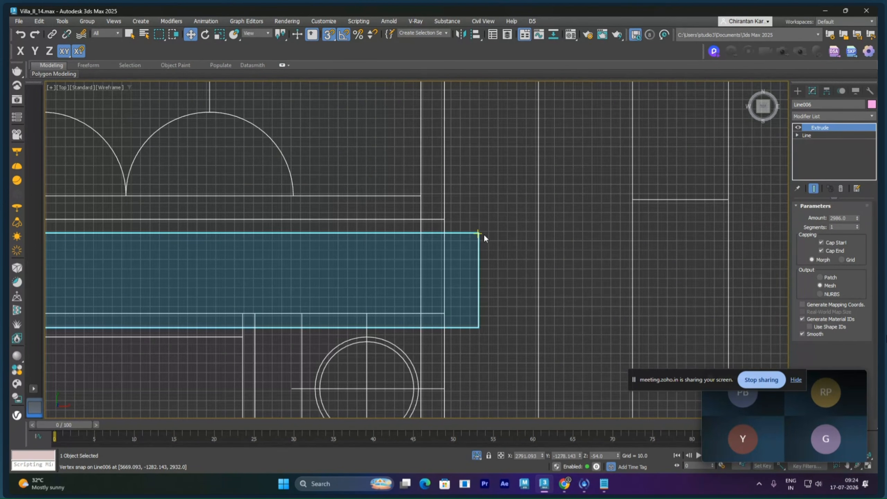
click(25, 51)
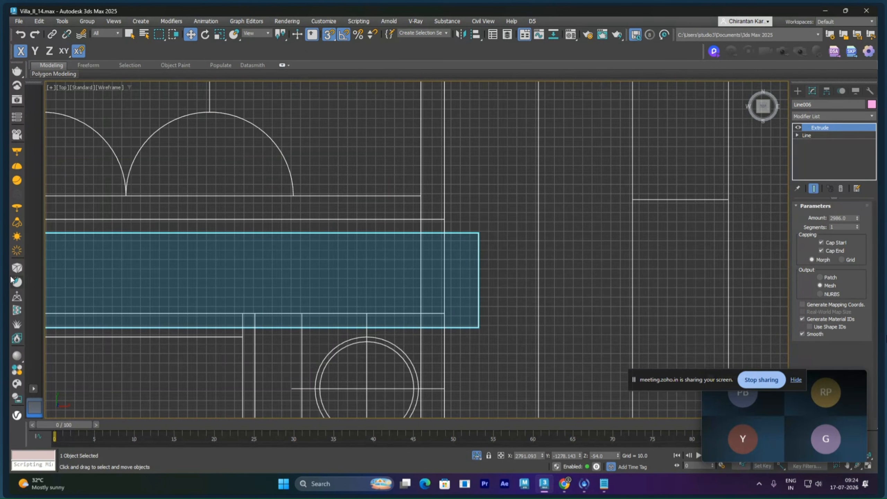
key(ctrl)
key(ctrl)
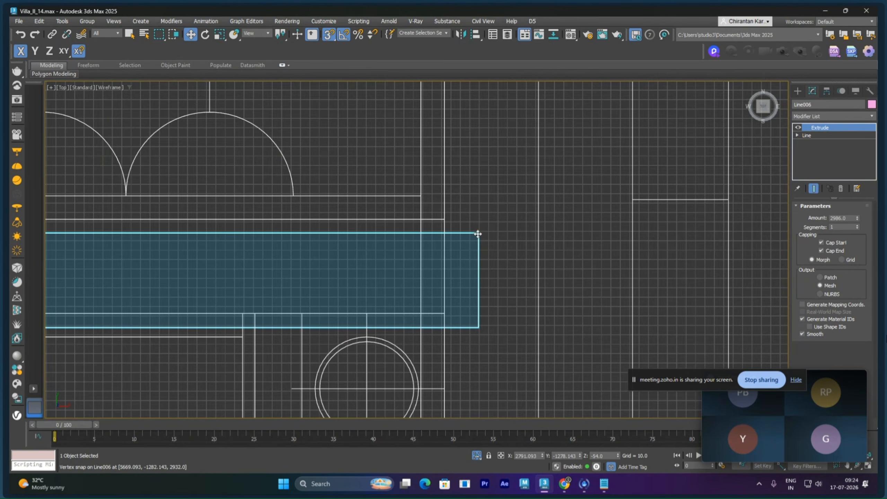
drag(478, 233, 445, 219)
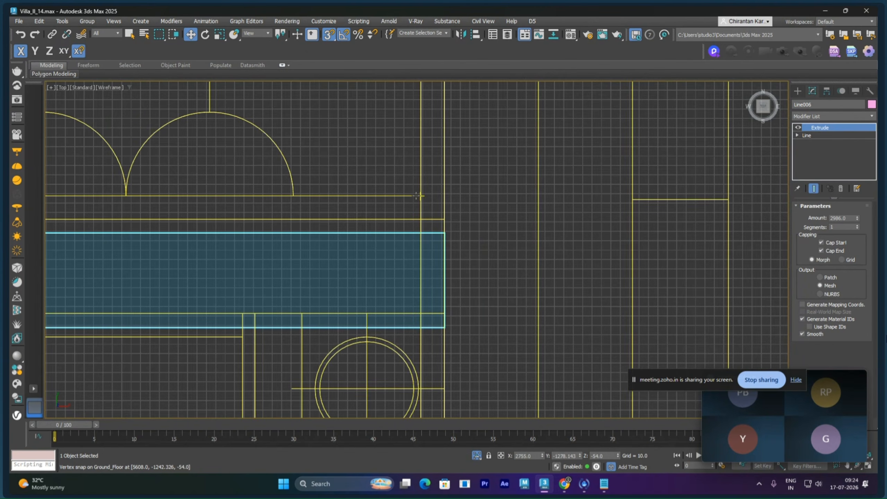
drag(437, 233, 423, 199)
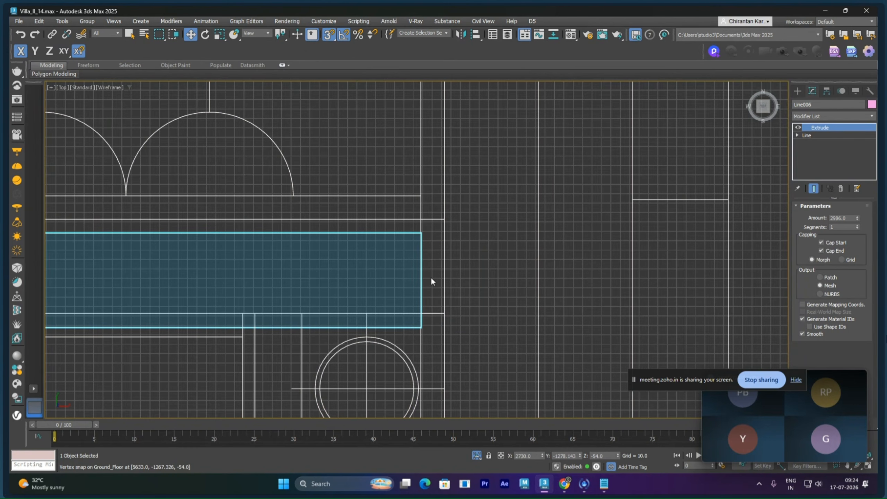
- Limit movement to Y and snap the copied wall's long edges onto the matching horizontal wall lines of the ground floor plan
scroll(500, 229, down, 3)
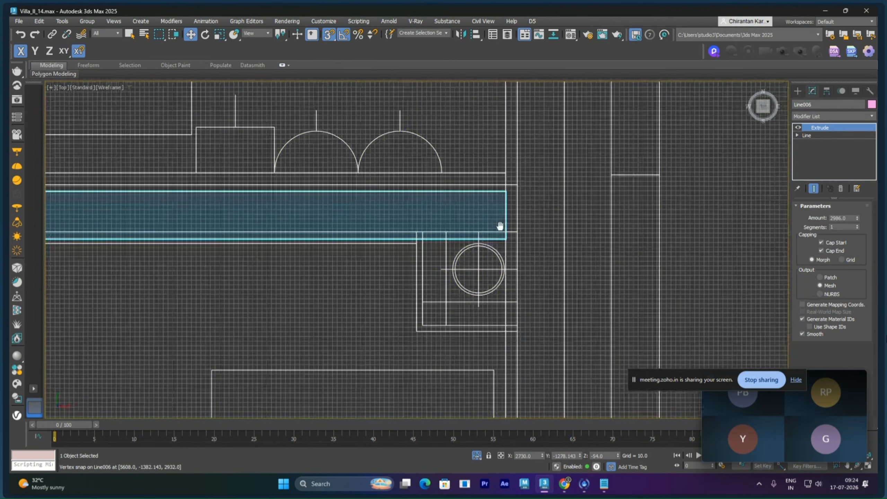
scroll(527, 257, up, 5)
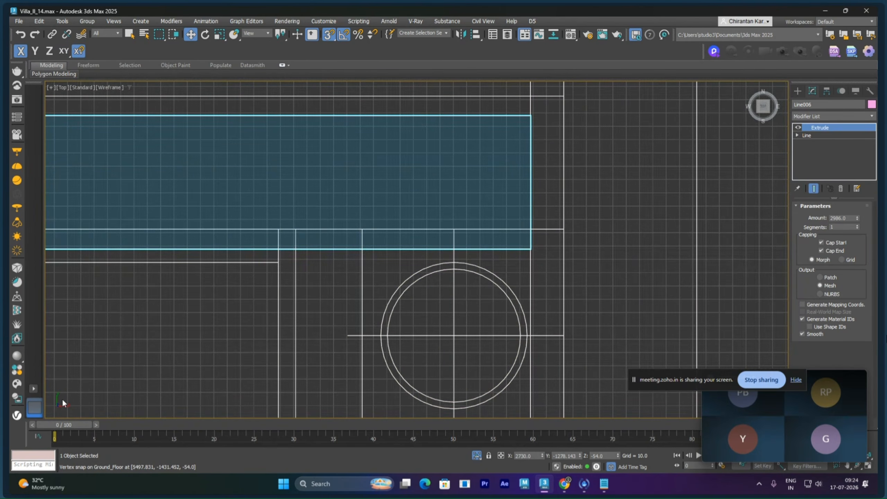
click(35, 50)
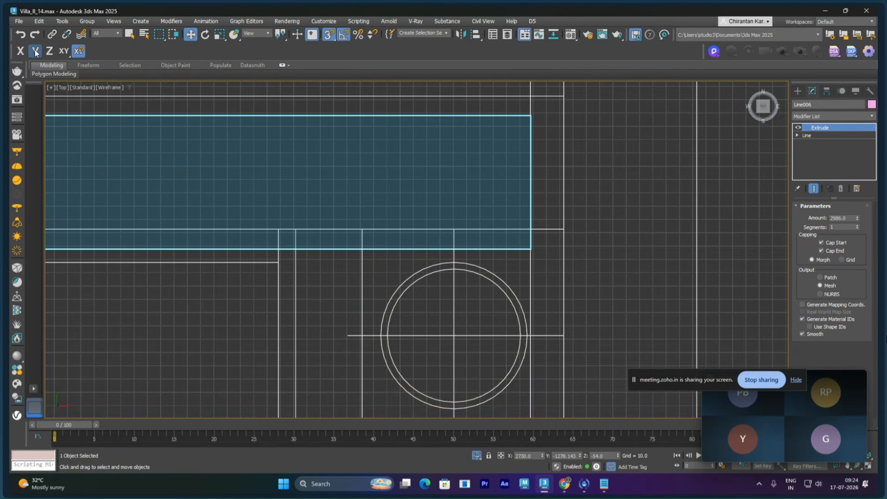
drag(528, 251, 530, 229)
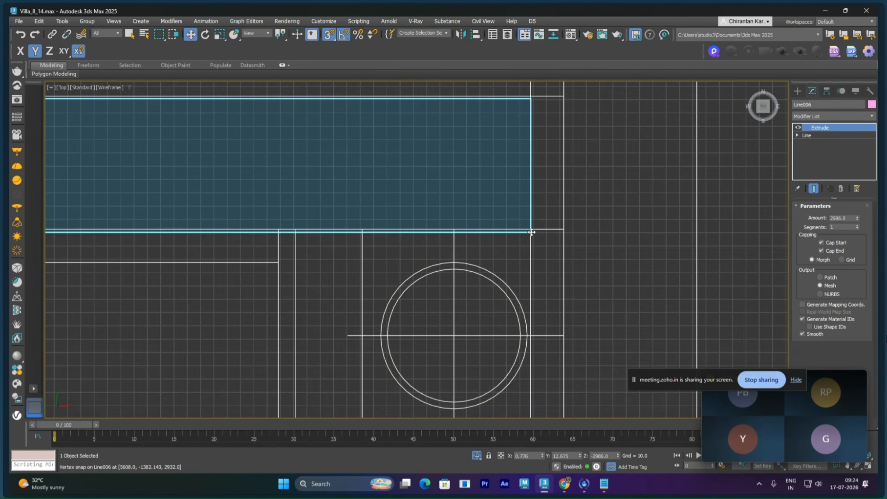
key(ctrl+z)
drag(525, 110, 556, 98)
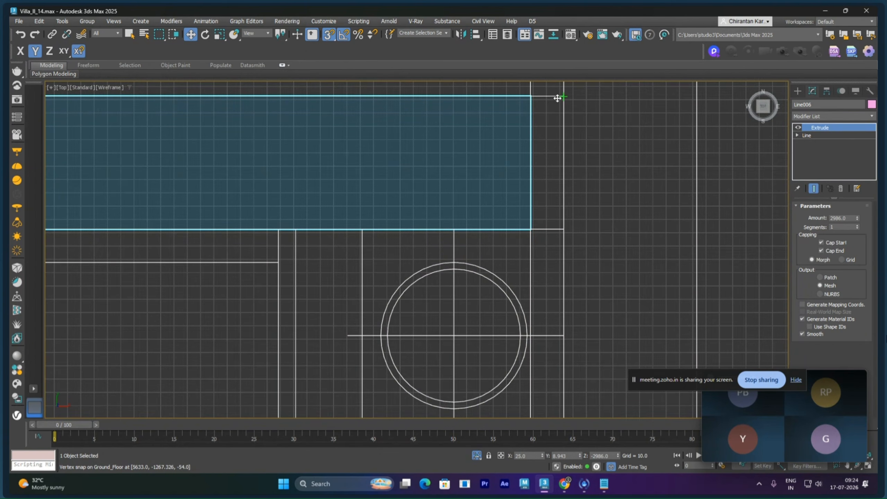
- At the Line's vertex level, snap the wall stub's two end vertices along Y to the opening line at the wall's west end
scroll(588, 198, down, 5)
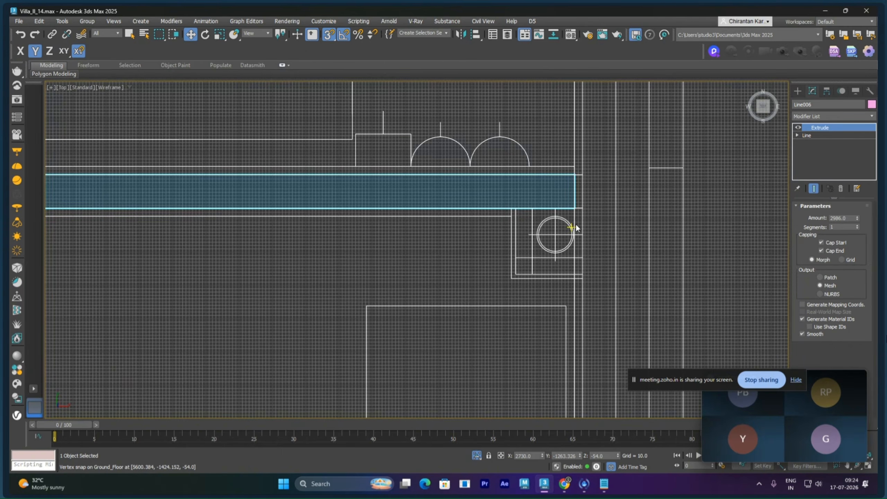
middle_drag(231, 225, 504, 228)
middle_drag(332, 224, 546, 217)
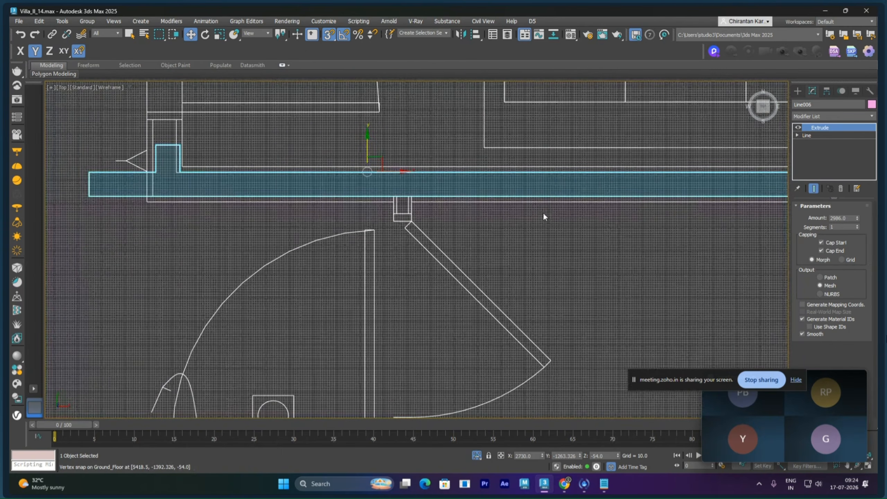
middle_drag(466, 241, 531, 224)
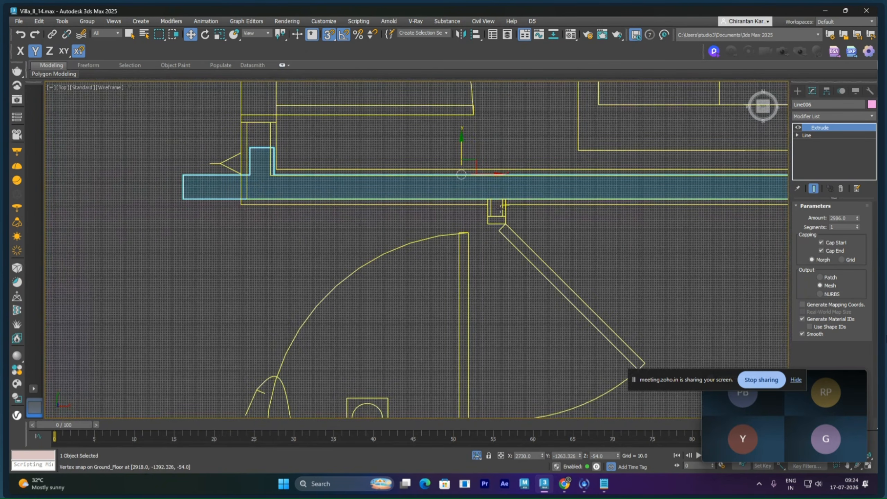
middle_drag(262, 201, 440, 195)
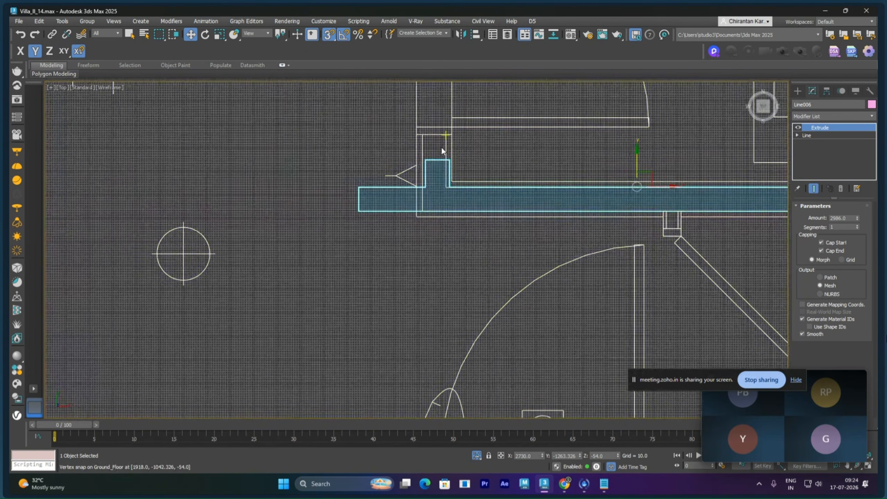
middle_drag(432, 142, 452, 242)
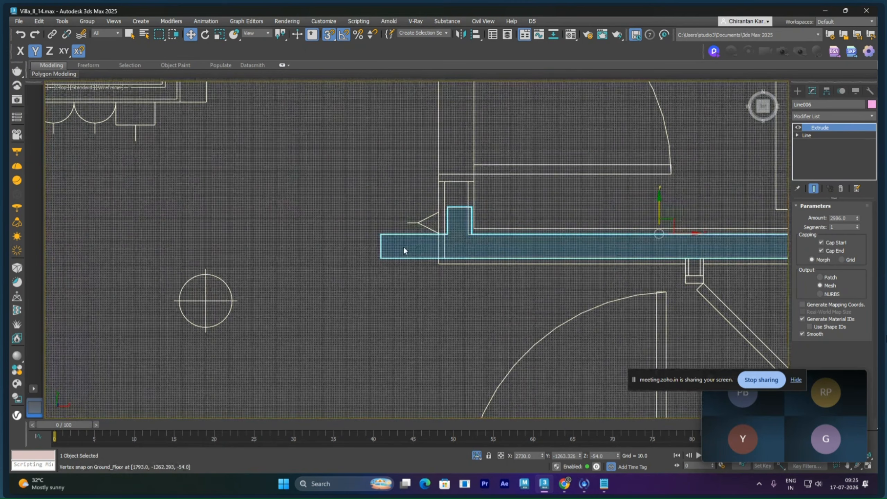
click(797, 135)
click(814, 143)
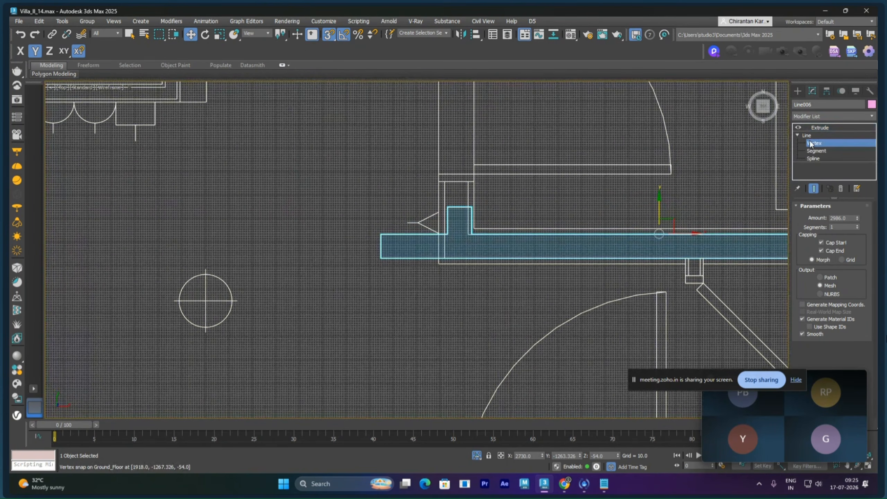
drag(384, 263, 389, 275)
drag(422, 189, 521, 218)
middle_drag(523, 205, 530, 229)
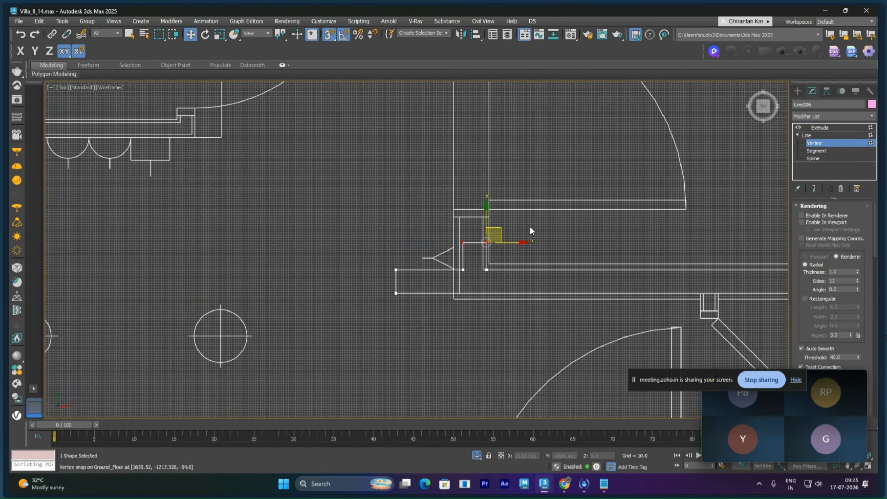
scroll(530, 226, up, 4)
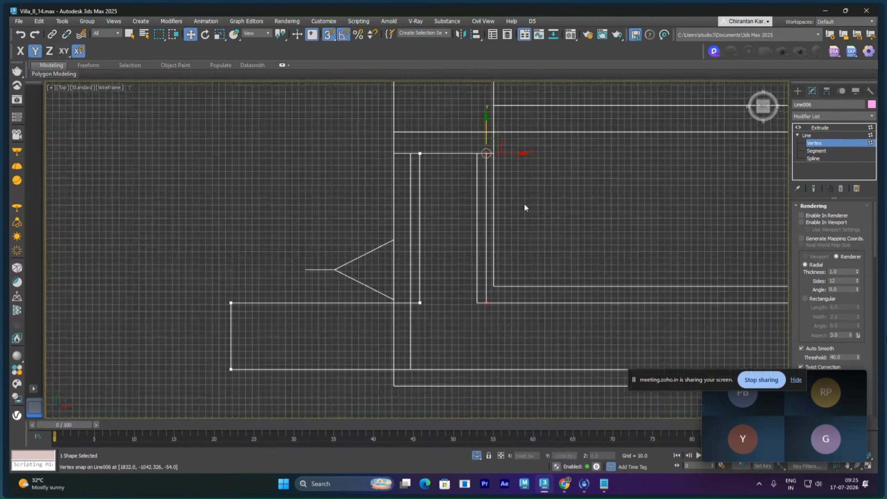
- Limit movement to X and snap both sides of the stub onto the plan's inner wall lines
drag(514, 152, 465, 152)
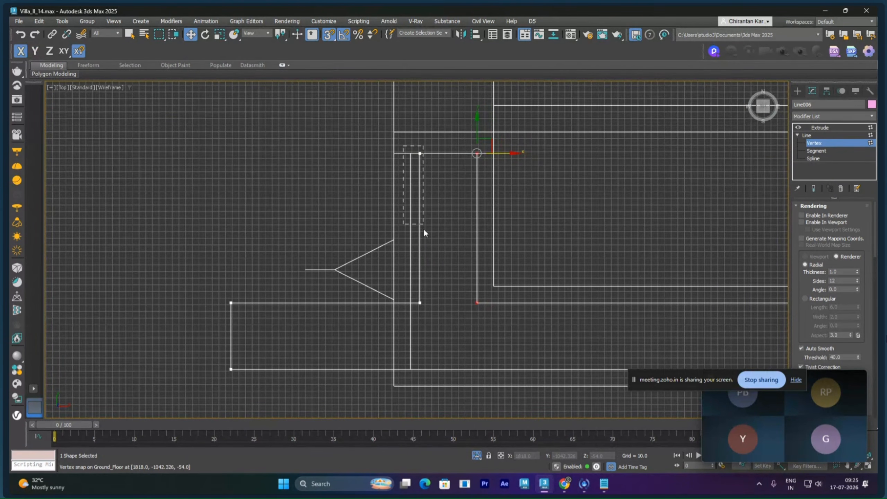
click(420, 302)
drag(441, 301, 415, 369)
click(319, 350)
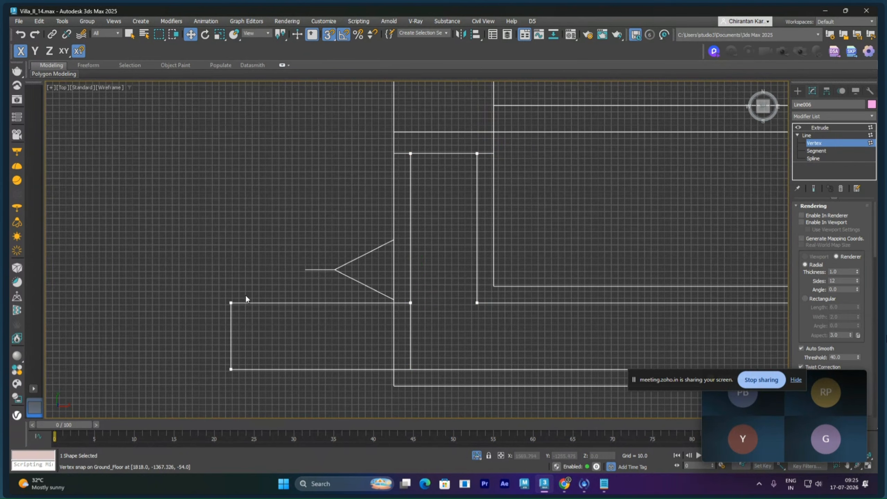
- Delete the two surplus vertices along the overhang's upper edge and snap the remaining overhang vertex along X to the wall's lower west corner
drag(224, 293, 410, 153)
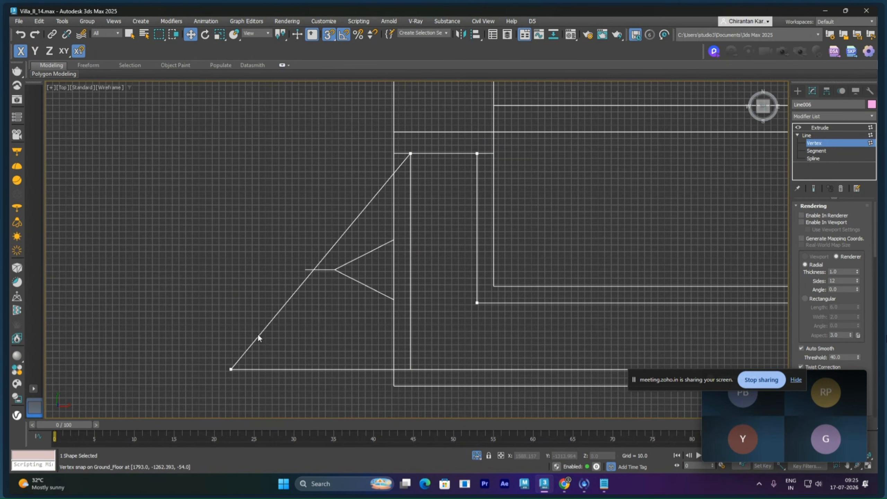
click(231, 369)
drag(263, 369, 411, 370)
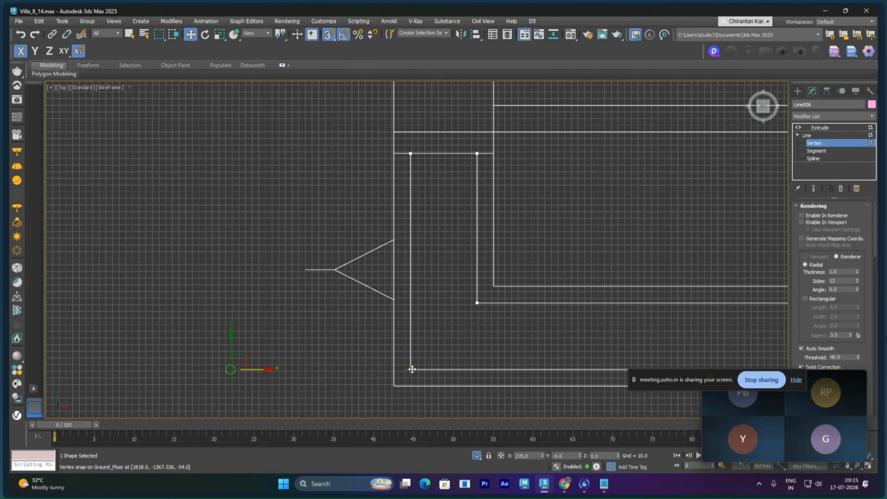
drag(412, 369, 412, 370)
- Refine the wall's lower edge with four vertices: two on the outer lines of the small door jamb and one beyond each side
scroll(522, 323, down, 5)
scroll(501, 337, down, 3)
middle_drag(511, 321, 521, 257)
scroll(521, 252, up, 6)
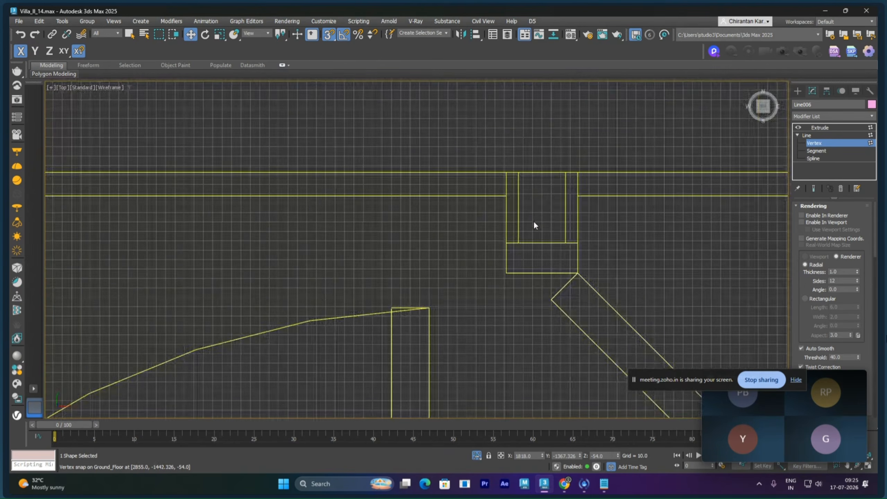
scroll(810, 291, down, 10)
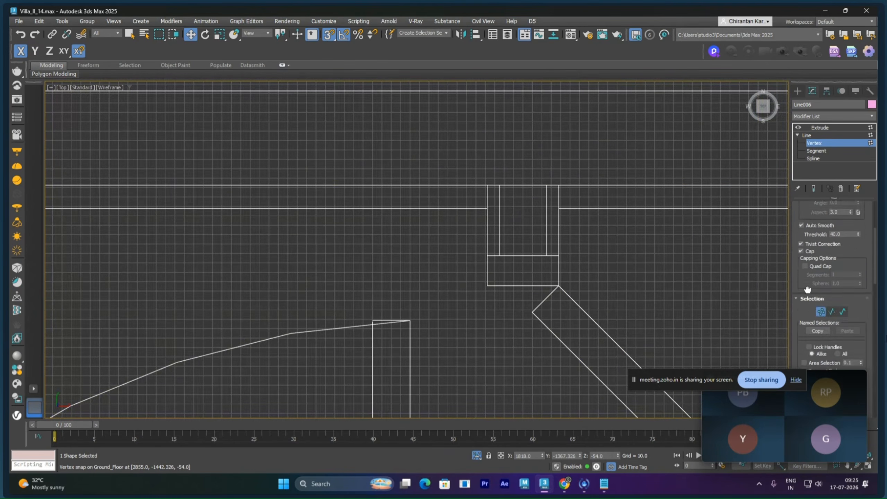
scroll(807, 197, down, 2)
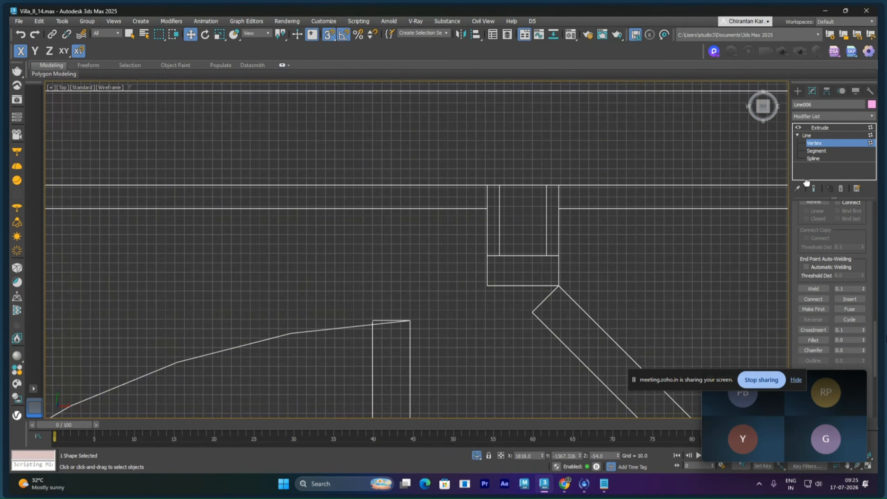
click(810, 242)
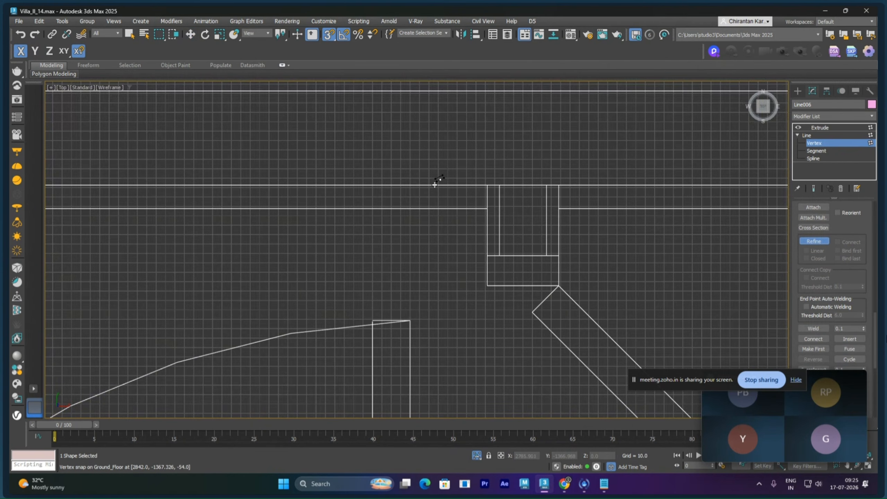
click(418, 185)
click(626, 185)
click(559, 185)
click(488, 185)
right_click(517, 245)
- Pull the two middle vertices along Y to the jamb's end line, and snap the outer two along X to the jamb's sides
drag(565, 210, 566, 211)
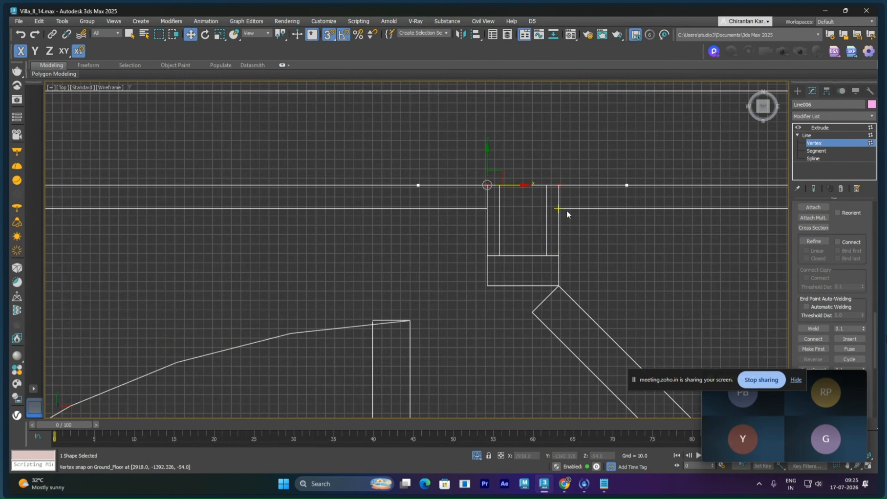
drag(486, 159, 488, 253)
click(488, 254)
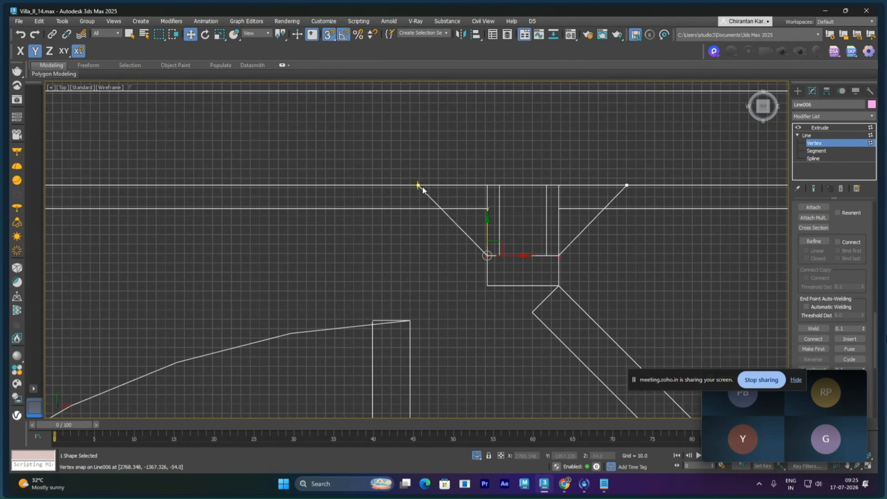
drag(404, 166, 435, 219)
drag(434, 185, 487, 184)
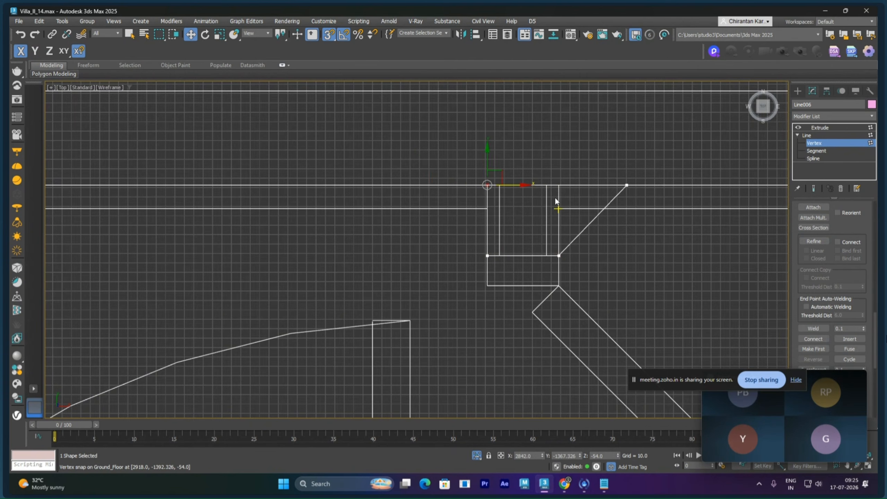
click(627, 185)
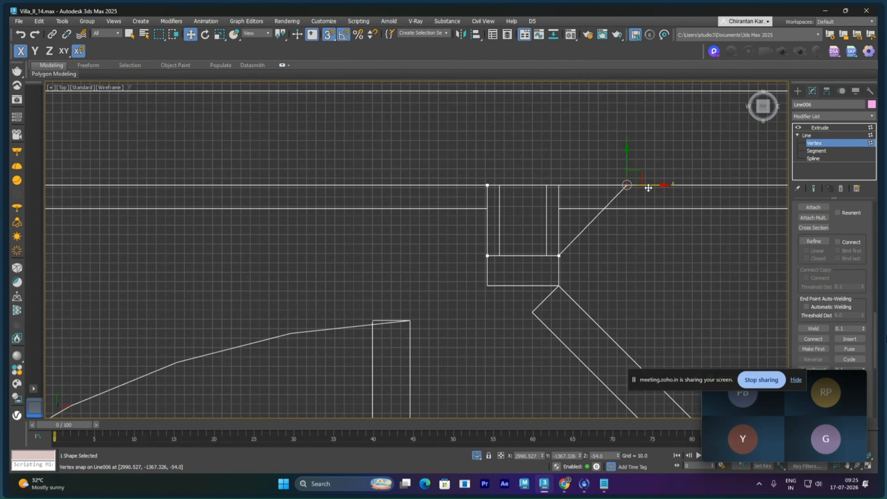
drag(627, 185, 559, 185)
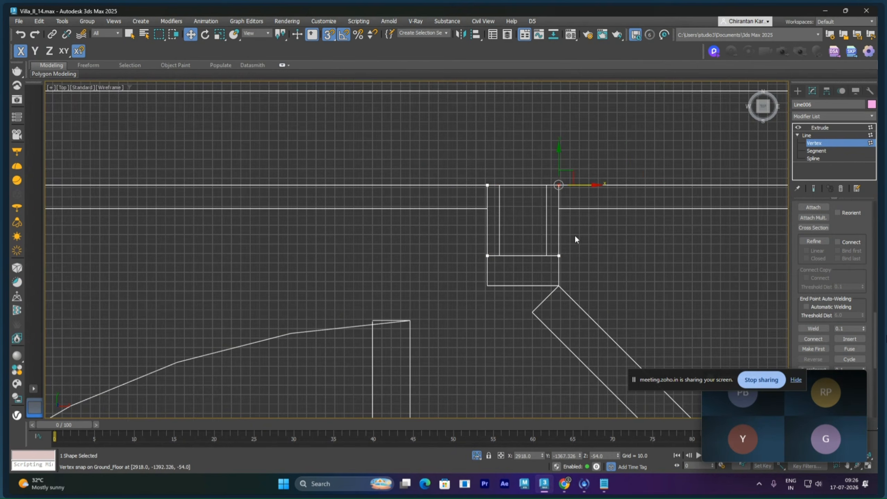
- Narrow the new door-jamb projection by snapping its west and east vertex pairs along X to the plan's inner jamb lines
scroll(585, 243, down, 5)
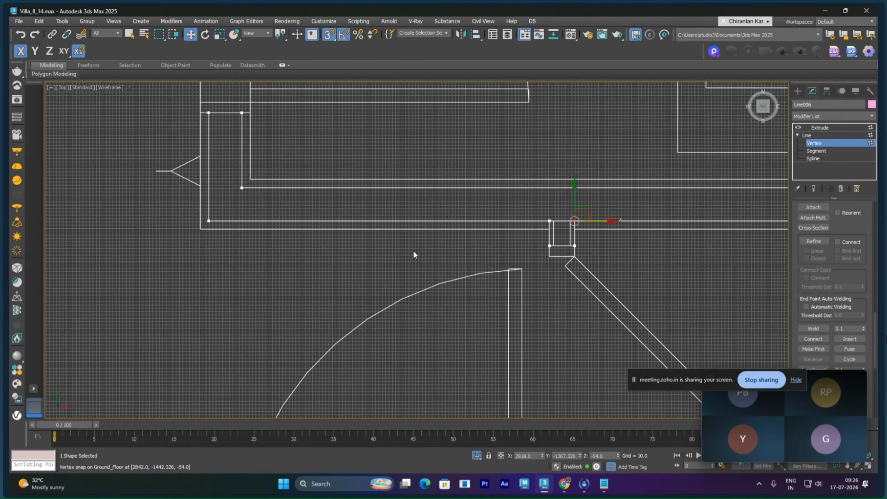
scroll(548, 246, up, 5)
scroll(593, 206, up, 2)
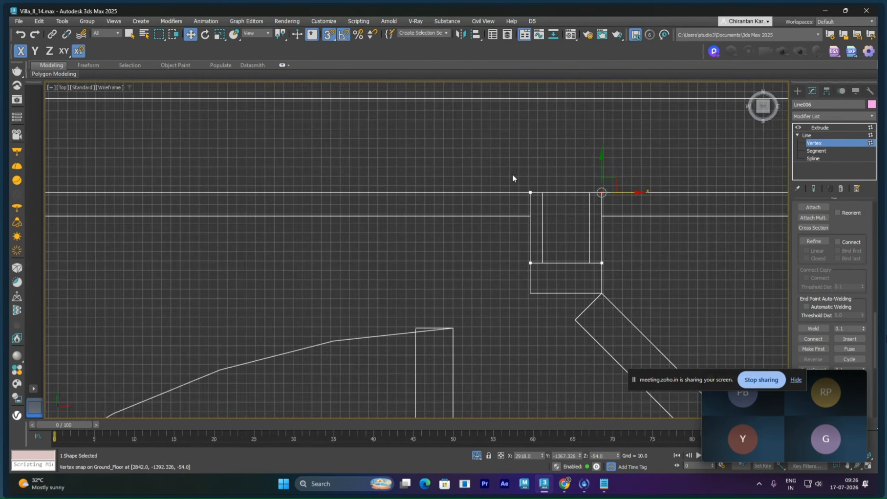
drag(512, 174, 539, 302)
drag(561, 192, 581, 190)
drag(615, 267, 617, 267)
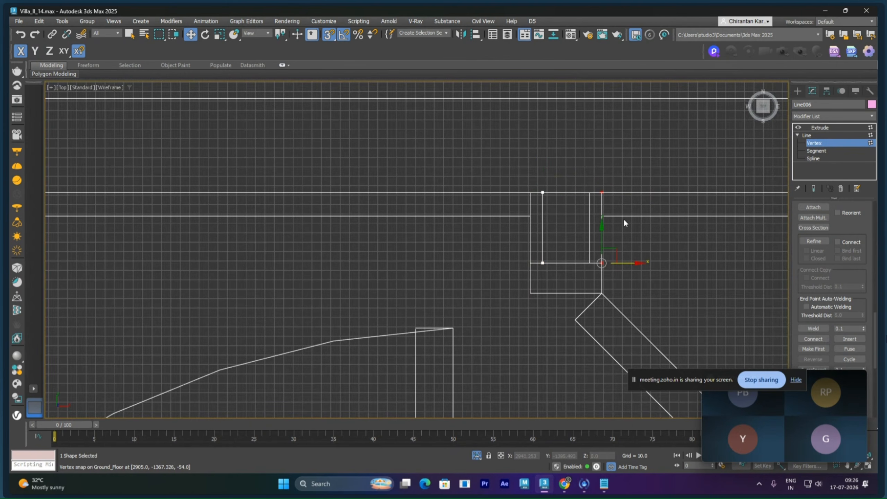
- Examine the edited wall outline against the plan from the door jamb to the wall's east end and back
scroll(630, 263, down, 6)
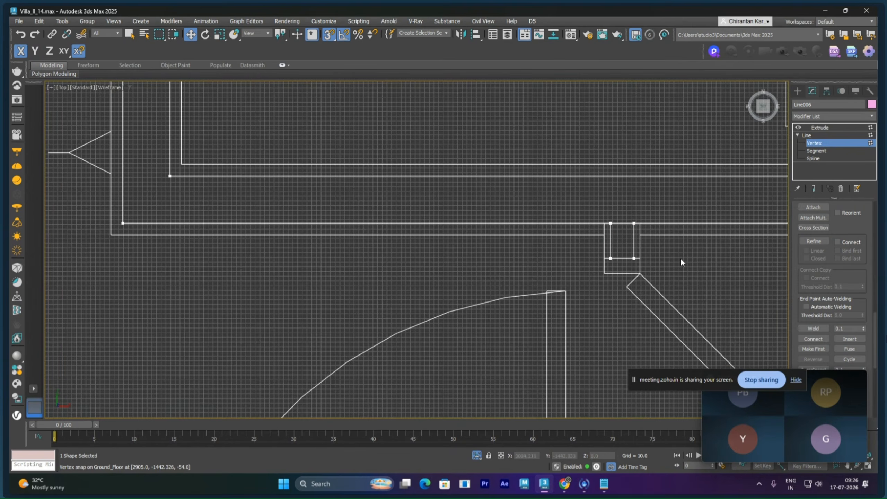
scroll(660, 258, down, 3)
middle_drag(681, 268, 481, 243)
scroll(673, 243, up, 4)
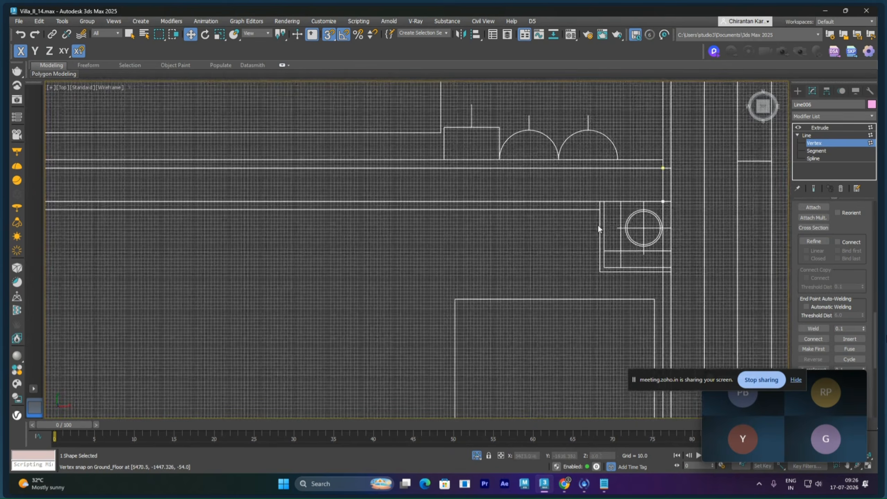
middle_drag(597, 225, 580, 217)
scroll(580, 218, down, 2)
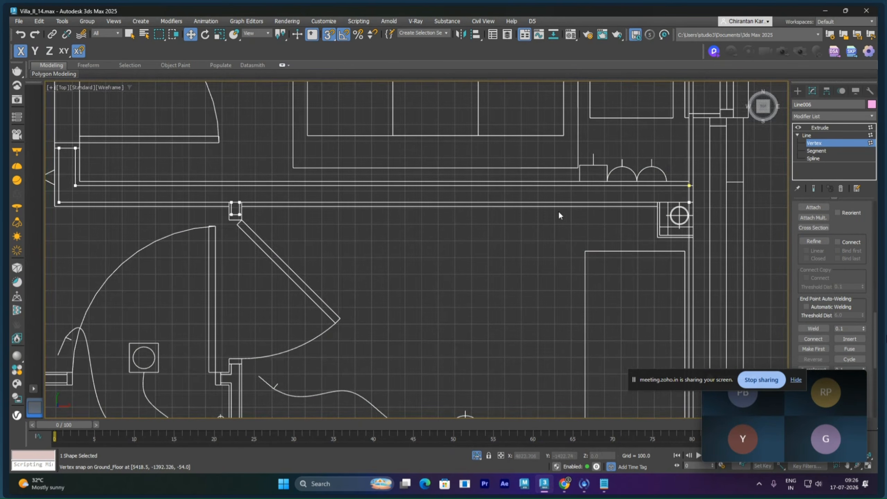
scroll(702, 207, up, 4)
scroll(595, 212, down, 2)
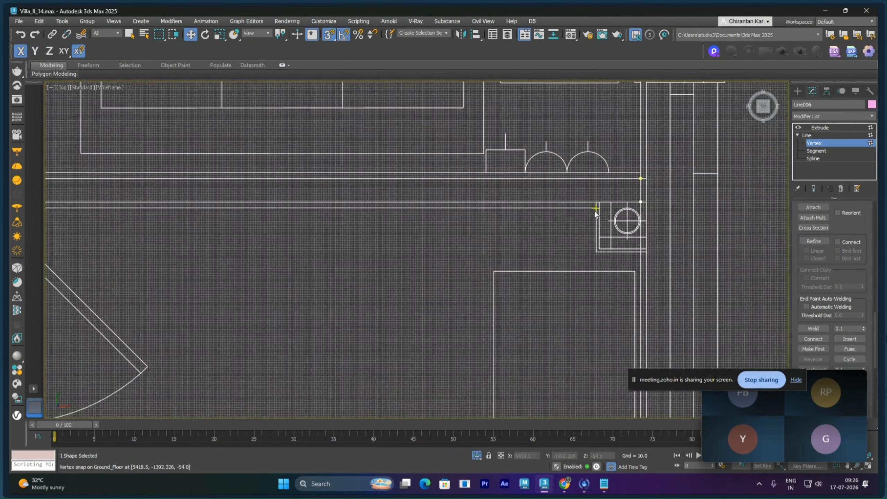
mouse_move(495, 221)
middle_down()
mouse_move(613, 208)
mouse_move(715, 225)
middle_up()
middle_drag(474, 230, 532, 234)
middle_drag(706, 216, 462, 218)
scroll(607, 224, up, 2)
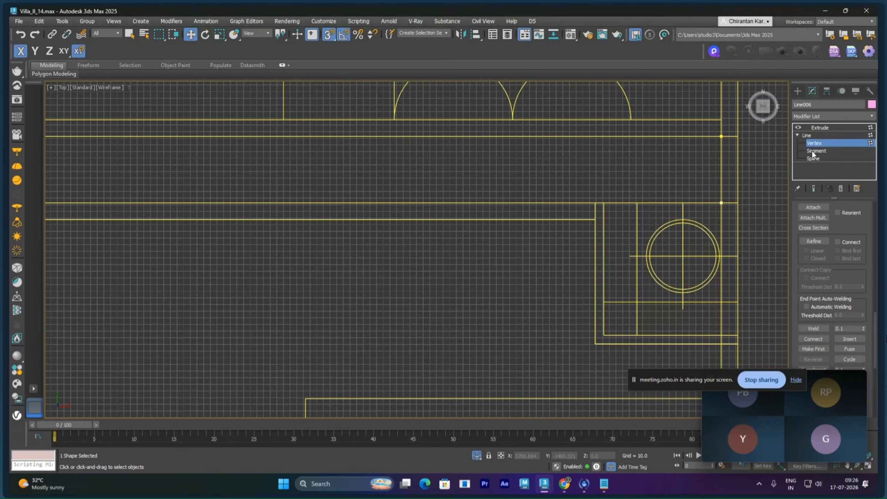
scroll(675, 209, down, 5)
middle_drag(544, 242, 583, 261)
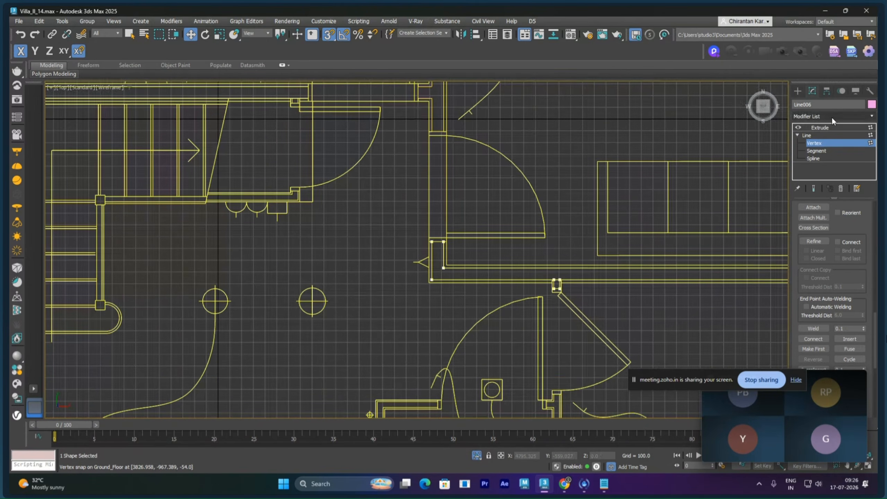
- Return to the Extrude level and examine the reshaped wall in perspective together with the first wall and the Section_AA drawing
click(820, 127)
key(p)
alt+middle_drag(661, 279, 628, 244)
scroll(594, 315, up, 5)
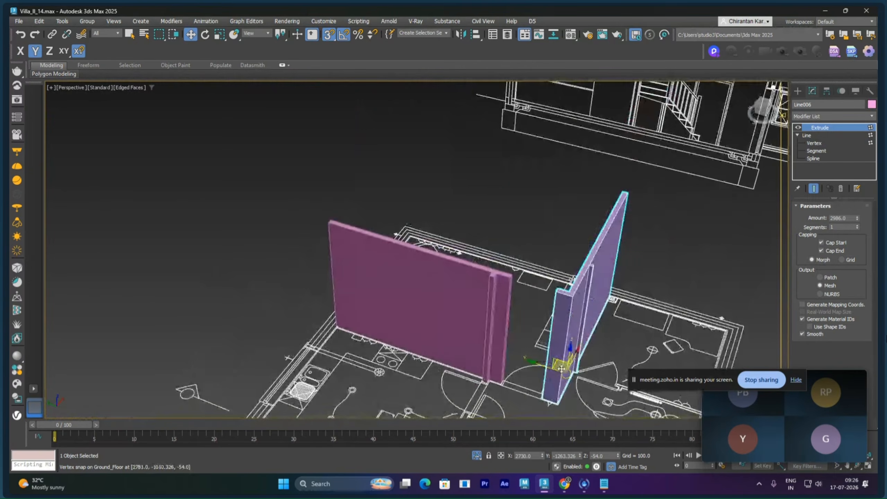
alt+middle_drag(562, 369, 644, 119)
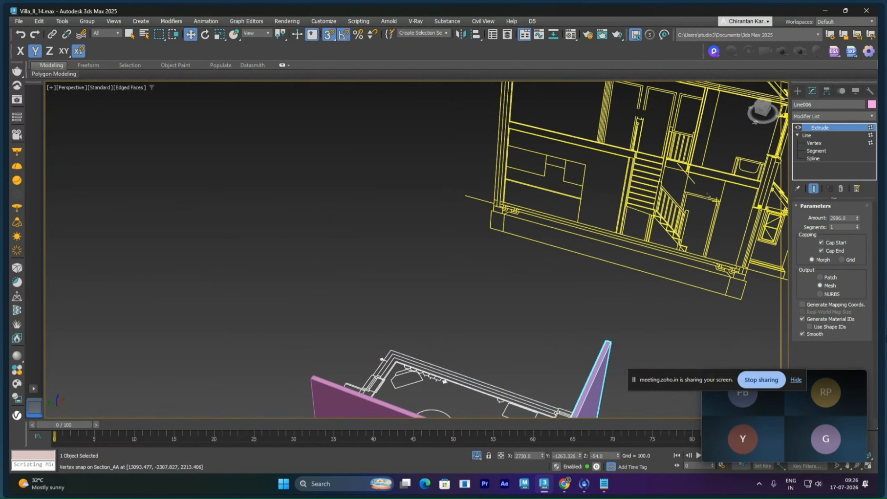
middle_drag(660, 222, 647, 103)
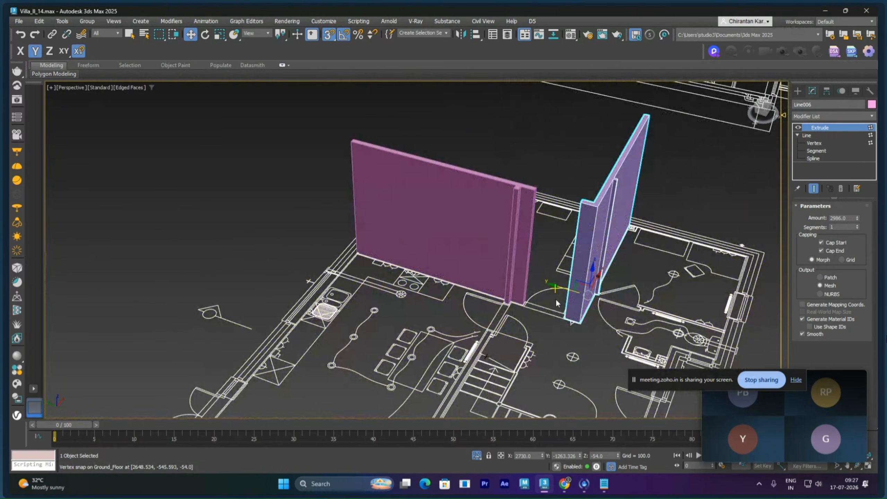
alt+middle_drag(557, 302, 666, 200)
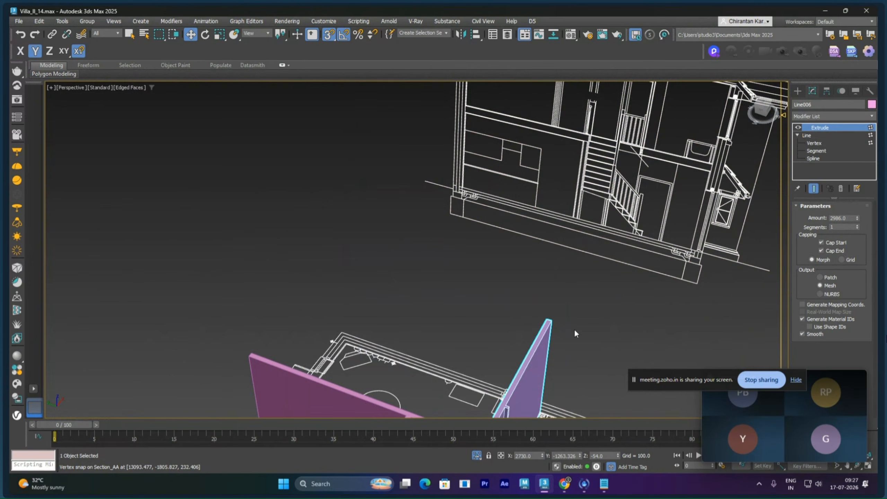
alt+middle_drag(576, 332, 535, 247)
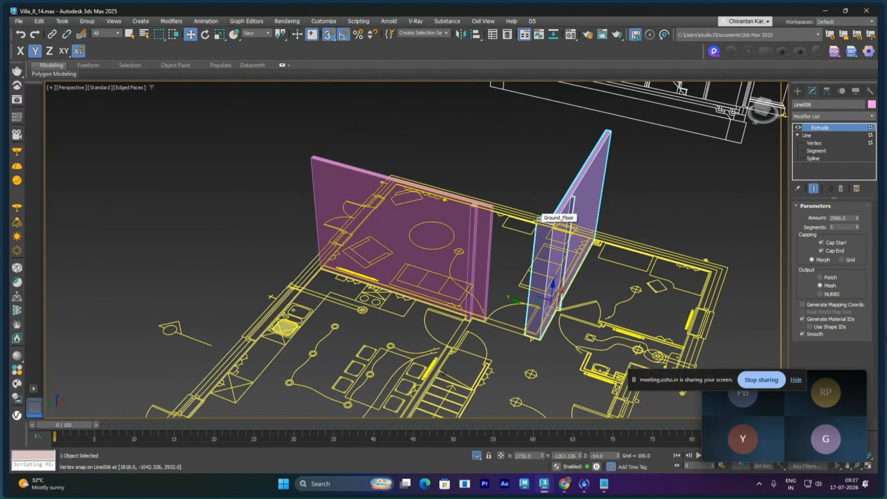
- Copy the reshaped door-jamb wall along Y to the open area outside the ground floor plan's south side
click(689, 198)
middle_drag(689, 197, 604, 174)
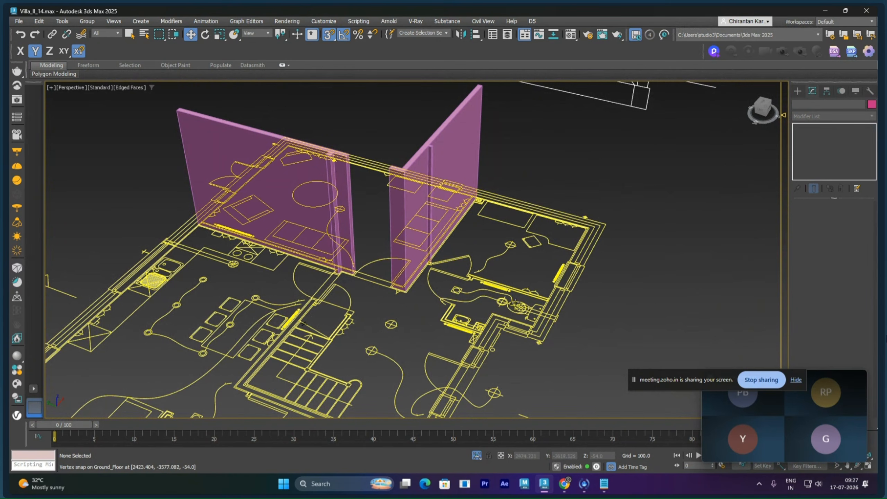
scroll(488, 288, up, 6)
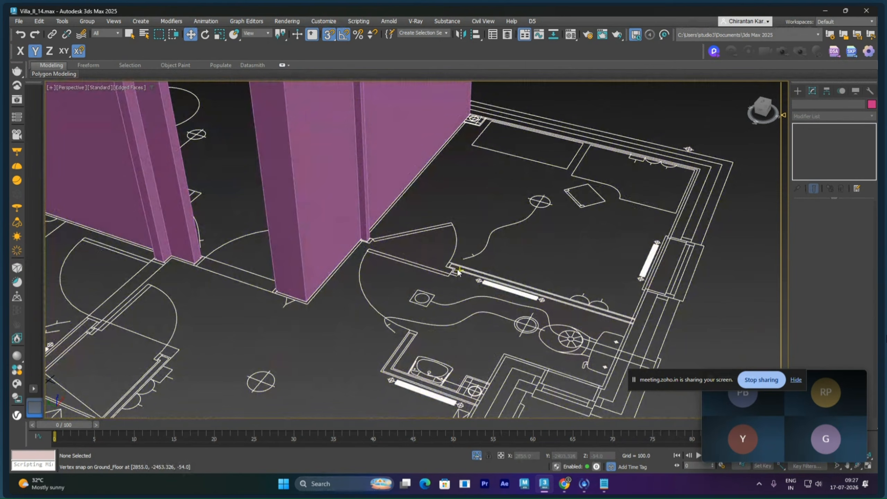
scroll(405, 214, down, 6)
click(377, 206)
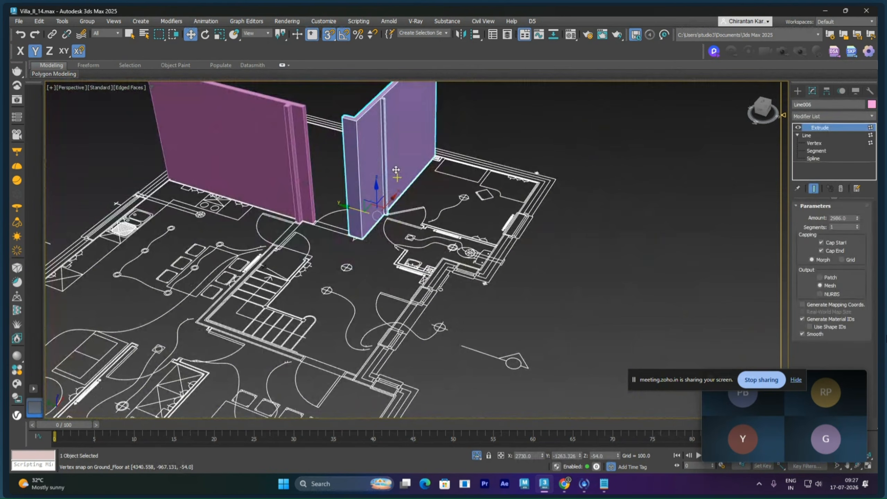
shift+drag(376, 206, 571, 249)
click(462, 279)
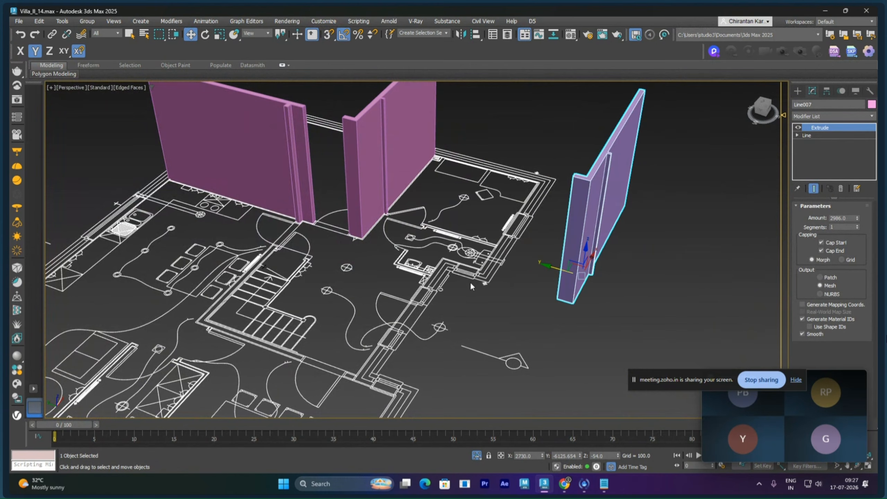
- In the Top view, rotate the copied wall 90 degrees about Z so it runs along Y
key(t)
scroll(484, 289, down, 8)
scroll(520, 310, up, 6)
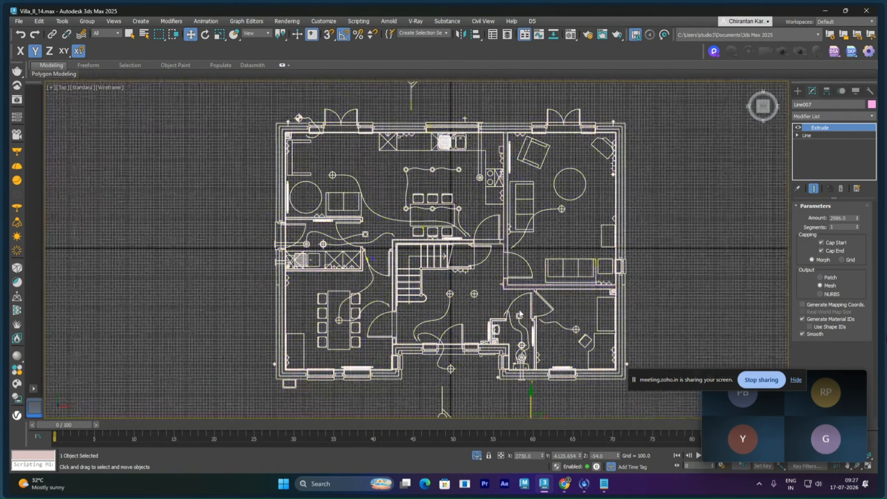
scroll(486, 274, up, 4)
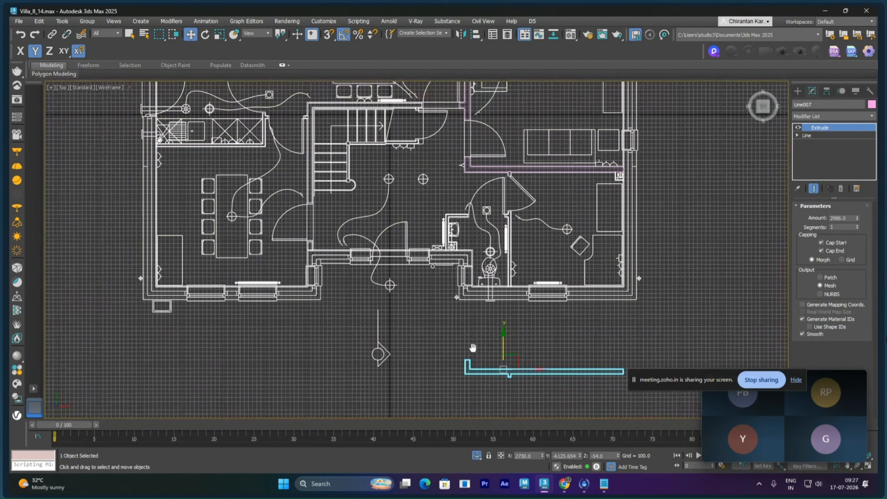
scroll(497, 222, up, 5)
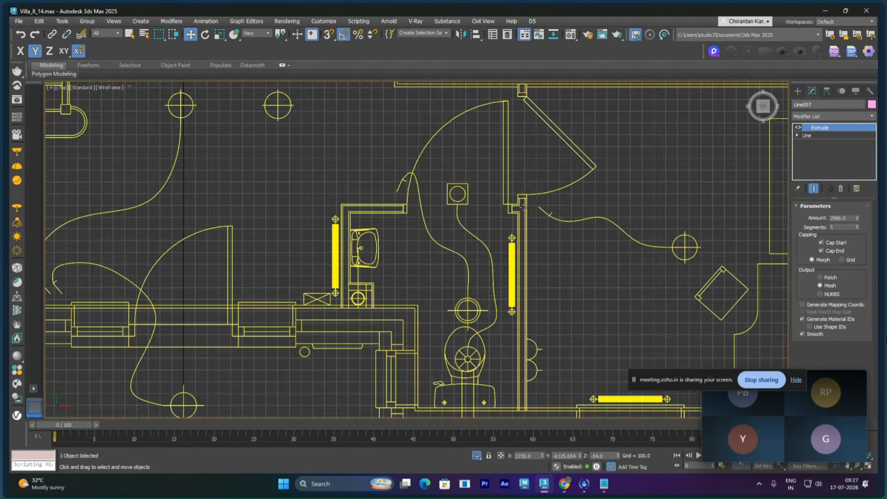
scroll(545, 245, down, 5)
scroll(563, 291, up, 3)
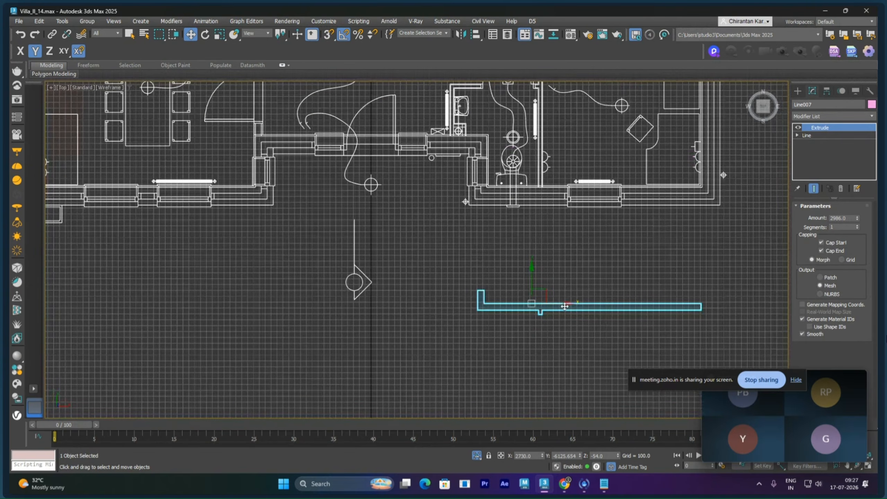
right_click(565, 306)
click(573, 320)
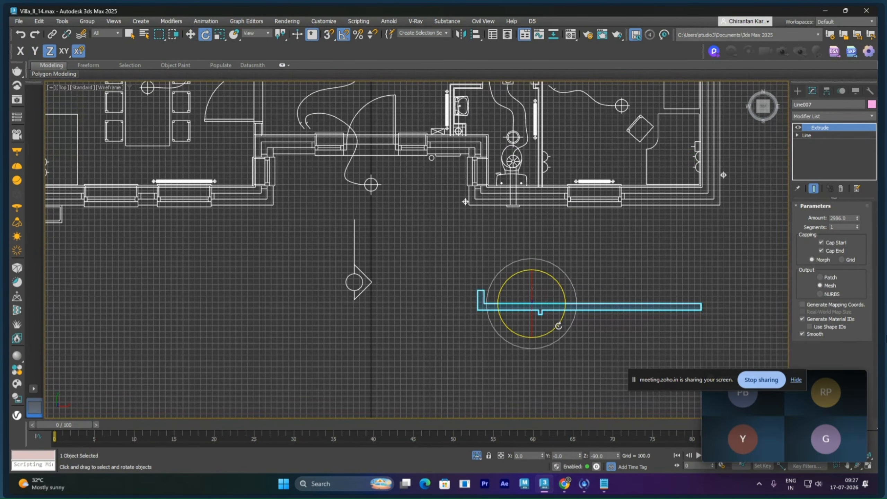
drag(559, 326, 556, 275)
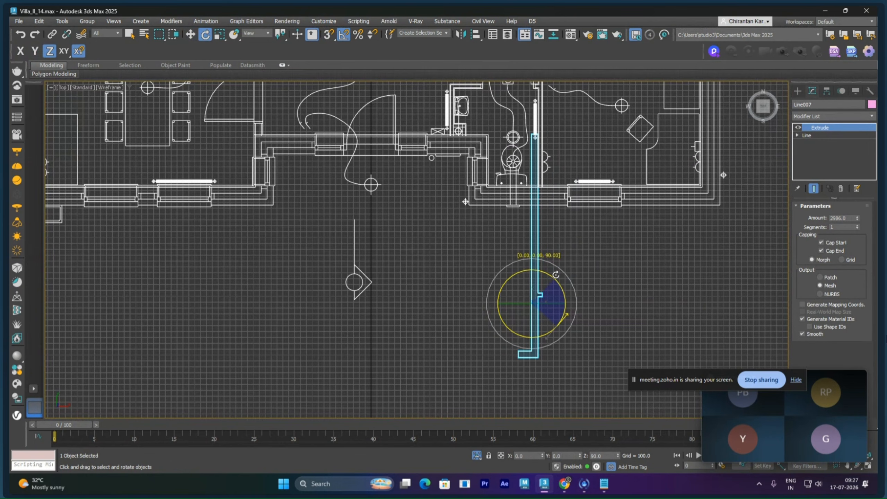
- Move the rotated copy along Y towards the toilet's east partition, and snap its west face along X to the partition's west line
right_click(547, 205)
click(550, 211)
middle_drag(544, 164, 535, 279)
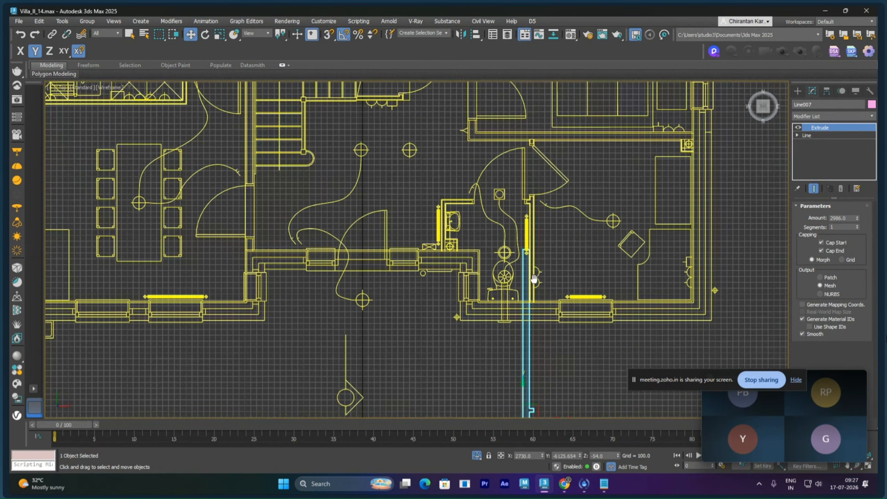
scroll(535, 279, up, 5)
drag(524, 224, 561, 134)
middle_drag(560, 135, 572, 278)
scroll(569, 267, up, 2)
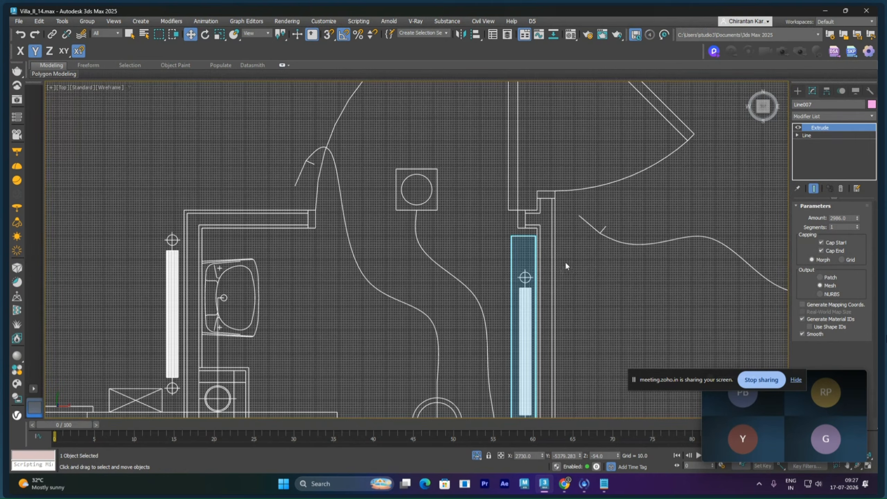
scroll(566, 263, up, 2)
key(F5)
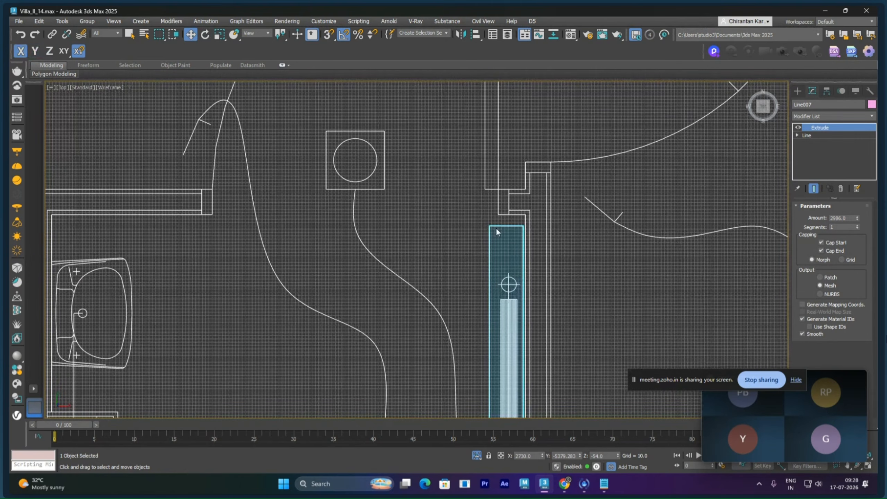
drag(493, 232, 526, 163)
key(s)
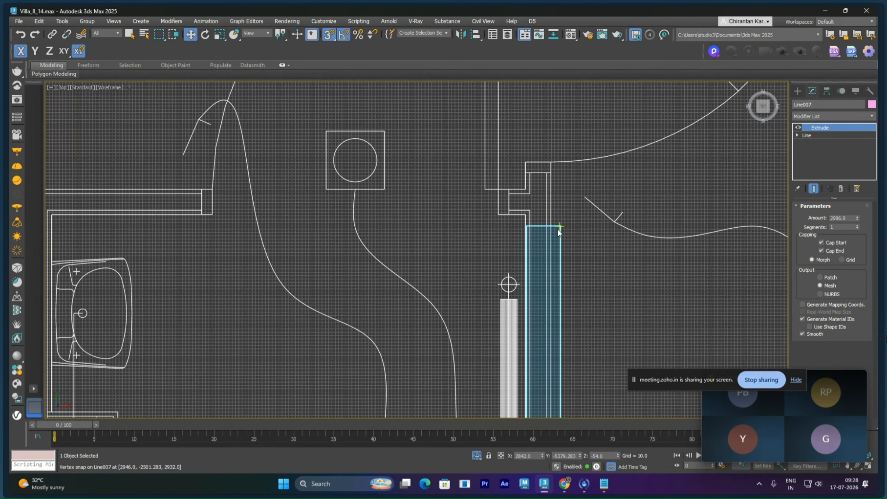
- Snap the copied wall's north end along Y to the inner line of the partition's door jamb
scroll(571, 237, up, 2)
middle_drag(571, 237, 576, 261)
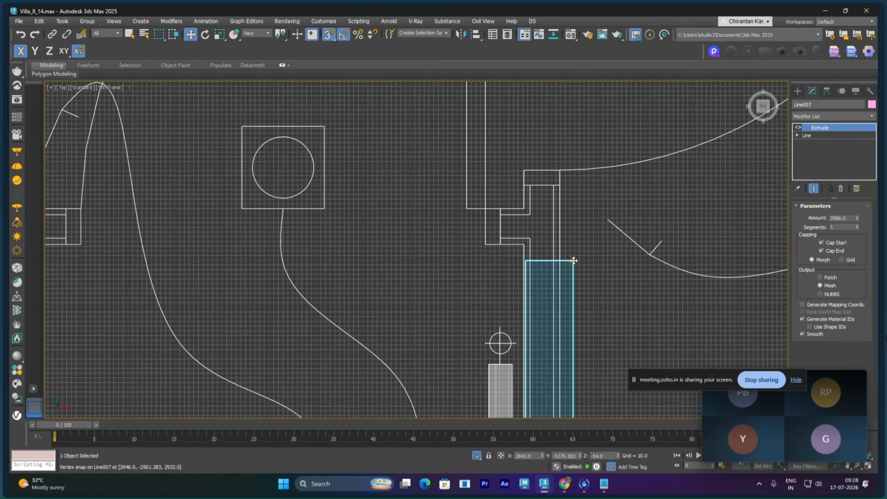
key(F6)
drag(571, 263, 564, 189)
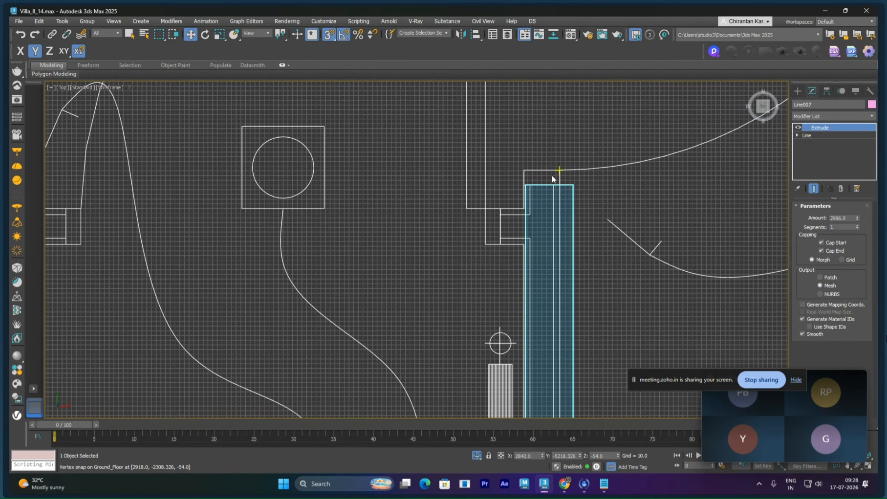
- Examine the copied wall's north end against the plan's door jamb and the doorway opposite it
scroll(548, 174, down, 4)
scroll(548, 174, up, 2)
middle_drag(548, 174, 534, 272)
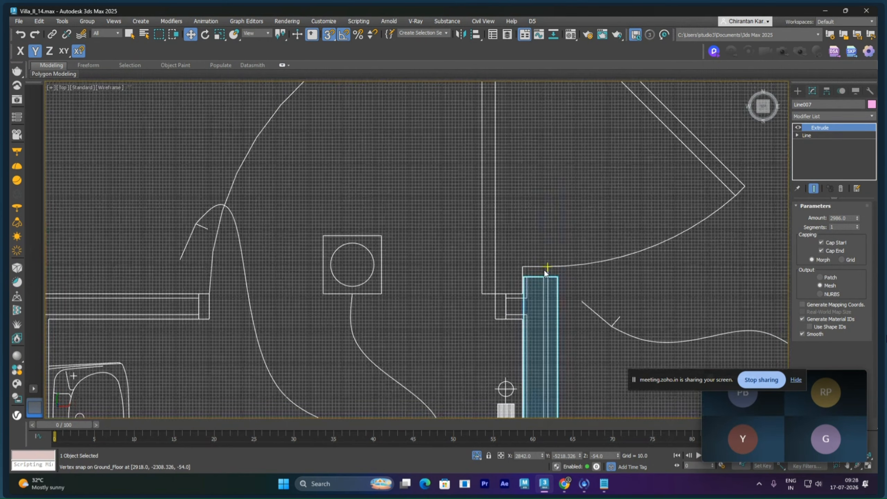
scroll(546, 273, down, 2)
scroll(540, 276, down, 1)
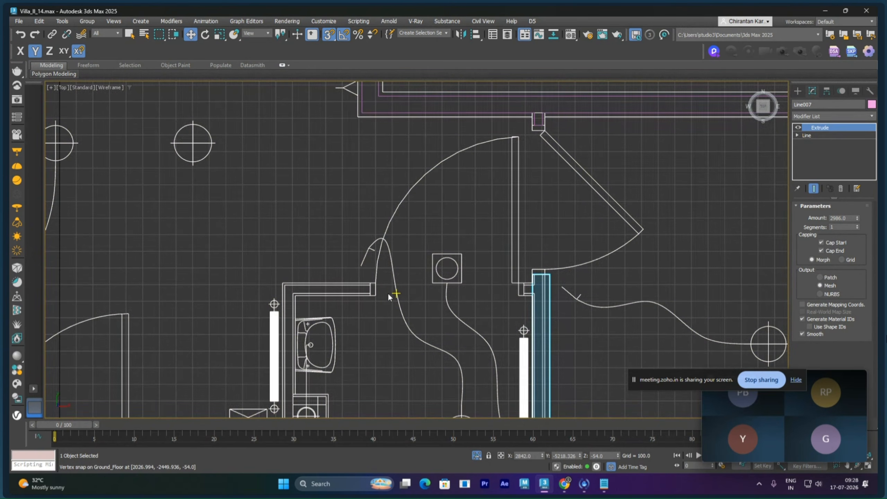
scroll(545, 291, up, 3)
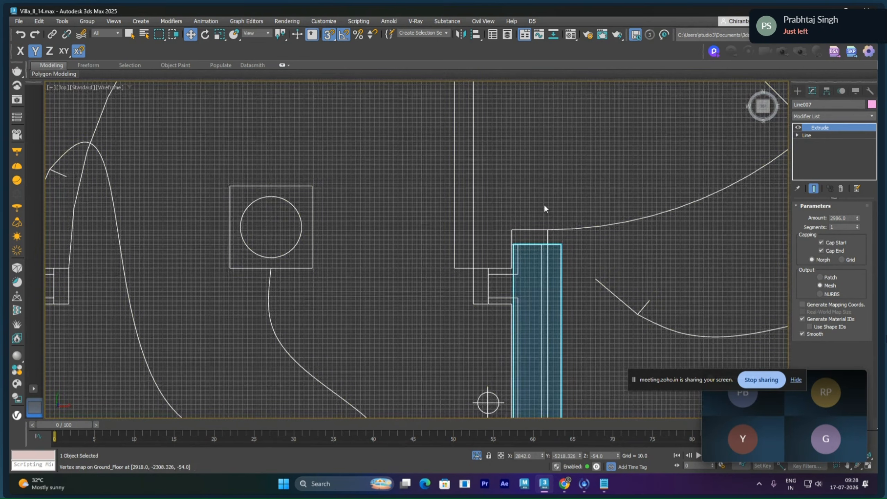
scroll(541, 275, down, 3)
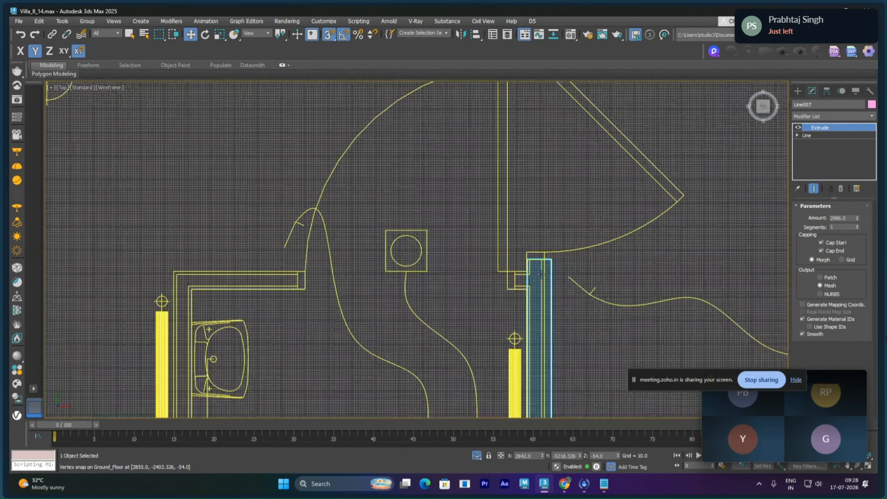
scroll(563, 244, up, 1)
middle_drag(565, 241, 602, 238)
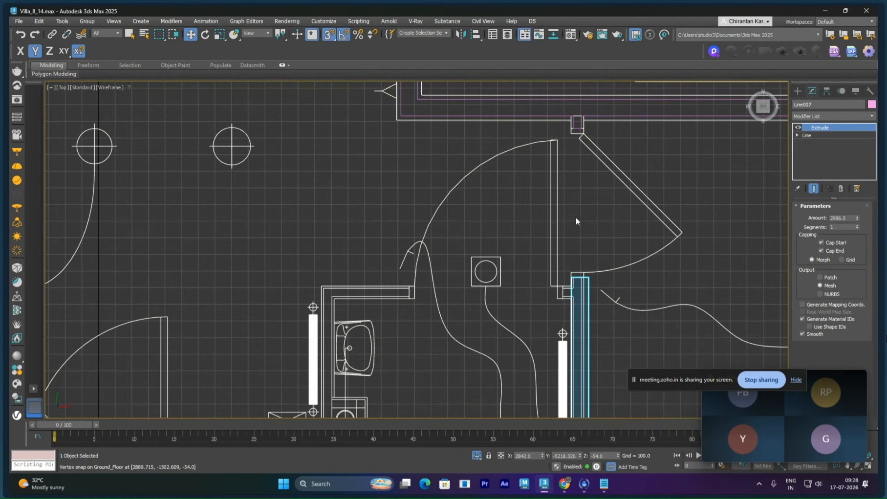
scroll(578, 276, up, 4)
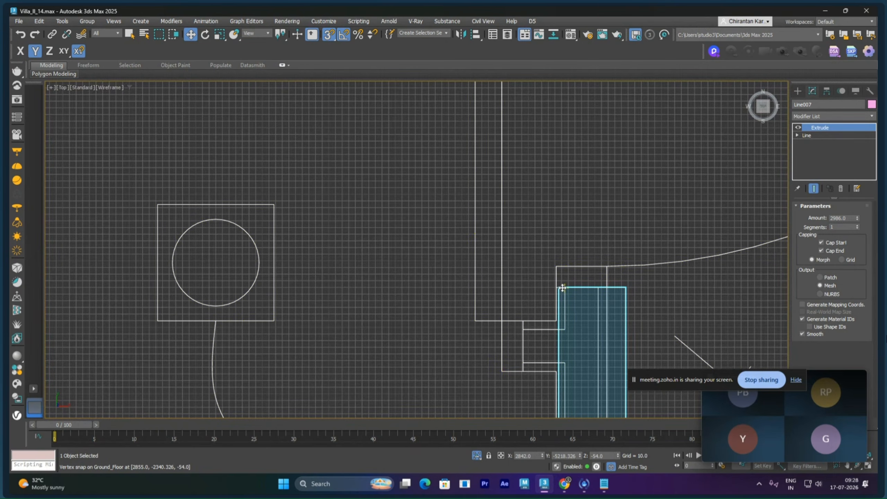
- Snap the copied wall along X to the jamb's outer west line, keeping its north end on the jamb's inner line along Y
drag(624, 289, 552, 268)
key(F5)
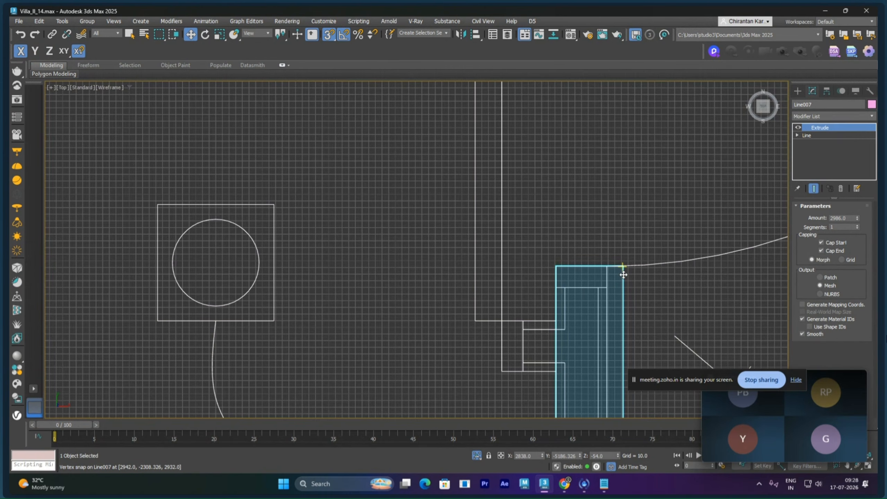
key(F6)
drag(624, 275, 604, 289)
- Widen the first wall's door-jamb projection by snapping its west and east vertex pairs along X to the plan's outer jamb lines
scroll(596, 296, down, 8)
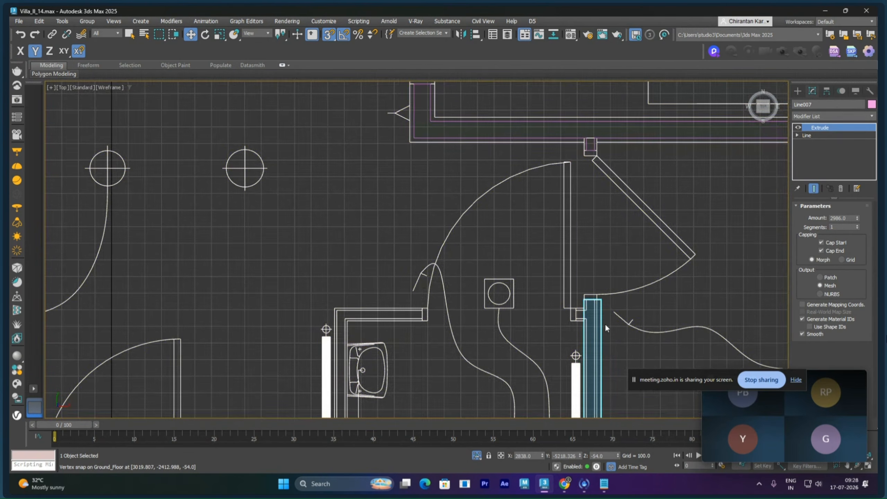
scroll(605, 323, up, 4)
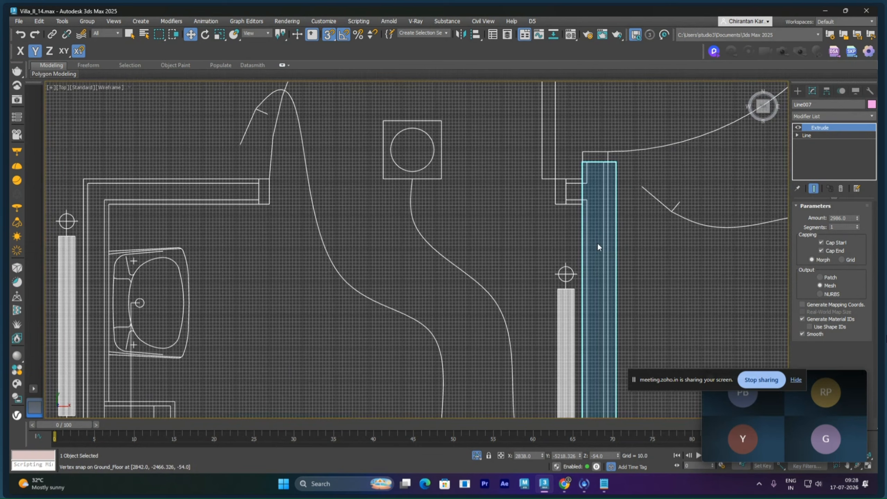
scroll(597, 243, down, 5)
scroll(598, 214, up, 5)
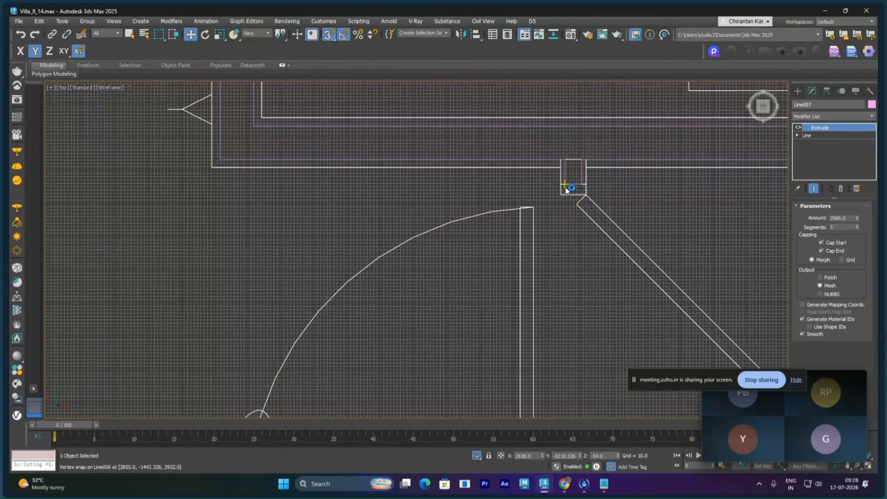
scroll(565, 187, up, 3)
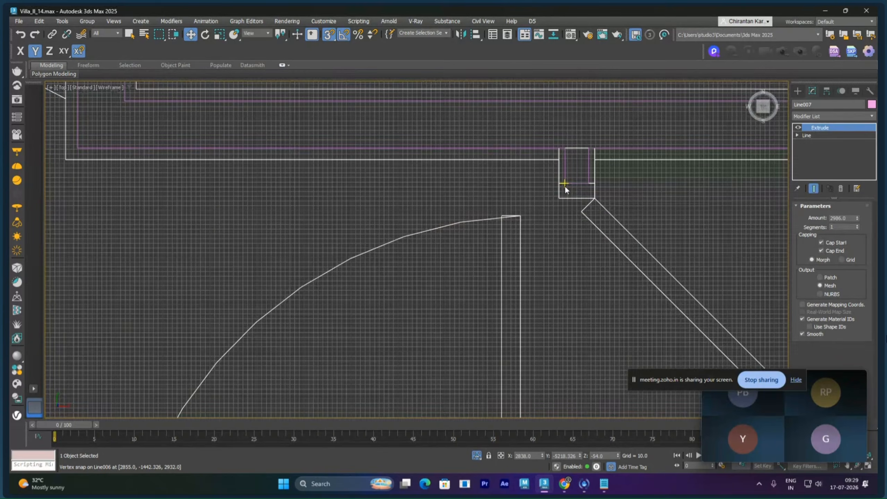
click(570, 202)
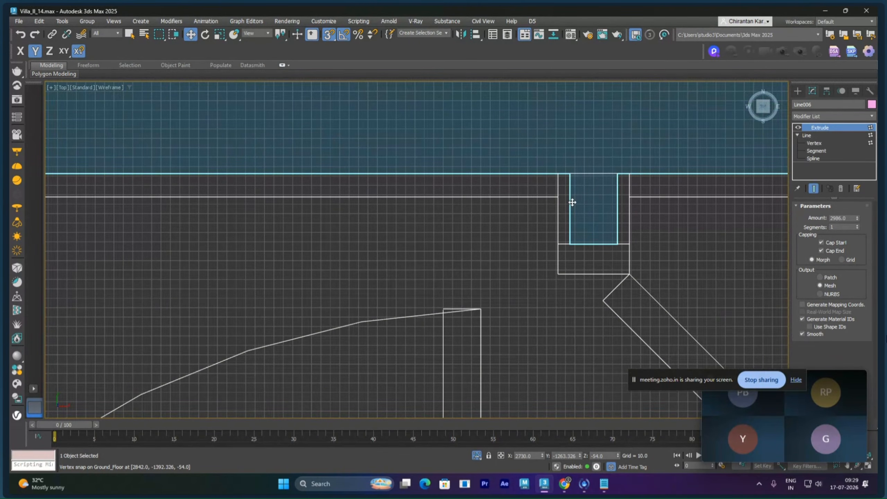
click(810, 144)
drag(540, 163, 580, 265)
drag(592, 175, 624, 266)
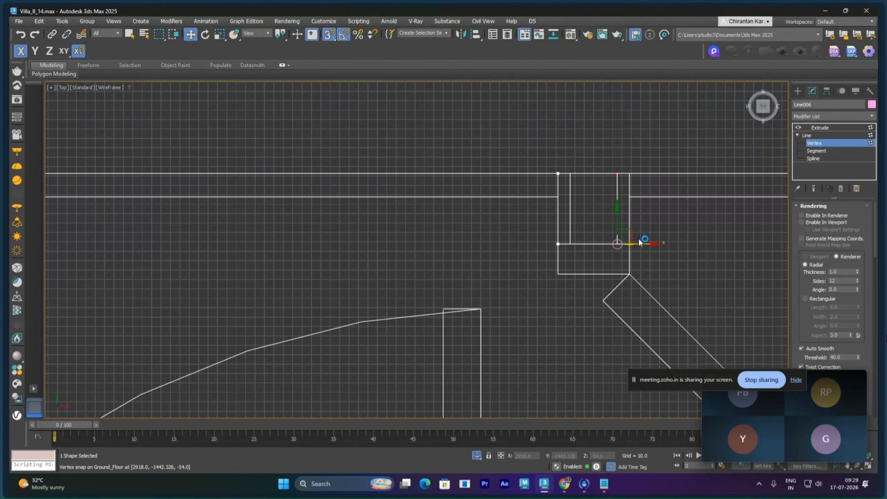
- Compare the widened jamb projection with the copied wall's north end on the plan, and leave vertex editing
scroll(664, 262, down, 5)
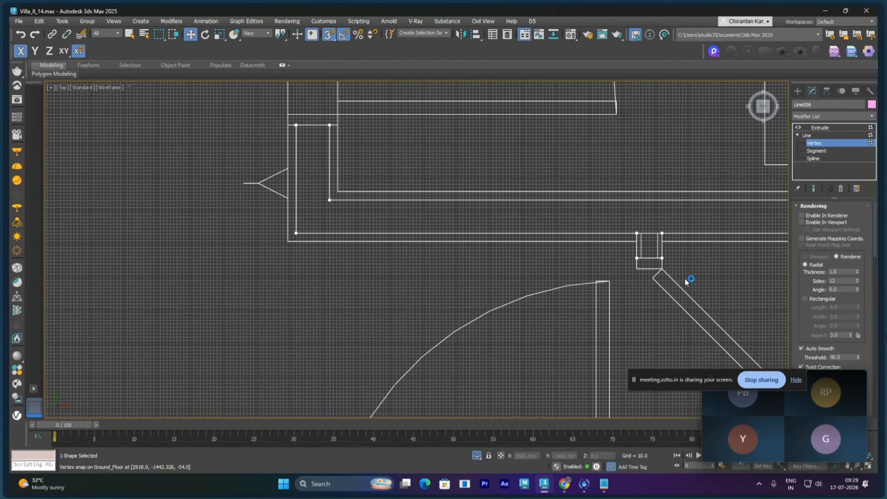
middle_drag(686, 279, 595, 190)
scroll(593, 198, up, 4)
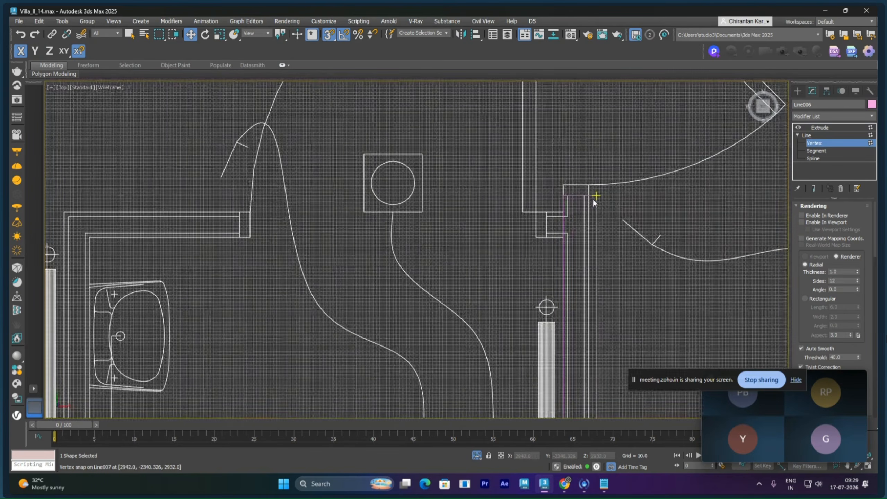
scroll(593, 199, down, 4)
scroll(585, 178, up, 7)
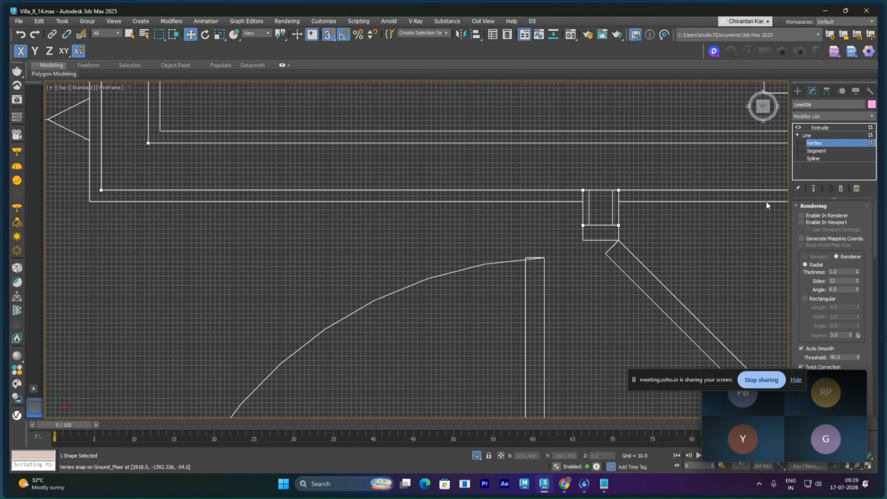
scroll(630, 246, down, 3)
scroll(629, 252, up, 6)
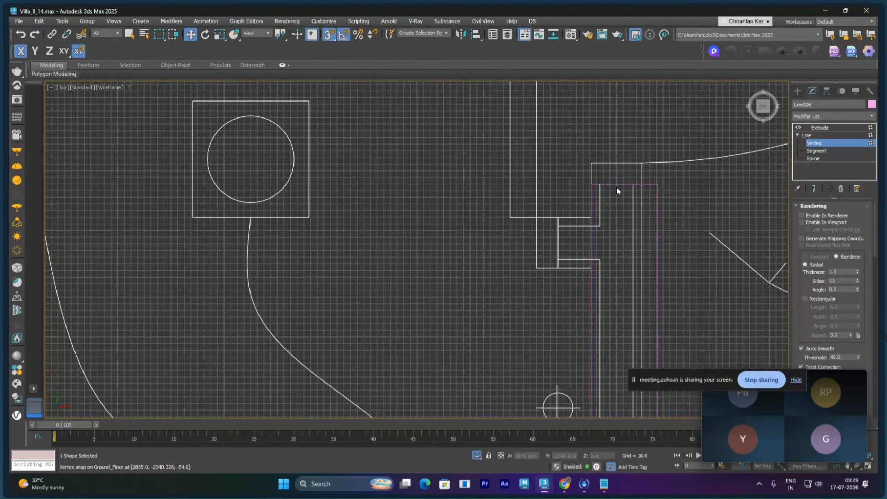
click(814, 136)
- Narrow the copied wall at segment level by snapping its east and west long sides along X to the plan's inner wall lines
click(721, 184)
click(660, 185)
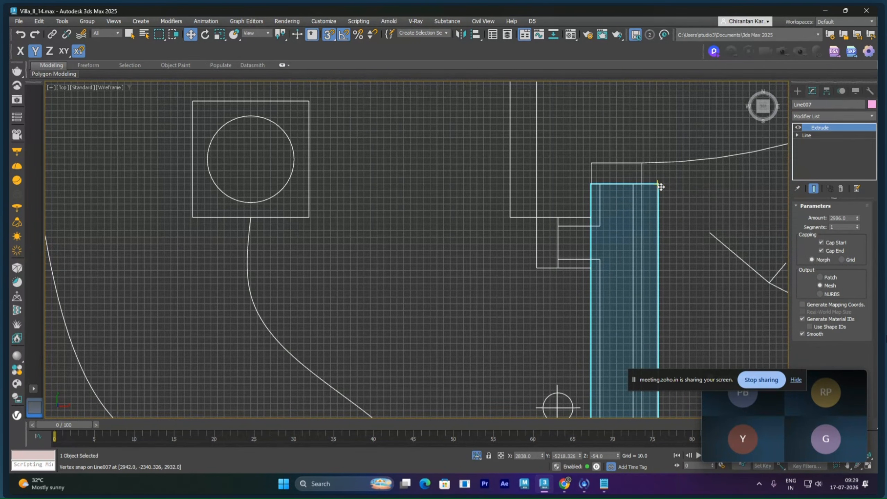
click(797, 136)
click(807, 150)
click(658, 219)
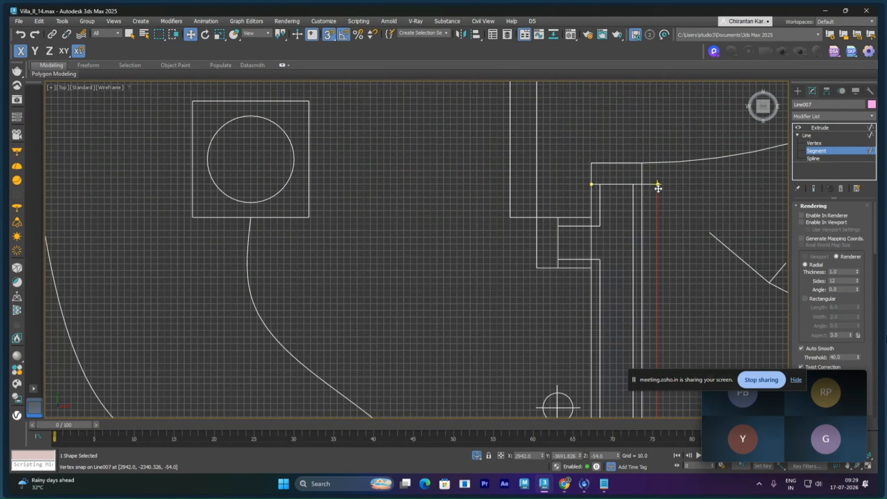
drag(659, 186, 637, 186)
drag(589, 209, 600, 226)
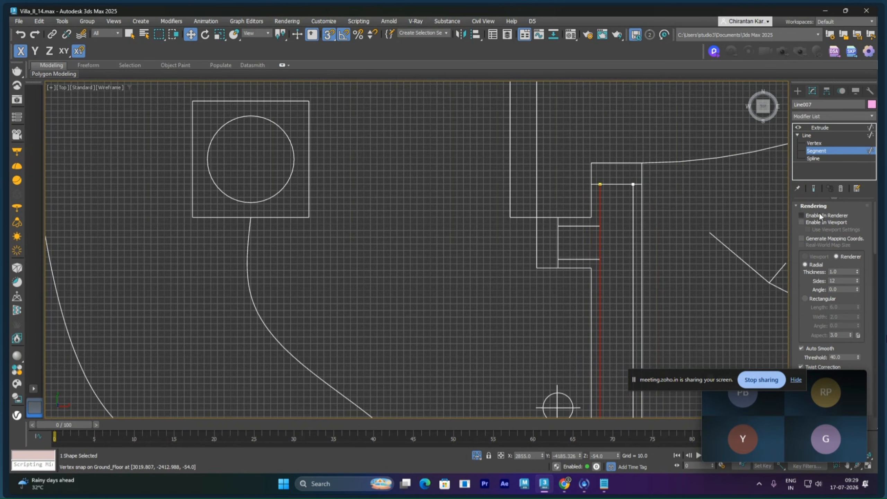
- Refine the copied wall's west side with four extra vertices around the plan's small west projection
click(816, 143)
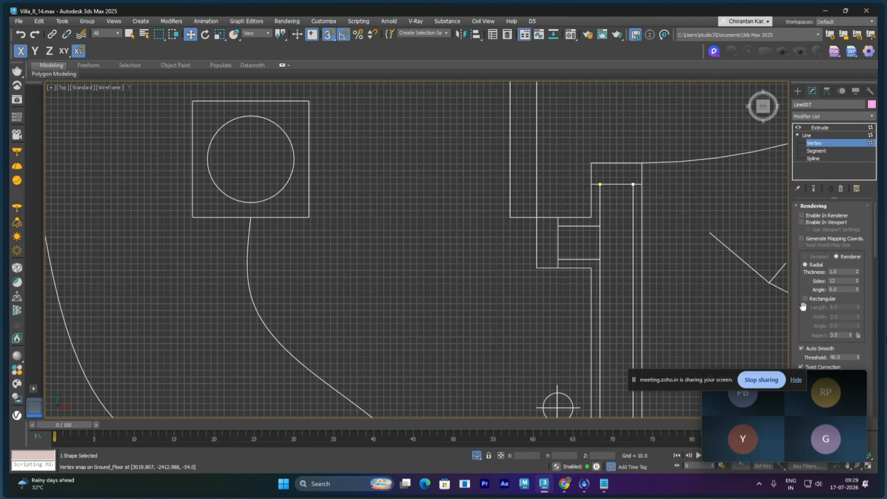
scroll(803, 307, down, 15)
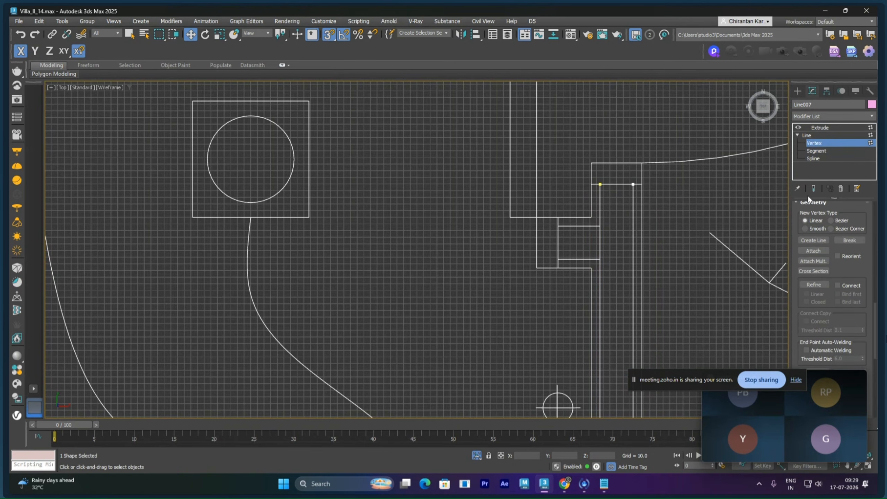
click(813, 285)
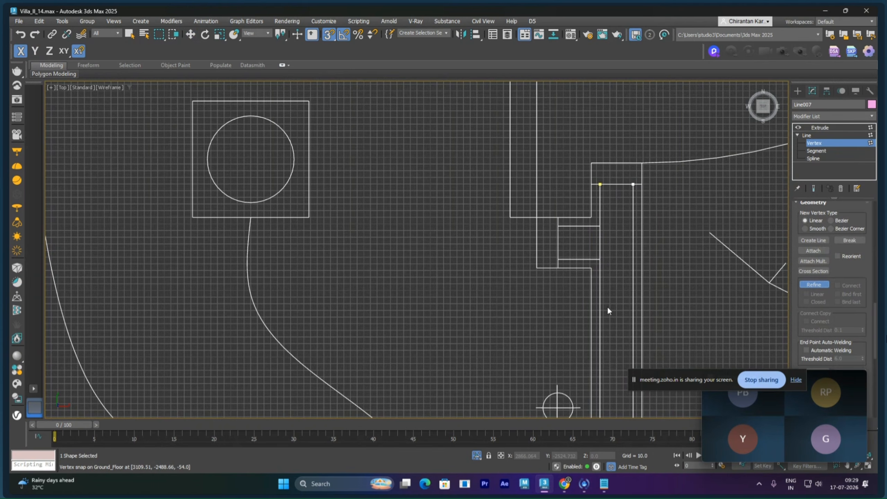
click(600, 314)
click(601, 204)
click(600, 279)
right_click(631, 293)
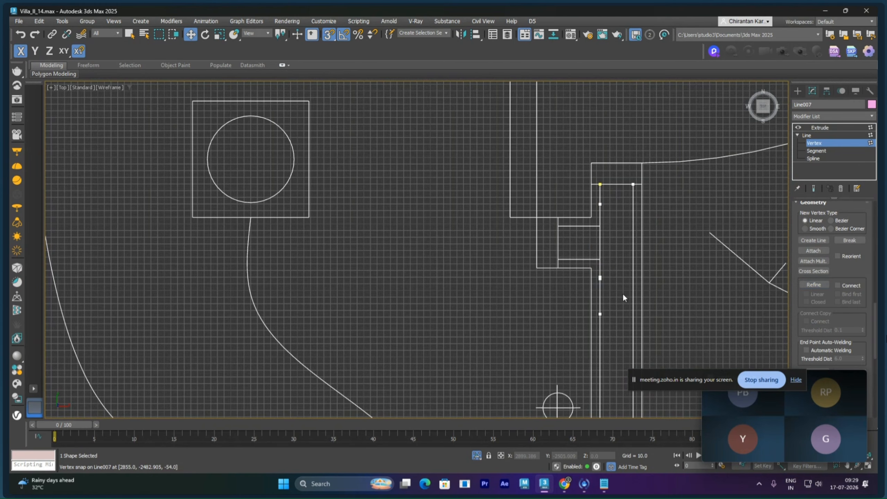
- Snap the two middle new vertices along Y to the projection's inner lines, and both along X to its west line
scroll(615, 285, up, 5)
click(602, 305)
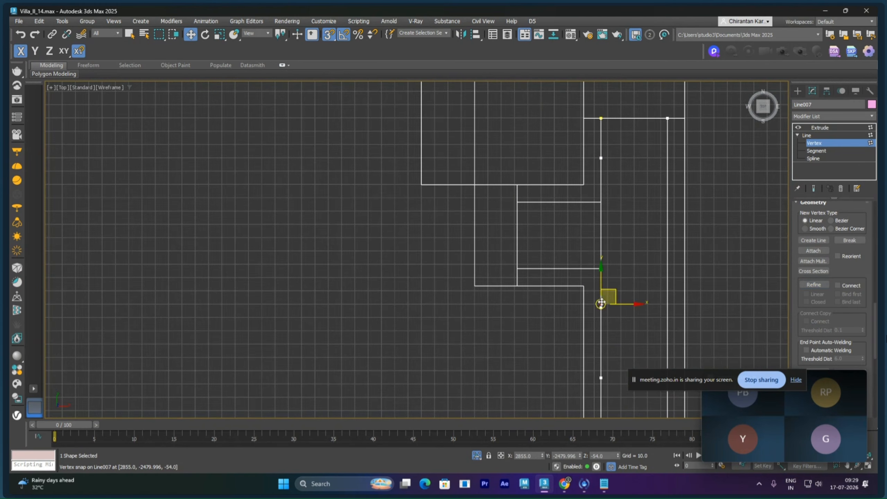
key(F6)
drag(605, 203, 605, 203)
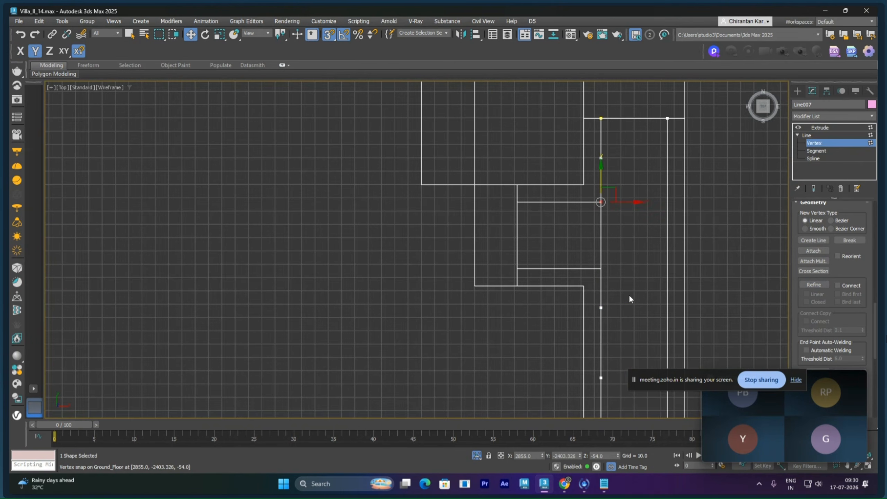
click(603, 308)
drag(602, 290, 604, 270)
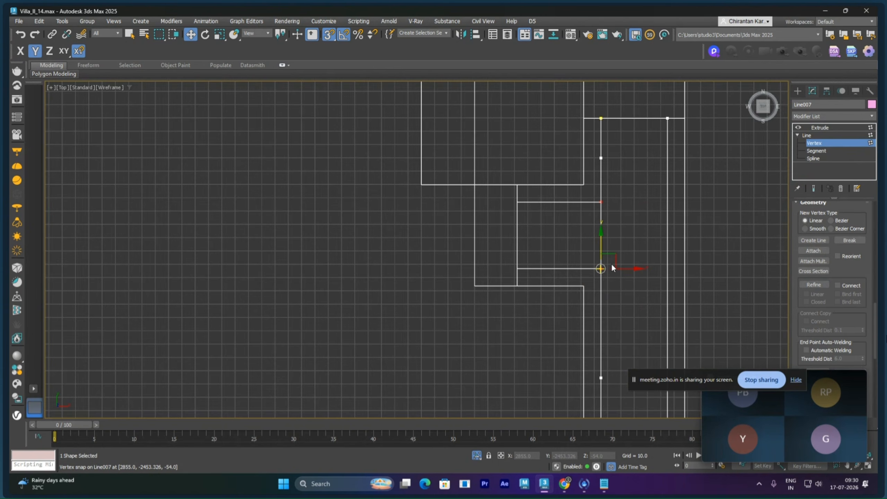
drag(612, 268, 517, 267)
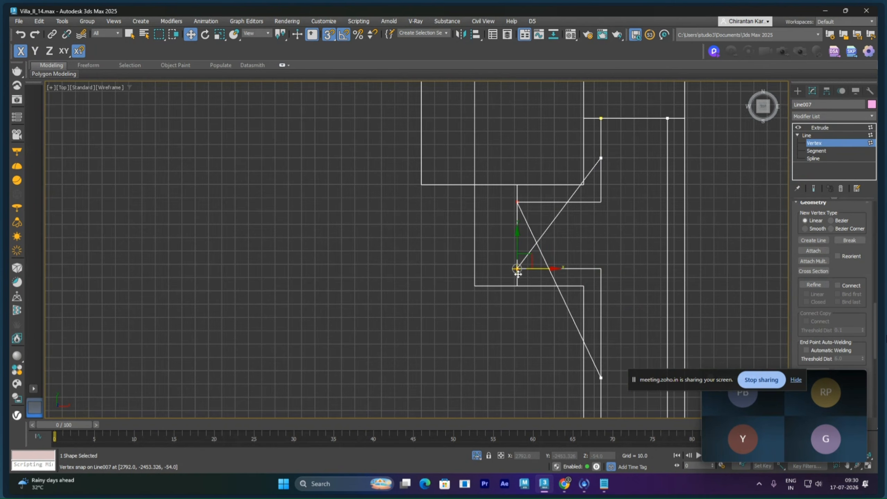
- Uncross the two projection vertices along Y, moving one south and snapping the other to the projection's north inner line
click(517, 202)
click(575, 214)
click(518, 202)
drag(517, 196, 518, 323)
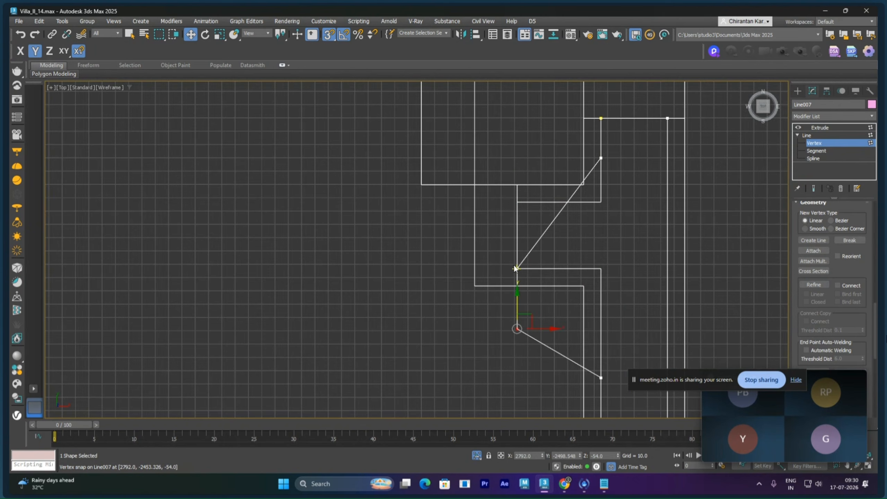
drag(516, 268, 518, 202)
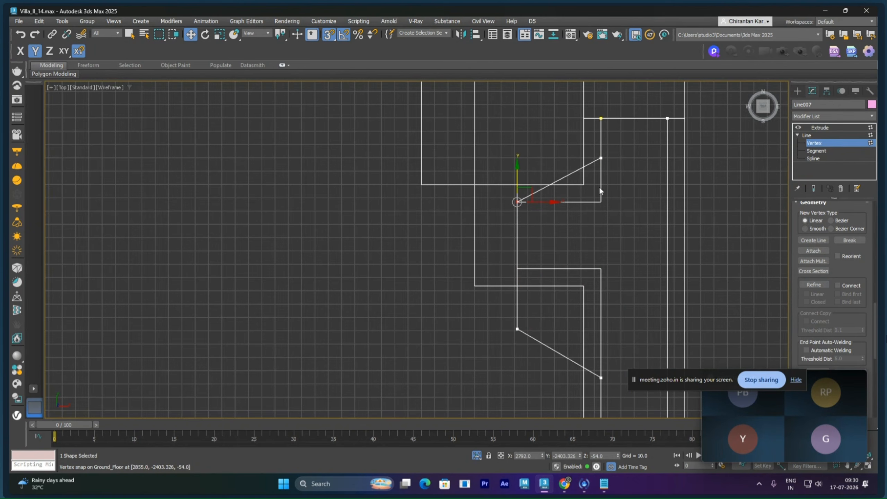
- Square off the copied wall's west projection by snapping its remaining vertices along Y to the plan's north and south inner lines
drag(614, 145, 590, 187)
drag(602, 140, 601, 200)
drag(491, 293, 522, 265)
click(601, 378)
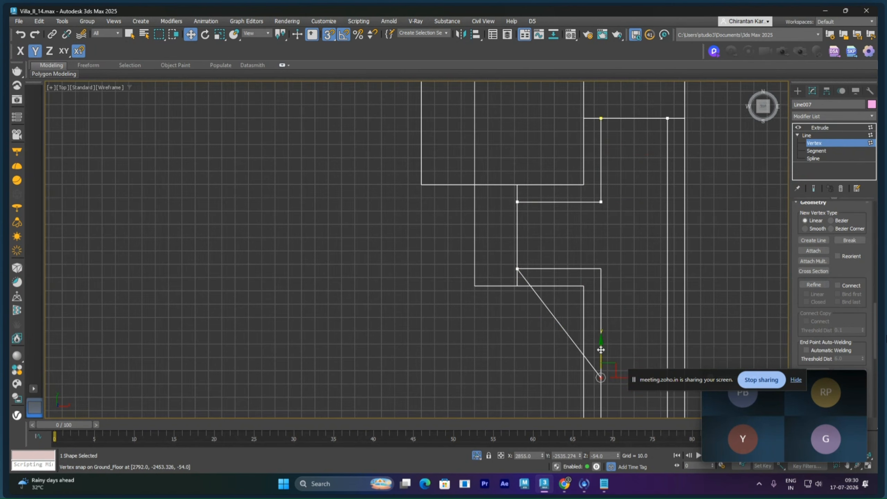
drag(601, 348, 601, 276)
click(564, 285)
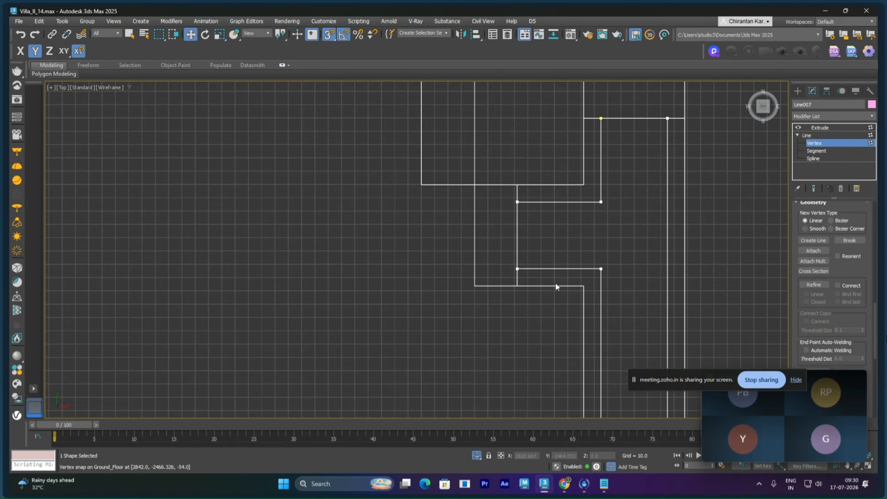
- Leave vertex editing on the copied wall and return to its Extrude level
scroll(524, 251, down, 2)
scroll(524, 251, down, 1)
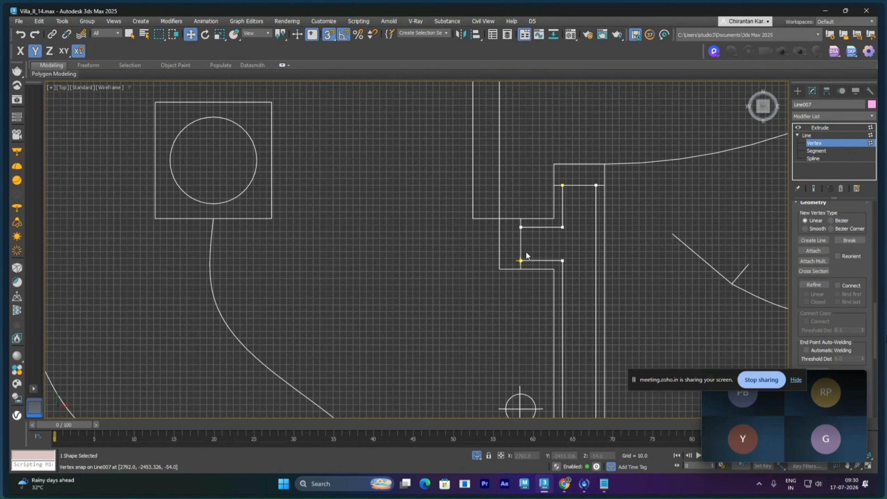
middle_drag(531, 248, 502, 268)
scroll(524, 240, down, 3)
middle_drag(527, 150, 529, 279)
scroll(529, 280, up, 6)
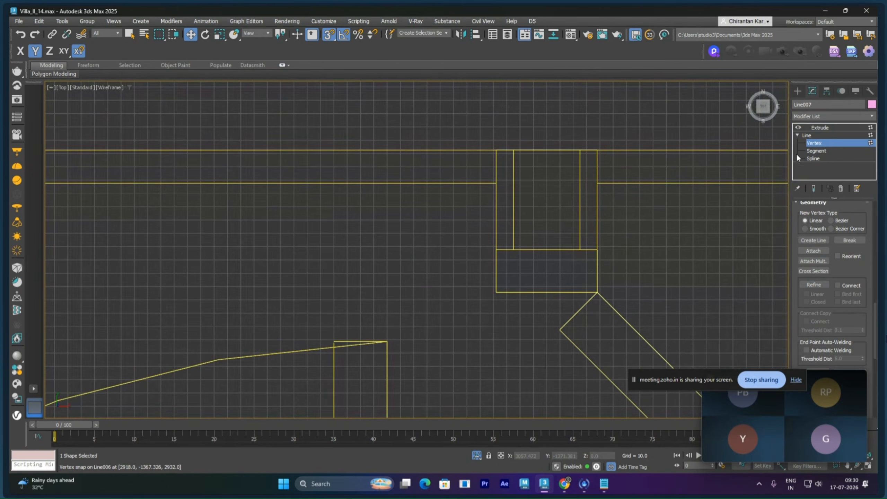
click(813, 135)
click(820, 127)
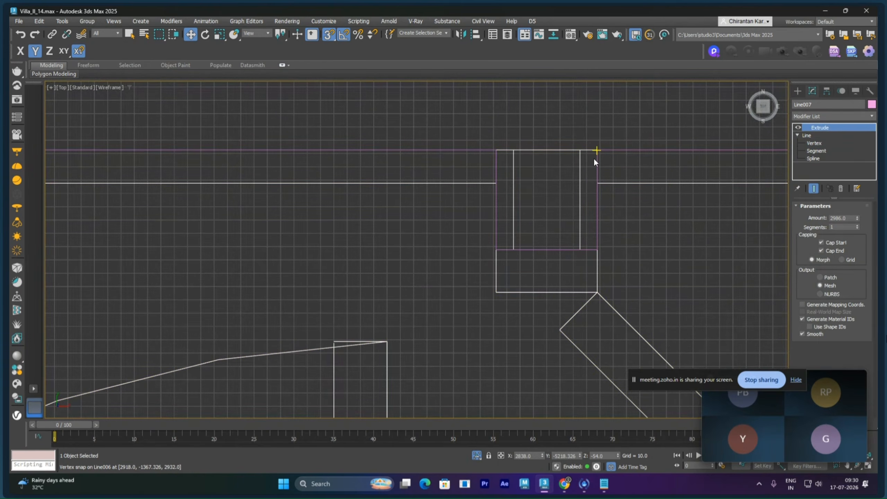
- Narrow the first wall's door-jamb projection by snapping its west and east vertex pairs along X to the plan's inner jamb lines
click(599, 157)
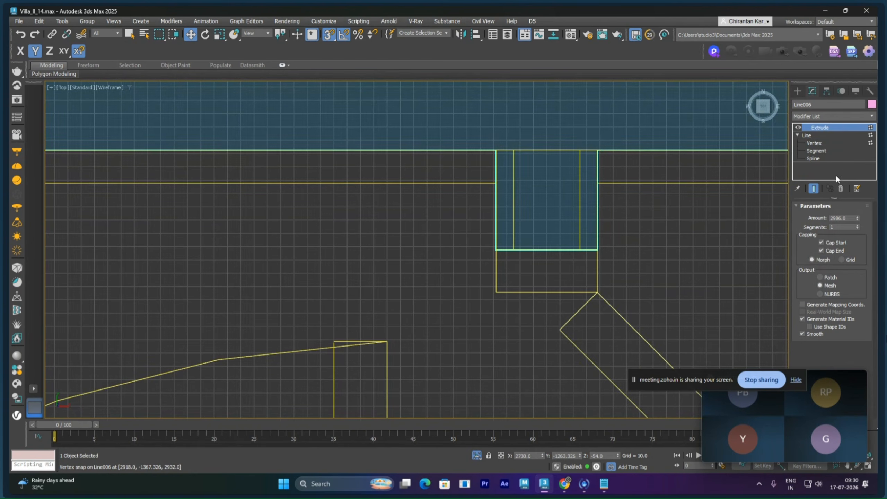
click(814, 143)
click(496, 150)
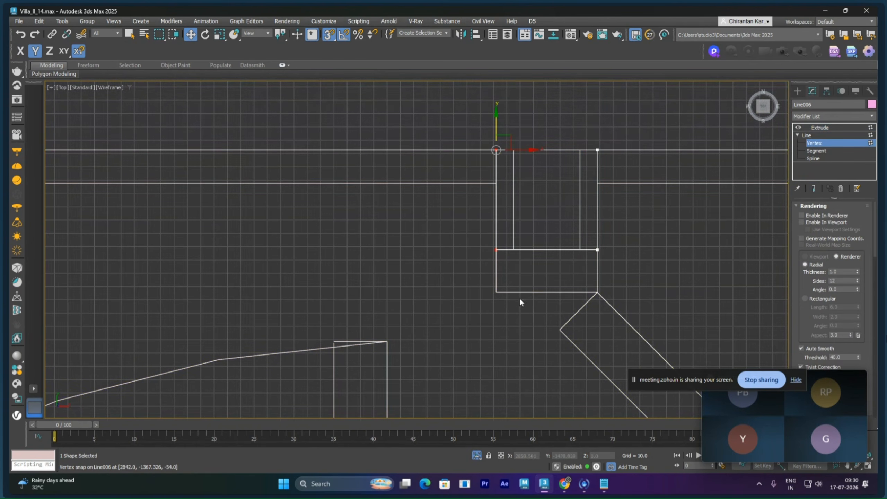
drag(524, 249, 541, 249)
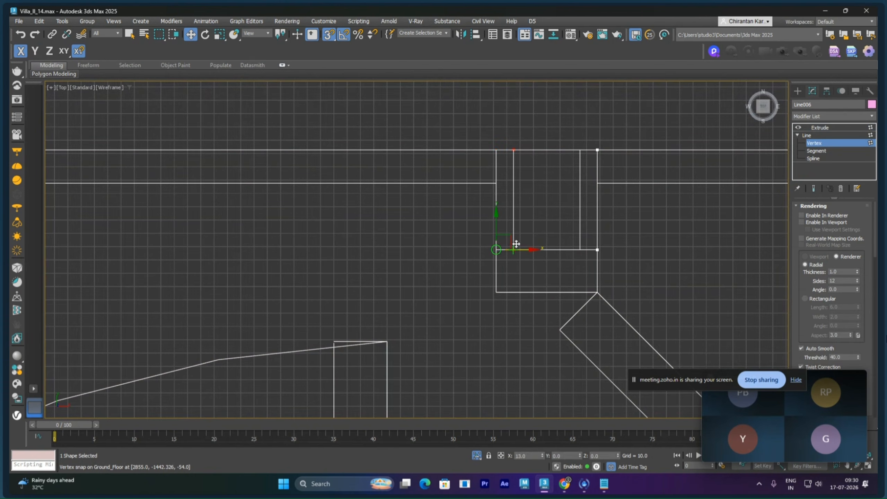
drag(578, 140, 611, 270)
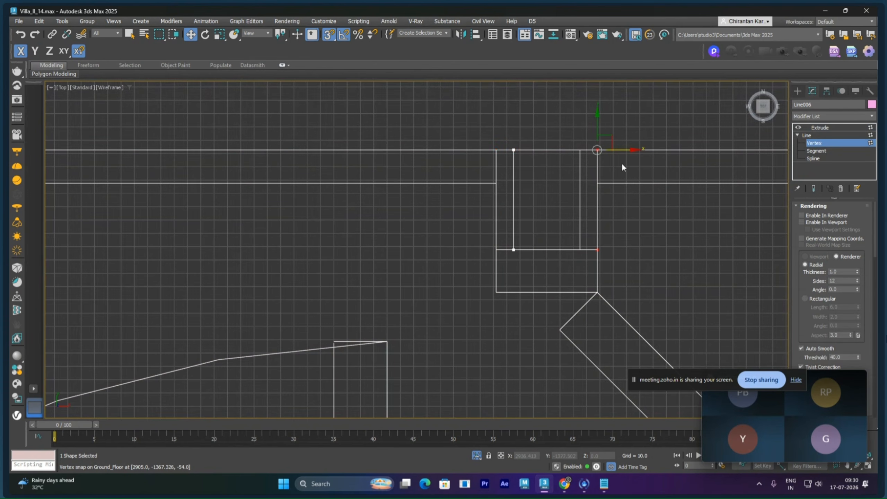
drag(595, 153, 580, 247)
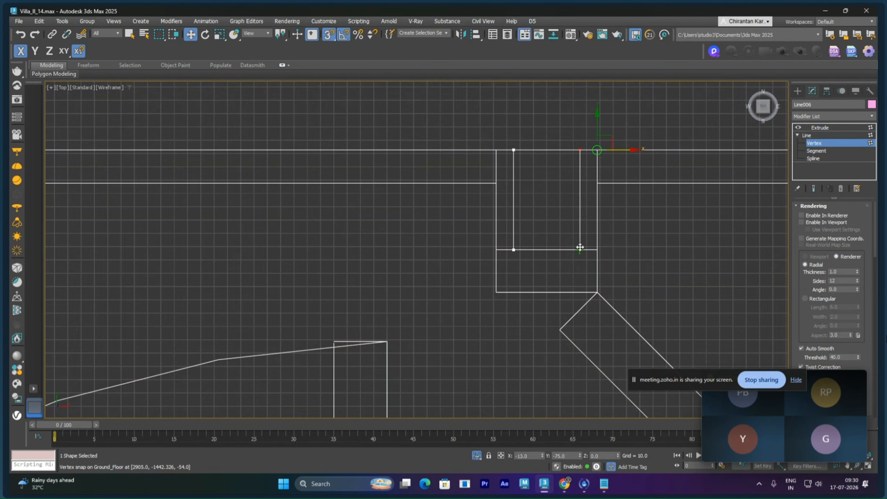
- Try to extend the first wall's door-jamb projection southward along Y by moving its end vertices
scroll(672, 262, down, 3)
middle_drag(671, 262, 638, 135)
scroll(636, 188, down, 3)
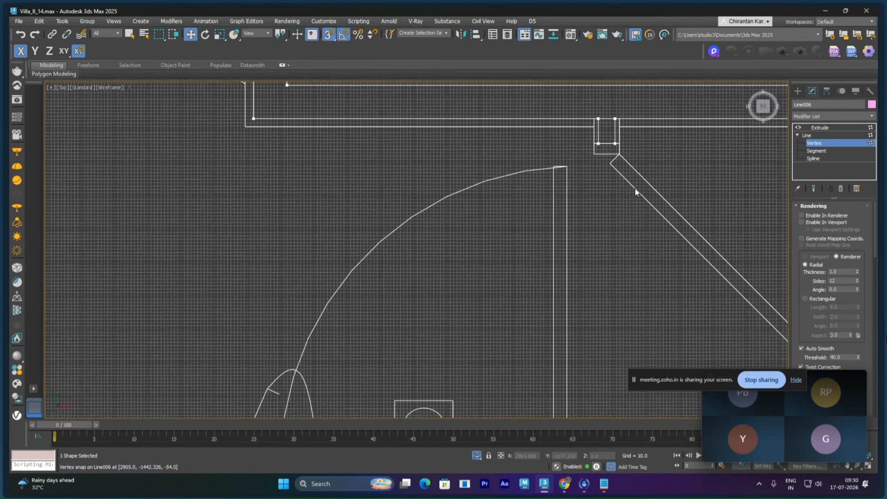
scroll(636, 187, down, 2)
middle_drag(627, 171, 615, 188)
drag(574, 126, 624, 158)
drag(598, 105, 609, 171)
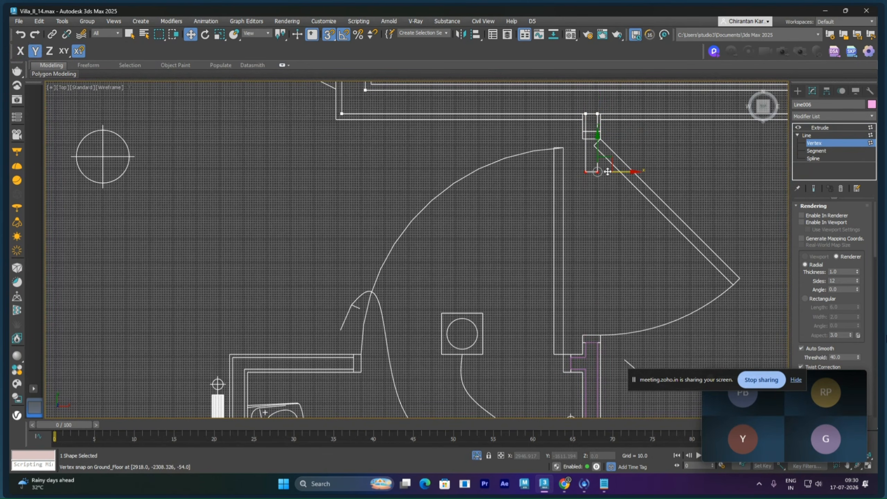
- Delete the three vertices forming the small east projection near the copied wall's south end
scroll(611, 185, down, 5)
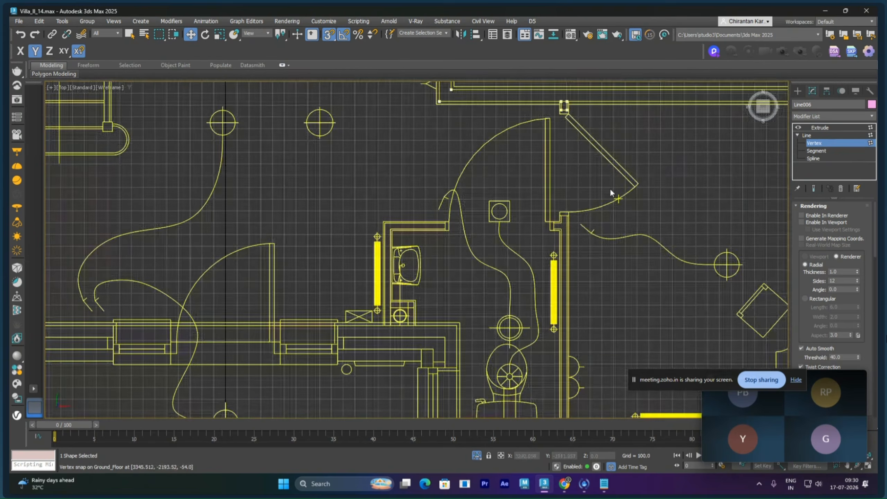
middle_drag(610, 214, 619, 136)
middle_drag(600, 285, 605, 219)
middle_drag(601, 343, 634, 220)
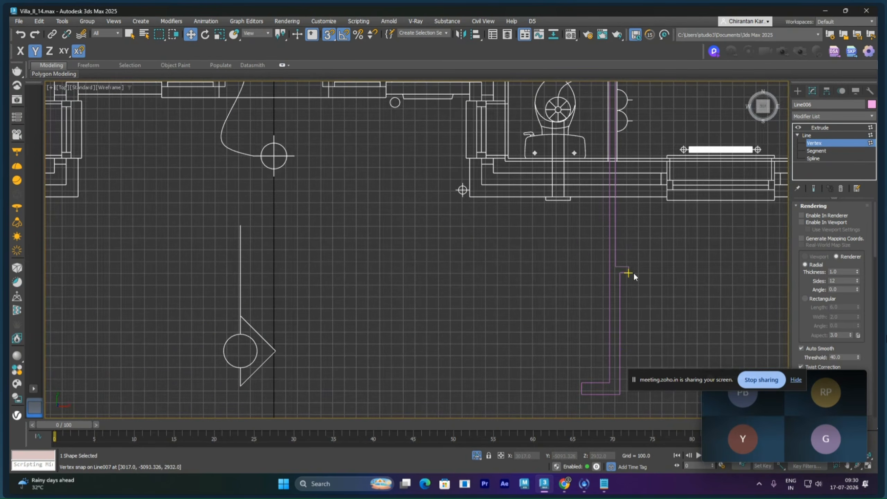
drag(634, 277, 632, 273)
click(816, 144)
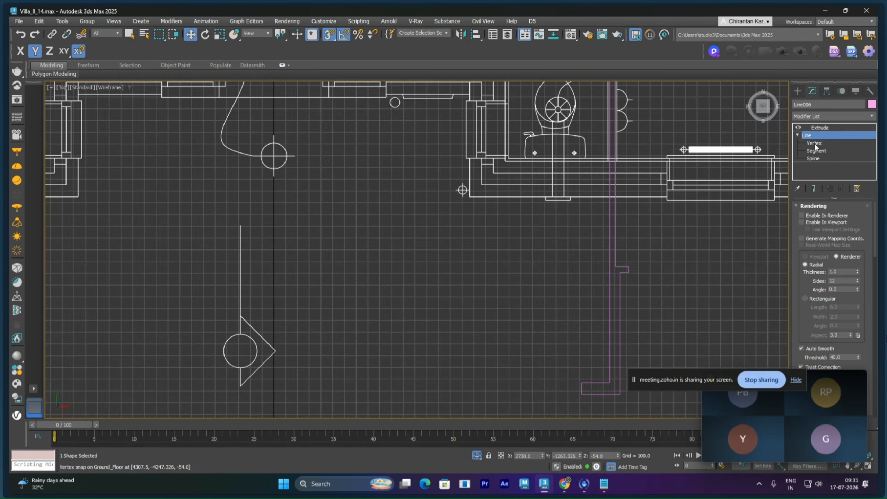
click(819, 127)
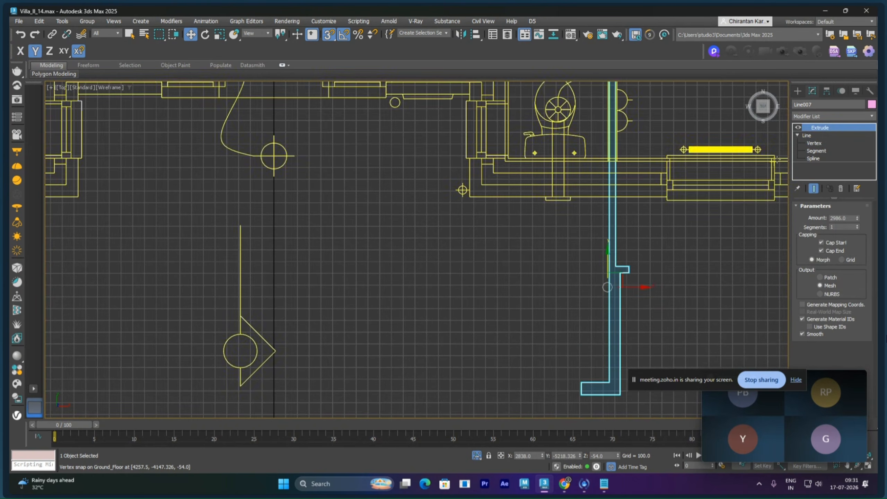
click(814, 143)
drag(640, 250, 619, 304)
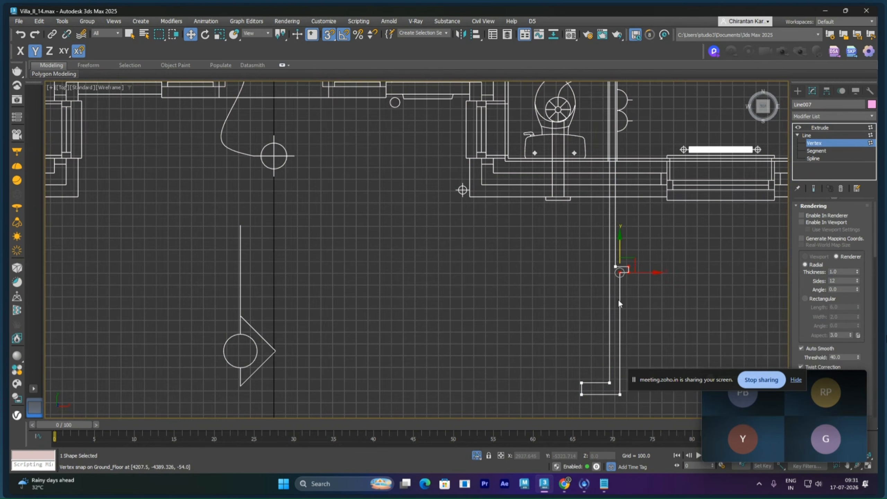
key(Delete)
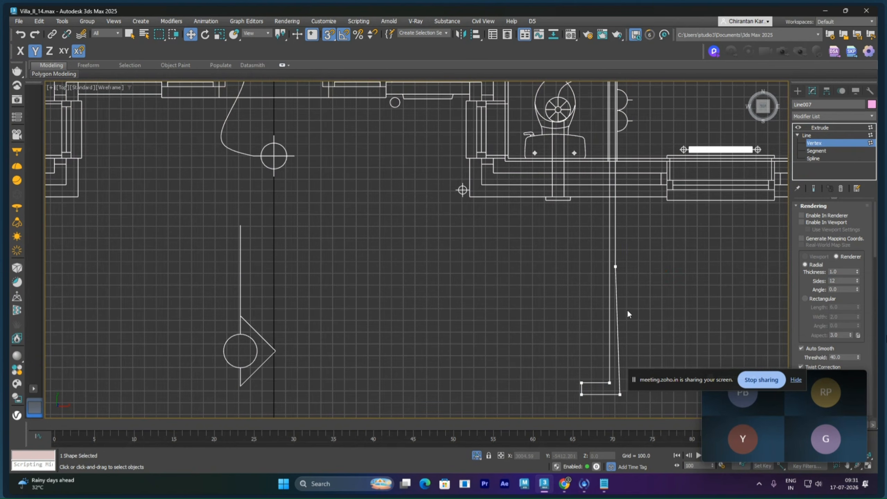
- Snap the copied wall's southeast corner vertex along X to line up with its east side
click(620, 394)
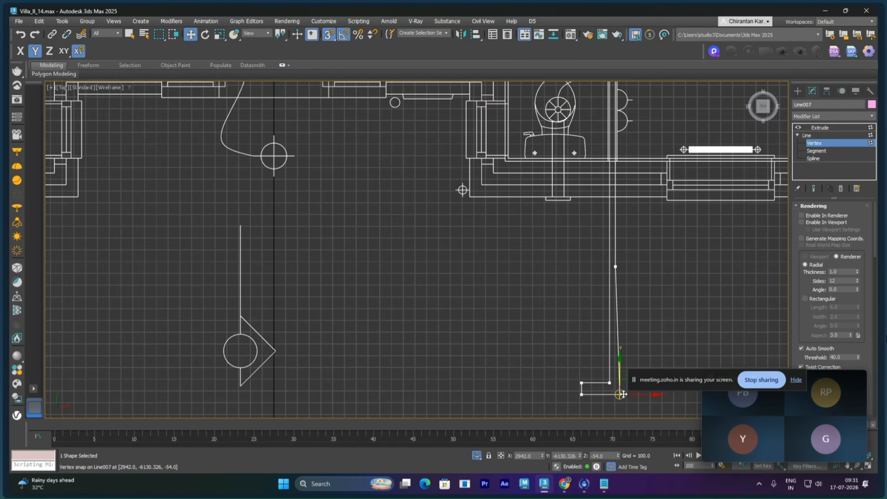
key(F5)
drag(620, 394, 617, 293)
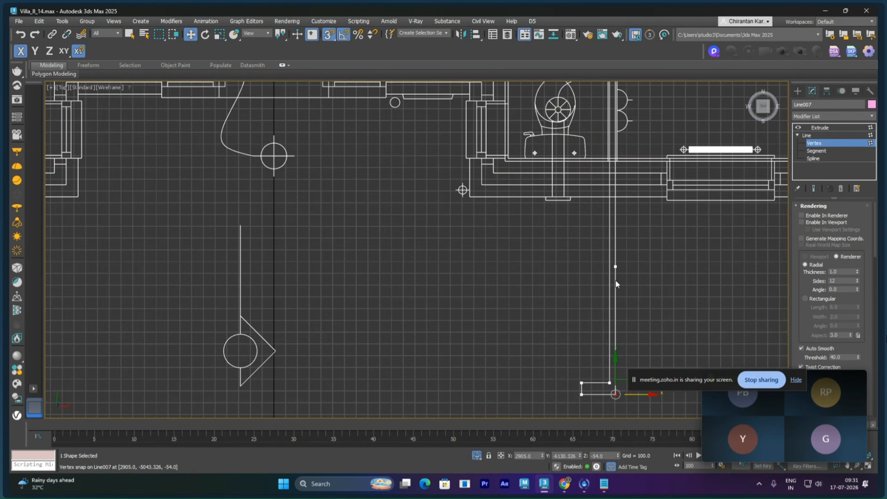
- Shift the copied wall's south-end vertices north along Y, and delete the west projection's vertices plus the leftover vertex below
drag(533, 363, 620, 407)
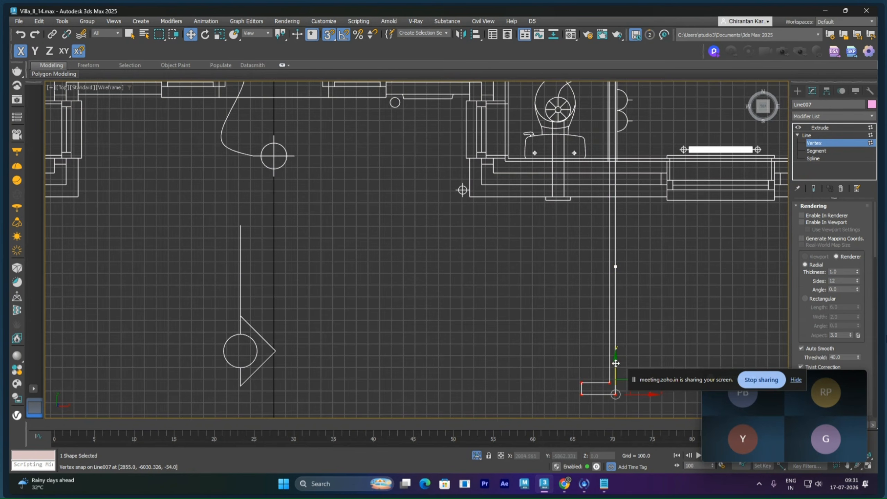
drag(615, 364, 617, 202)
middle_drag(617, 202, 608, 302)
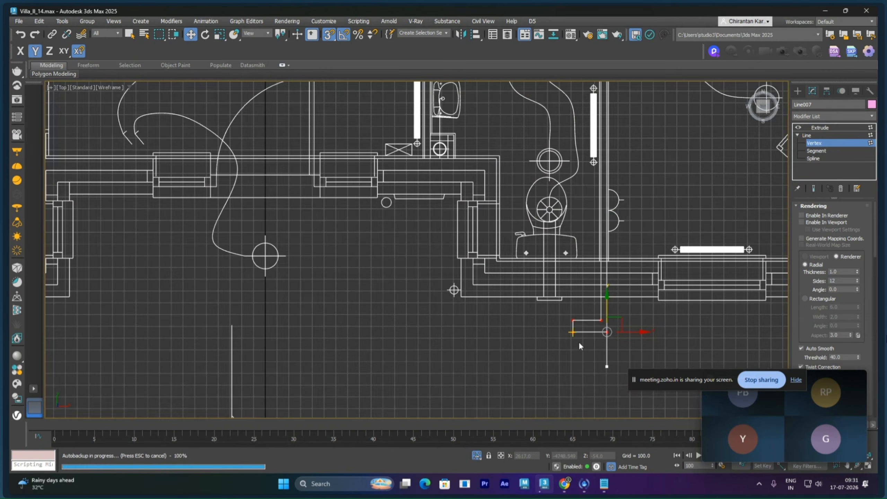
drag(582, 356, 583, 360)
key(Delete)
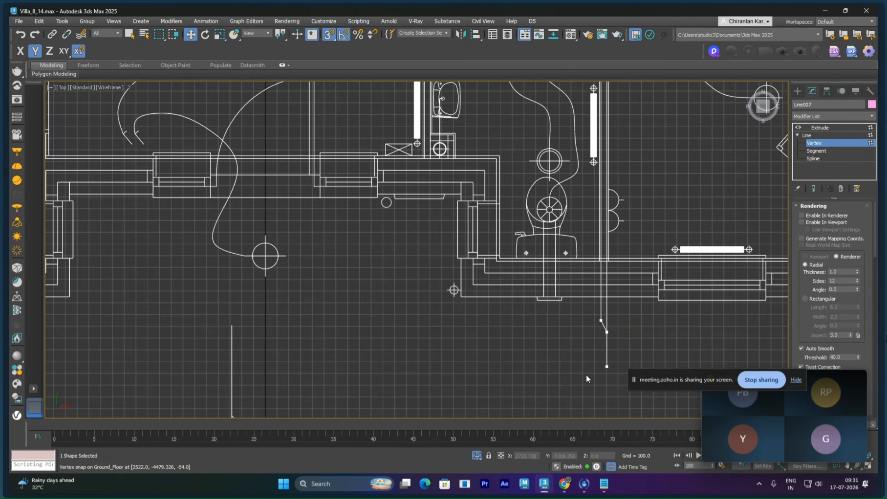
click(607, 366)
key(Delete)
- Snap the copied wall's southeast corner vertex along Y level with its southwest corner vertex
click(607, 333)
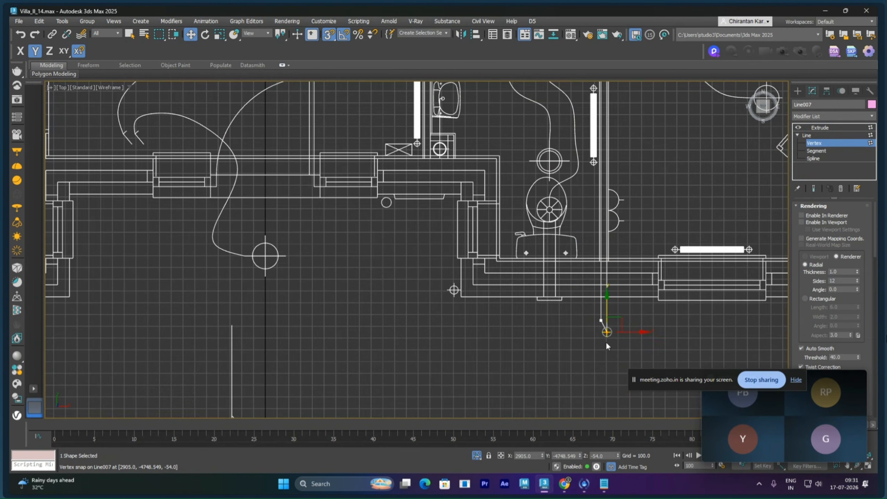
scroll(606, 346, up, 3)
drag(609, 313, 593, 294)
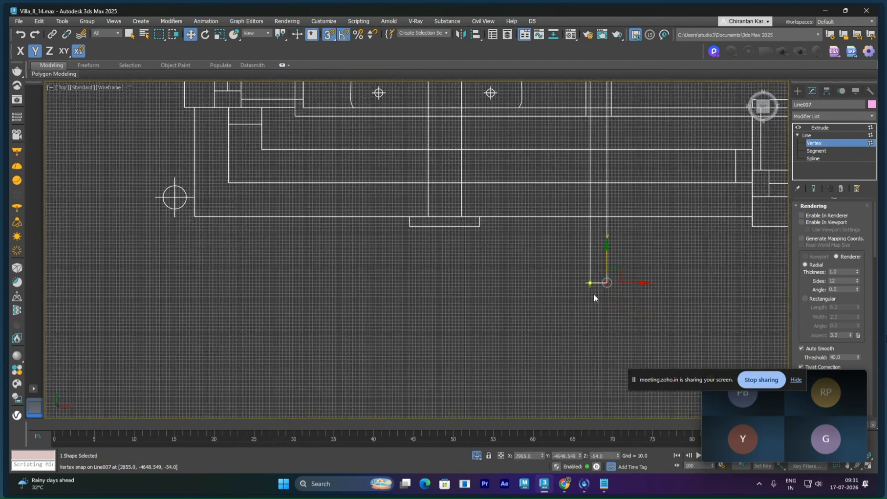
- Snap both south-end vertices along Y to the exterior wall's inner plan line and return to the wall's Extrude level
middle_drag(593, 294, 574, 387)
drag(627, 385, 627, 385)
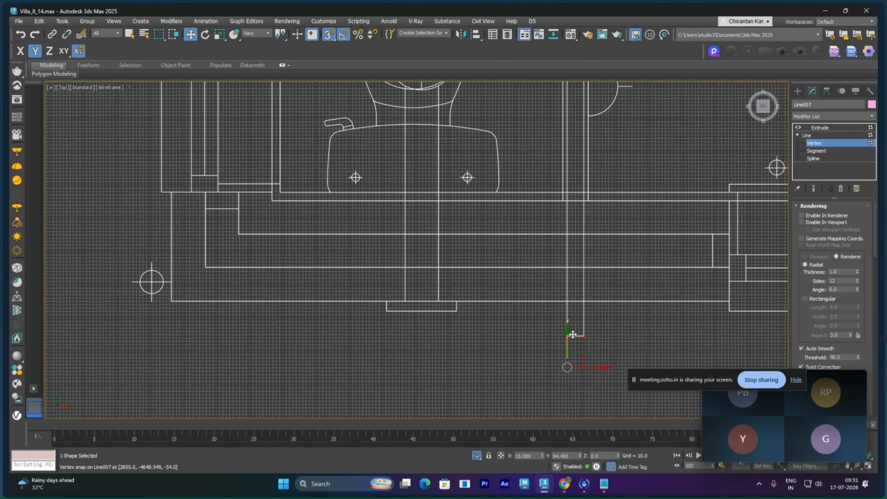
drag(571, 346, 589, 205)
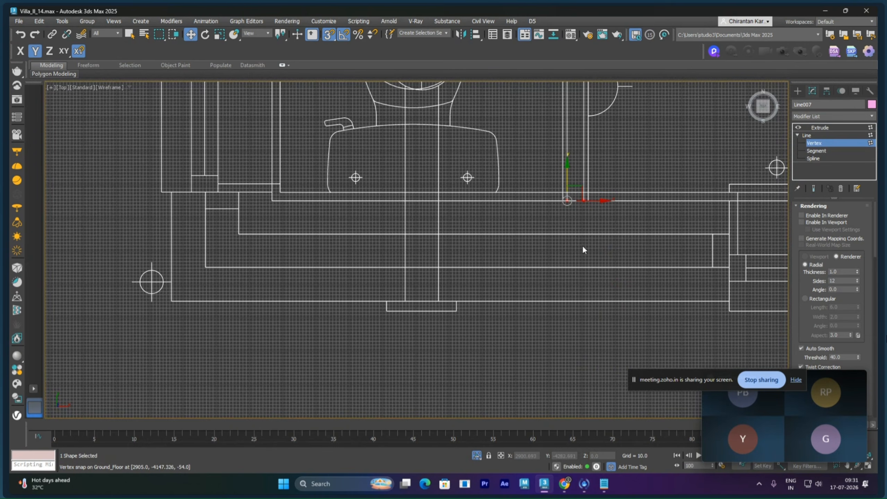
scroll(582, 244, down, 6)
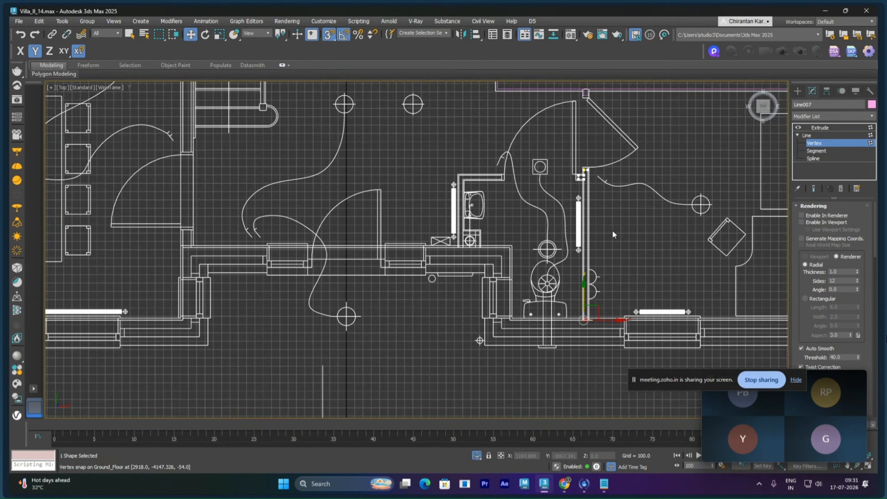
middle_drag(614, 235, 638, 240)
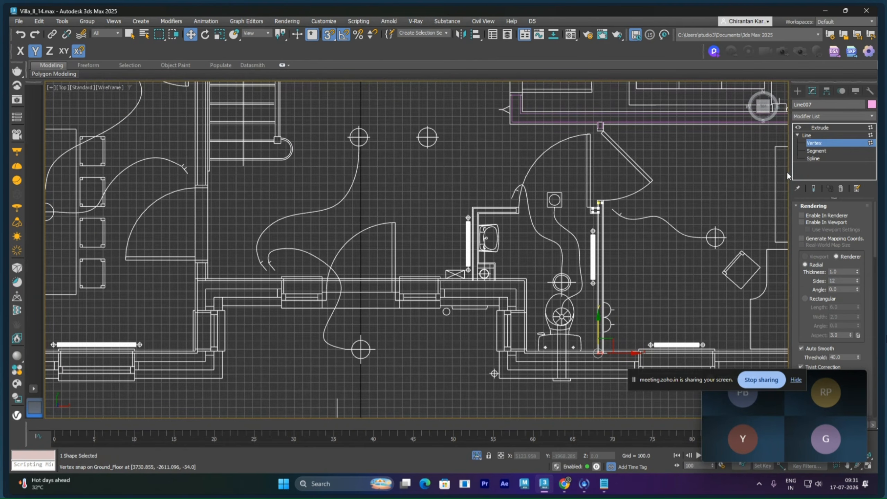
click(820, 128)
scroll(655, 276, down, 2)
middle_drag(658, 260, 637, 258)
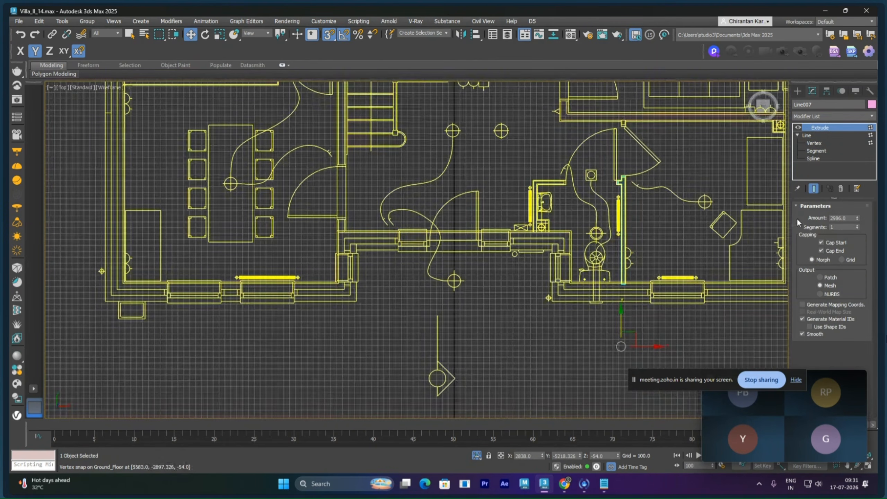
middle_drag(709, 220, 651, 251)
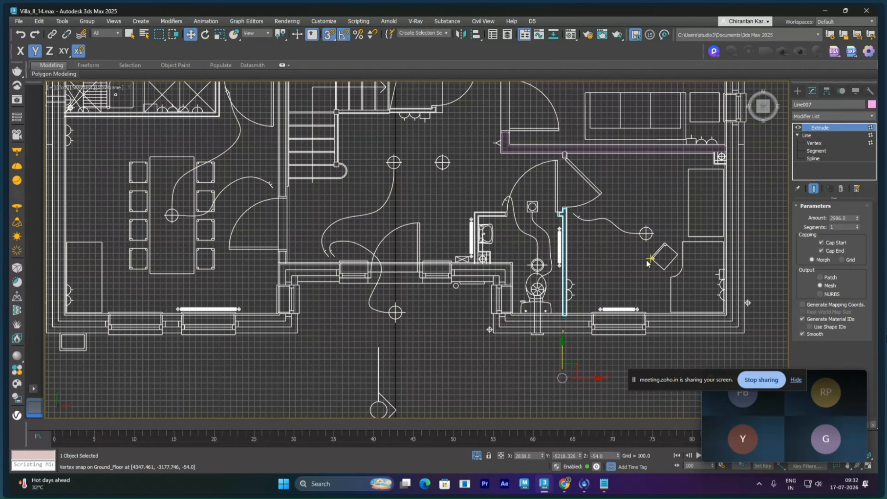
- Center the shortened wall's pivot to the object and end pivot-only adjustment
click(826, 91)
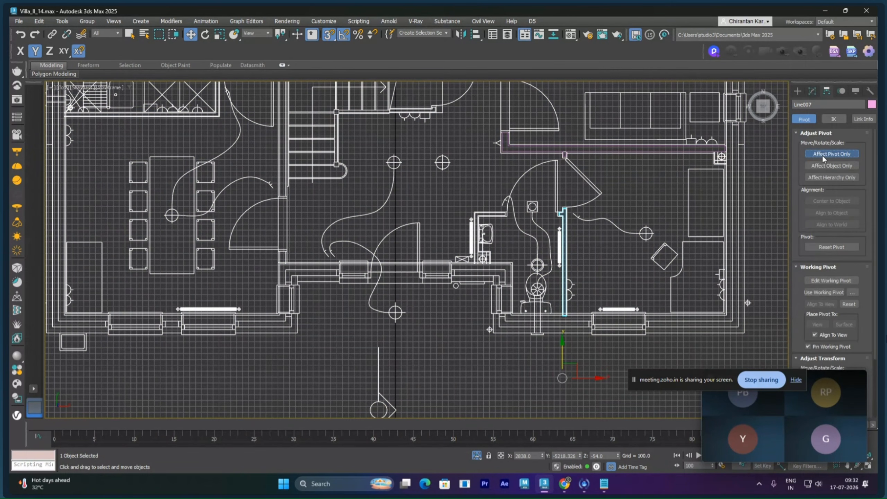
click(823, 155)
click(821, 202)
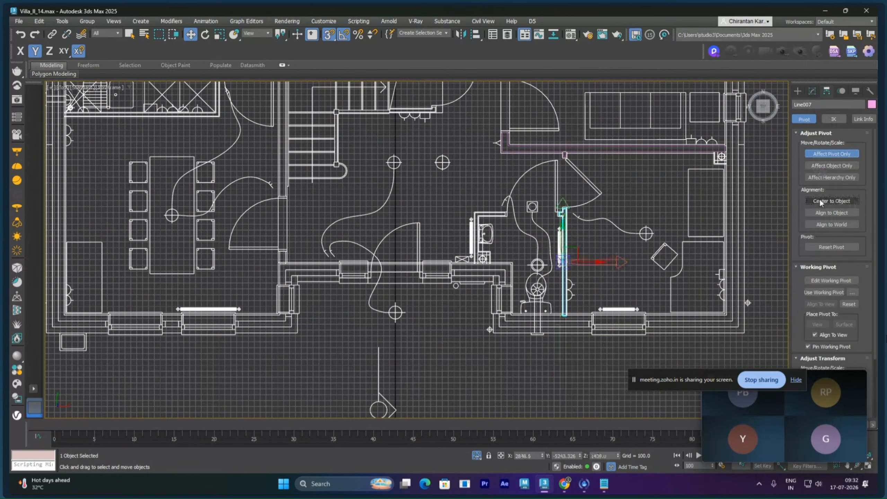
click(813, 91)
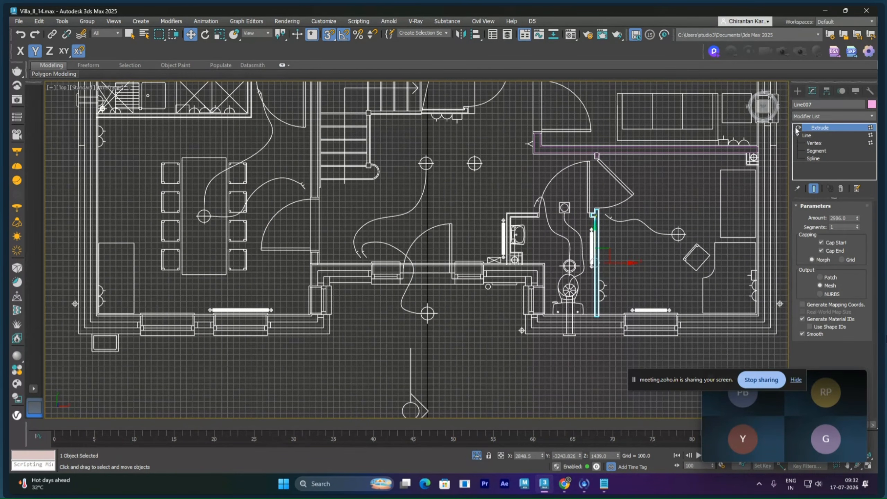
click(827, 91)
click(824, 154)
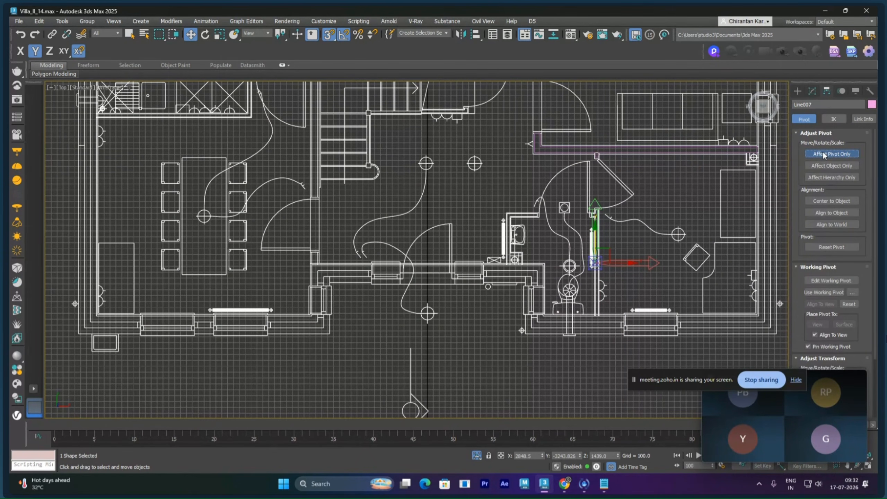
click(825, 154)
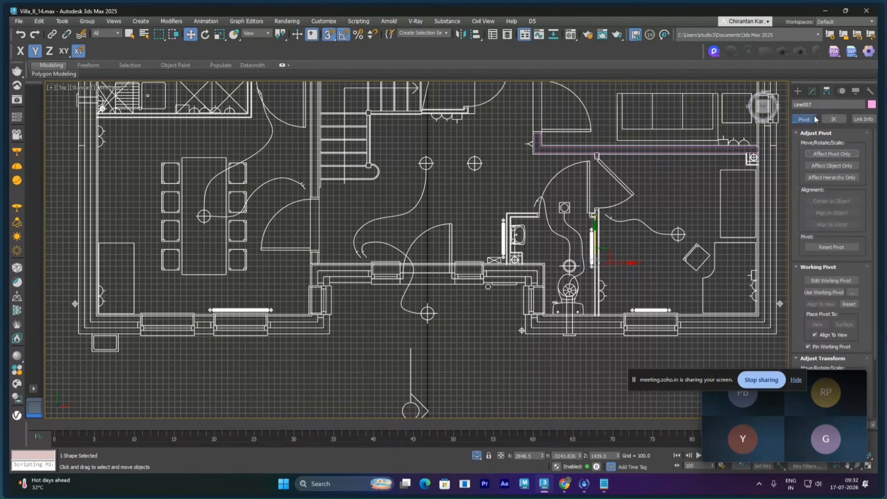
click(811, 91)
middle_drag(664, 262, 600, 273)
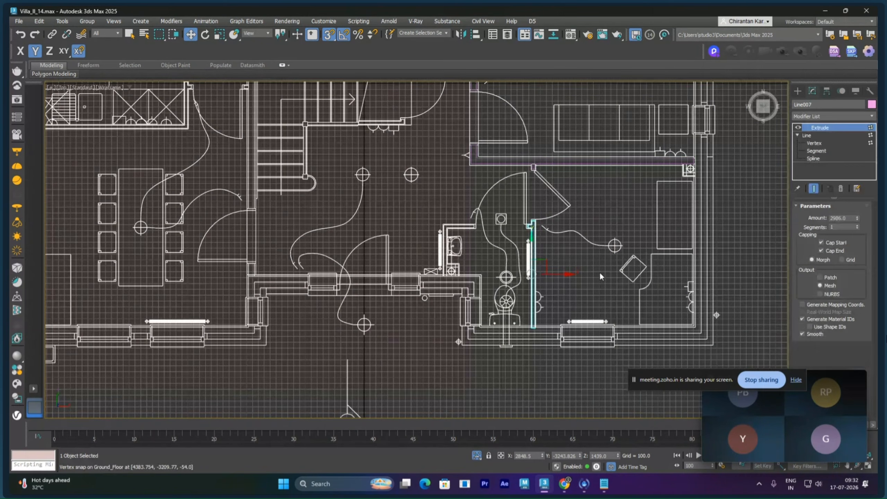
- In perspective view with snapping off, copy the shortened wall west along X to the washroom's west wall
key(p)
alt+middle_drag(545, 250, 612, 310)
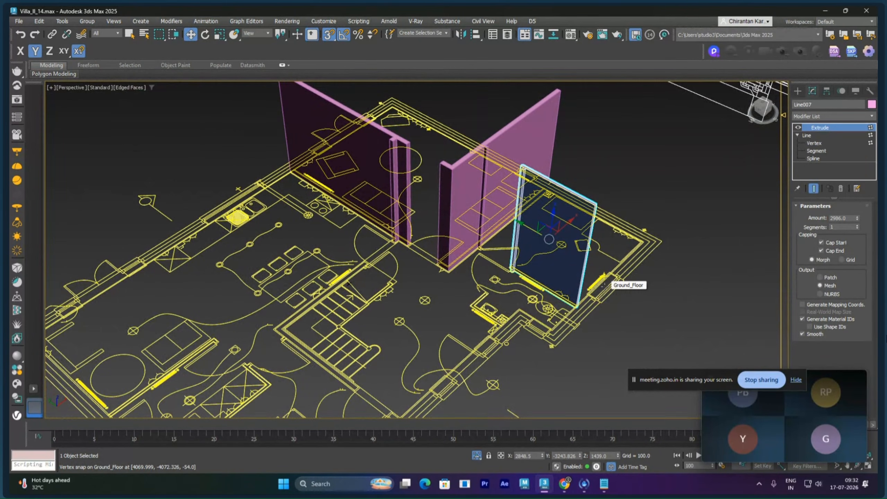
middle_drag(604, 287, 600, 268)
scroll(600, 268, up, 8)
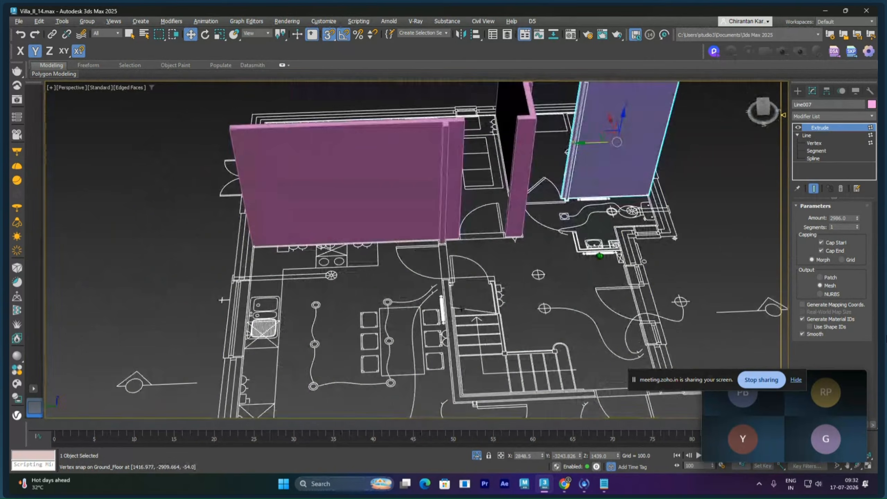
scroll(608, 237, up, 4)
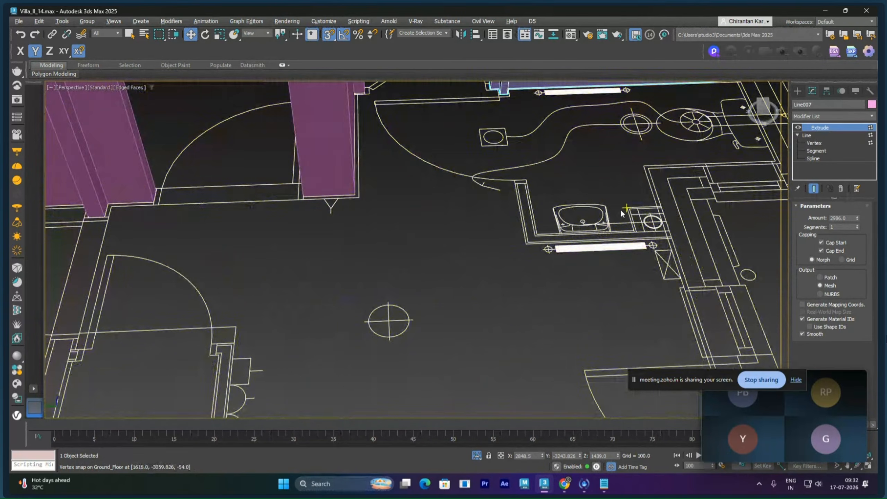
scroll(610, 234, down, 6)
alt+middle_drag(608, 145, 621, 134)
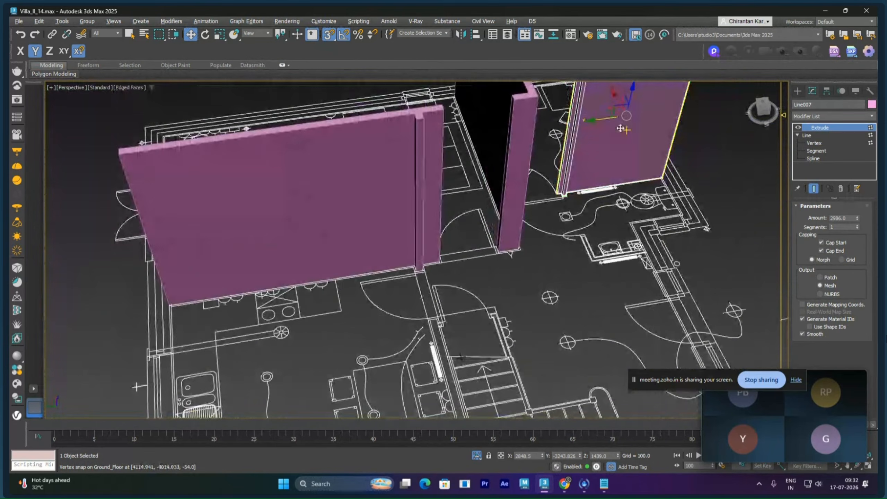
key(s)
shift+drag(615, 98, 645, 164)
click(454, 279)
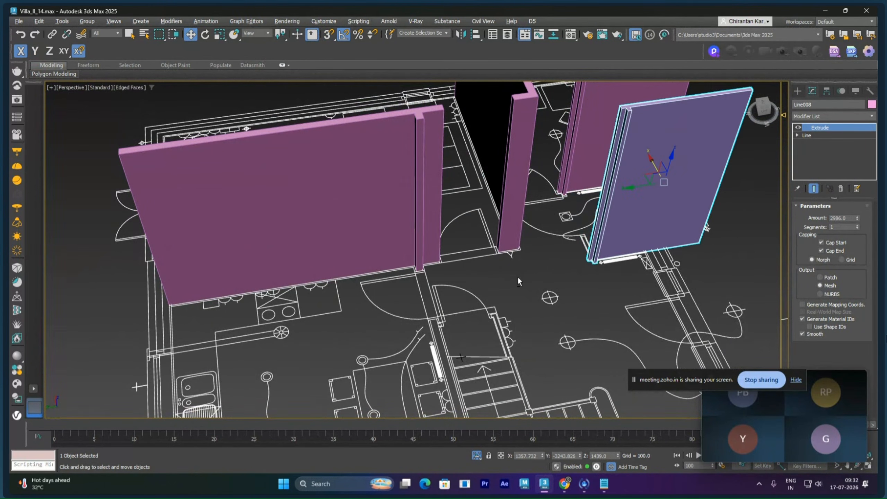
- In top view, move the new copy north along Y and snap its south end to the exterior wall's plan line below the washroom
alt+middle_drag(517, 276, 586, 267)
key(t)
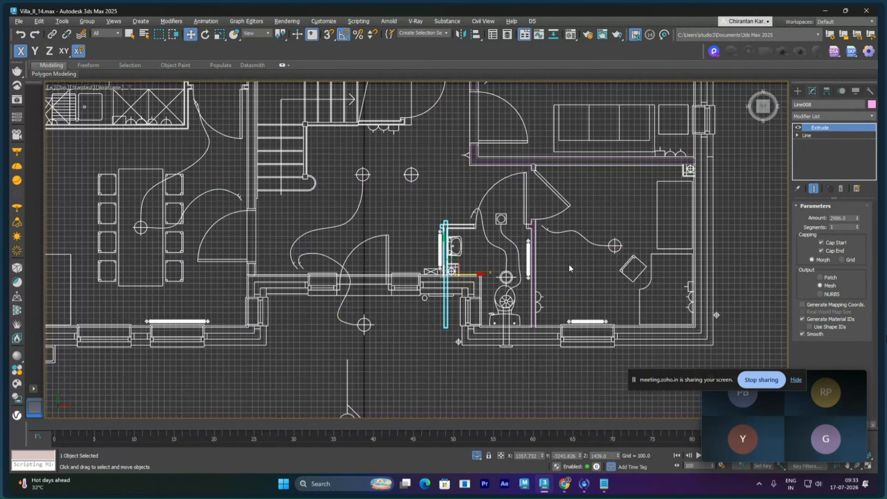
middle_drag(486, 280, 519, 273)
scroll(412, 260, up, 5)
scroll(412, 260, down, 2)
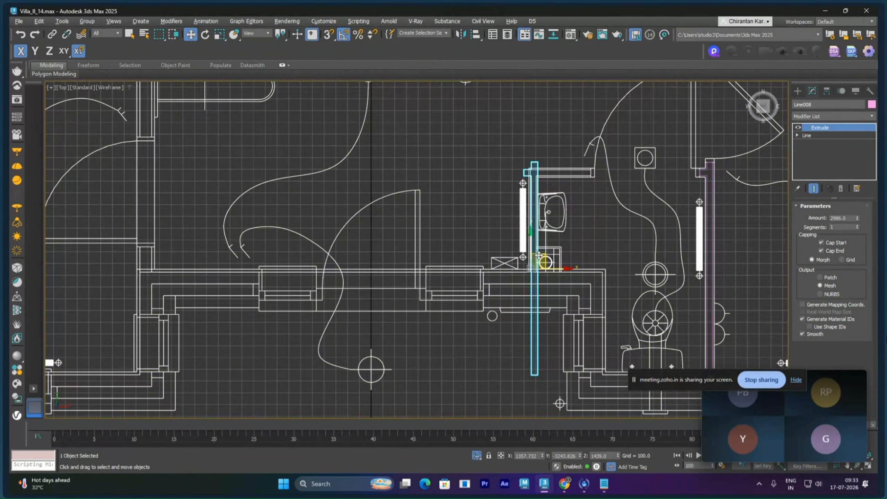
drag(531, 246, 531, 103)
scroll(515, 201, up, 8)
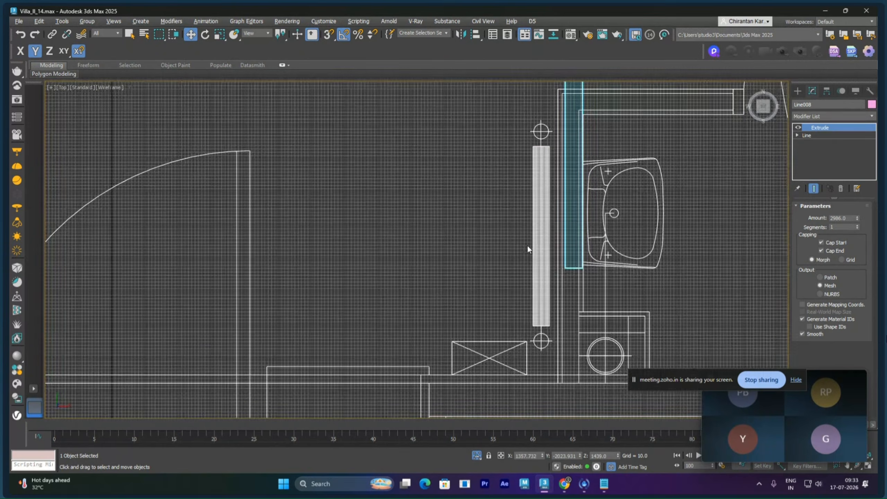
key(s)
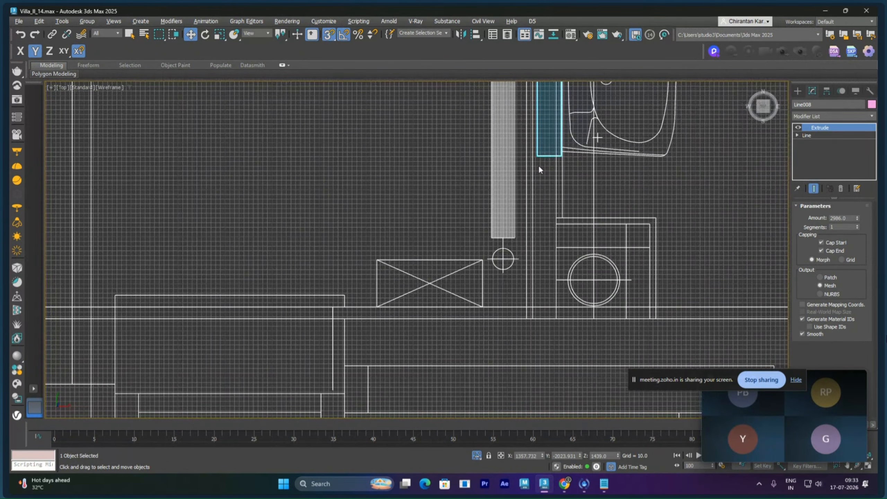
drag(538, 156, 534, 307)
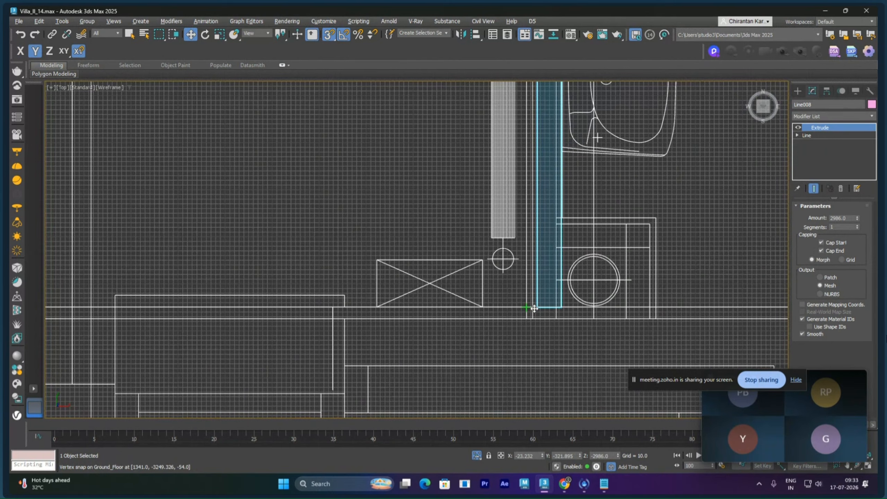
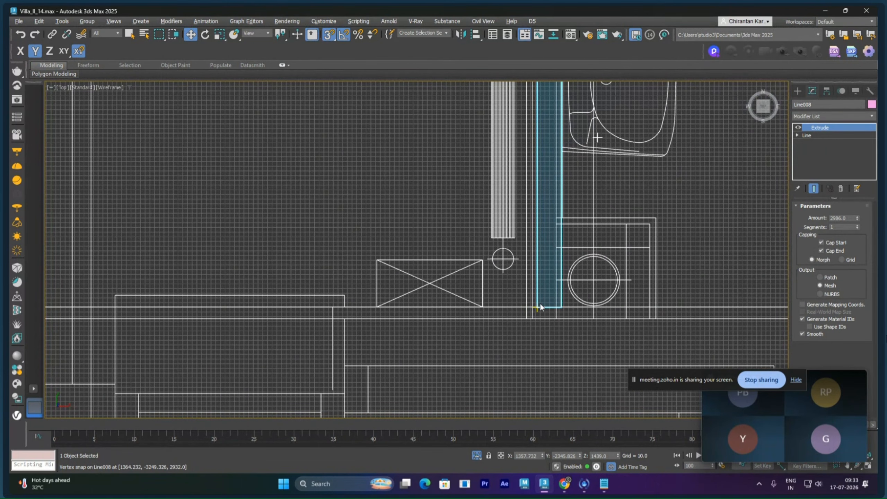
- Snap the new copy along X so its west face meets the washroom wall's outer plan line
key(F5)
drag(538, 306, 532, 306)
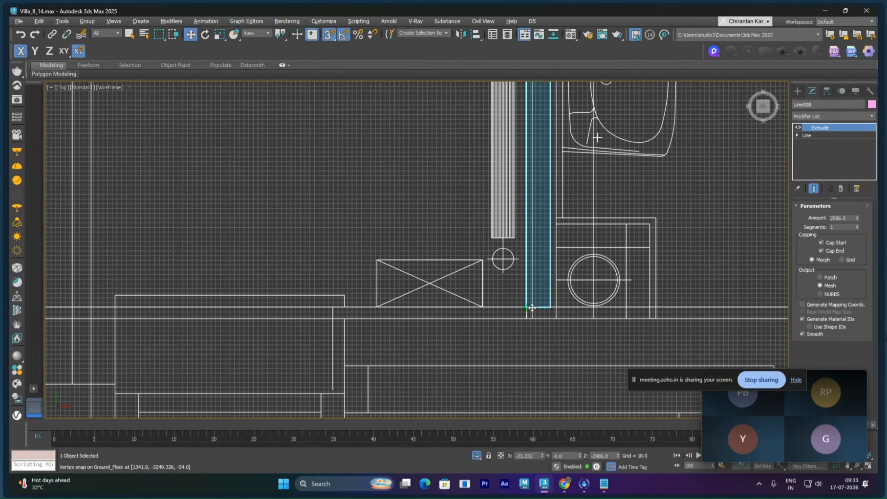
scroll(524, 173, down, 3)
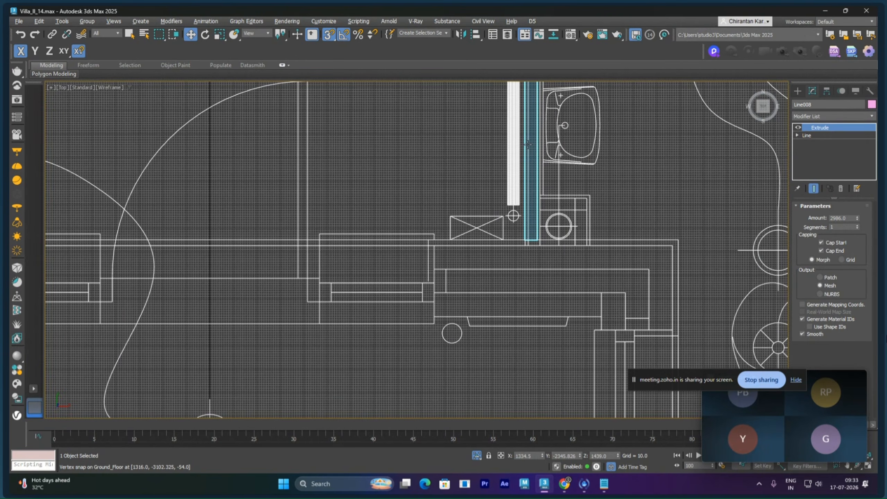
scroll(529, 144, up, 4)
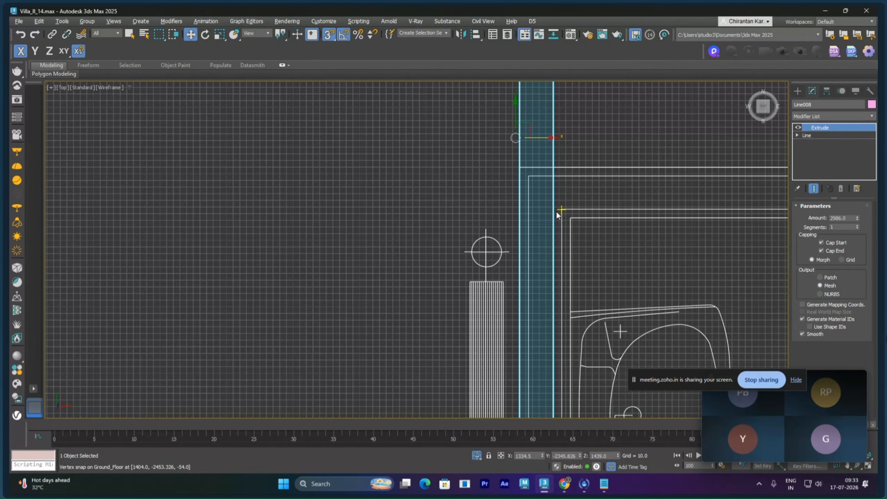
scroll(556, 212, down, 7)
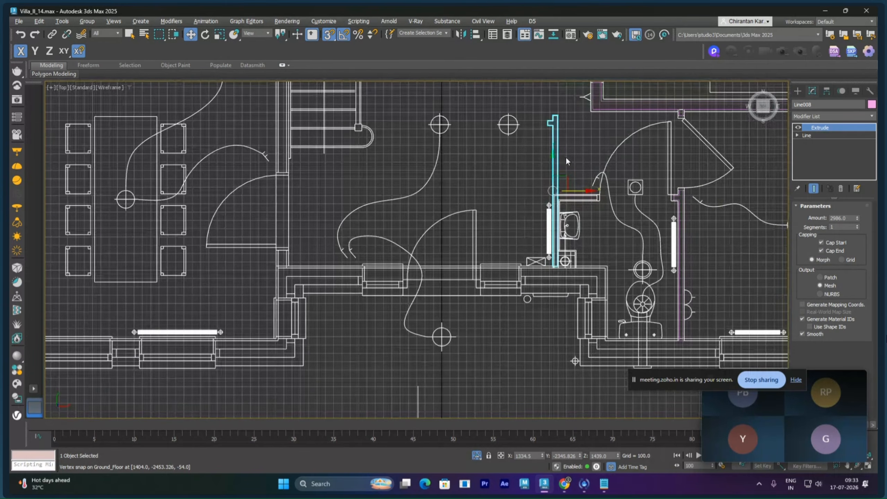
- At vertex level, lower the new wall's north end along Y to just above the washroom corner and delete its west notch vertices
click(797, 134)
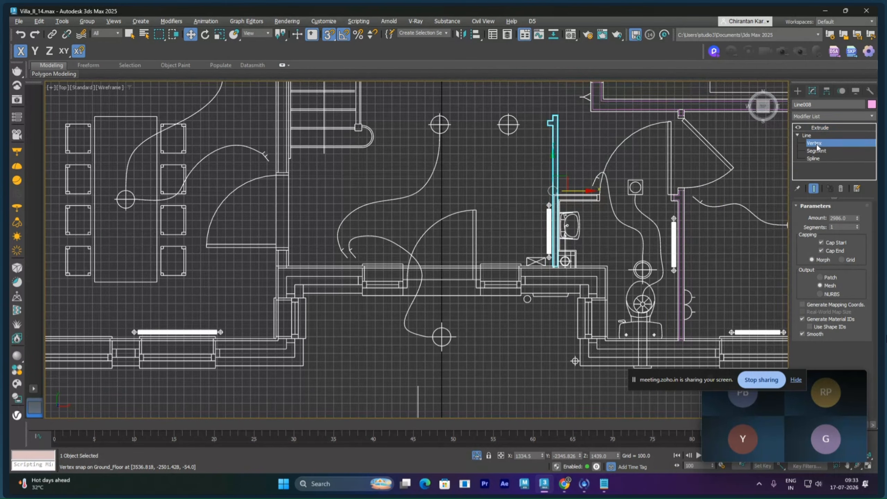
drag(525, 105, 586, 151)
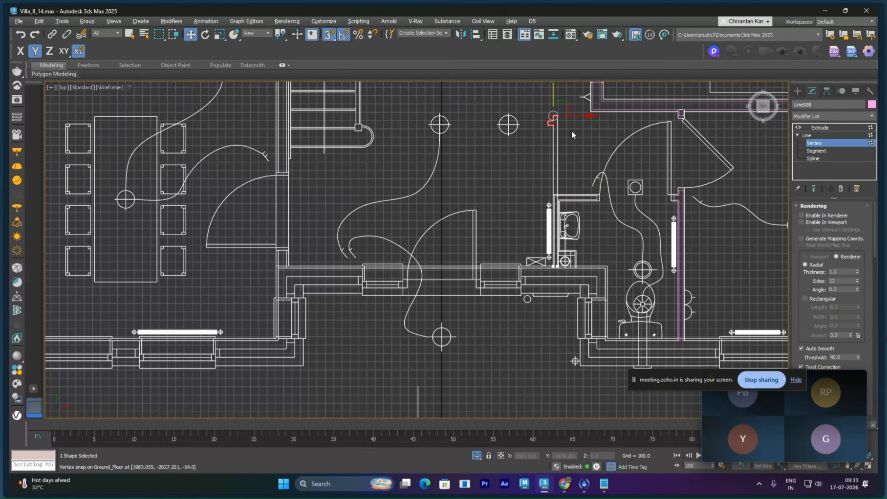
drag(554, 93, 560, 178)
scroll(561, 178, up, 2)
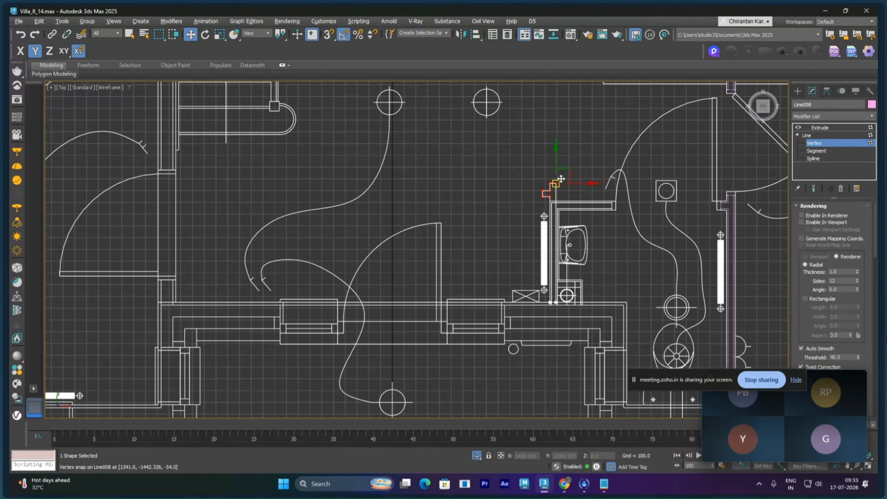
scroll(561, 179, up, 2)
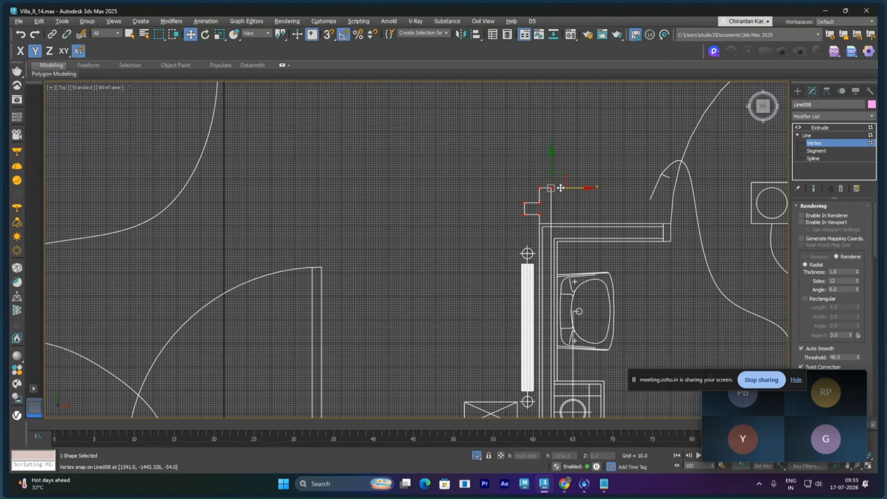
drag(494, 133, 518, 194)
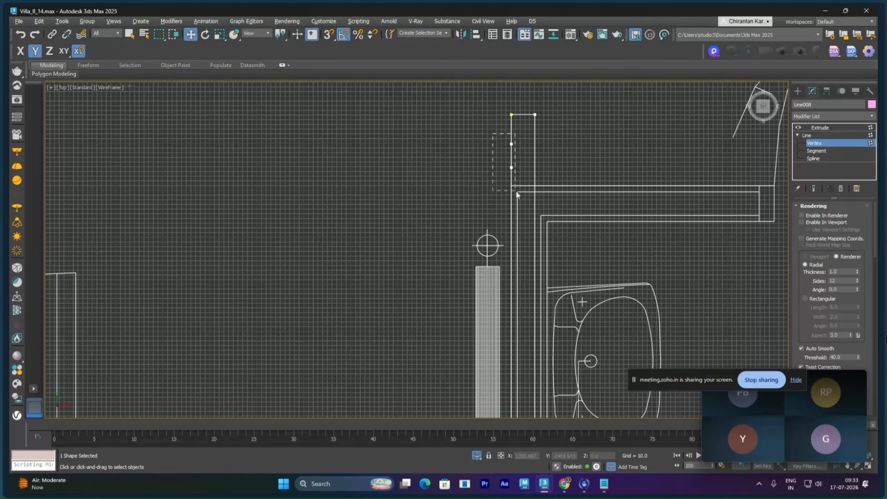
key(Delete)
- At segment level, snap the wall's east and west side segments along X onto the washroom wall's inner plan lines
middle_drag(563, 173, 542, 161)
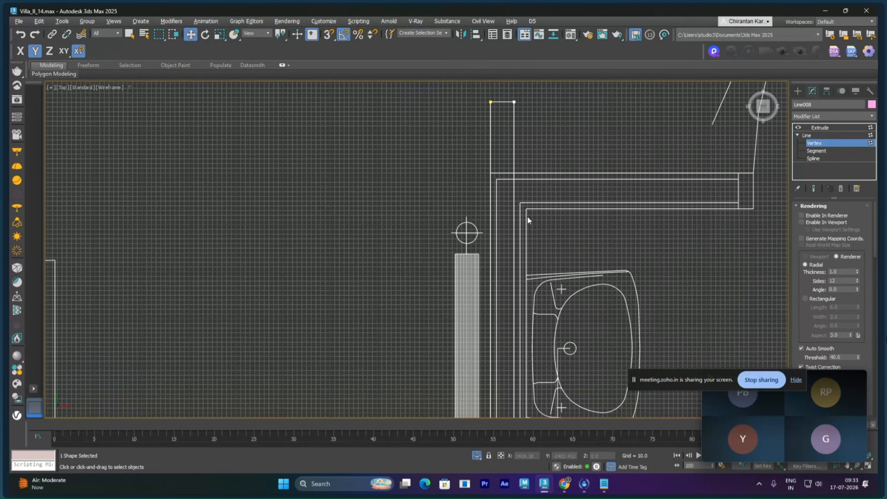
middle_drag(442, 190, 459, 158)
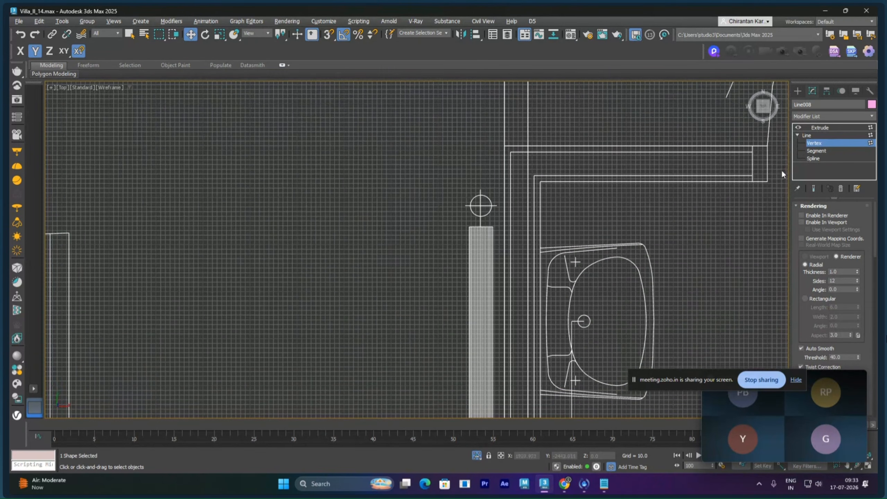
click(816, 152)
click(528, 164)
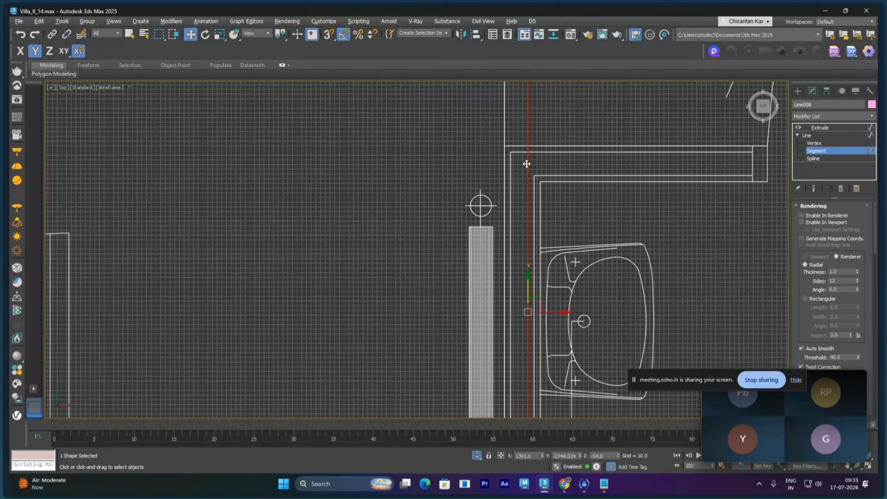
middle_drag(546, 261, 521, 241)
key(s)
drag(525, 293, 536, 190)
scroll(529, 184, down, 3)
scroll(535, 196, down, 2)
scroll(550, 155, up, 6)
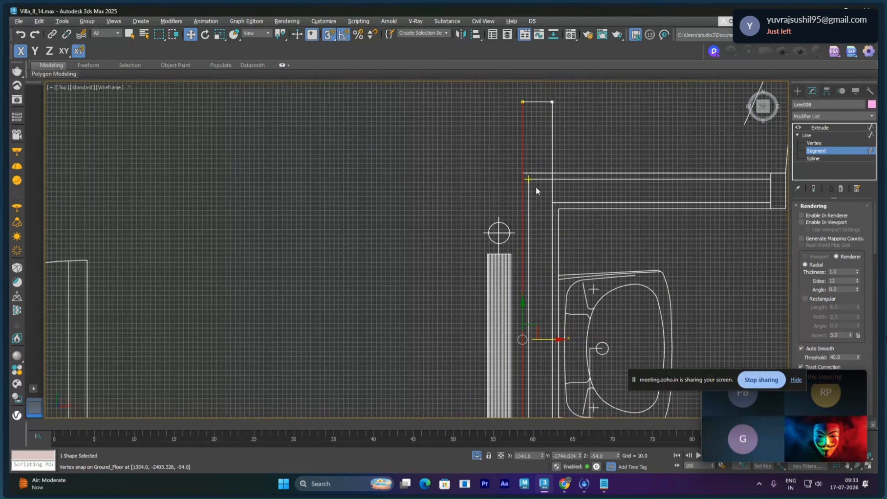
scroll(538, 189, down, 2)
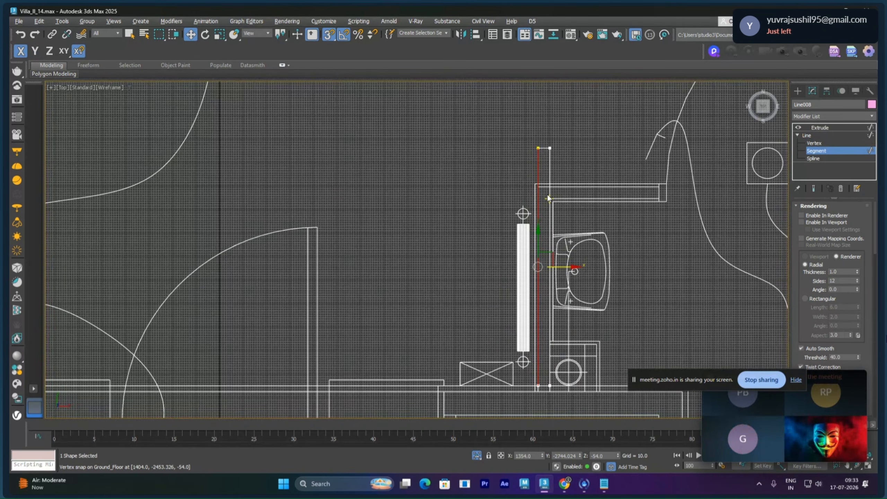
scroll(538, 150, up, 4)
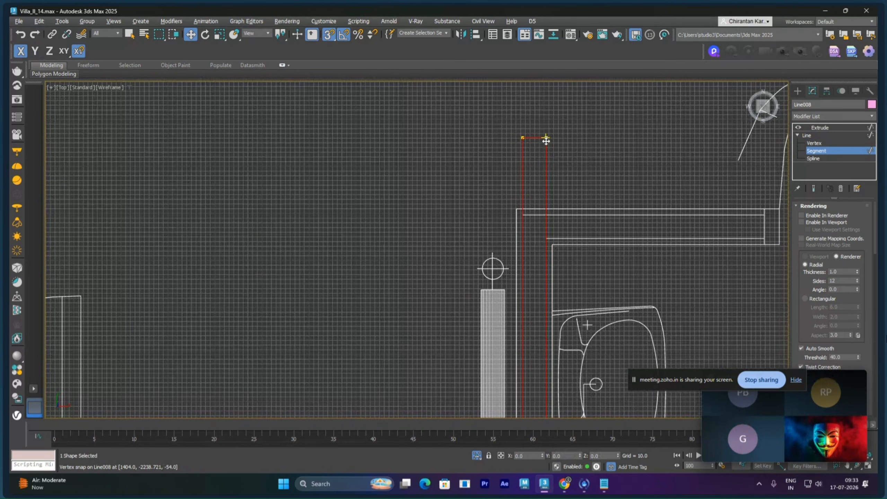
click(547, 139)
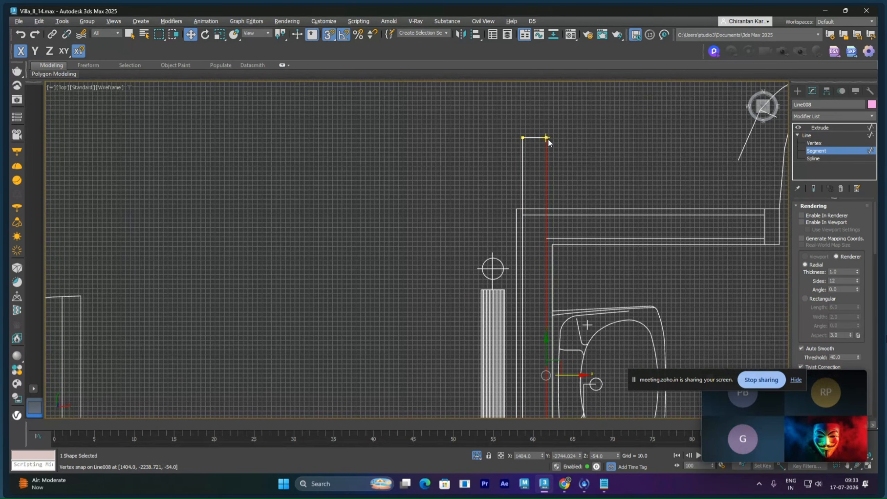
key(ctrl+z)
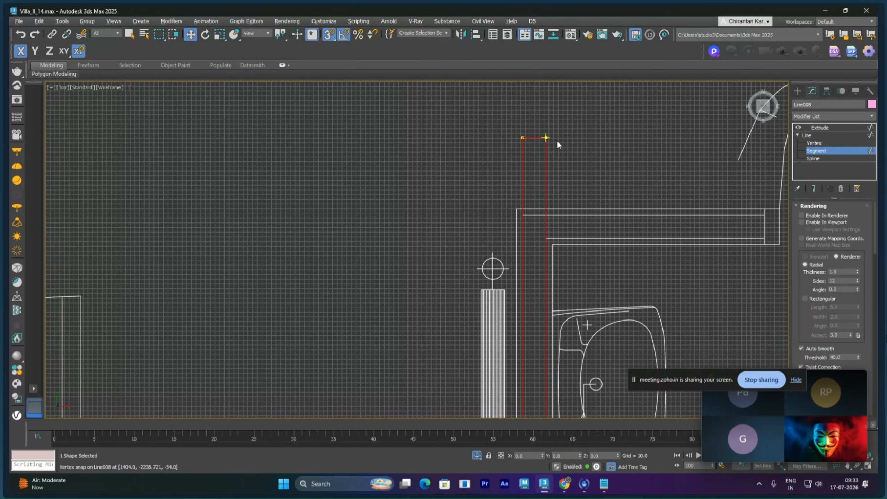
- At vertex level, snap the wall's two north end vertices south along Y to the washroom corner's inner north plan line
key(F6)
click(814, 143)
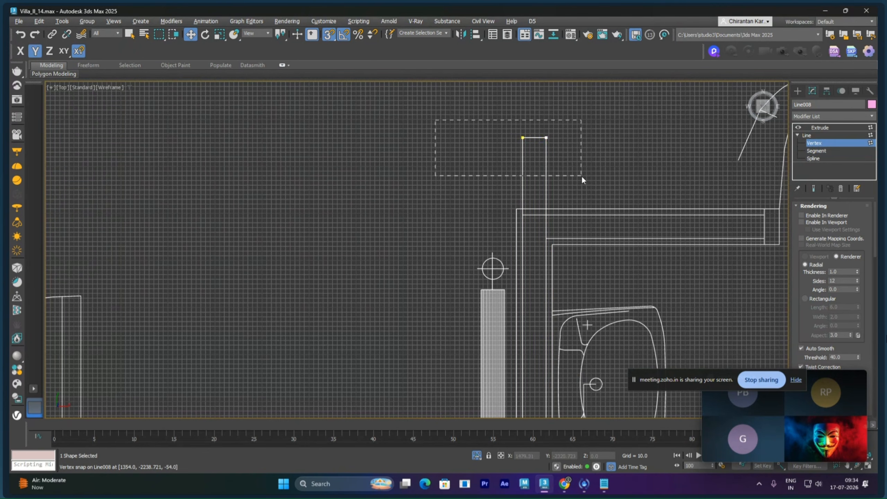
drag(582, 175, 581, 177)
drag(522, 118, 521, 214)
- Refine the wall's east side with two extra vertices just south of the washroom corner
middle_drag(566, 231, 549, 161)
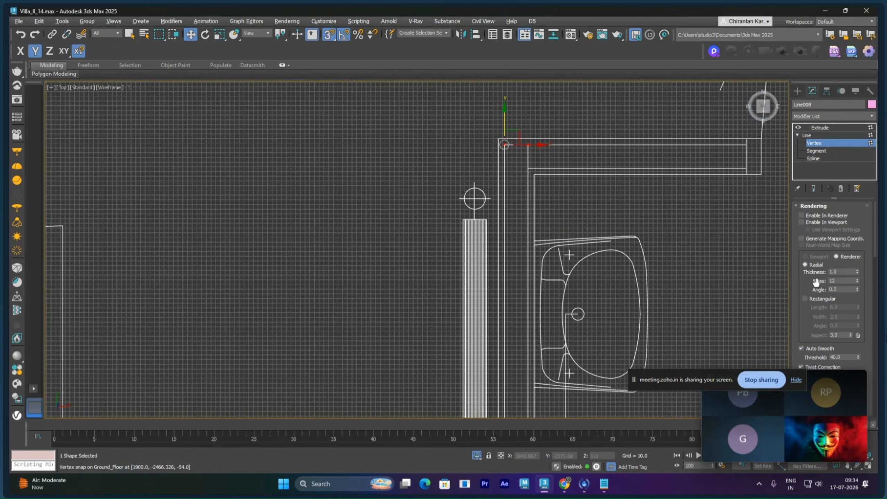
scroll(816, 323, down, 10)
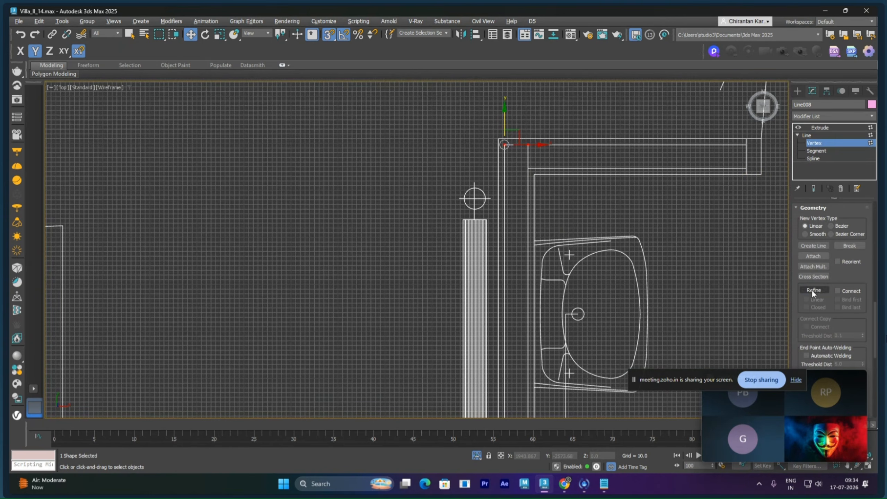
click(813, 290)
click(528, 214)
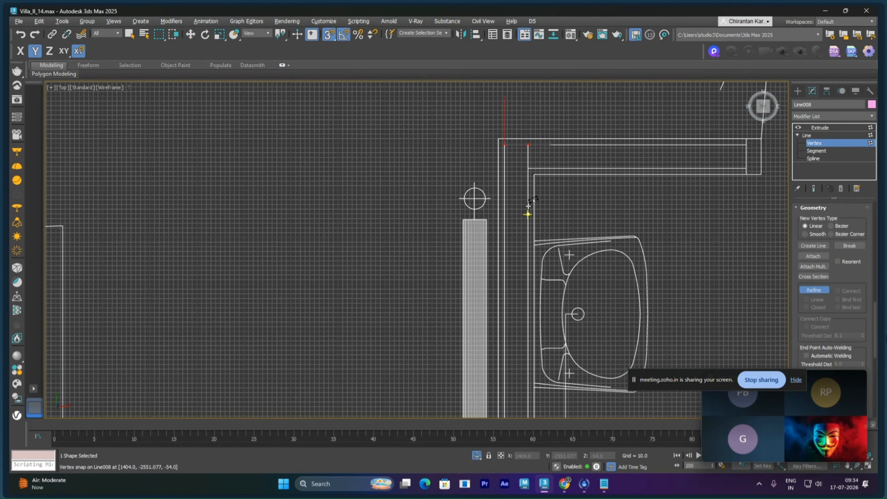
right_click(554, 204)
scroll(580, 215, up, 2)
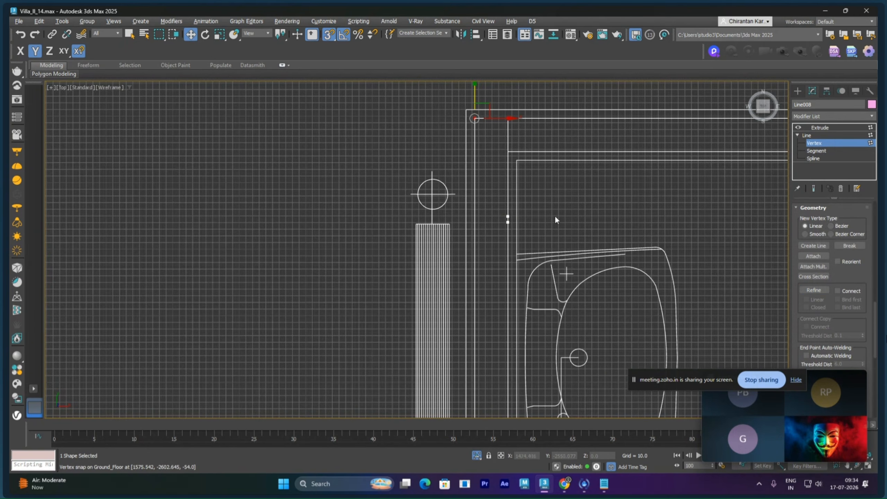
- Snap both inserted vertices north to the washroom corner's inner south plan line, pulling the upper one east along it
click(507, 217)
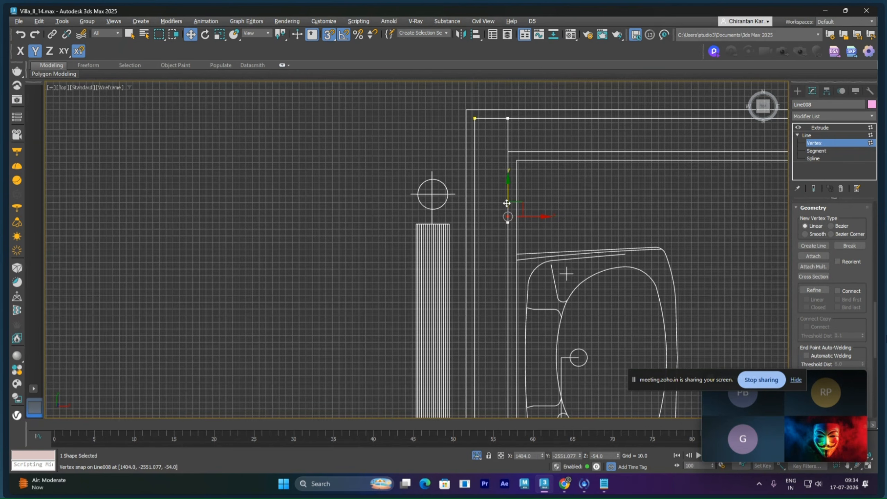
drag(507, 202, 728, 161)
key(ctrl+z)
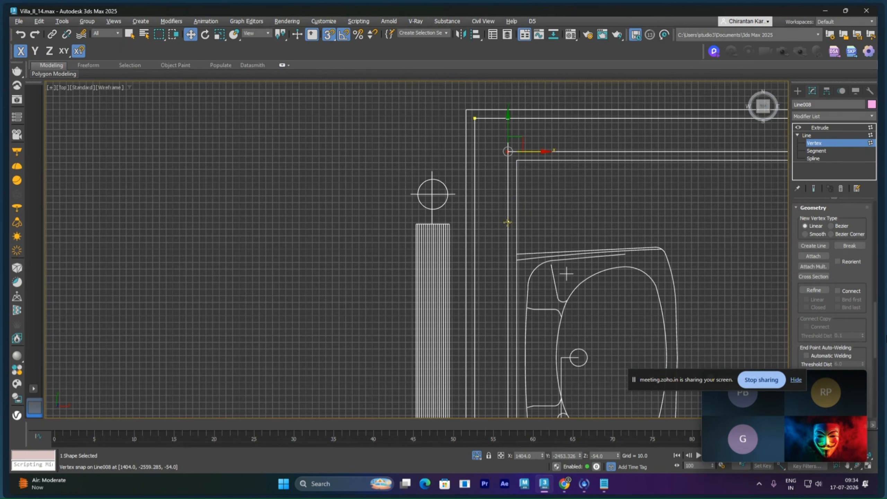
click(507, 222)
drag(509, 196, 670, 154)
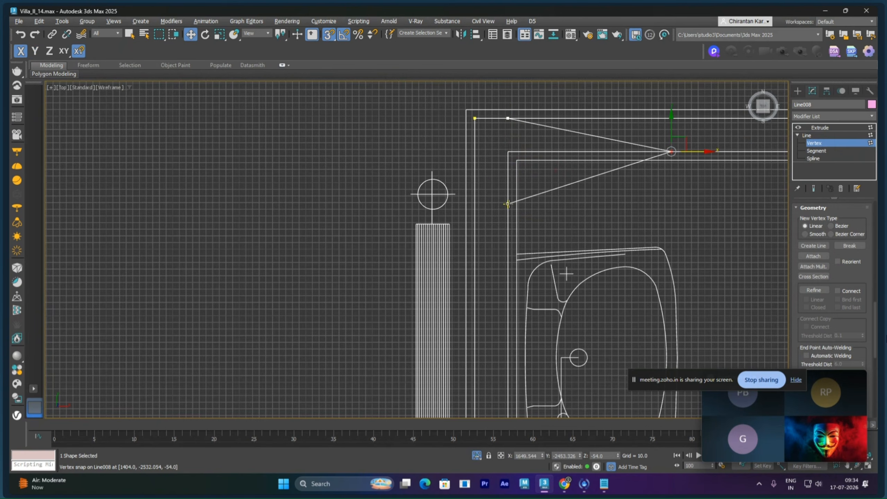
click(508, 203)
key(F6)
drag(508, 204, 508, 152)
- Snap the arm's two end vertices east along X to the washroom wall's inner end line and return to the Extrude level
mouse_move(669, 184)
middle_down()
mouse_move(559, 218)
mouse_move(544, 255)
middle_up()
click(383, 193)
key(F5)
drag(383, 196, 533, 192)
drag(558, 247, 692, 225)
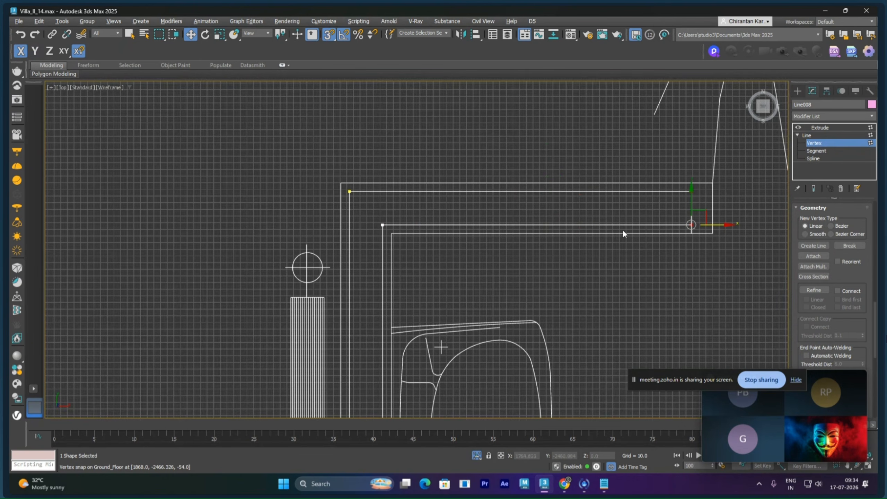
scroll(612, 238, down, 5)
mouse_move(603, 248)
middle_down()
mouse_move(593, 210)
mouse_move(585, 265)
mouse_move(559, 285)
middle_up()
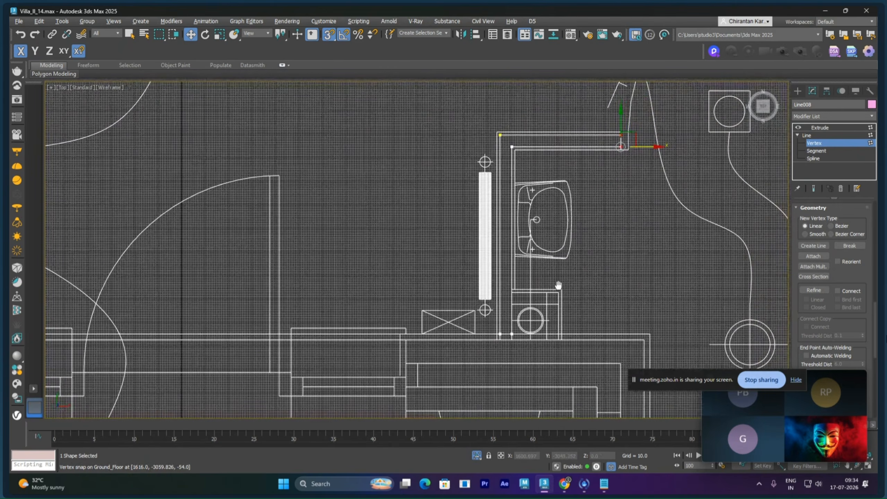
middle_drag(607, 235, 537, 294)
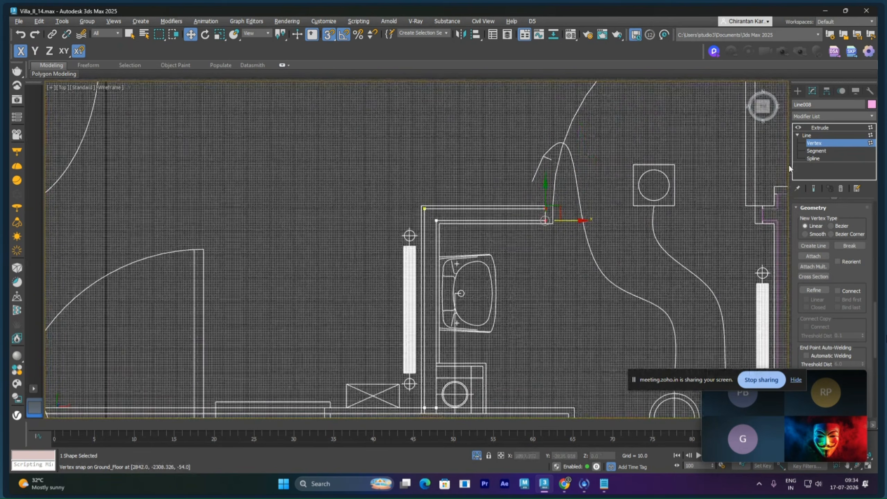
click(819, 128)
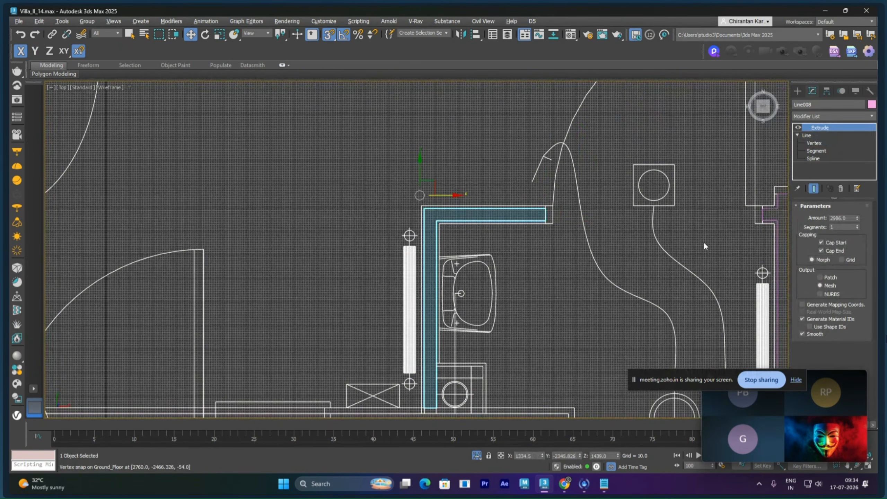
- In perspective view, examine the plan lines of the staircase and dining room walls beside the modelled walls
key(p)
alt+middle_drag(635, 242, 659, 263)
scroll(658, 245, up, 6)
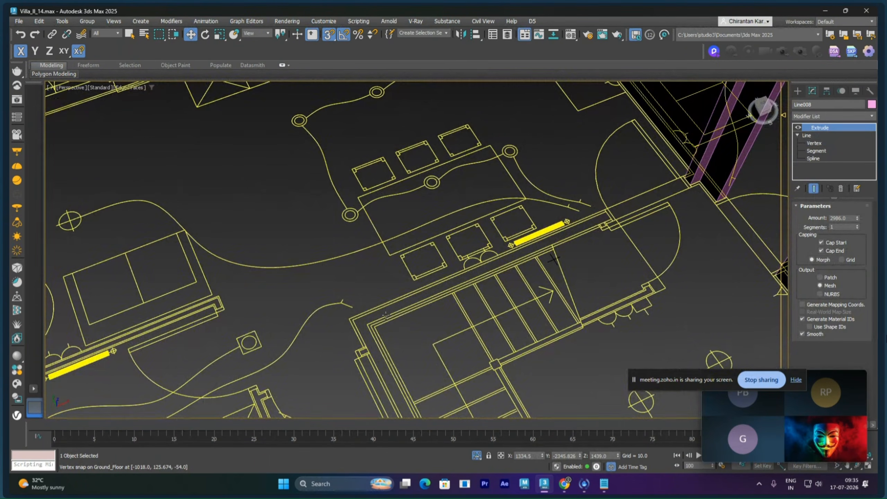
middle_drag(381, 364, 470, 311)
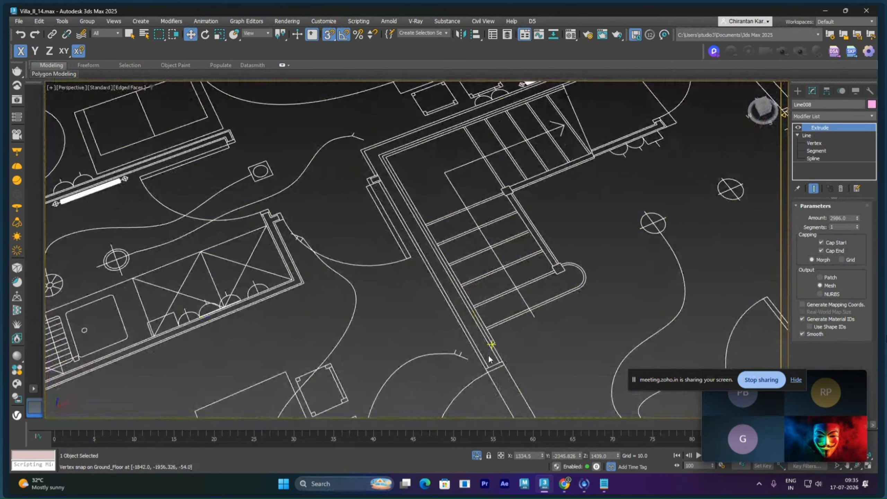
scroll(493, 364, down, 8)
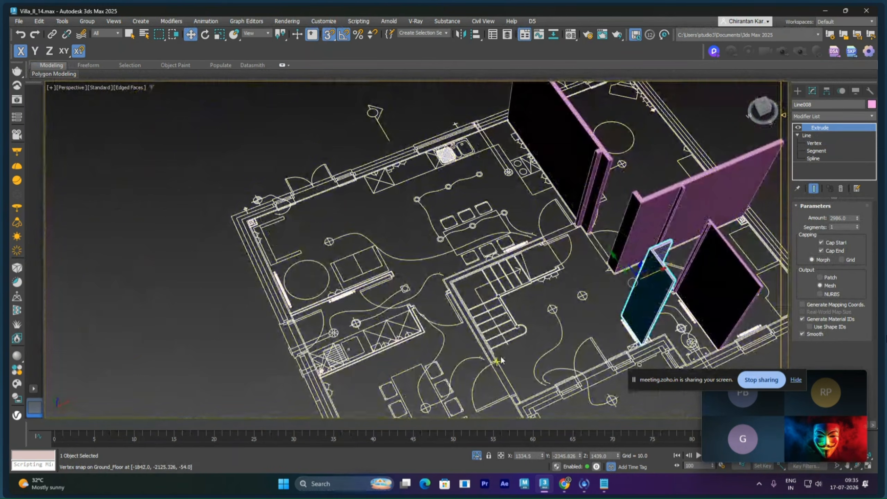
scroll(513, 409, up, 10)
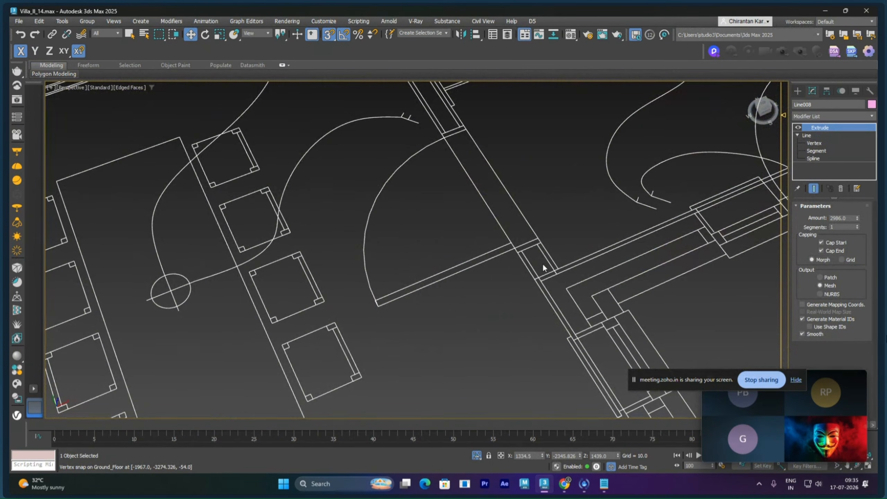
scroll(539, 216, down, 8)
alt+middle_drag(557, 192, 583, 202)
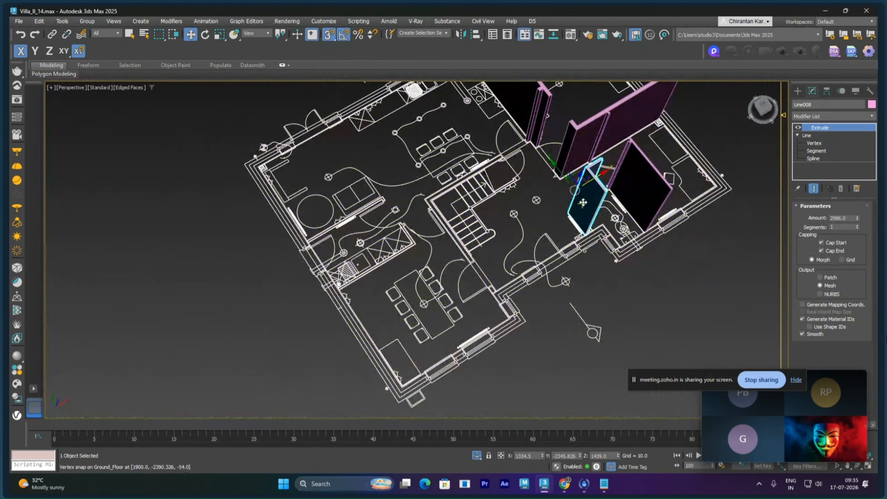
- With snapping off, copy the L-shaped wall west along X and, in top view, bring it closer to the dining room door wall
drag(594, 177, 511, 226)
click(448, 283)
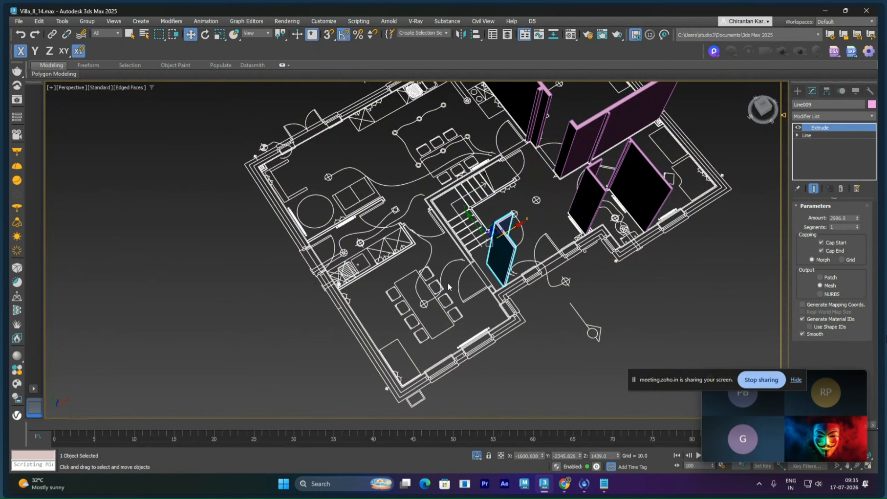
key(t)
middle_drag(452, 281, 600, 192)
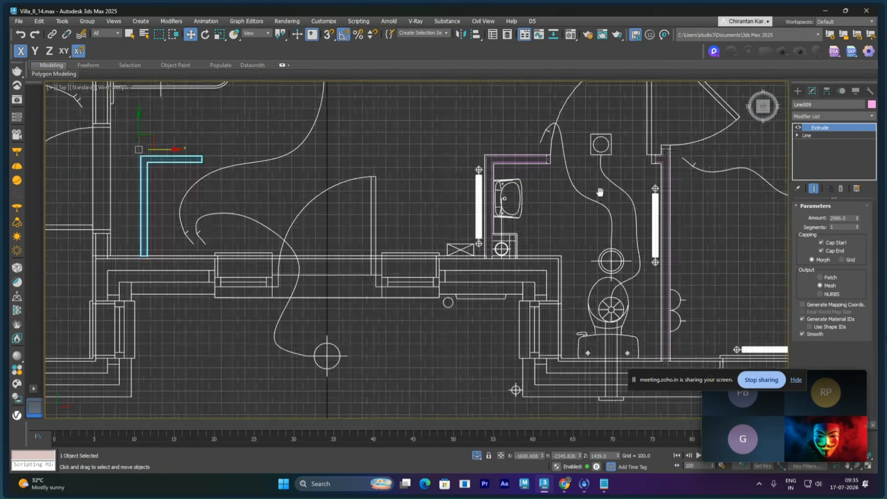
scroll(409, 253, down, 4)
middle_drag(290, 243, 534, 164)
scroll(451, 245, up, 4)
scroll(530, 278, up, 2)
drag(548, 130, 486, 238)
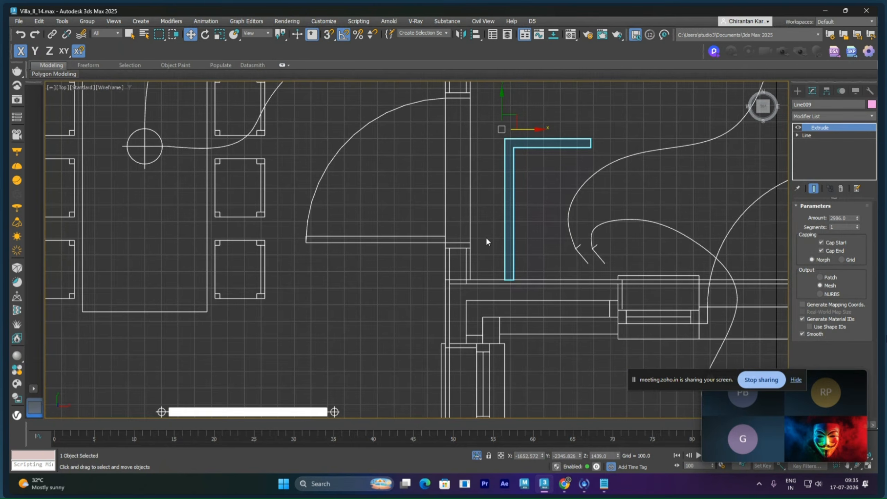
- Snap the L-shaped copy along X so its west face meets the dining room wall's inner west plan line
scroll(515, 265, up, 3)
middle_drag(515, 265, 575, 226)
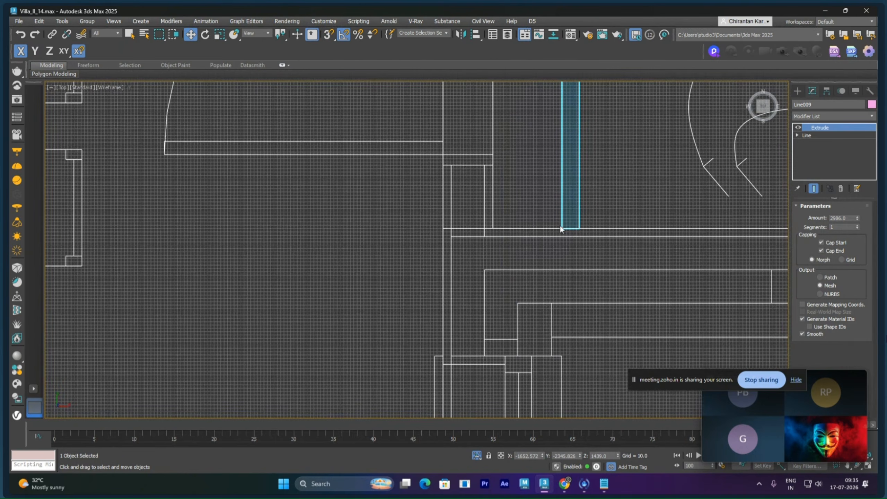
key(s)
drag(560, 225, 452, 227)
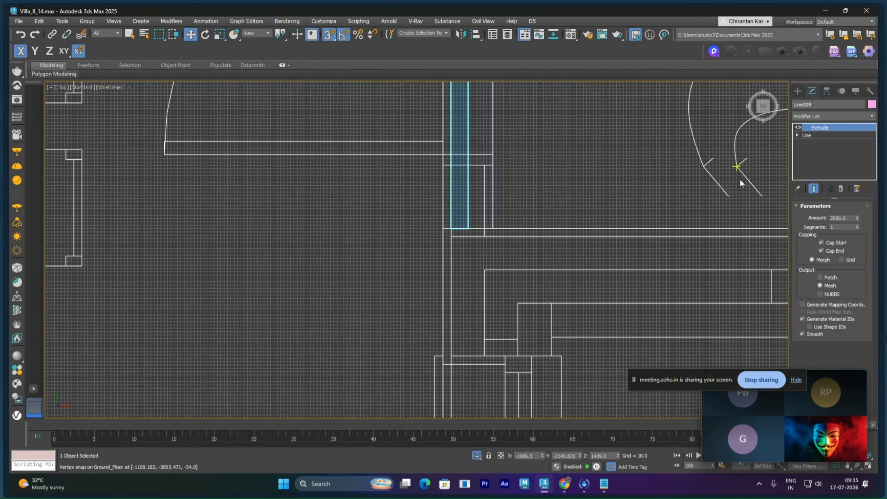
- At segment level, snap the L-shaped copy's east face along X to the dining room wall's inner east plan line
click(798, 136)
click(814, 143)
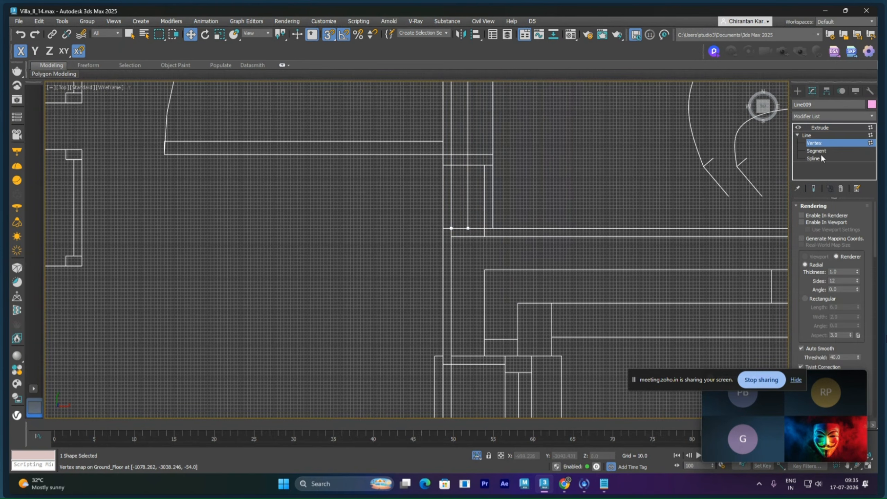
click(816, 151)
drag(465, 192, 465, 192)
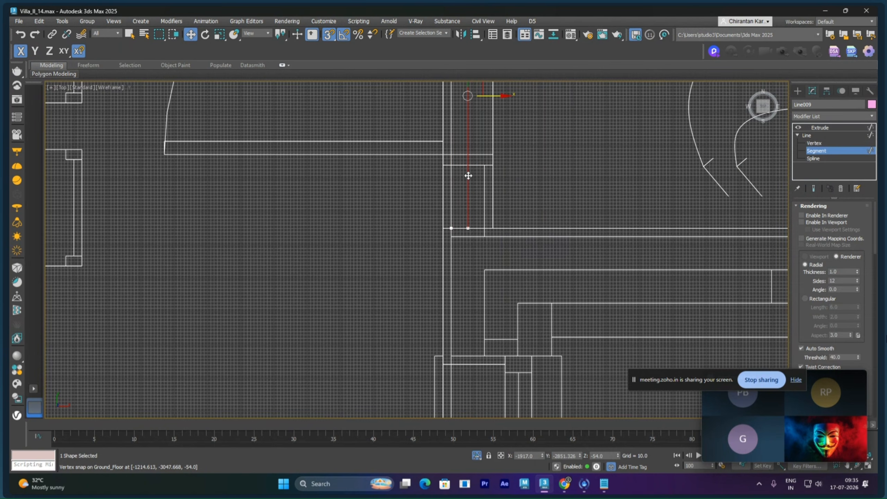
drag(500, 100, 485, 163)
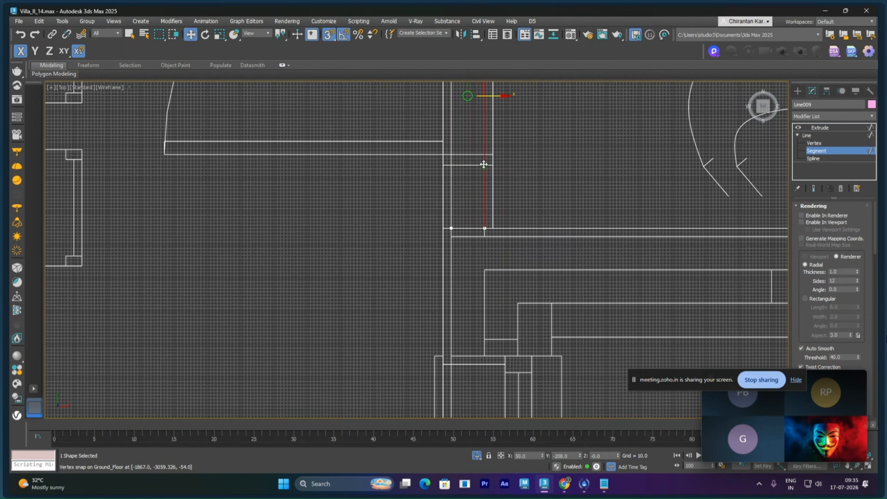
- At vertex level, snap the short arm's two end vertices west along X onto the wall's east face
scroll(540, 168, down, 5)
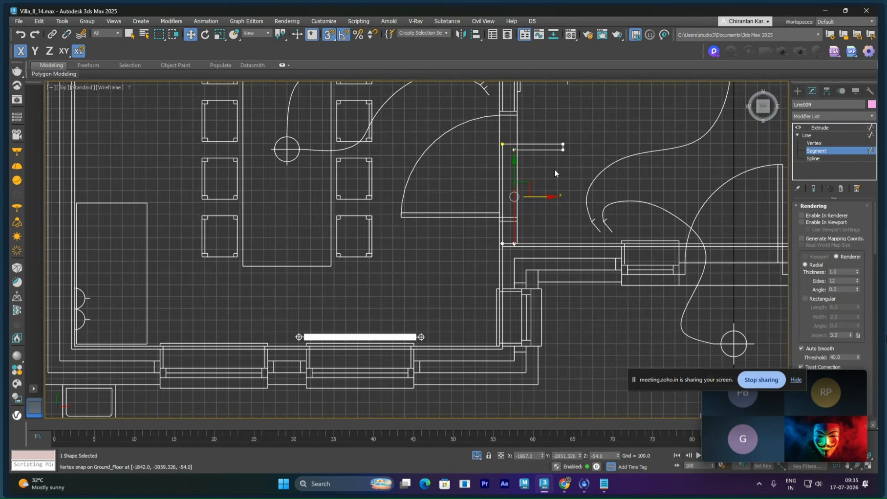
drag(564, 158, 563, 156)
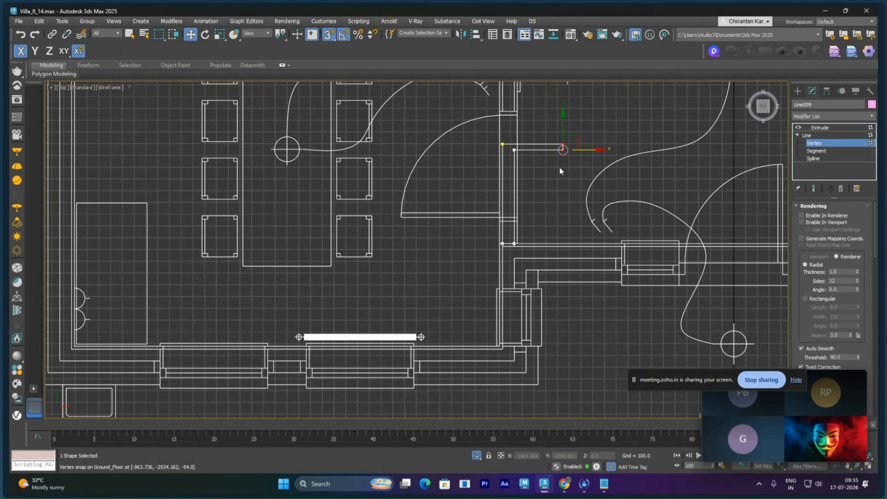
drag(563, 150, 516, 153)
scroll(517, 154, up, 3)
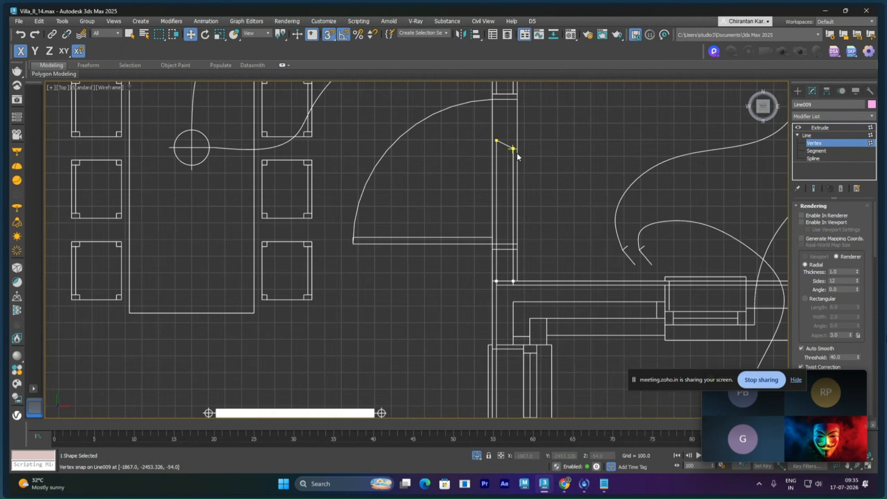
- Snap the wall's two north end vertices south along Y to the dining room door opening's south jamb line
middle_drag(517, 154, 524, 183)
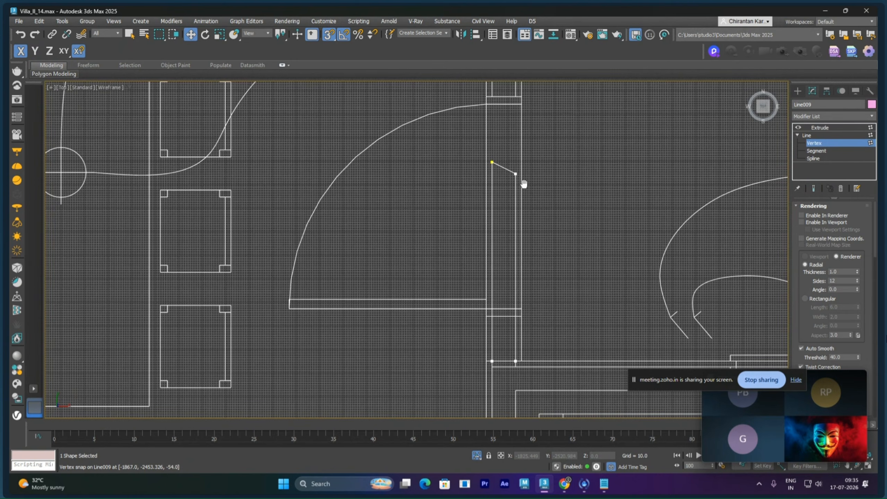
scroll(524, 184, down, 2)
key(F6)
middle_drag(537, 187, 534, 144)
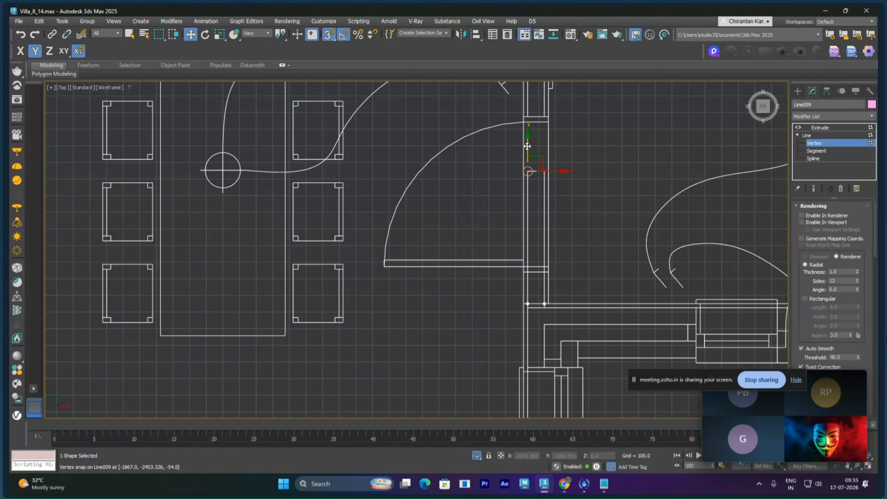
drag(528, 147, 533, 273)
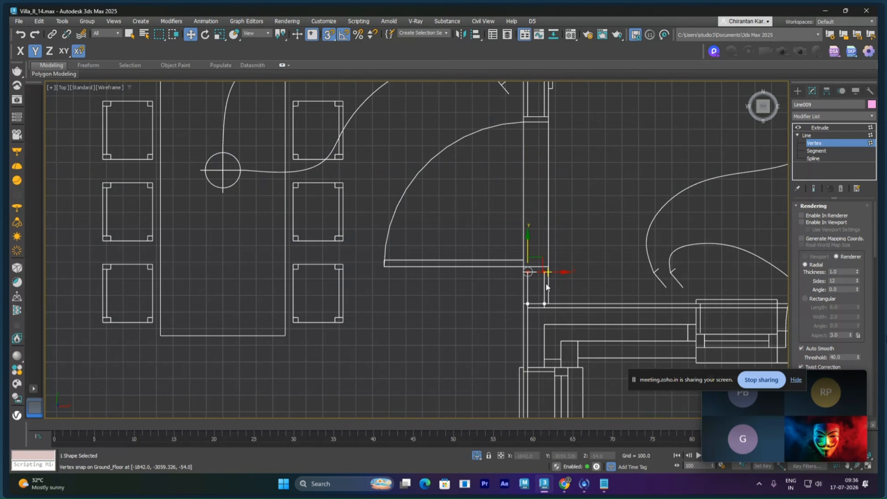
scroll(595, 269, down, 3)
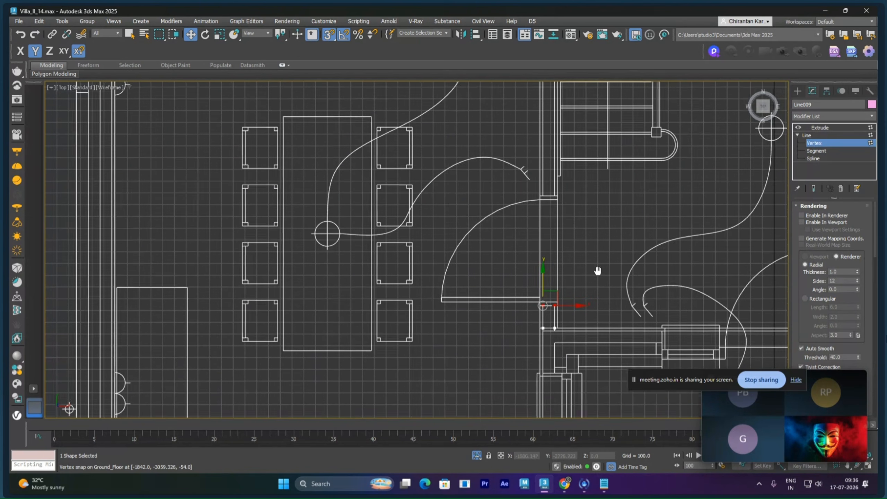
- Return to the Extrude level and centre the short wall piece's pivot on the object
middle_drag(596, 270, 596, 293)
scroll(602, 303, up, 1)
middle_drag(698, 109, 564, 153)
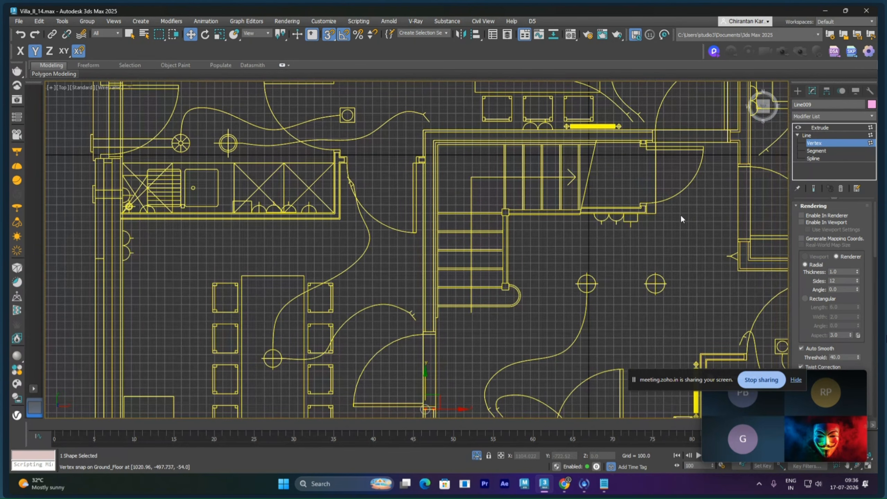
click(814, 159)
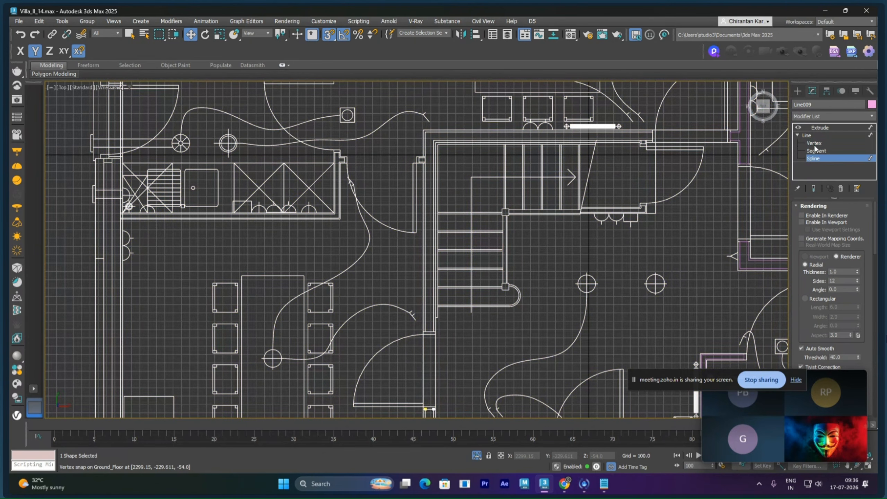
click(820, 128)
middle_drag(551, 301, 587, 220)
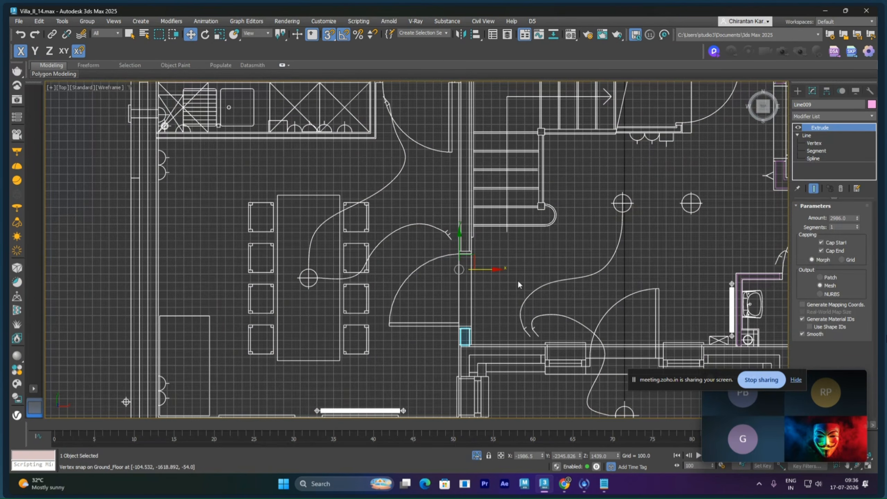
click(827, 91)
click(831, 154)
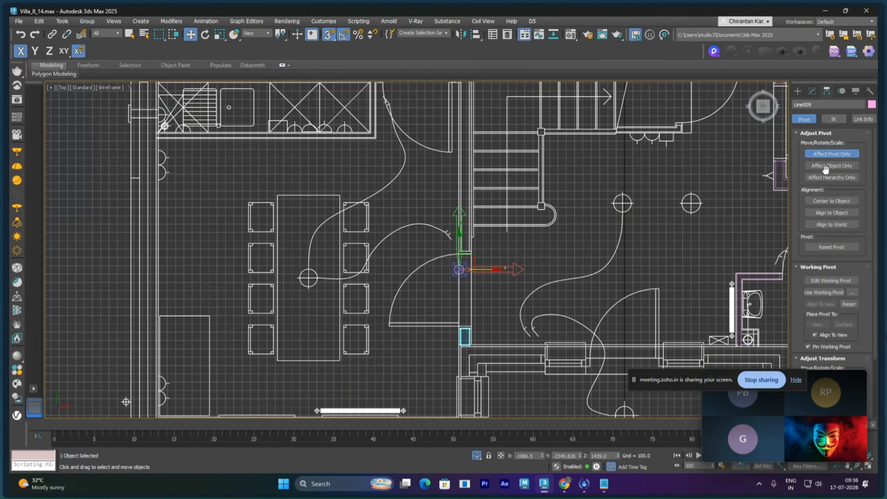
click(825, 200)
click(825, 155)
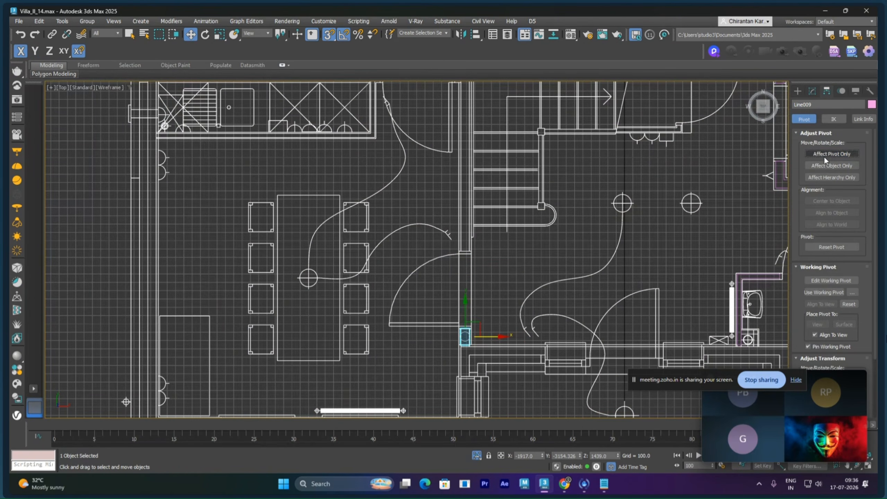
- Copy the short wall piece once north along Y and snap its south edge to the door opening's north jamb line
middle_drag(464, 314, 467, 360)
shift+drag(468, 361, 474, 300)
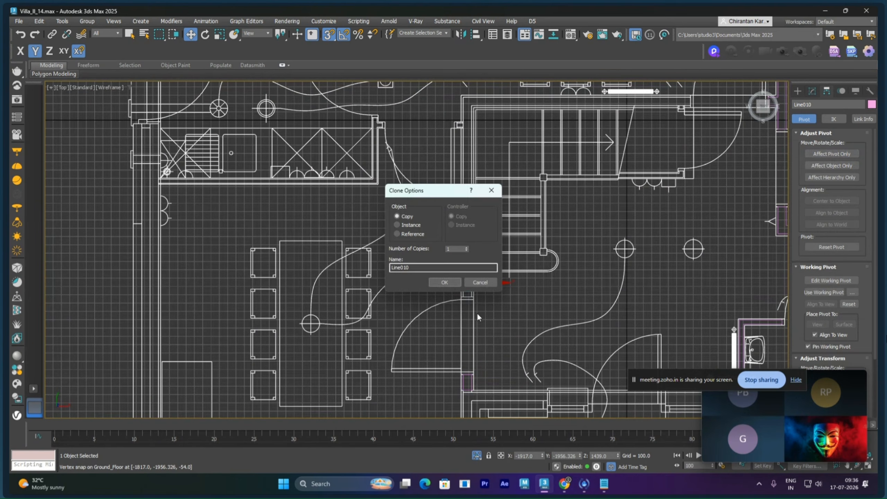
click(445, 282)
scroll(458, 293, up, 5)
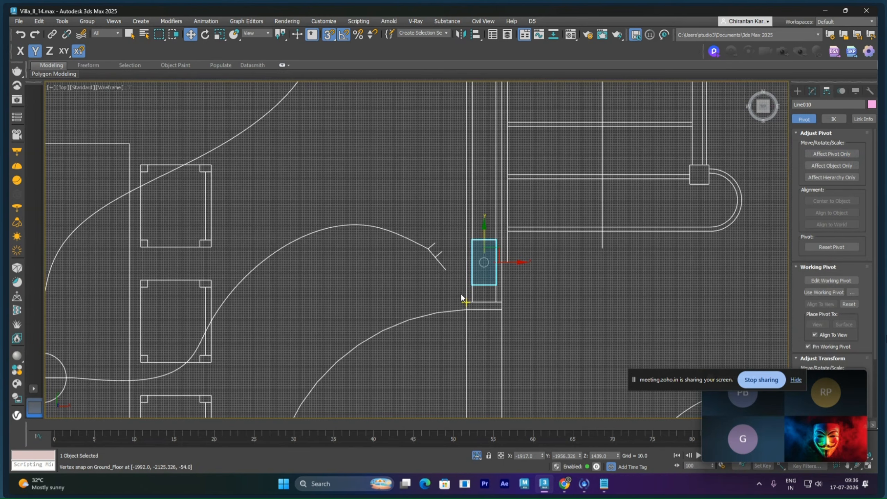
scroll(461, 296, up, 3)
drag(481, 237, 485, 286)
scroll(485, 286, down, 6)
scroll(595, 275, up, 3)
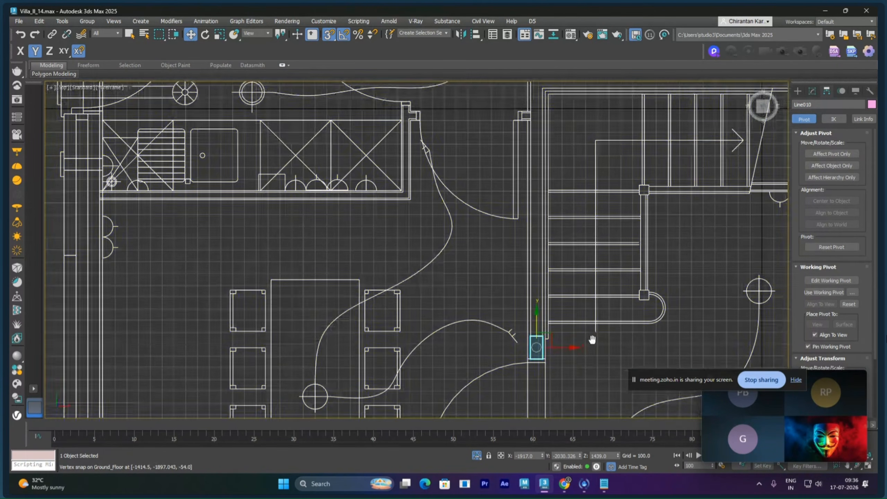
- At vertex level, snap the copy's two north end vertices north along Y to the staircase wall's outer corner line
click(813, 91)
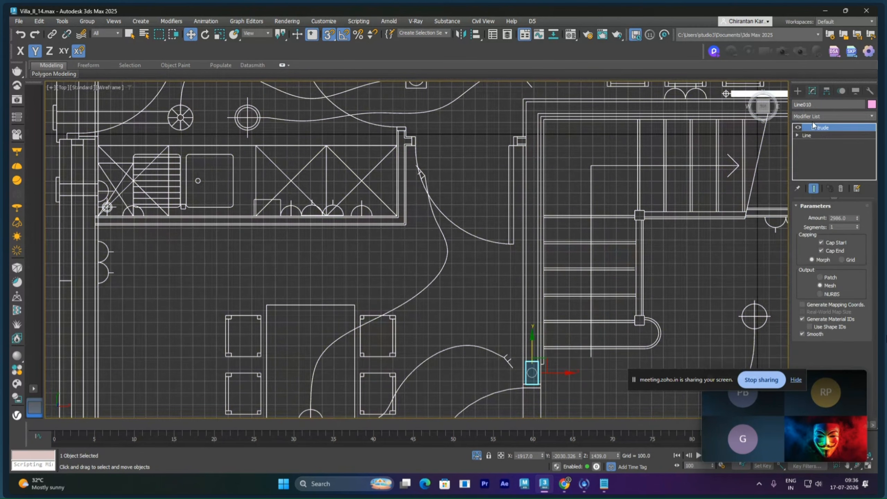
click(797, 135)
click(814, 143)
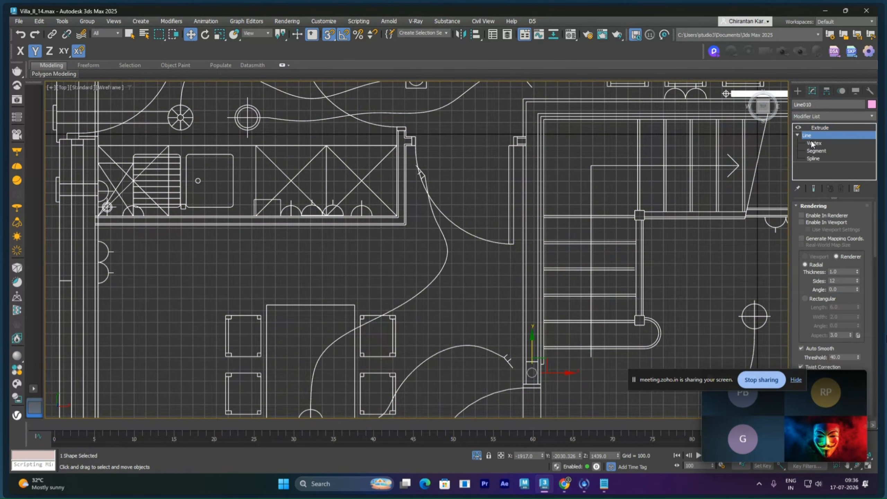
middle_drag(600, 259, 595, 289)
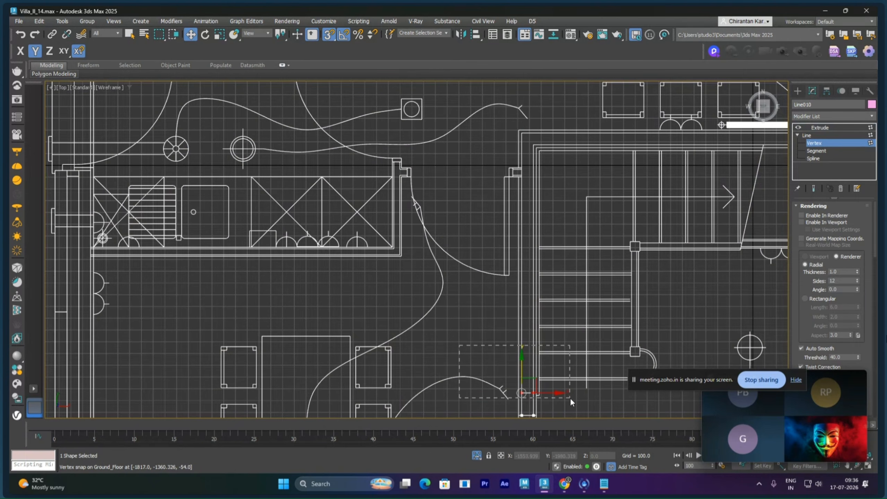
click(544, 262)
drag(544, 262, 528, 136)
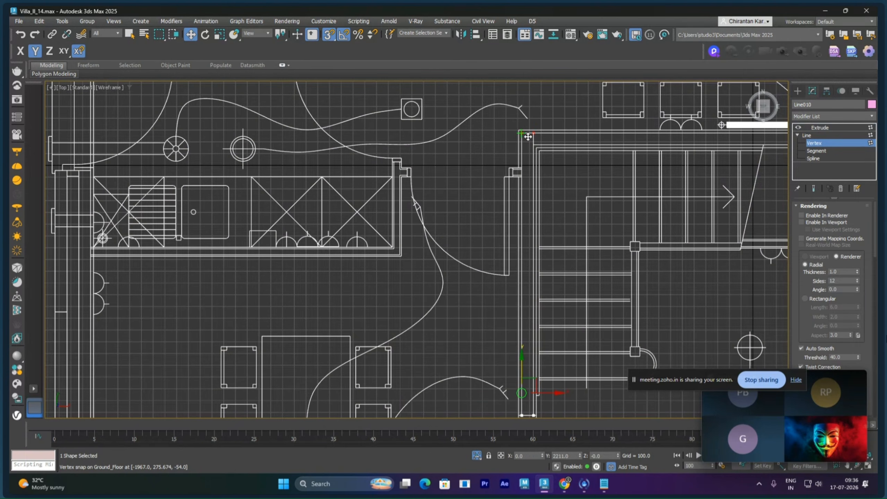
- Refine the copy's east segment with two extra vertices just below the staircase wall's corner
scroll(543, 165, up, 5)
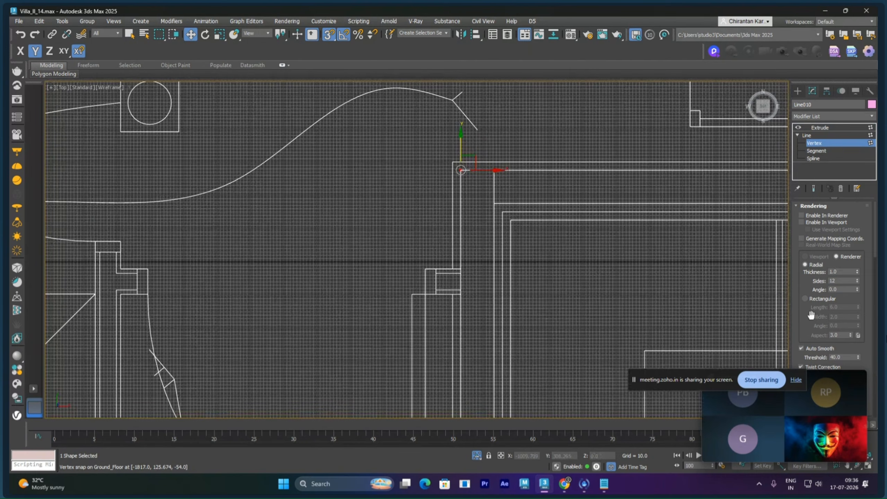
scroll(813, 280, down, 10)
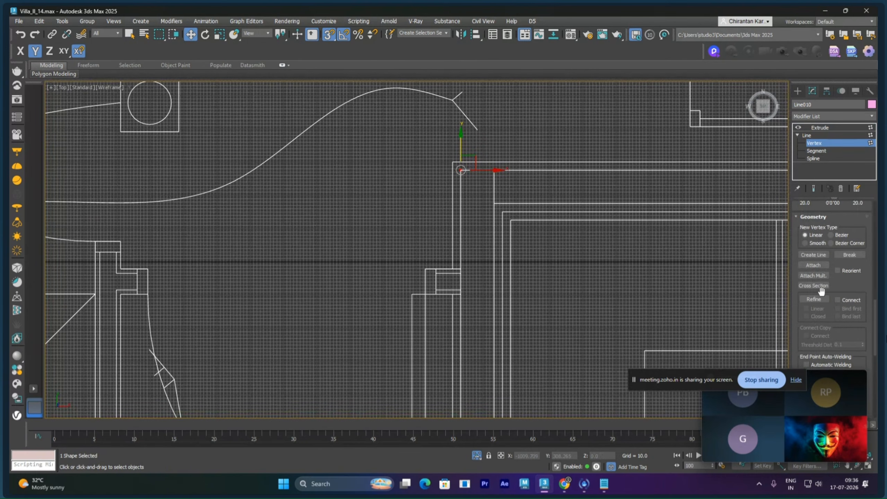
click(814, 299)
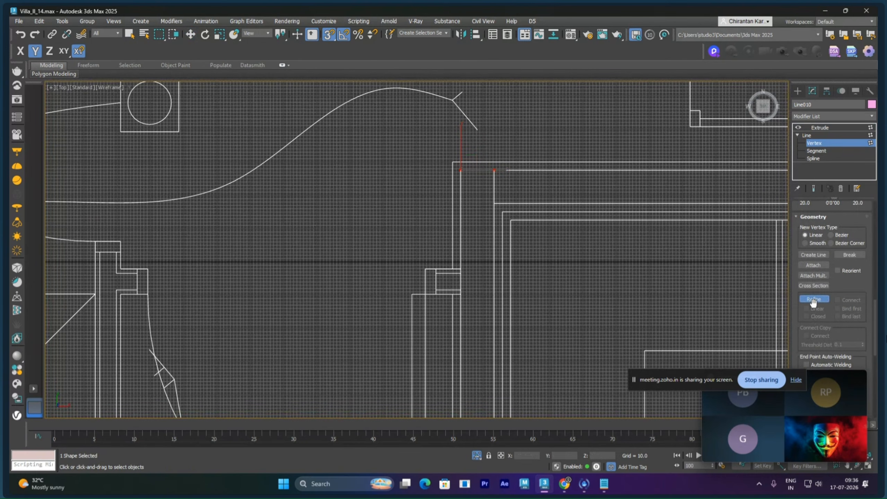
click(494, 377)
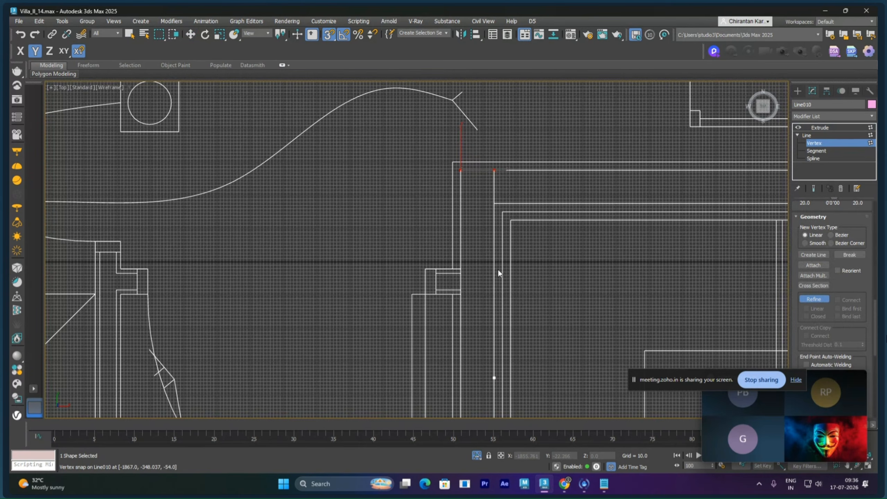
right_click(493, 231)
click(494, 230)
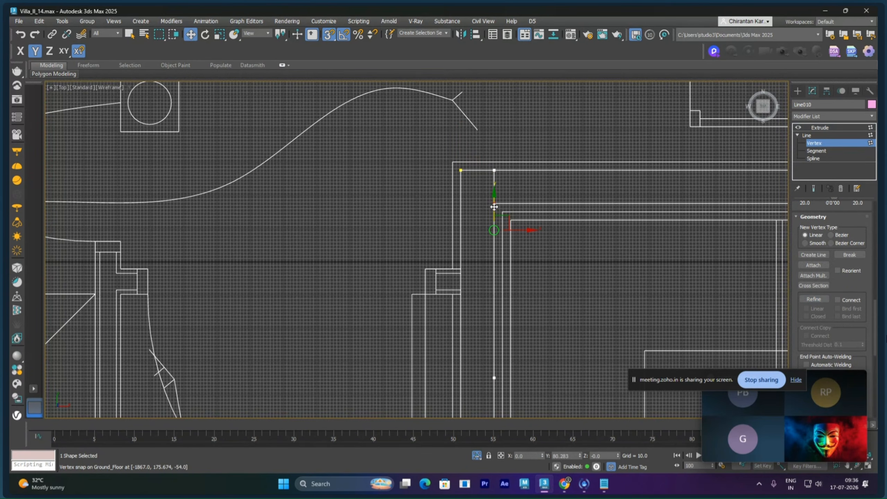
- Snap the upper added vertex along Y to the staircase wall's inner line and extend it with the end vertex east along X
drag(494, 206, 764, 203)
click(494, 170)
middle_drag(538, 202, 498, 163)
key(ctrl+z)
- Snap the lower added vertex north along Y to the staircase wall's inner corner
click(455, 341)
drag(455, 315, 457, 168)
scroll(631, 216, down, 3)
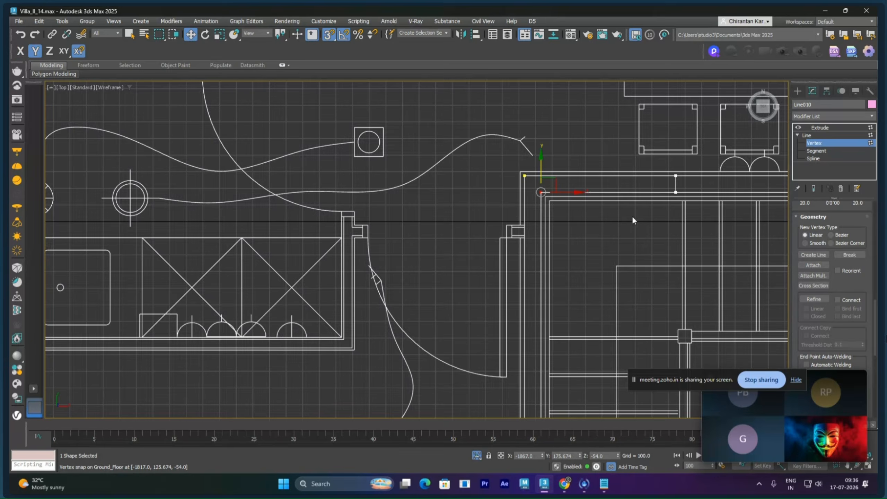
- Snap the new arm's two end vertices east along X to the door opening's jamb line and return to the Extrude level
middle_drag(657, 208, 467, 239)
scroll(454, 194, down, 2)
middle_drag(515, 220, 441, 248)
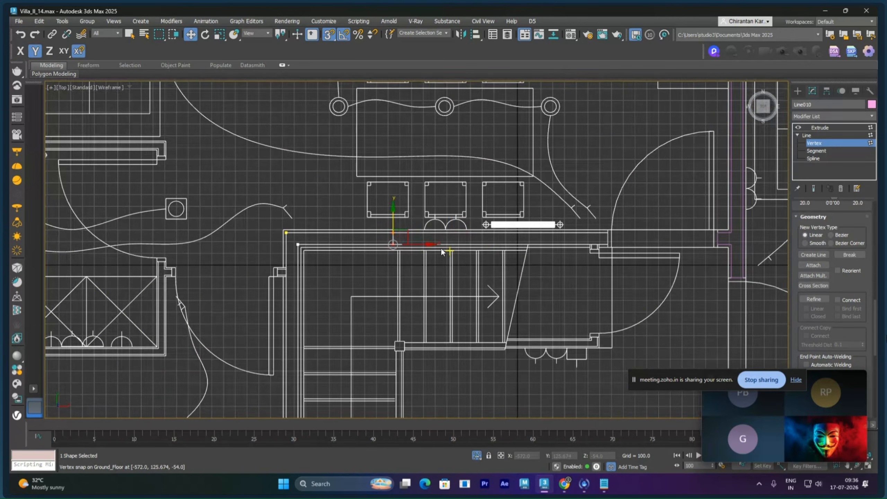
click(394, 244)
key(F5)
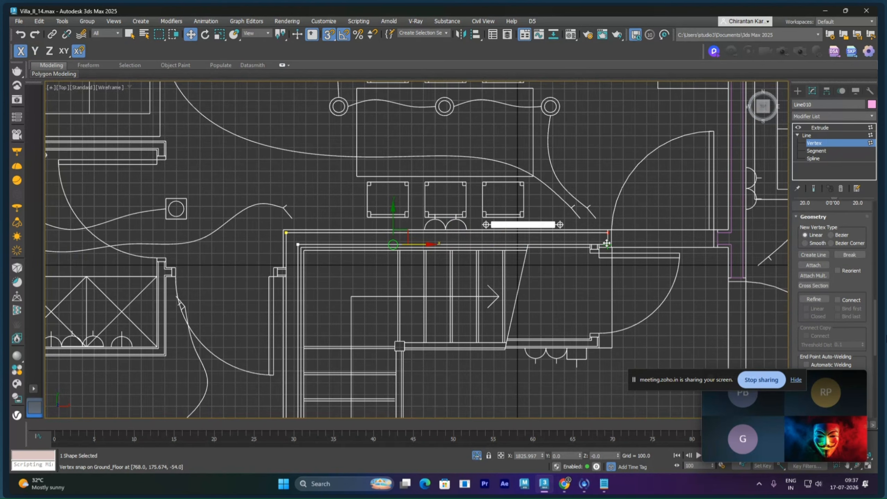
drag(607, 244, 608, 244)
middle_drag(727, 244, 686, 245)
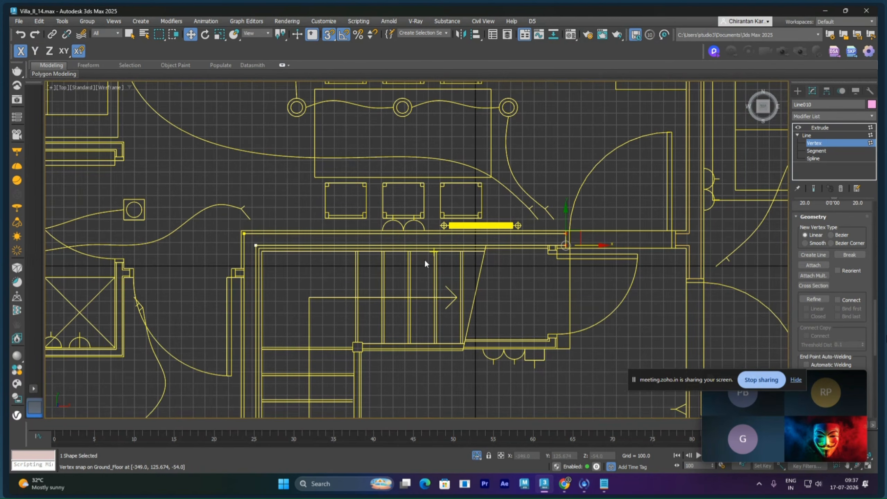
scroll(426, 262, down, 4)
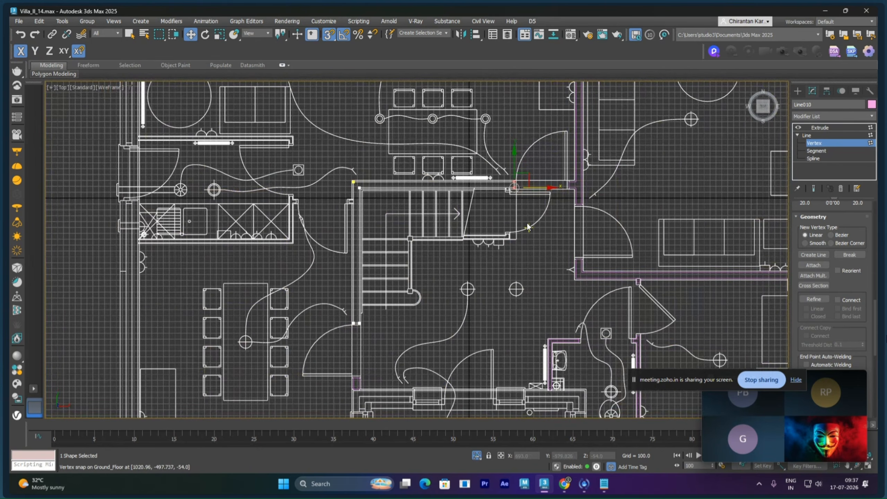
click(820, 127)
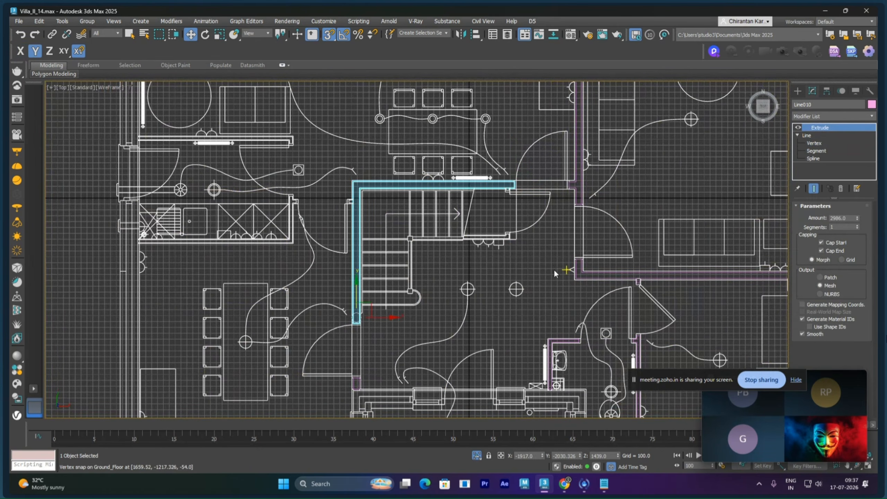
- In perspective view, examine the staircase plan lines beside the new L-shaped wall
key(p)
alt+middle_drag(531, 265, 620, 280)
scroll(624, 266, up, 8)
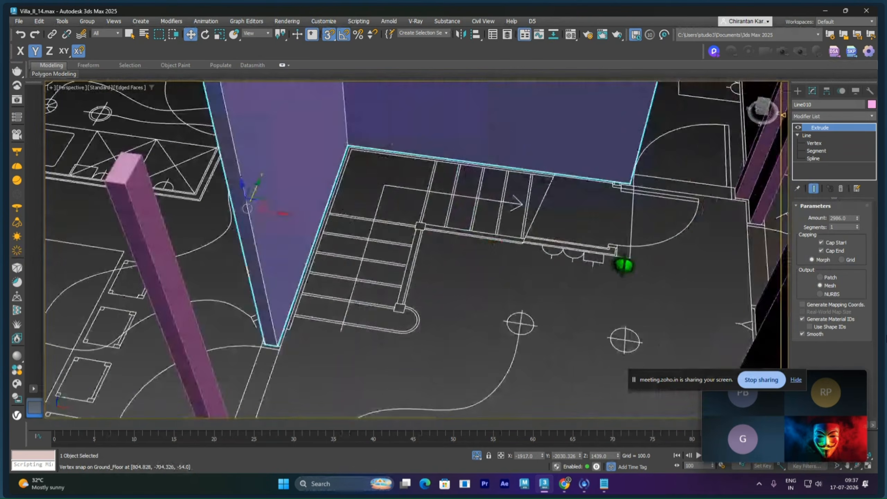
scroll(624, 265, up, 4)
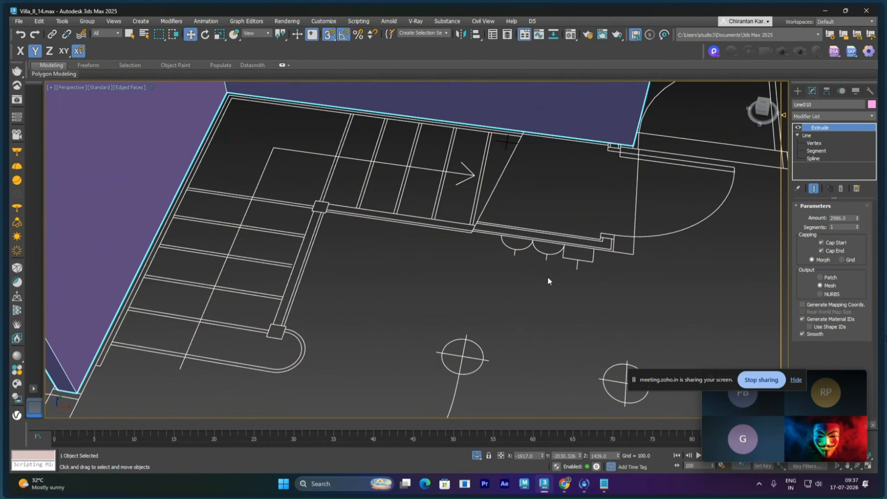
- Compare the staircase in the Section AA drawing with the ground floor staircase plan and the surrounding extruded walls
scroll(550, 276, down, 6)
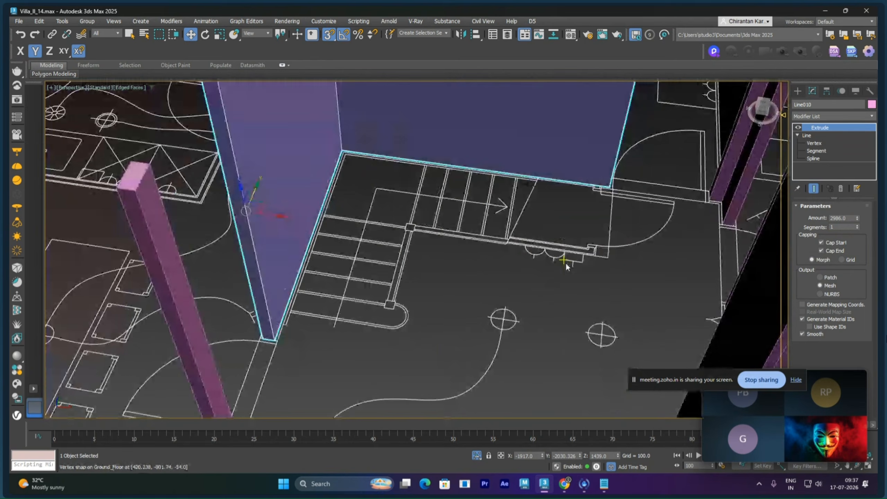
middle_drag(576, 240, 470, 297)
scroll(490, 276, down, 8)
scroll(560, 224, up, 10)
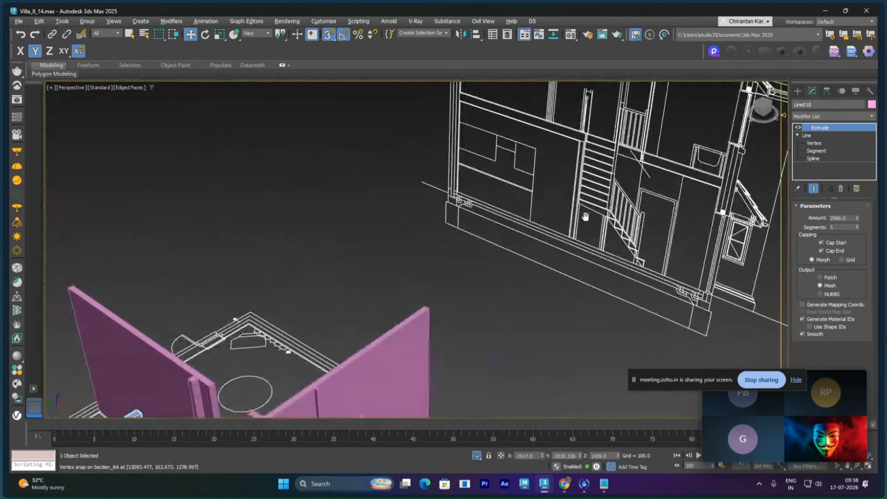
middle_drag(642, 269, 644, 224)
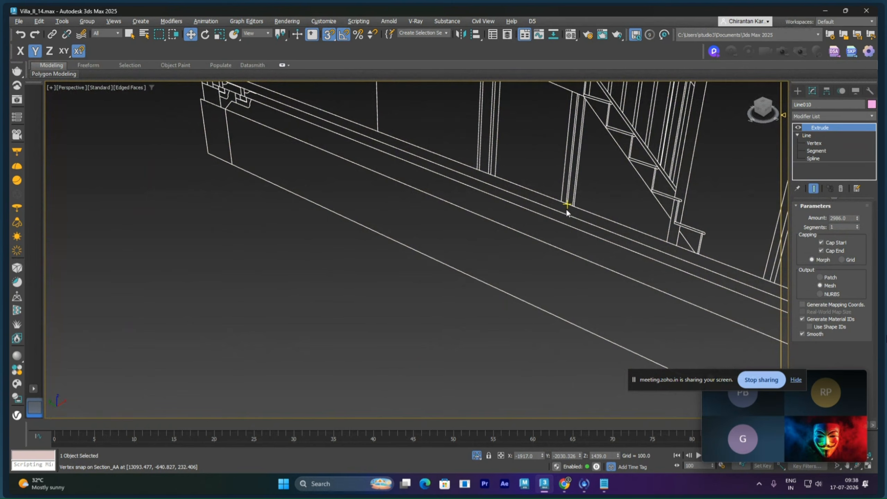
scroll(398, 293, down, 8)
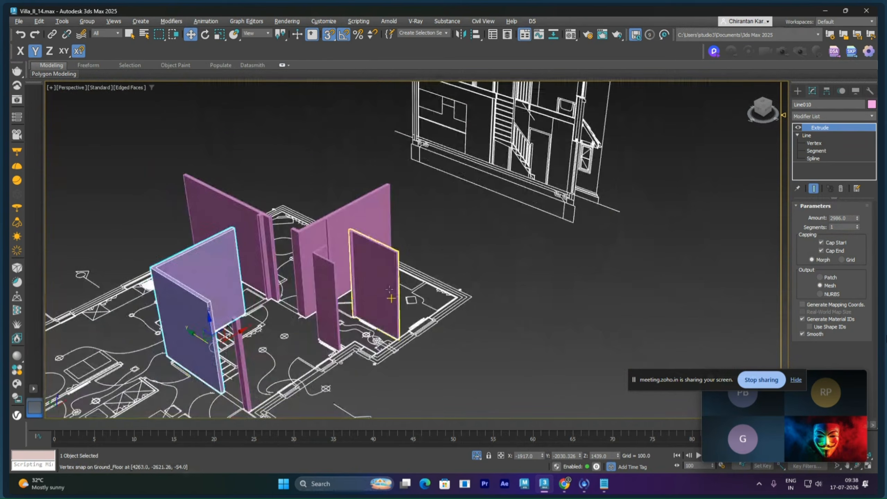
alt+middle_drag(389, 289, 390, 273)
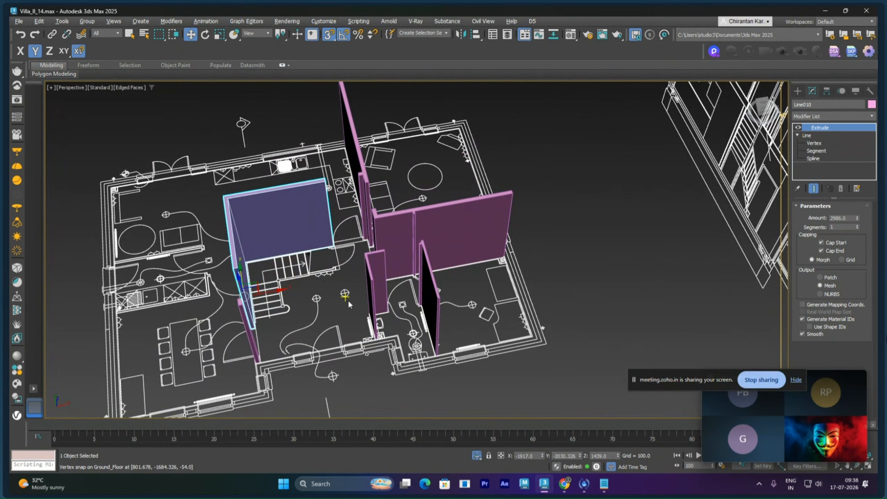
alt+middle_drag(349, 300, 381, 293)
scroll(434, 294, up, 5)
alt+middle_drag(434, 294, 384, 216)
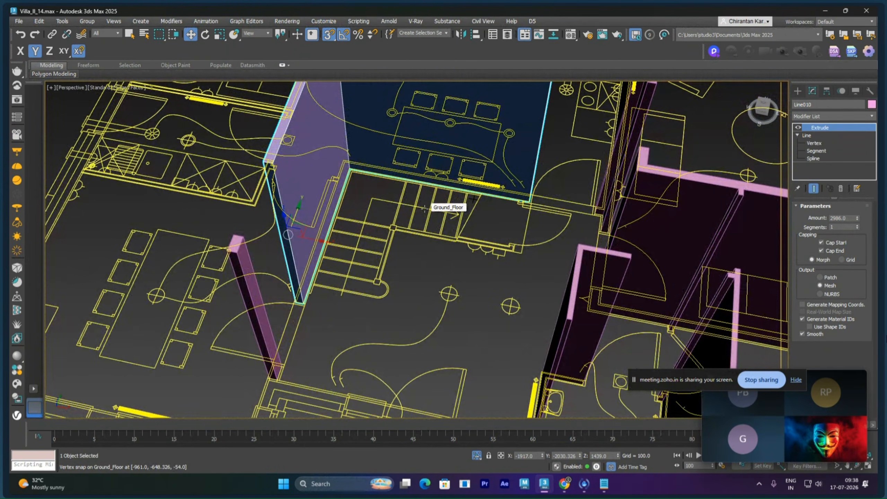
- Examine the family and utility room plan lines west of the staircase wall, including their partition walls and fixtures
alt+middle_drag(425, 209, 717, 262)
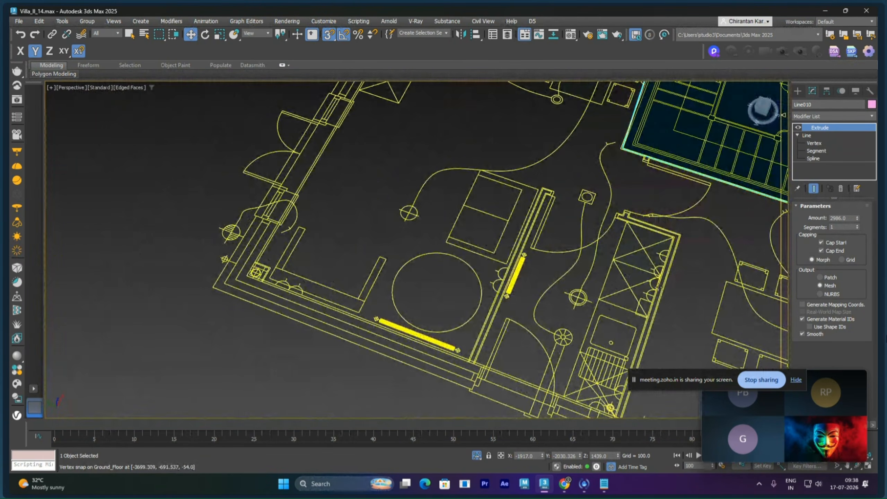
middle_drag(456, 253, 455, 292)
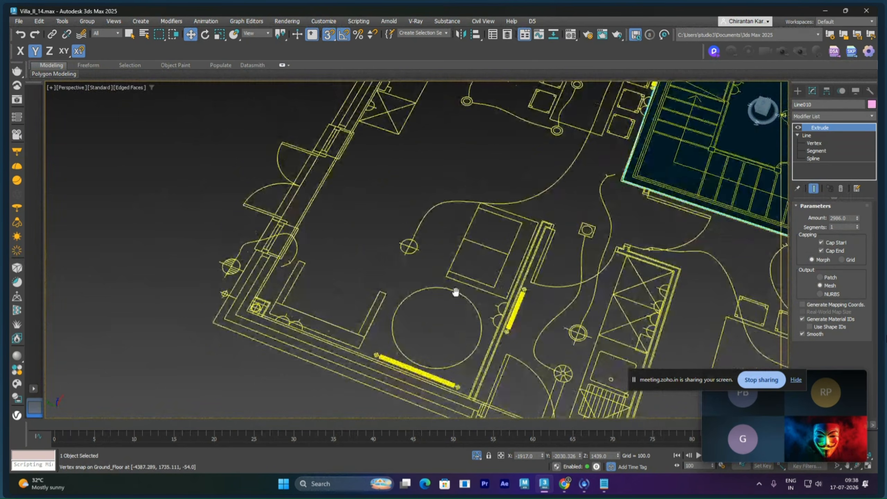
middle_drag(442, 199, 436, 297)
mouse_move(421, 214)
alt+middle_down()
mouse_move(483, 234)
mouse_move(461, 236)
mouse_move(476, 269)
mouse_move(539, 174)
alt+middle_up()
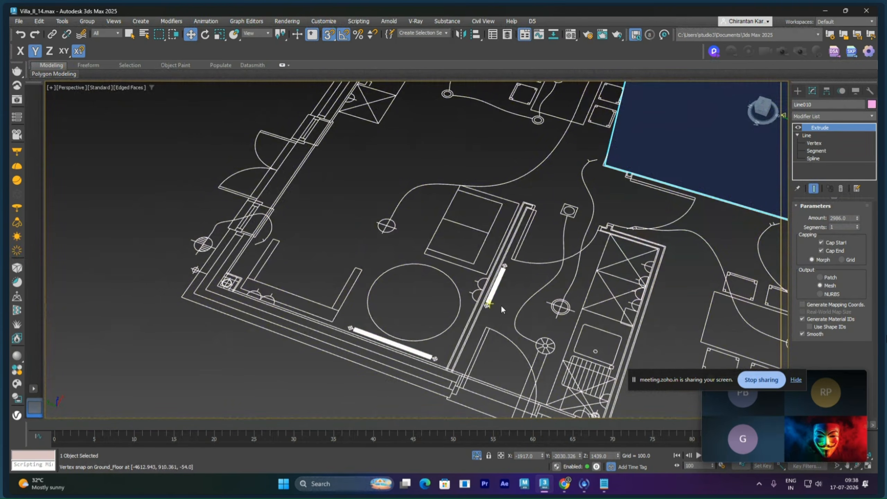
middle_drag(500, 305, 495, 263)
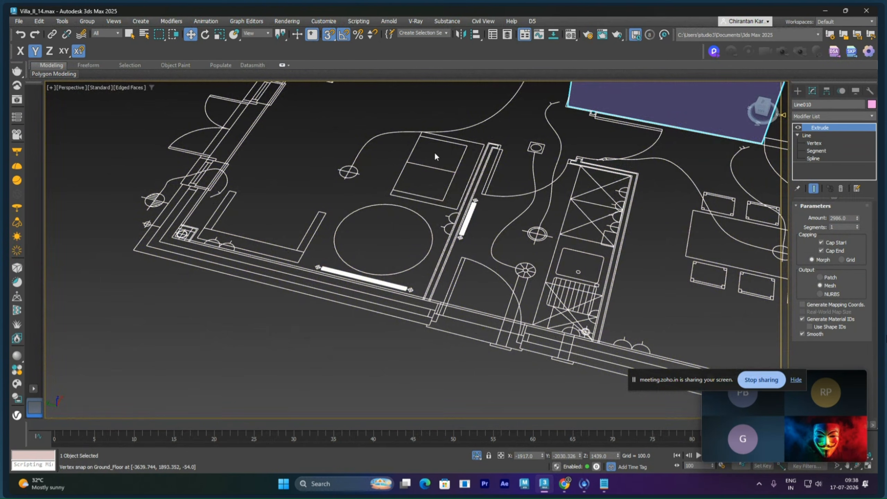
scroll(429, 203, up, 4)
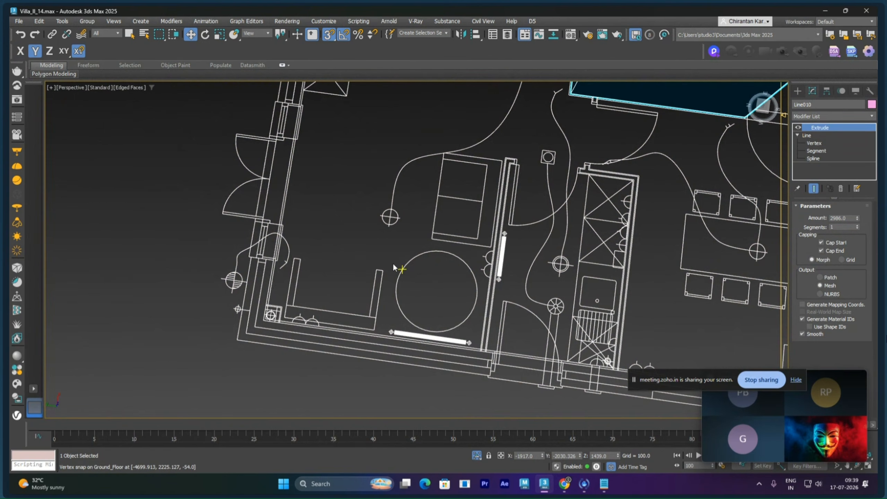
scroll(392, 263, down, 5)
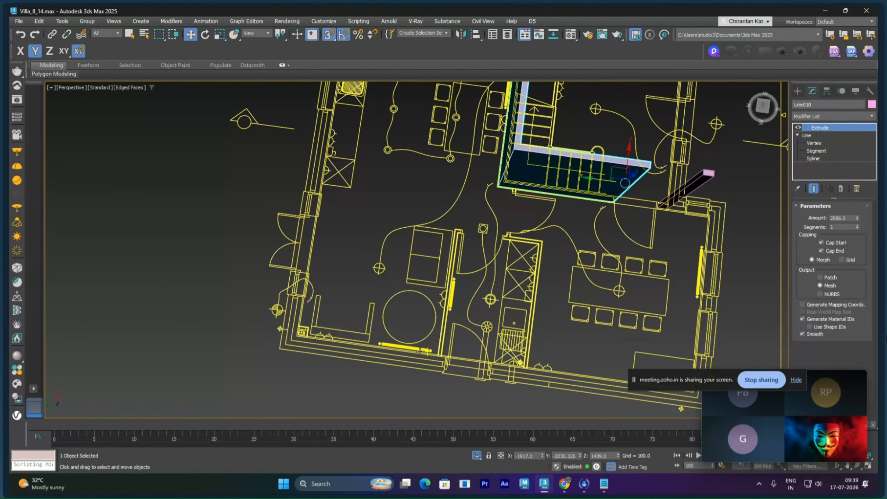
- Inspect the hatched bar symbols with circled ends beside the staircase wall and below the round table in the ground floor plan
scroll(453, 252, up, 10)
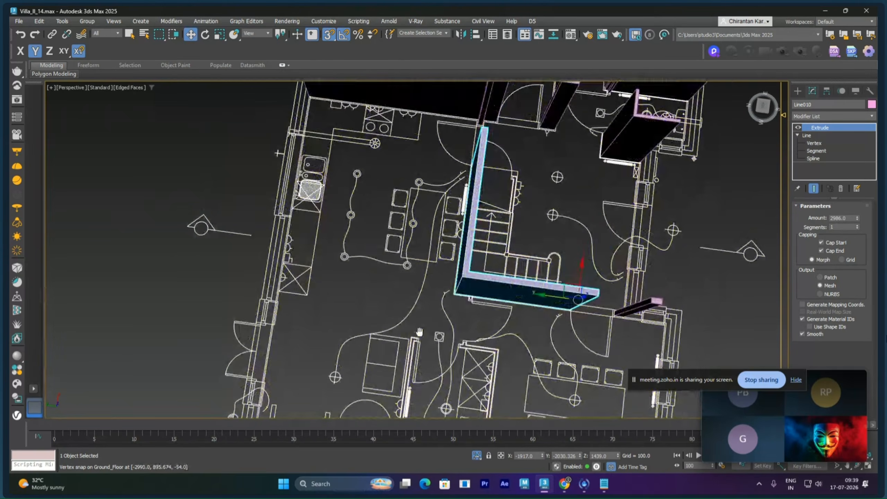
scroll(453, 255, up, 5)
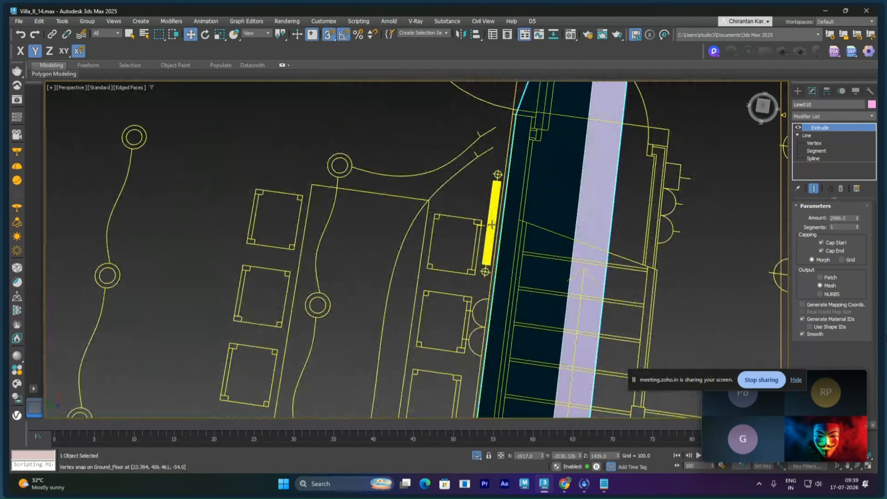
scroll(488, 288, down, 5)
scroll(478, 294, up, 8)
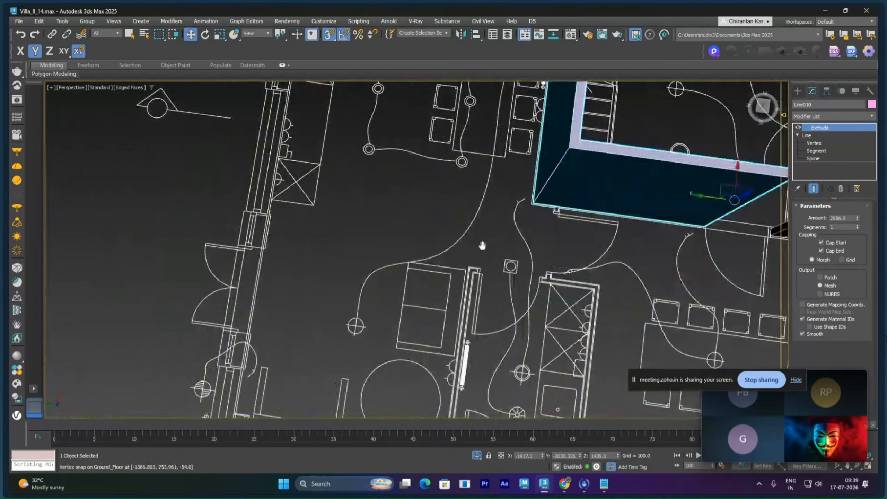
scroll(478, 295, up, 3)
middle_drag(384, 308, 392, 304)
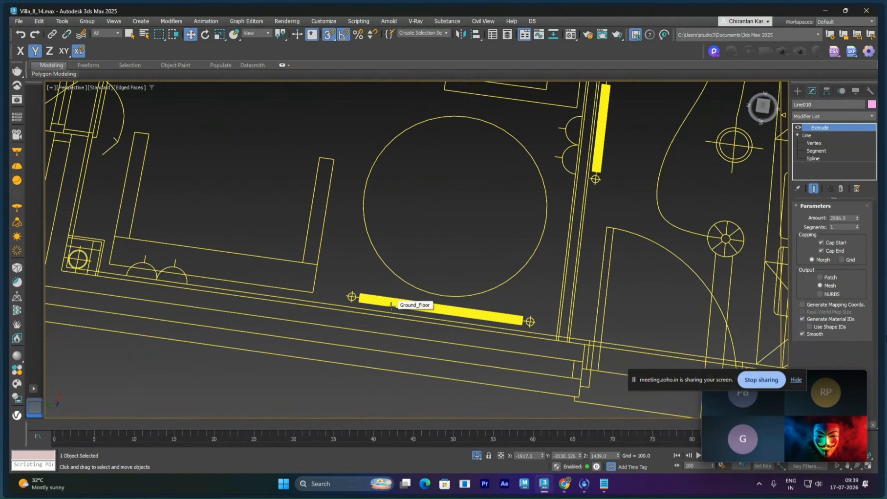
scroll(517, 328, up, 6)
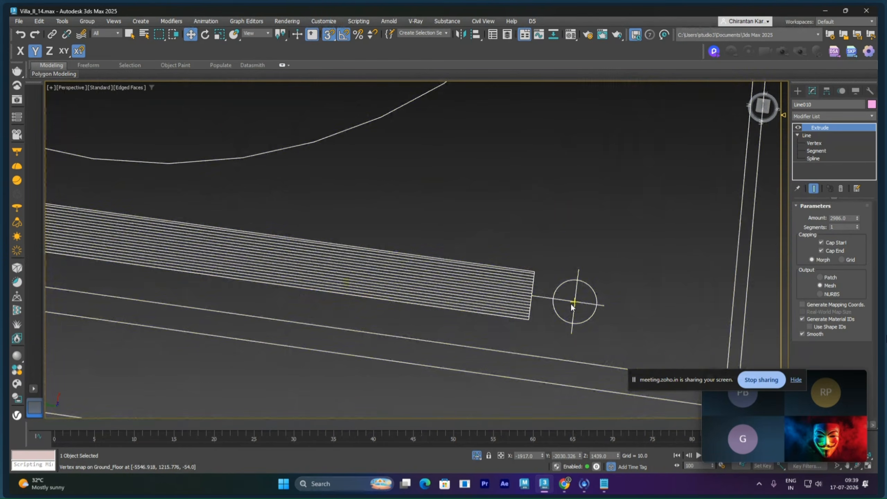
scroll(577, 302, down, 12)
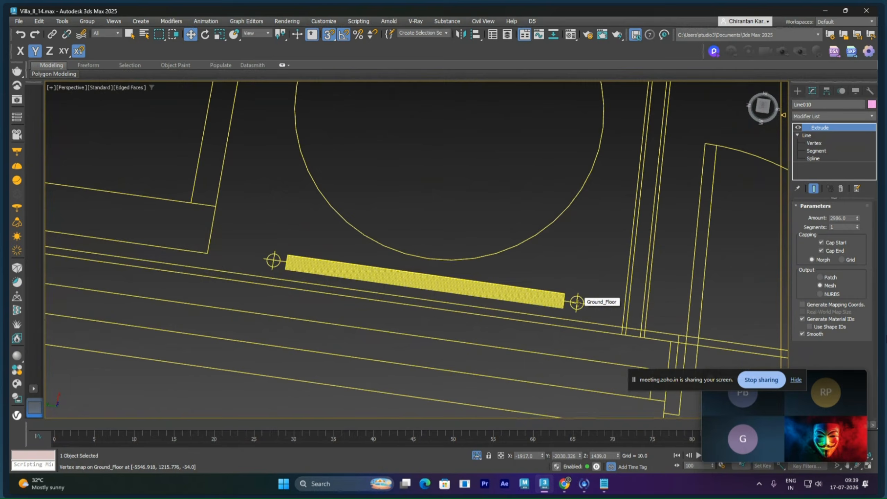
scroll(523, 317, down, 5)
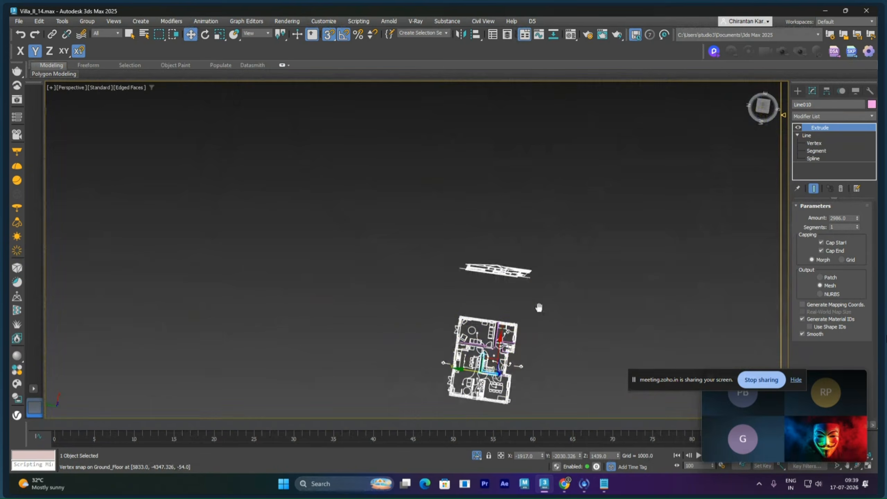
- Exit isolation to bring back the hidden objects, and open the recent Villa-II drawing in AutoCAD 2023
click(476, 456)
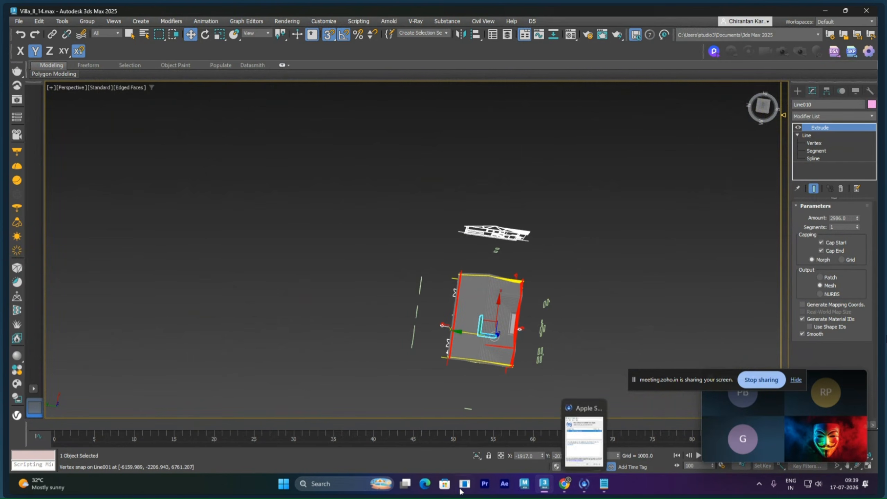
click(348, 483)
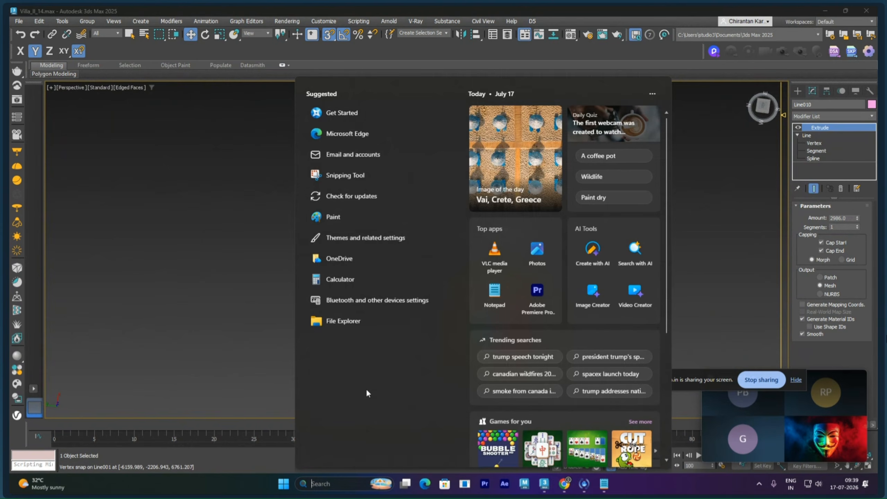
text(au)
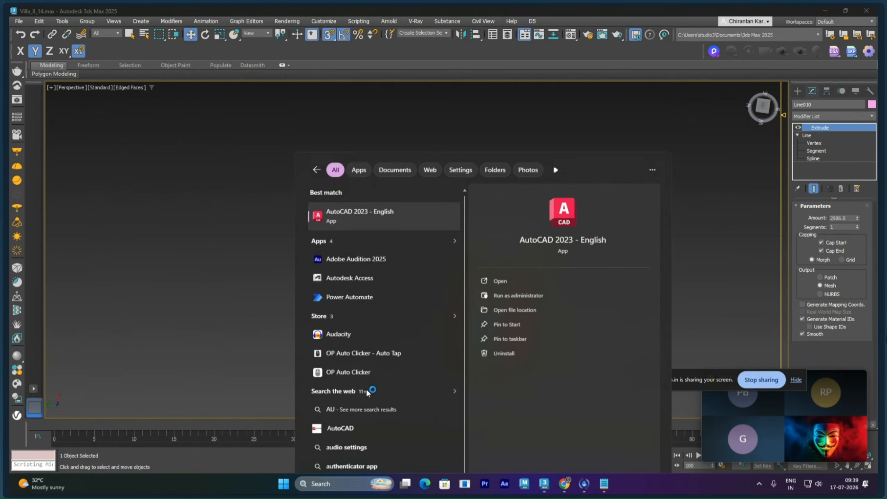
key(Return)
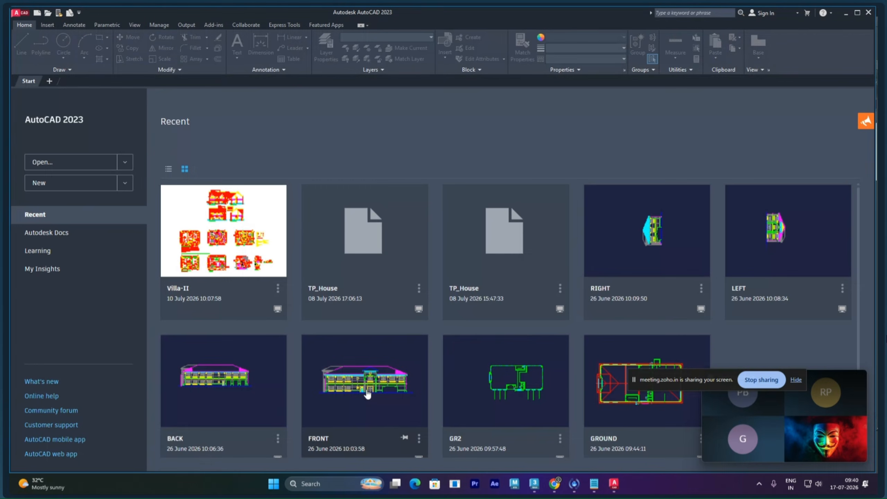
click(249, 239)
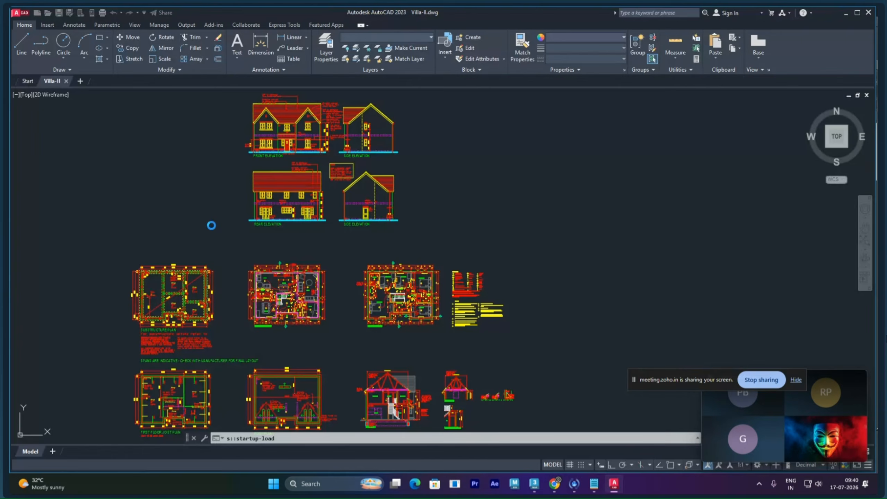
- Look through the electrical layout key beside the first floor plan to identify the plan symbols
scroll(452, 275, up, 3)
scroll(453, 276, up, 6)
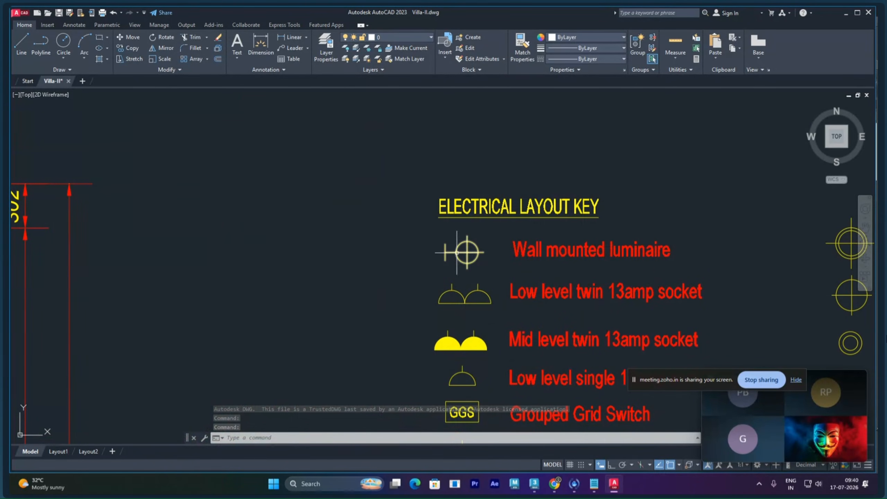
middle_drag(642, 257, 557, 261)
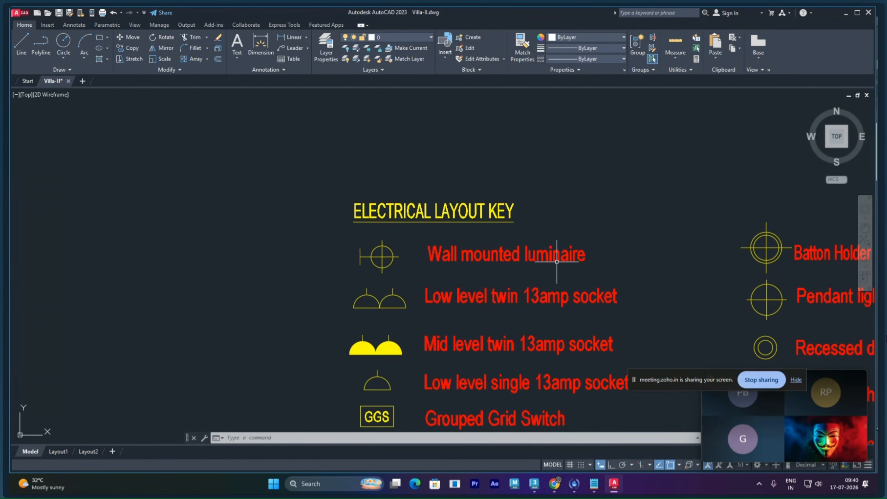
scroll(398, 271, down, 4)
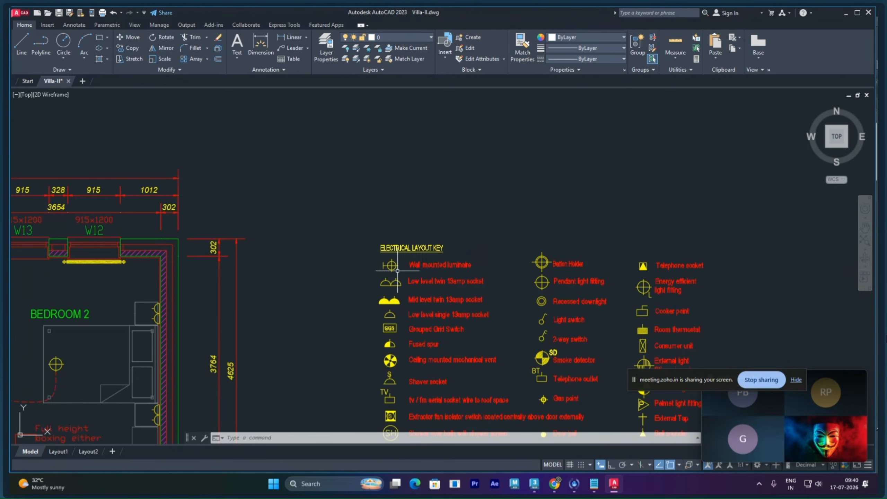
scroll(489, 248, down, 5)
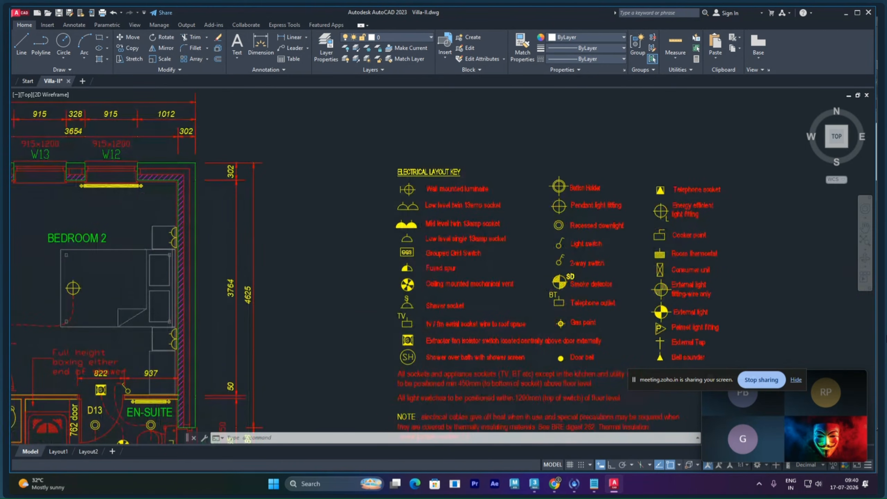
- Examine the hatched bar symbols below the Bedroom 4 and Bedroom 5 windows, and view both floor plans together
mouse_move(459, 264)
middle_down()
mouse_move(491, 239)
mouse_move(832, 248)
middle_up()
scroll(448, 163, up, 6)
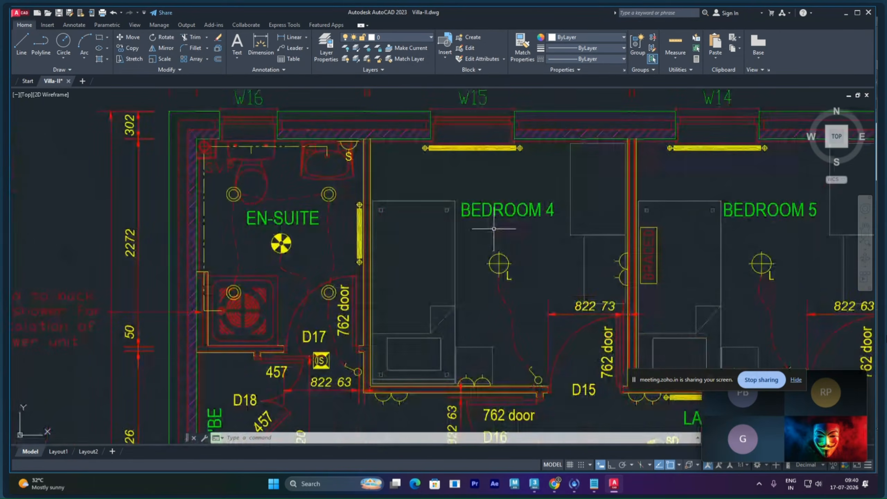
scroll(411, 138, up, 6)
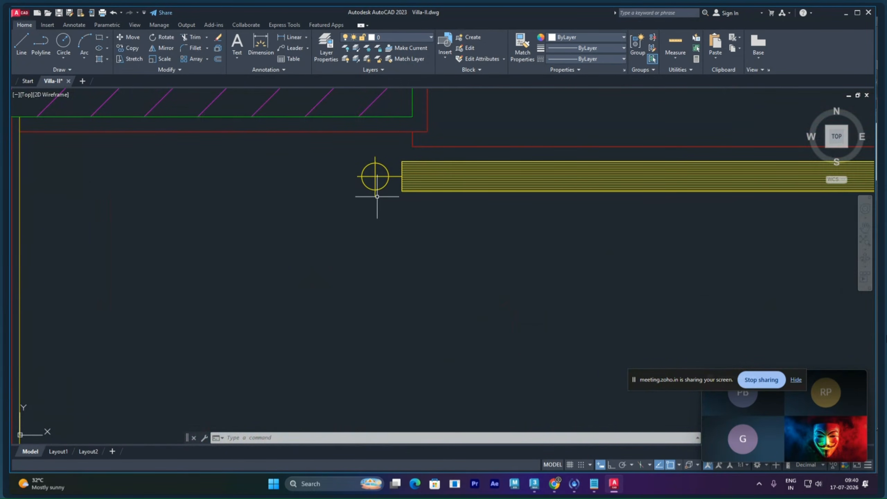
scroll(376, 185, down, 8)
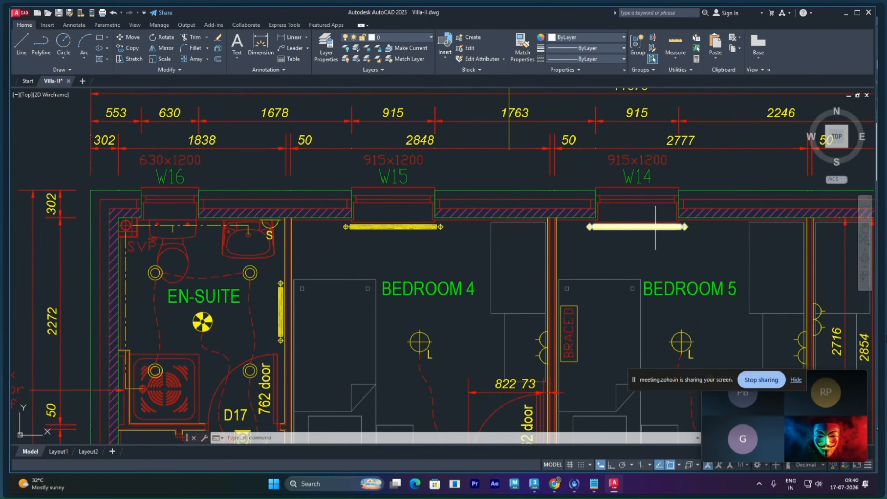
scroll(638, 224, down, 8)
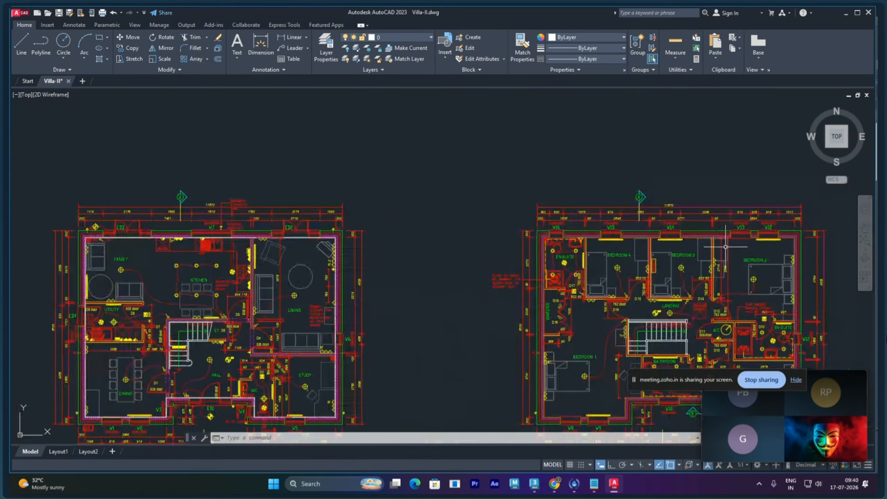
- Examine the electrical layout key, the first floor plan and the overall set of villa drawings
middle_drag(856, 264, 573, 264)
scroll(618, 255, up, 10)
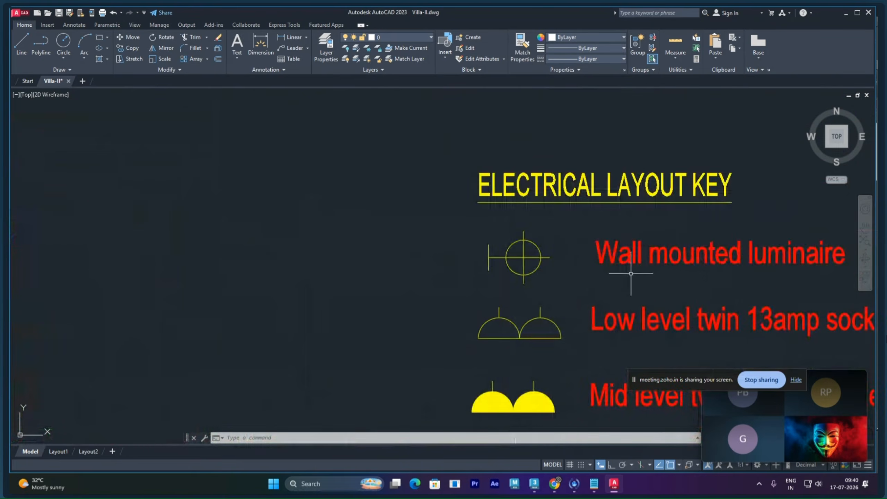
middle_drag(630, 269, 482, 252)
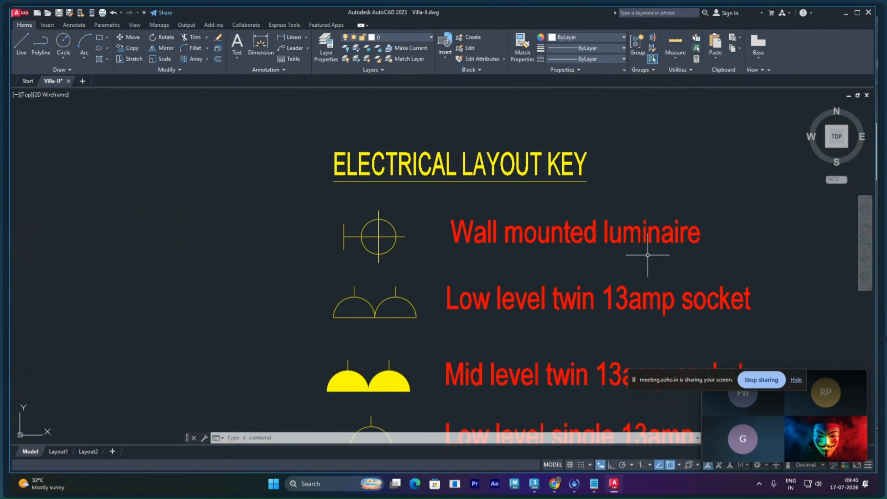
scroll(402, 266, down, 10)
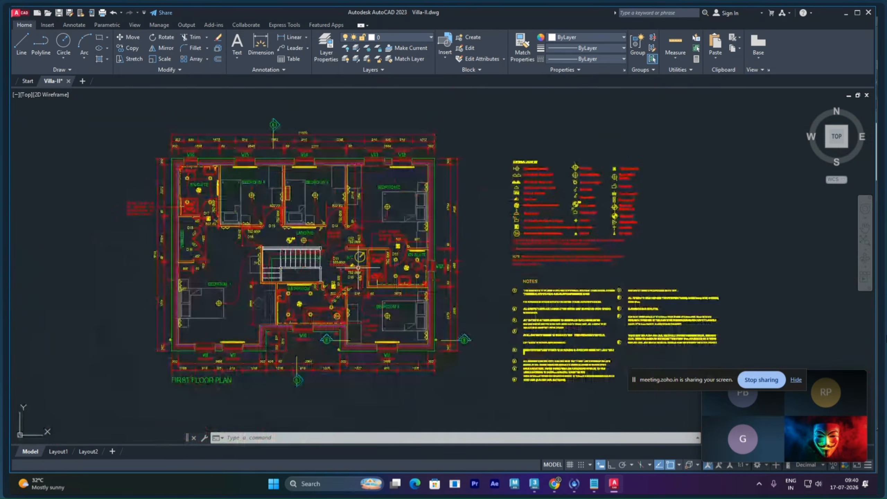
scroll(359, 268, down, 4)
mouse_move(248, 367)
middle_down()
mouse_move(327, 308)
mouse_move(424, 254)
mouse_move(368, 352)
middle_up()
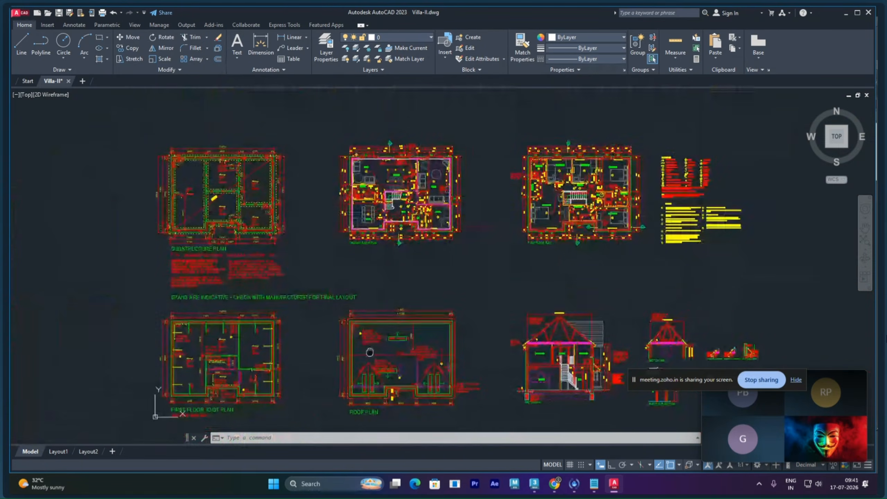
- Switch to 3ds Max and display the villa's front facade at ground floor level in the perspective view
click(533, 489)
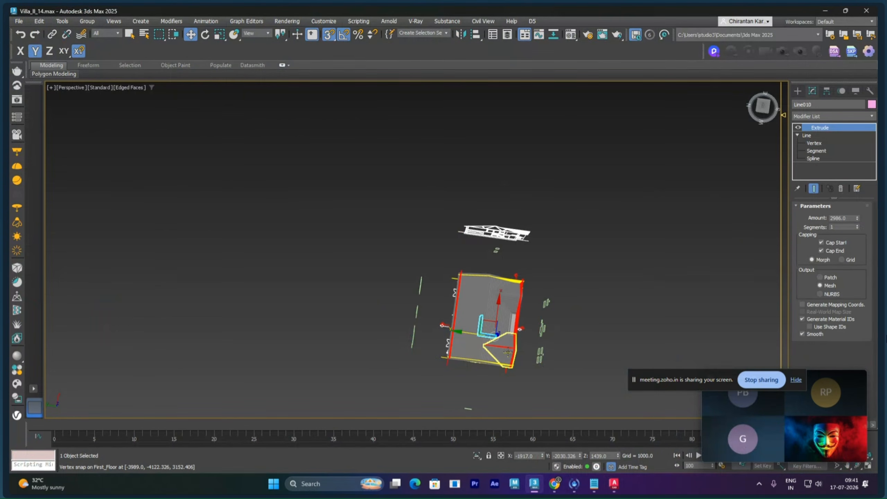
key(t)
scroll(538, 307, down, 4)
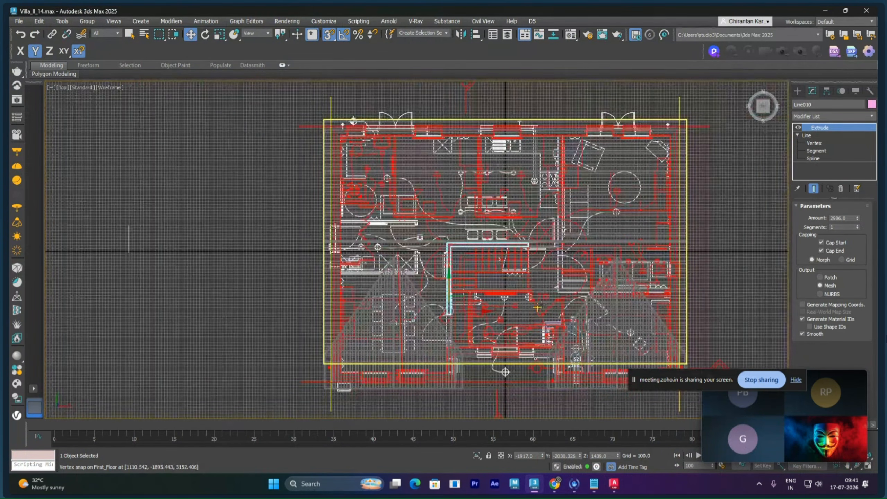
key(p)
alt+middle_drag(578, 301, 593, 265)
scroll(555, 277, up, 10)
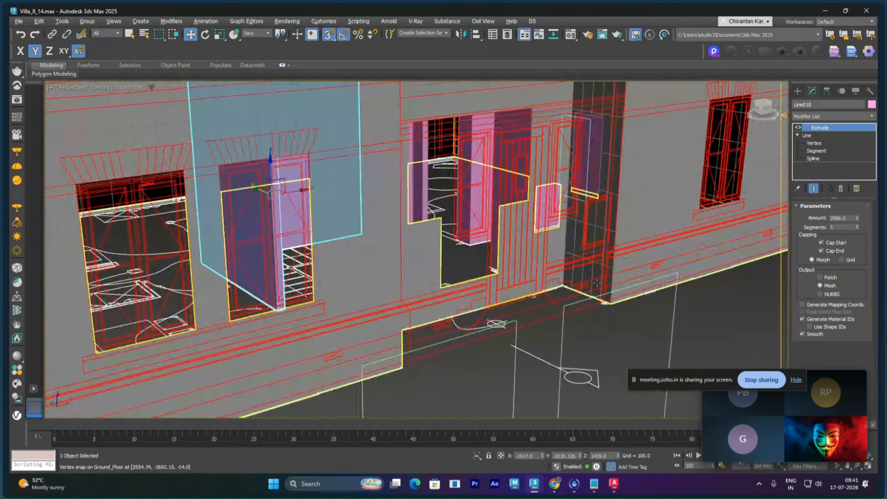
- Select the Ground_Floor plan linework together with the four extruded interior walls and isolate the selection
click(482, 376)
click(577, 382)
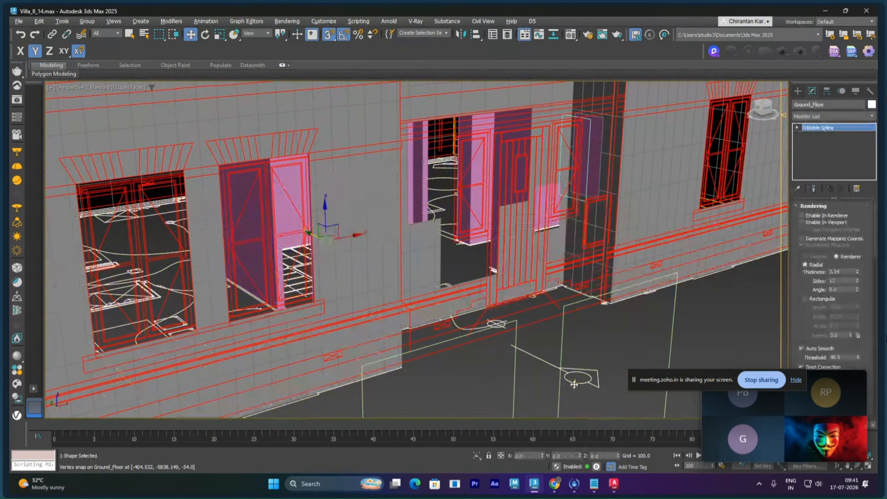
ctrl+click(252, 265)
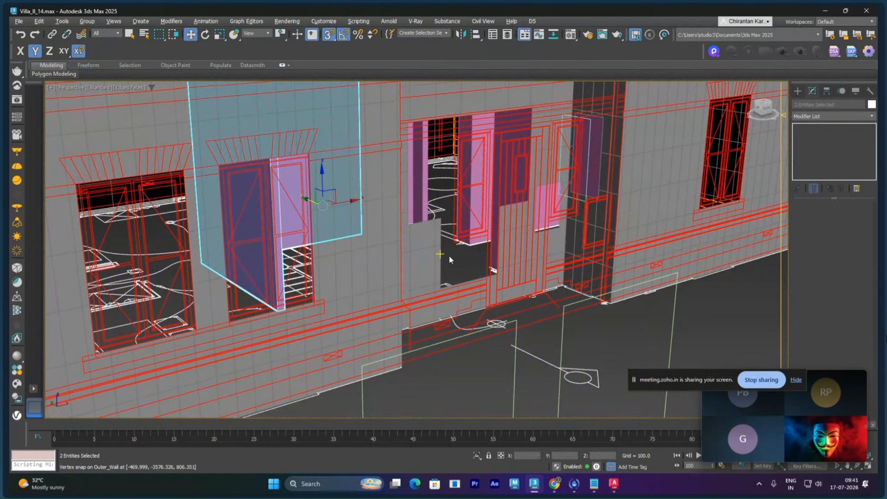
ctrl+click(418, 210)
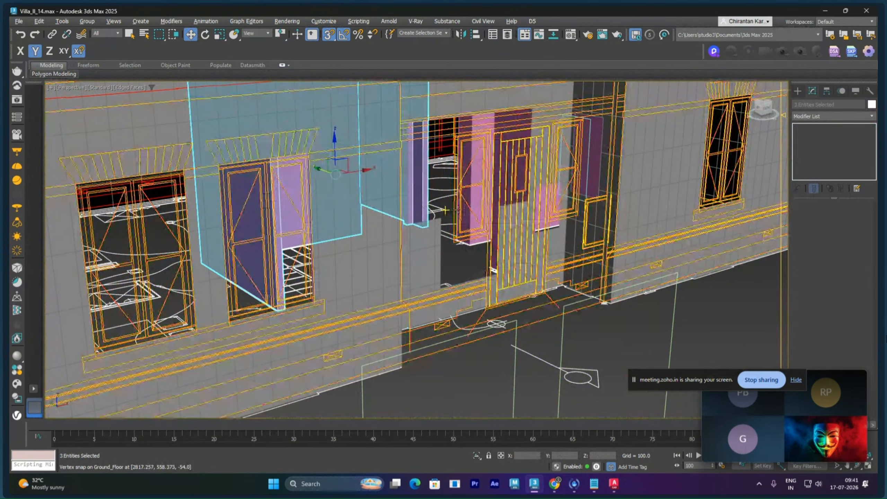
ctrl+click(474, 201)
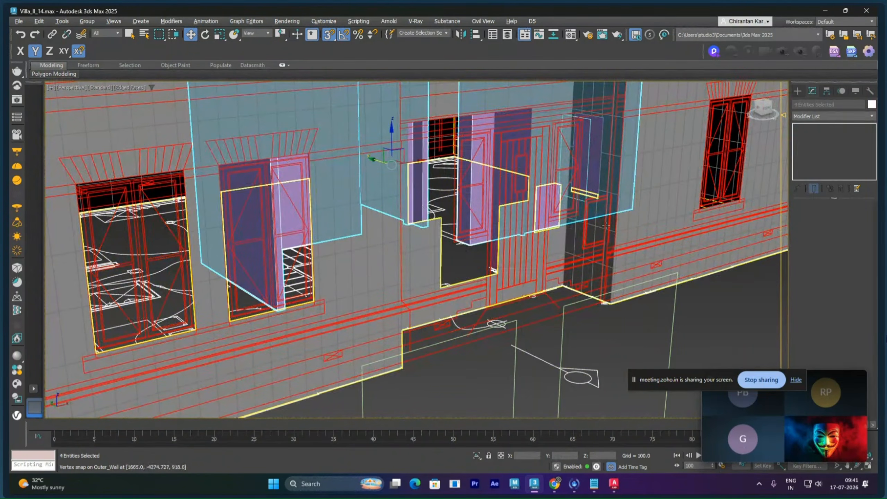
scroll(553, 267, up, 3)
scroll(554, 267, down, 3)
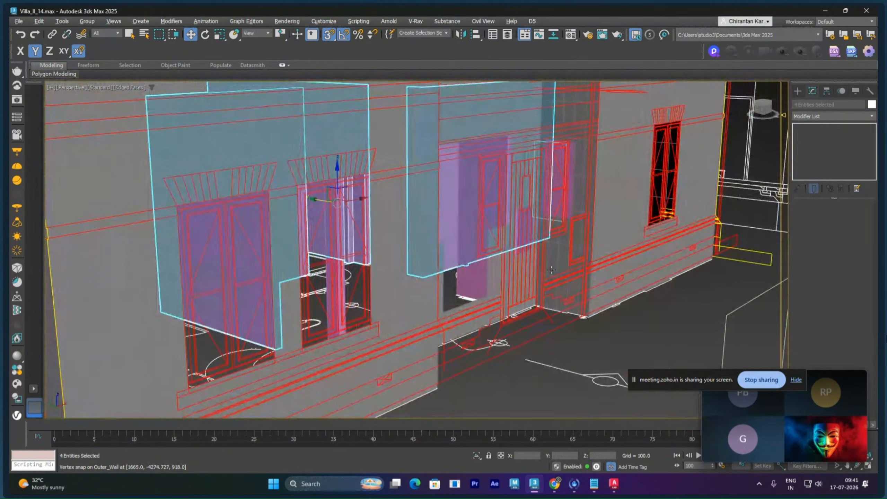
scroll(489, 286, up, 3)
ctrl+click(473, 293)
scroll(474, 293, down, 3)
middle_drag(473, 293, 316, 281)
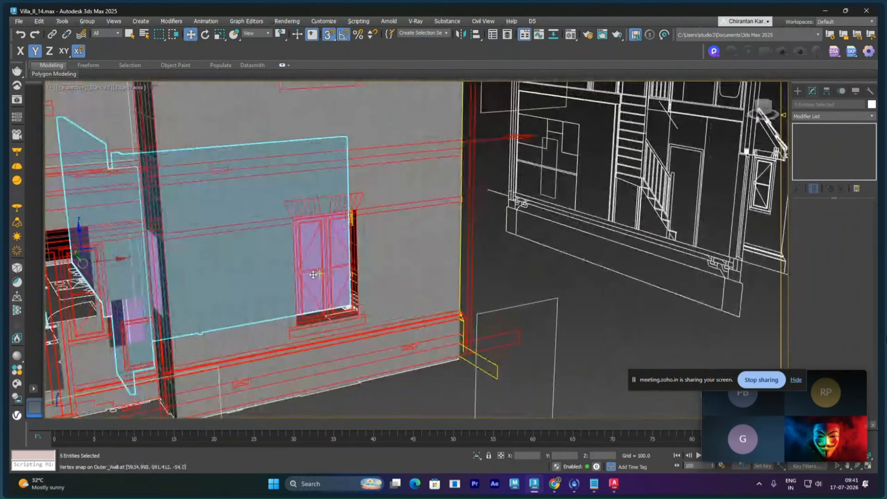
scroll(317, 283, down, 5)
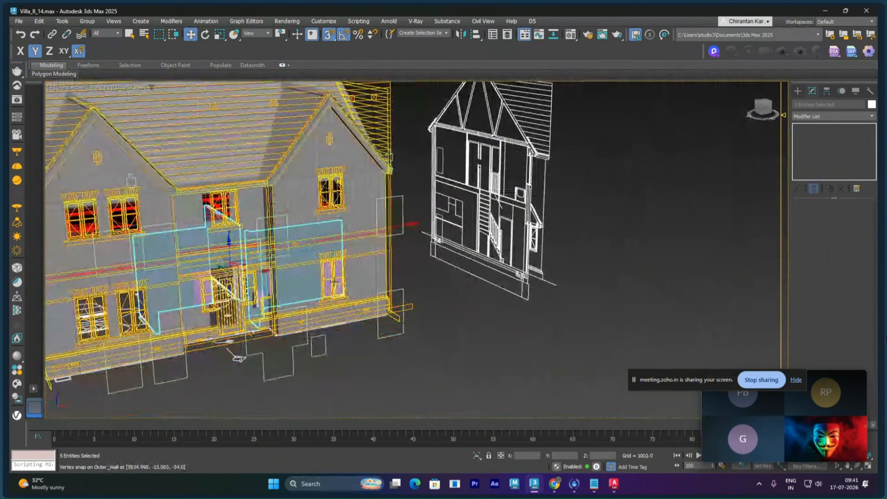
scroll(472, 266, up, 2)
middle_drag(472, 265, 555, 265)
key(alt+q)
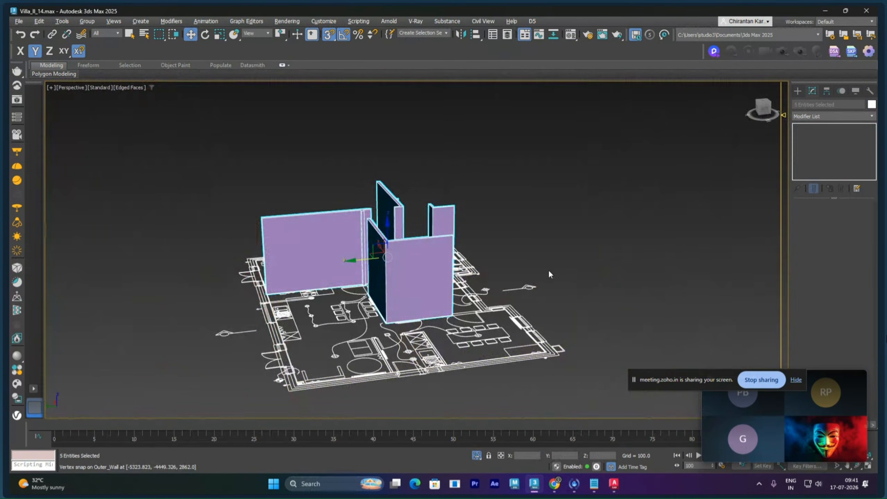
- Copy the L-shaped stair wall straight down in the top view, about 6336 units below the original, as one independent copy
scroll(524, 234, up, 3)
alt+middle_drag(525, 234, 646, 160)
click(499, 271)
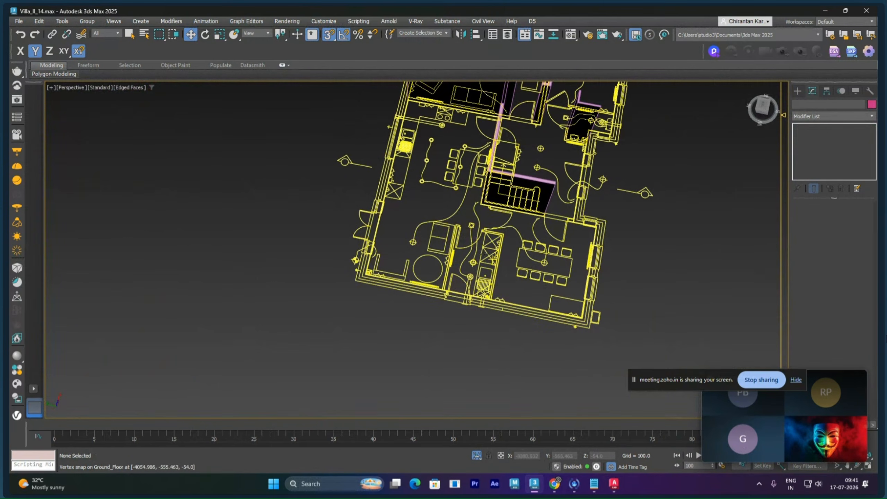
click(517, 187)
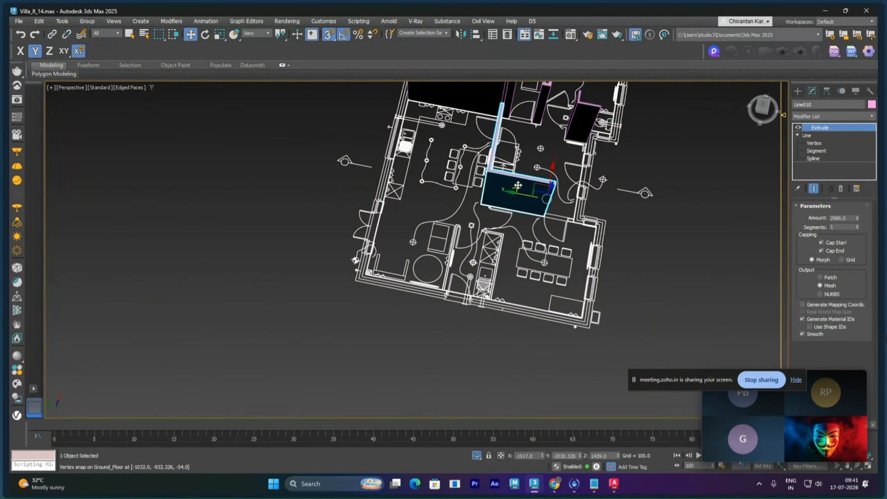
alt+middle_drag(518, 187, 522, 215)
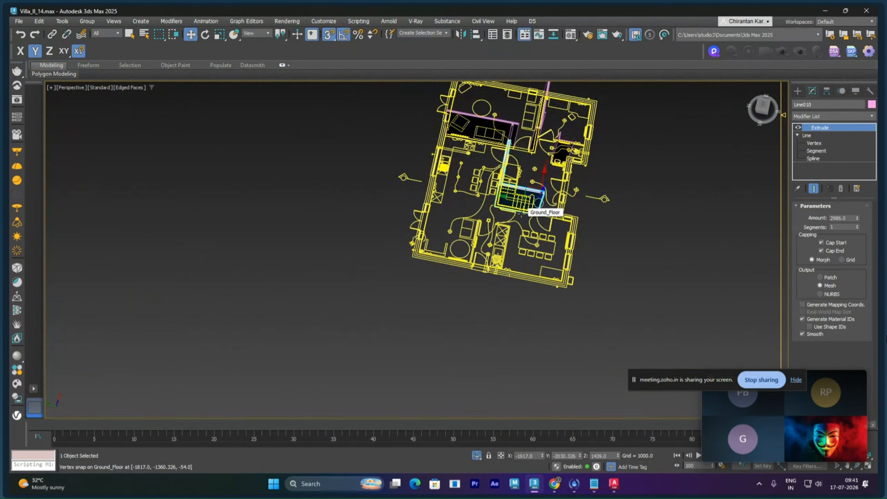
key(t)
scroll(518, 210, down, 2)
middle_drag(517, 210, 485, 172)
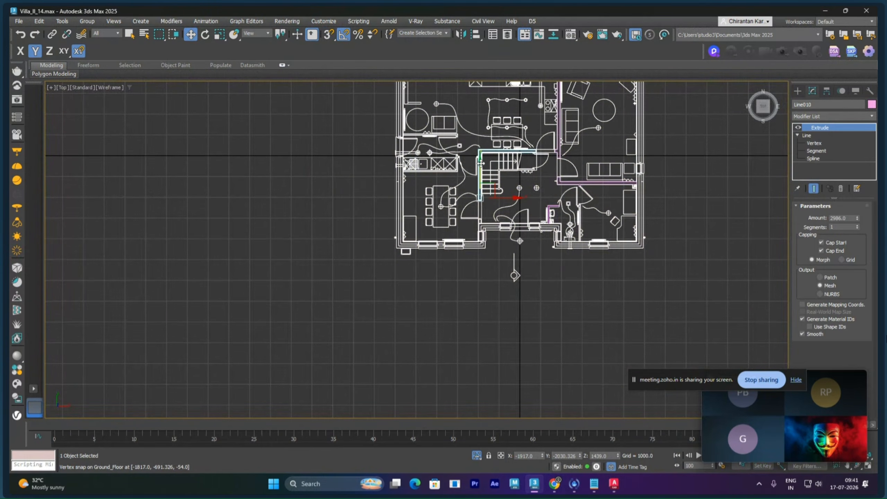
shift+drag(479, 168, 518, 320)
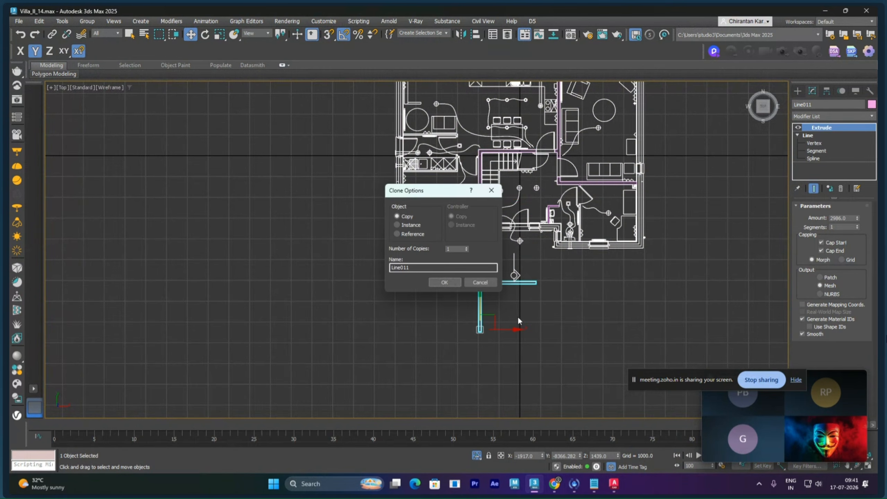
click(458, 285)
- Examine the remaining interior partitions on the ground floor plan around the WC, study, hall, dining room and utility
middle_drag(497, 300, 550, 292)
scroll(551, 293, up, 2)
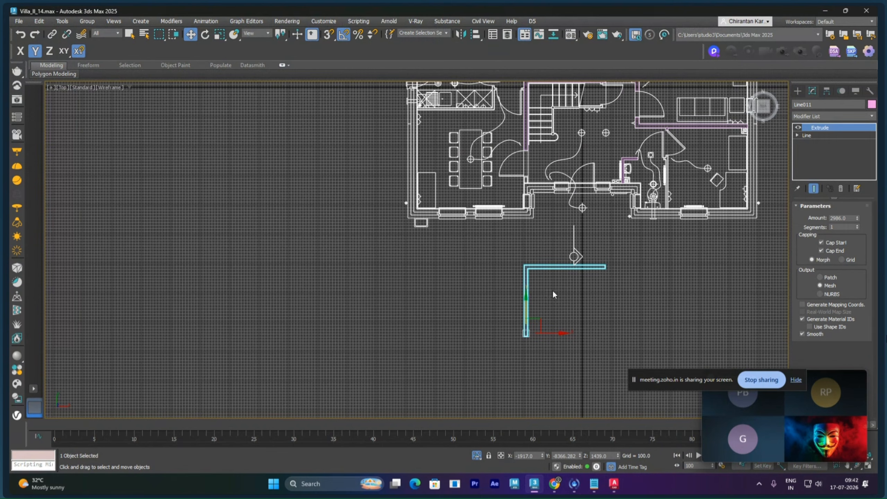
middle_drag(668, 184, 545, 241)
scroll(545, 241, up, 3)
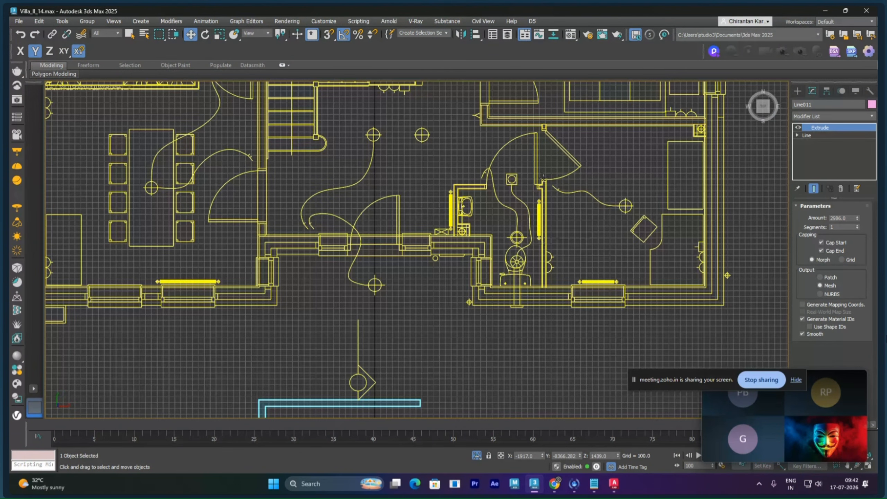
middle_drag(638, 166, 587, 253)
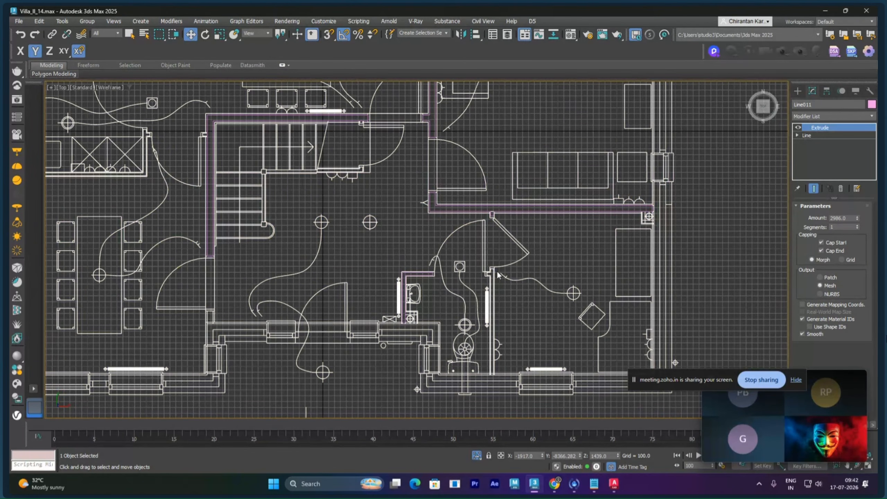
scroll(471, 211, up, 3)
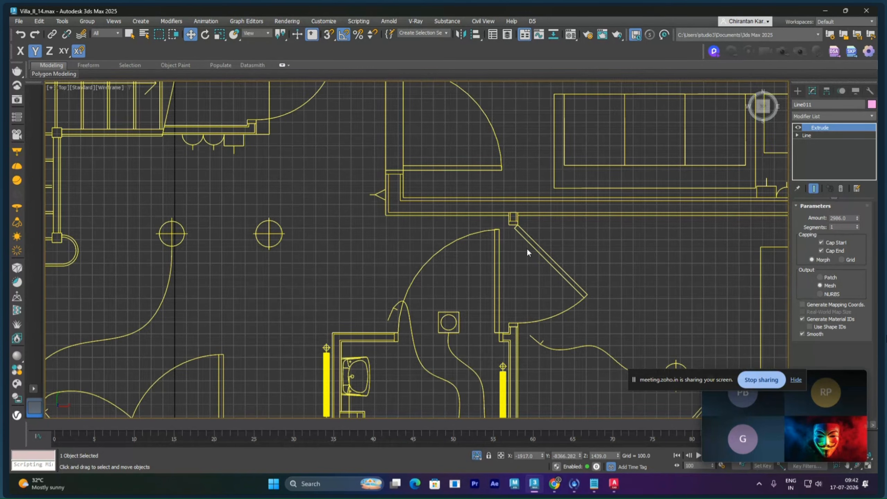
middle_drag(516, 353, 537, 239)
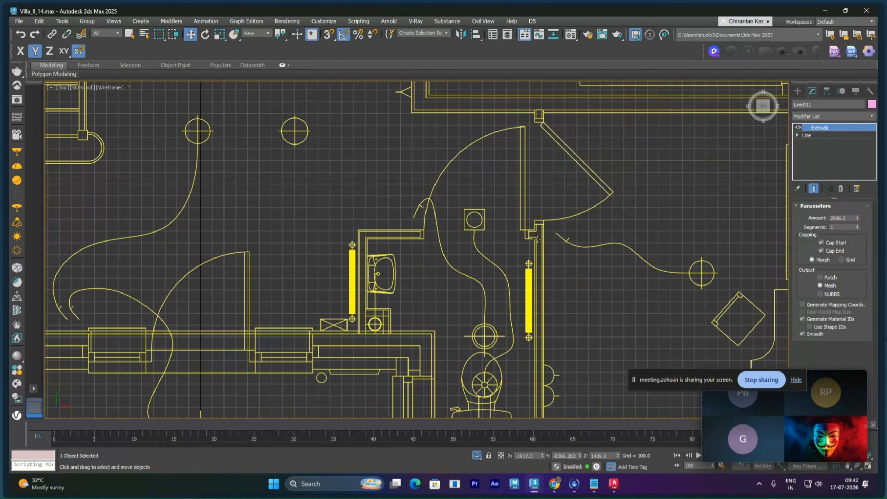
middle_drag(475, 333, 558, 240)
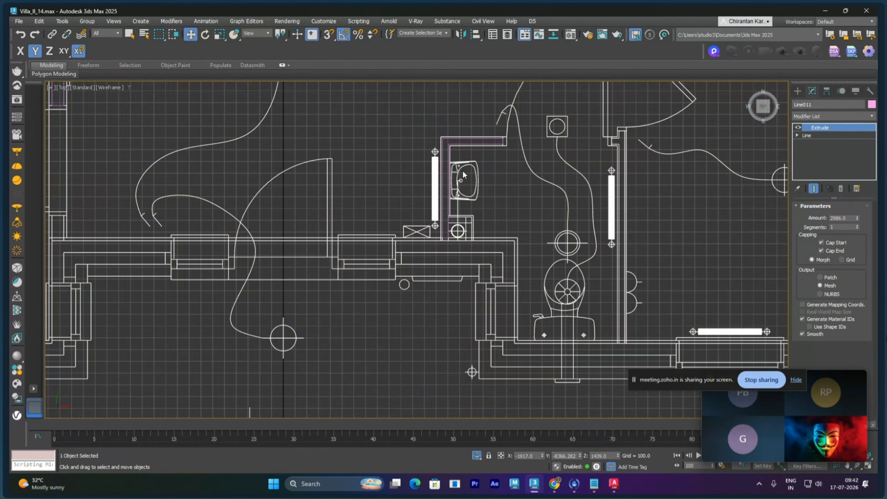
scroll(532, 311, down, 5)
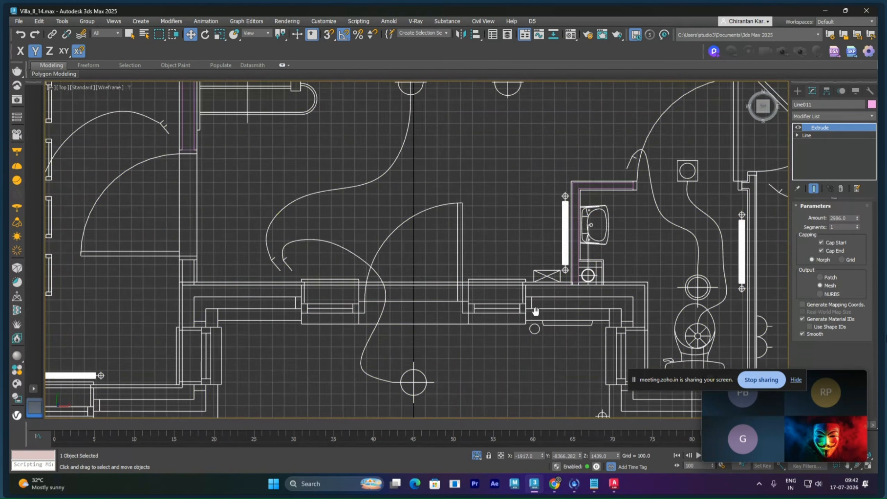
scroll(530, 310, down, 2)
middle_drag(488, 329, 527, 321)
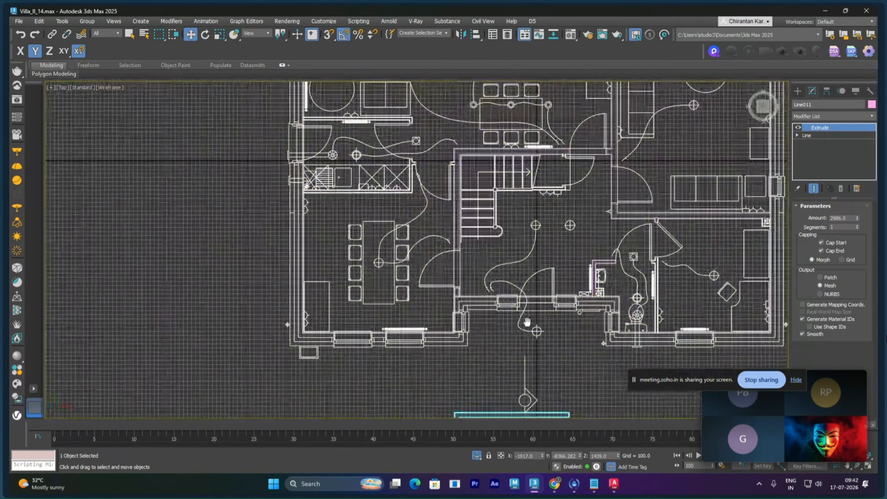
middle_drag(487, 283, 531, 361)
middle_drag(612, 252, 616, 279)
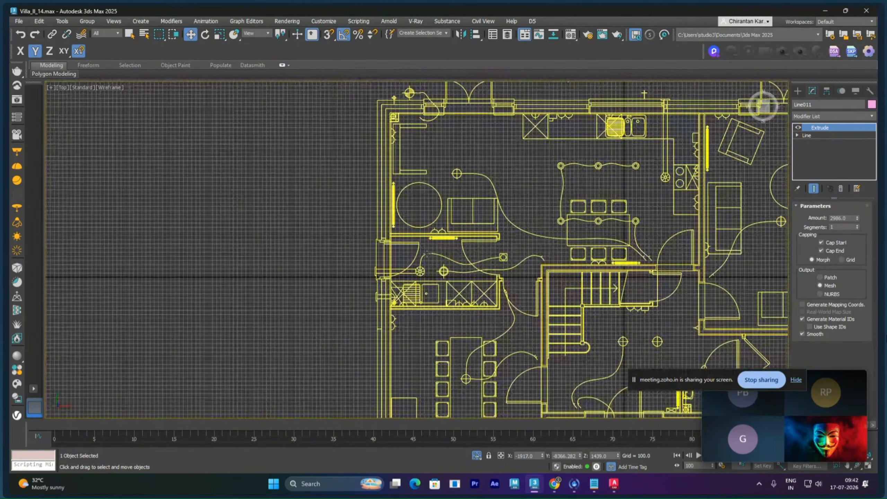
- Move the copied L-shaped wall so its horizontal leg lies over the partition between the family room and the utility
scroll(472, 306, down, 3)
scroll(473, 306, down, 1)
middle_drag(473, 306, 514, 239)
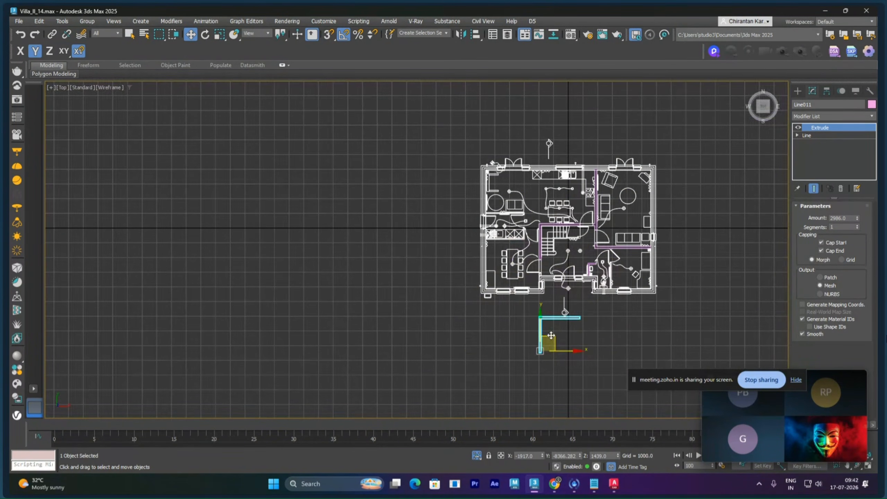
drag(549, 336, 434, 248)
scroll(446, 255, up, 5)
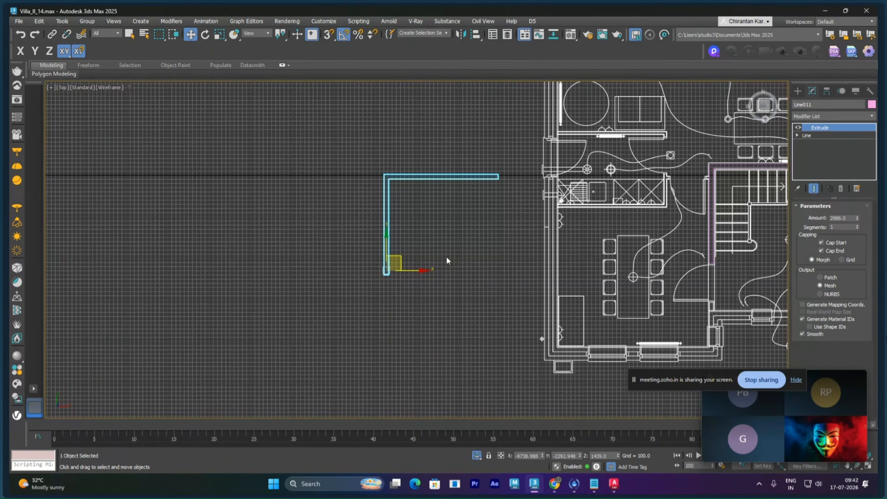
drag(335, 315, 490, 295)
scroll(594, 203, up, 5)
scroll(569, 281, up, 10)
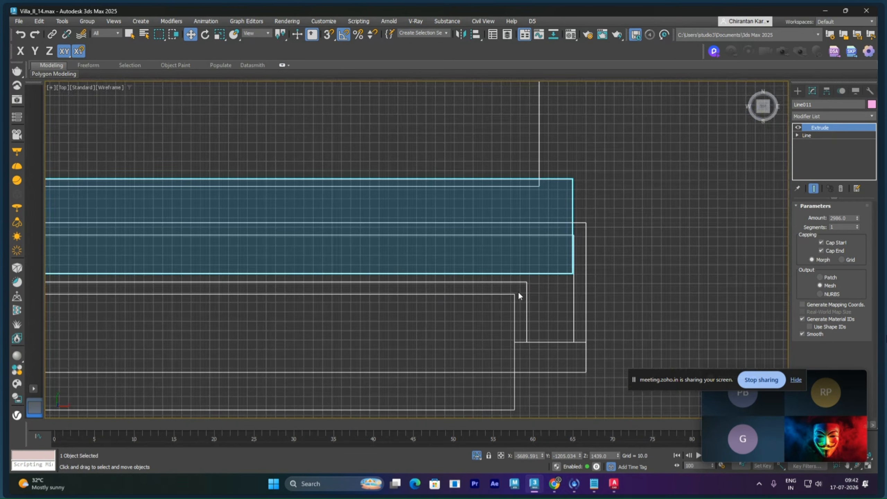
- Snap the four vertices of the copied wall's horizontal leg down along Y so its upper edge lies on the partition's upper line
right_click(532, 269)
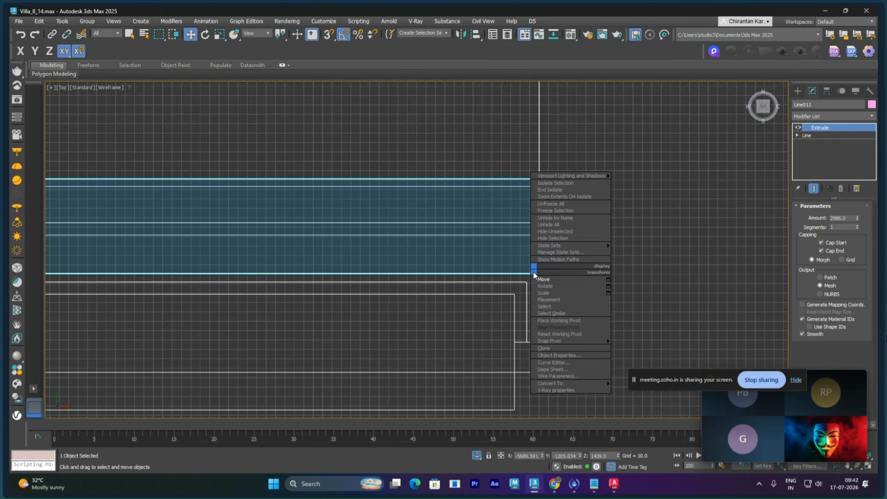
click(797, 136)
click(814, 143)
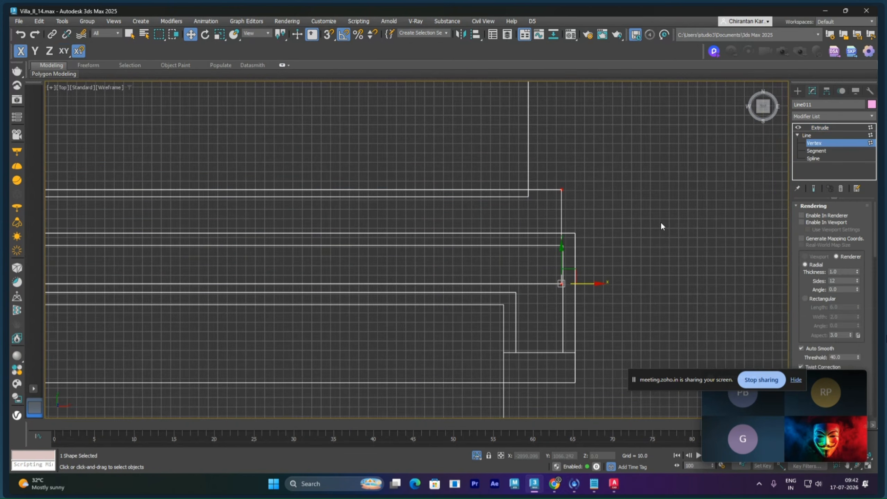
drag(625, 252, 518, 309)
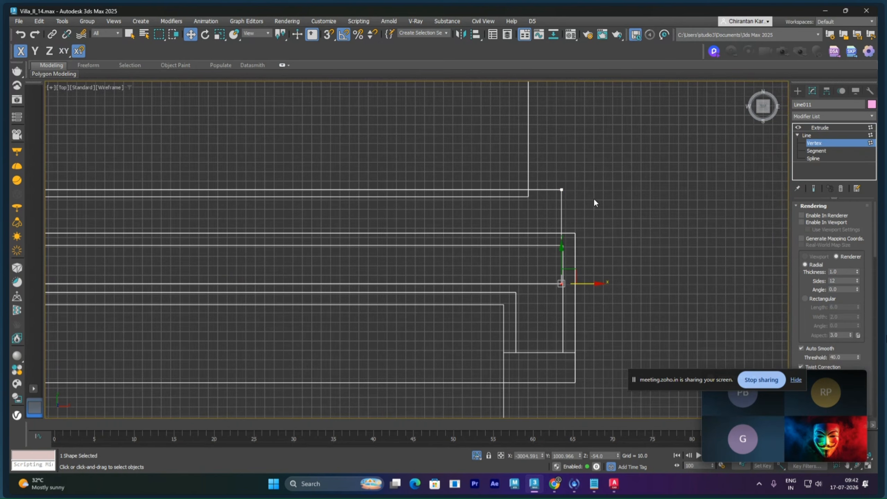
scroll(556, 212, down, 4)
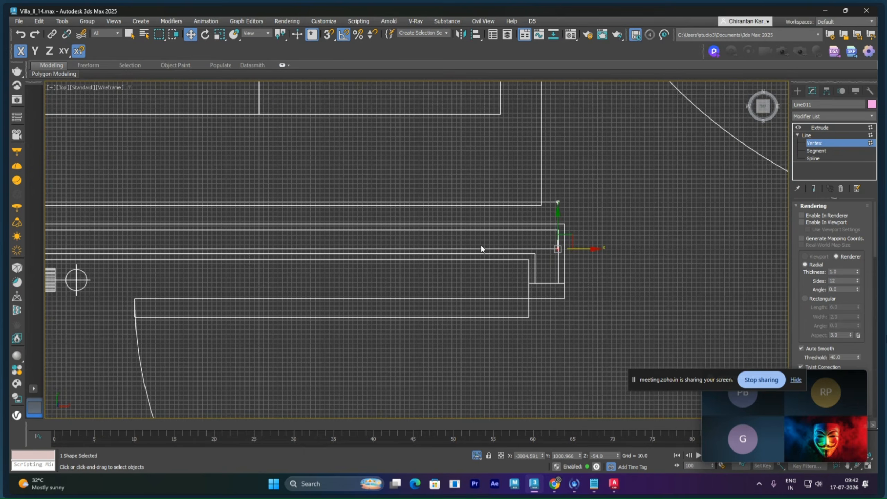
scroll(481, 244, down, 2)
mouse_move(367, 260)
middle_down()
mouse_move(487, 243)
mouse_move(590, 245)
mouse_move(564, 251)
middle_up()
middle_drag(345, 239, 547, 239)
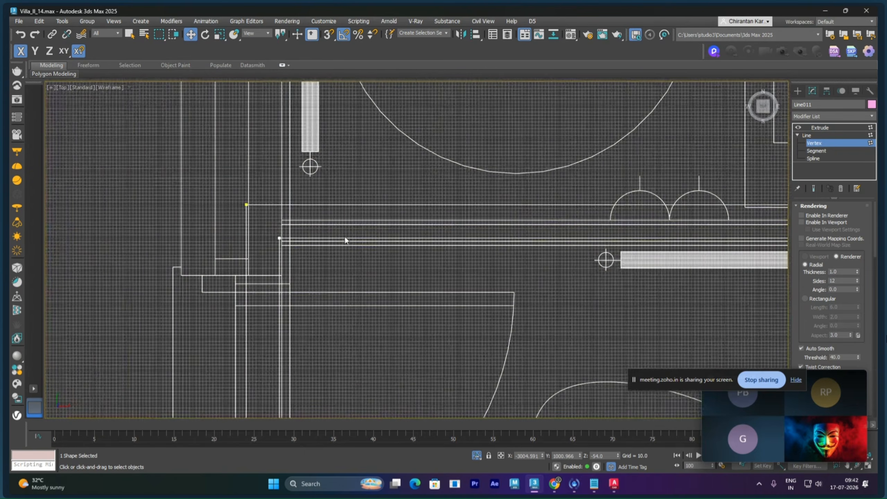
drag(307, 266, 307, 267)
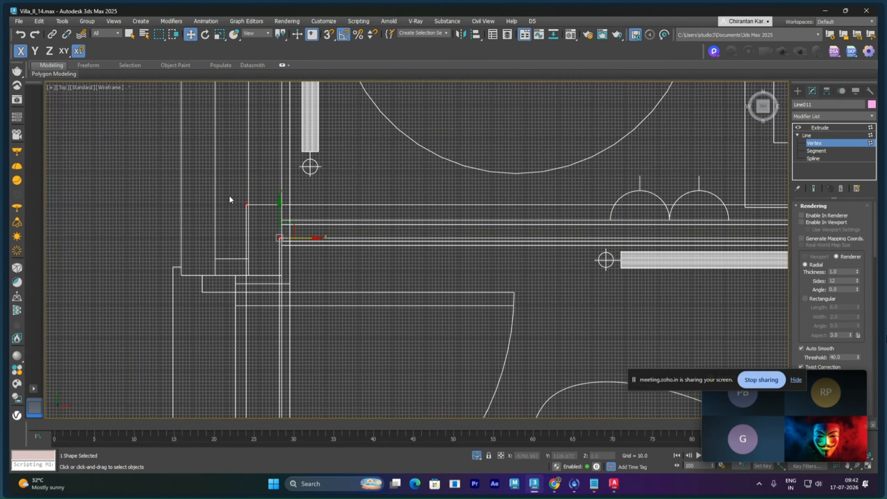
drag(245, 186, 280, 229)
scroll(431, 247, down, 5)
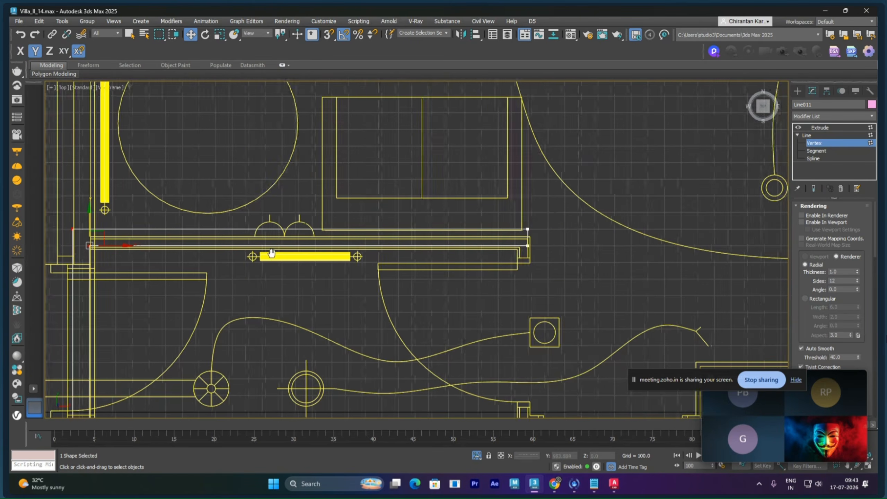
scroll(391, 264, up, 5)
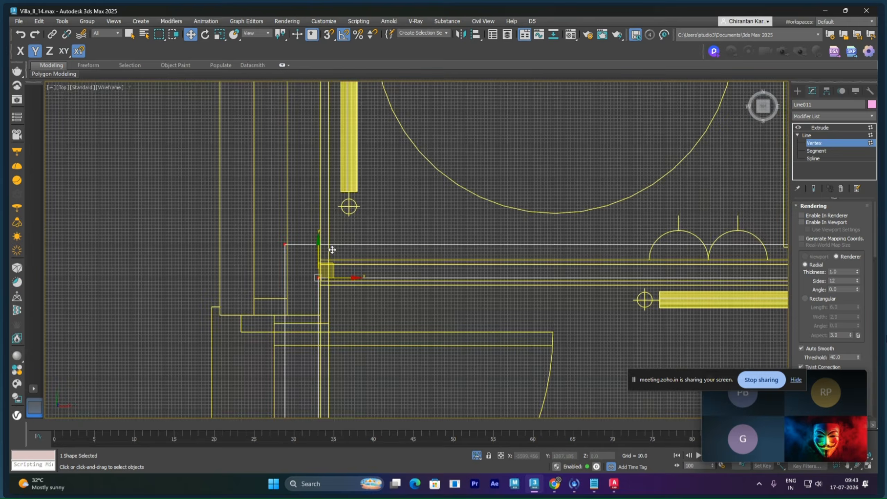
key(s)
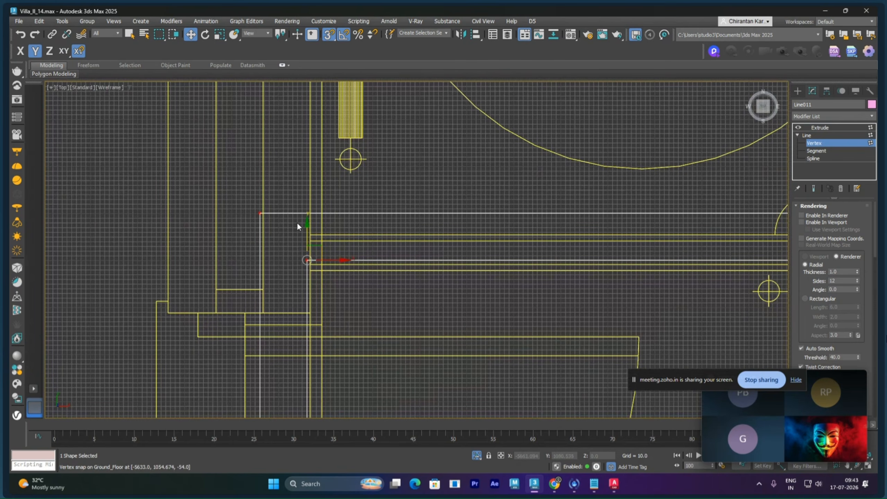
click(260, 213)
drag(263, 209, 312, 241)
click(306, 287)
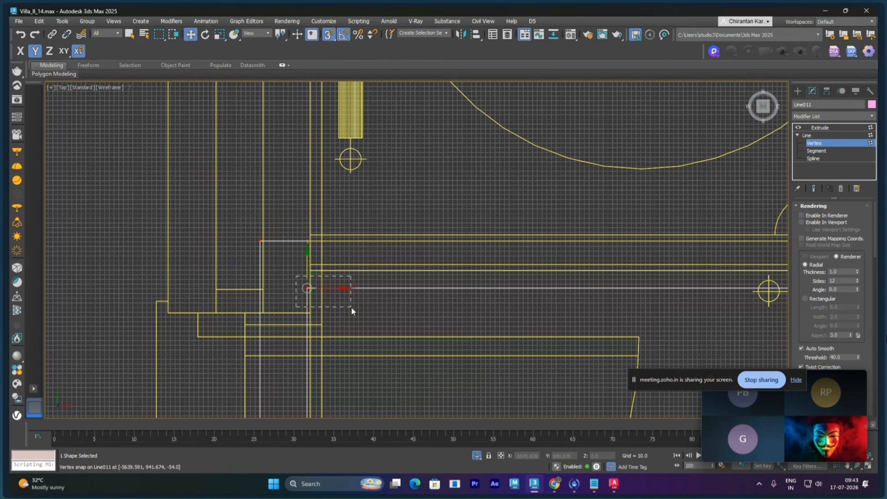
- Snap the horizontal leg's lower edge vertices up along Y onto the partition's lower line to match its thickness
drag(350, 306, 352, 307)
scroll(399, 303, down, 3)
middle_drag(588, 314, 507, 289)
scroll(519, 290, up, 2)
middle_drag(619, 294, 283, 295)
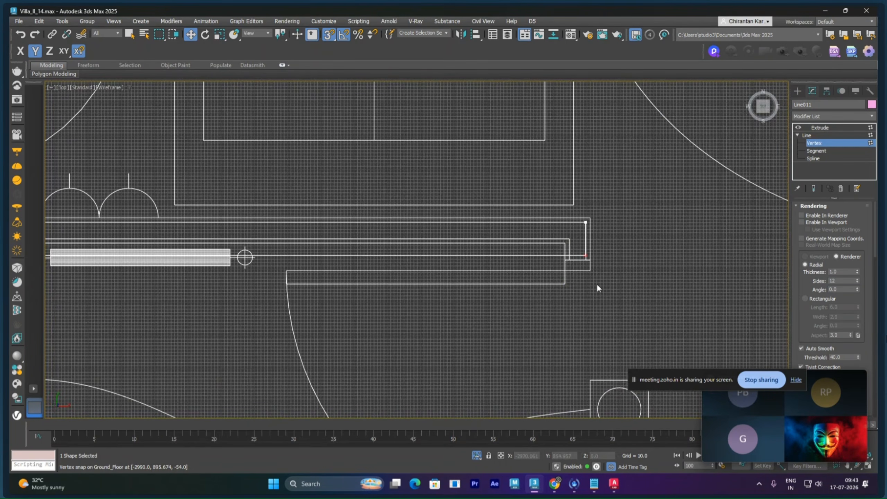
scroll(597, 283, up, 2)
click(580, 283)
drag(582, 267, 581, 245)
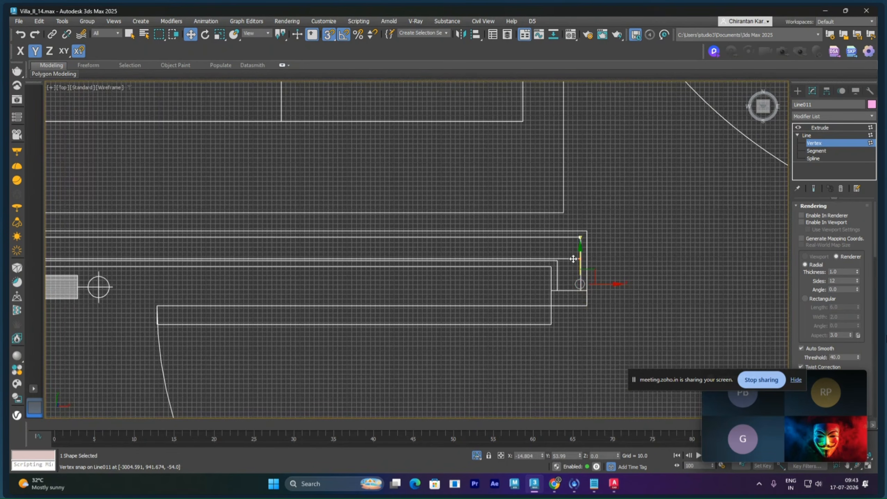
- Snap the wall's right end vertices along X onto the partition's end line beside the utility door
middle_drag(592, 280, 609, 261)
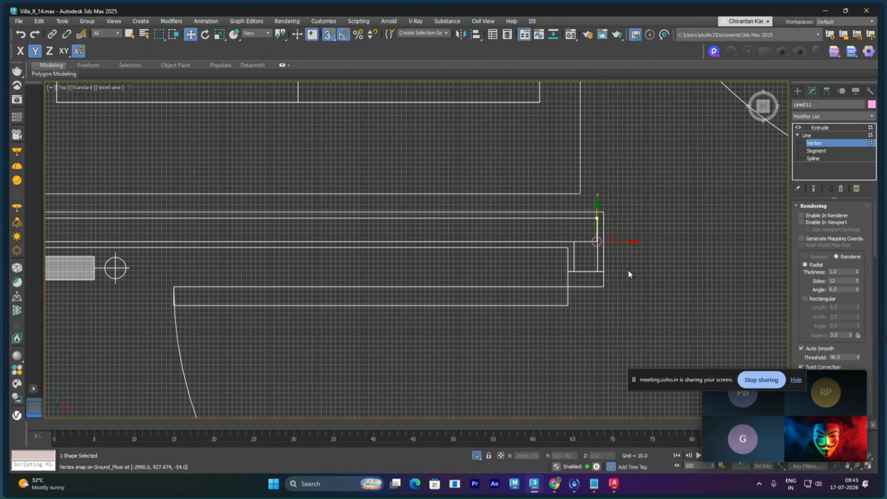
scroll(602, 247, up, 5)
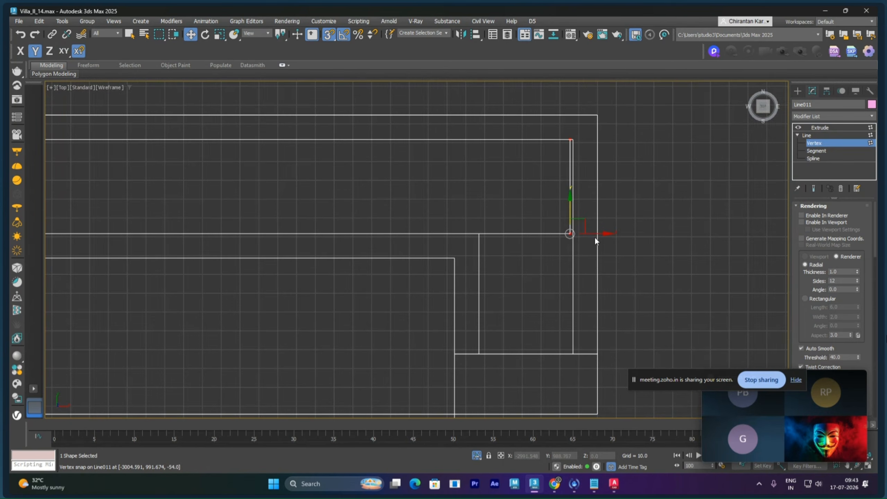
key(F5)
scroll(531, 290, down, 5)
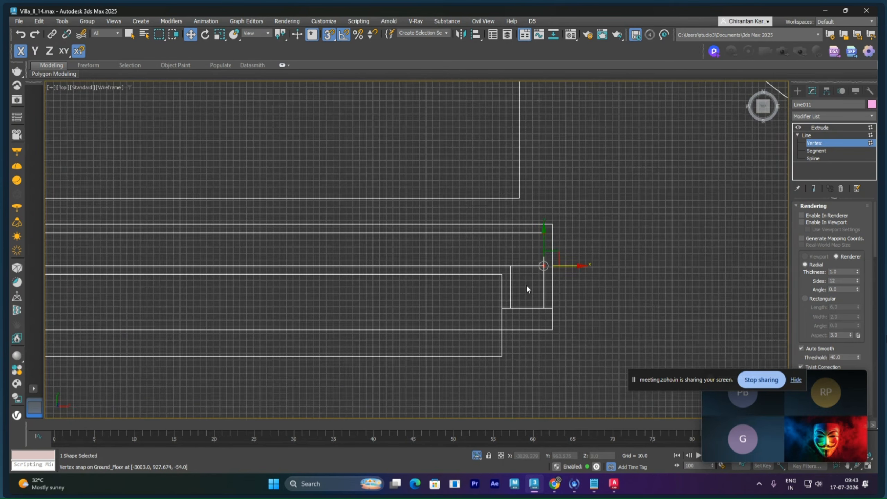
- Delete the two vertices at the lower end of the copied wall's vertical leg
middle_drag(94, 299, 626, 255)
middle_drag(190, 280, 321, 260)
drag(328, 231, 341, 234)
scroll(341, 235, down, 3)
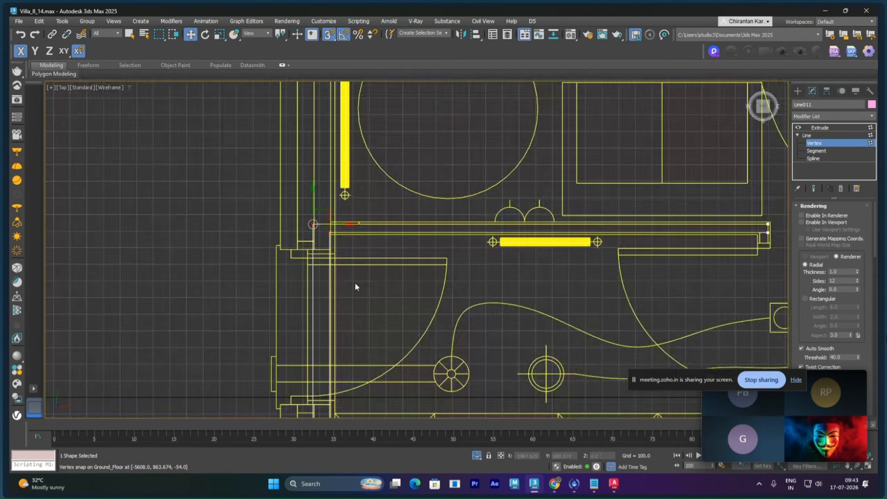
middle_drag(344, 295, 337, 106)
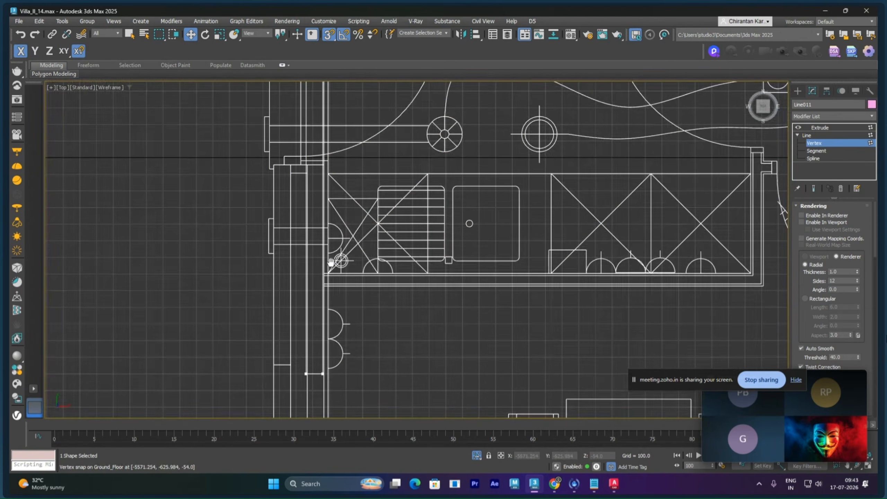
middle_drag(332, 237, 344, 143)
drag(362, 252, 299, 308)
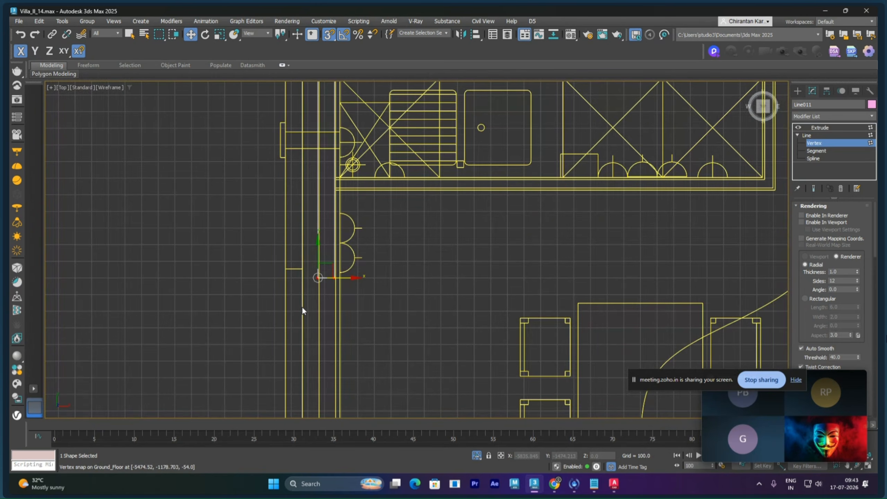
key(Delete)
- Snap the wall's left end vertices along X onto the outer wall line where the partition starts
scroll(332, 199, down, 3)
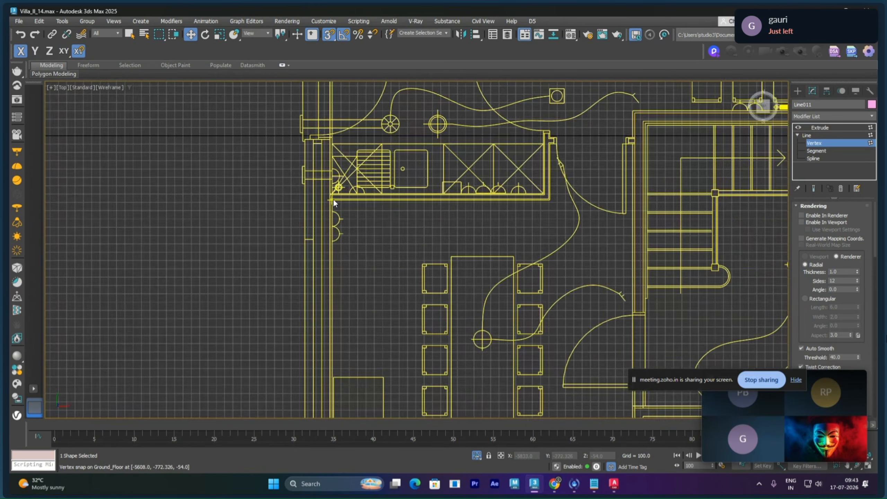
middle_drag(333, 199, 355, 313)
scroll(332, 247, up, 5)
middle_drag(331, 249, 316, 276)
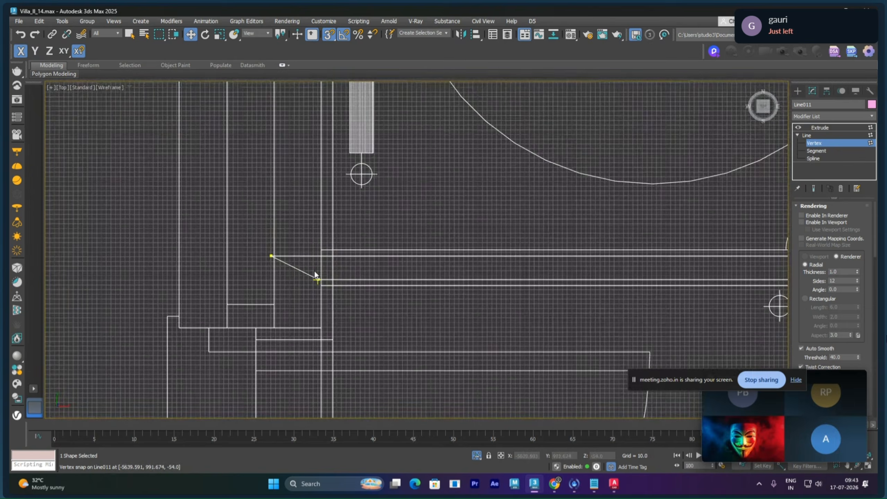
drag(293, 264, 318, 282)
scroll(339, 292, up, 3)
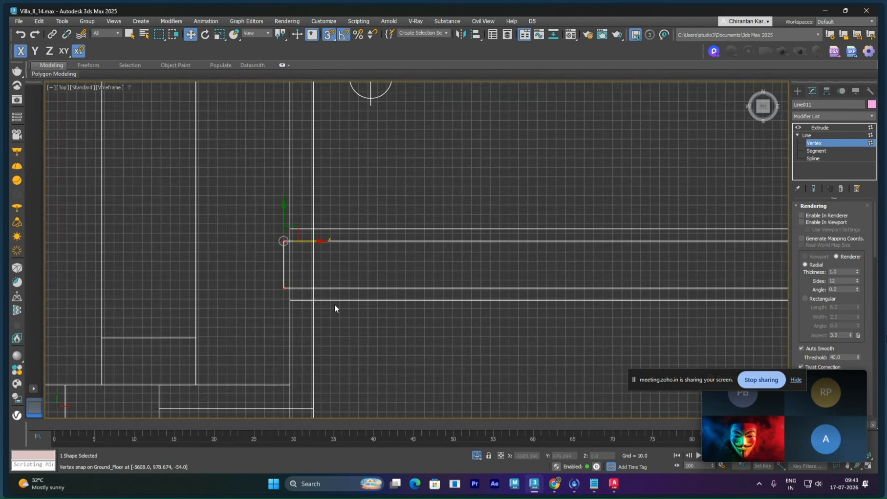
drag(307, 246, 318, 287)
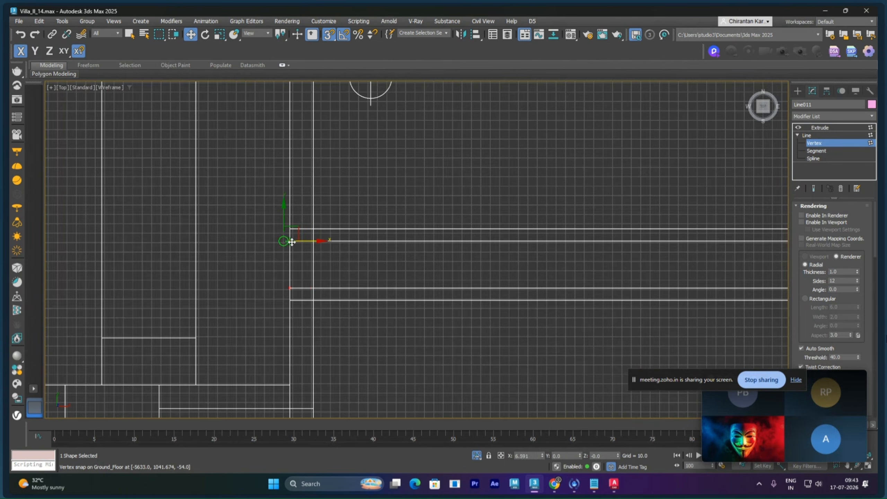
- Refine the wall outline with two new vertices on its lower edge near the right end
scroll(455, 324, down, 6)
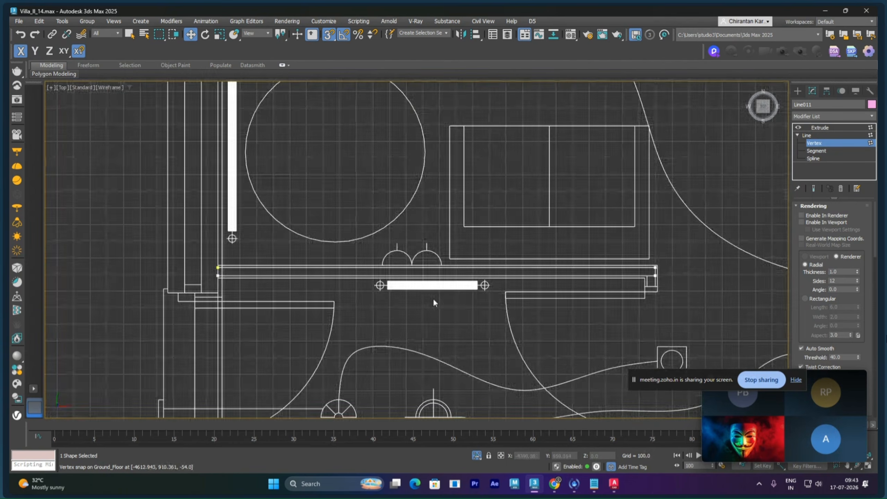
scroll(590, 285, up, 6)
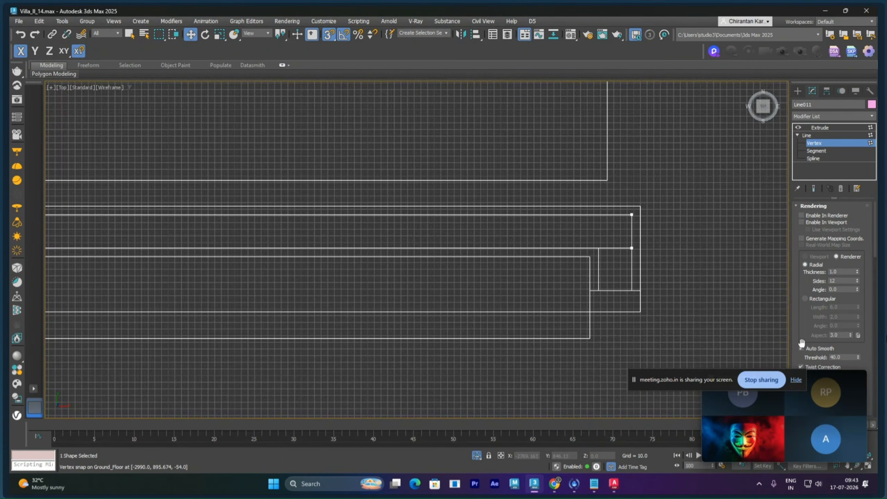
scroll(802, 332, down, 10)
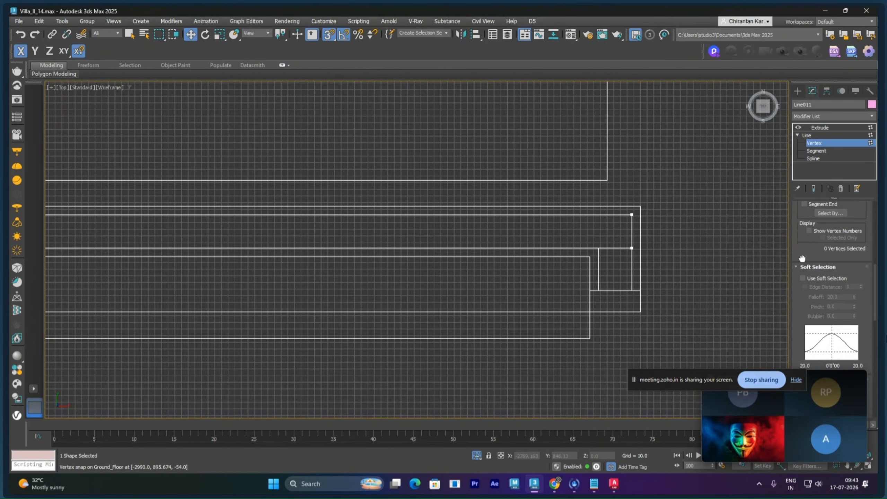
scroll(802, 250, down, 5)
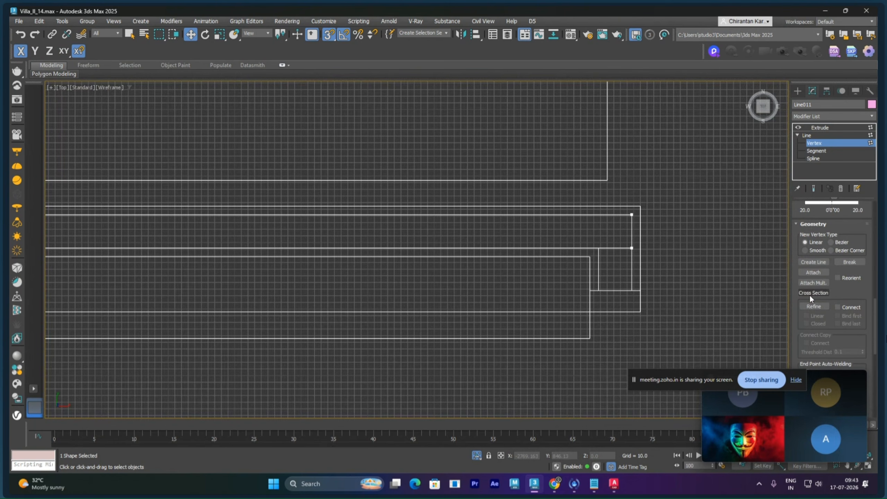
click(810, 307)
click(464, 248)
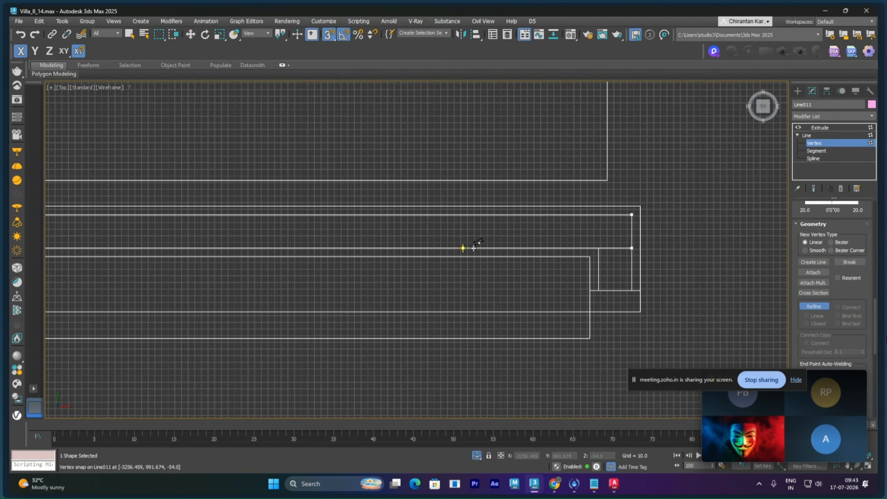
click(542, 248)
right_click(543, 254)
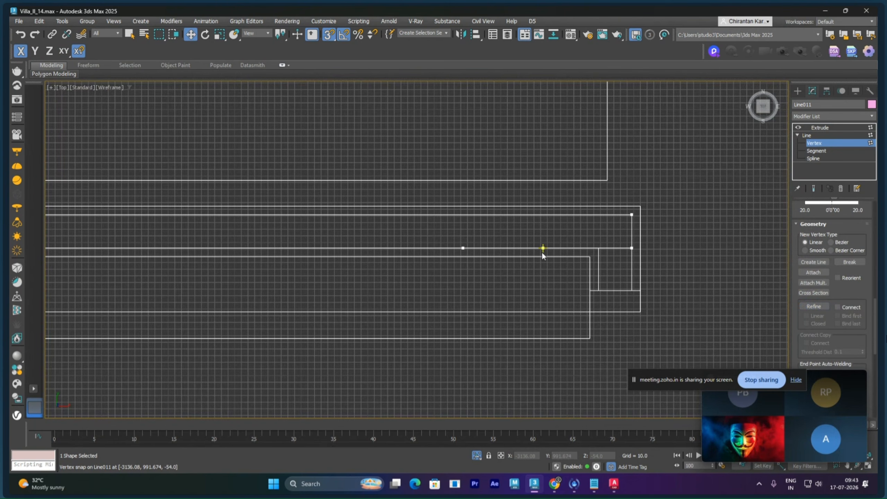
- Snap the new vertices and the lower right corner onto the plan linework to form the short downward return at the door
click(543, 248)
drag(564, 249, 676, 263)
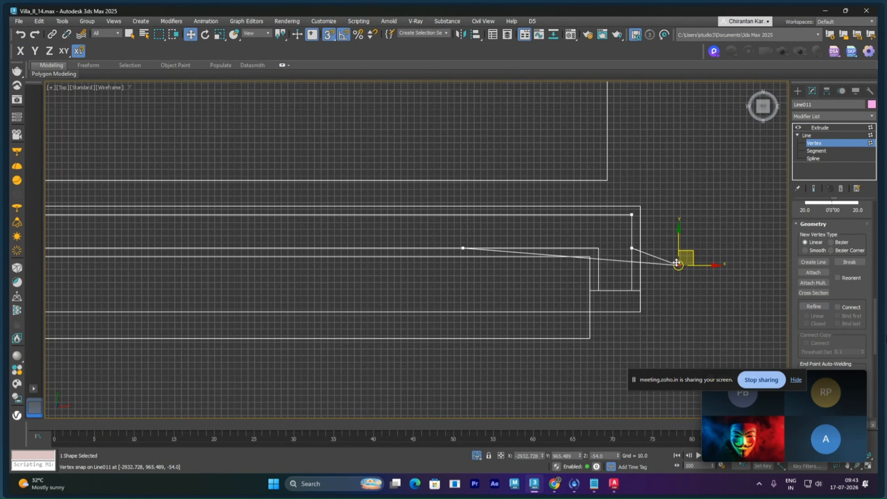
key(ctrl+z)
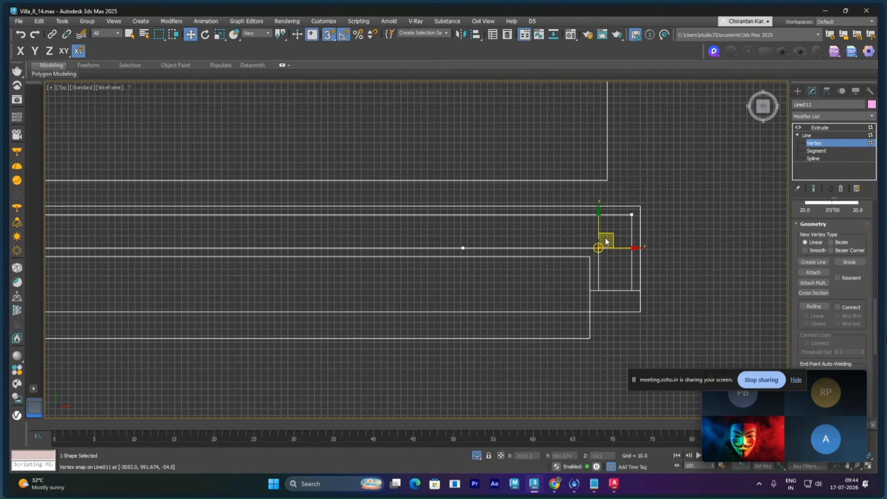
drag(598, 228, 603, 287)
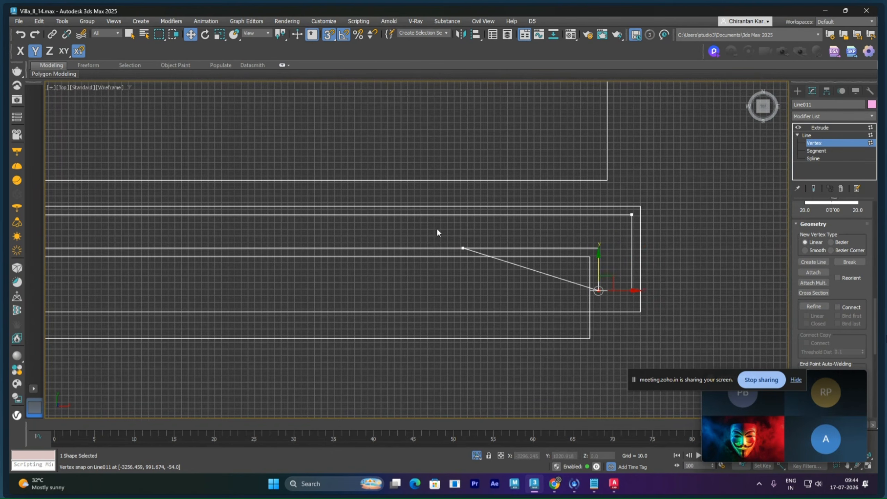
click(463, 248)
drag(489, 247, 598, 249)
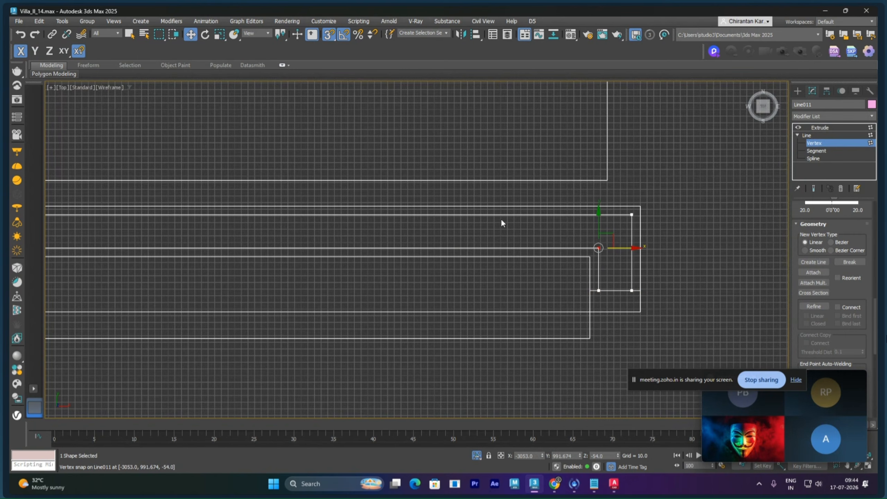
- Leave vertex editing and return to the wall's Extrude modifier
scroll(595, 255, down, 5)
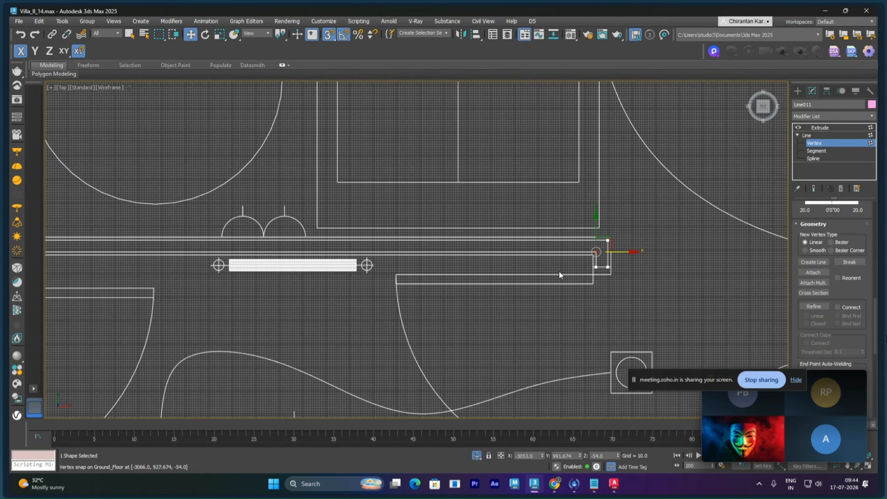
scroll(559, 270, down, 5)
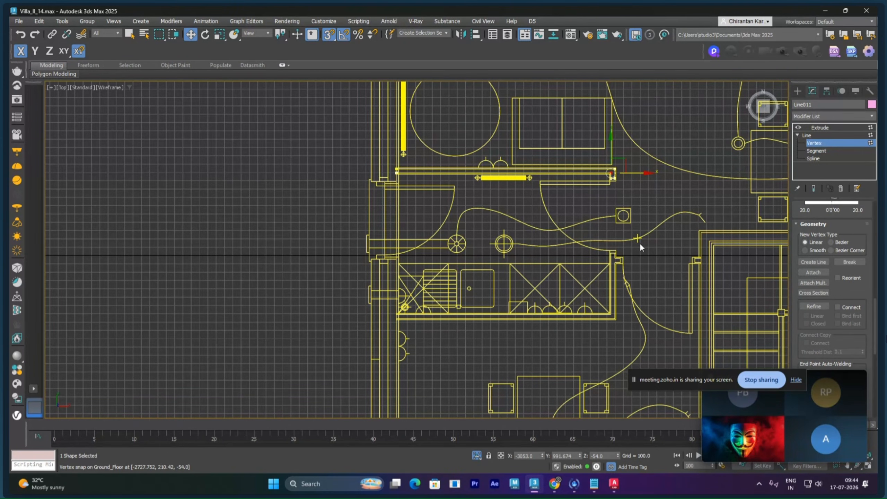
click(814, 128)
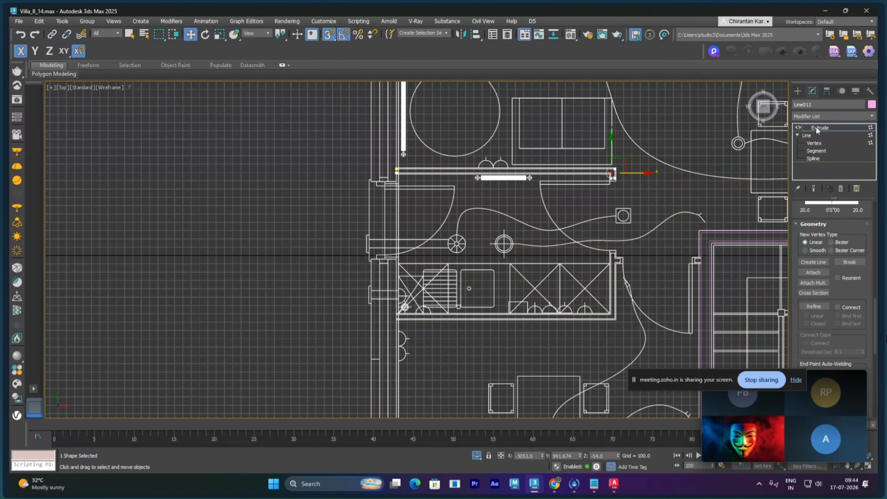
- Center the reshaped partition wall's pivot on the object and stop pivot editing
click(827, 91)
click(832, 154)
click(832, 202)
click(832, 154)
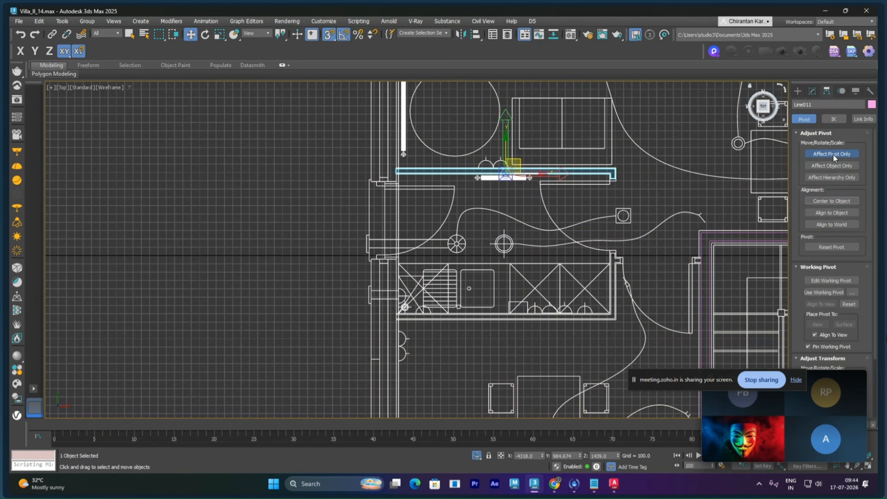
- Copy the partition wall down along Y to the kitchen's lower wall and snap its upper edge onto the plan line
key(s)
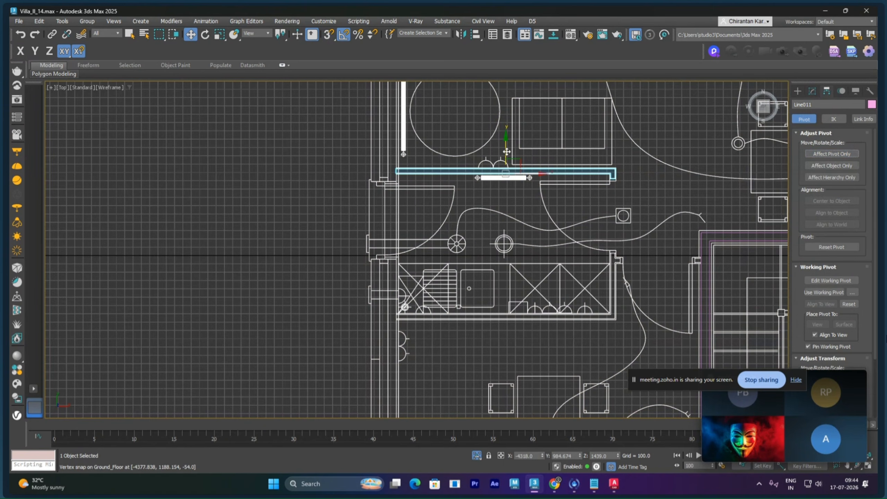
shift+drag(506, 150, 503, 304)
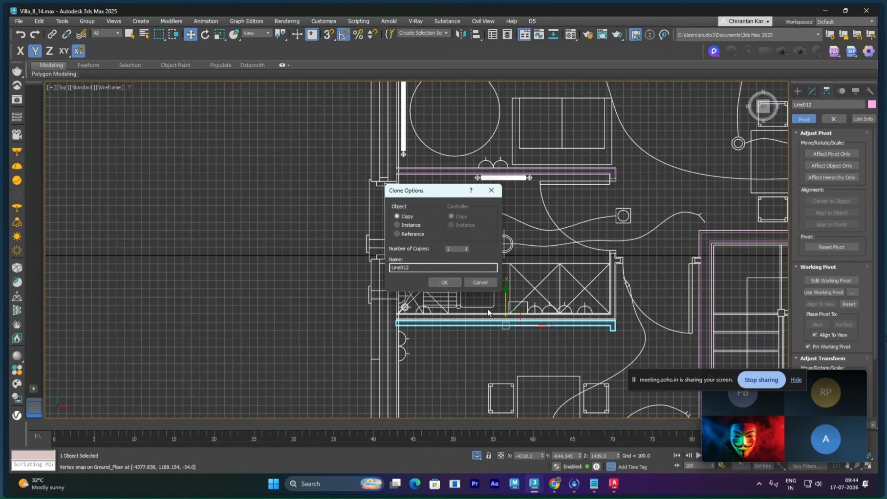
click(447, 285)
scroll(408, 348, up, 4)
scroll(413, 312, up, 6)
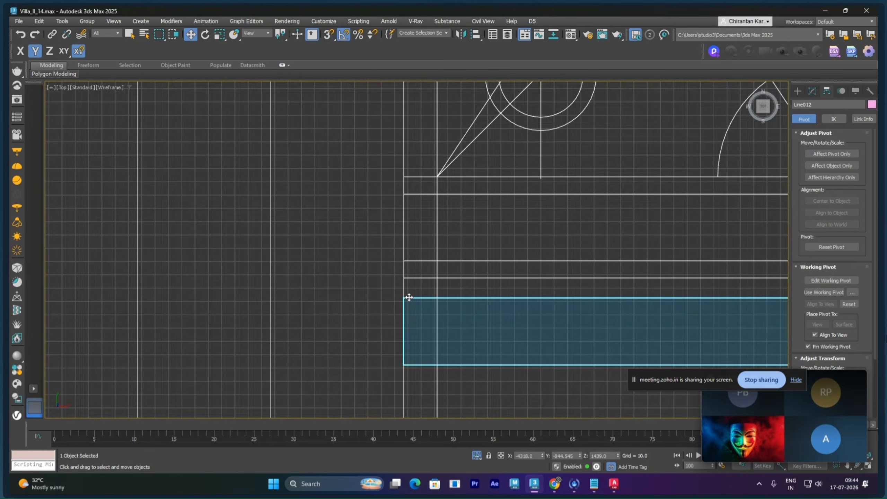
key(s)
drag(409, 298, 408, 196)
- Delete the two lower vertices of the copy's short return and snap the remaining vertex along X into a square right end
scroll(636, 285, down, 5)
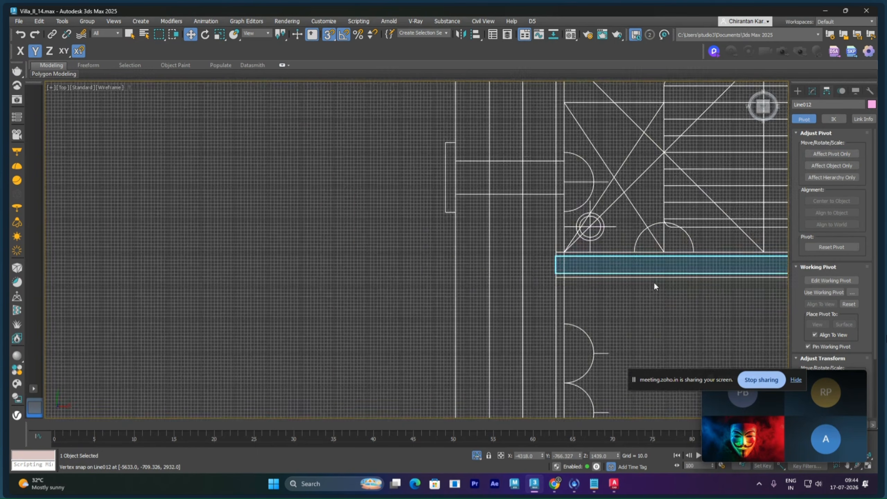
middle_drag(654, 282, 577, 301)
scroll(576, 278, up, 2)
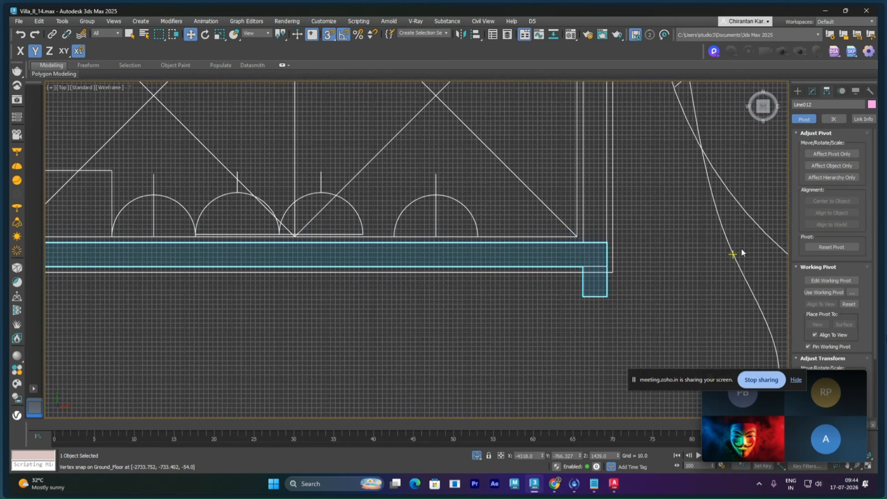
click(813, 91)
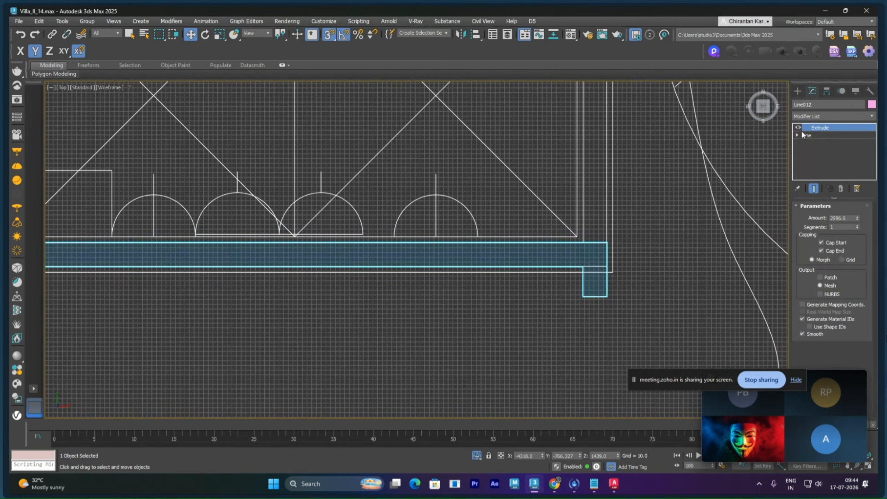
click(810, 143)
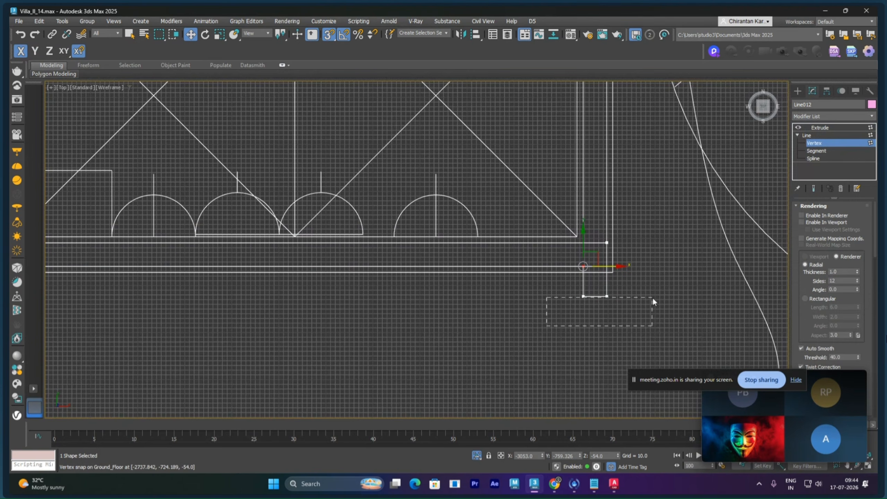
drag(654, 300, 654, 300)
key(Delete)
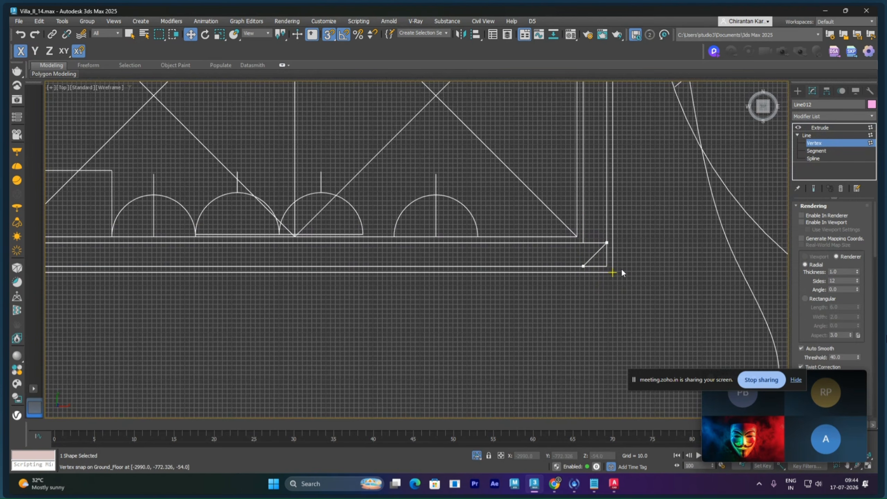
click(583, 266)
drag(583, 266, 607, 266)
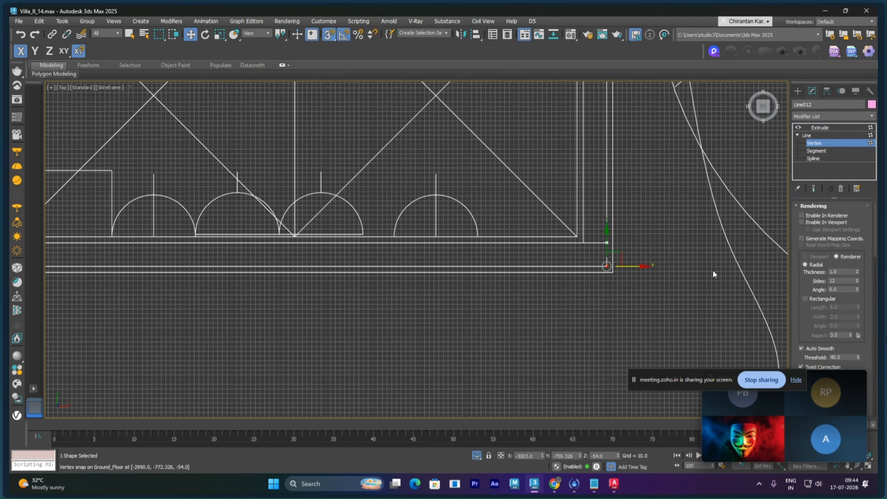
- Refine the copied wall's outline with two new vertices on its upper edge near the right end
scroll(796, 304, down, 10)
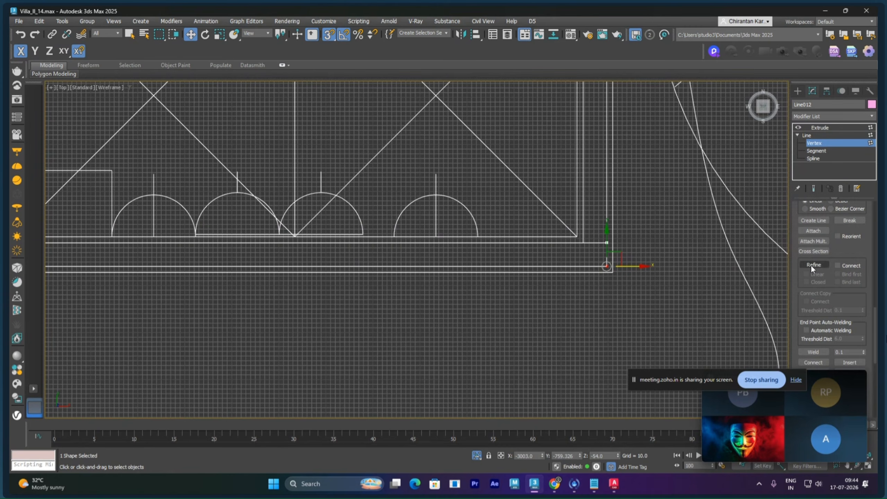
click(811, 265)
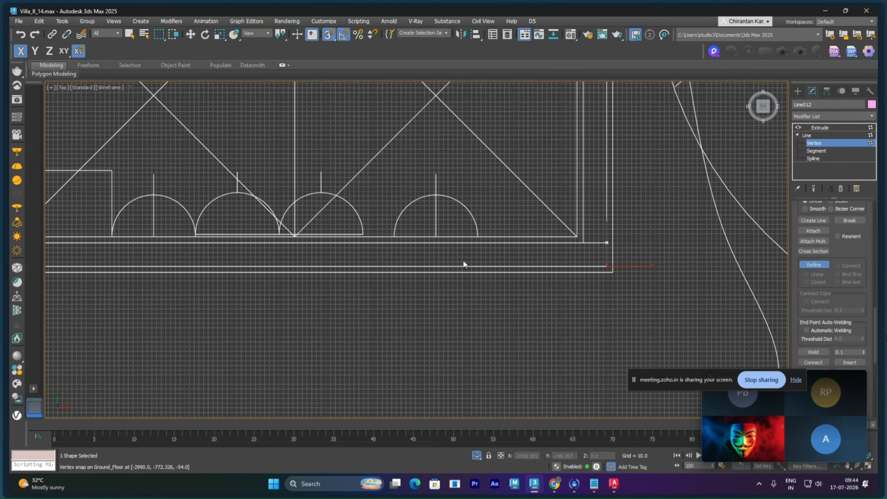
click(411, 243)
click(493, 243)
right_click(508, 245)
- Snap the right one of the new vertices along X onto the inner face line of the kitchen's vertical wall
key(w)
drag(489, 240, 530, 262)
middle_drag(532, 257, 520, 280)
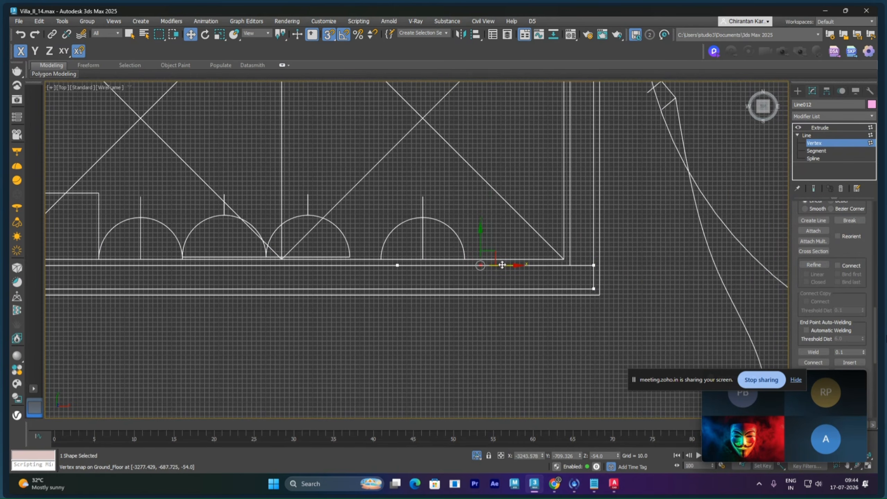
drag(502, 264, 570, 265)
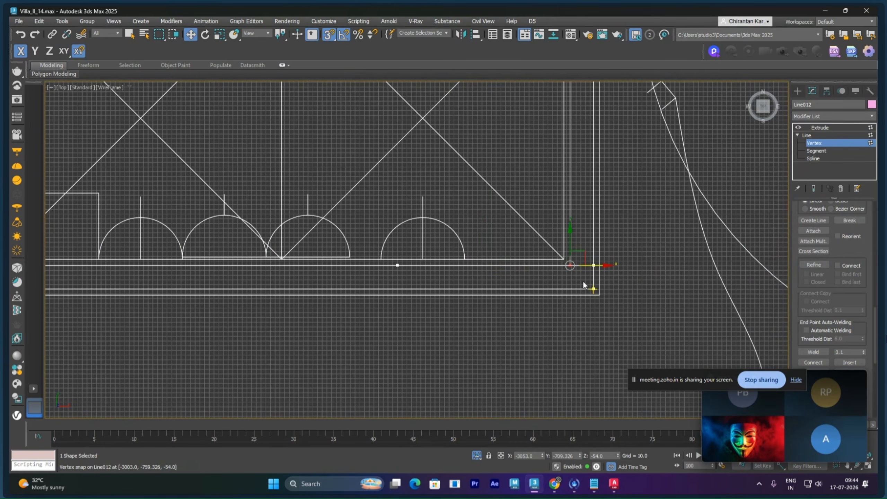
- Raise the upper corner vertices along Y and snap them to the plan's wall end at the door opening
scroll(584, 285, down, 3)
middle_drag(598, 281, 598, 299)
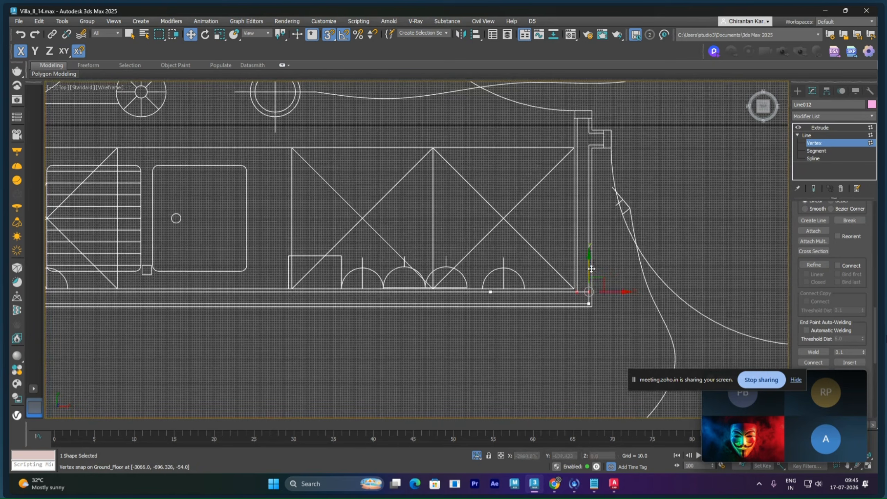
drag(590, 269, 593, 145)
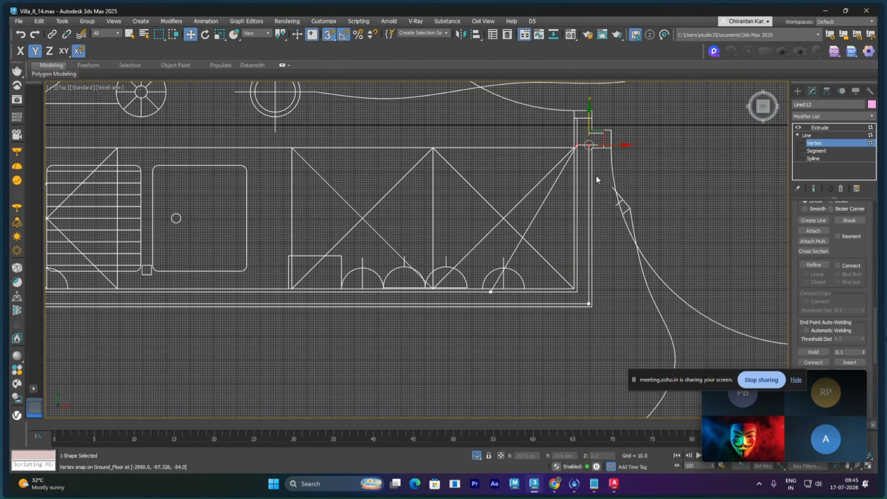
scroll(593, 152, up, 2)
middle_drag(594, 153, 577, 208)
drag(578, 209, 577, 161)
- Snap the remaining upper-edge vertex along X to the inner corner, making the wall L-shaped
scroll(590, 258, down, 3)
middle_drag(590, 257, 585, 222)
scroll(559, 239, up, 3)
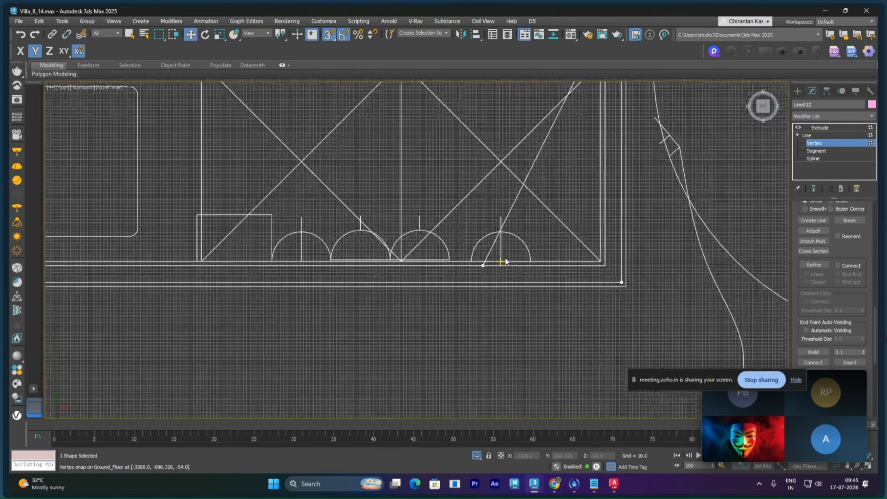
click(483, 266)
drag(483, 266, 605, 266)
scroll(625, 262, down, 3)
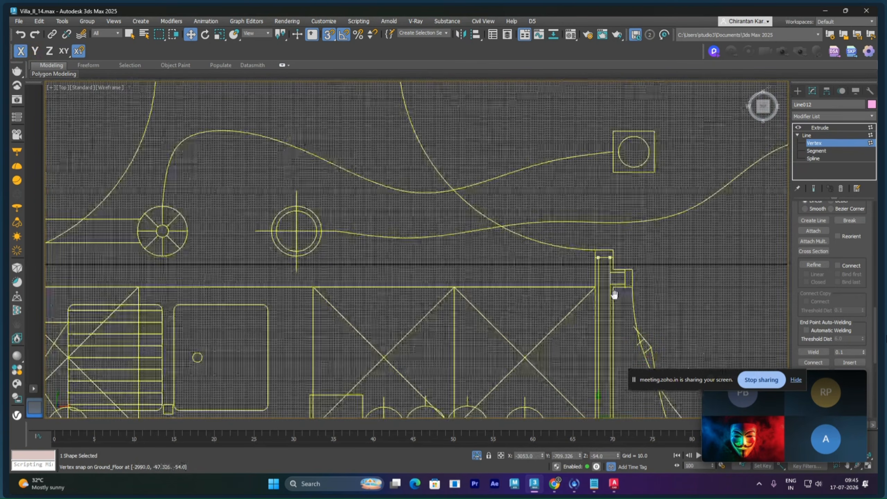
- Refine the outline with two new vertices on the vertical leg's outer edge below the door stub
scroll(626, 257, up, 3)
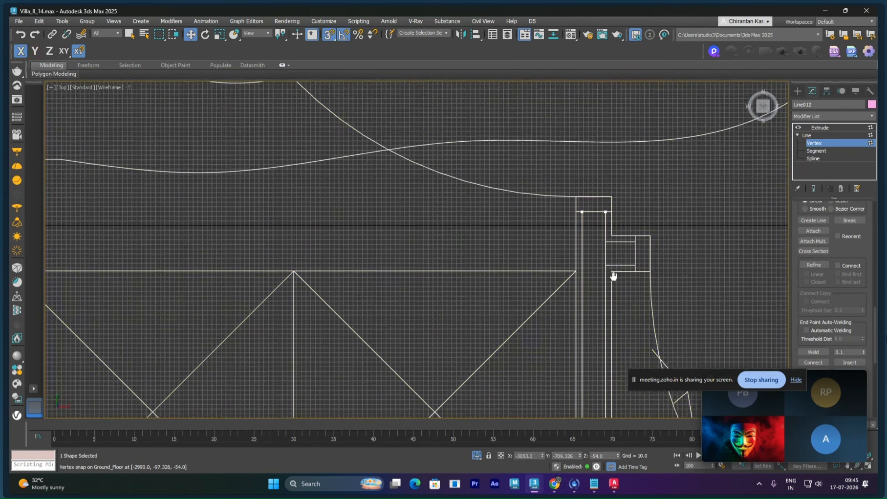
scroll(604, 238, down, 3)
scroll(603, 259, up, 3)
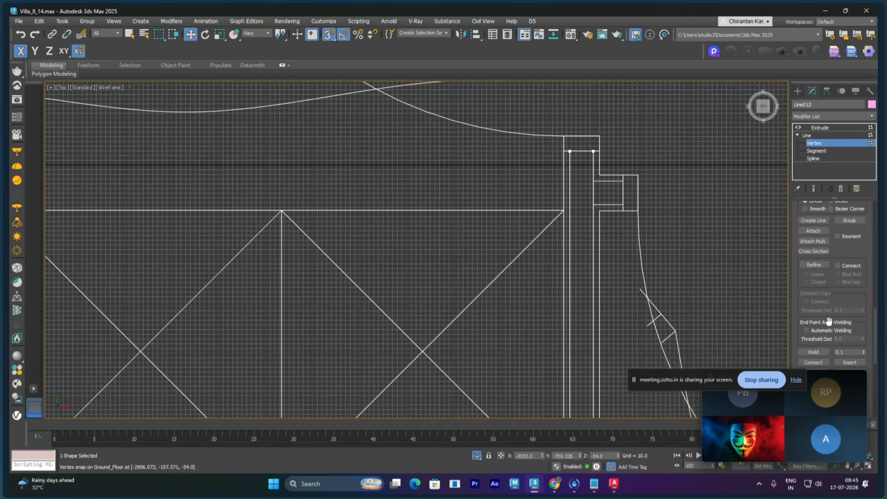
click(818, 265)
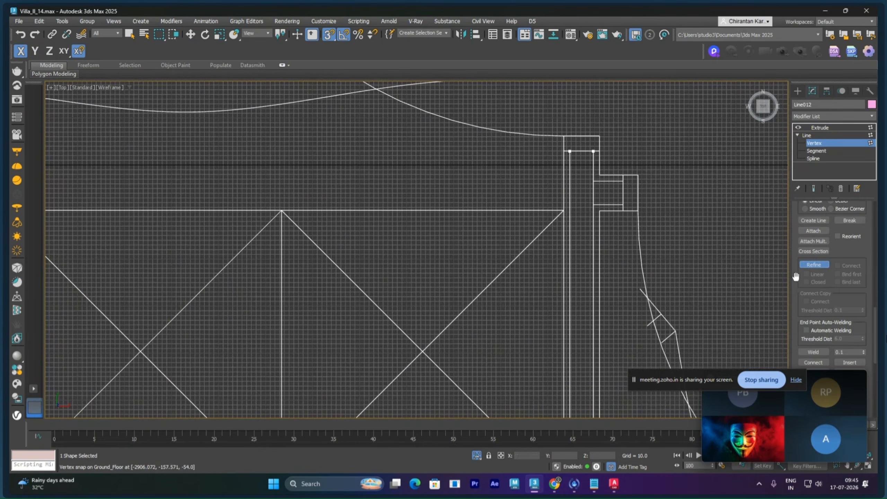
click(594, 324)
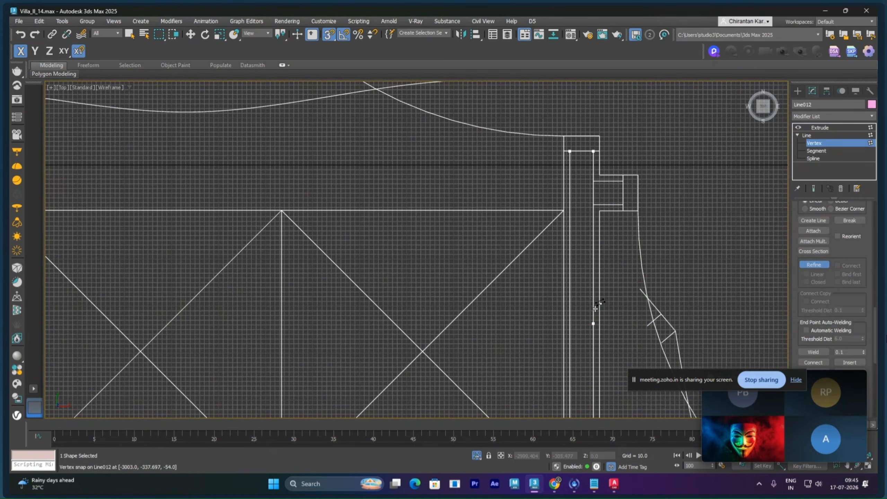
right_click(619, 279)
- Snap the two new vertices along Y to the upper and lower lines of the short stub beside the door
drag(587, 269, 608, 293)
middle_drag(611, 295, 615, 321)
drag(599, 290, 598, 206)
click(597, 349)
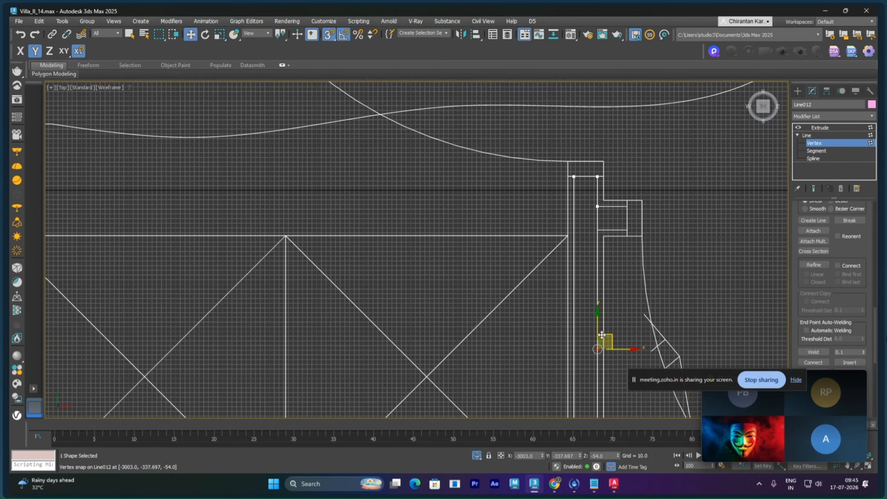
drag(614, 229, 614, 229)
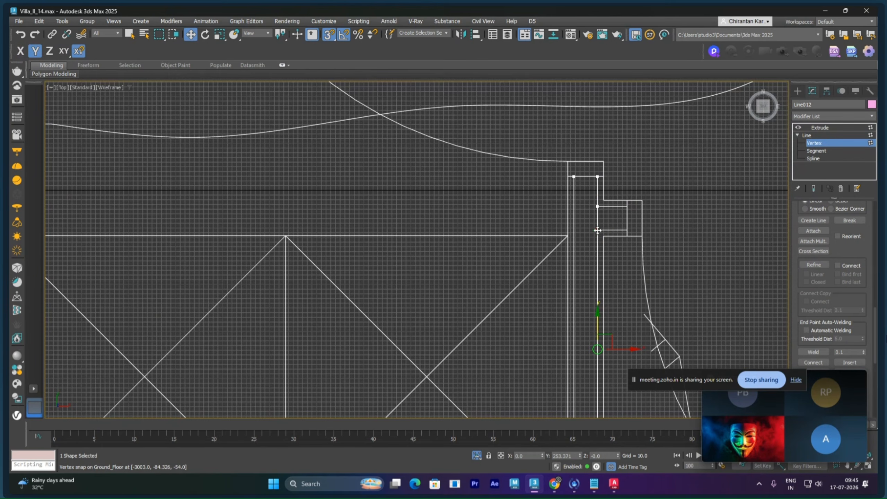
click(642, 269)
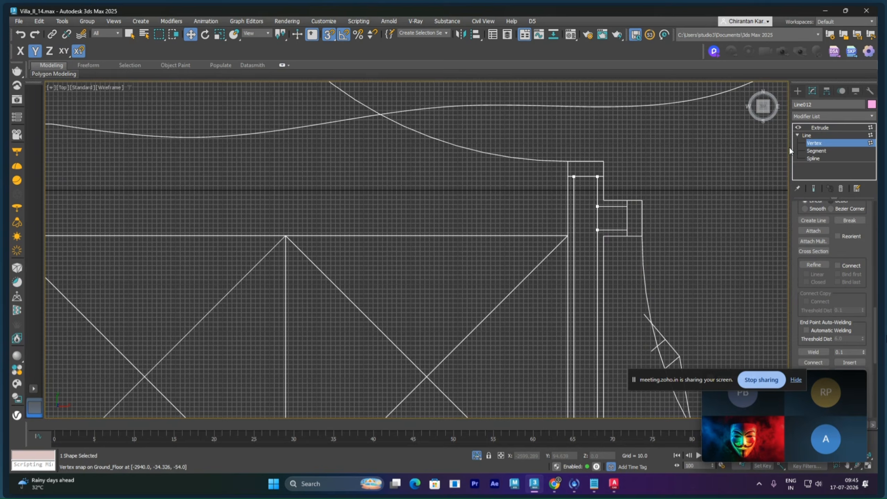
- Divide the segment between the two stub vertices with a division value of 2
click(818, 151)
click(598, 218)
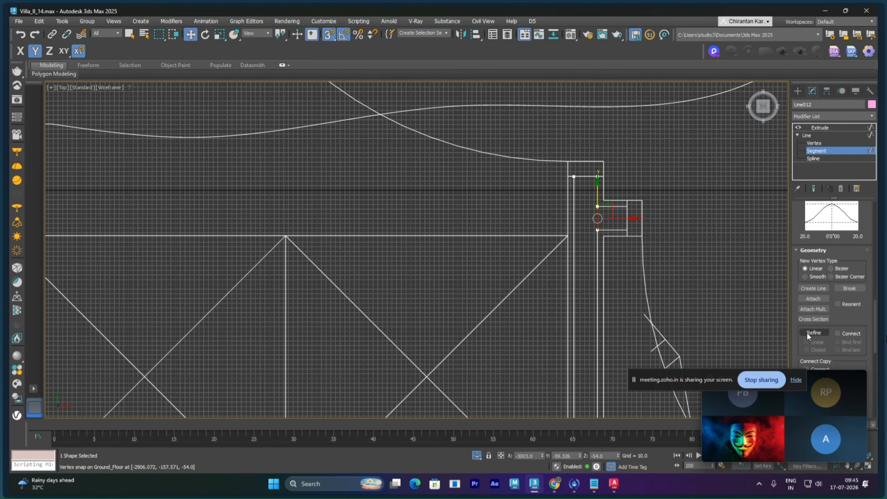
scroll(807, 333, down, 10)
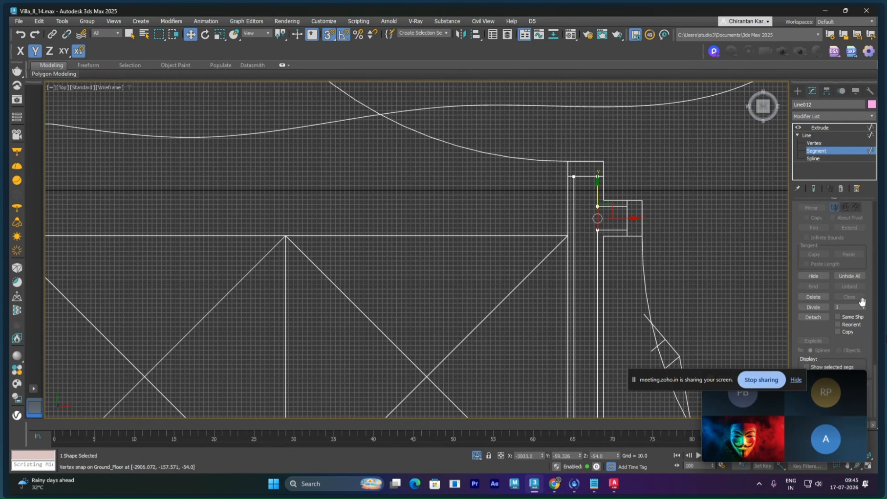
click(815, 307)
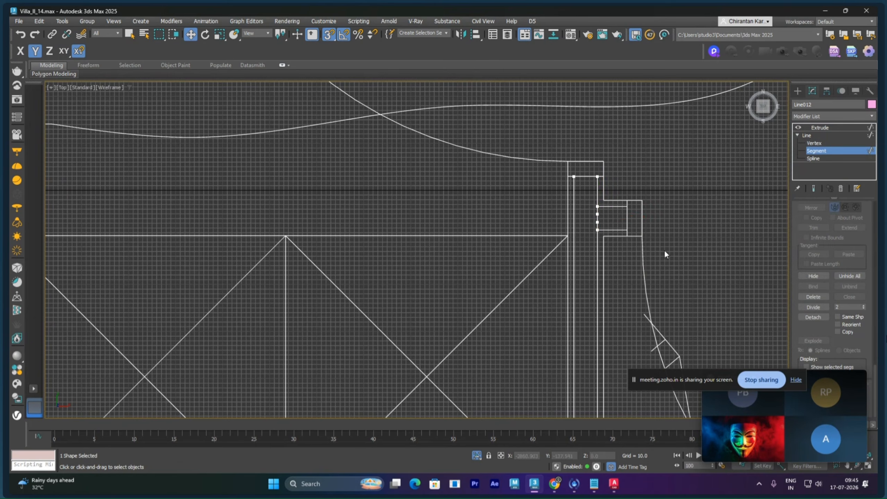
- Move the middle segment along X to the stub's end line and snap its two vertices along Y into square corners
scroll(580, 231, up, 5)
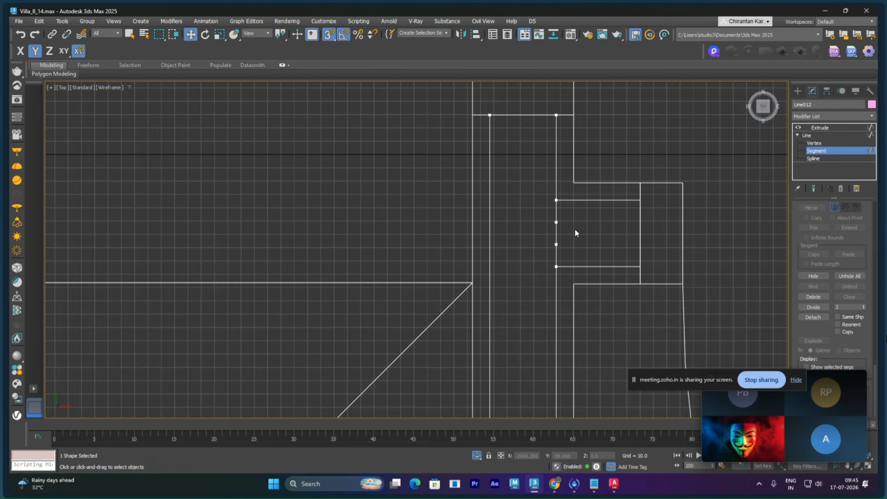
click(563, 241)
drag(581, 236, 665, 233)
click(815, 142)
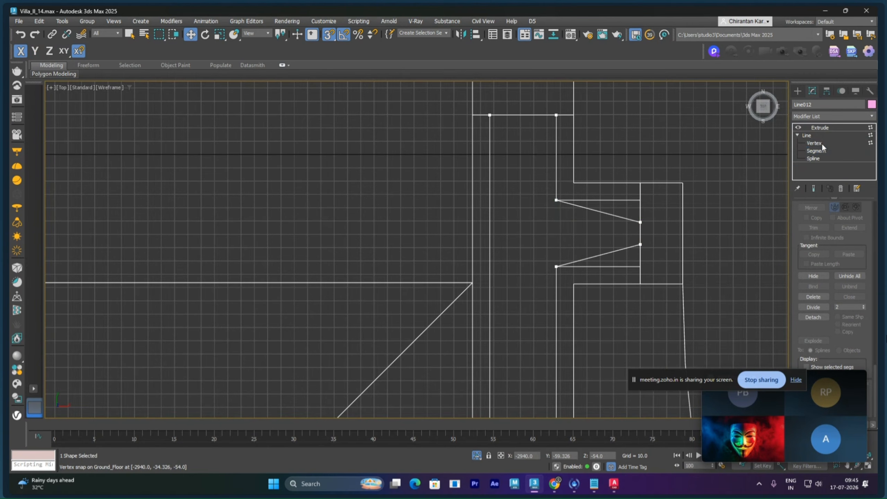
click(640, 222)
drag(640, 204, 640, 201)
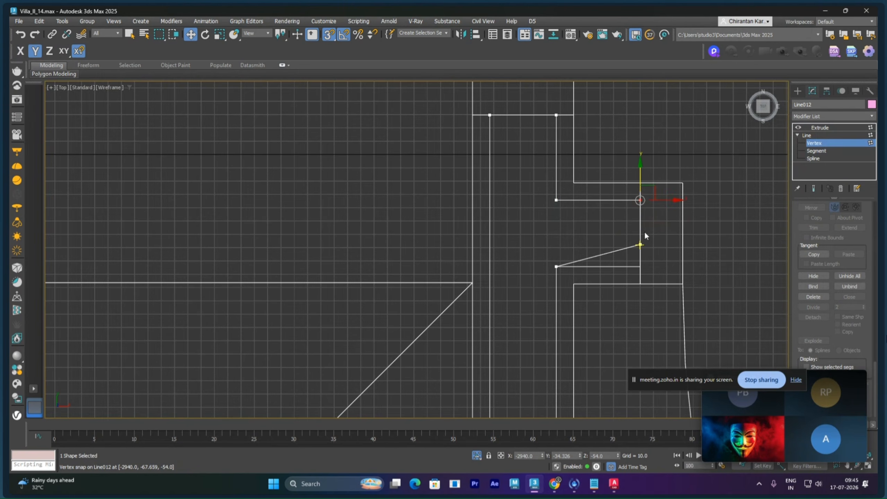
drag(656, 259, 640, 266)
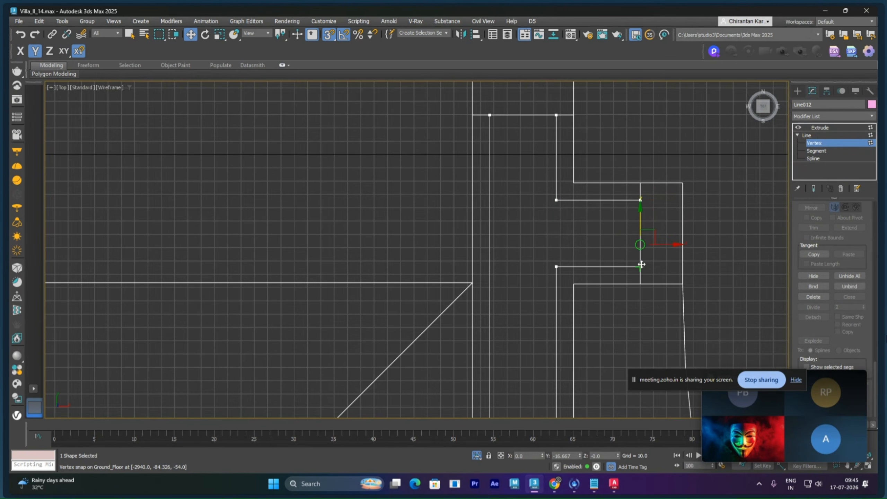
- Return to the wall's Extrude modifier and inspect the extruded walls in the perspective view
scroll(676, 280, down, 5)
scroll(676, 281, down, 2)
scroll(709, 272, down, 5)
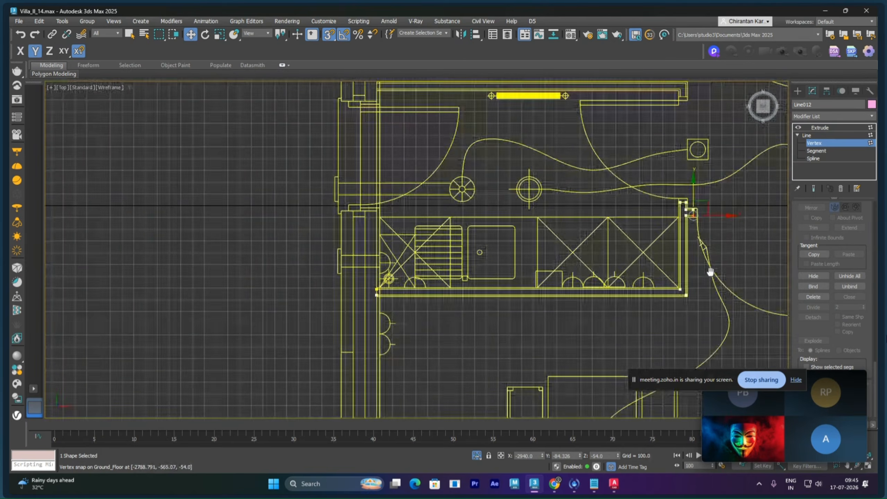
click(819, 127)
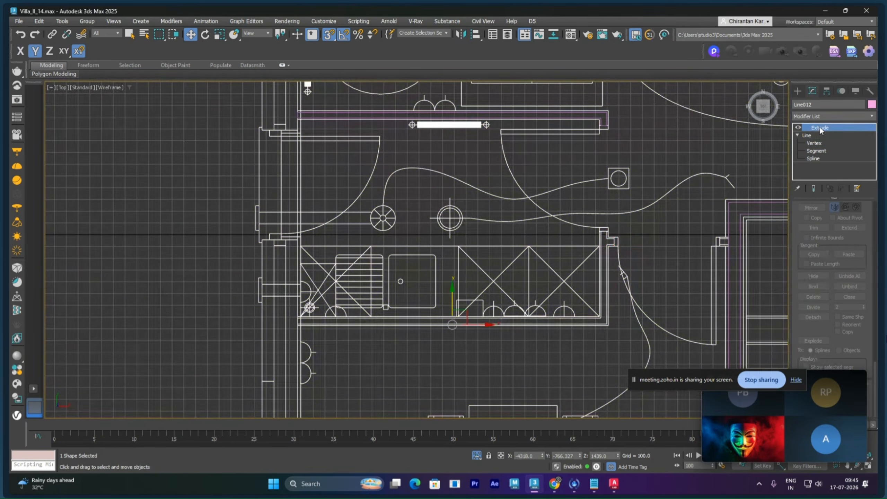
key(p)
mouse_move(669, 245)
alt+middle_down()
mouse_move(612, 214)
mouse_move(493, 215)
mouse_move(483, 246)
mouse_move(480, 239)
mouse_move(597, 244)
mouse_move(545, 225)
alt+middle_up()
scroll(544, 227, up, 8)
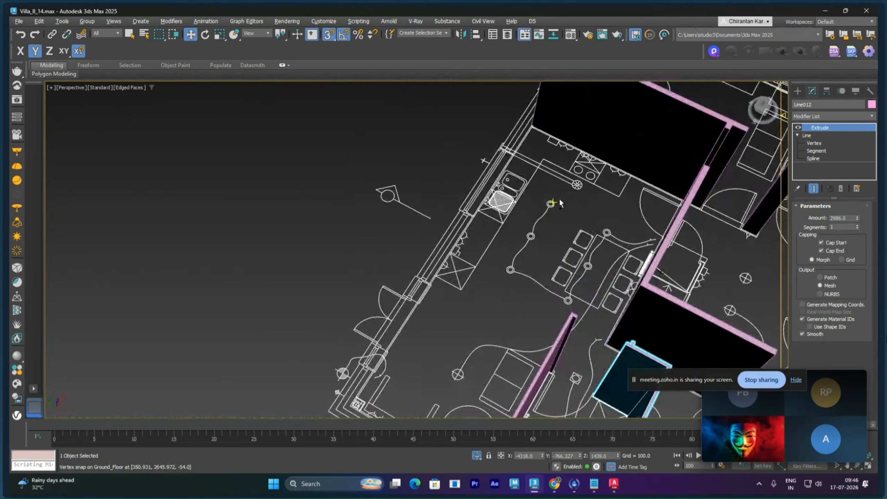
- Examine the extruded interior walls against the floor plan around the dining room, entrance and staircase
middle_drag(597, 177, 449, 247)
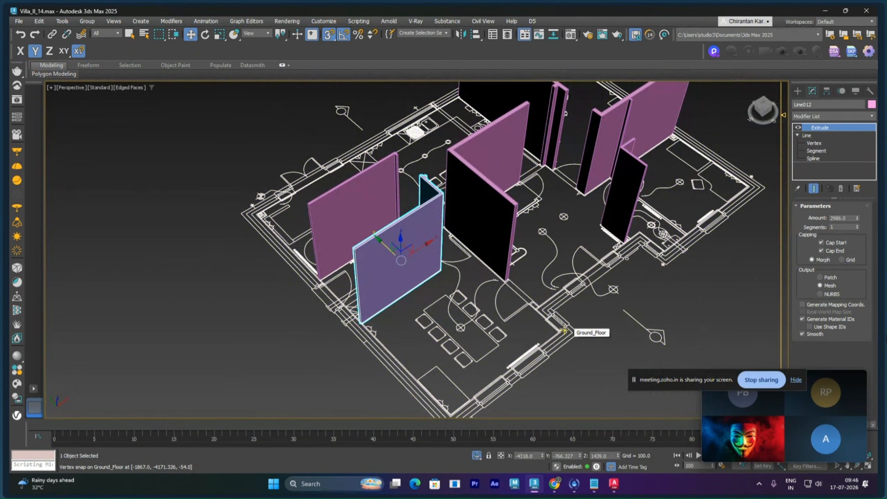
scroll(564, 329, up, 8)
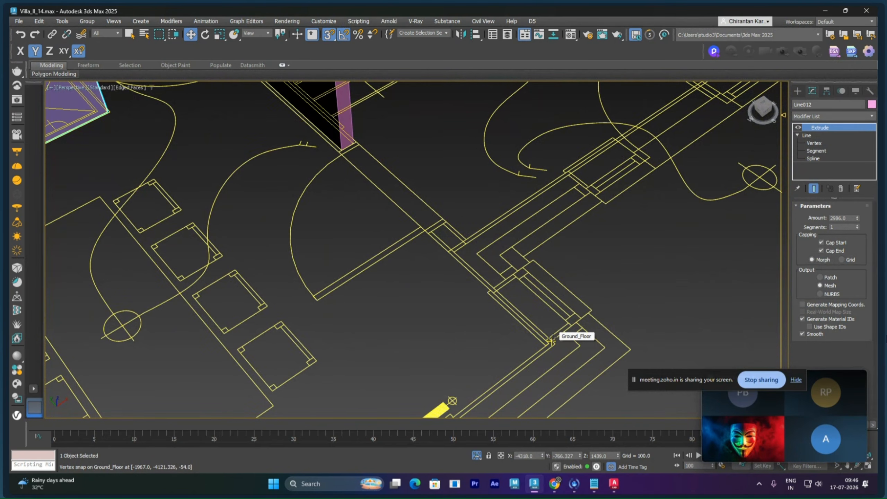
scroll(561, 342, down, 5)
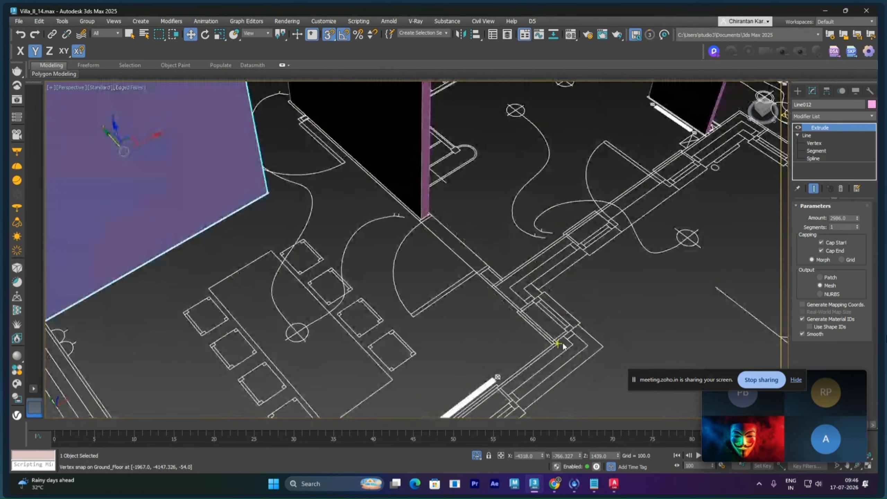
alt+middle_drag(561, 342, 638, 230)
scroll(525, 363, up, 4)
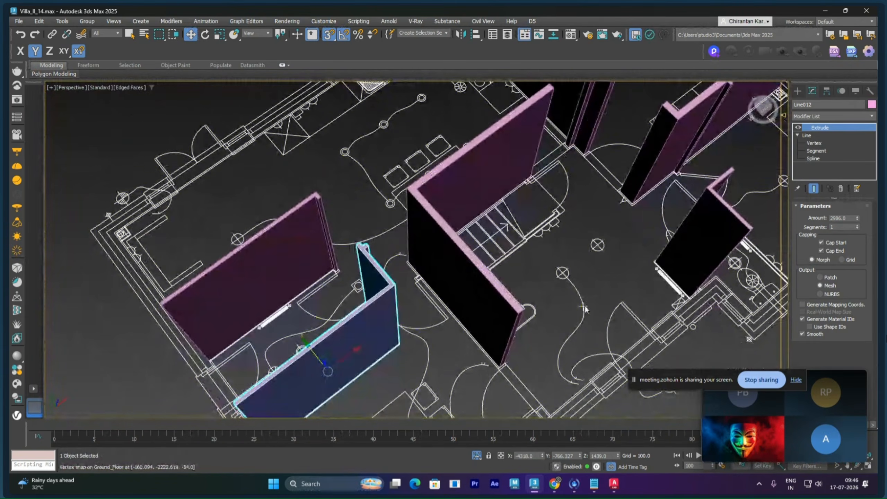
middle_drag(580, 296, 582, 242)
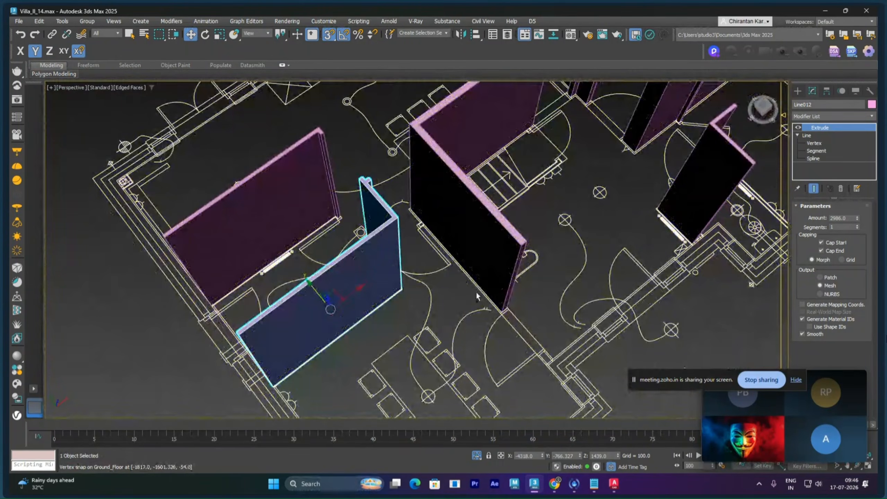
scroll(472, 285, up, 5)
scroll(472, 284, down, 6)
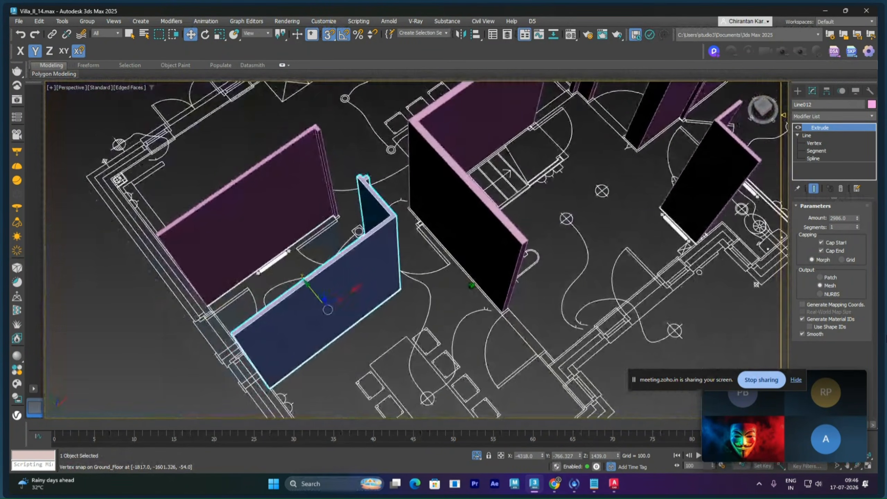
- Select the L-shaped wall around the staircase and open its line for vertex editing
scroll(472, 285, up, 6)
middle_drag(437, 241, 495, 288)
alt+middle_drag(495, 288, 538, 298)
middle_drag(403, 233, 690, 374)
alt+middle_drag(508, 248, 563, 287)
scroll(565, 277, up, 6)
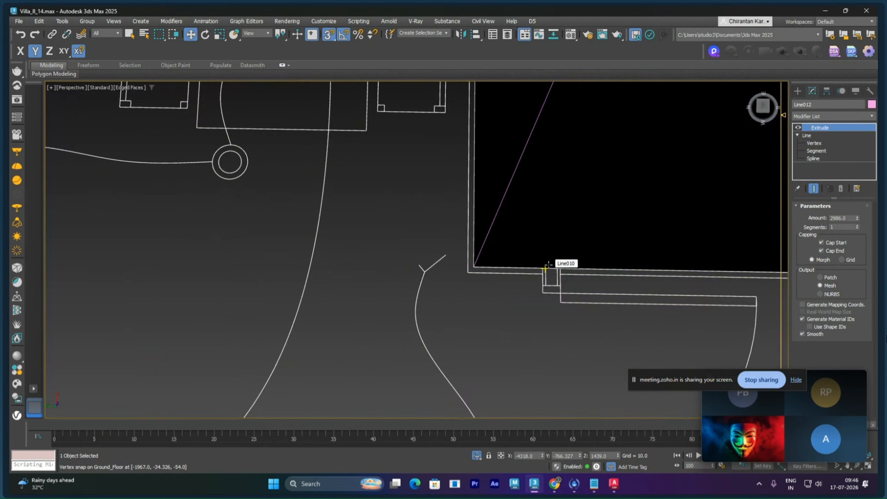
click(548, 264)
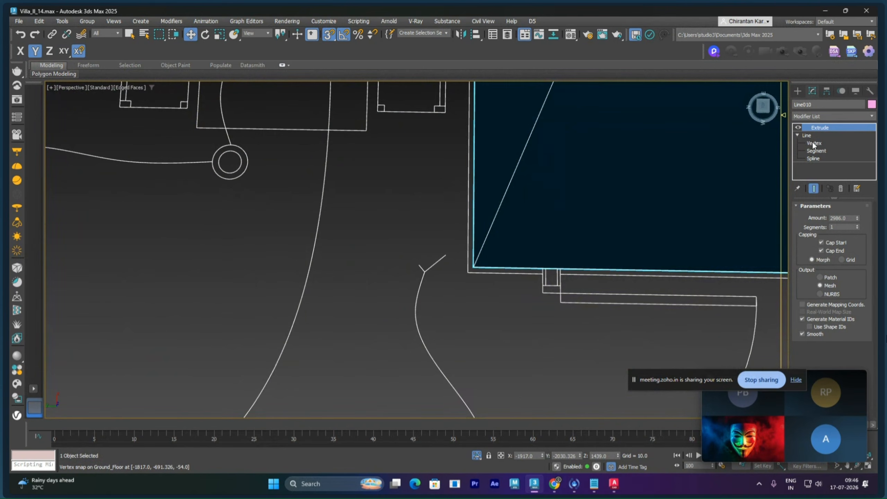
click(813, 143)
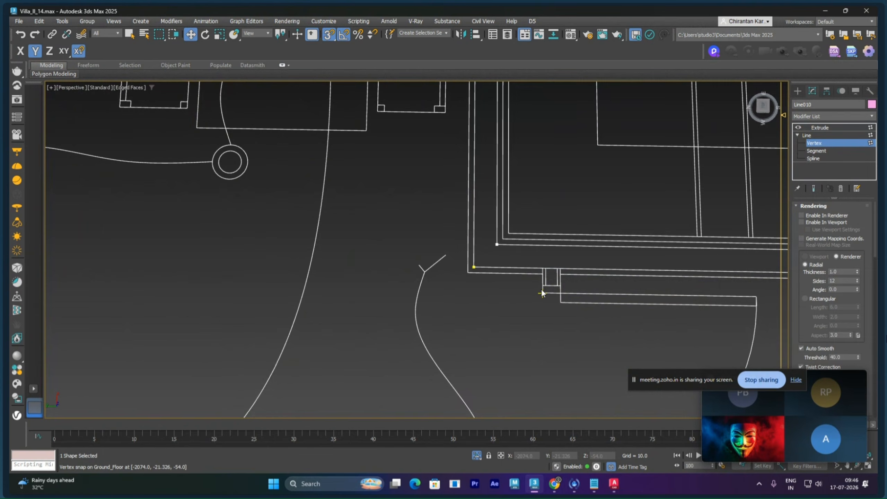
- Refine the staircase wall's outer line with four new vertices around the small door stub near the corner
scroll(800, 247, down, 10)
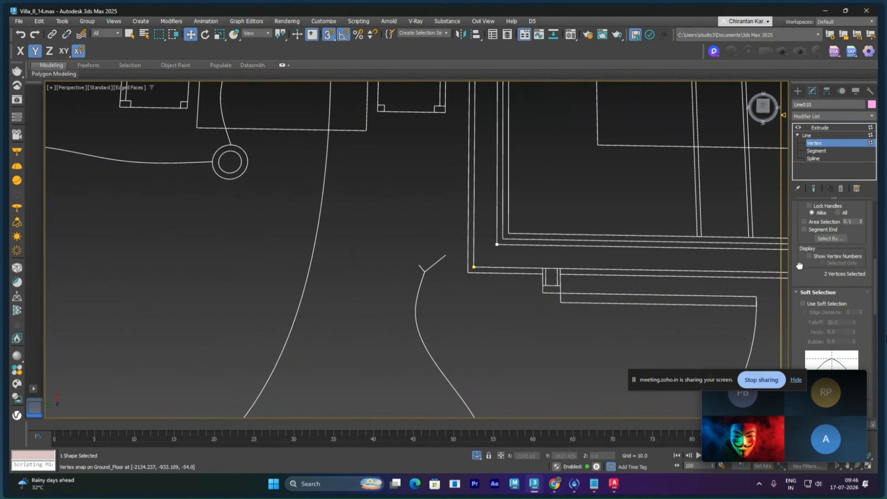
scroll(800, 247, down, 5)
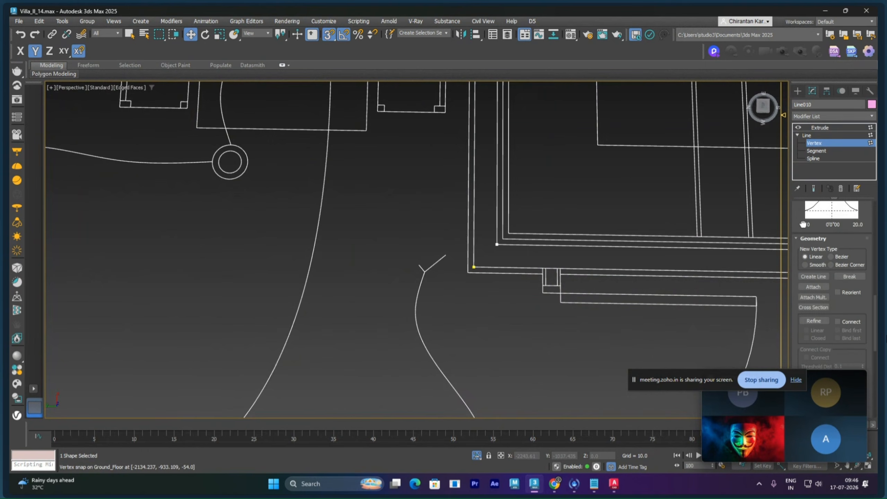
click(814, 316)
click(657, 269)
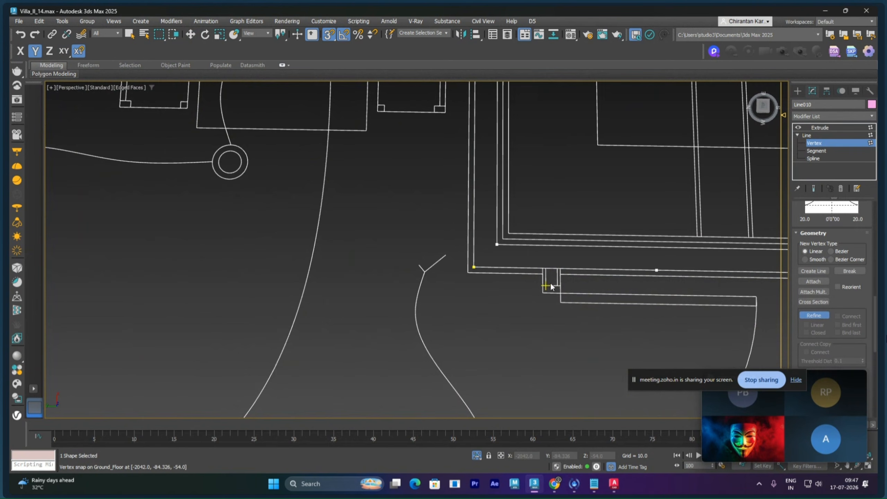
click(512, 267)
click(609, 269)
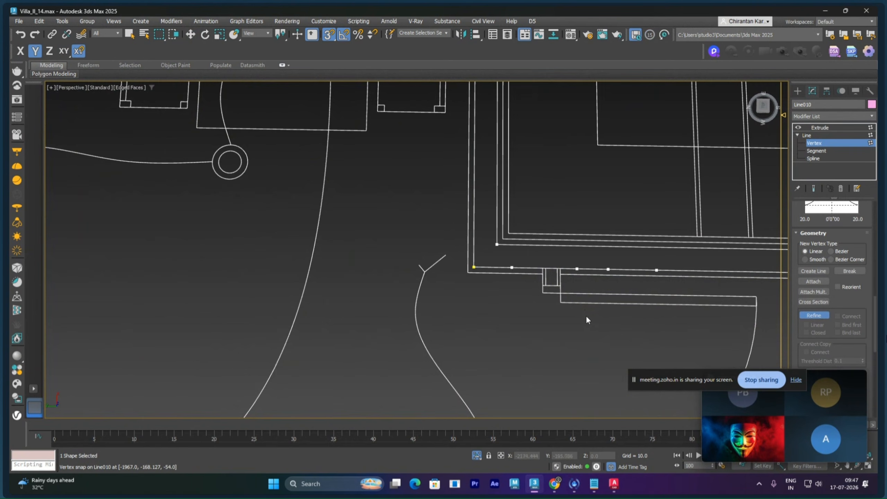
key(w)
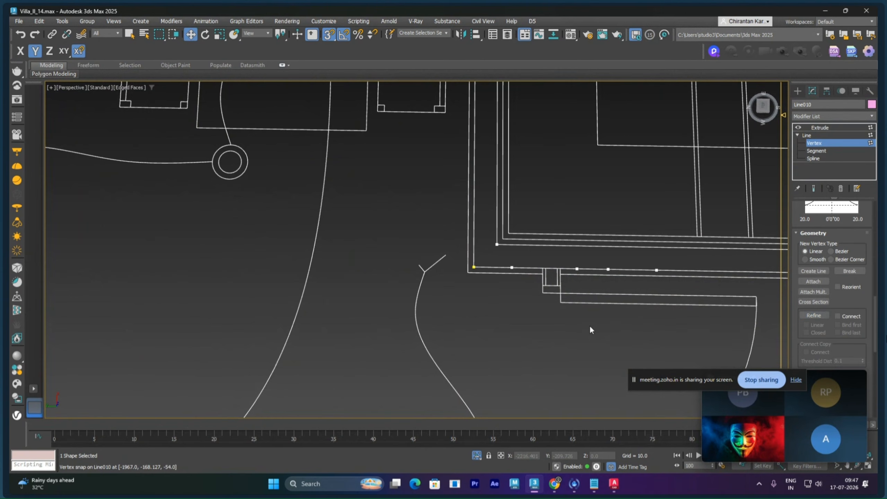
- Snap the first two new vertices to the inner and outer corners on the stub's side nearest the wall corner
click(512, 267)
scroll(522, 276, up, 5)
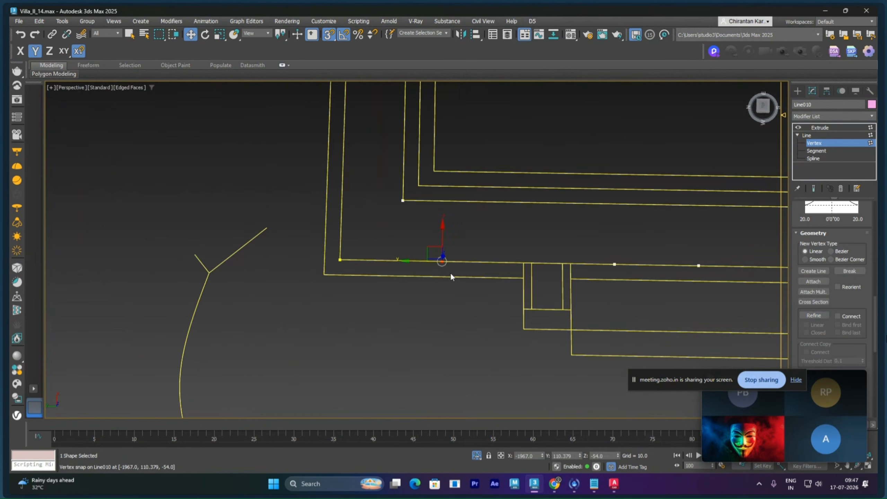
drag(418, 262, 531, 263)
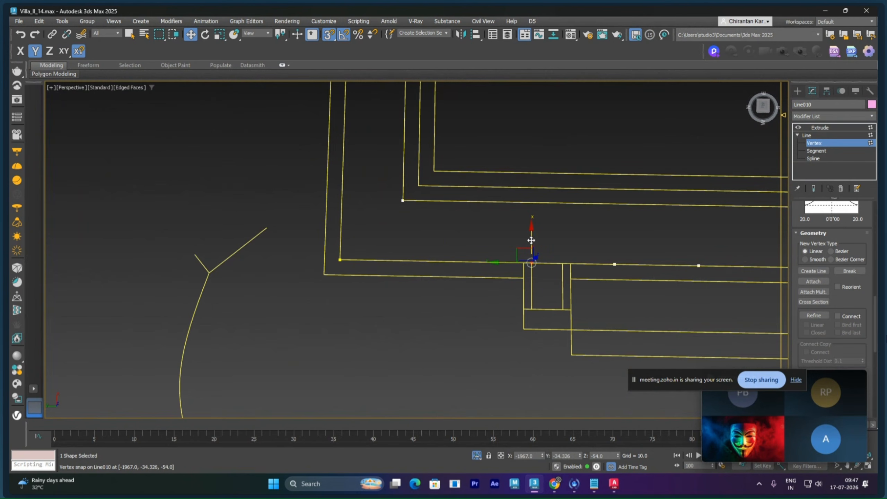
mouse_move(537, 266)
mouse_down()
mouse_move(537, 298)
mouse_move(531, 263)
mouse_up()
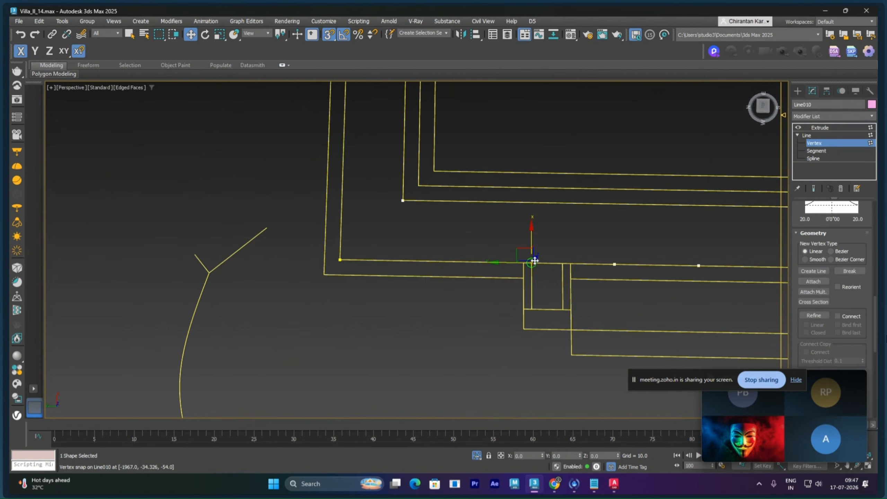
click(612, 265)
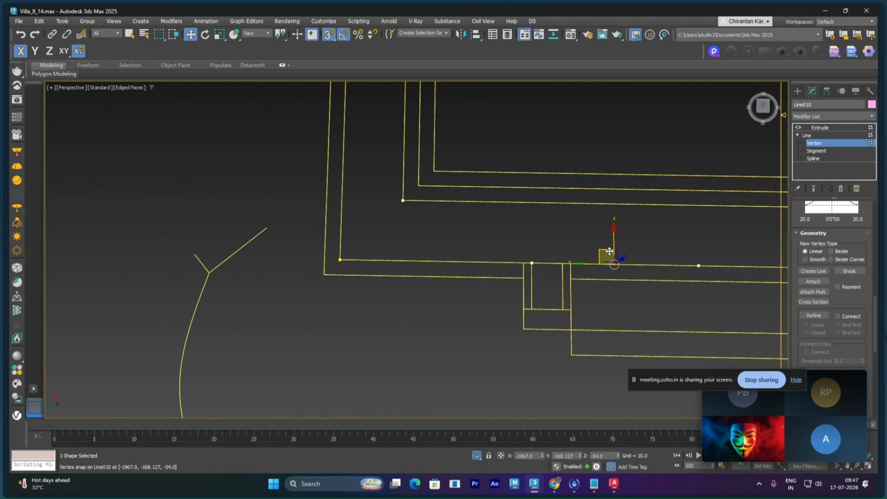
drag(604, 251, 532, 308)
- Snap the remaining two new vertices to the stub's opposite outer and inner corners, completing its rectangular outline
click(699, 266)
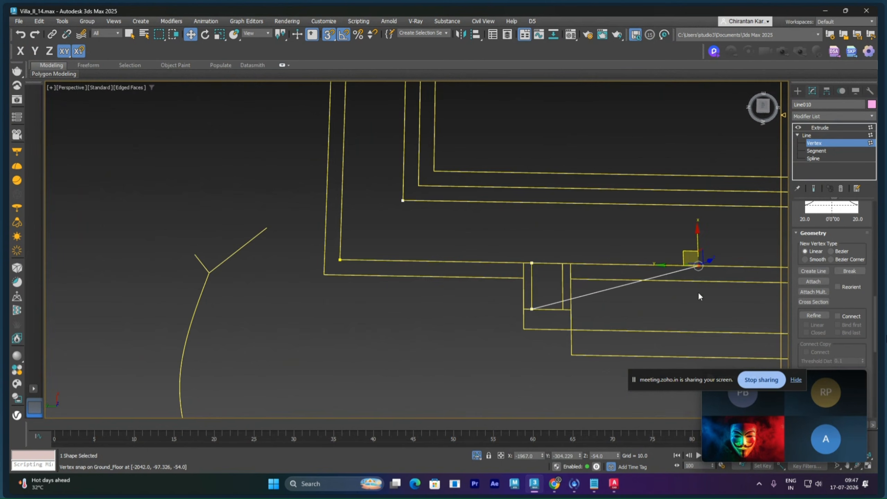
middle_drag(700, 297, 615, 298)
drag(603, 251, 477, 310)
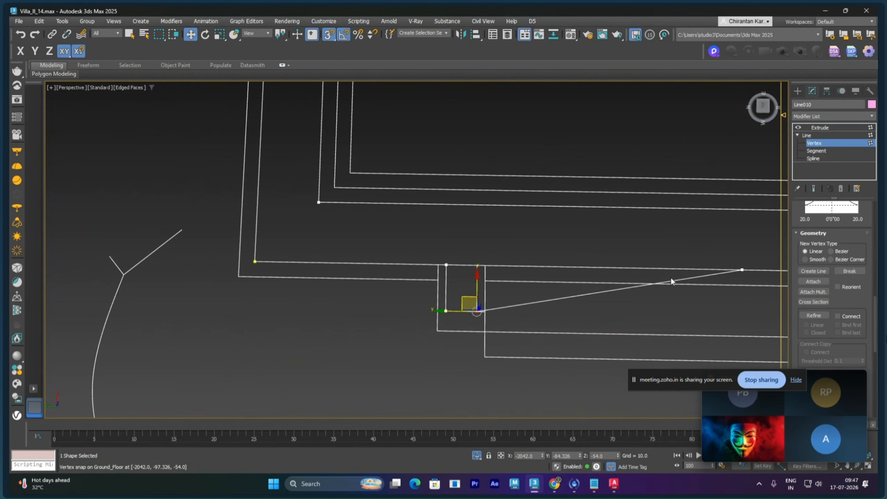
drag(764, 295, 764, 293)
drag(715, 268, 477, 265)
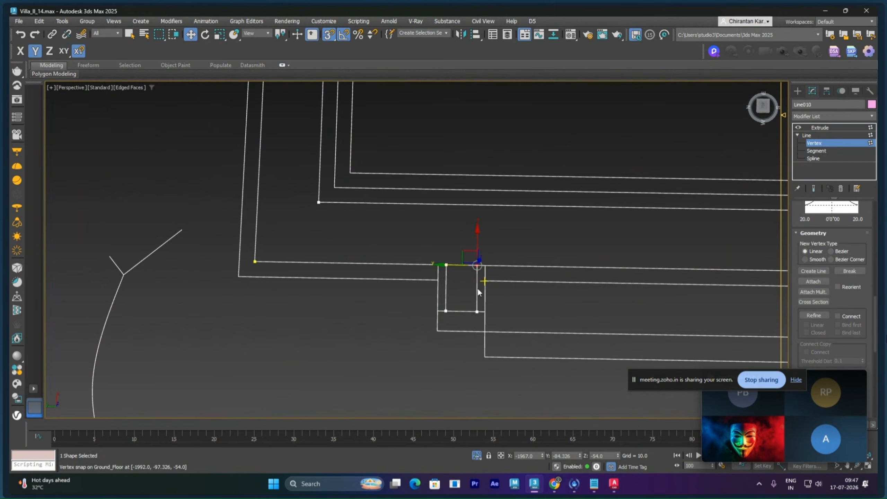
click(445, 311)
middle_drag(442, 321, 461, 333)
mouse_move(464, 323)
mouse_down()
mouse_move(459, 293)
mouse_move(463, 323)
mouse_up()
click(524, 358)
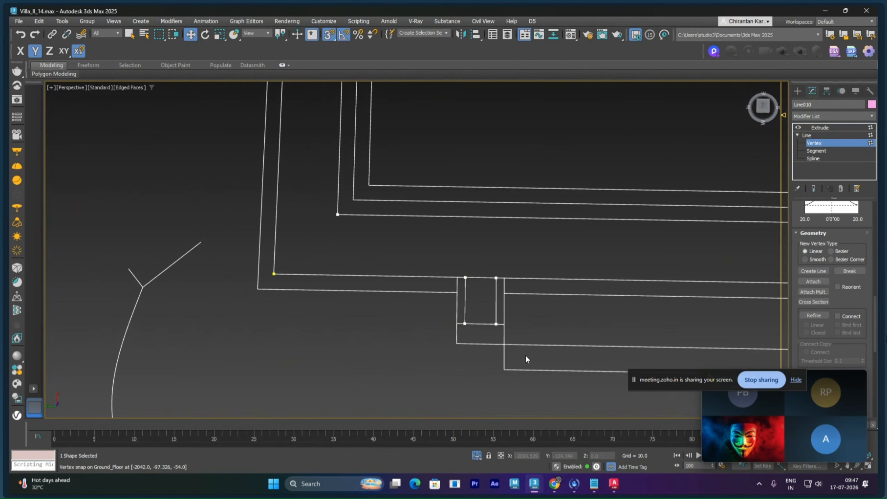
- Return to the staircase wall's Extrude modifier and check the extruded door stub
scroll(598, 289, down, 5)
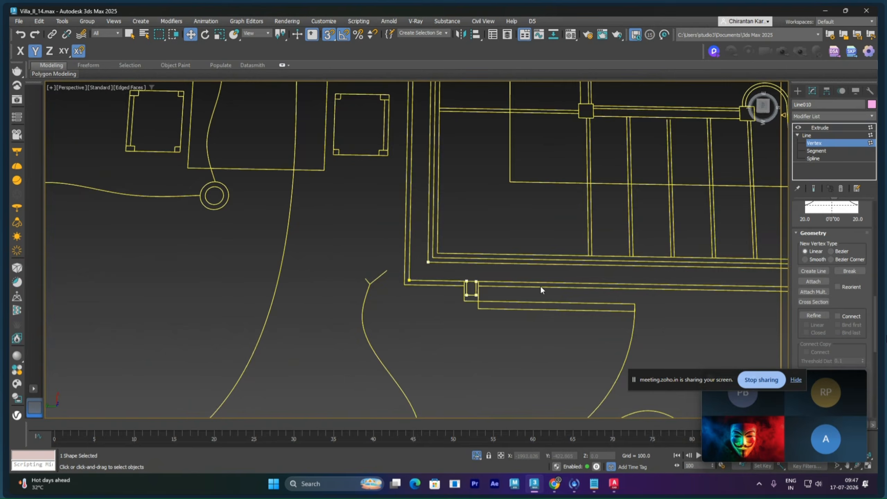
middle_drag(541, 286, 472, 275)
middle_drag(532, 279, 492, 289)
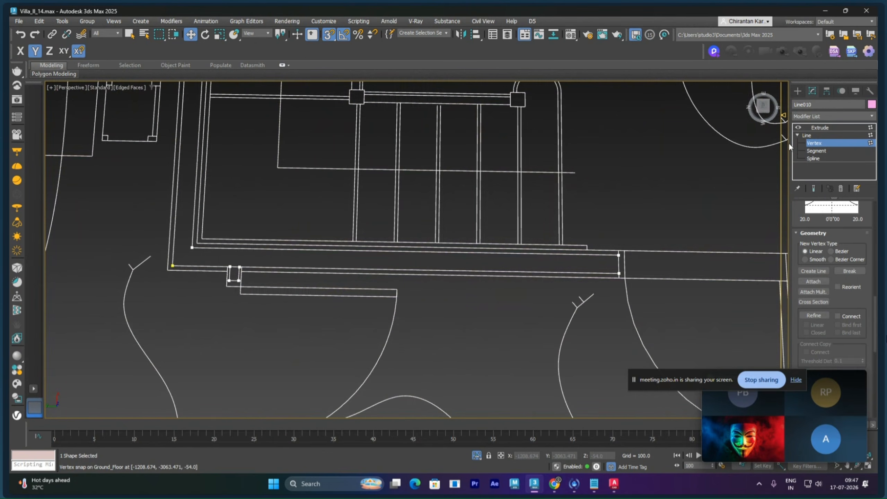
click(821, 127)
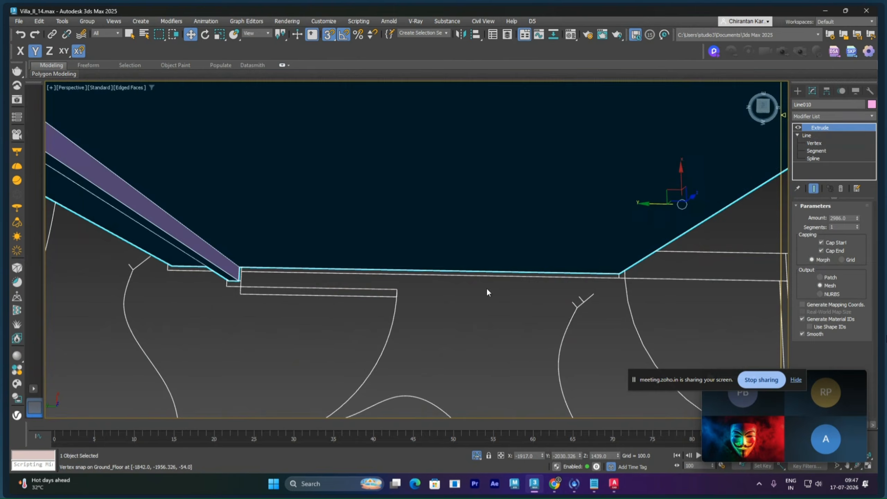
scroll(434, 290, down, 8)
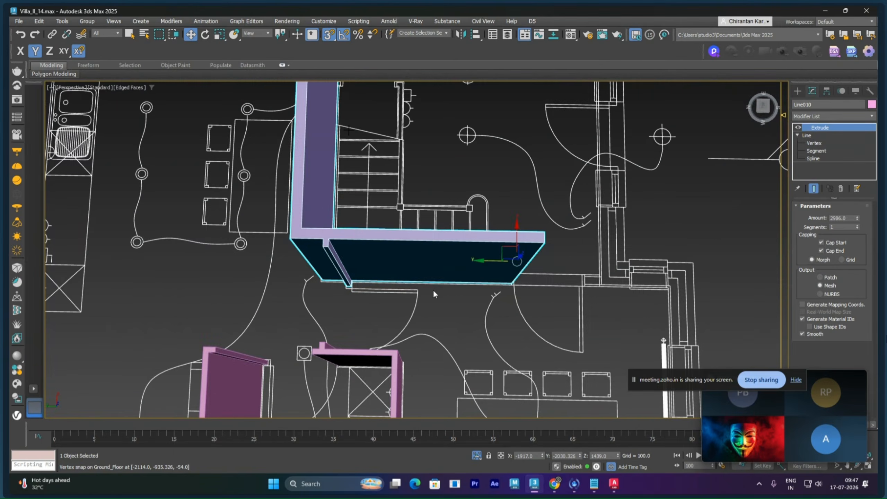
alt+middle_drag(464, 295, 384, 295)
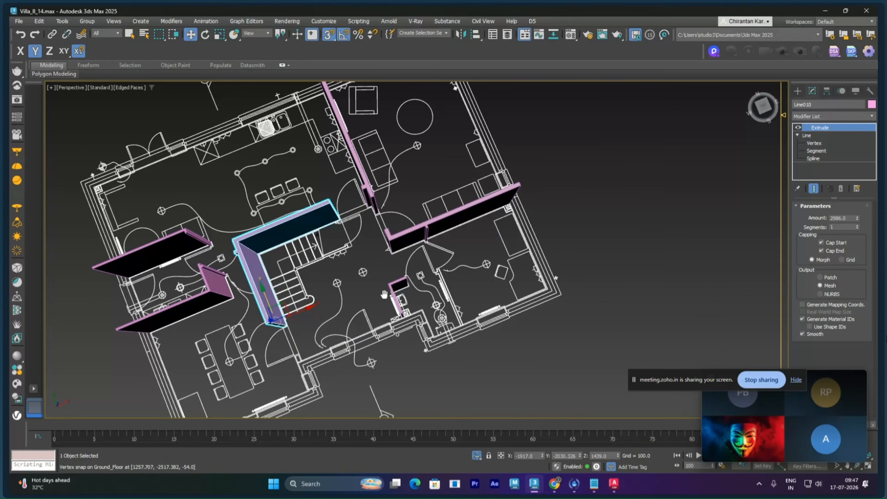
- Select all six extruded interior walls together with the Ground_Floor plan
scroll(385, 295, up, 10)
alt+middle_drag(384, 295, 439, 267)
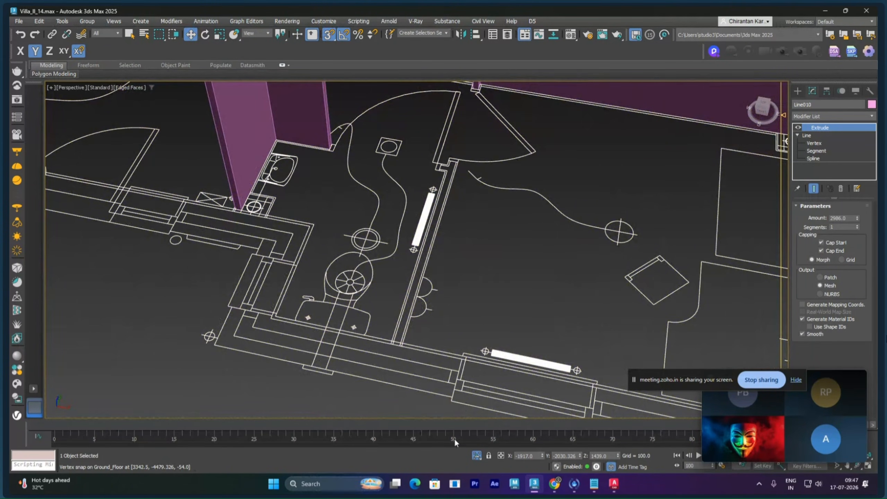
scroll(504, 338, down, 10)
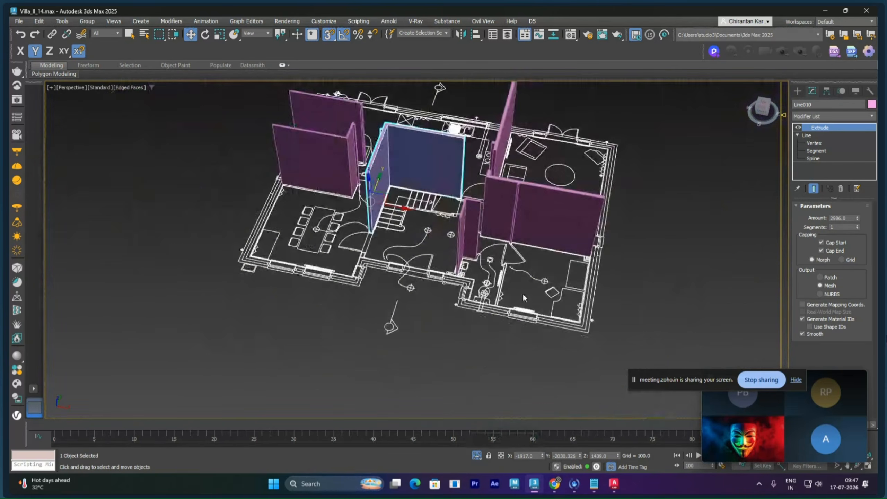
middle_drag(523, 293, 511, 343)
click(519, 297)
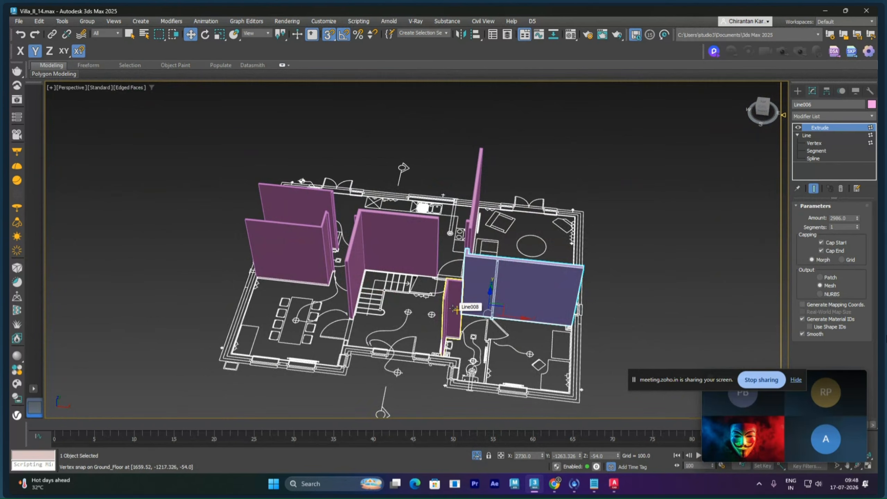
ctrl+click(456, 309)
ctrl+click(474, 220)
ctrl+click(430, 224)
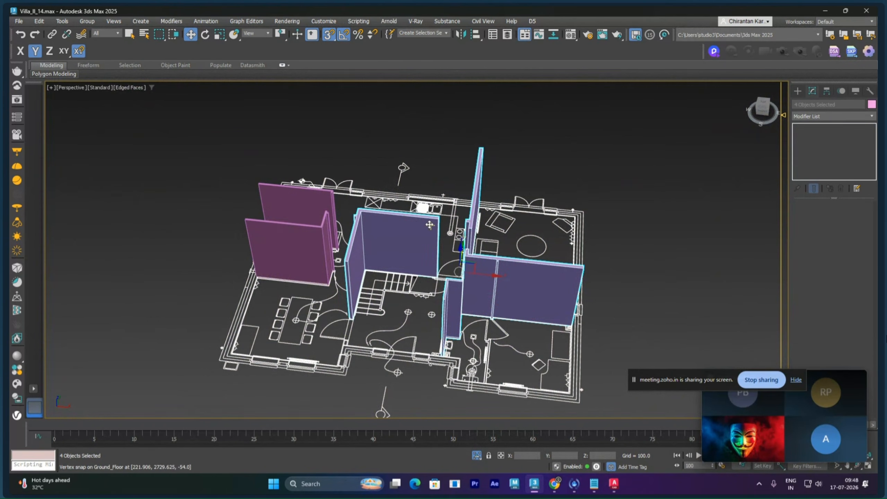
ctrl+click(323, 230)
ctrl+click(324, 210)
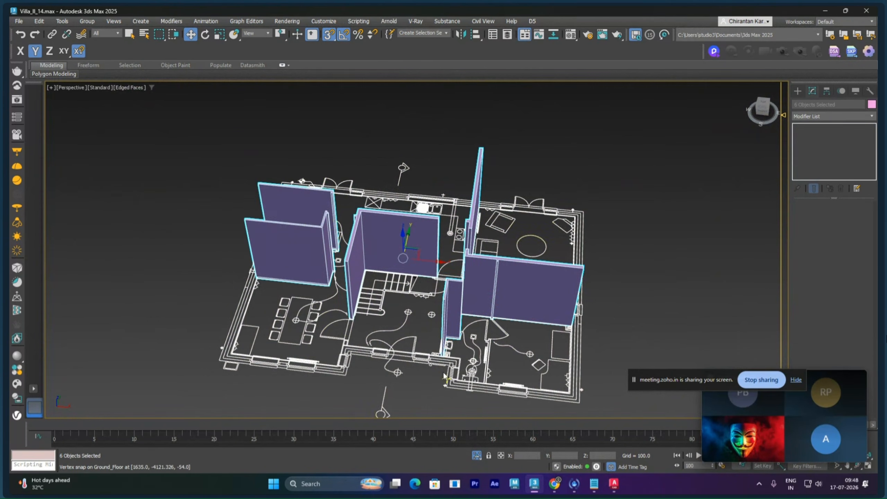
ctrl+click(464, 392)
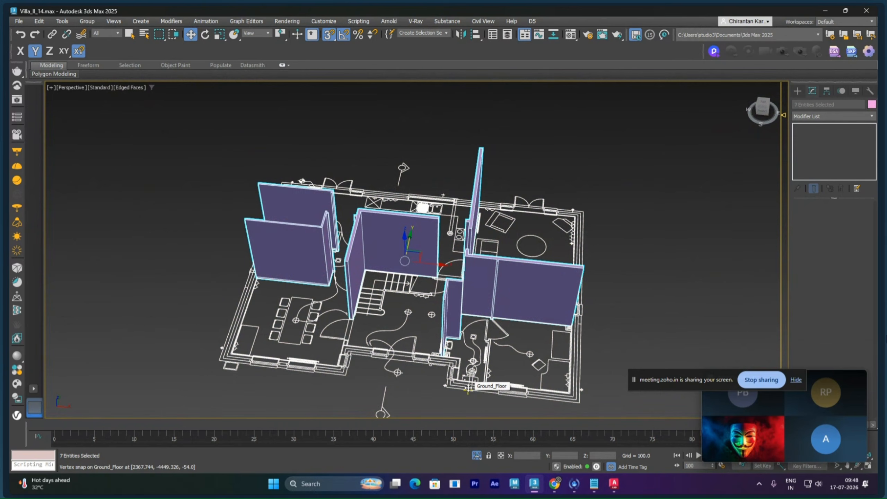
- Exit isolation with the walls and floor plan selected, and view them inside the full villa
click(477, 456)
scroll(521, 392, up, 5)
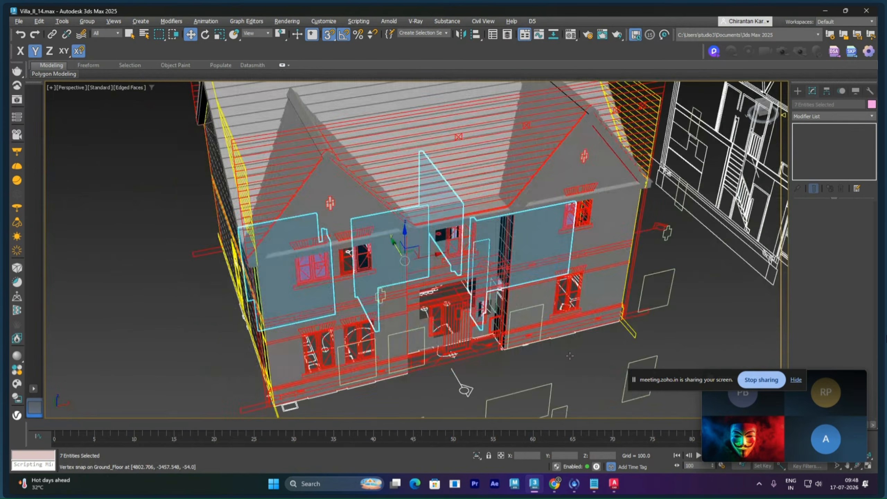
alt+middle_drag(570, 355, 502, 414)
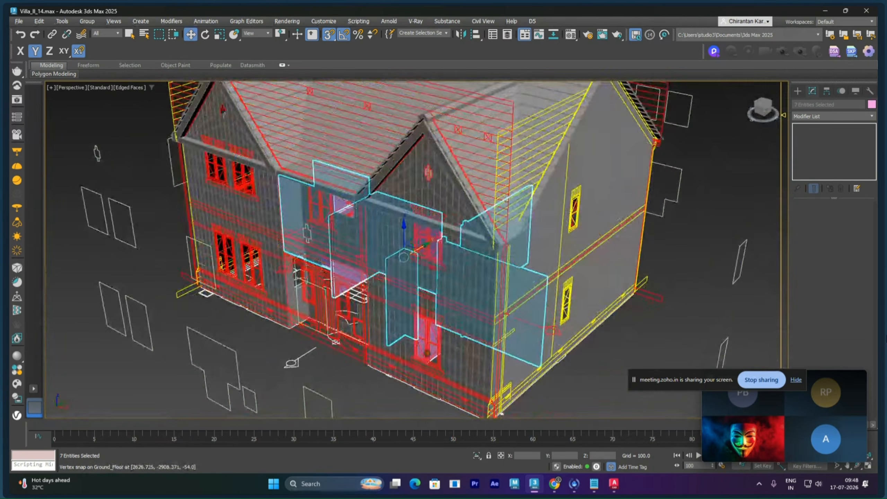
- Add the interior wall behind the ground-floor front window to the selection, isolate the walls with the floor plan, and clear the selection
scroll(441, 334, up, 10)
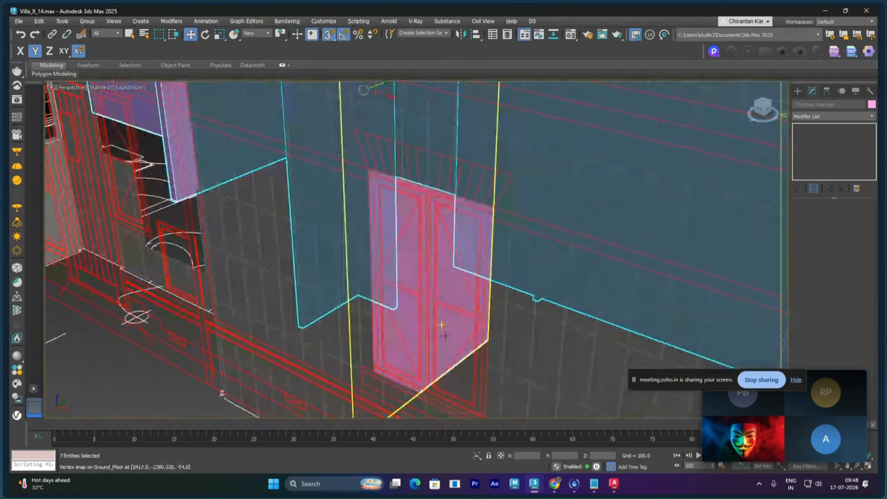
ctrl+click(447, 337)
scroll(450, 339, down, 4)
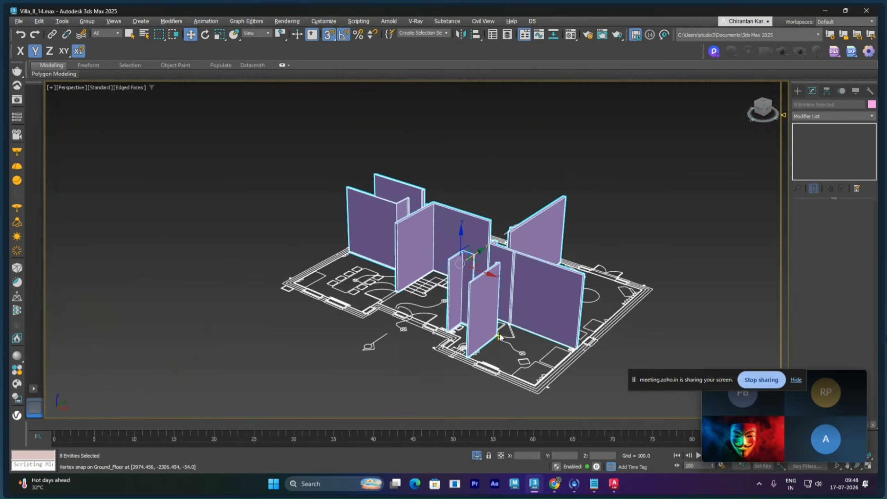
scroll(502, 343, down, 8)
alt+middle_drag(554, 348, 569, 349)
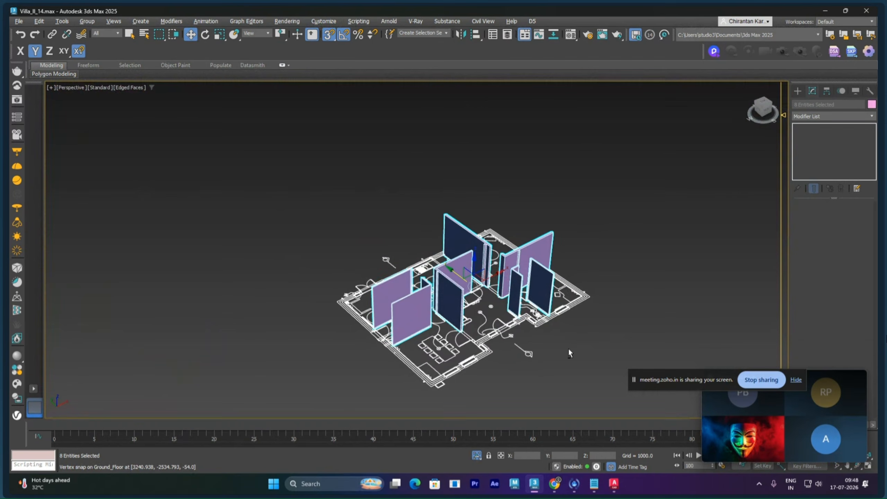
click(576, 344)
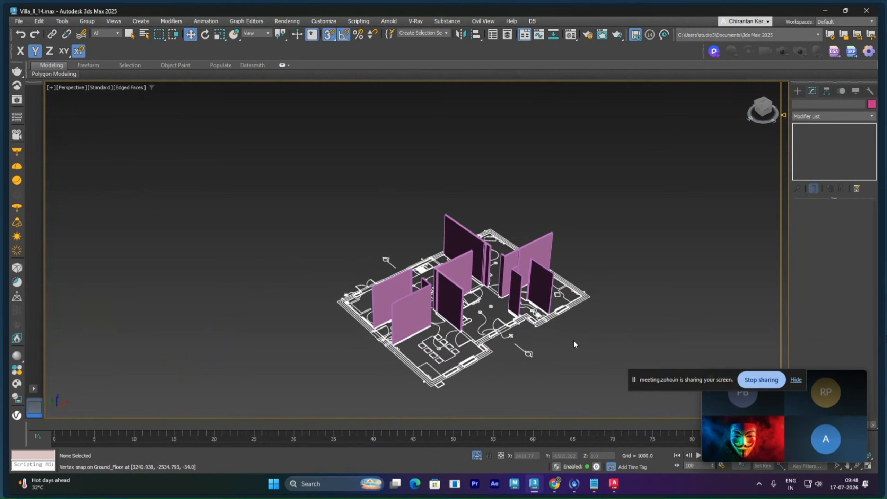
- Save two incremental copies of the scene as Villa_II_15.max and Villa_II_16.max
key(alt+f)
key(a)
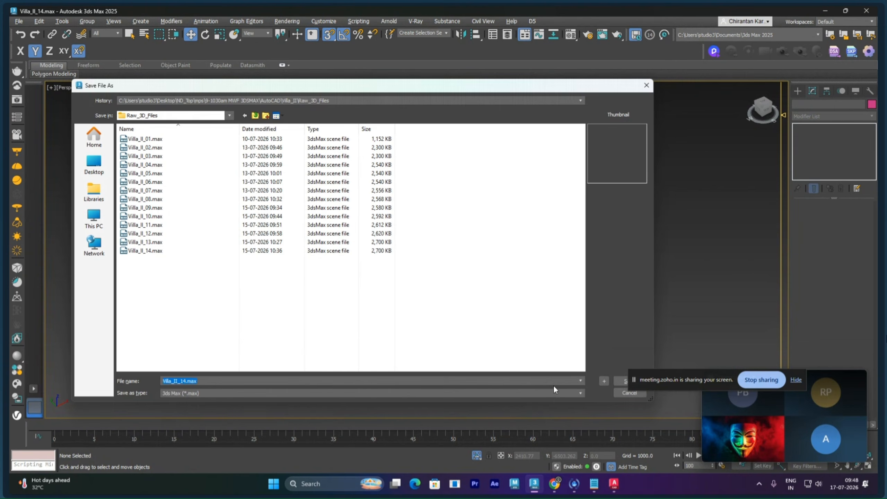
click(604, 381)
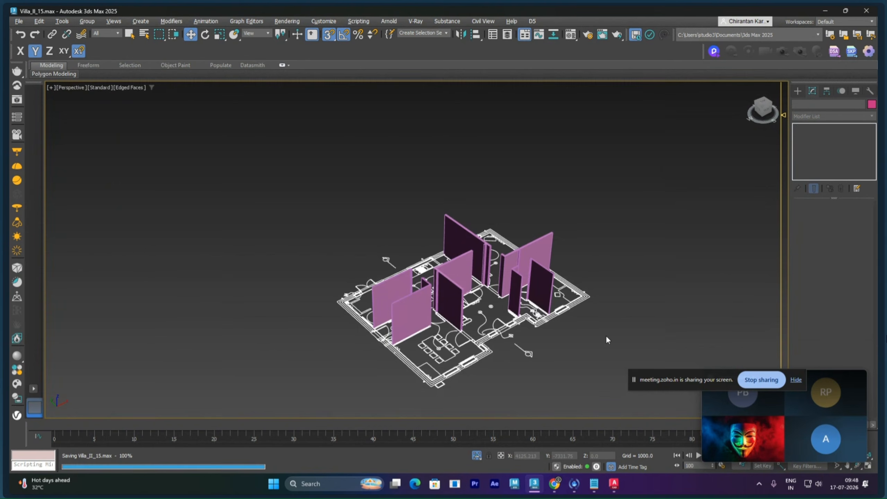
key(alt+f)
key(a)
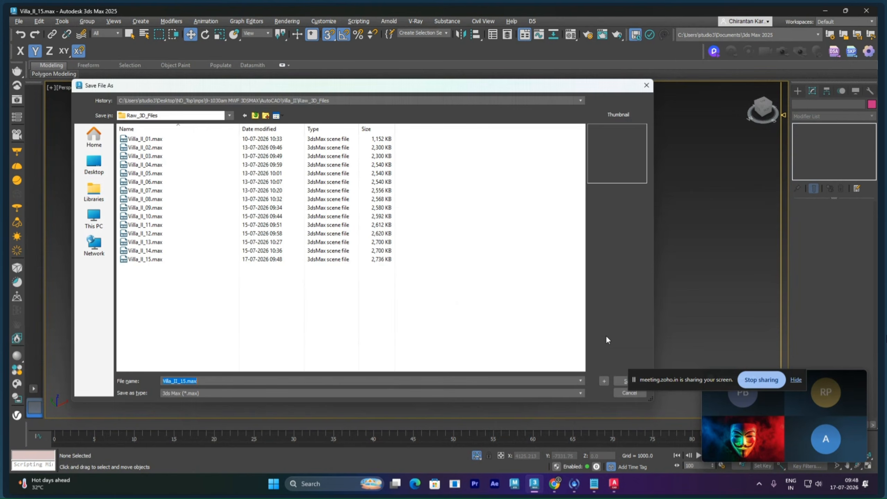
click(606, 382)
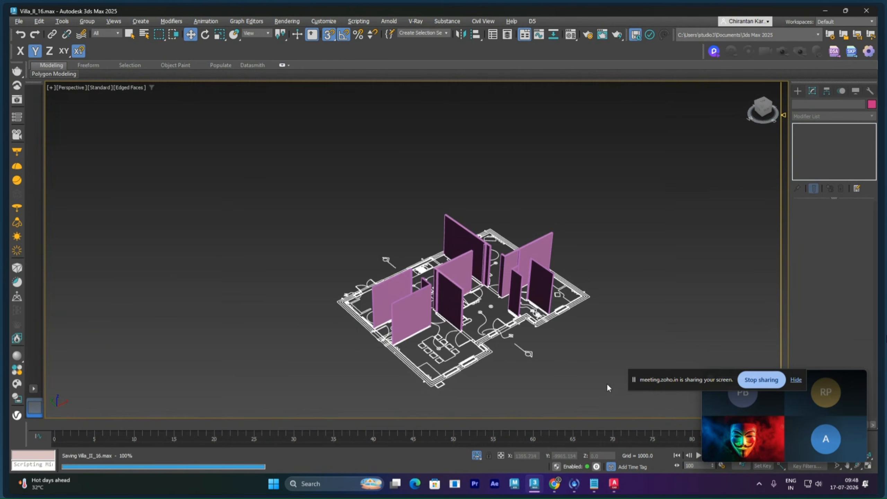
- Review the isolated interior walls for missing pieces and exit isolation to show the full villa
scroll(507, 293, up, 5)
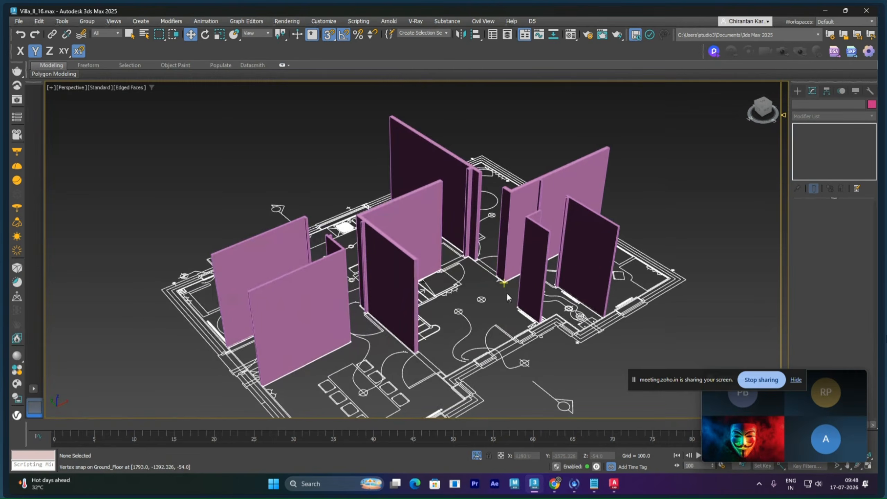
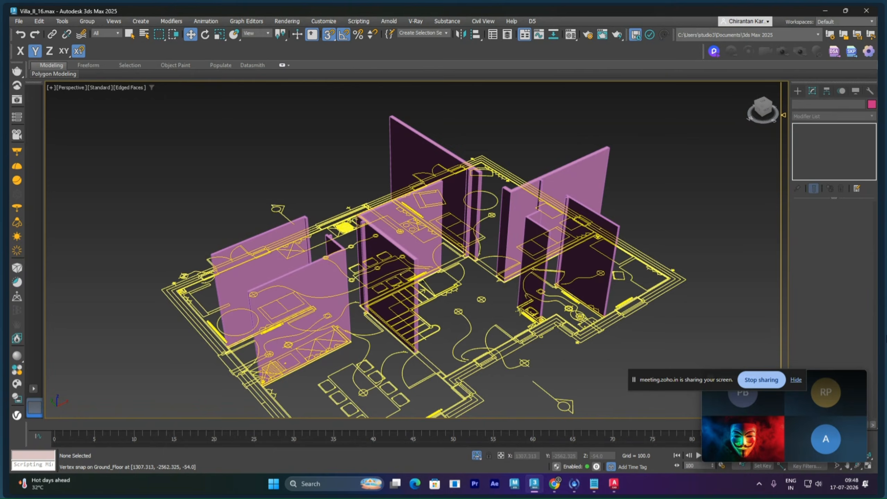
scroll(448, 363, down, 4)
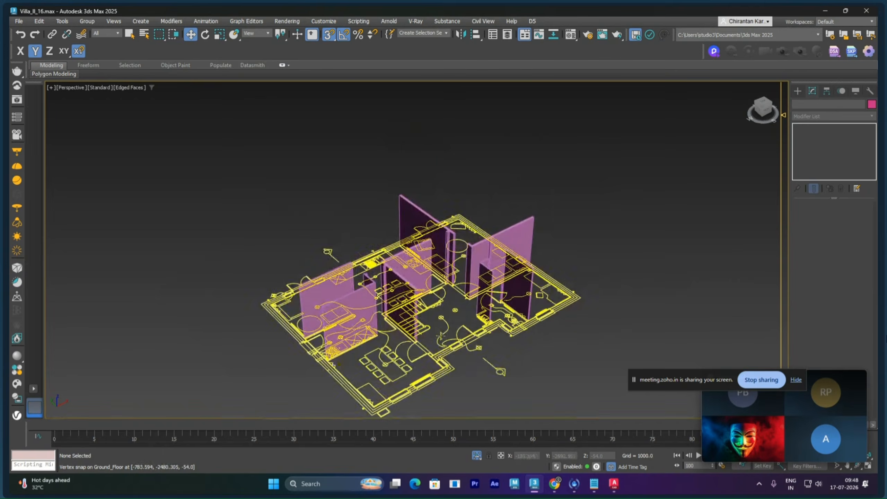
scroll(510, 360, up, 4)
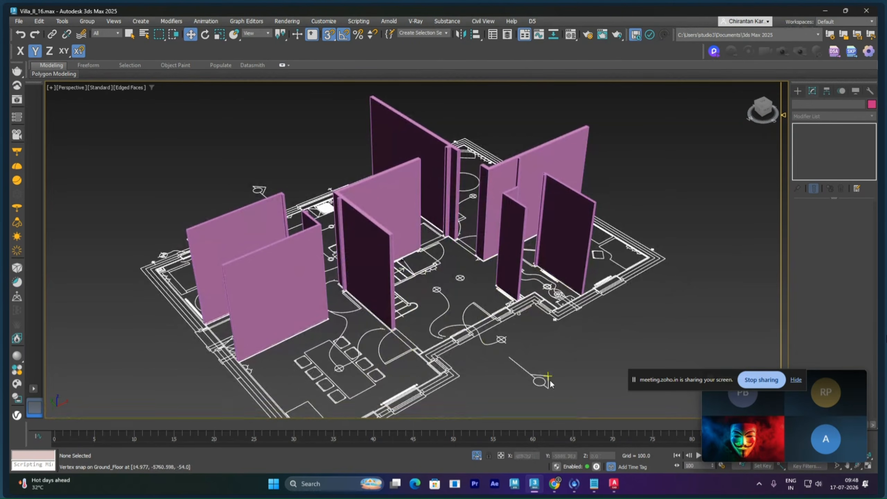
click(476, 456)
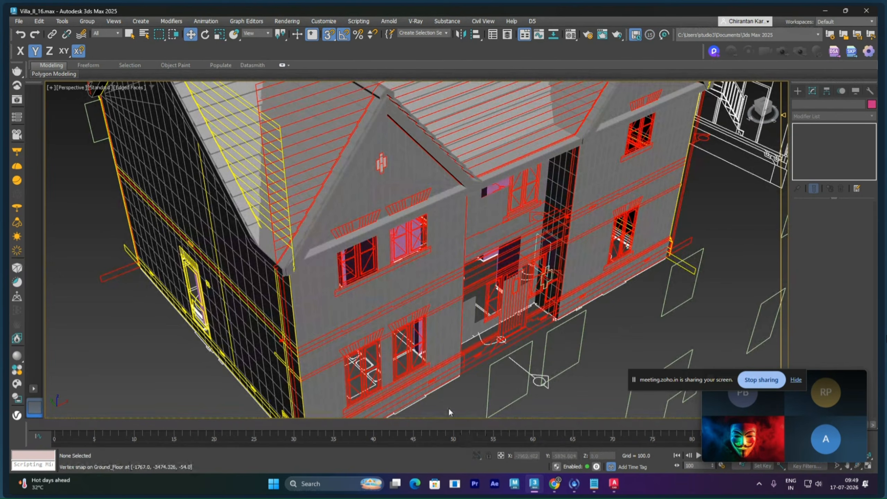
alt+middle_drag(447, 413, 457, 368)
- Select the Ground_Floor plan together with the wall behind the front window and the short wall beside the entrance
click(393, 369)
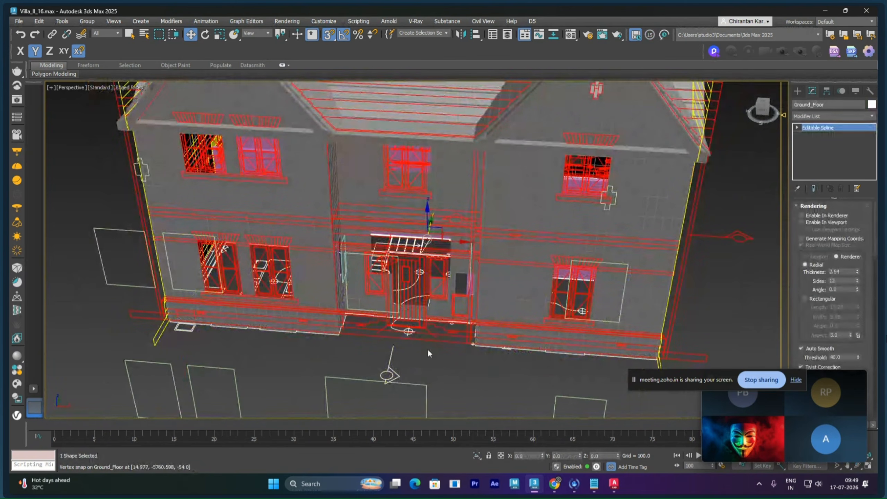
alt+middle_drag(557, 305, 530, 299)
scroll(506, 304, up, 5)
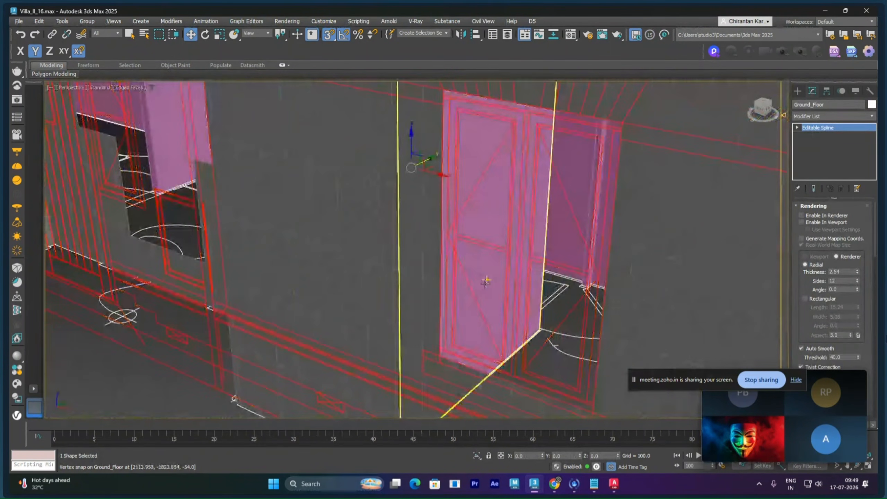
ctrl+click(486, 281)
alt+middle_drag(374, 287, 404, 289)
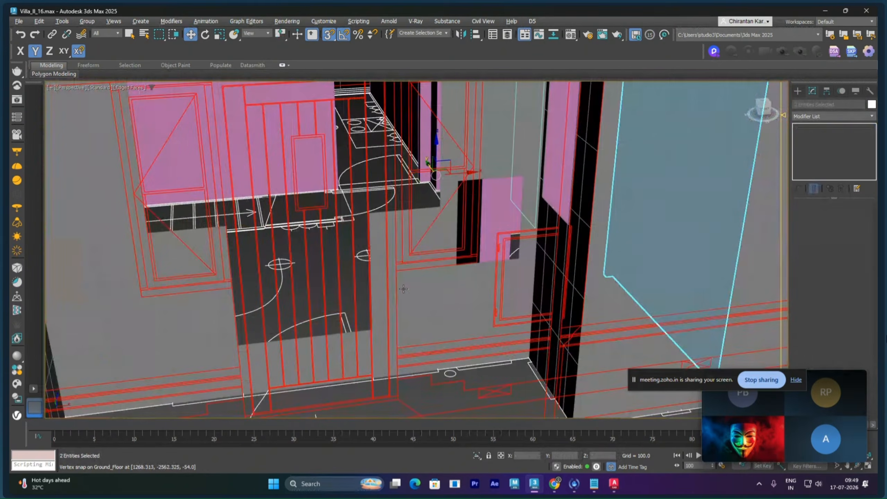
ctrl+click(484, 225)
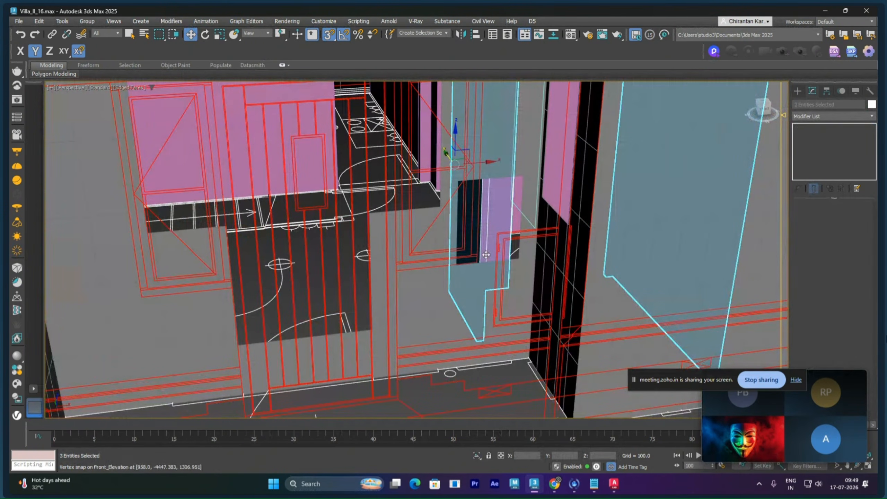
alt+middle_drag(484, 225, 552, 254)
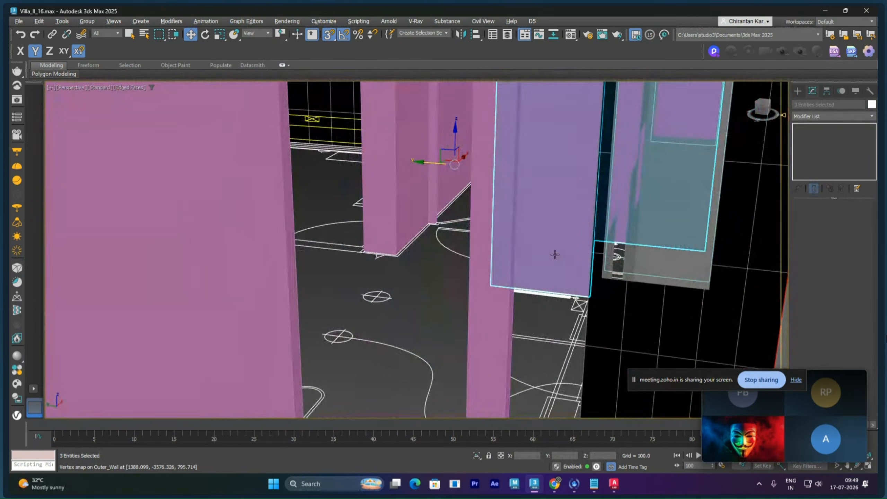
- Add four more interior walls to the selection from inside the villa
ctrl+click(493, 294)
ctrl+click(272, 348)
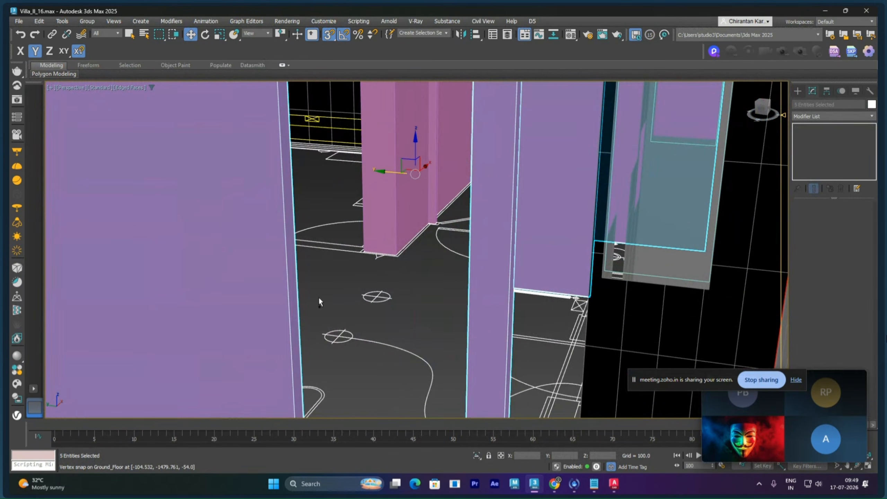
ctrl+click(385, 226)
alt+middle_drag(405, 283, 393, 282)
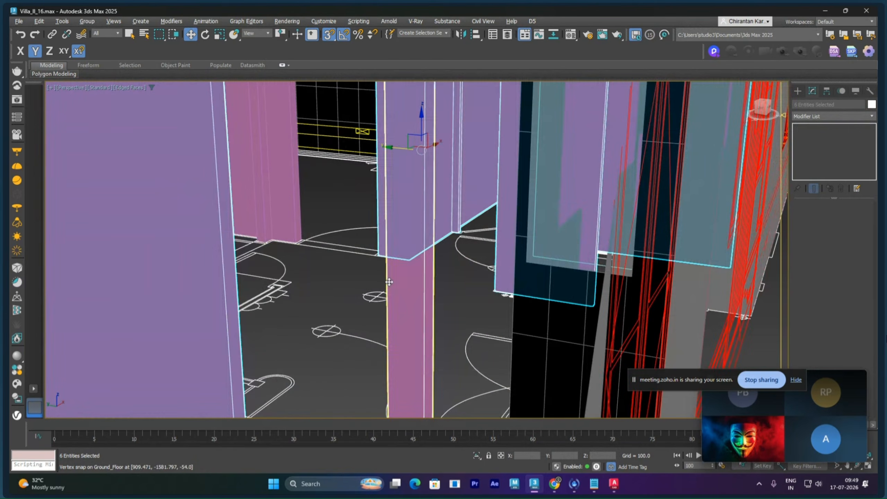
ctrl+click(285, 223)
- Add the last two interior walls to the selection and isolate all eight walls with the Ground_Floor plan
scroll(314, 250, down, 4)
alt+middle_drag(339, 262, 526, 286)
scroll(380, 277, up, 3)
ctrl+click(380, 277)
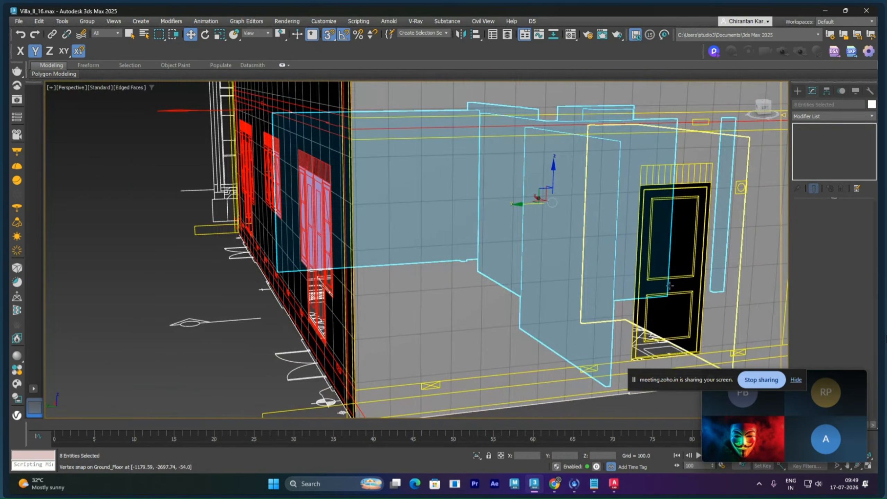
ctrl+click(674, 308)
alt+middle_drag(674, 307, 610, 351)
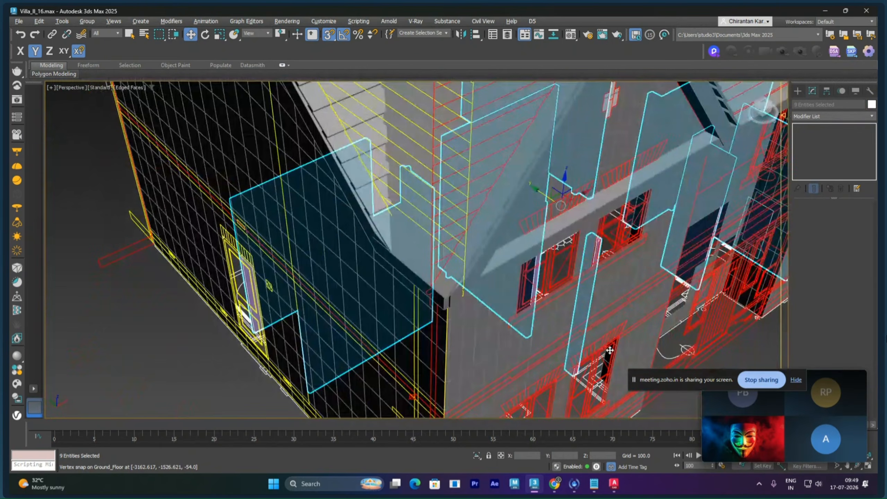
alt+middle_drag(610, 350, 560, 324)
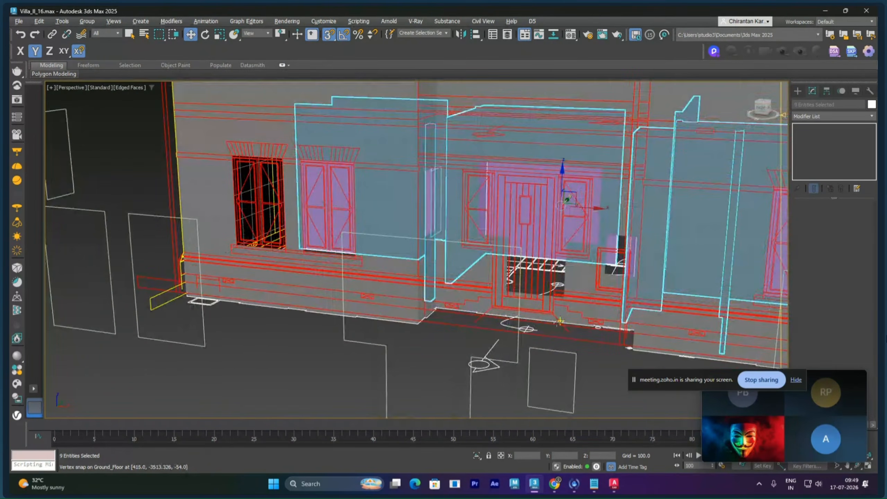
key(alt+q)
scroll(533, 318, down, 10)
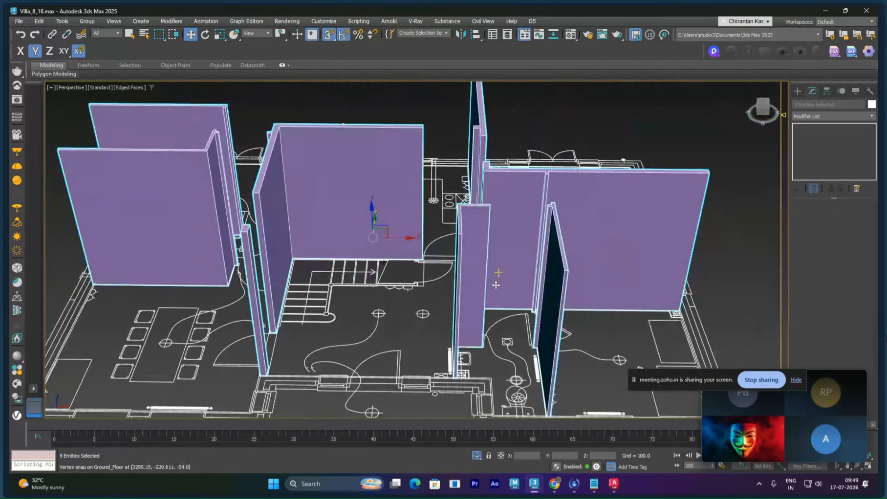
alt+middle_drag(499, 282, 536, 277)
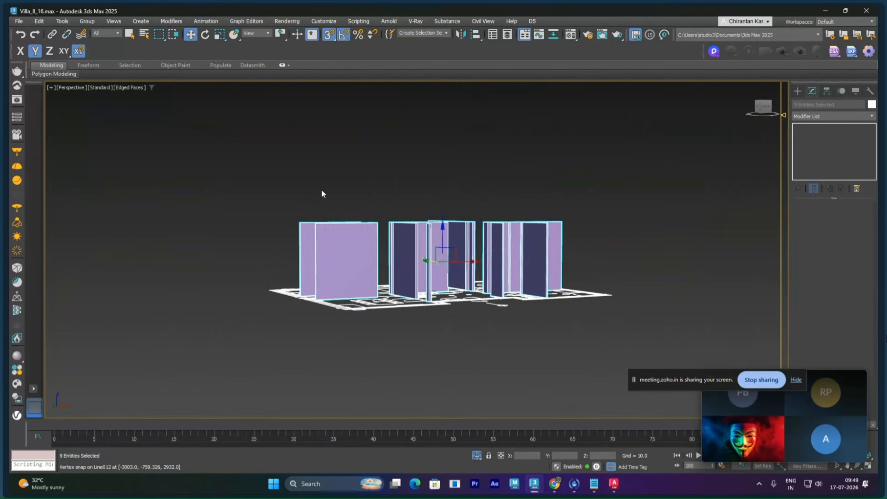
- Select only the eight interior walls and create a new layer for them named Ground_Flr_Int_Walls
drag(282, 196, 575, 257)
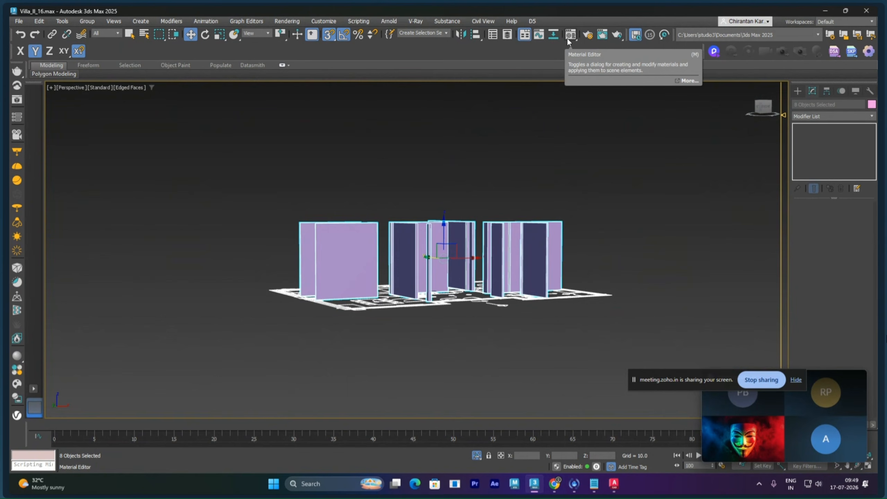
click(507, 34)
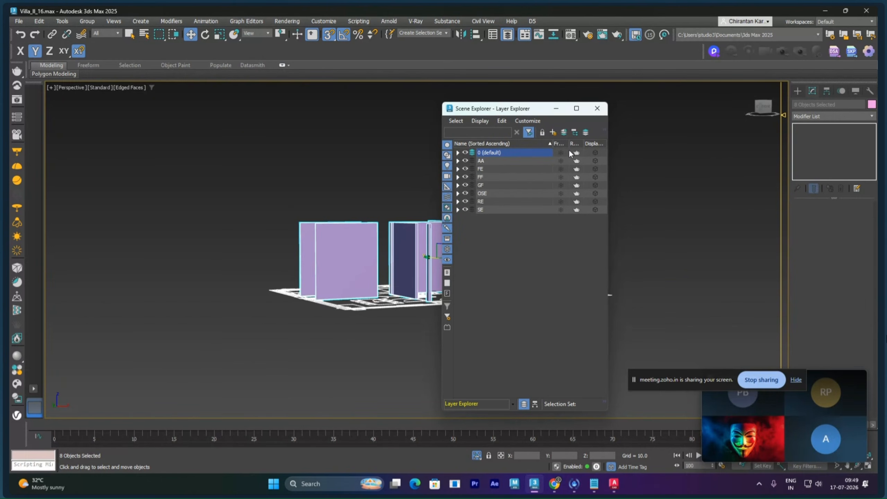
click(554, 133)
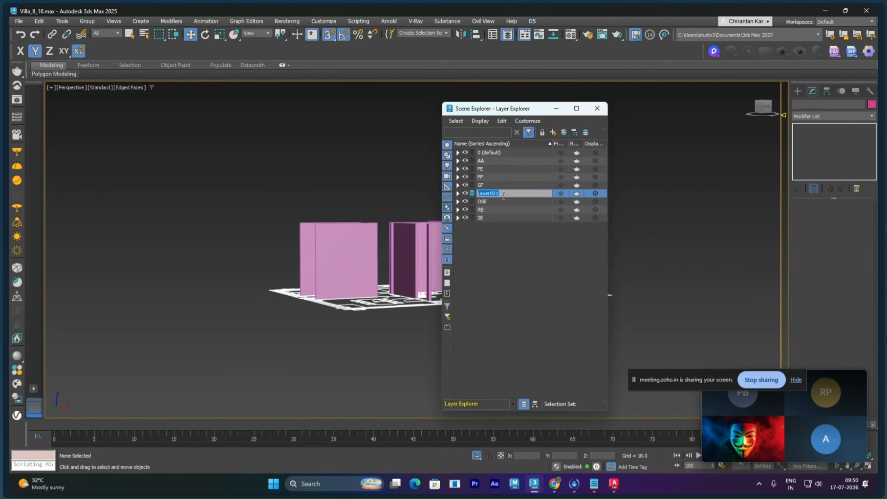
text(ground_Flr_Int_Walls)
key(Return)
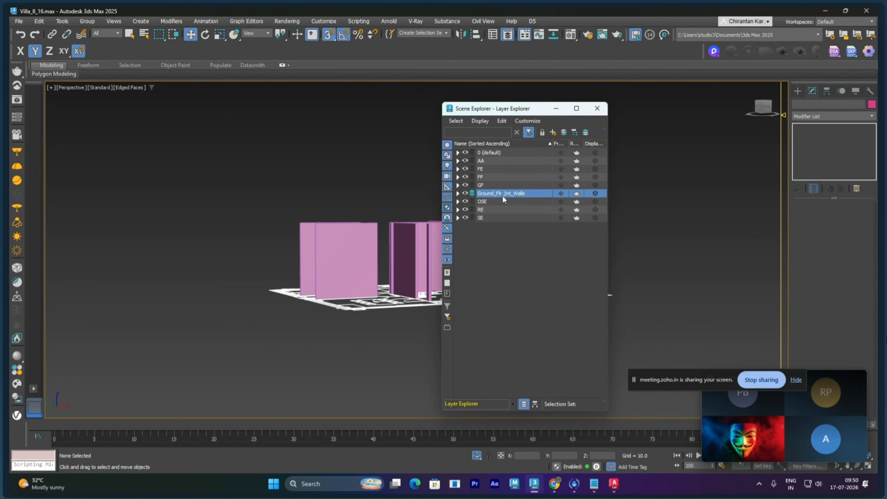
- Select Line005 through Line012 in the Ground_Flr_Int_Walls layer and isolate them without the floor plan
click(458, 194)
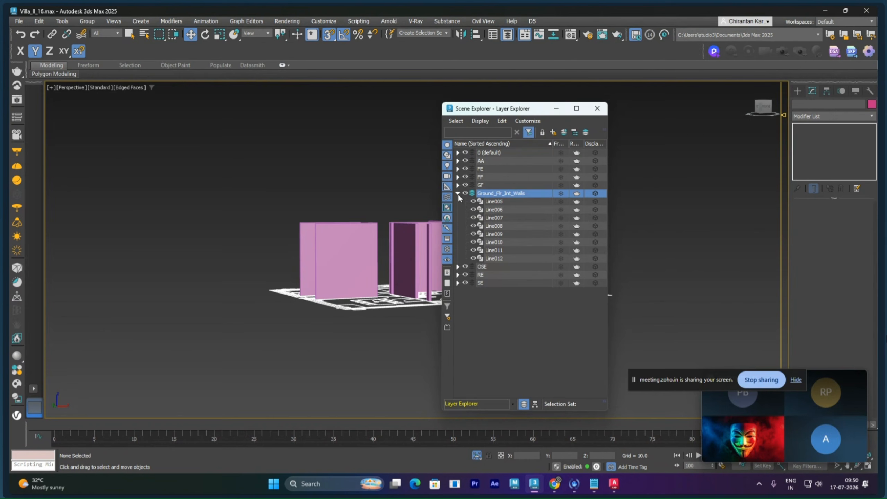
click(503, 201)
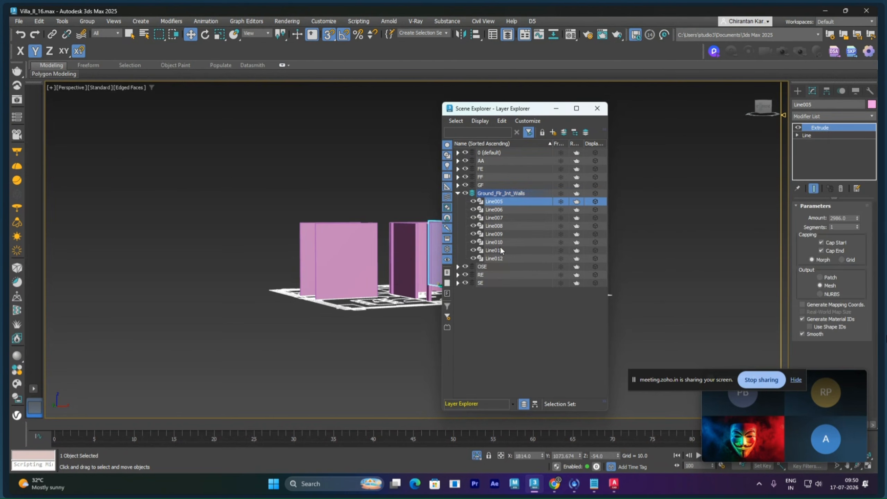
shift+click(501, 257)
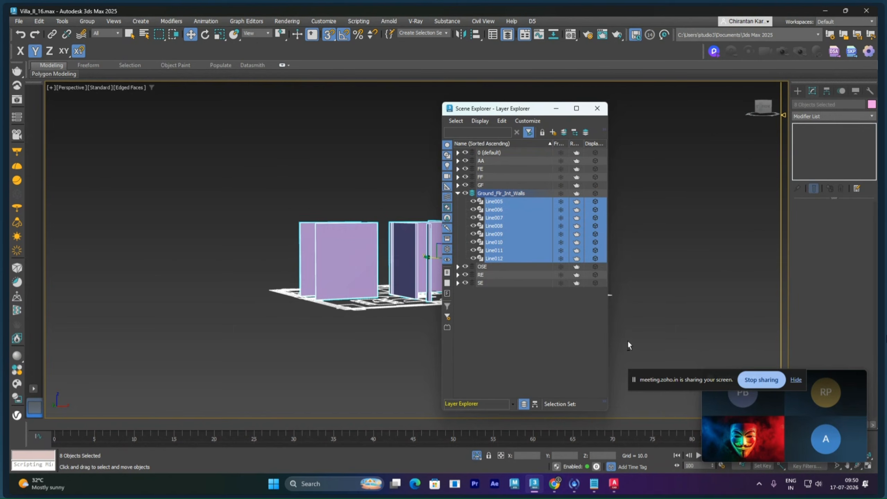
key(alt+q)
drag(529, 110, 698, 121)
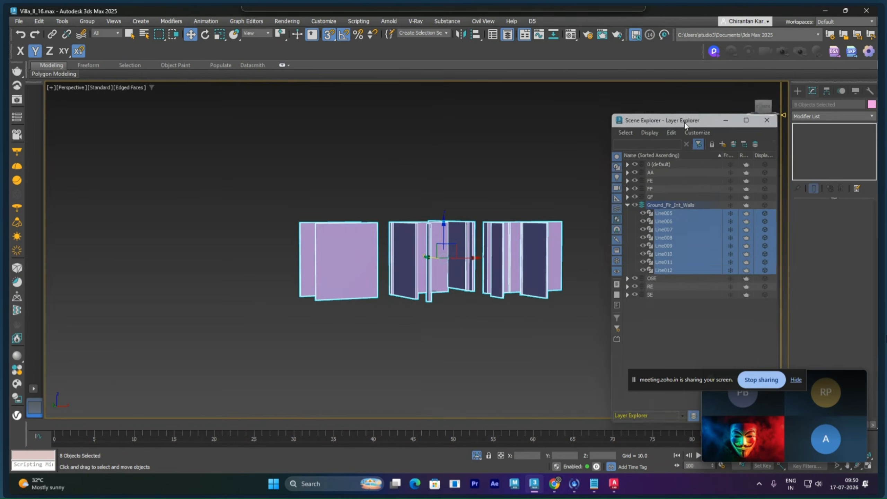
- Select interior wall Line012 on its own and remove its Extrude modifier
click(492, 172)
alt+middle_drag(492, 173, 458, 213)
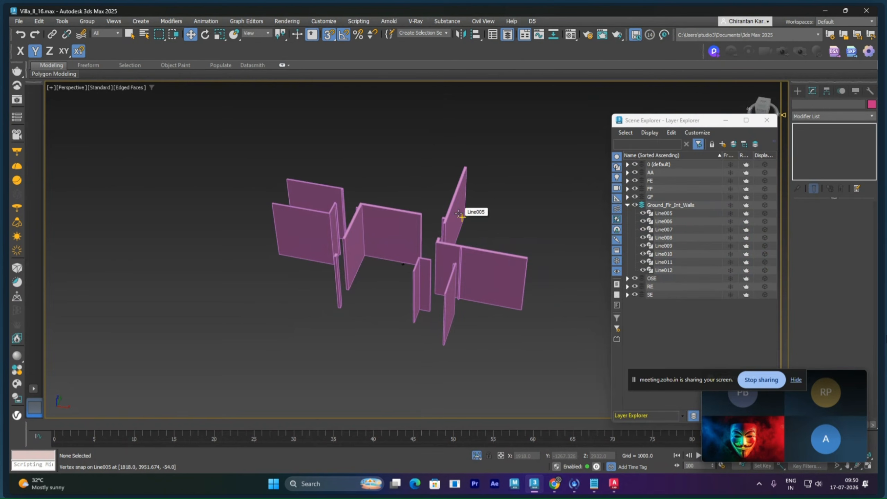
click(322, 239)
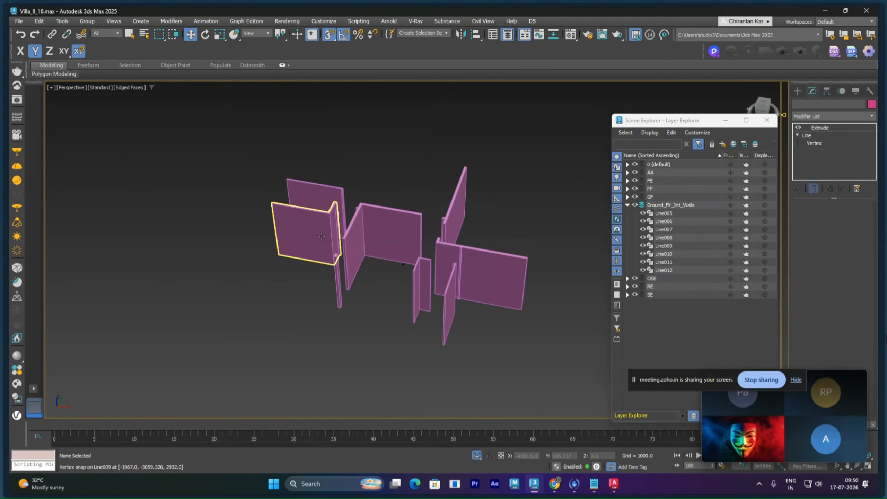
click(321, 236)
drag(663, 124, 633, 225)
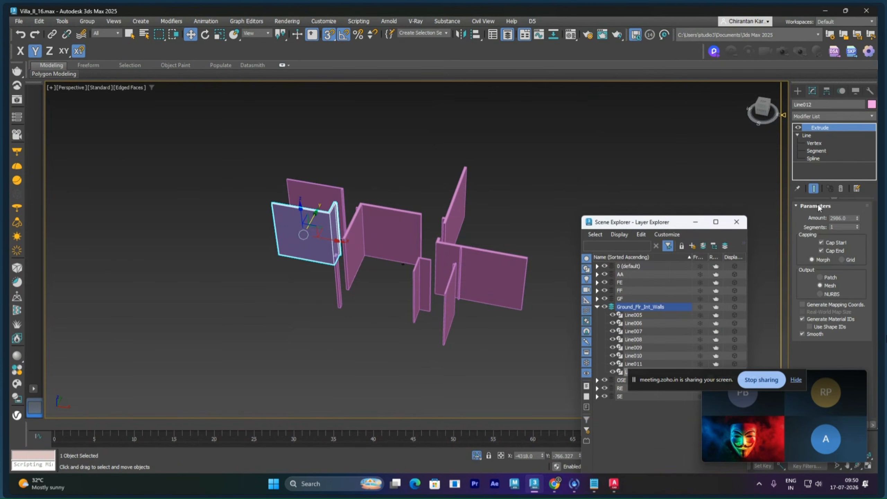
click(841, 189)
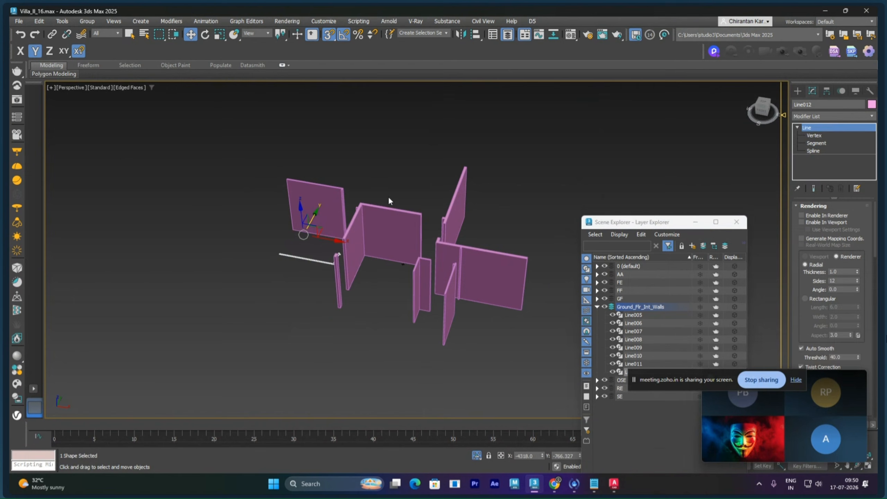
- Remove the Extrude modifier from interior walls Line011 and Line010
click(339, 210)
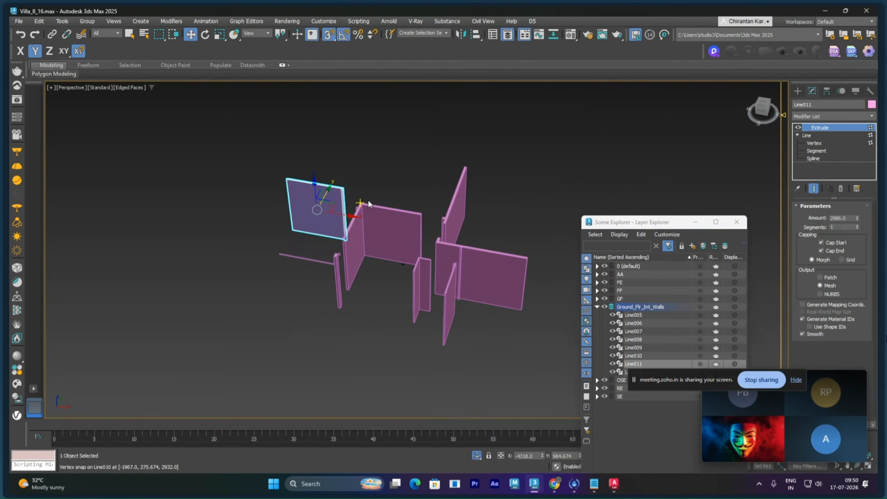
click(841, 189)
key(1)
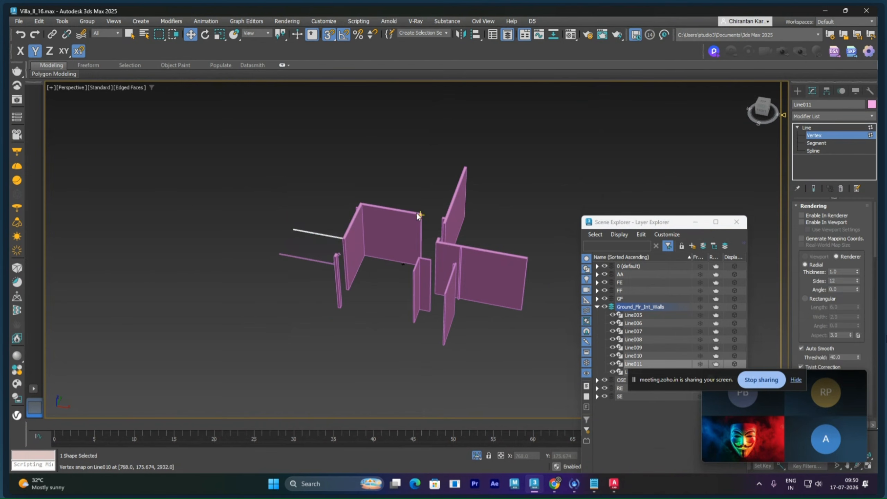
key(1)
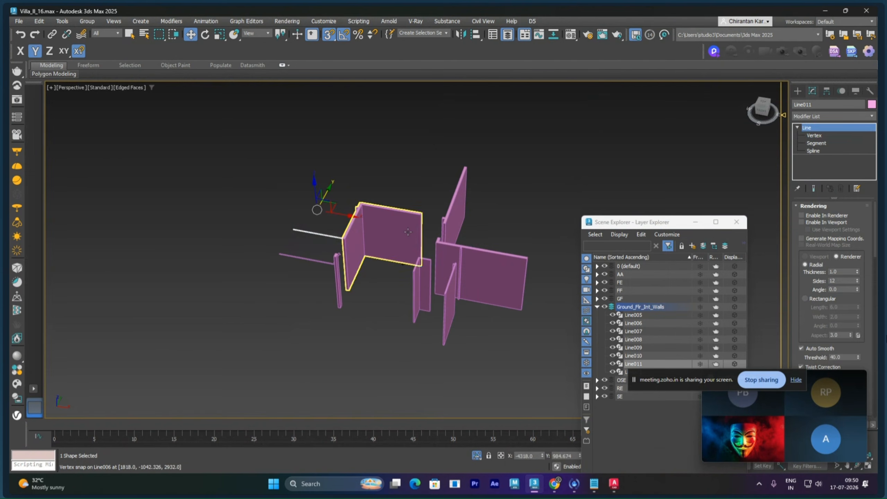
click(392, 234)
click(841, 189)
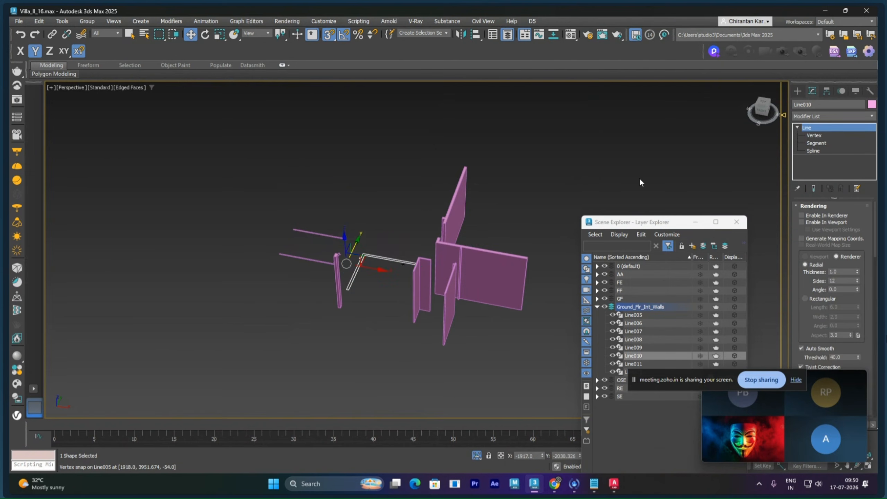
- Remove the Extrude modifier from interior walls Line005 and Line008
middle_drag(555, 183, 544, 166)
click(447, 172)
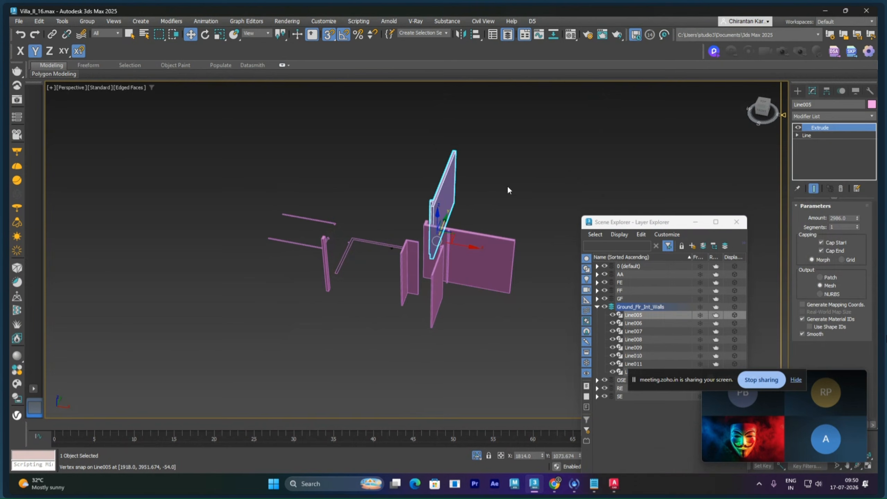
click(841, 189)
middle_drag(444, 254, 450, 228)
click(416, 245)
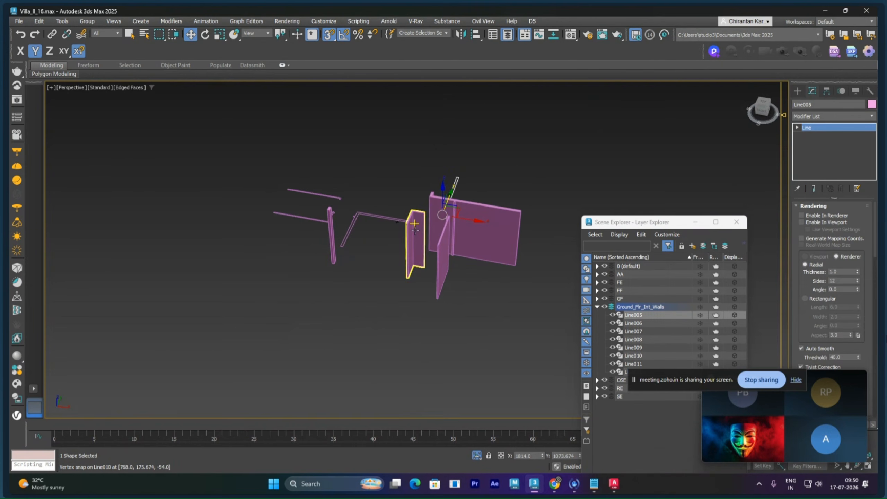
click(841, 189)
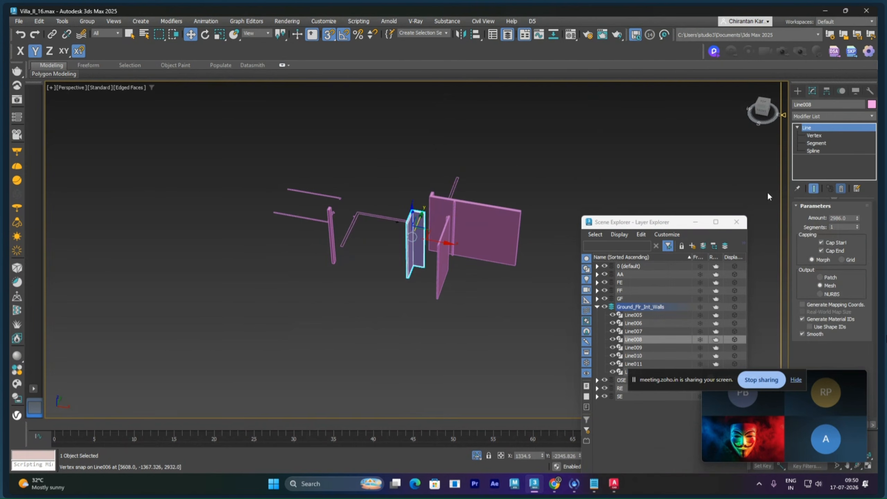
- Remove the Extrude modifier from interior wall Line006, leave its vertex level and clear the selection
click(505, 209)
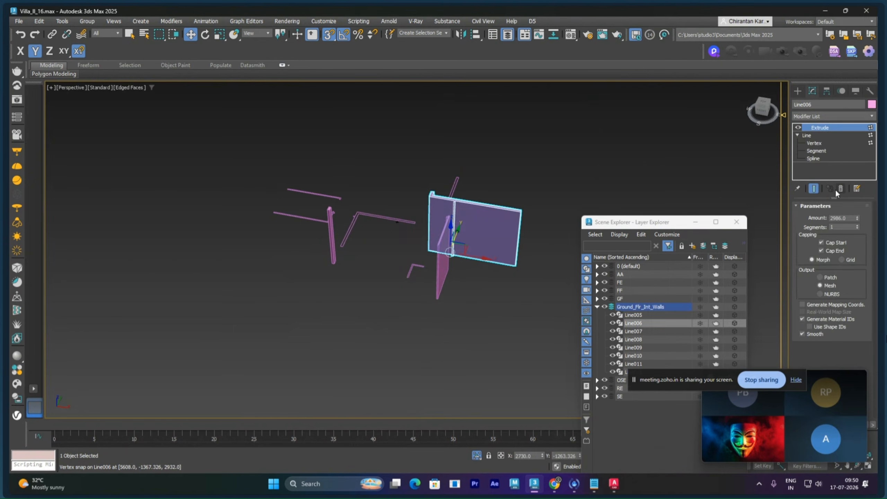
click(841, 189)
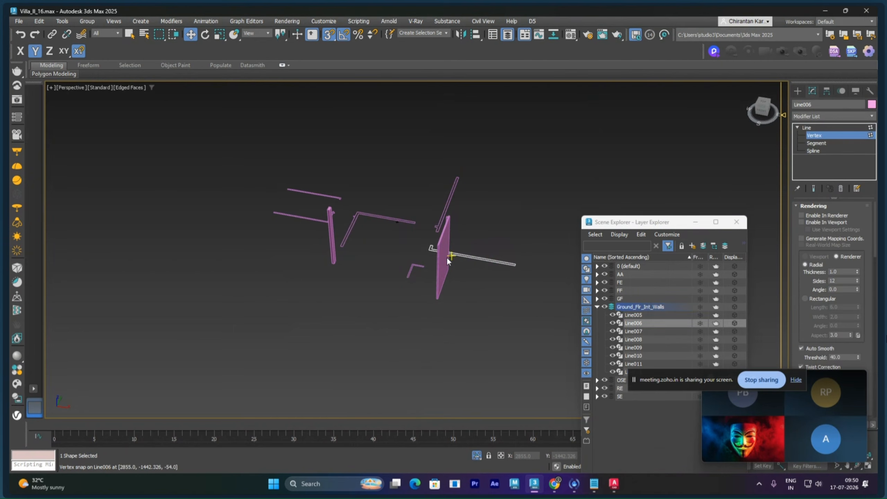
alt+middle_drag(421, 275, 501, 242)
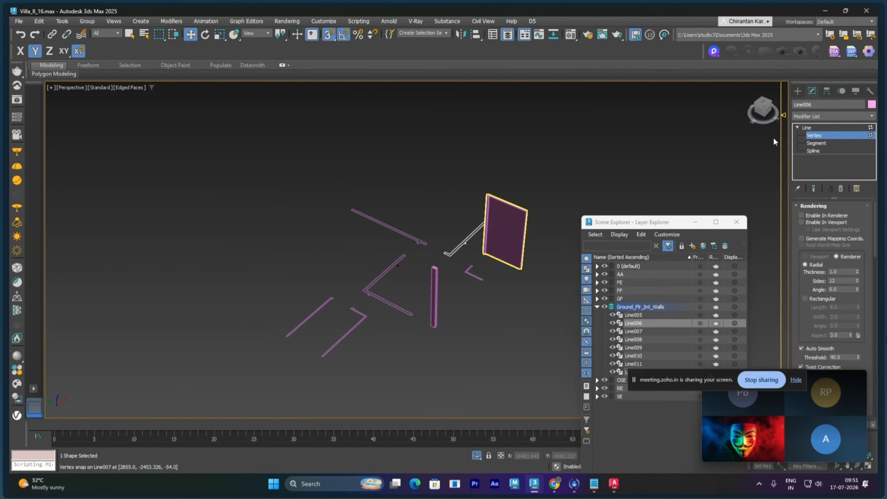
click(802, 127)
click(635, 139)
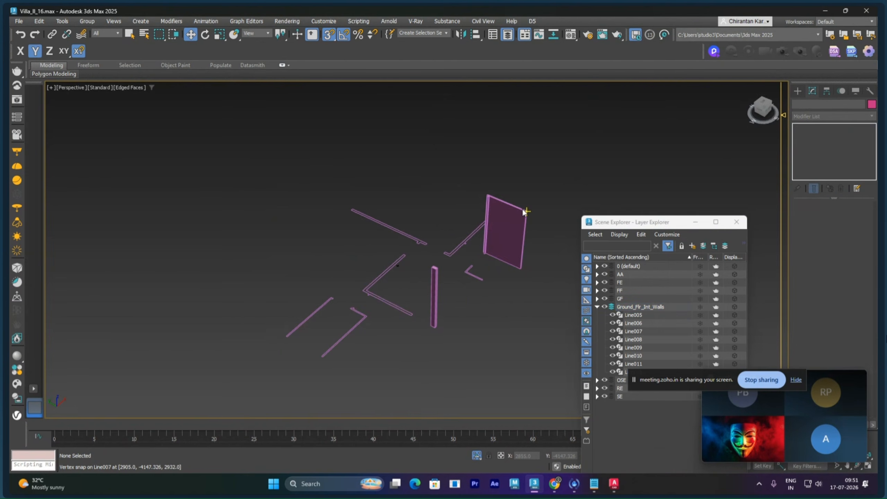
- Inspect the base line of wall Line007 beneath its Extrude modifier and deselect the wall
click(522, 209)
click(818, 141)
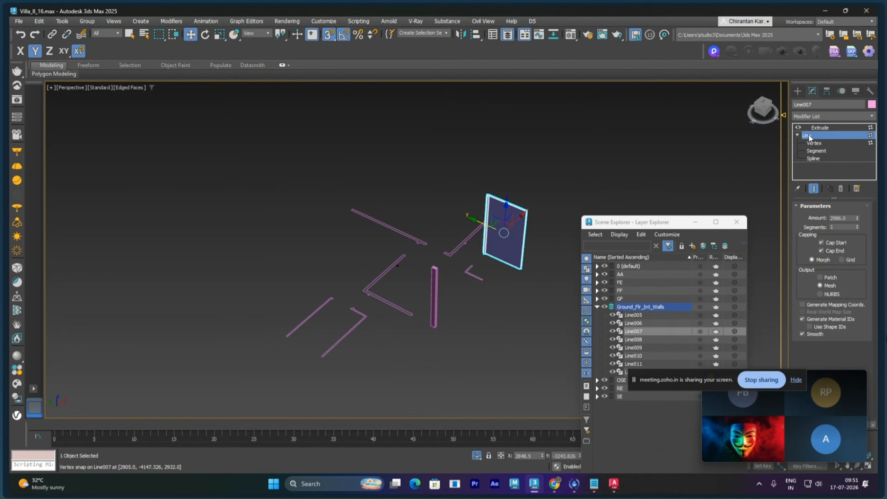
click(722, 177)
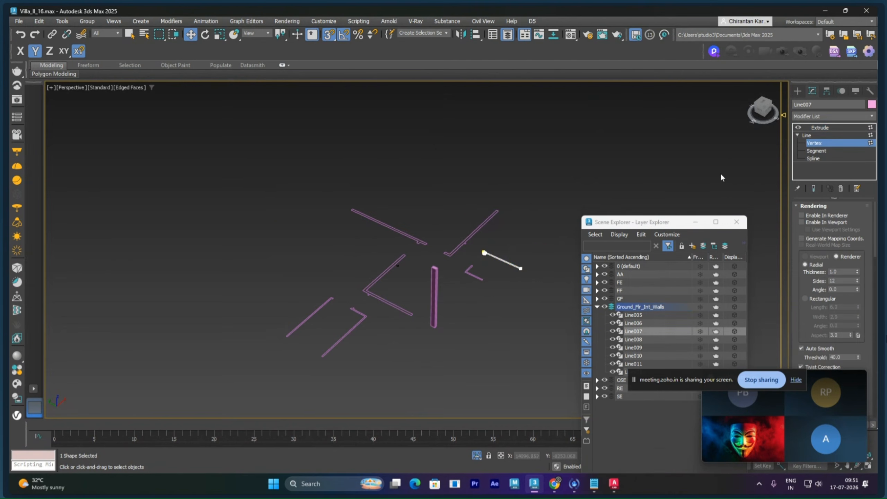
click(816, 129)
click(590, 198)
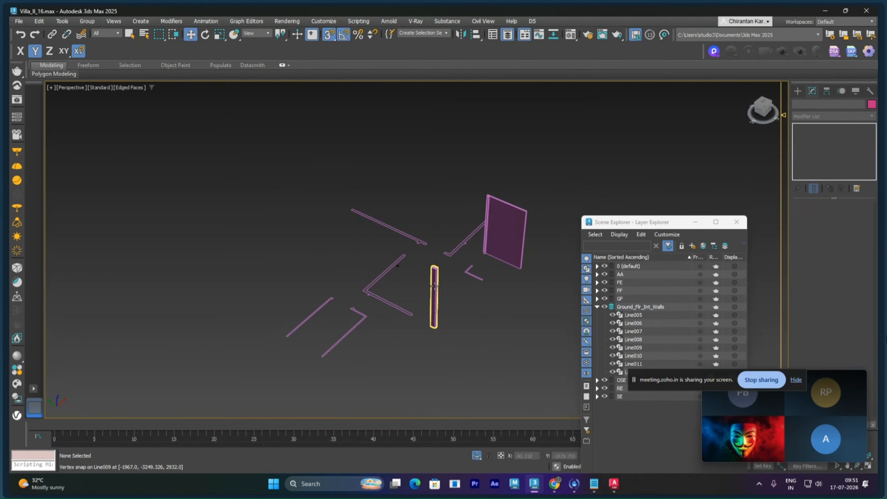
- Remove the Extrude modifier from the narrow wall piece Line009 and deselect it
click(434, 297)
click(841, 189)
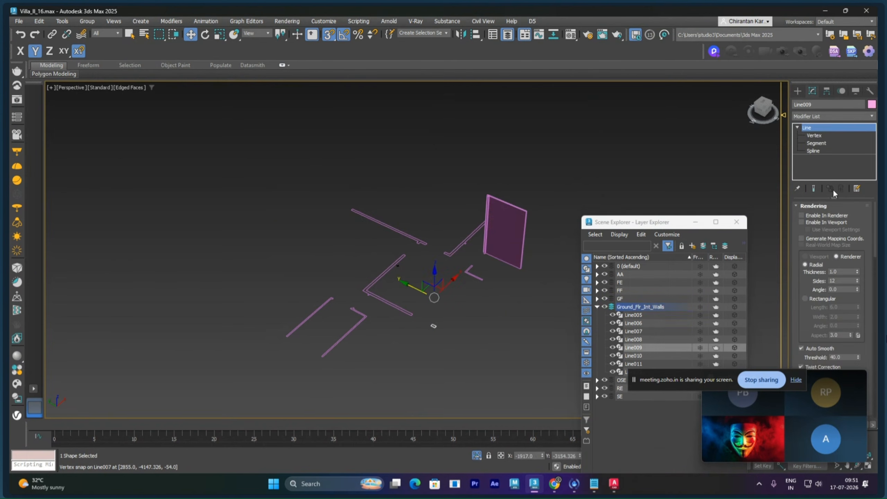
click(621, 176)
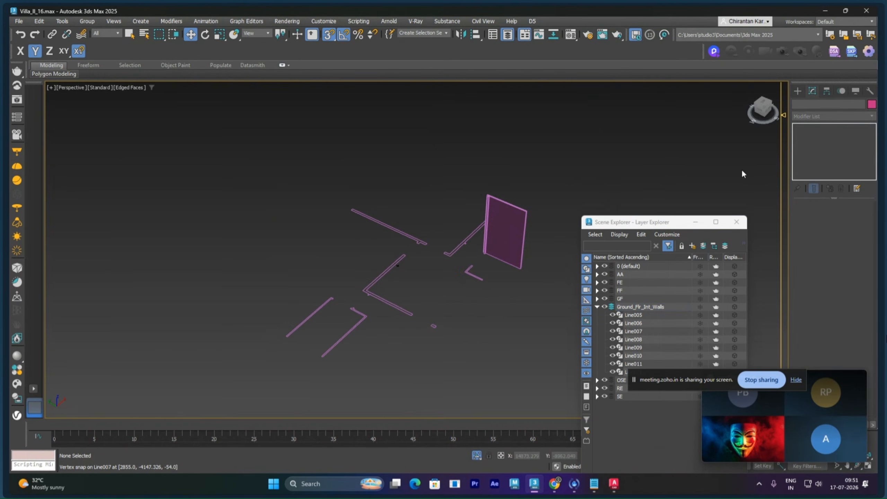
- Attach Line005, Line006 and Line008 through Line012 to Line007's base line with Attach Multiple, and return to its Extrude level
click(525, 211)
click(525, 211)
click(810, 137)
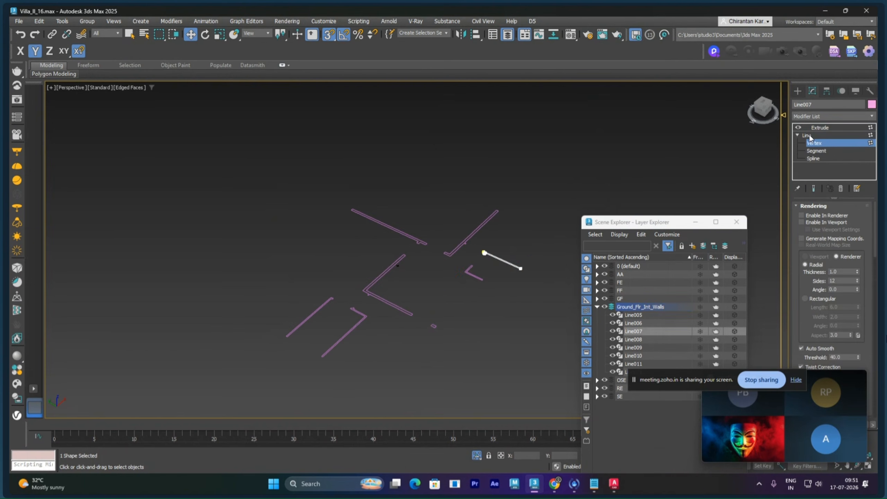
click(807, 136)
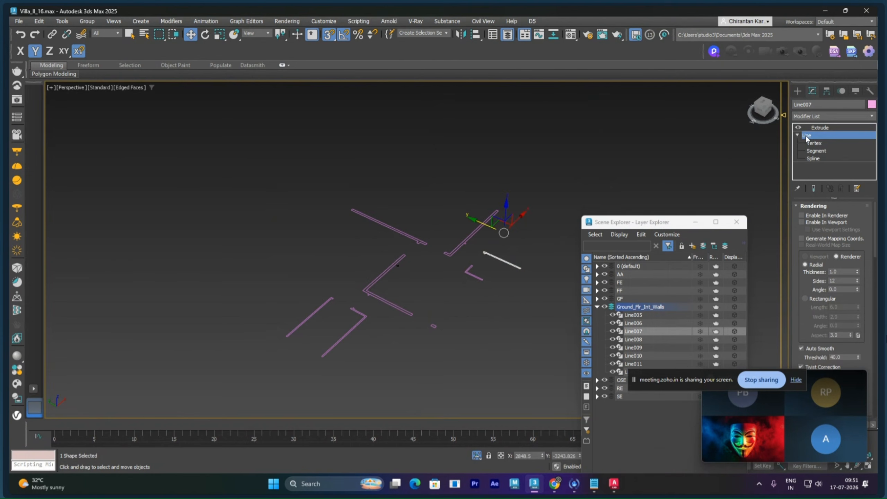
scroll(814, 276, down, 10)
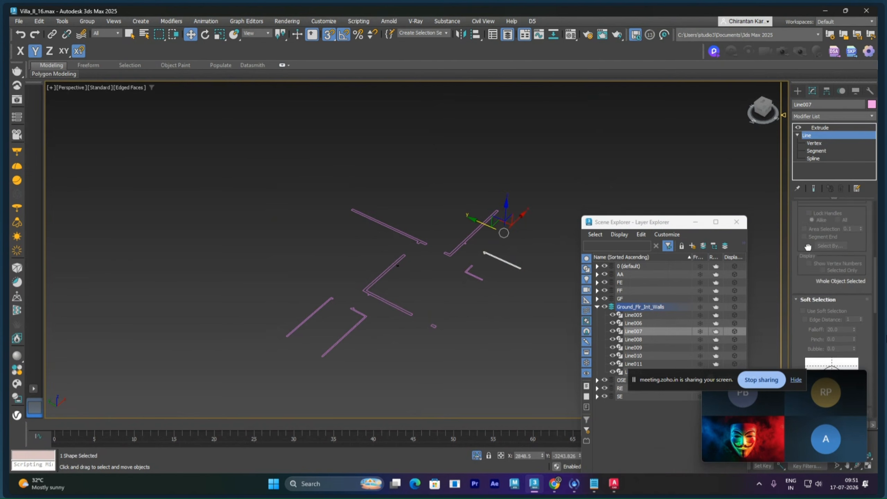
scroll(809, 241, down, 5)
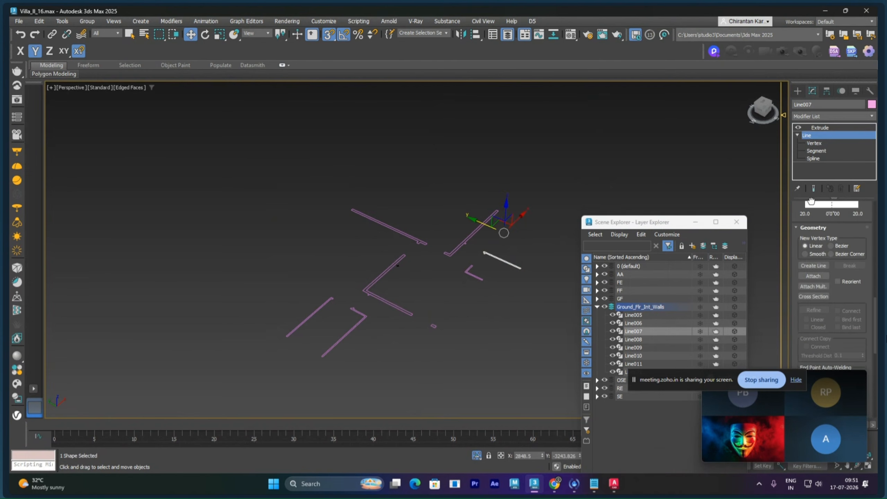
click(819, 285)
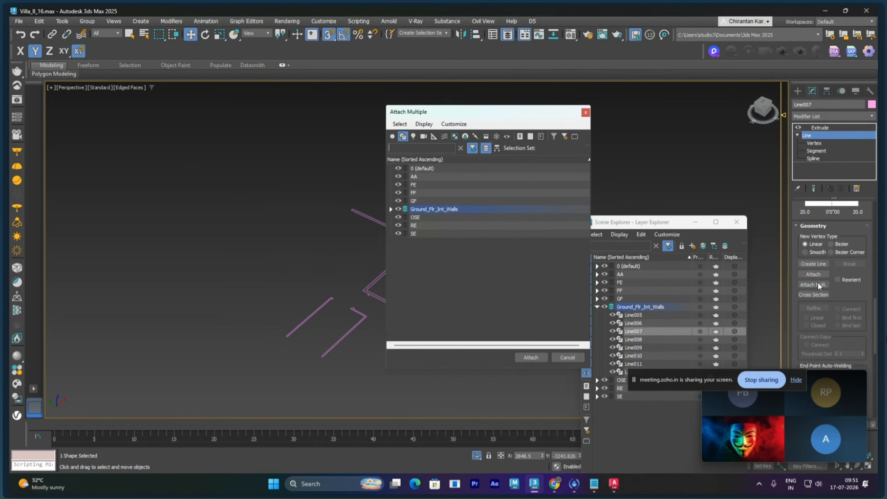
click(391, 209)
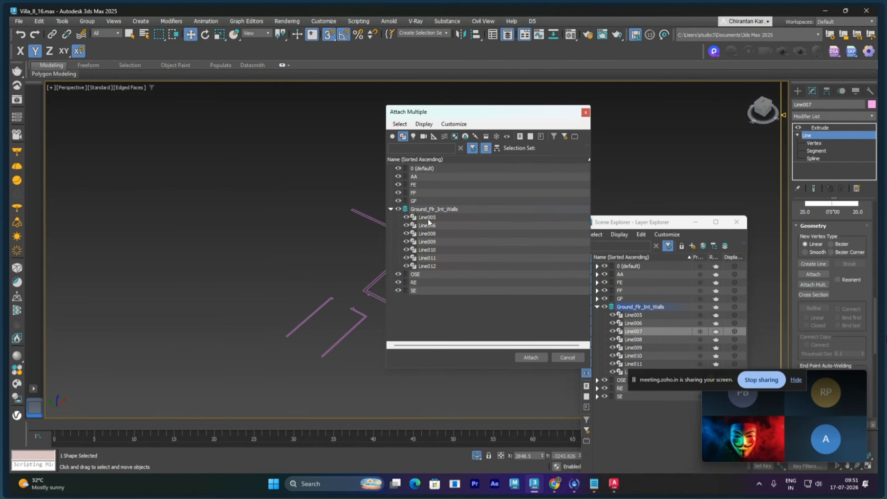
click(429, 217)
shift+click(432, 266)
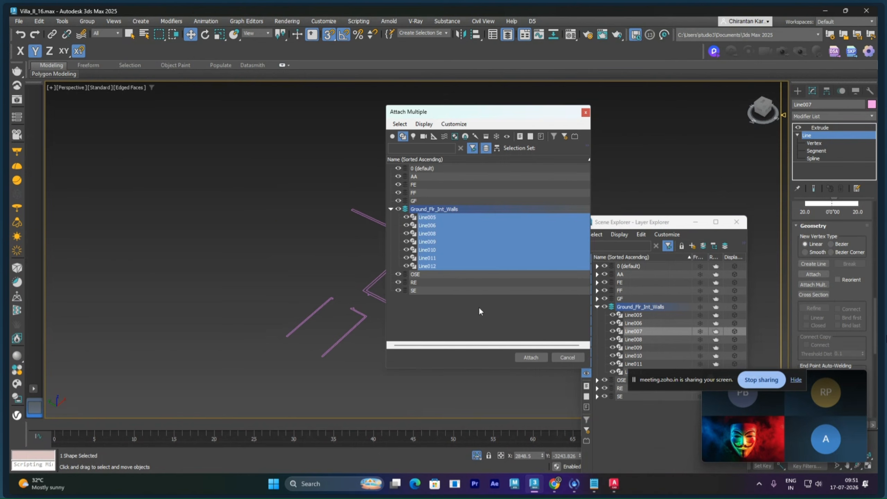
click(525, 357)
click(819, 127)
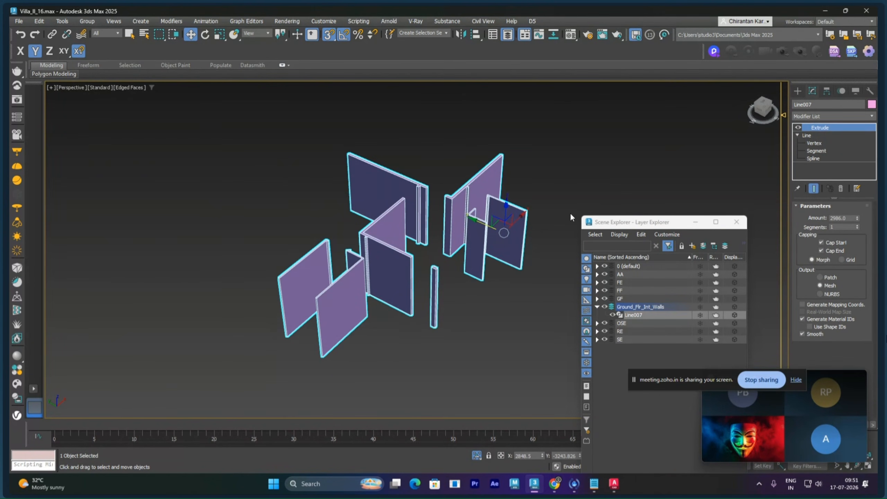
- Centre the pivot of the combined interior walls object on its geometry using Affect Pivot Only
click(826, 91)
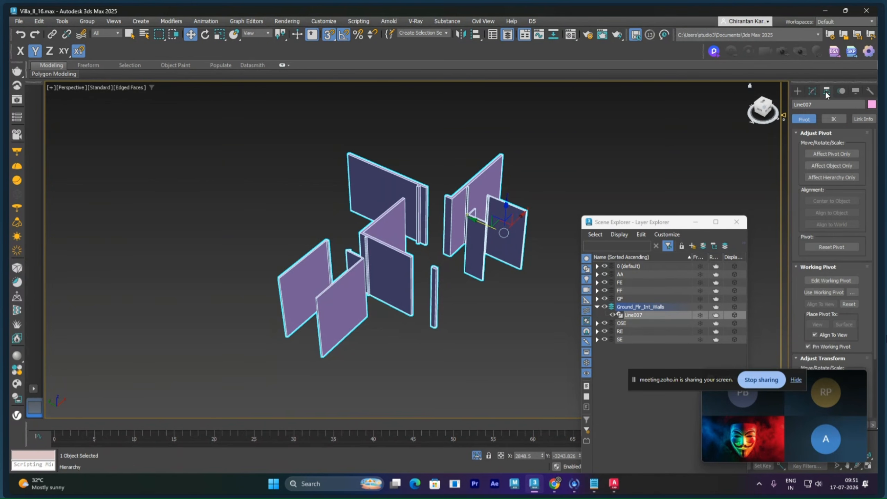
click(821, 156)
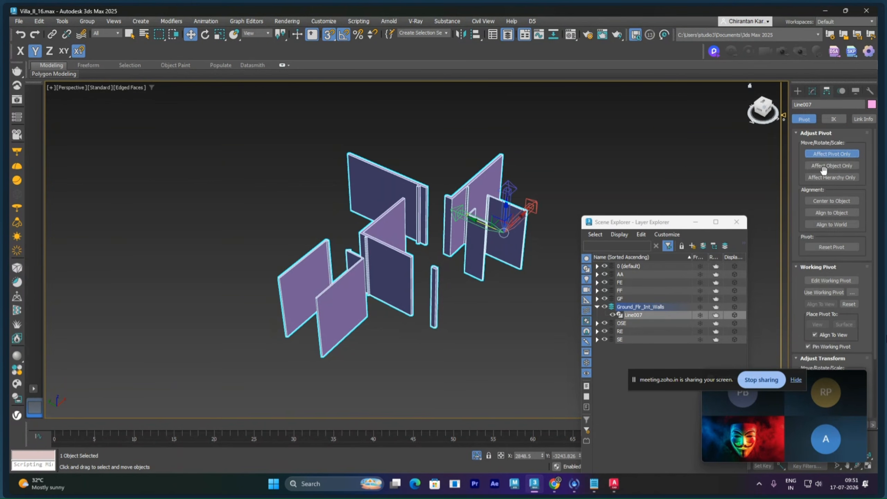
click(829, 200)
click(831, 155)
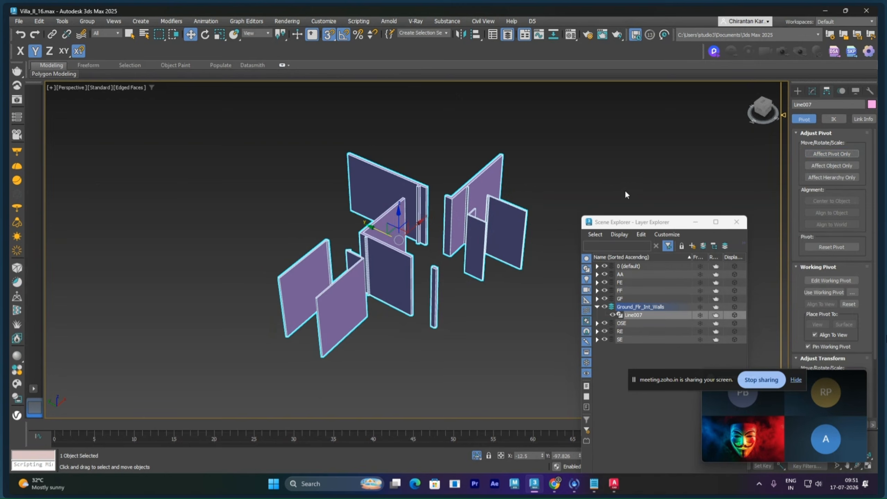
- Rename the combined walls object in the Ground_Flr_Int_Walls layer as Ground_Int_Walls
alt+middle_drag(625, 191, 537, 186)
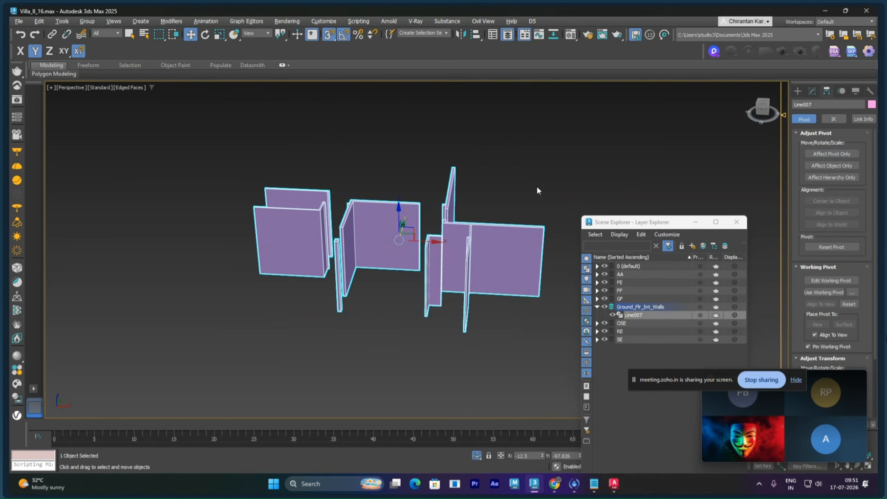
drag(649, 222, 647, 108)
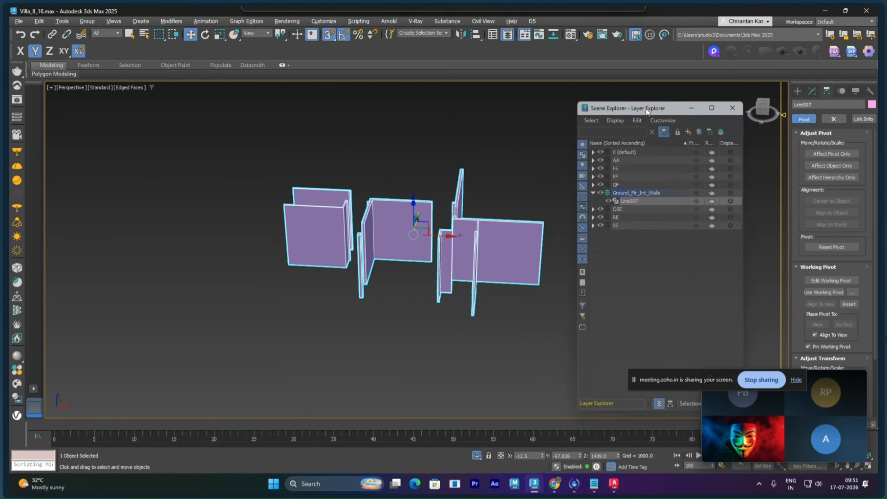
double_click(638, 202)
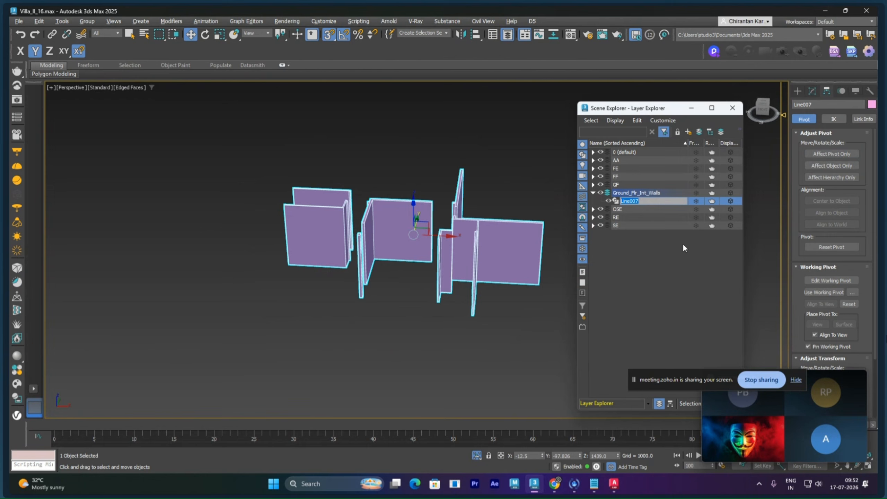
key(BackSpace)
text(Int_)
text(Wa)
text(Ground)
text(_)
key(Return)
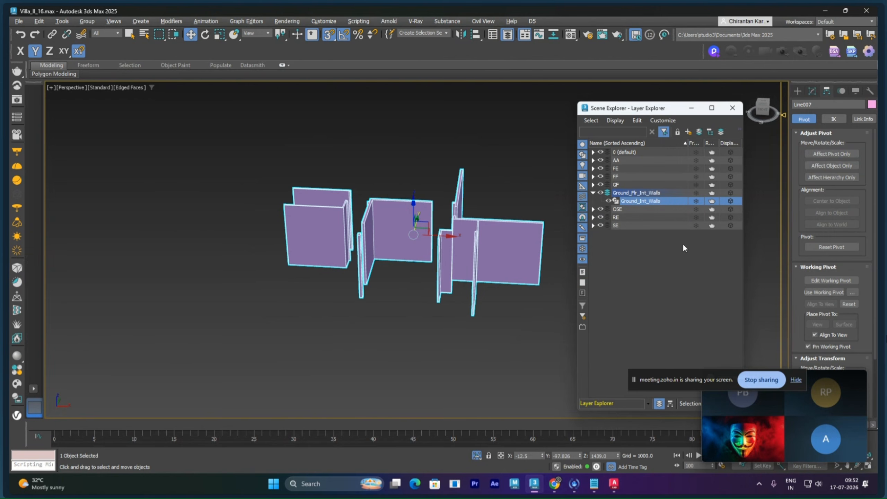
- Deselect the interior walls, collapse the Ground_Flr_Int_Walls layer, and make 0 (default) the active layer with its contents expanded
click(650, 241)
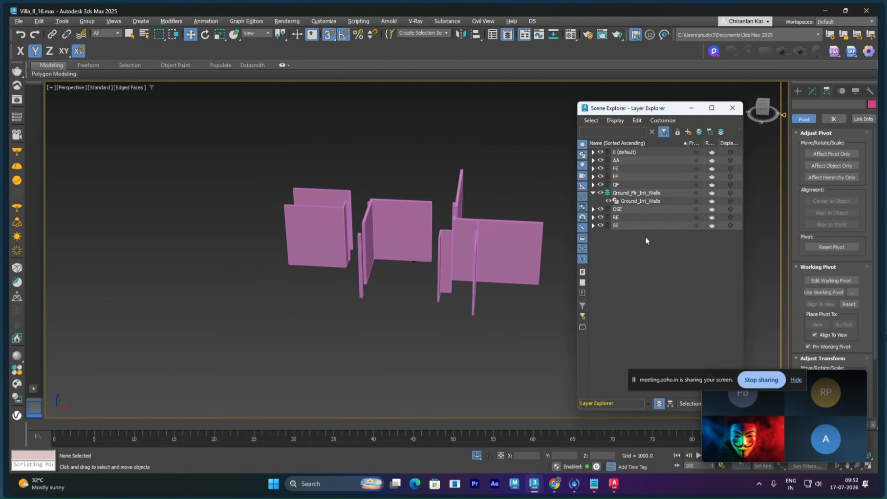
click(594, 193)
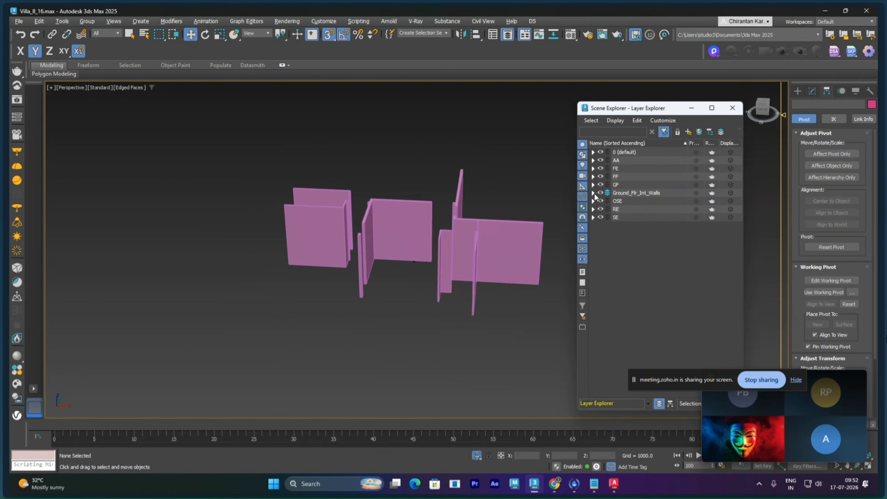
click(615, 153)
click(607, 152)
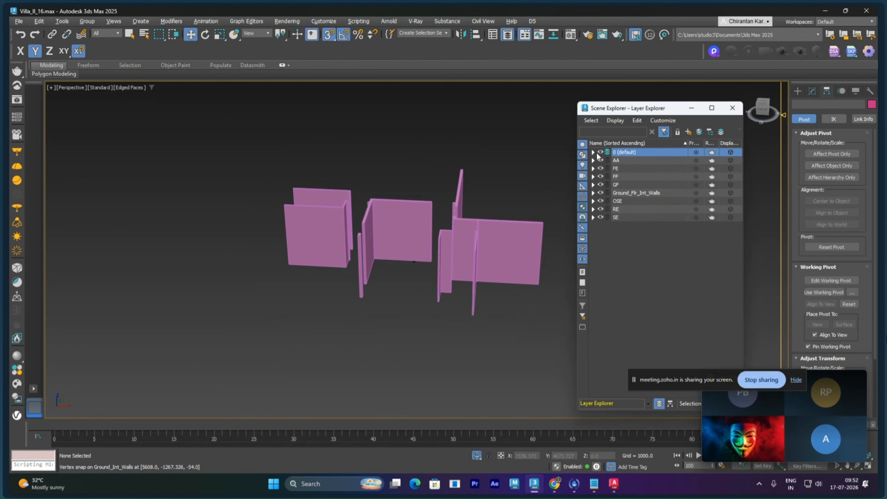
click(593, 152)
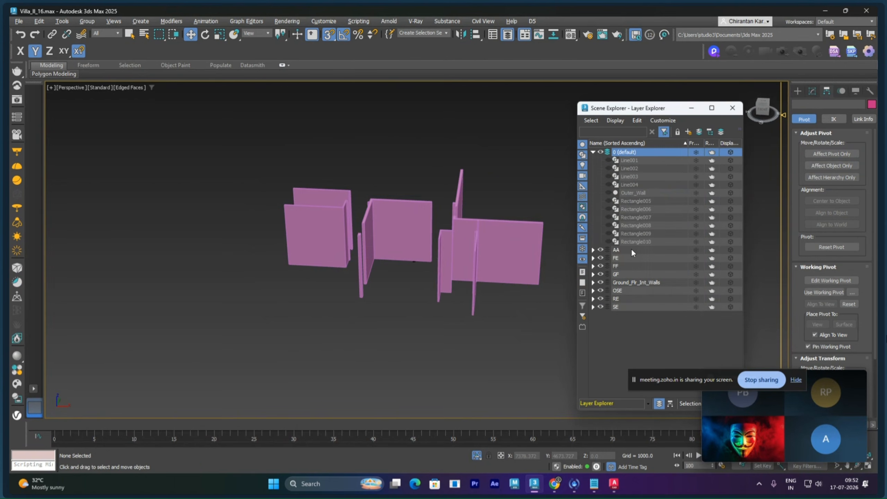
- End isolation of the interior walls and make Outer_Wall see-through
click(478, 458)
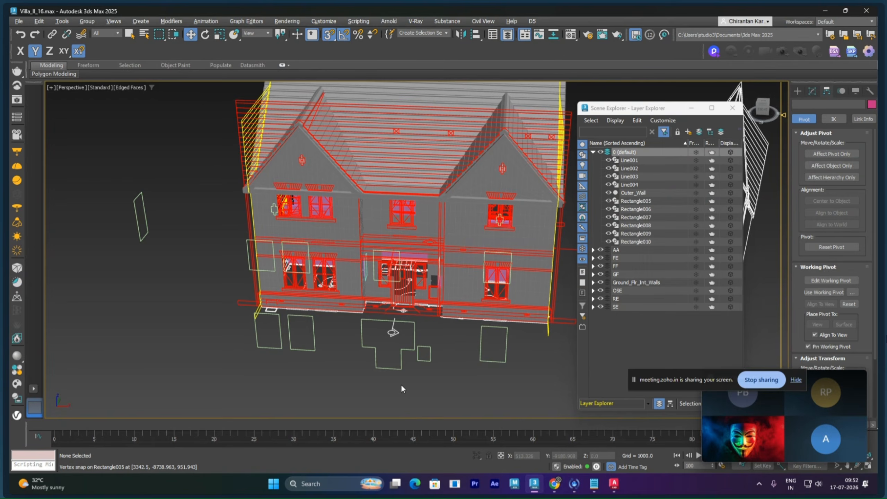
alt+middle_drag(400, 384, 449, 331)
scroll(454, 344, up, 2)
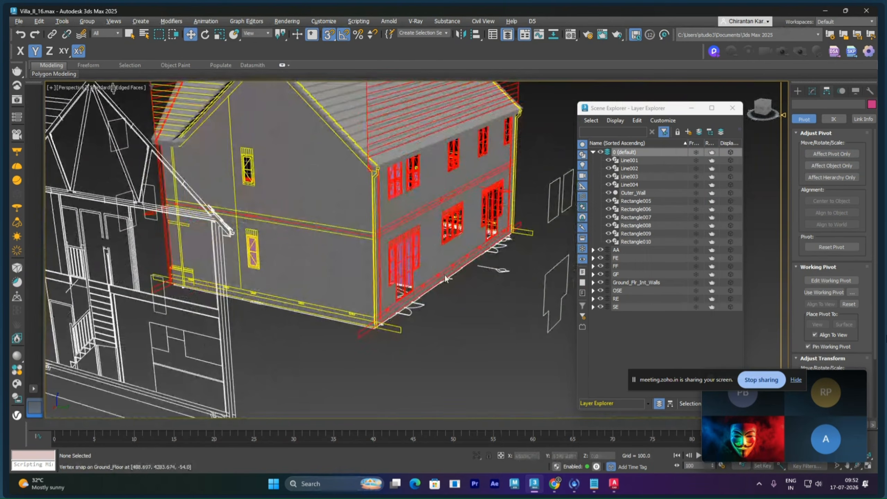
click(431, 200)
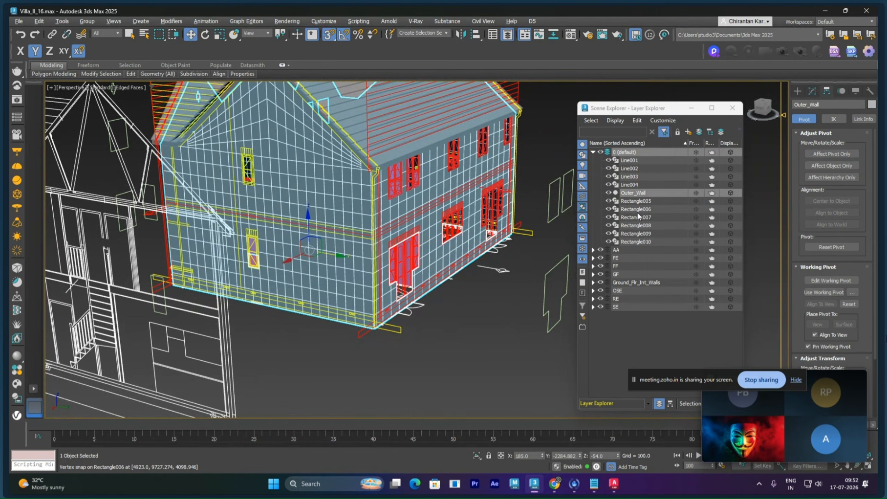
key(alt+x)
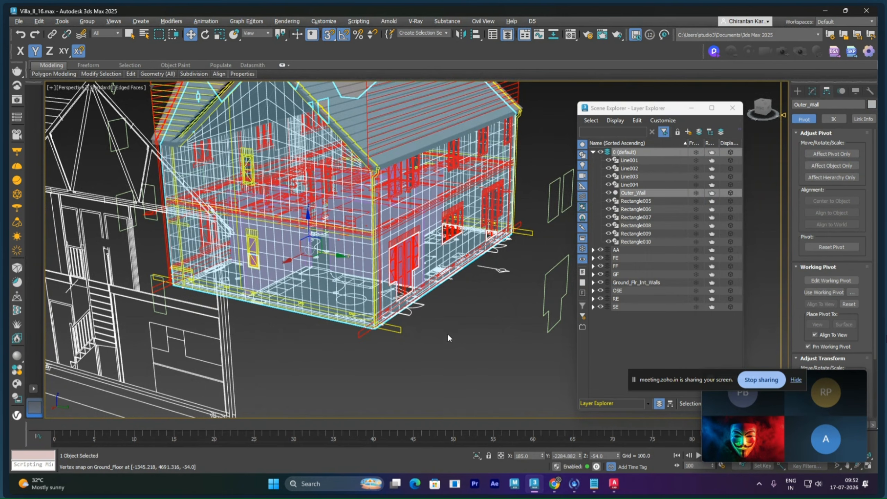
- Hide the reference shapes and turn off edged faces to view the interior walls through Outer_Wall
key(alt+q)
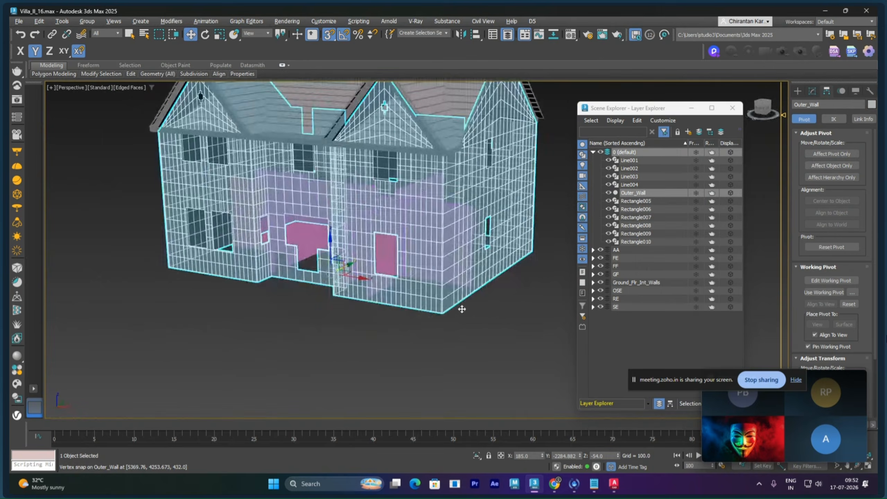
mouse_move(462, 309)
alt+middle_down()
mouse_move(537, 308)
mouse_move(411, 311)
mouse_move(468, 318)
mouse_move(483, 303)
mouse_move(540, 309)
mouse_move(531, 321)
mouse_move(422, 311)
mouse_move(469, 313)
mouse_move(456, 310)
alt+middle_up()
key(F4)
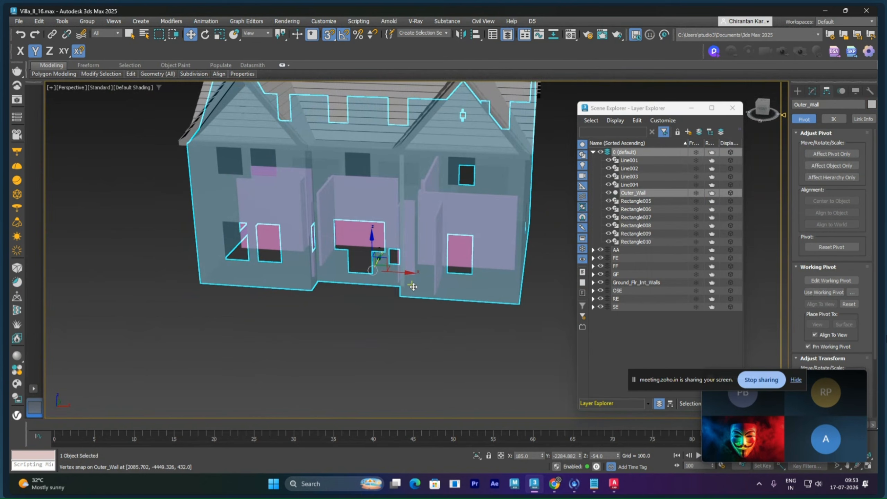
- Show the reference shapes again and select the main roof piece Line001
key(shift+s)
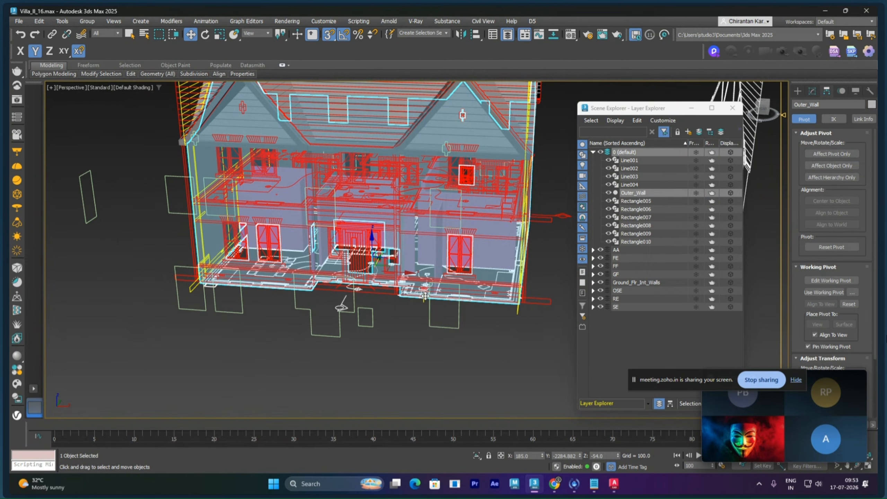
alt+middle_drag(425, 296, 363, 182)
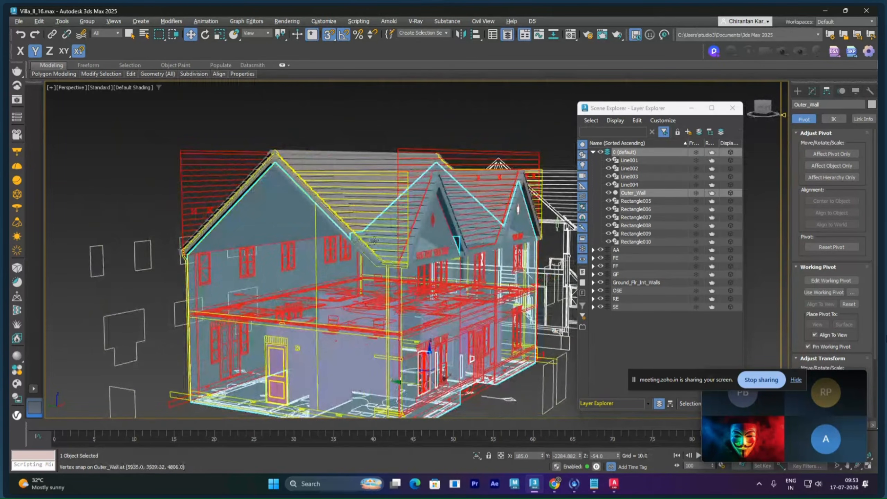
click(326, 161)
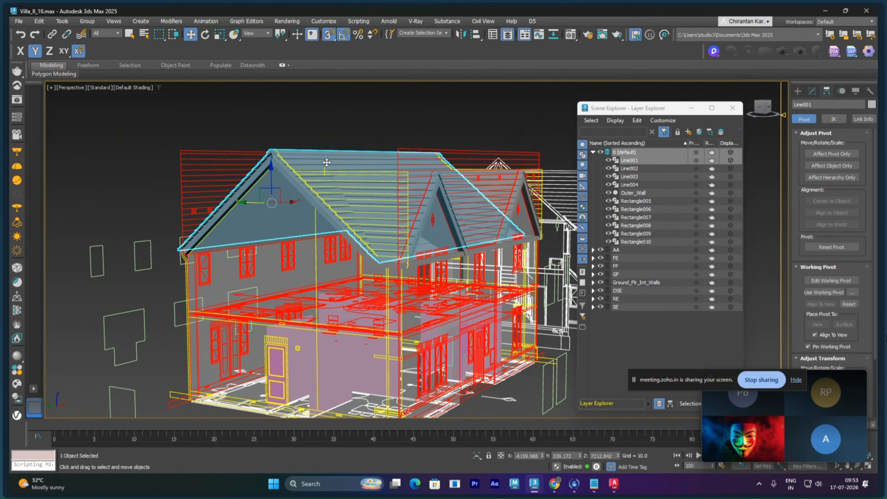
- Examine the main roof from several sides, checking how its gables and eaves meet the front gables and Outer_Wall
alt+middle_drag(441, 245, 437, 250)
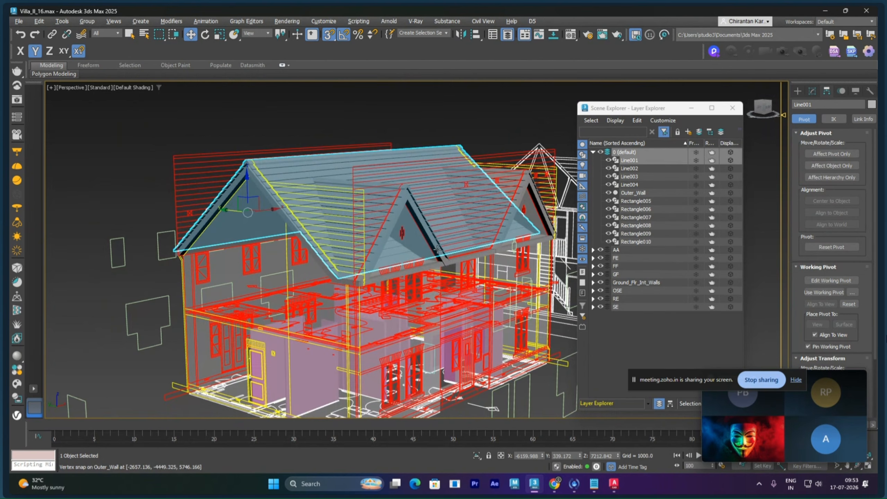
alt+middle_drag(437, 249, 292, 283)
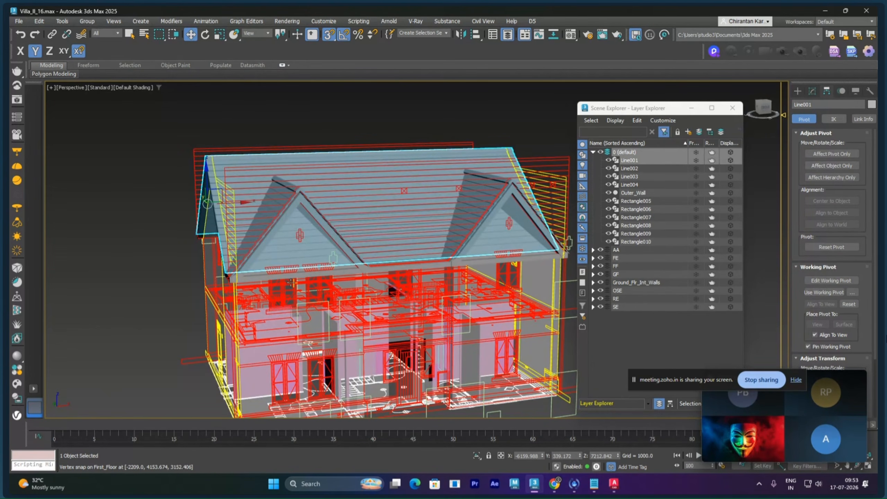
scroll(292, 283, up, 5)
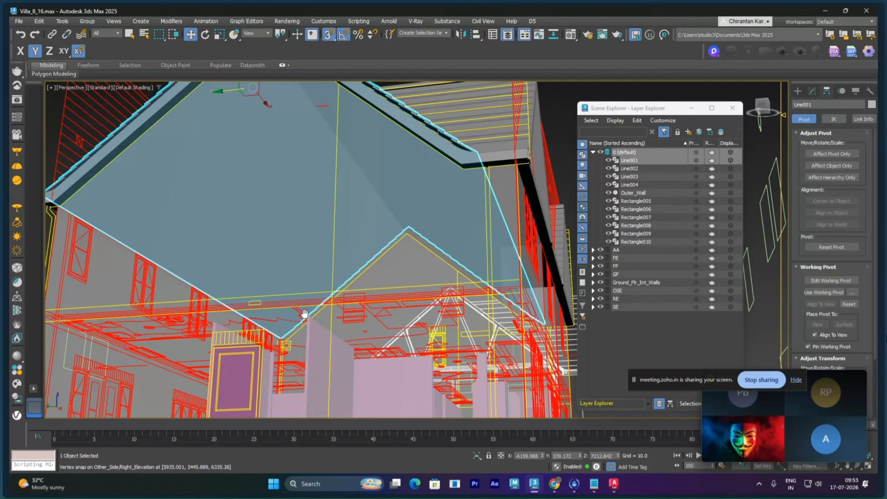
alt+middle_drag(306, 314, 265, 148)
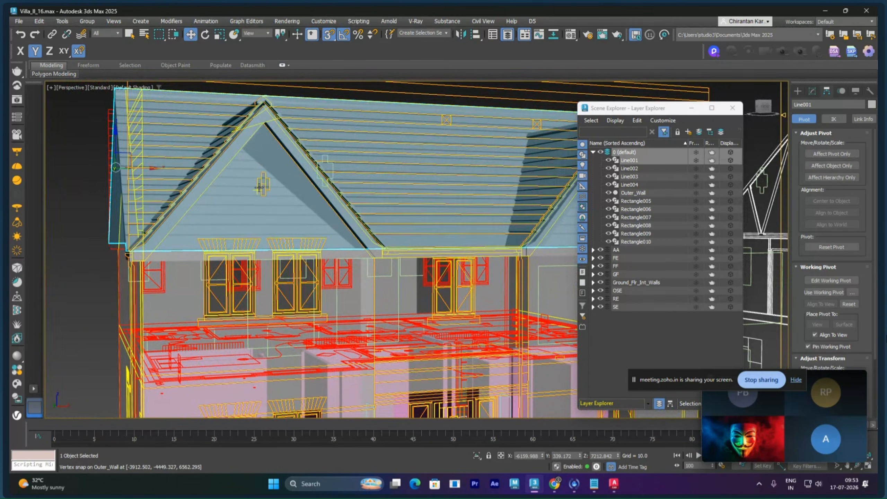
alt+middle_drag(263, 166, 433, 298)
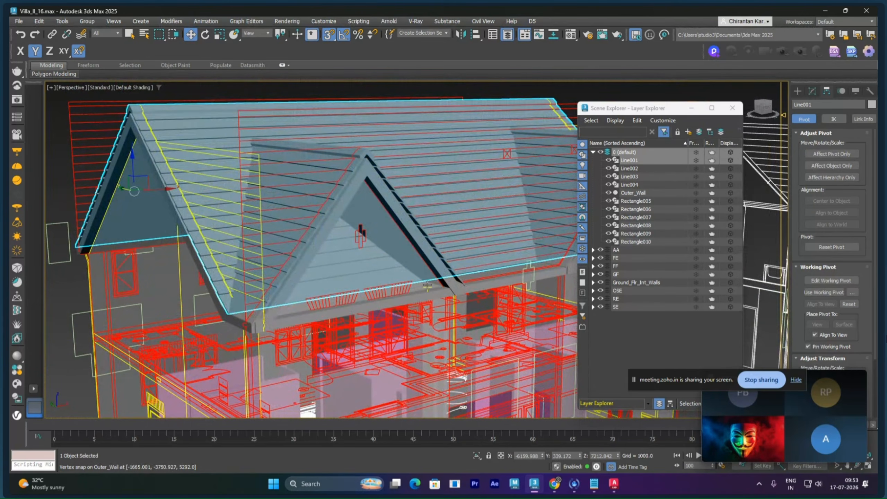
scroll(434, 294, down, 5)
mouse_move(434, 294)
alt+middle_down()
mouse_move(356, 277)
mouse_move(398, 236)
mouse_move(388, 251)
alt+middle_up()
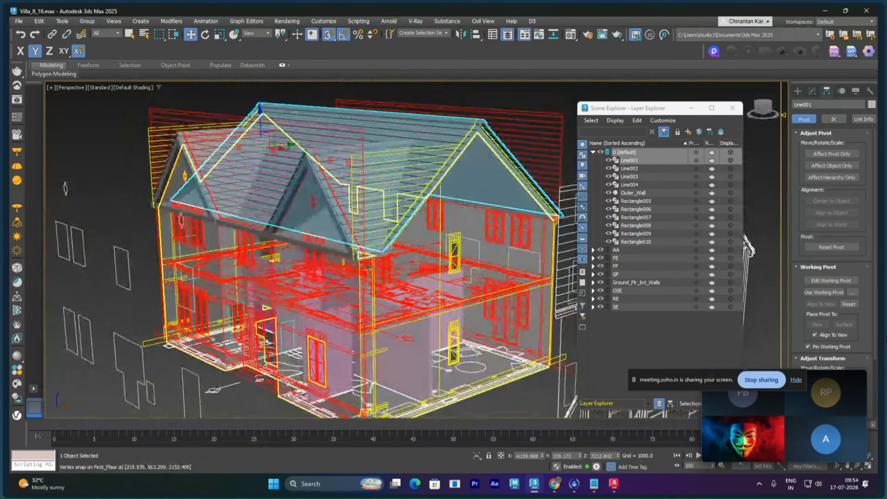
scroll(388, 250, up, 8)
scroll(353, 255, down, 5)
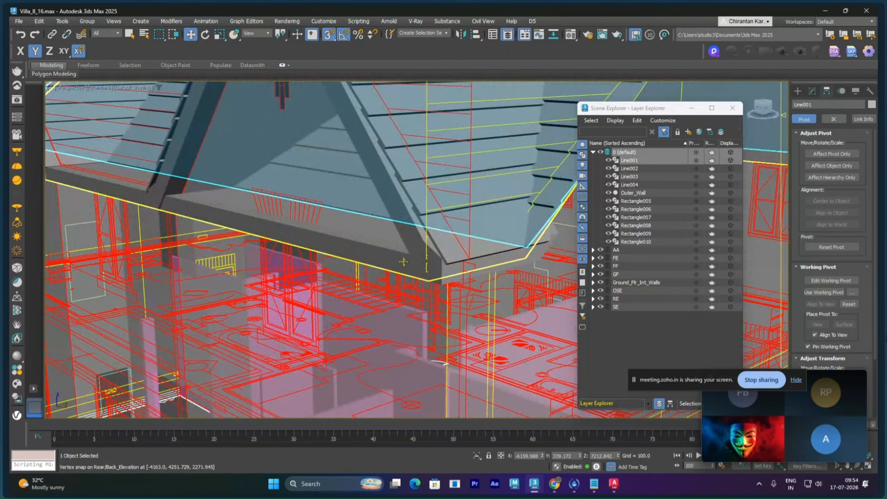
scroll(384, 257, down, 5)
scroll(358, 257, down, 3)
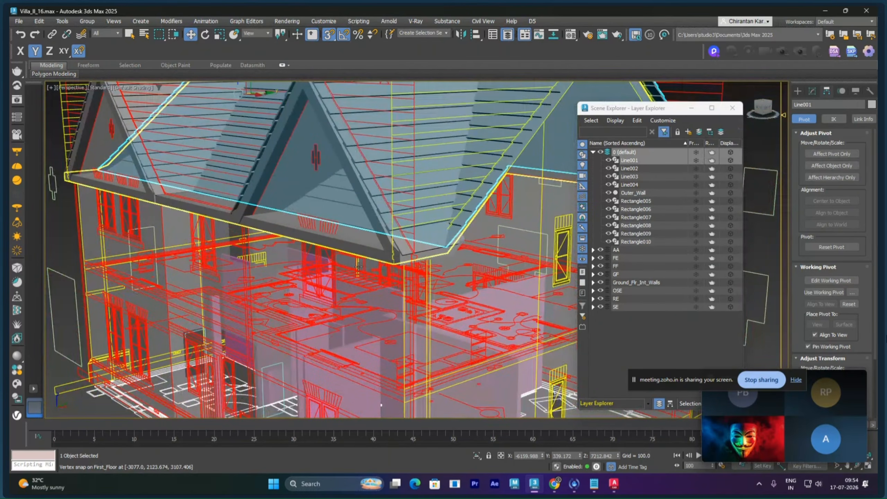
alt+middle_drag(359, 266, 363, 161)
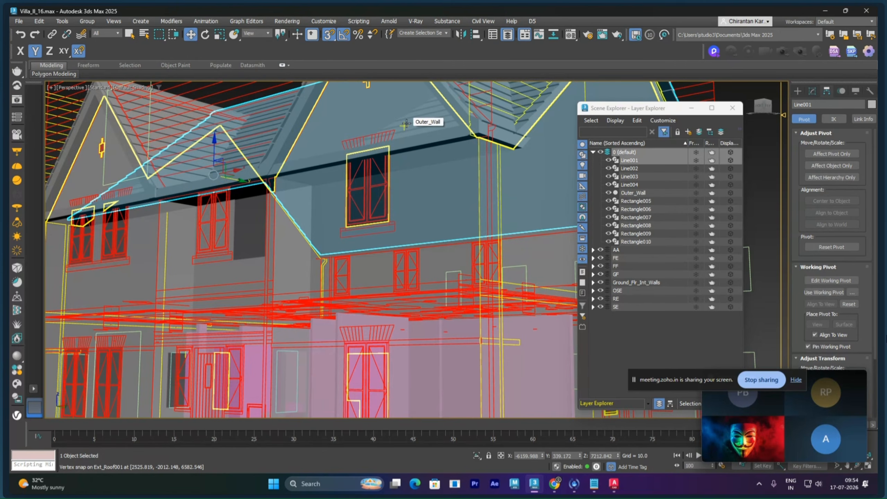
scroll(431, 95, down, 5)
alt+middle_drag(430, 94, 503, 117)
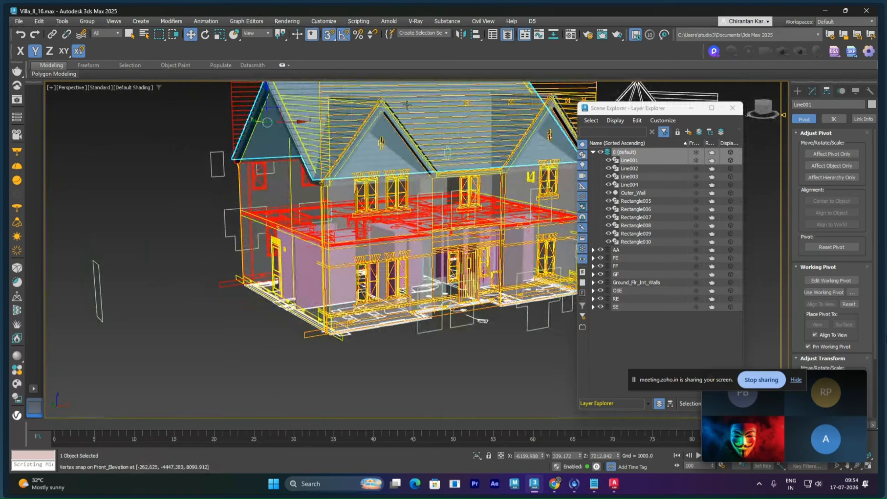
- Select the main roof Line001 together with the front gable roof Line002 and isolate them
click(207, 203)
alt+middle_drag(207, 203, 301, 175)
click(332, 122)
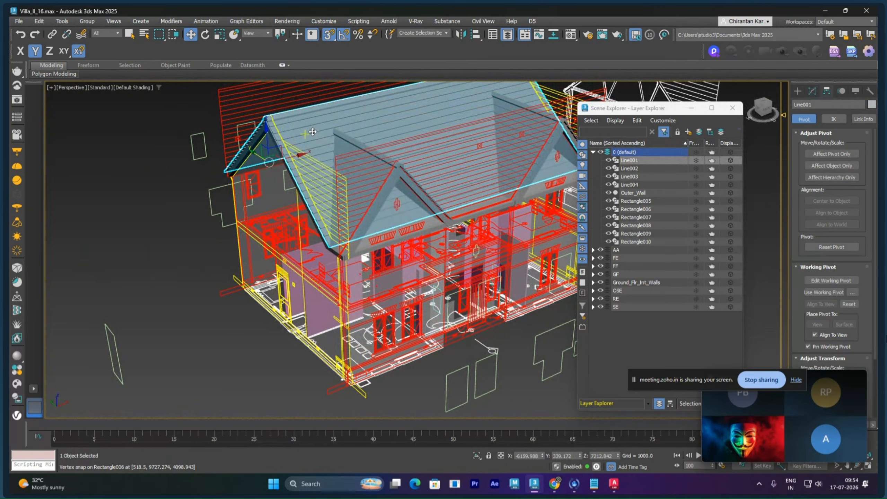
ctrl+click(346, 144)
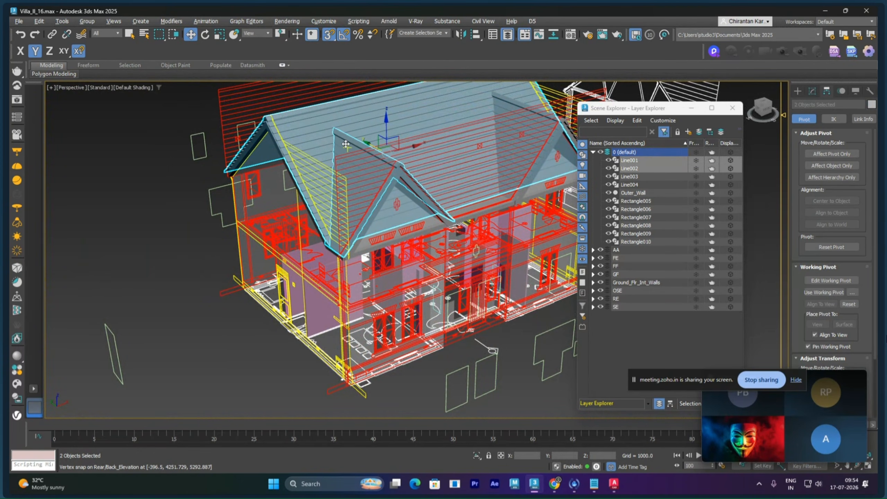
key(alt+q)
alt+middle_drag(359, 195, 398, 231)
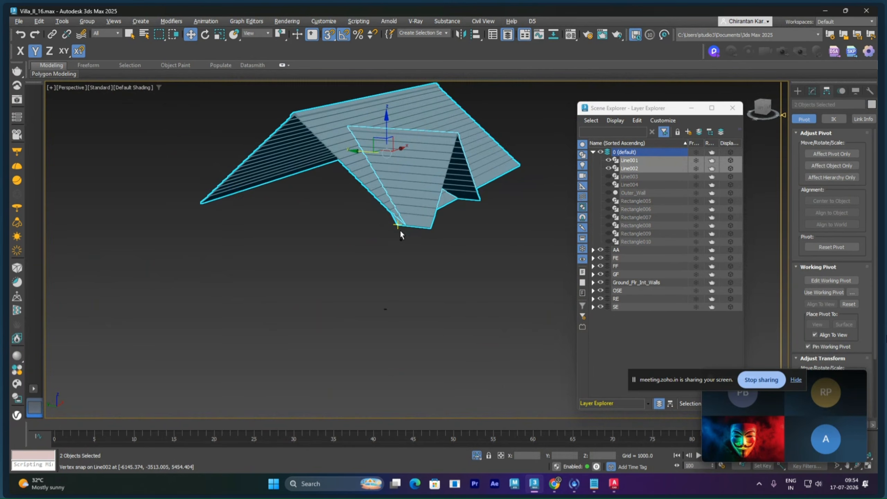
- Examine the lower corner where the front gable roof overlaps the main roof
scroll(400, 231, up, 5)
scroll(400, 230, up, 4)
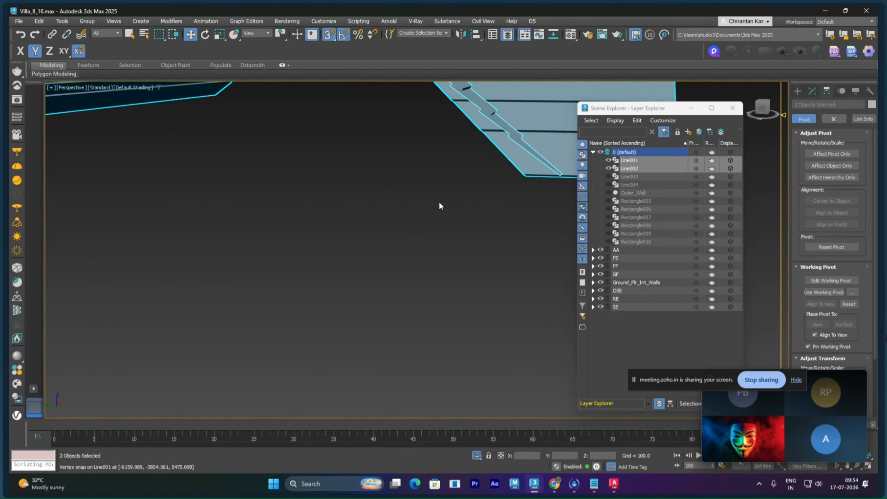
middle_drag(440, 204, 427, 216)
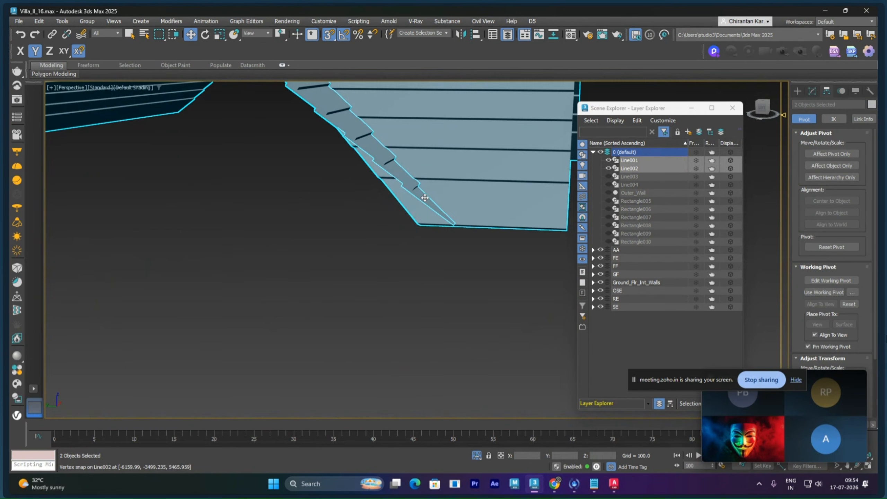
drag(425, 199, 423, 164)
scroll(424, 163, down, 6)
alt+middle_drag(422, 183, 414, 199)
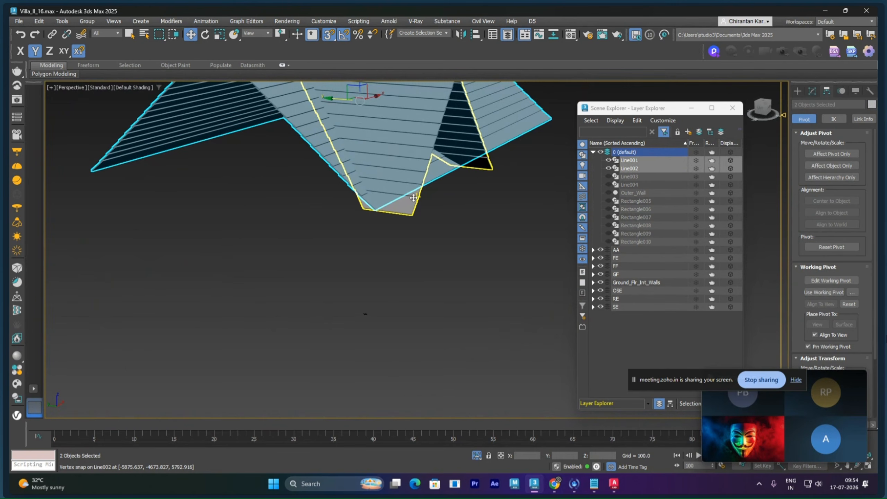
scroll(464, 225, down, 3)
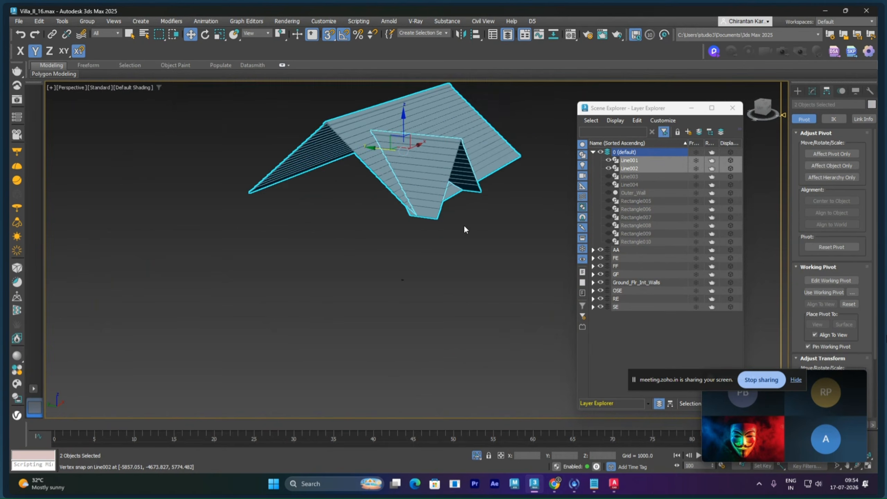
middle_drag(464, 225, 441, 236)
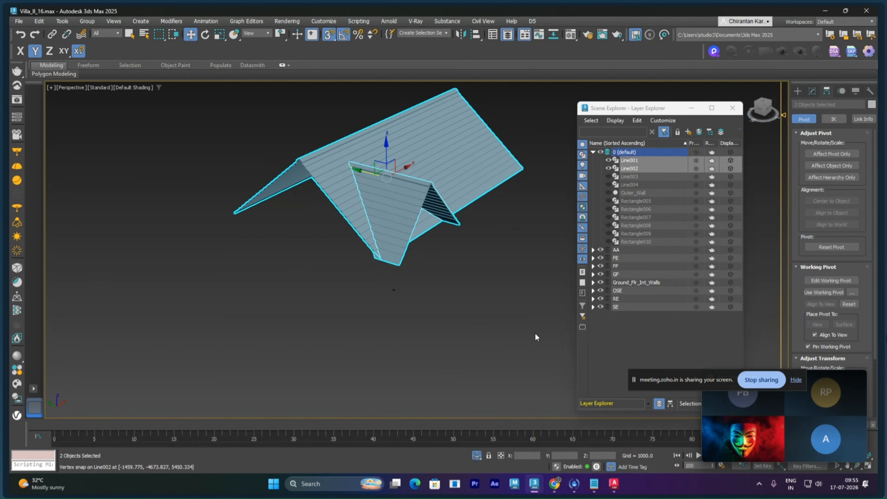
- End isolation of the two roof pieces and inspect the front eaves where they meet Outer_Wall above the upper windows
click(477, 454)
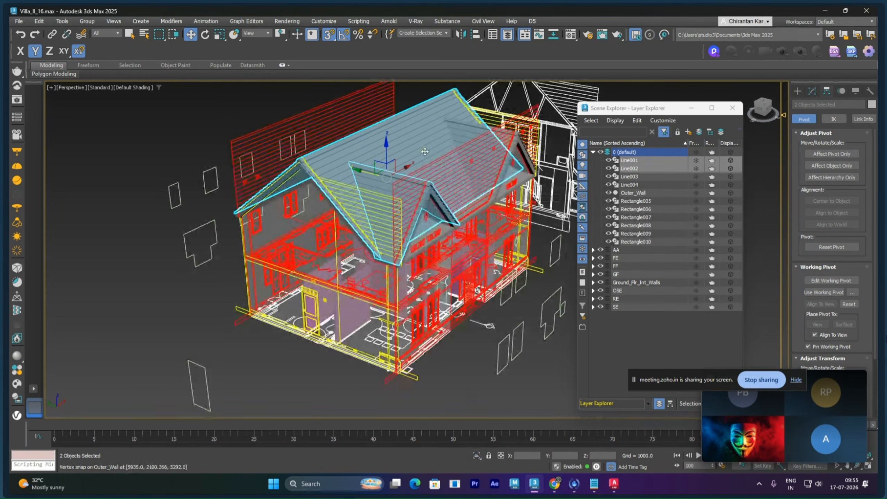
alt+middle_drag(515, 240, 329, 206)
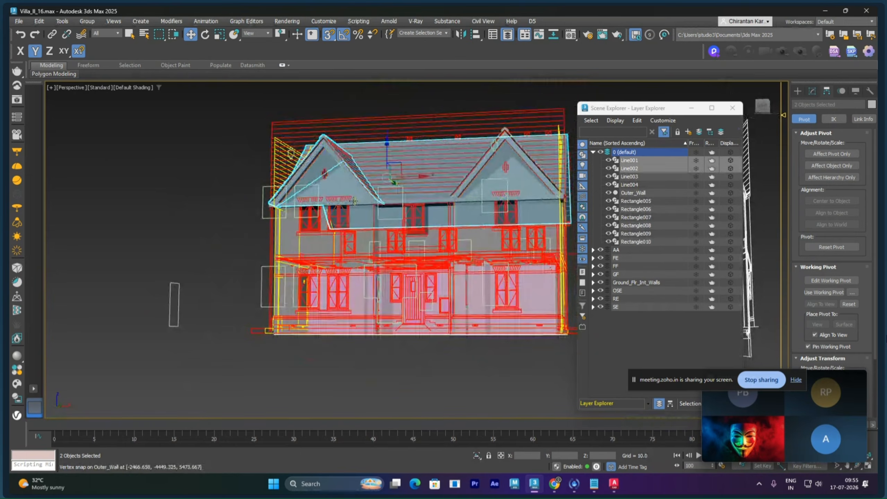
scroll(328, 206, up, 5)
scroll(330, 201, up, 5)
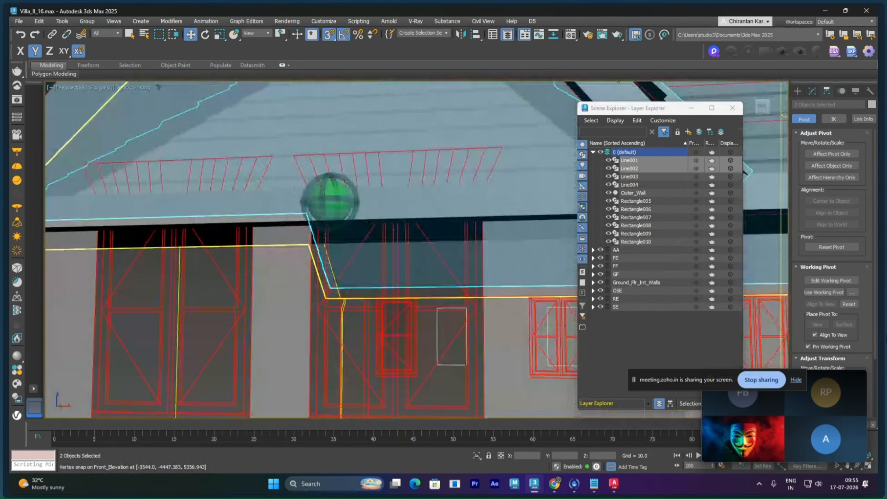
mouse_move(357, 178)
alt+middle_down()
mouse_move(373, 210)
mouse_move(408, 74)
alt+middle_up()
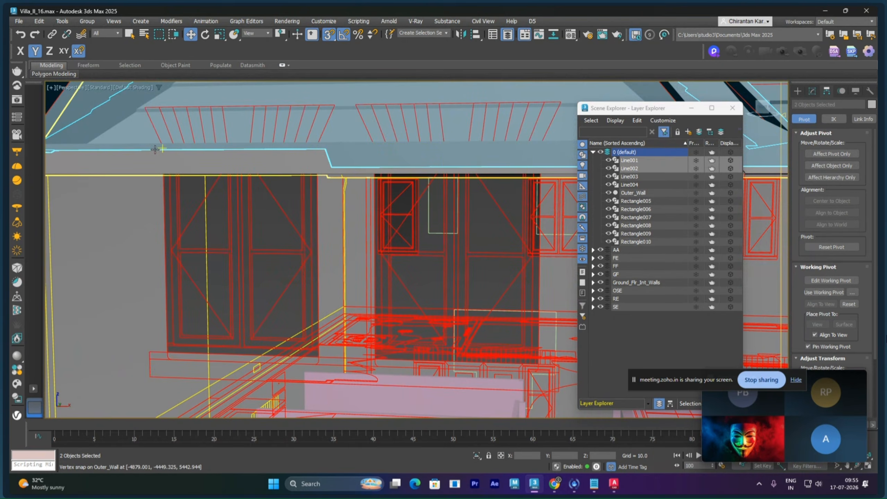
- Examine how the front gable roof's eave meets Outer_Wall above the upper-floor windows
drag(287, 169, 324, 187)
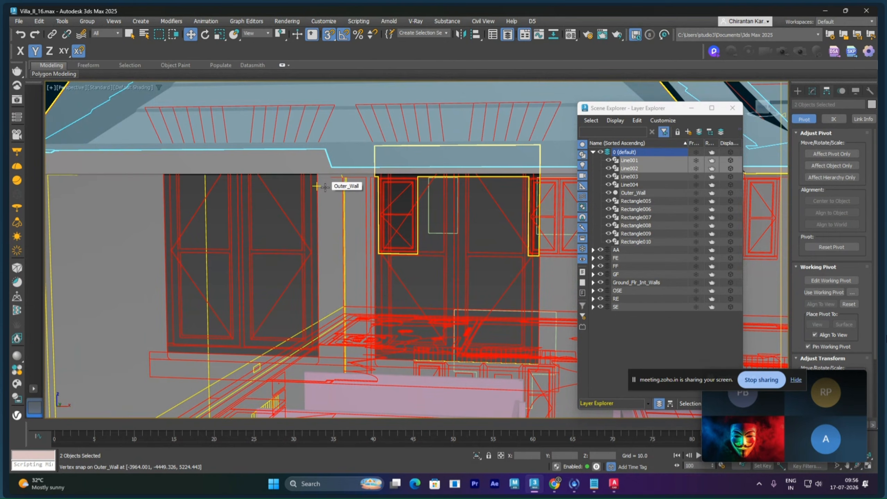
mouse_move(325, 188)
middle_down()
mouse_move(341, 190)
mouse_move(328, 267)
mouse_move(322, 176)
middle_up()
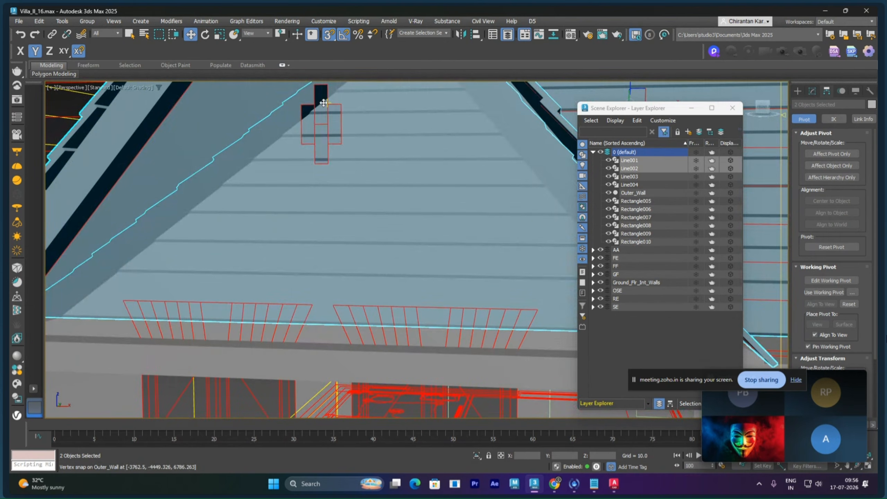
scroll(436, 192, down, 5)
scroll(440, 193, up, 3)
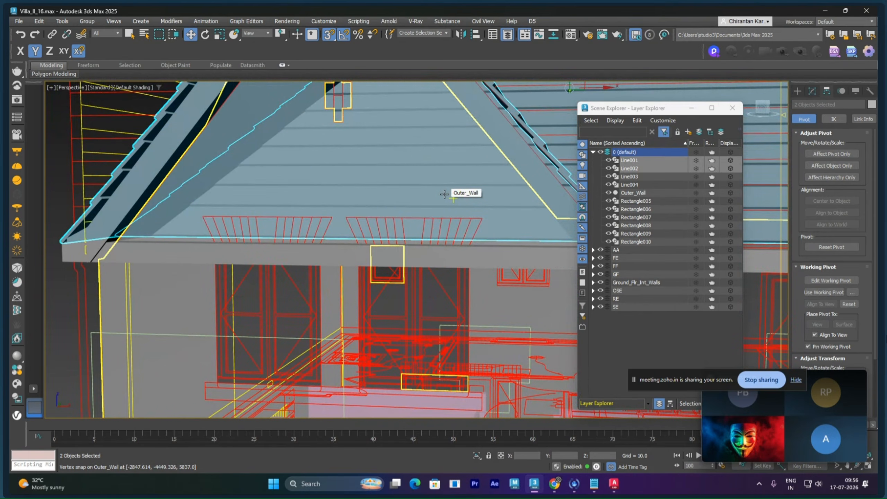
scroll(559, 220, down, 4)
middle_drag(563, 274, 371, 219)
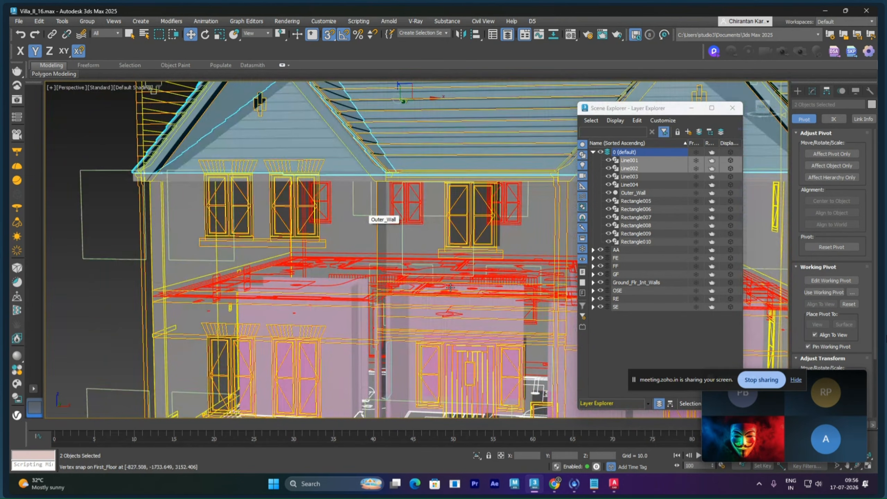
- Examine the ground-floor facade around the entrance door and front windows against the interior walls behind it
scroll(470, 260, up, 8)
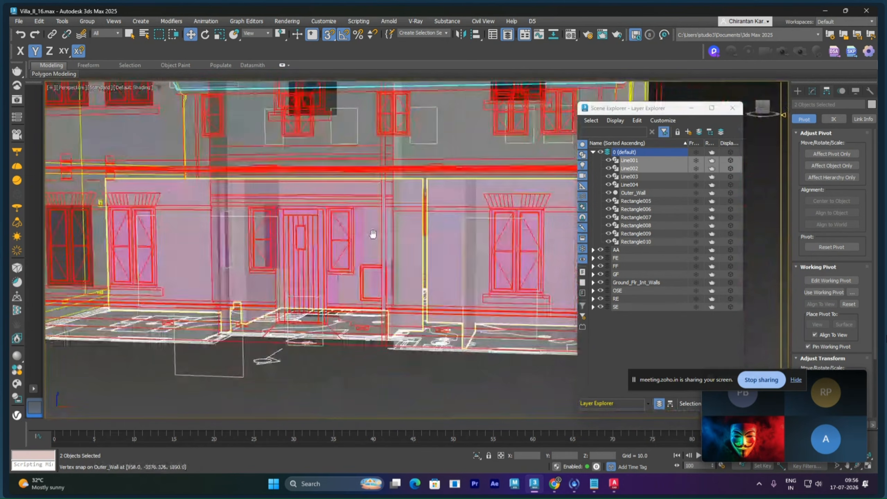
scroll(417, 241, down, 4)
alt+middle_drag(417, 241, 400, 225)
scroll(401, 224, up, 5)
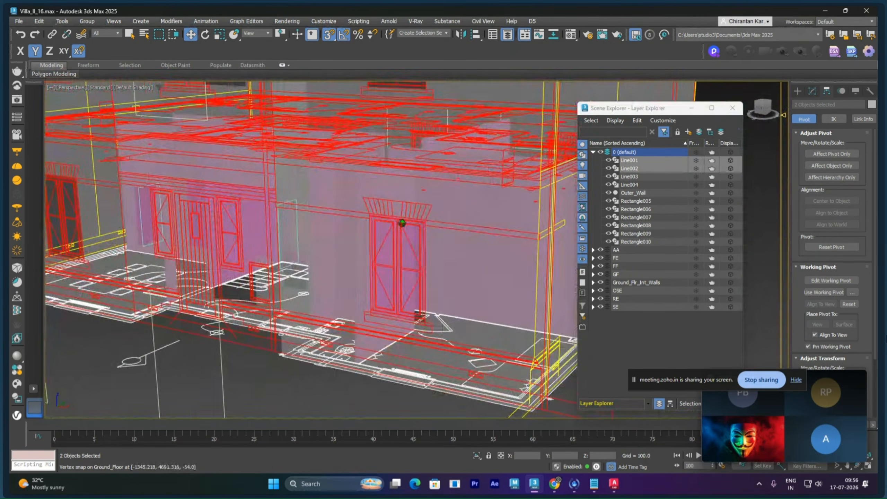
scroll(402, 222, up, 3)
scroll(399, 223, down, 5)
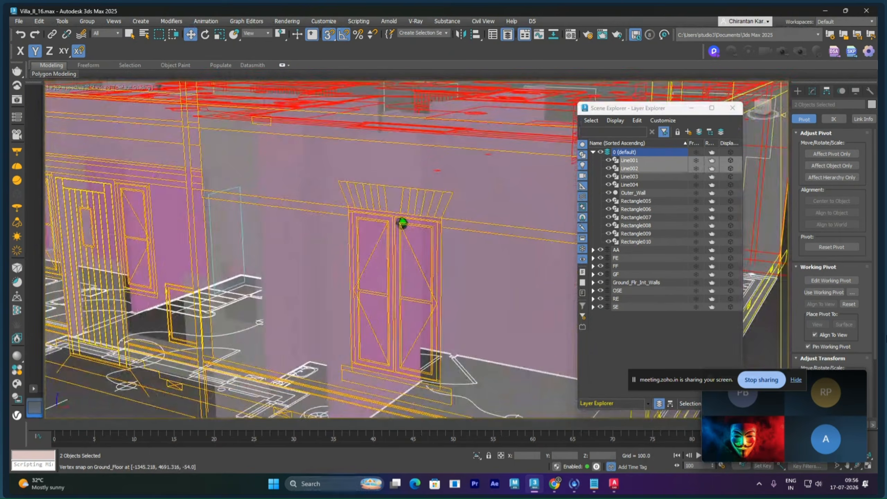
mouse_move(400, 222)
middle_down()
mouse_move(415, 227)
mouse_move(400, 264)
mouse_move(402, 230)
middle_up()
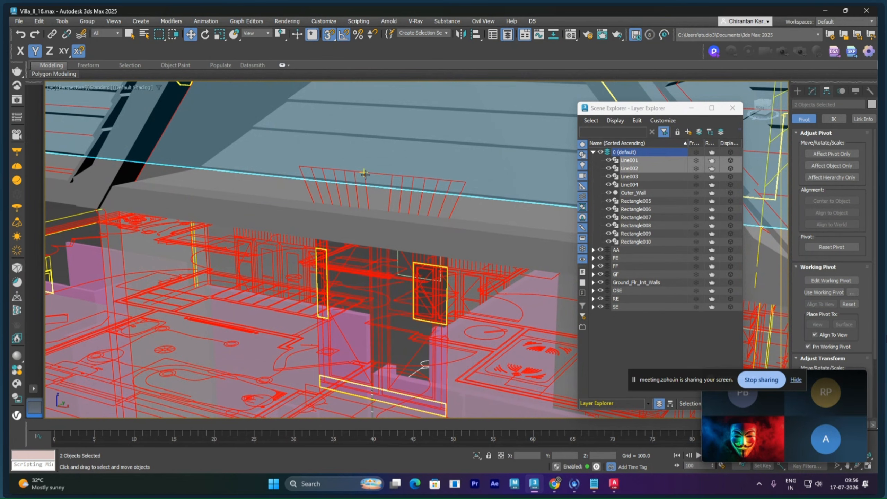
- Examine the eaves and the whole front elevation, then briefly select Outer_Wall and clear the selection
scroll(490, 220, down, 5)
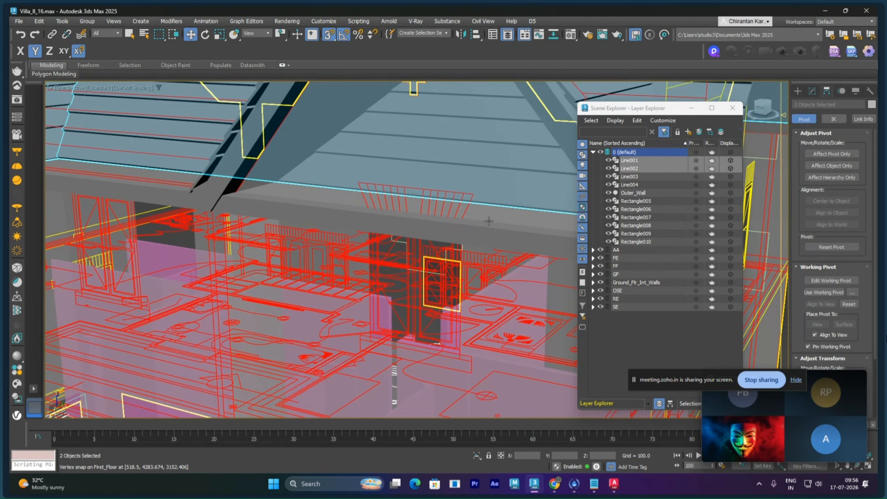
scroll(489, 221, down, 4)
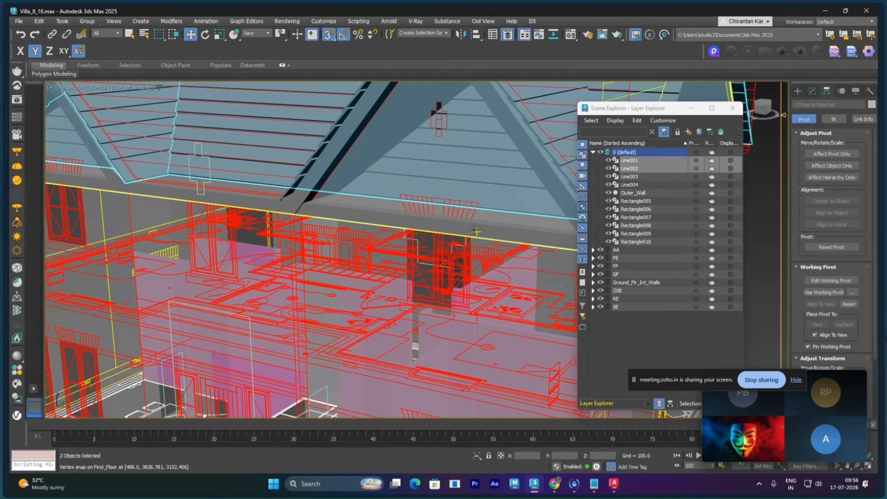
middle_drag(475, 230, 312, 332)
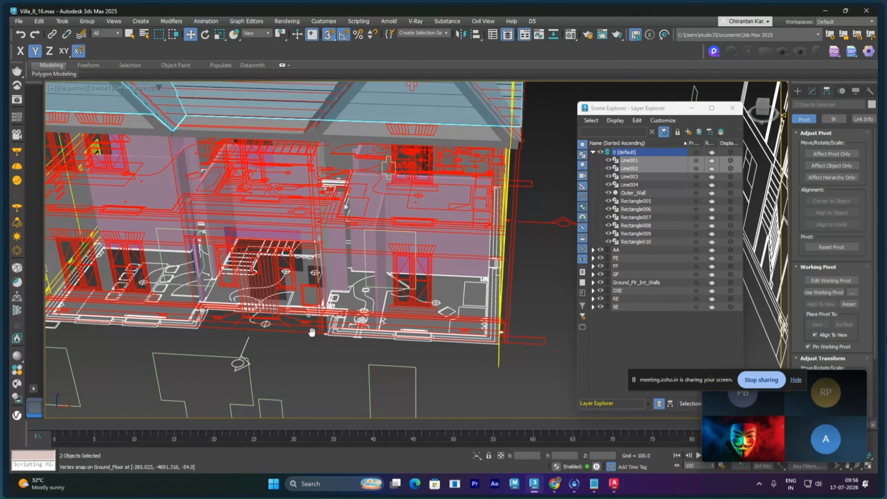
alt+middle_drag(312, 332, 342, 210)
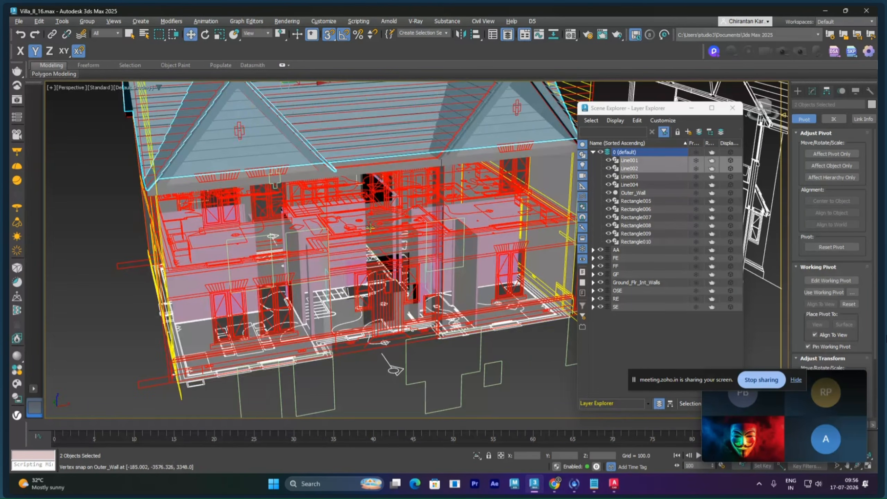
click(341, 210)
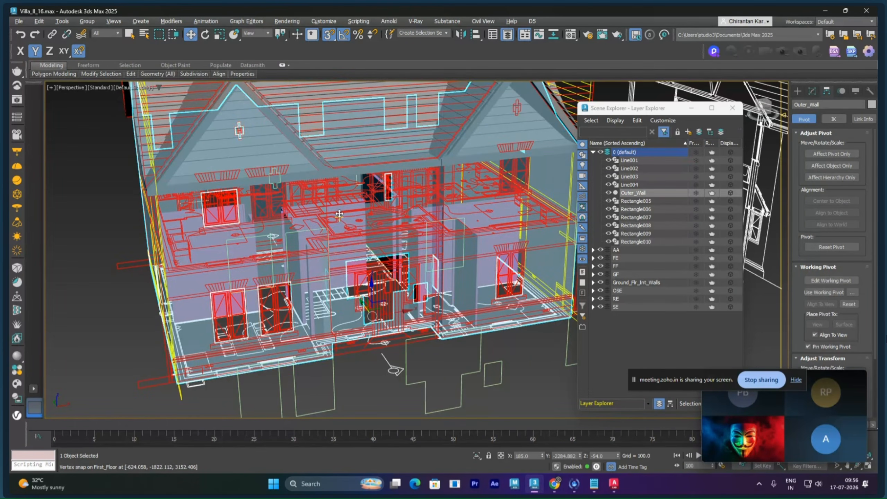
click(104, 398)
- Isolate the First_Floor plan spline and show the whole plan in the Top view
alt+middle_drag(358, 304, 524, 294)
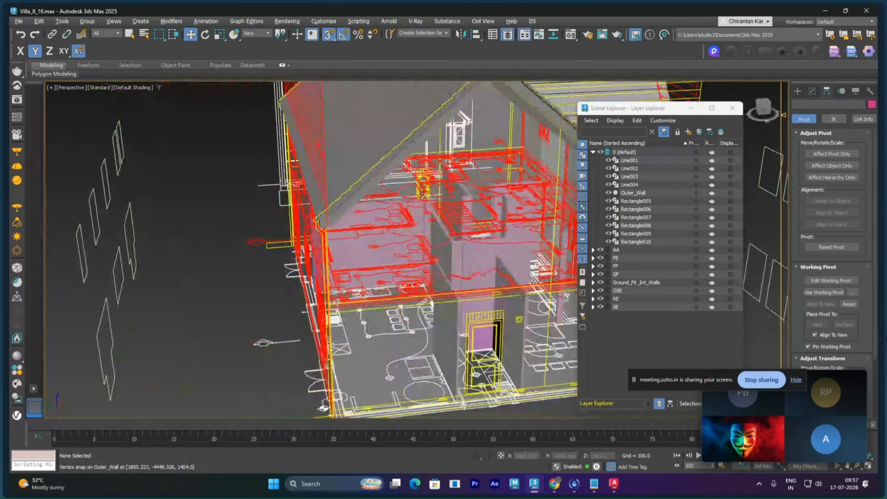
click(257, 242)
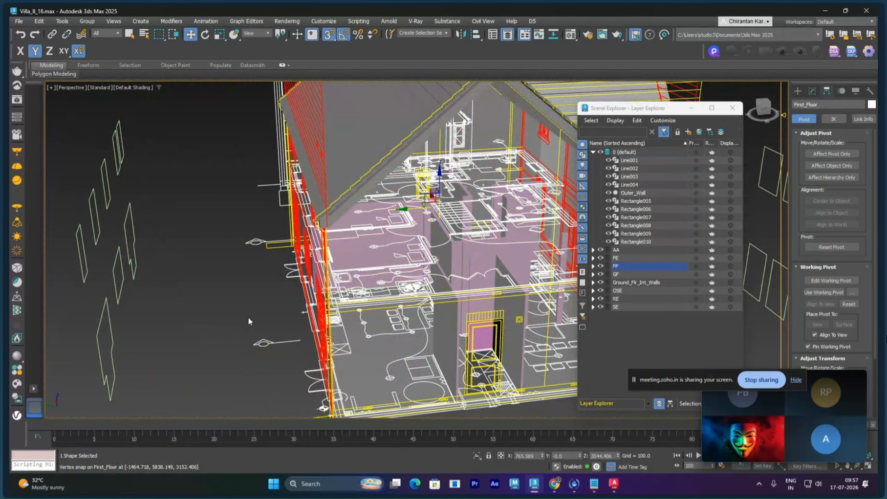
key(alt+q)
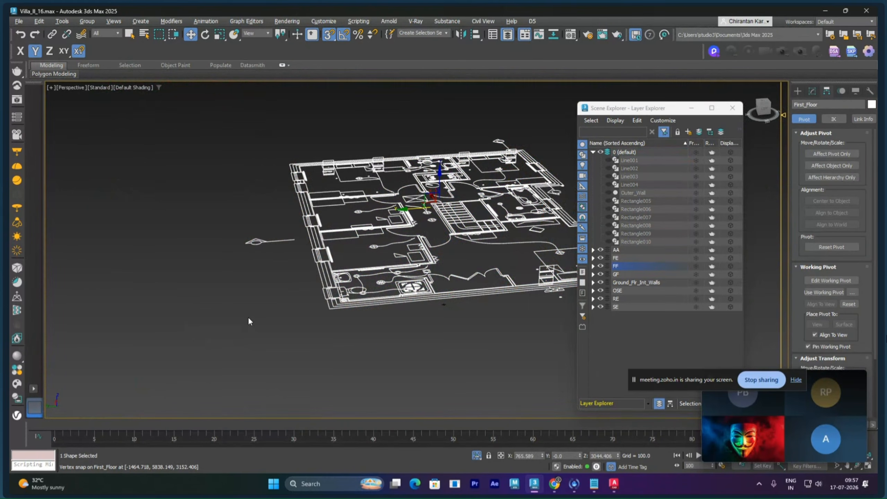
key(t)
scroll(249, 306, down, 8)
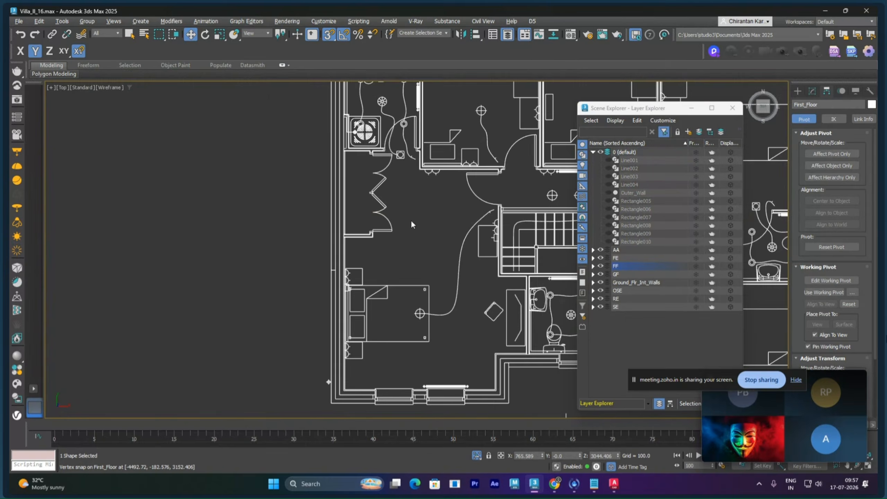
middle_drag(319, 208, 268, 235)
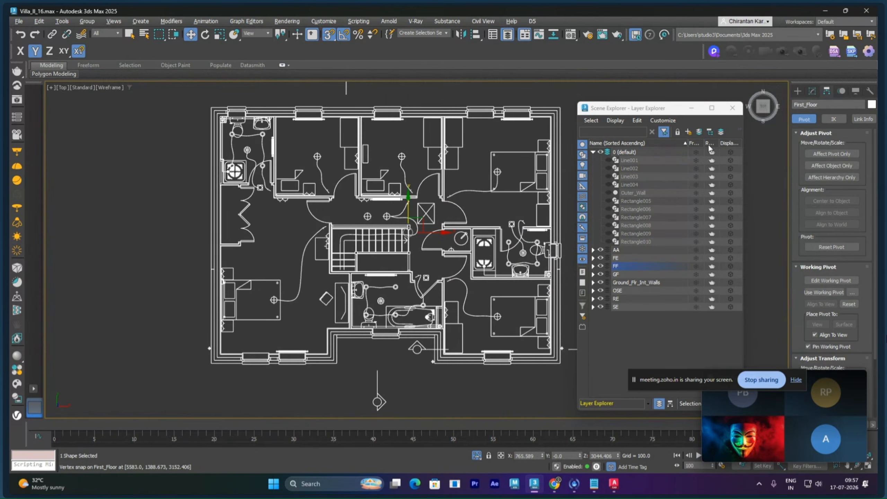
- Enter Spline level on First_Floor and select the second wall line from outside at the plan's north-west corner
click(812, 90)
click(798, 128)
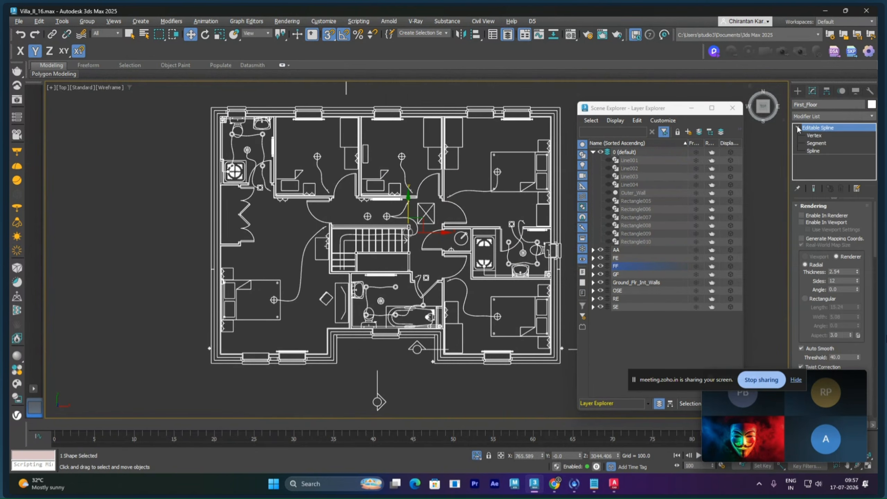
click(814, 150)
scroll(301, 210, up, 5)
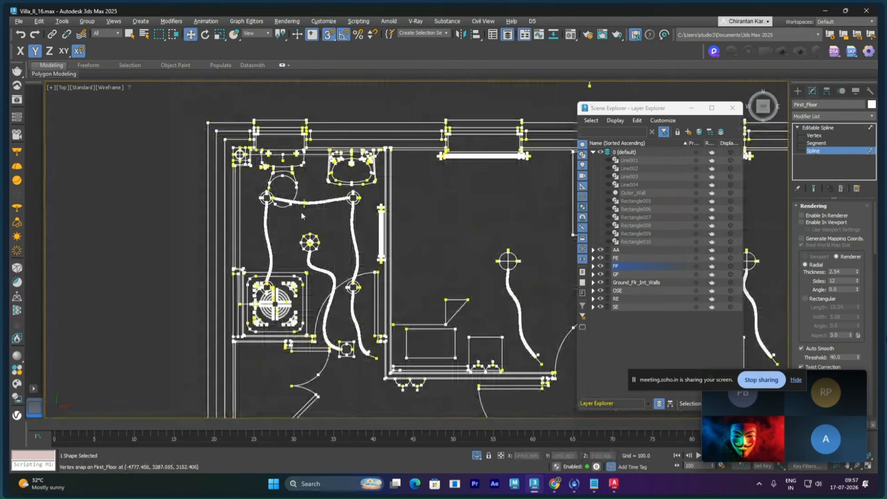
scroll(236, 158, up, 5)
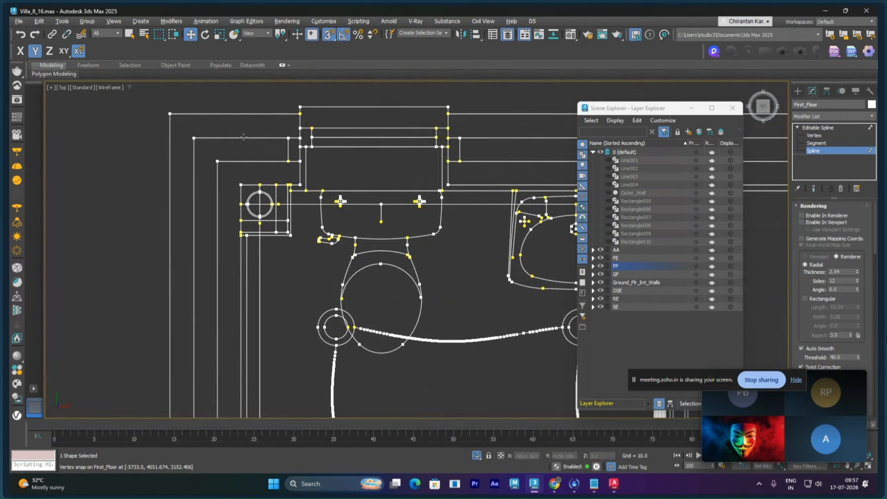
click(245, 138)
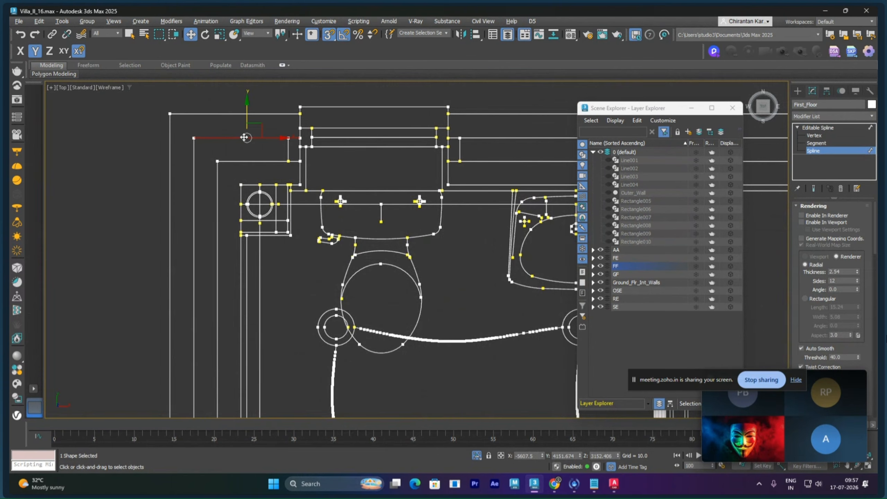
click(238, 114)
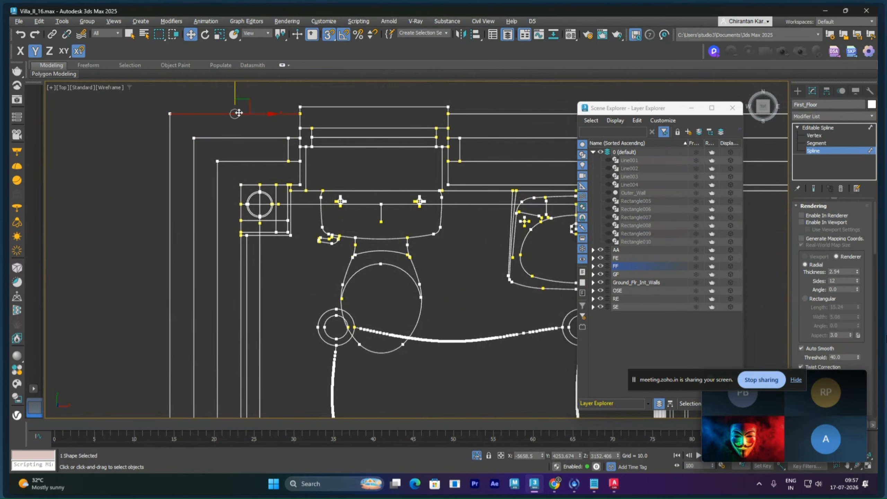
click(235, 138)
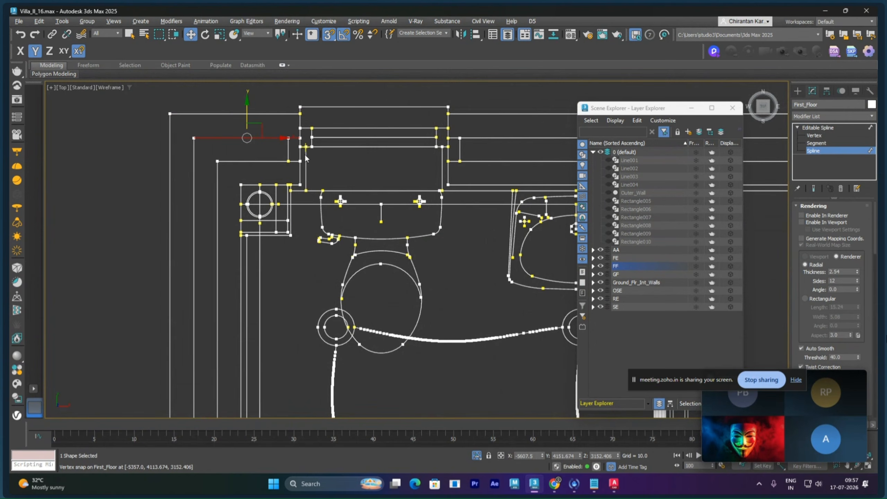
- Add the matching wall line pieces between the windows along the north wall to the spline selection, up to the north-east corner
ctrl+click(499, 138)
scroll(505, 154, down, 3)
middle_drag(505, 155, 232, 133)
middle_drag(559, 124, 323, 140)
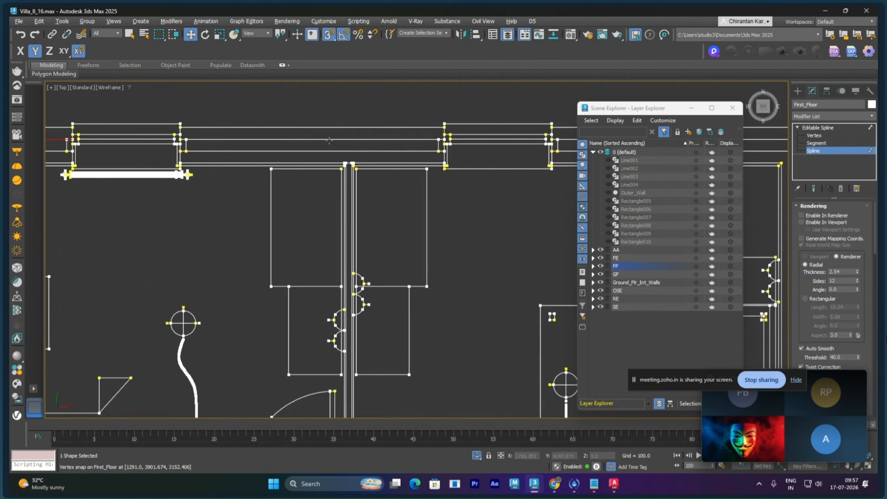
middle_drag(573, 151, 247, 158)
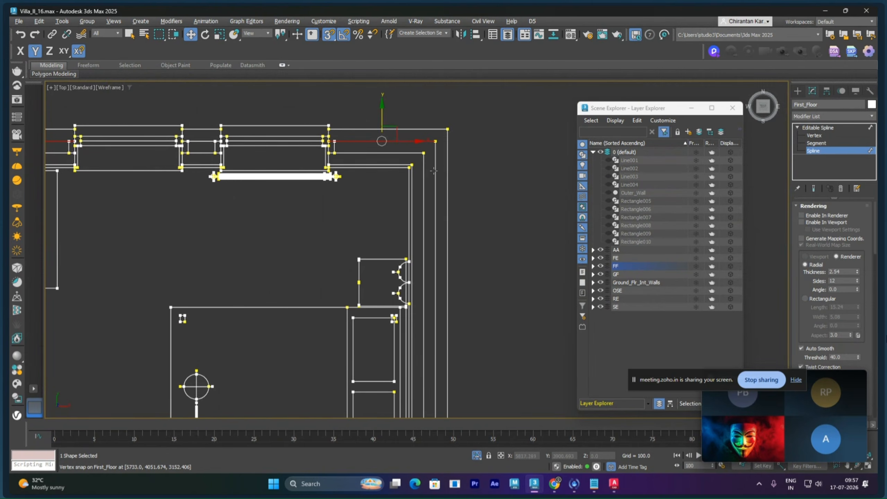
- Extend the spline selection with the matching line of the east wall and the south wall piece east of the window
scroll(441, 185, down, 3)
middle_drag(440, 185, 470, 171)
scroll(464, 244, up, 5)
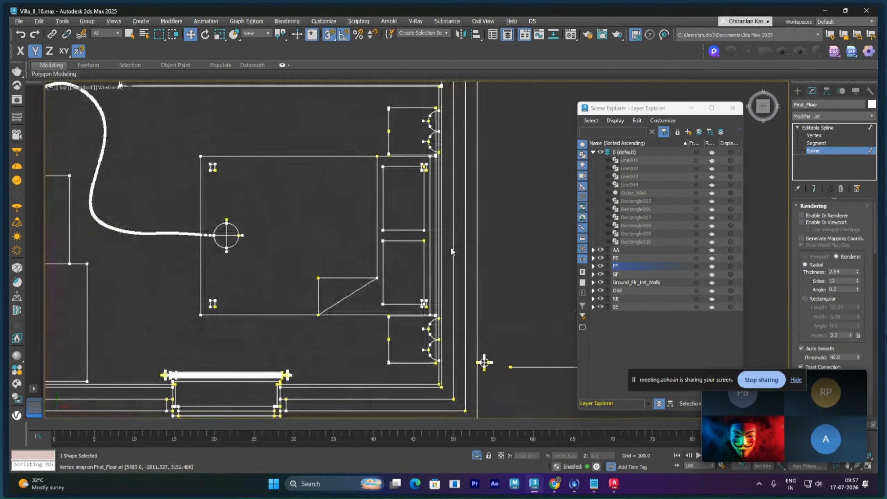
middle_drag(463, 329, 521, 219)
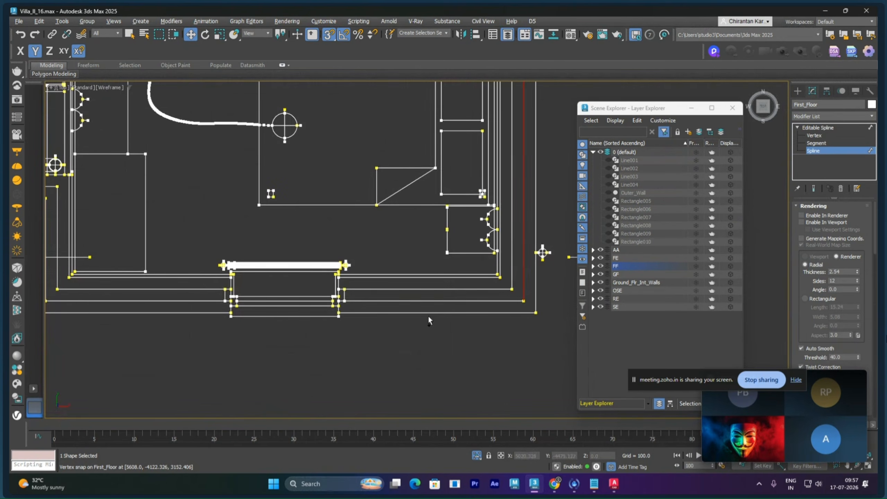
middle_drag(306, 329, 483, 324)
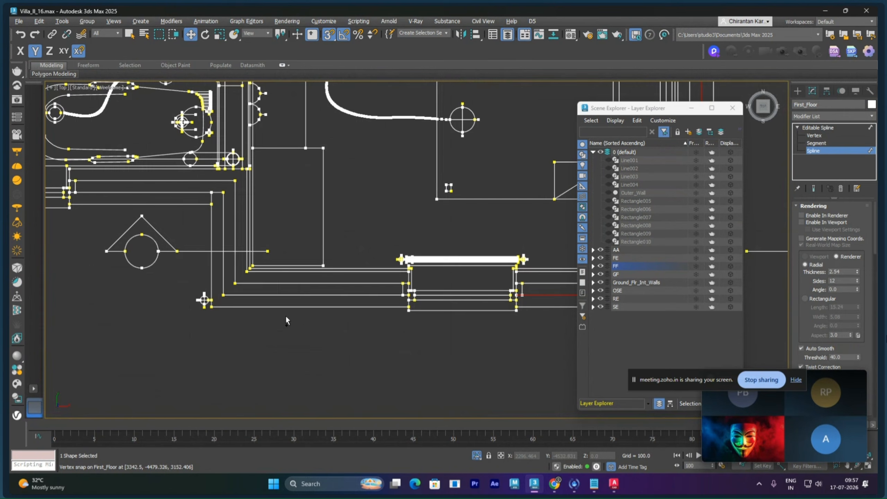
- Add the remaining matching wall lines around the recessed front, along the south-west windows and up the west wall to the selection
click(283, 297)
middle_drag(162, 226, 398, 244)
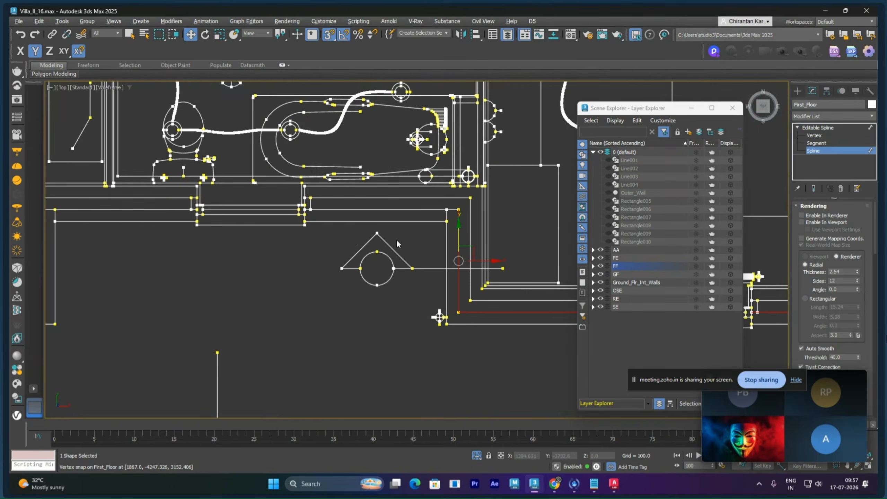
middle_drag(232, 232, 311, 231)
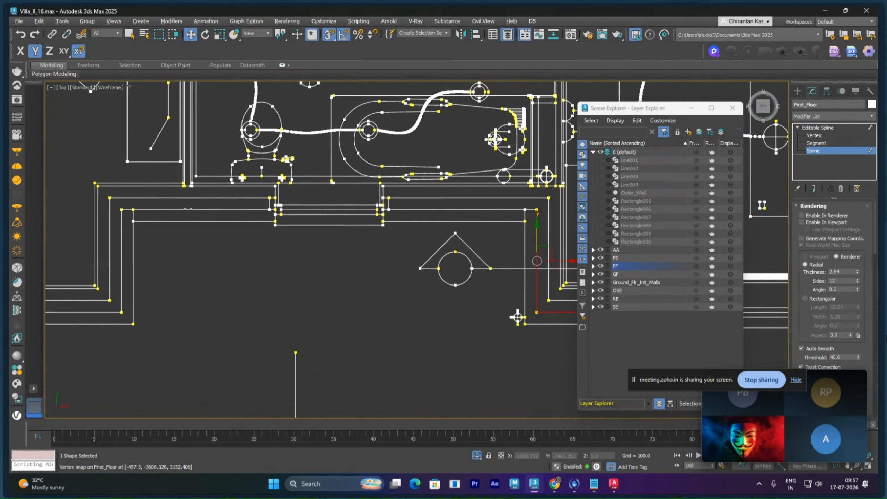
middle_drag(188, 209, 352, 126)
middle_drag(267, 253, 412, 282)
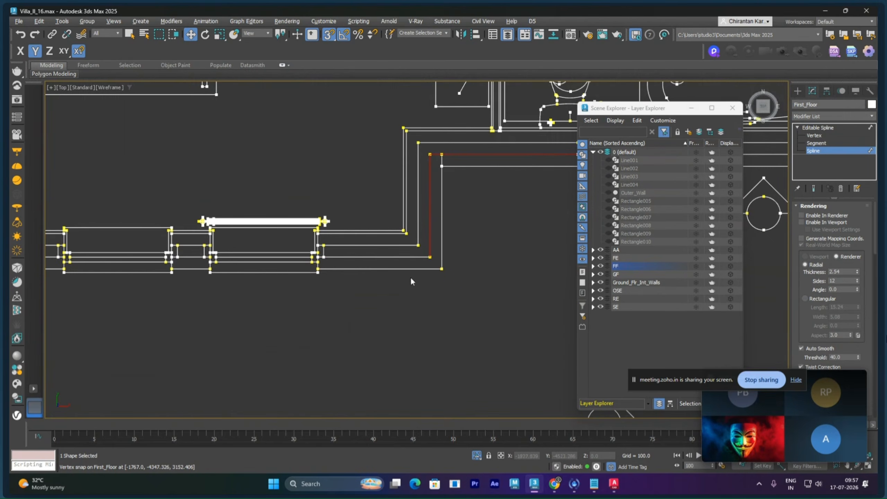
middle_drag(352, 257, 348, 274)
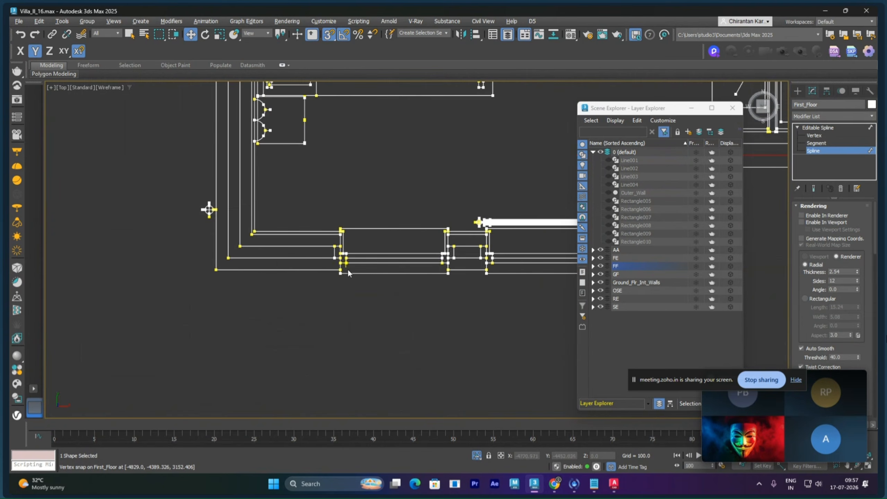
middle_drag(223, 222, 294, 327)
- Select the stairwell's north wall line and the line running down its west side, along the south and around the south-east corner
scroll(293, 327, down, 5)
scroll(328, 222, up, 6)
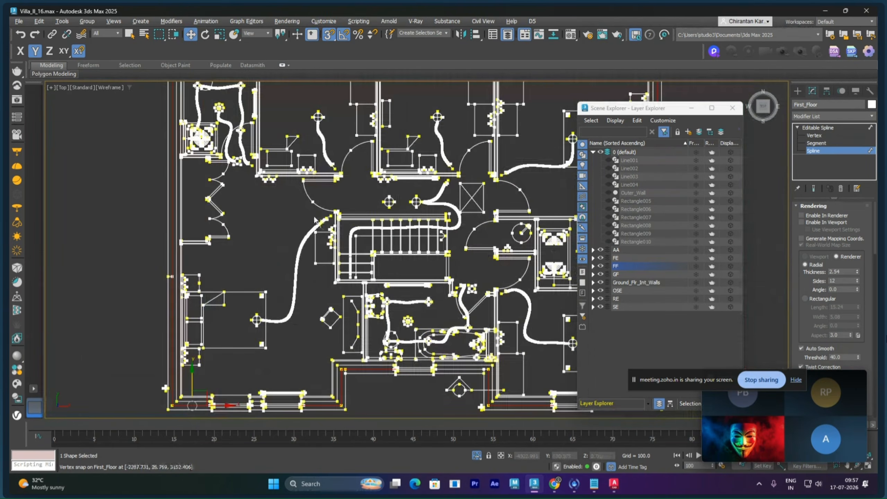
scroll(328, 222, up, 5)
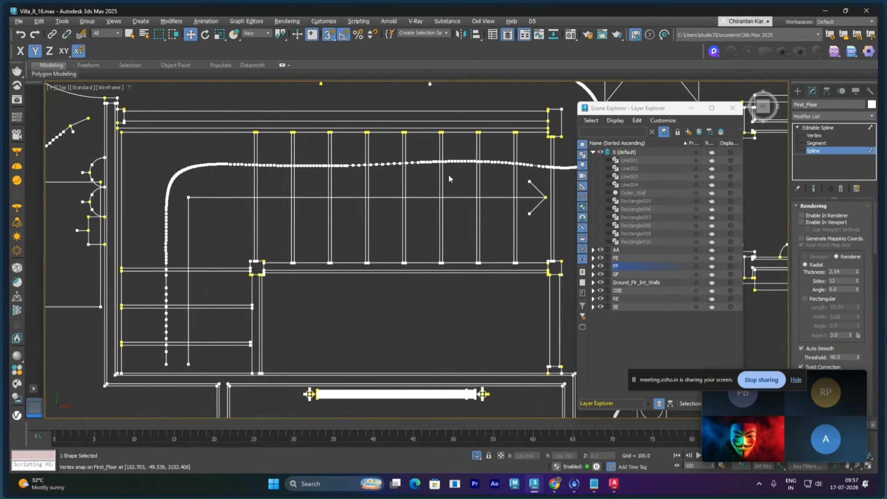
middle_drag(498, 162, 492, 166)
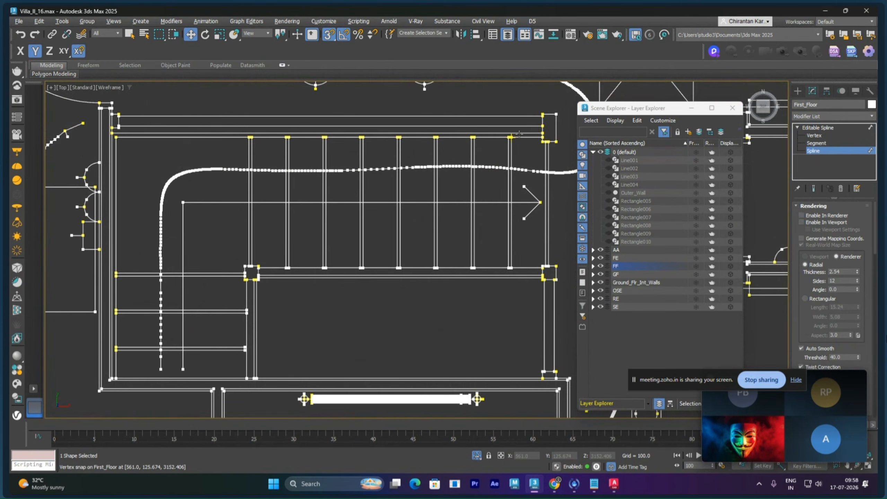
click(534, 133)
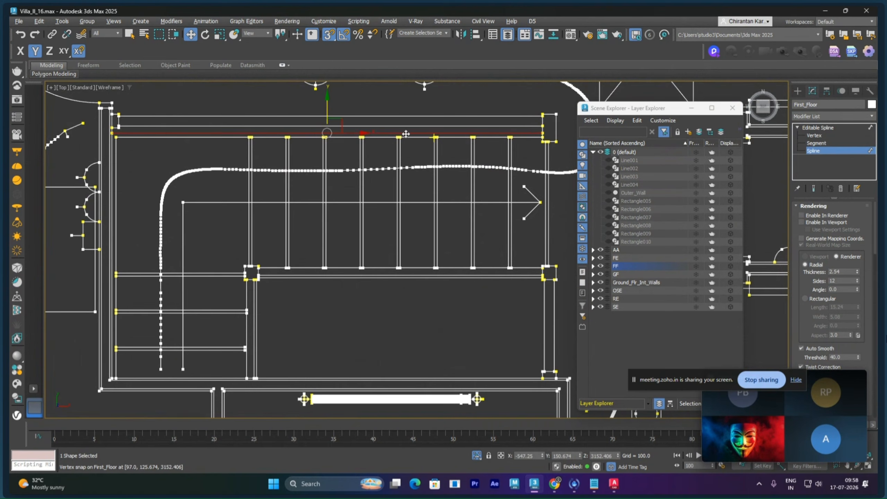
scroll(110, 170, up, 4)
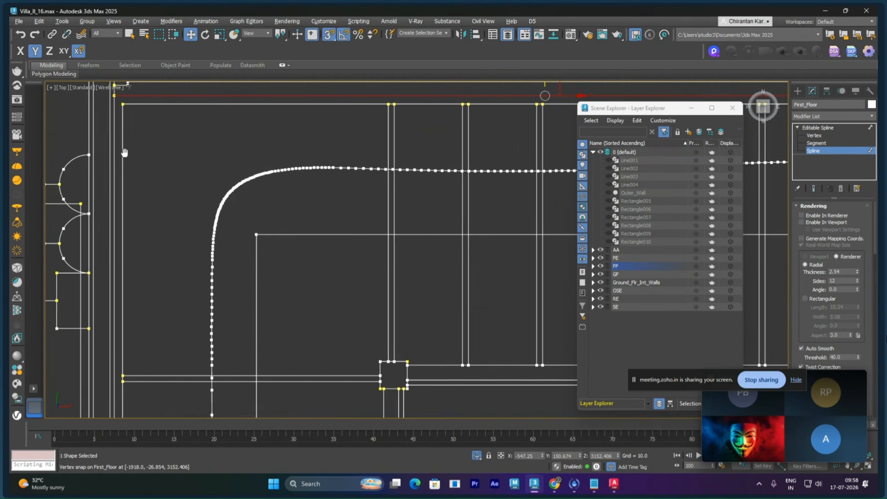
click(241, 160)
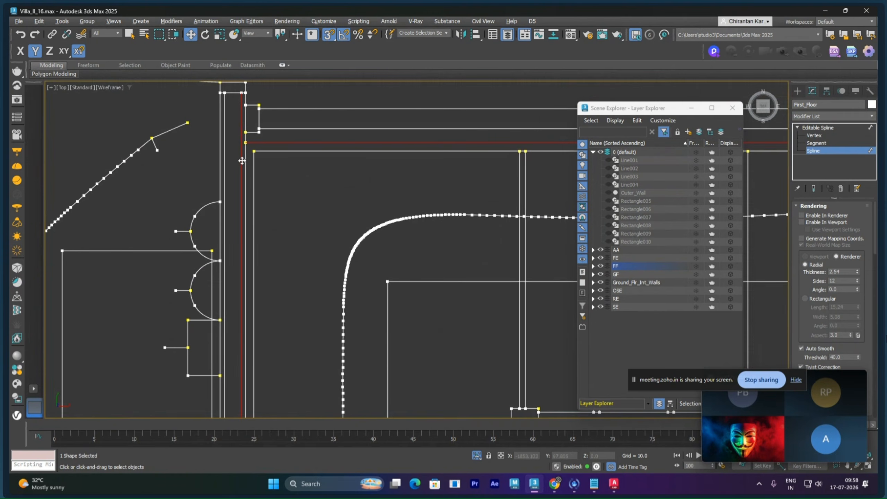
middle_drag(257, 243, 157, 290)
middle_drag(301, 290, 147, 280)
middle_drag(412, 283, 318, 299)
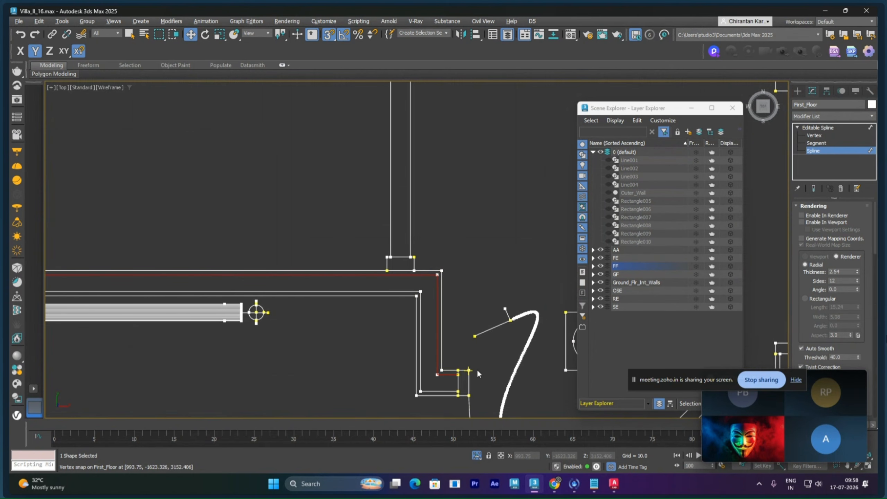
scroll(436, 343, down, 4)
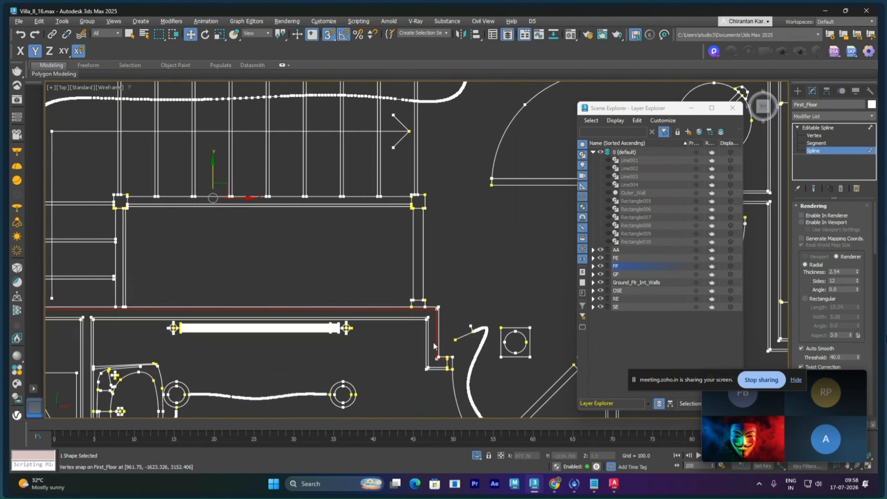
middle_drag(250, 311, 364, 309)
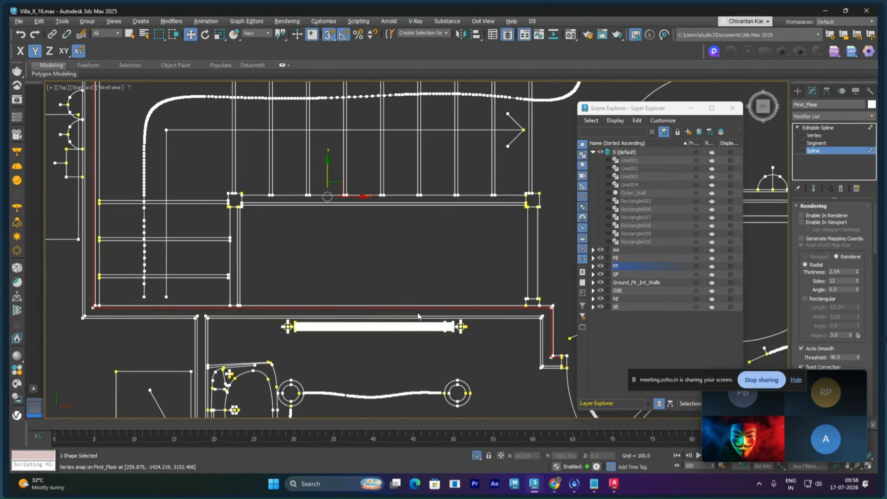
- Add the vertical line on the east side of the stair void, below the corner post, to the spline selection
middle_drag(418, 316, 416, 334)
scroll(233, 324, up, 3)
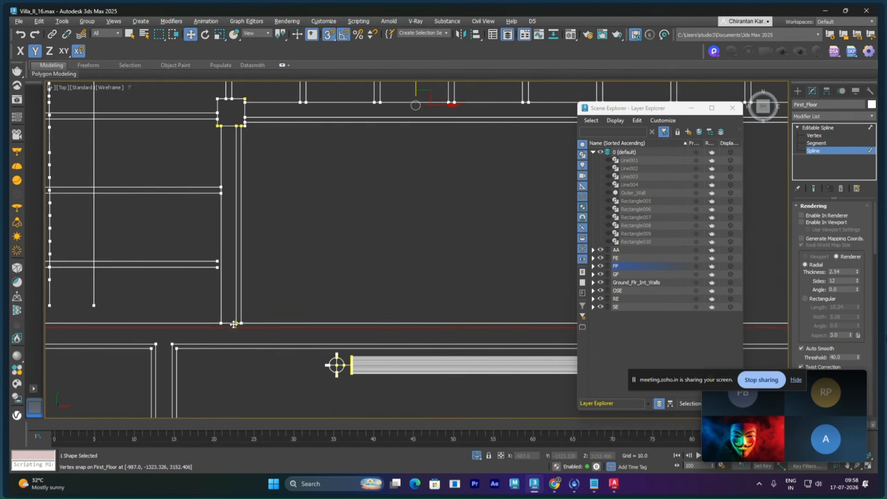
scroll(231, 311, up, 2)
middle_drag(231, 310, 276, 355)
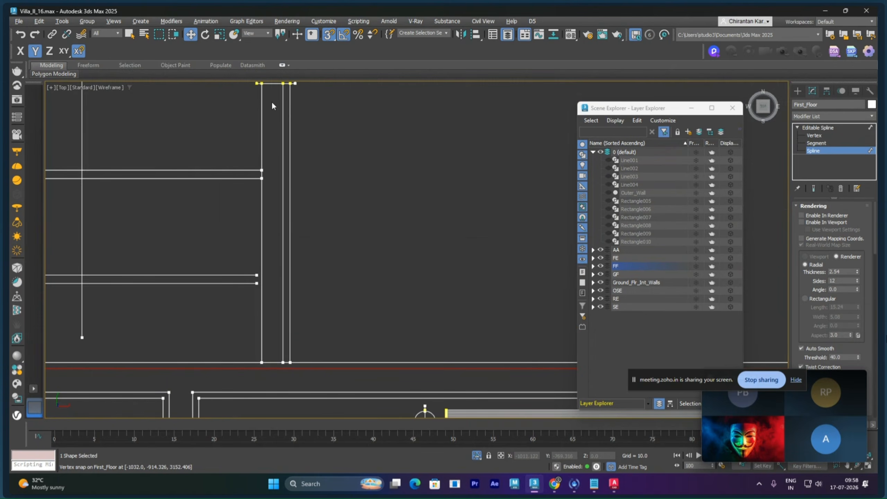
scroll(288, 240, down, 6)
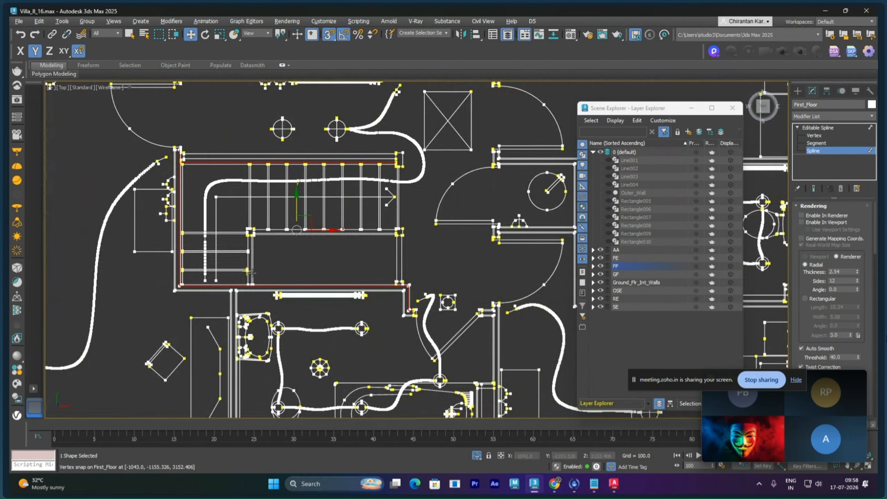
scroll(409, 268, up, 6)
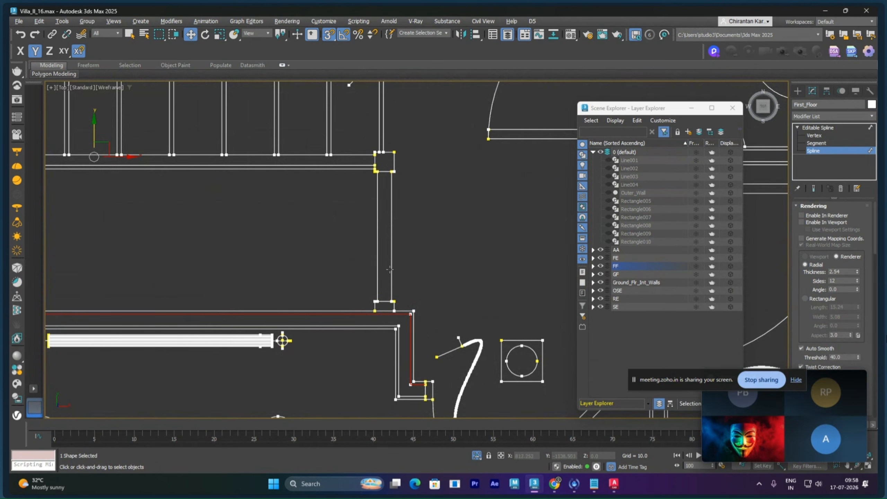
click(379, 284)
middle_drag(418, 213, 437, 412)
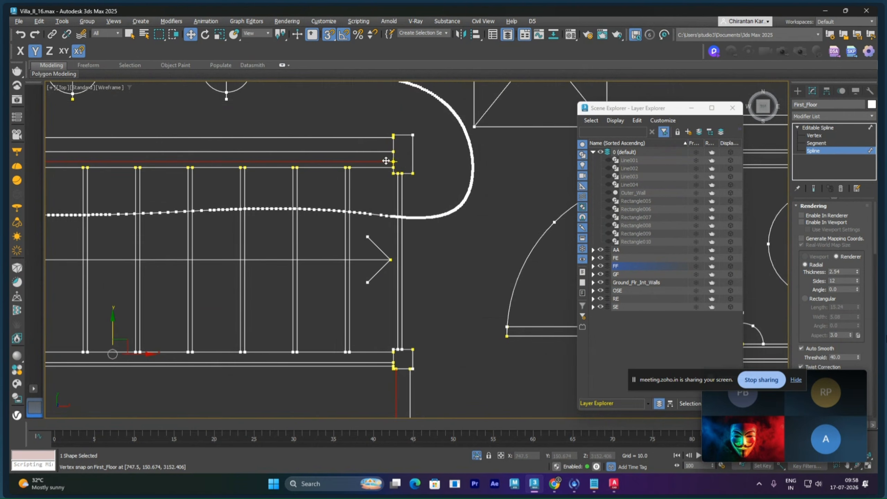
scroll(407, 216, down, 5)
middle_drag(419, 290, 420, 183)
scroll(420, 232, down, 4)
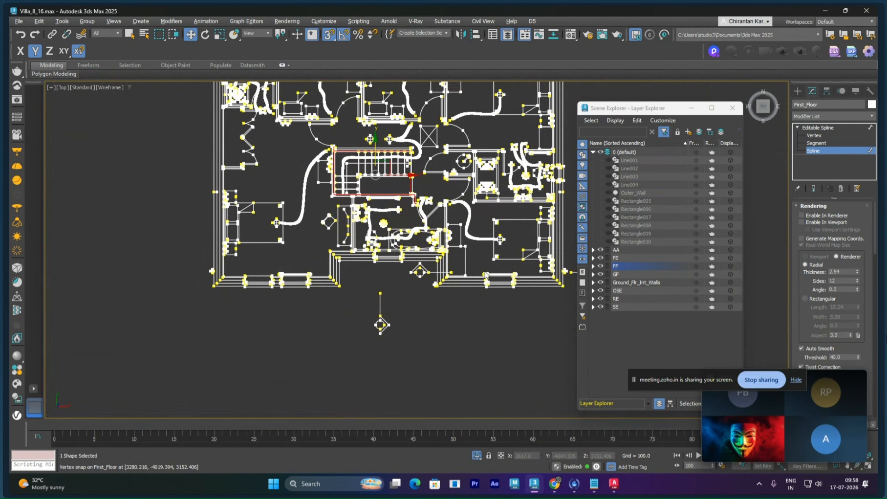
- Detach the selected splines as a copy named 1st_Roof
scroll(795, 328, down, 15)
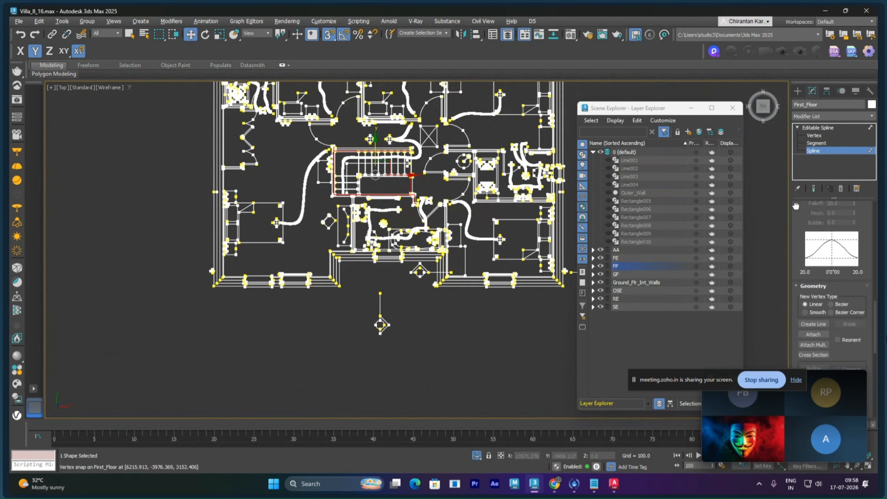
drag(793, 140, 793, 102)
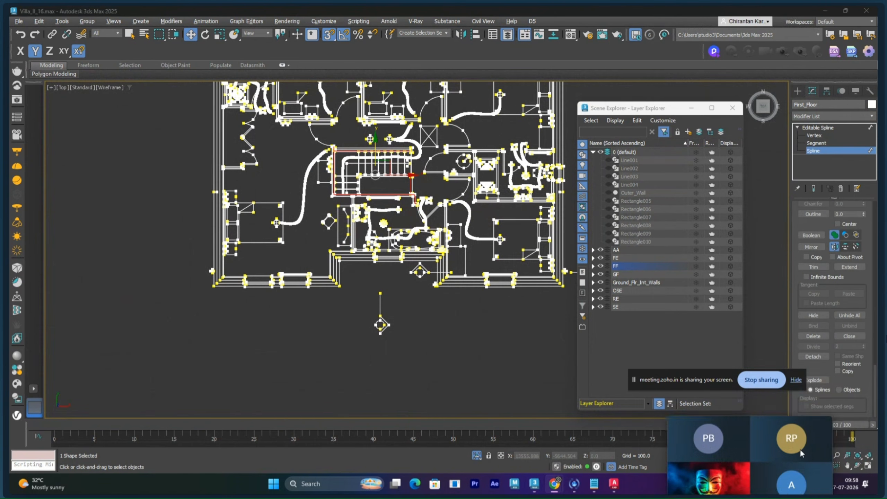
click(845, 371)
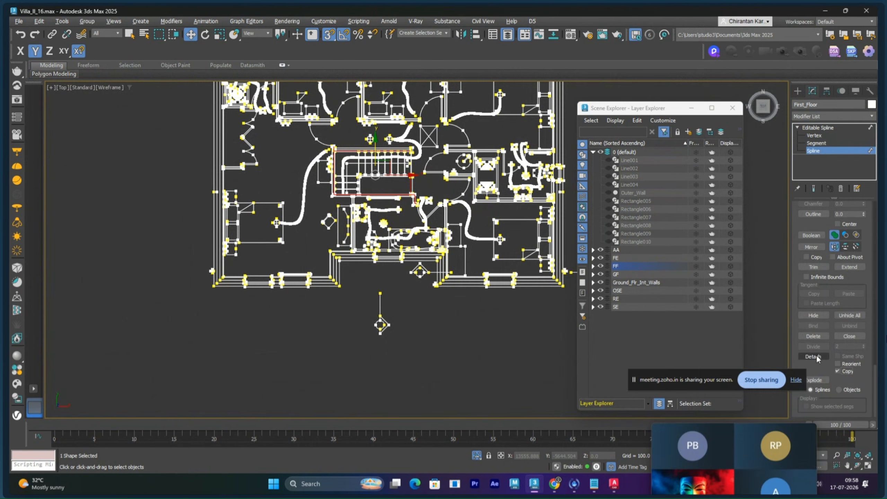
click(816, 356)
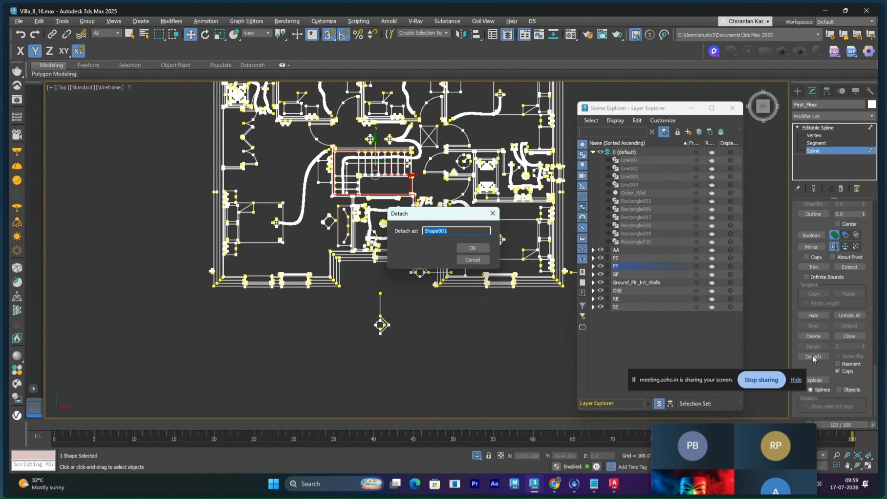
text(2)
key(Return)
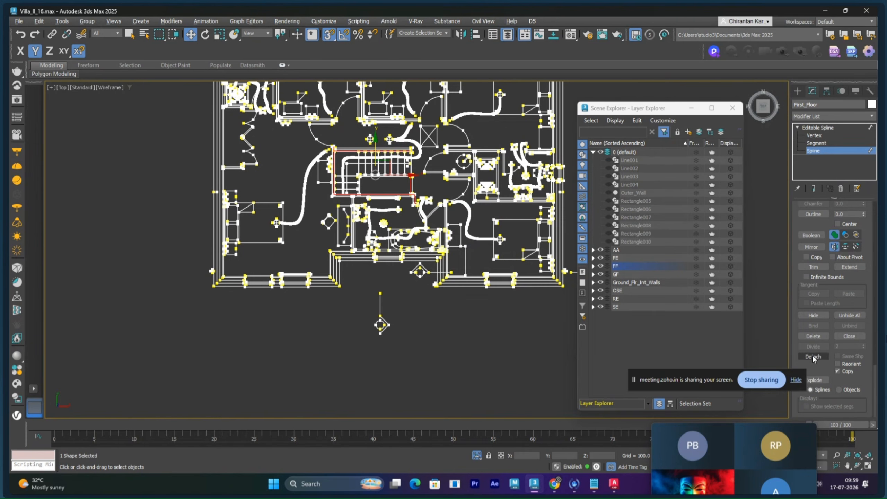
- Leave Spline level, select the 1st_Roof shape by name from the FF layer and isolate it to check its lines
click(818, 129)
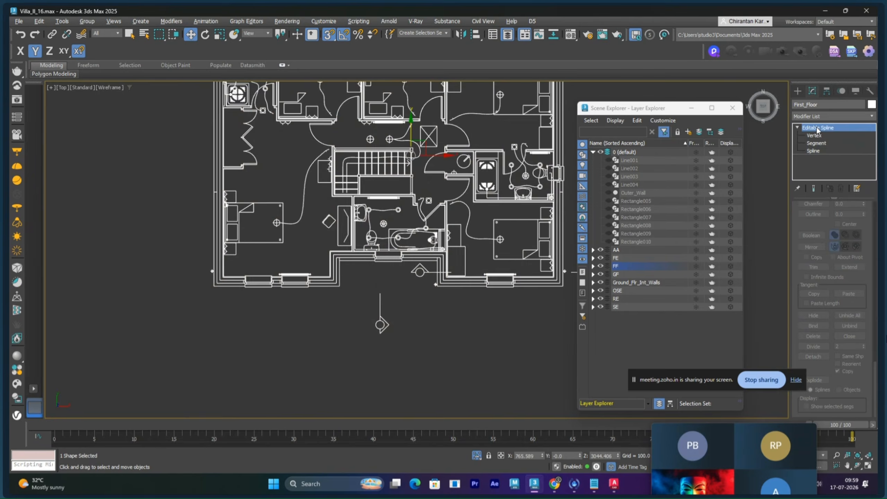
key(h)
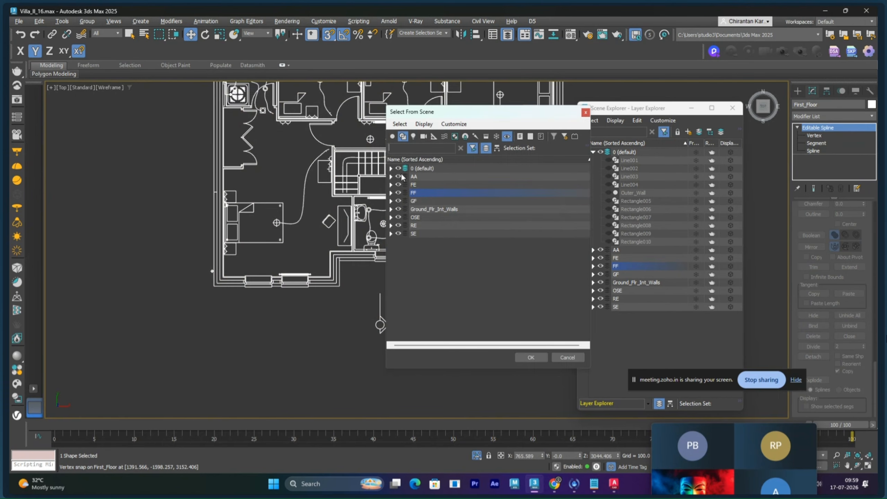
click(392, 192)
click(425, 202)
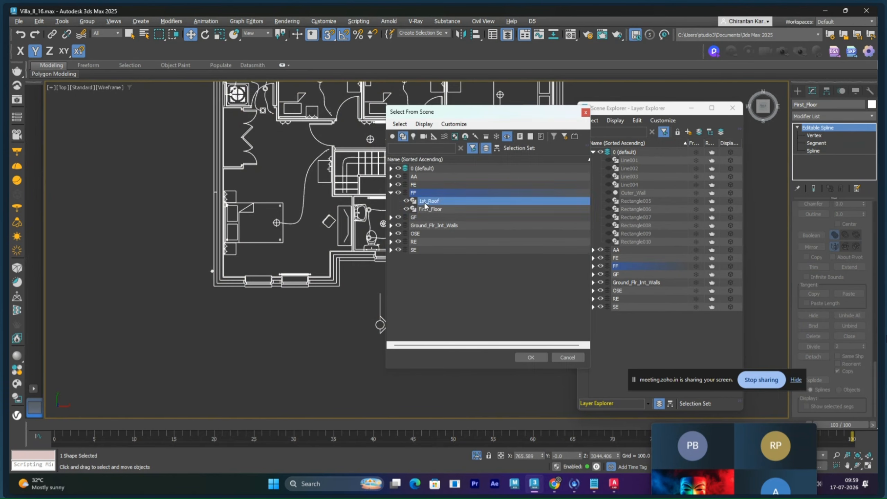
click(526, 355)
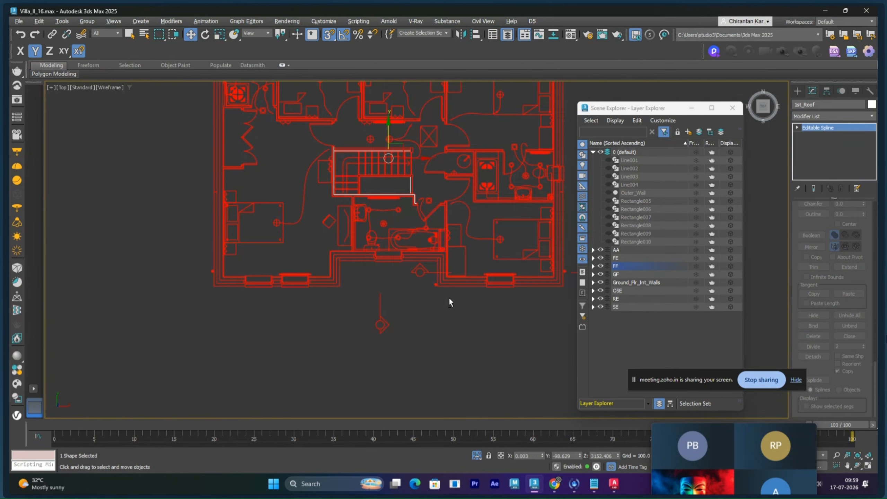
key(alt+q)
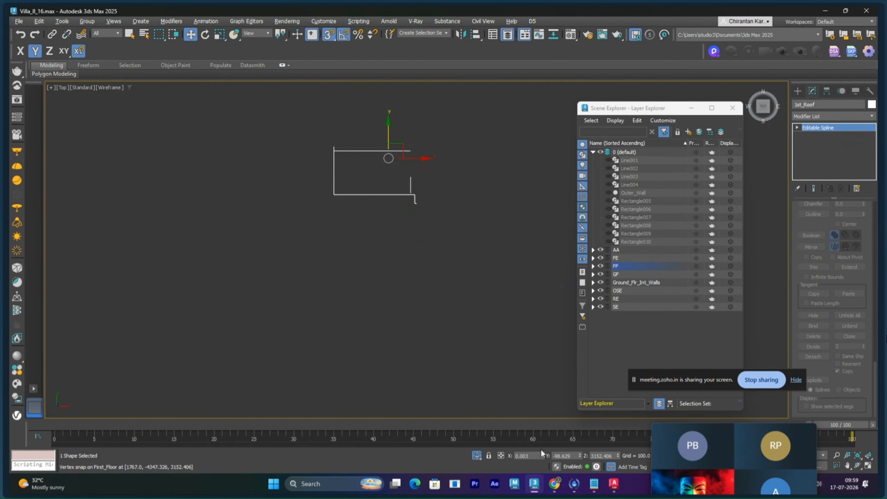
- End the isolation of 1st_Roof and return to the First_Floor shape, isolated and selected
key(alt+q)
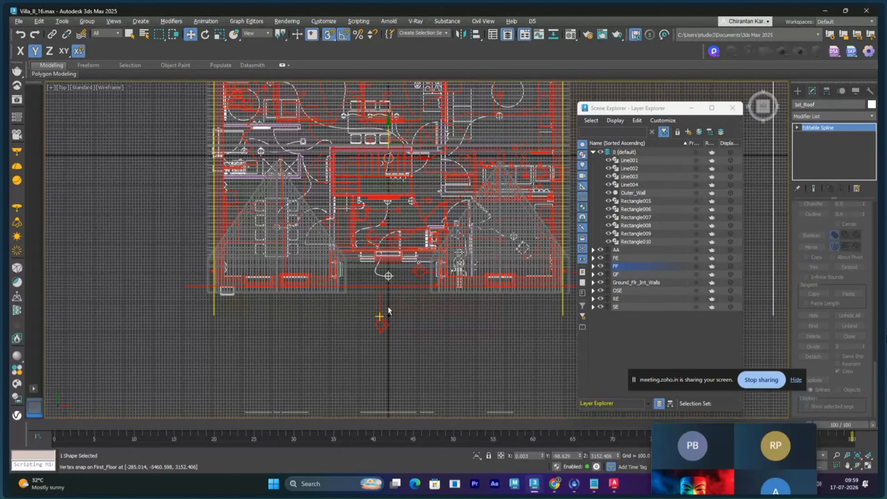
key(alt+q)
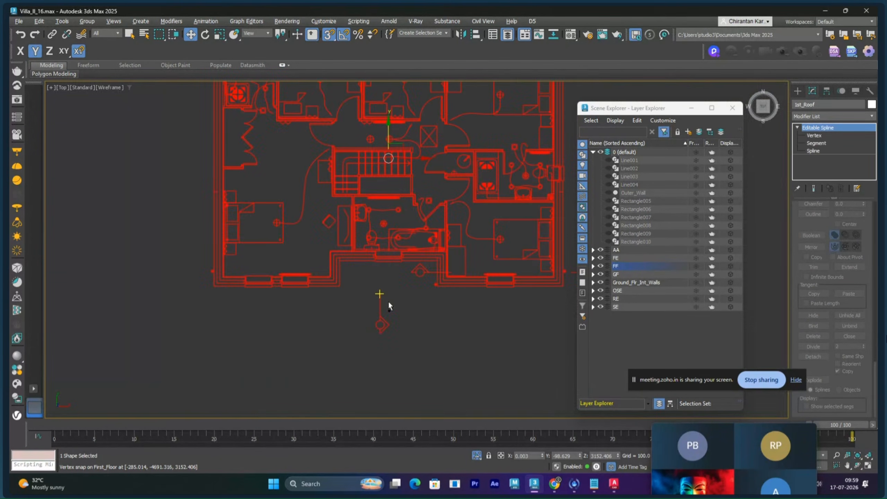
click(388, 302)
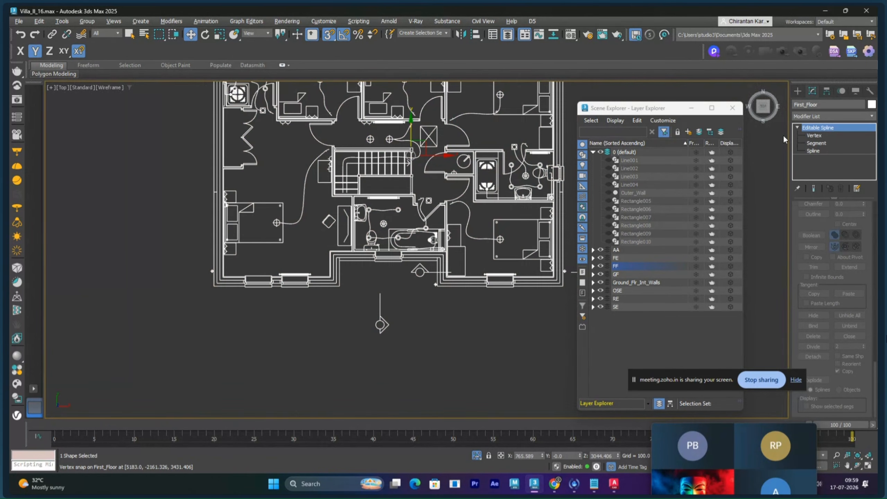
- Enter Spline level on First_Floor and add the second wall line from outside at the south-west corner to the stairwell selection
click(809, 150)
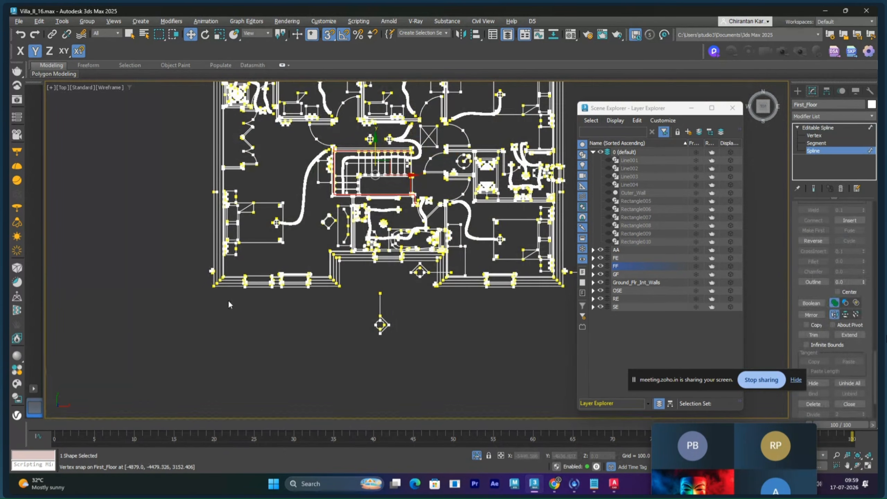
scroll(229, 300, up, 5)
scroll(233, 295, up, 2)
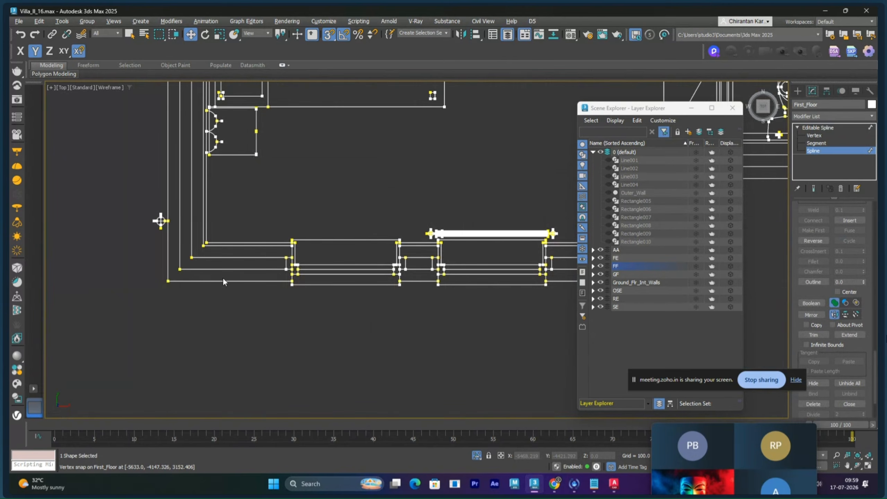
scroll(227, 273, up, 3)
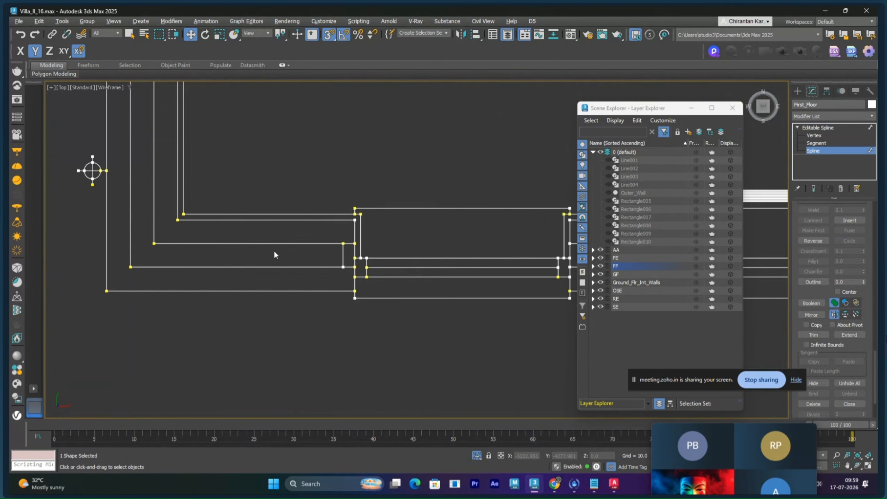
click(268, 268)
scroll(194, 253, down, 2)
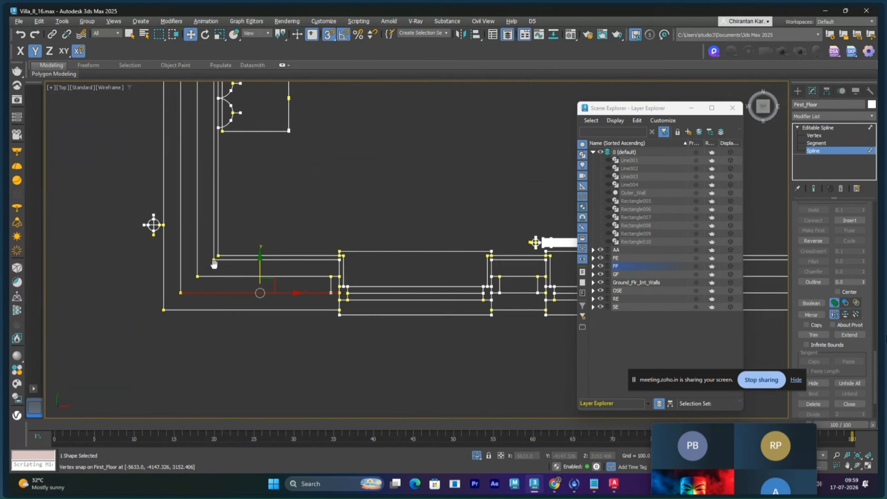
- Add the second wall line from outside along the plan's west, north and east sides to the spline selection
middle_drag(251, 229, 293, 196)
click(293, 196)
scroll(359, 207, down, 2)
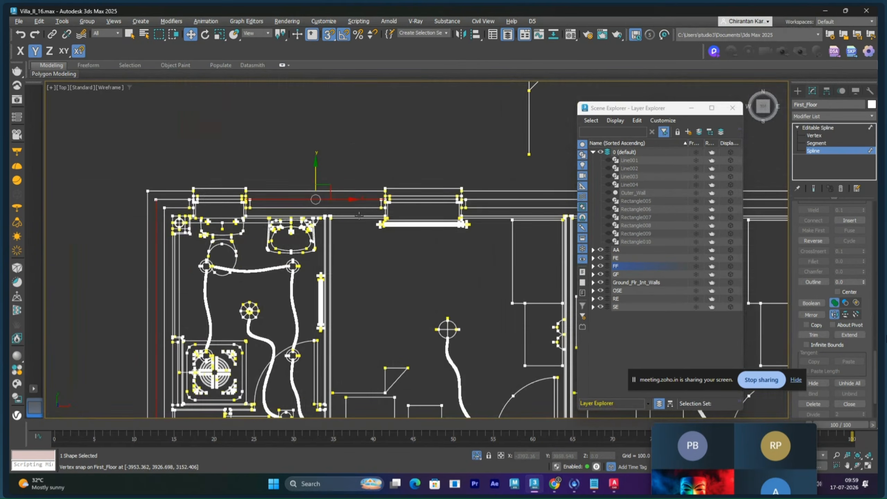
middle_drag(501, 238, 239, 196)
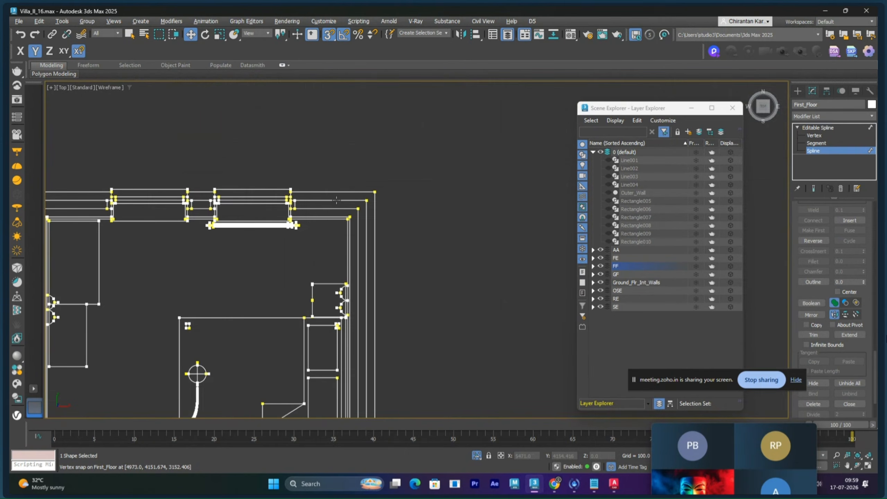
scroll(390, 223, down, 4)
middle_drag(390, 246, 400, 85)
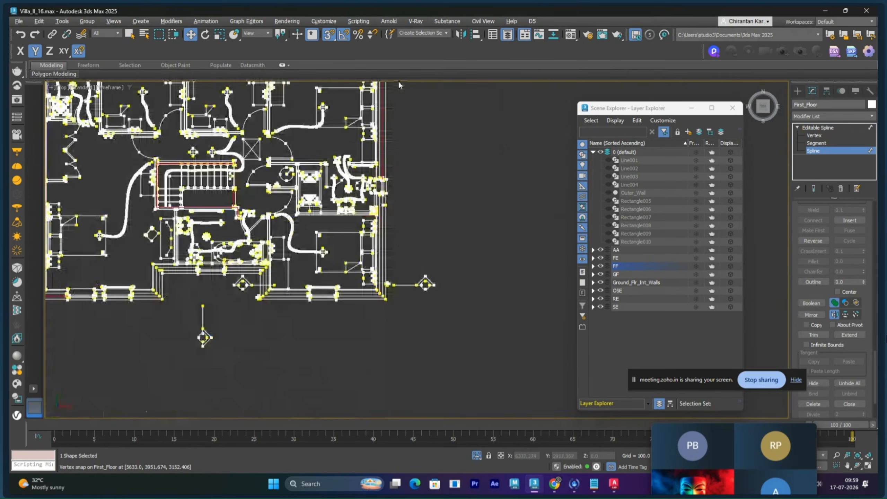
scroll(390, 245, up, 5)
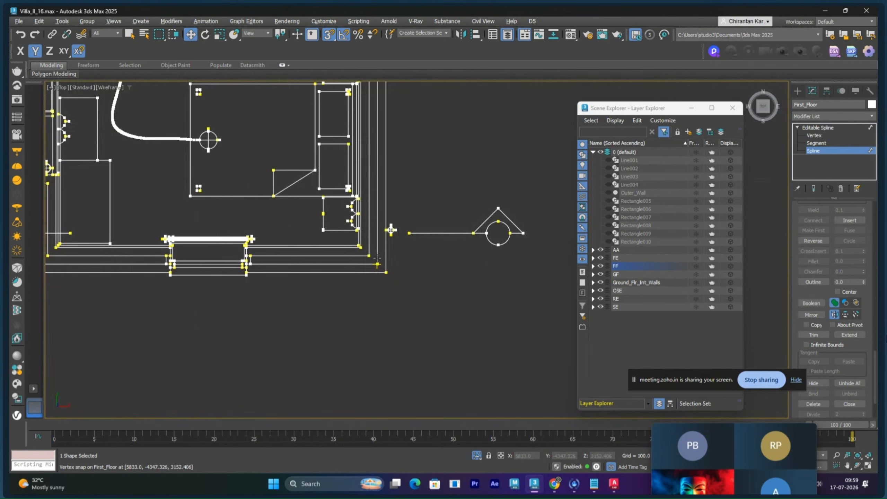
- Add the second wall line along the south side, including the recessed middle section, to complete the outline selection
middle_drag(64, 272, 294, 272)
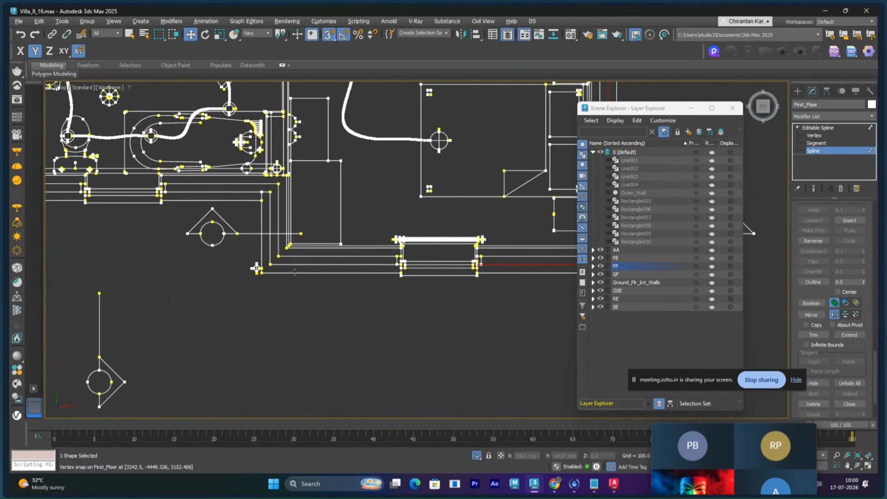
middle_drag(272, 220, 410, 243)
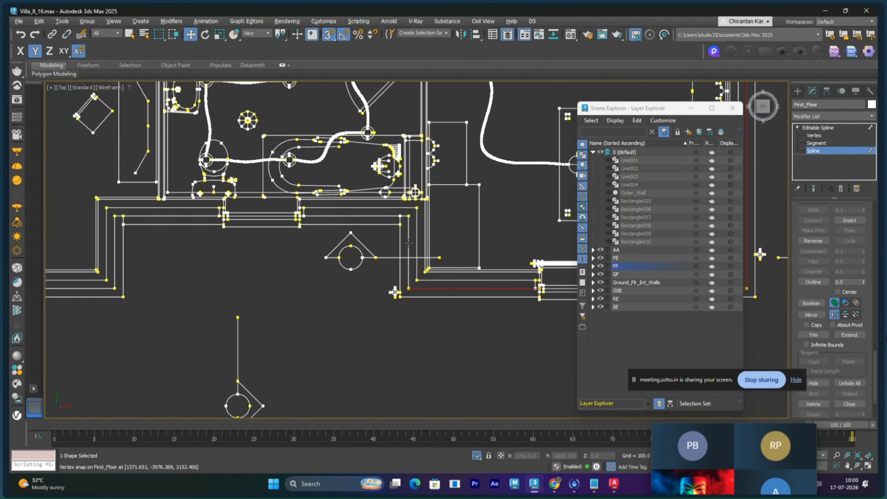
middle_drag(238, 252, 417, 256)
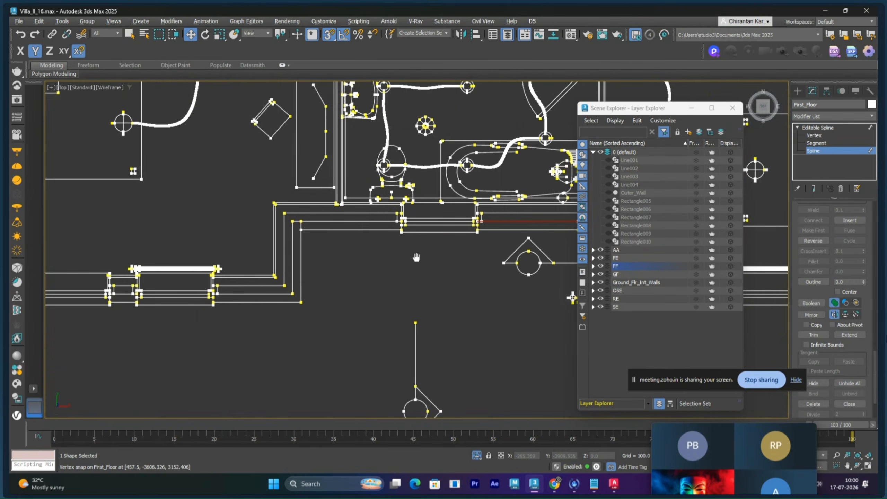
click(292, 221)
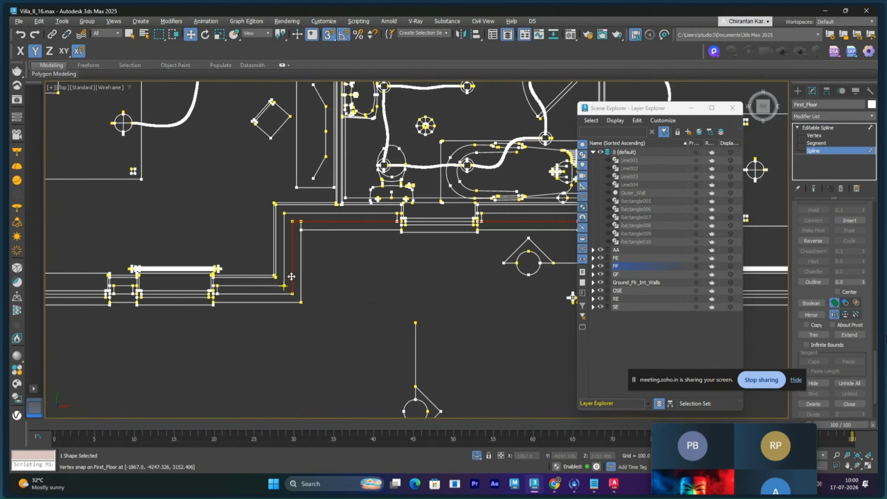
middle_drag(319, 296, 470, 257)
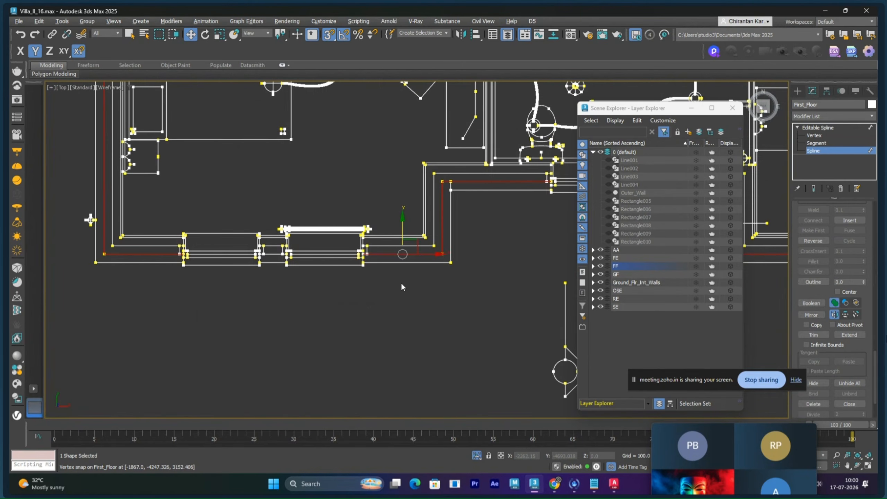
scroll(401, 282, down, 8)
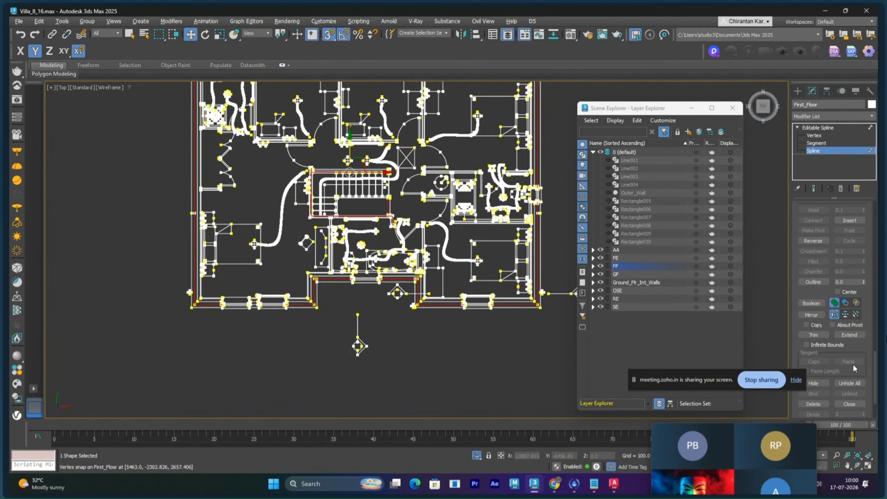
- Detach the selected outline and stairwell splines as a copy named 1st_Roof
scroll(862, 358, down, 5)
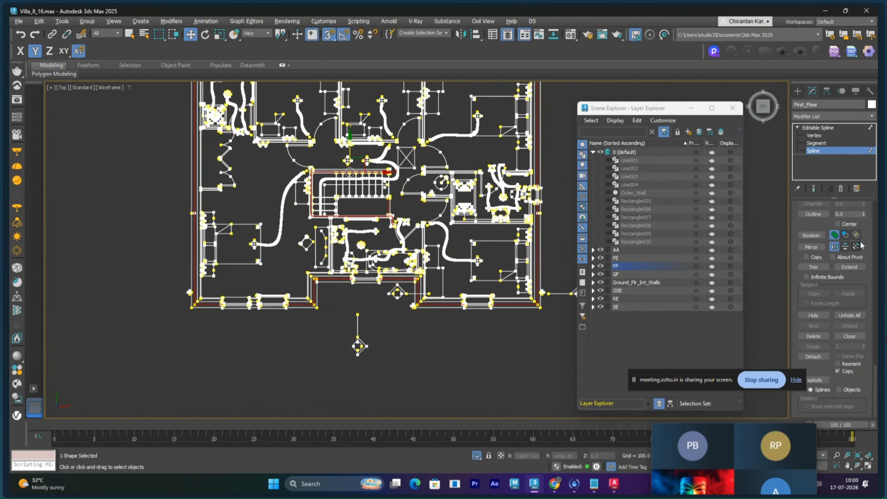
click(821, 357)
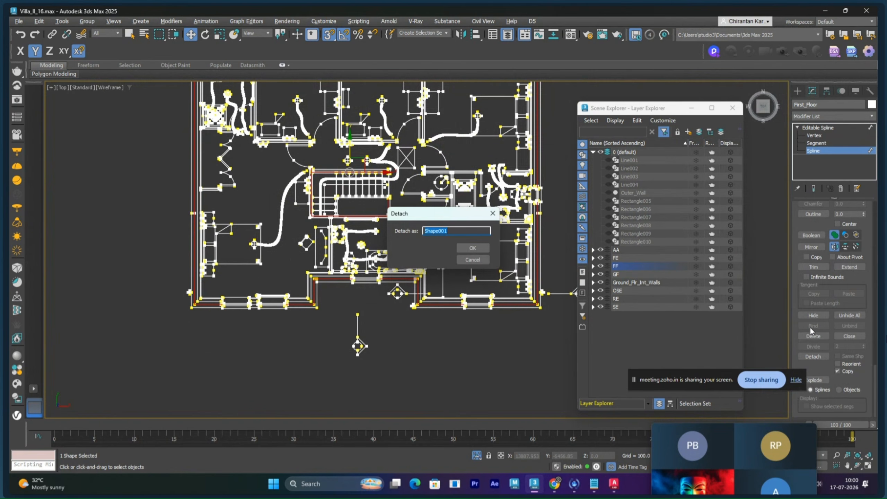
text(1st_Roof)
key(Return)
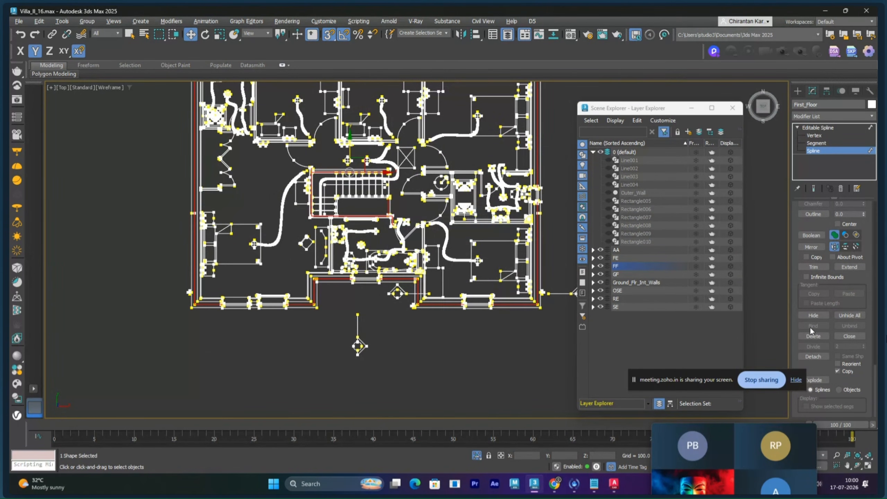
- Leave Spline level and select the second 1st_Roof entry by name from the FF layer
click(816, 128)
key(h)
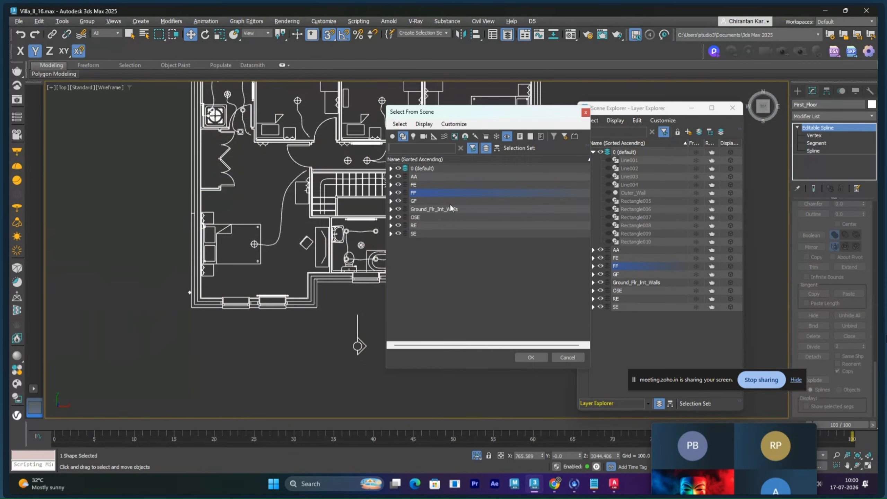
click(391, 193)
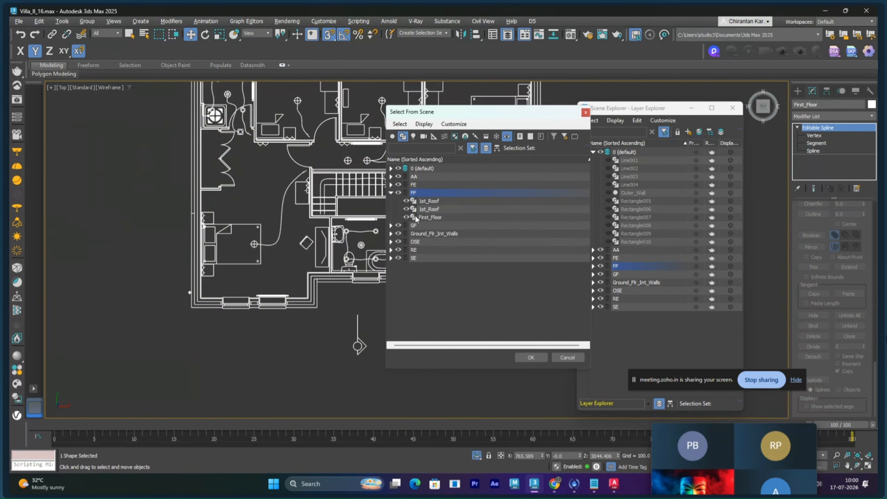
click(436, 203)
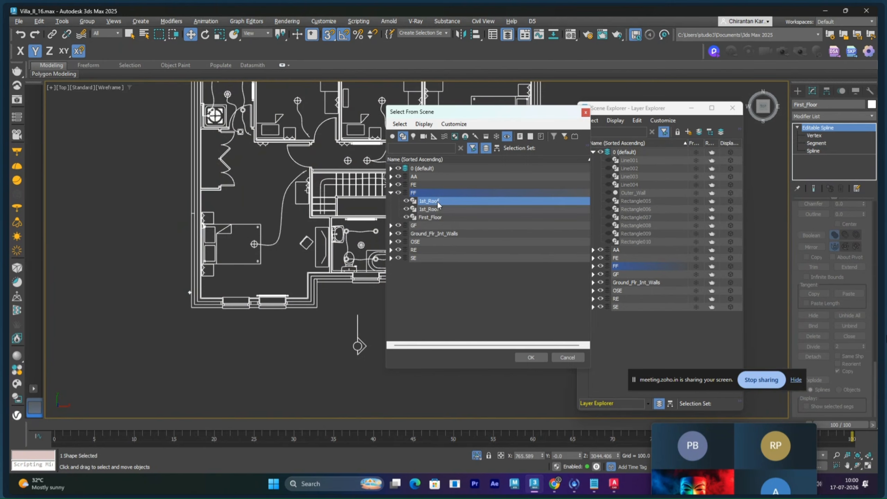
click(431, 209)
click(541, 354)
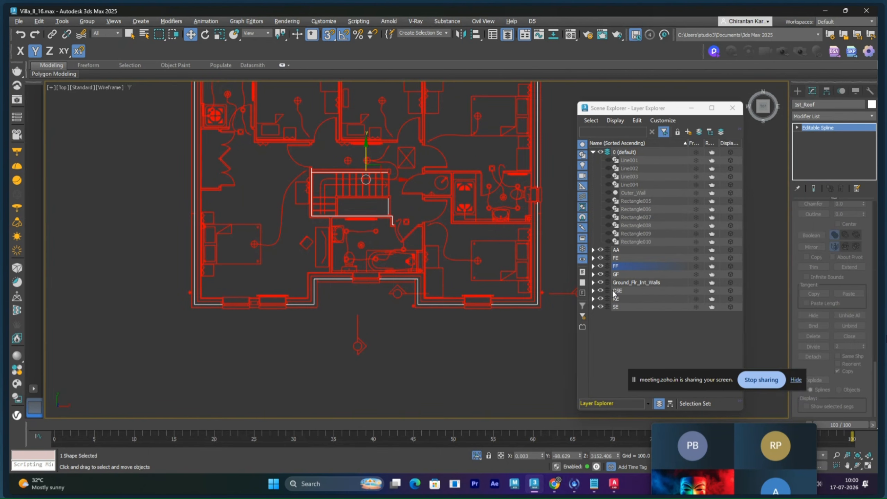
- Delete the superseded duplicate 1st_Roof shape from the FF layer, keeping a single 1st_Roof
click(593, 266)
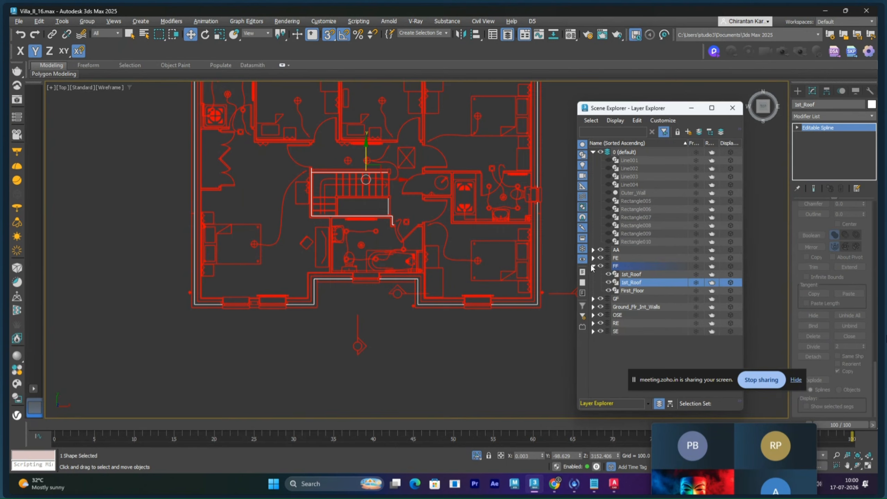
right_click(631, 279)
click(645, 318)
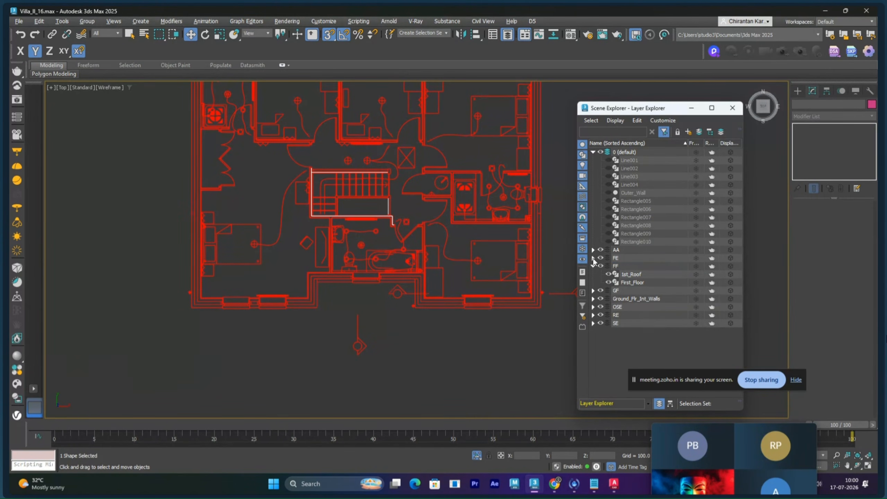
- Select First_Floor and 1st_Roof in turn in the FF layer to check their lines, leaving 1st_Roof selected
click(631, 276)
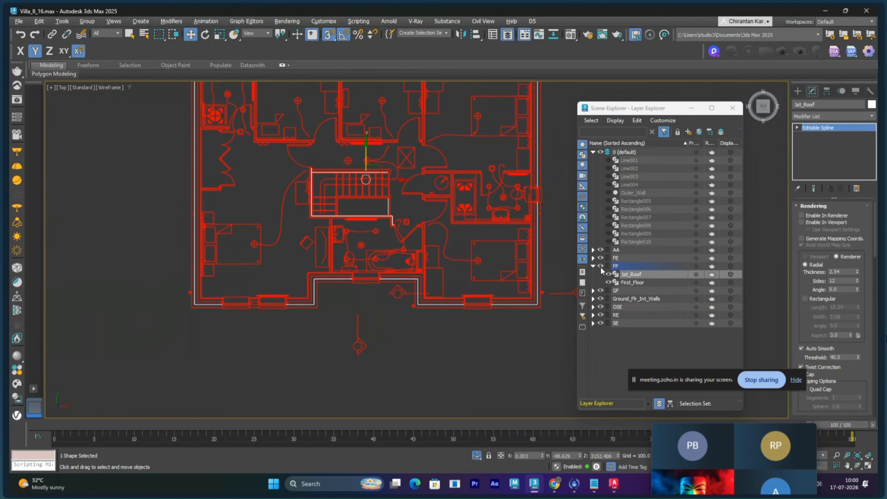
click(509, 364)
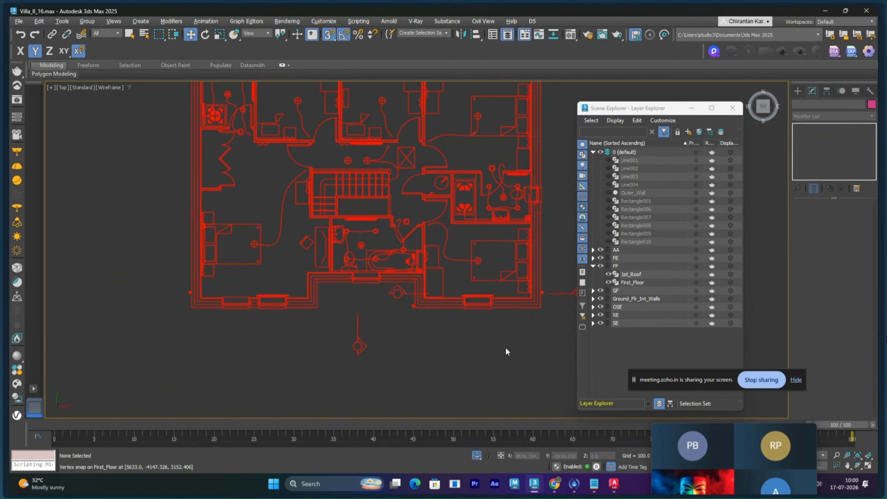
click(628, 299)
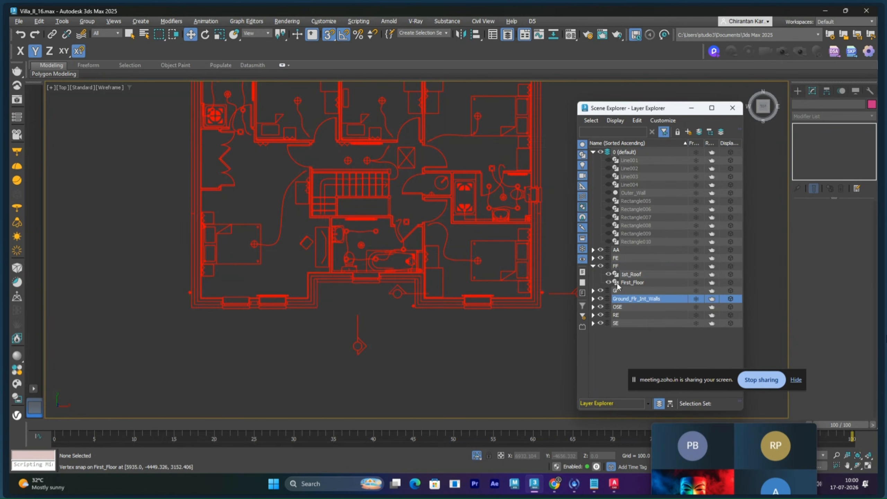
click(618, 283)
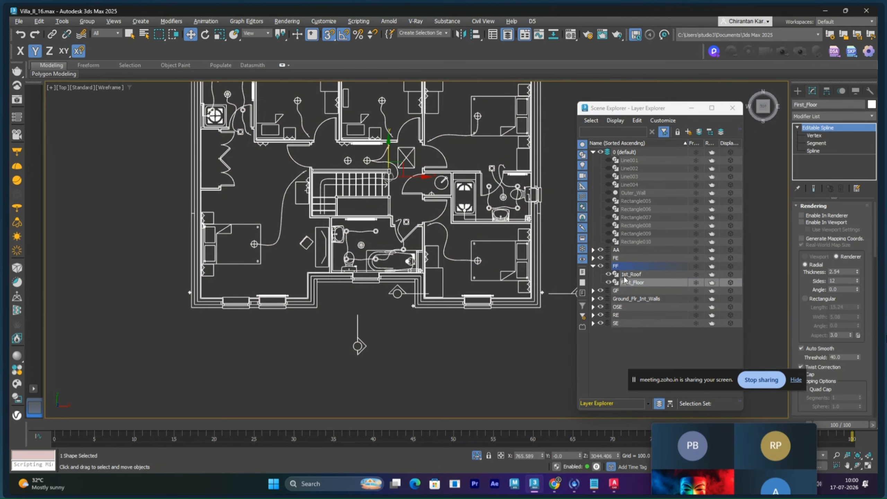
click(628, 274)
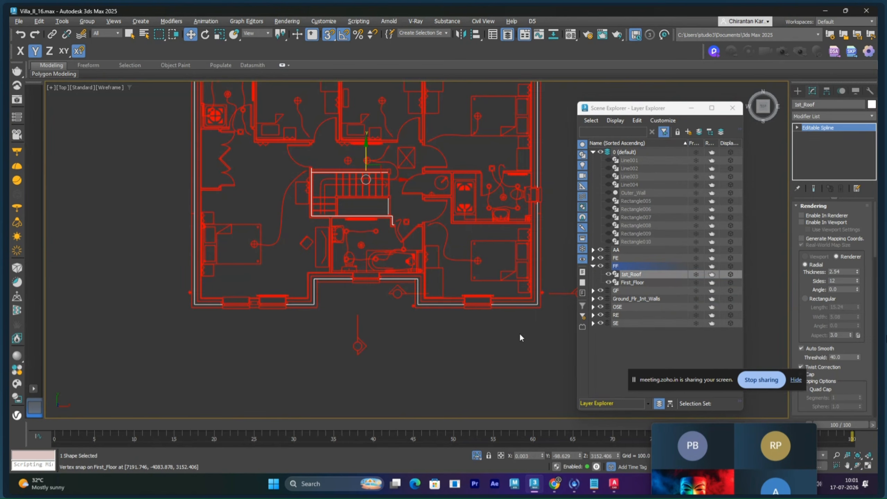
middle_drag(386, 246, 369, 336)
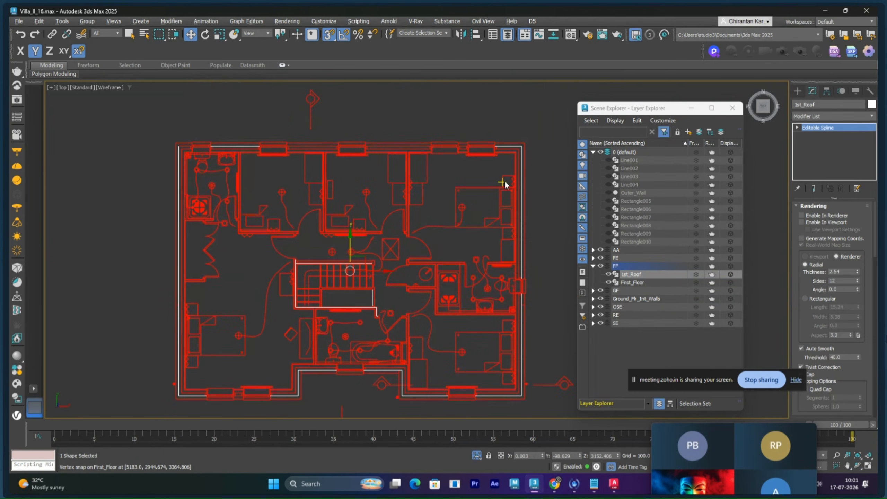
- Check the vertices of 1st_Roof at Vertex level and switch to its Spline level
click(797, 127)
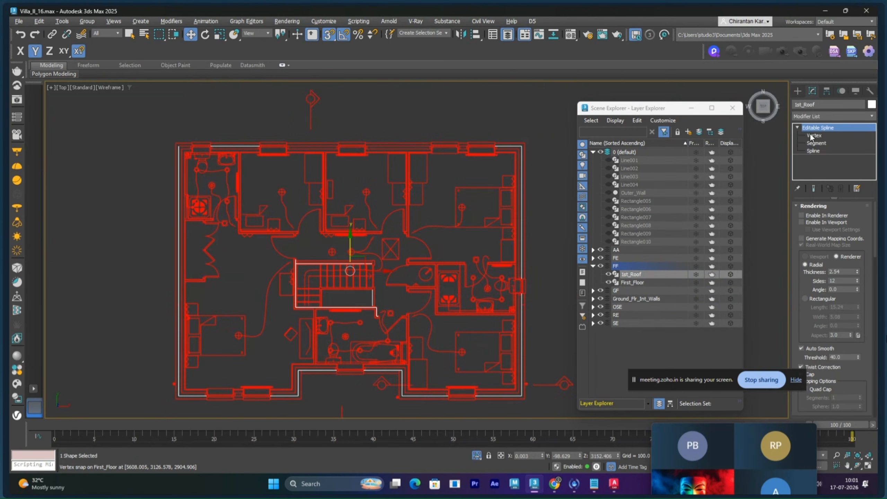
click(811, 136)
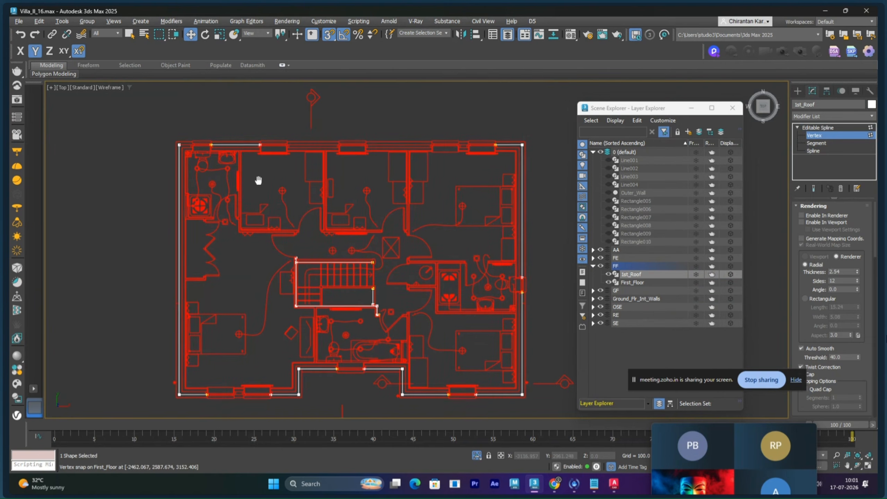
middle_drag(257, 178, 265, 167)
click(814, 151)
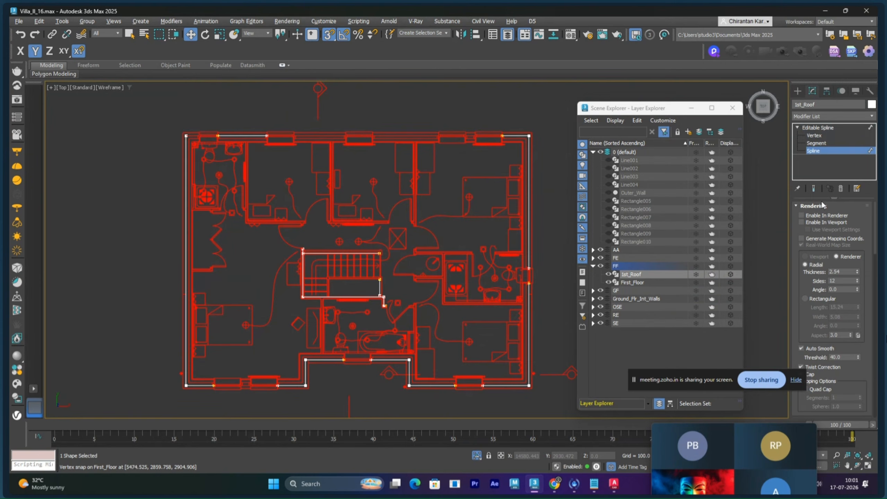
- Extend the 1st_Roof spline segments across the window gaps along the upper outer wall
scroll(810, 325, down, 5)
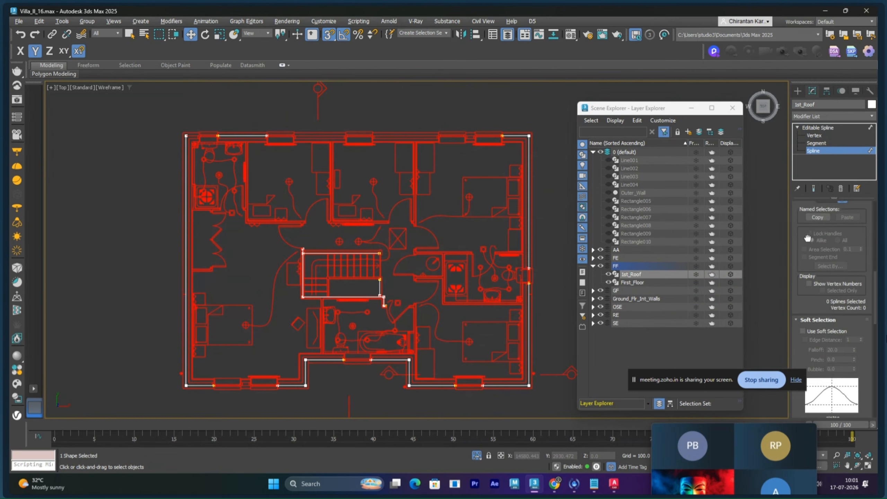
scroll(808, 238, down, 10)
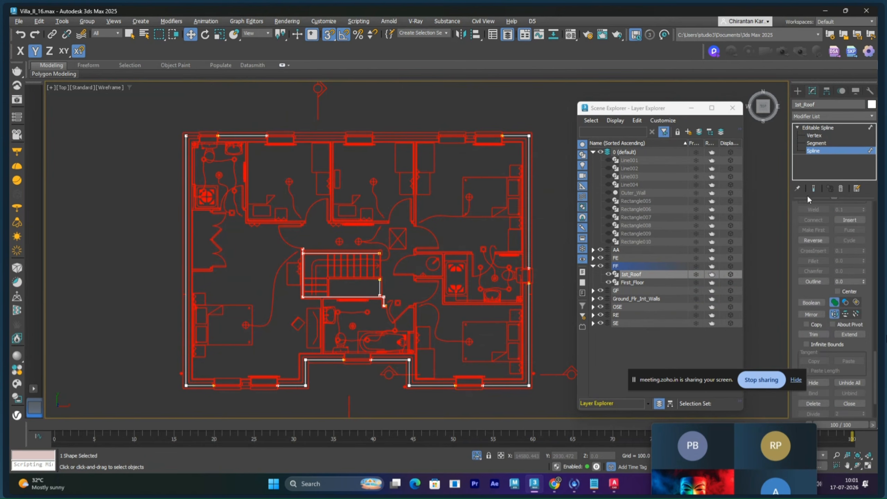
click(850, 335)
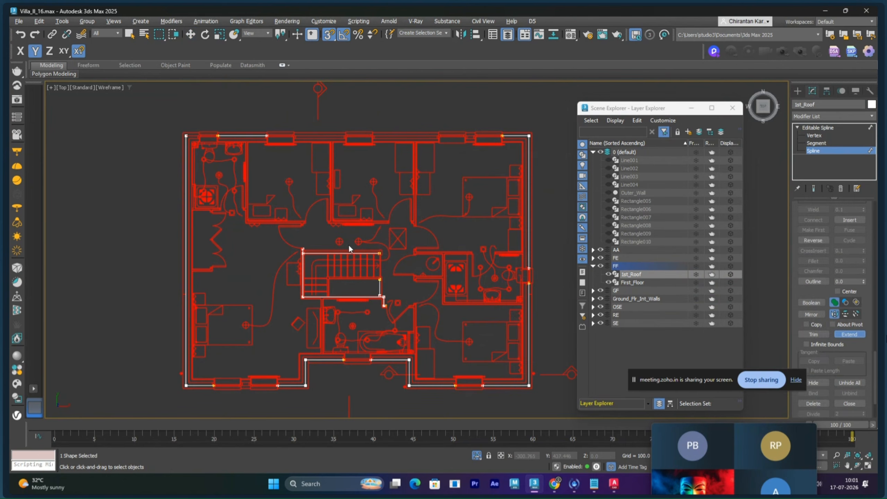
scroll(260, 185, up, 6)
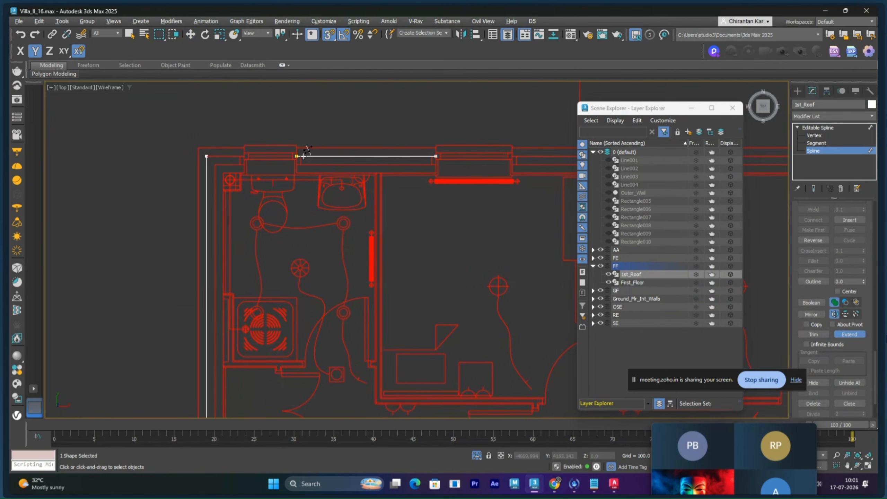
scroll(347, 205, down, 3)
middle_drag(347, 205, 196, 216)
click(420, 202)
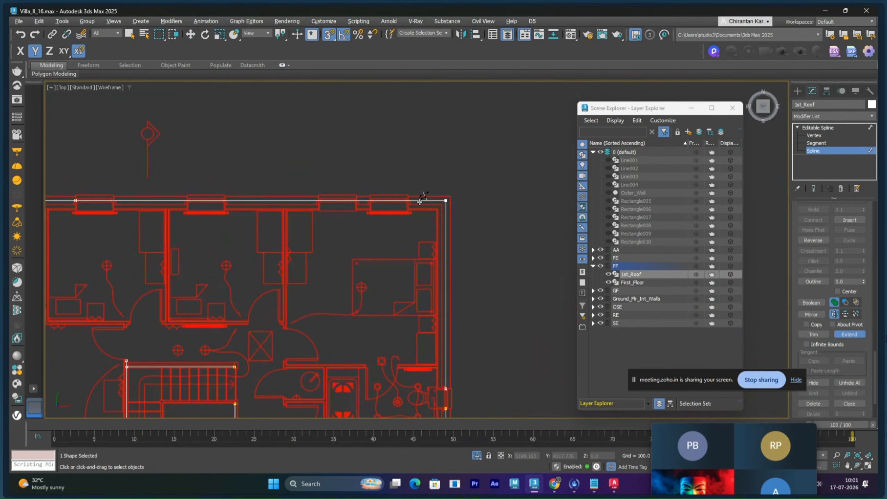
- Extend the lower-left outer wall segment across its window gaps to close that side of the roof outline
scroll(263, 237, down, 5)
scroll(305, 219, up, 4)
scroll(305, 220, up, 3)
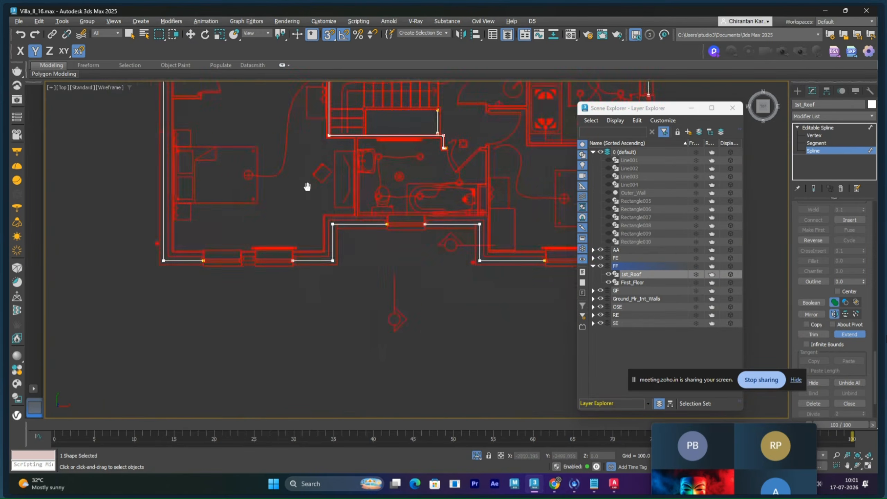
click(192, 253)
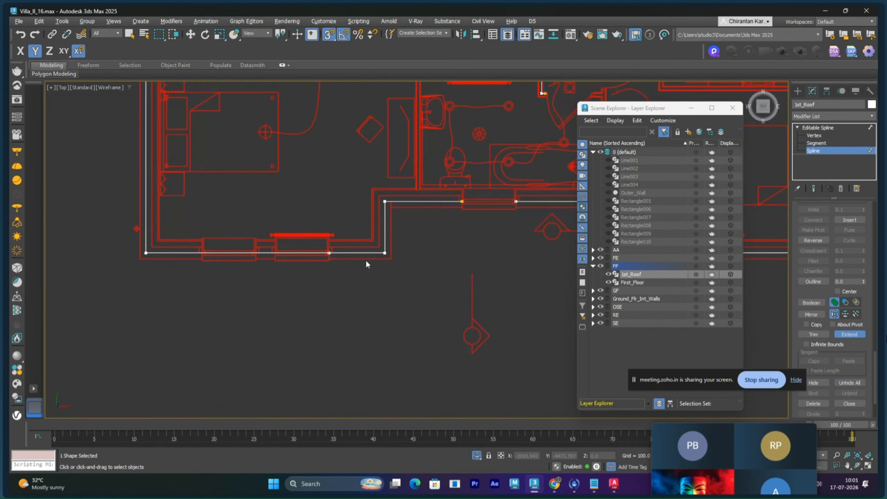
scroll(324, 248, down, 2)
- Undo the stray extension across the recess and extend the lower-right and right outer wall segments across their window gaps
middle_drag(332, 221, 278, 248)
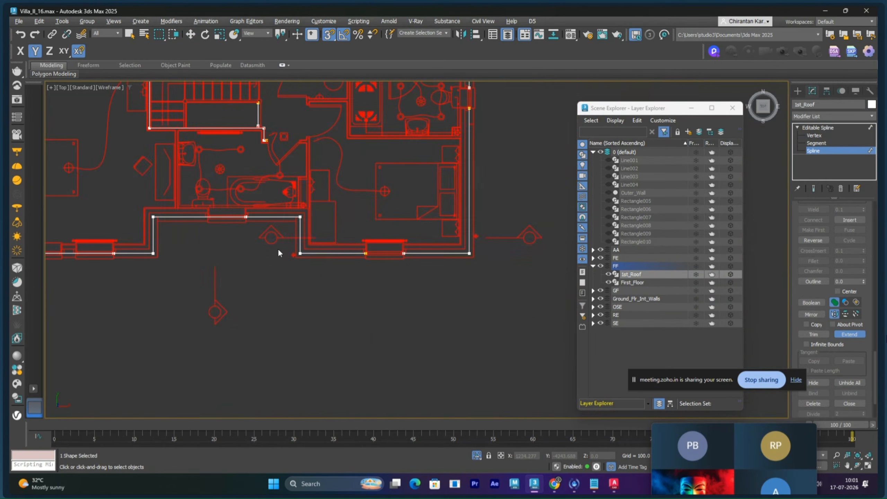
click(332, 253)
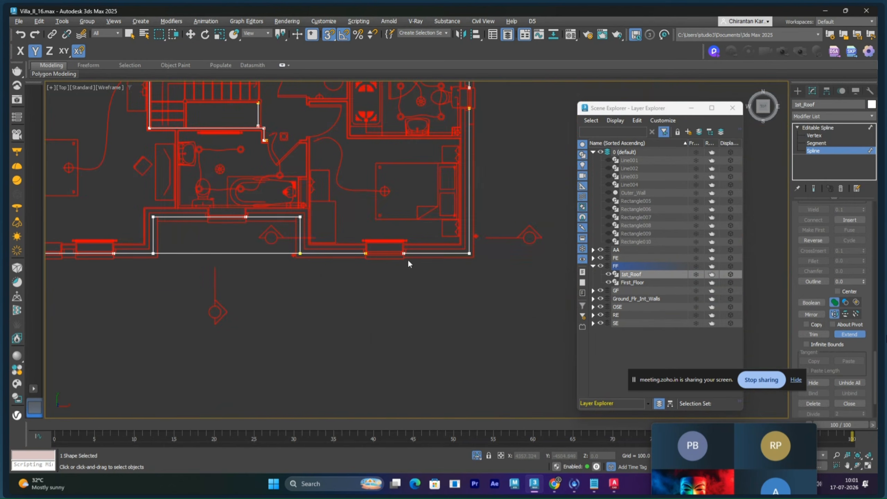
key(ctrl+z)
click(364, 255)
middle_drag(431, 268, 361, 396)
scroll(406, 240, down, 5)
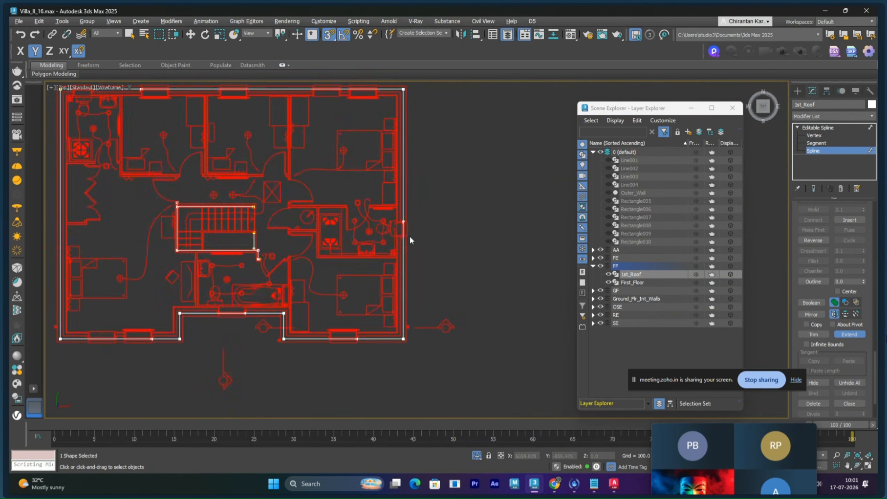
right_click(455, 206)
- Extend the staircase opening's upper and right segments until they cross at its upper-right corner
scroll(350, 234, up, 10)
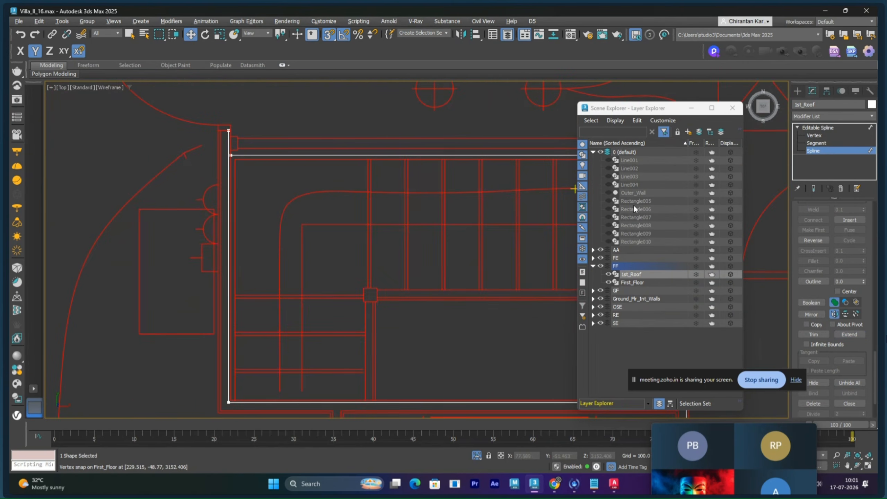
click(849, 335)
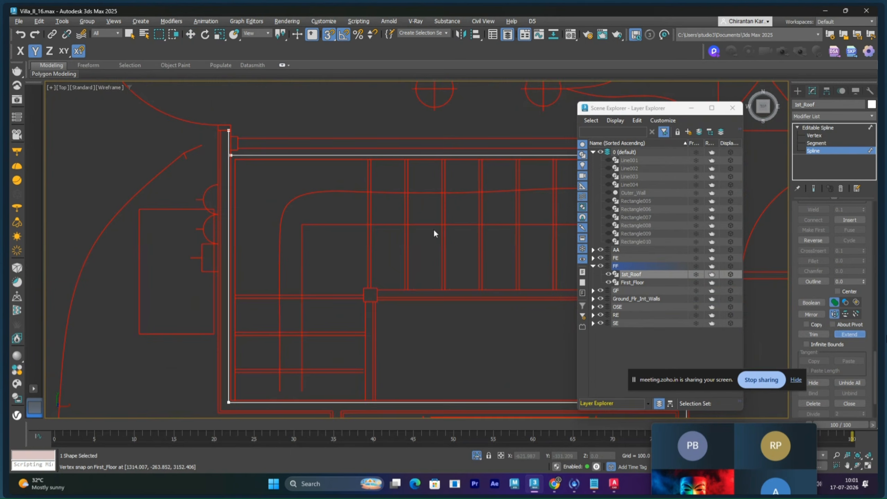
scroll(323, 197, up, 8)
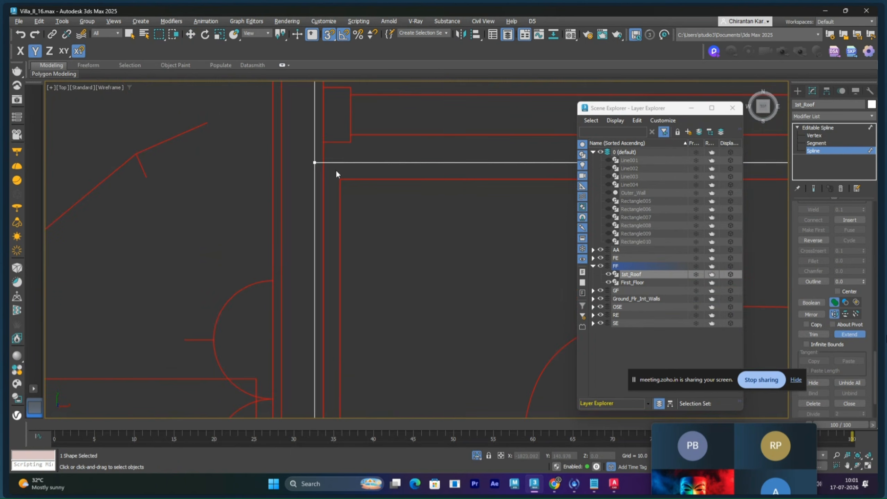
scroll(372, 219, down, 6)
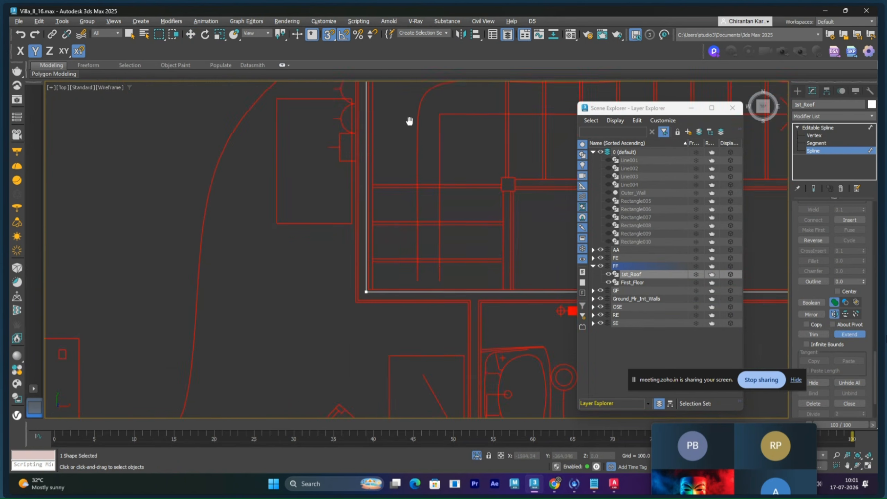
middle_drag(403, 171, 416, 234)
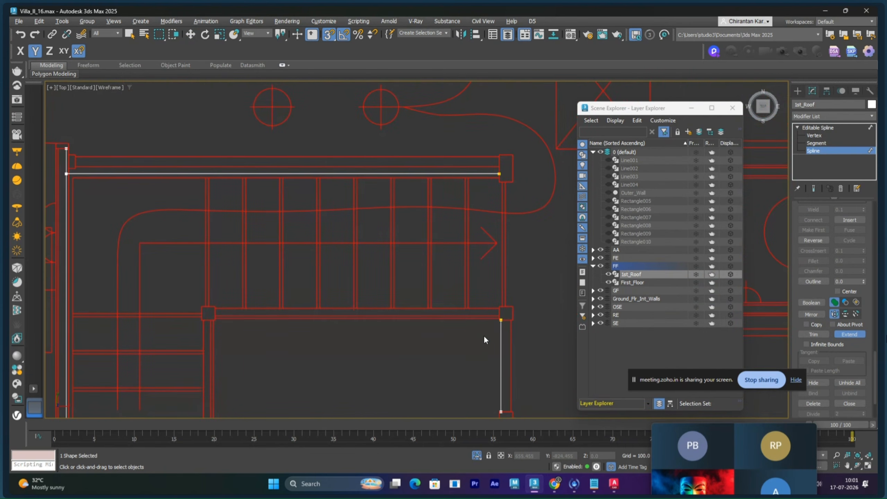
click(501, 324)
middle_drag(497, 182, 481, 284)
click(479, 275)
scroll(507, 258, down, 5)
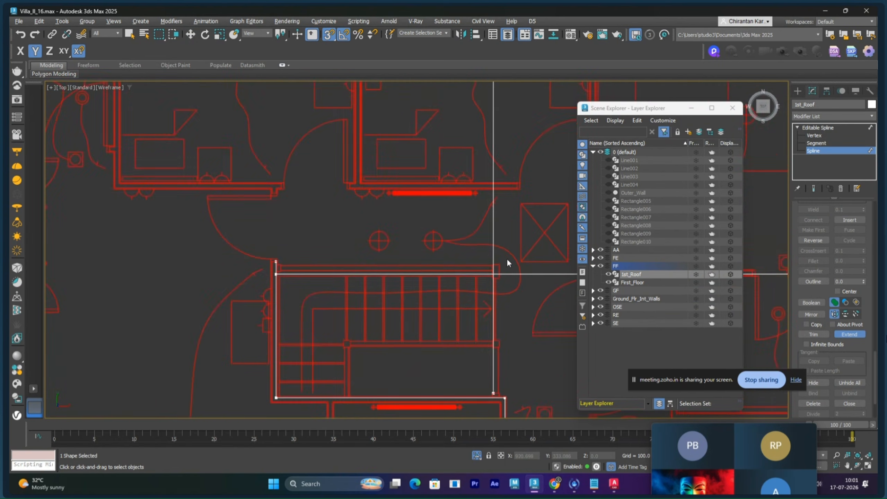
- Trim the line ends that overshoot the staircase opening's upper-right and upper-left corners
click(813, 335)
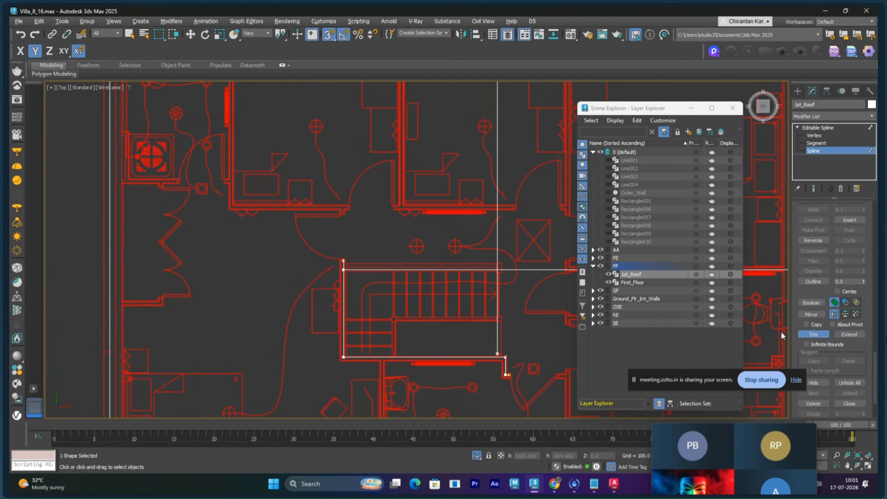
click(525, 270)
click(498, 249)
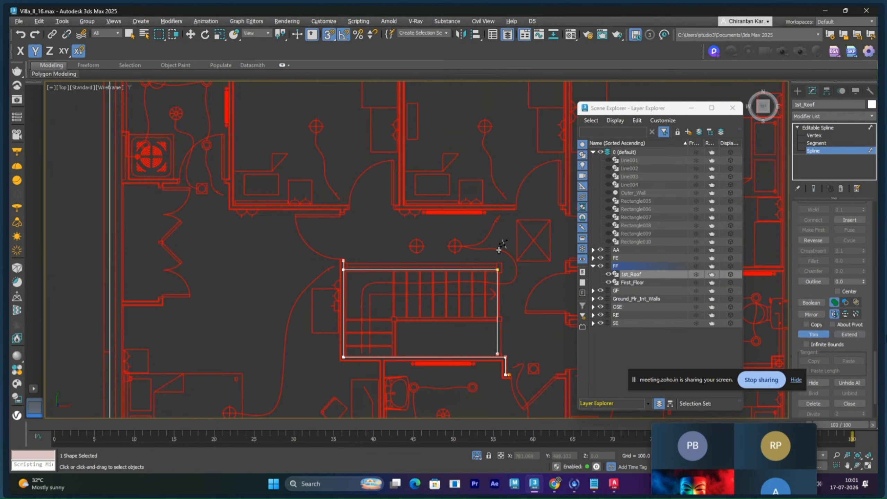
scroll(381, 272, up, 5)
scroll(444, 278, down, 6)
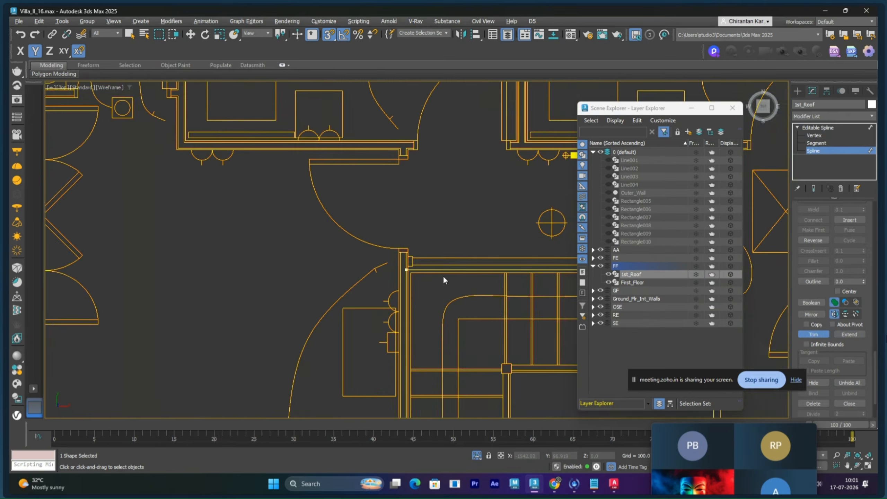
middle_drag(465, 277, 346, 206)
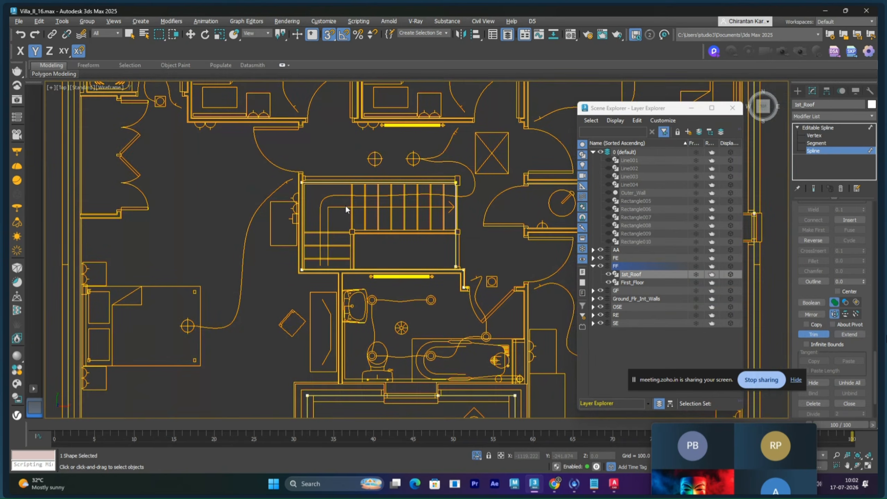
scroll(346, 209, down, 6)
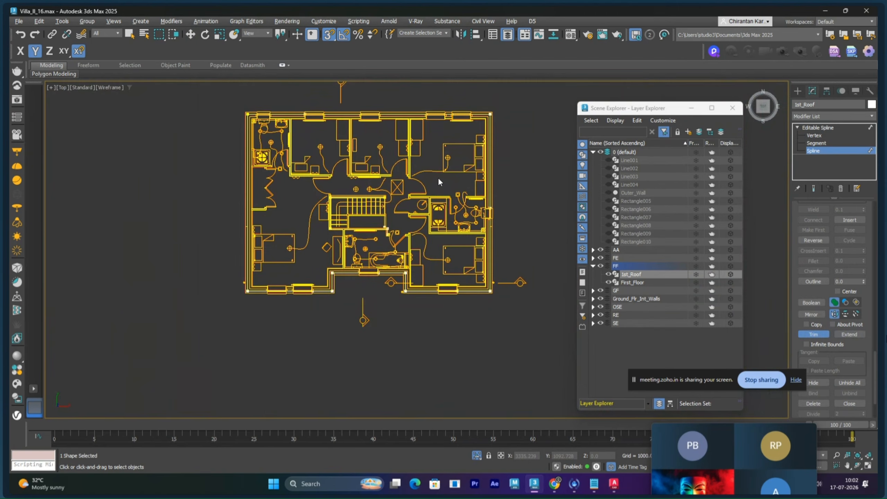
- Extend the staircase opening's right segment down to meet its lower edge
key(ctrl+a)
click(821, 136)
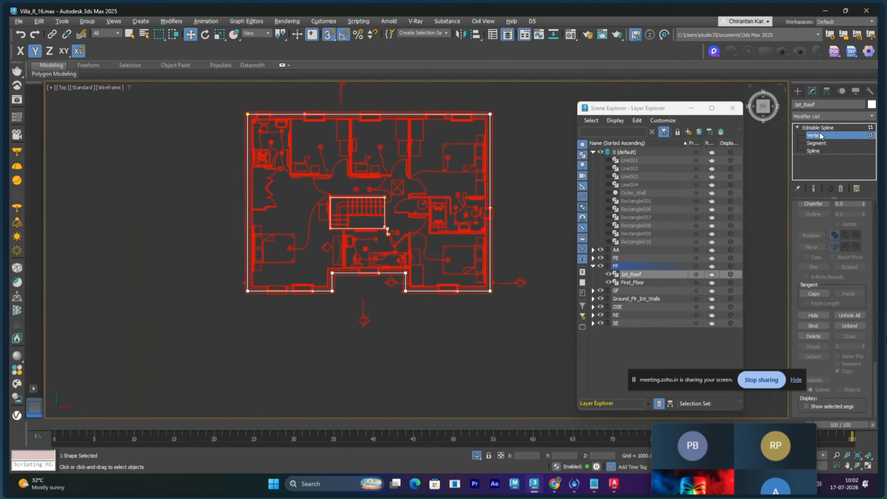
scroll(364, 213, up, 4)
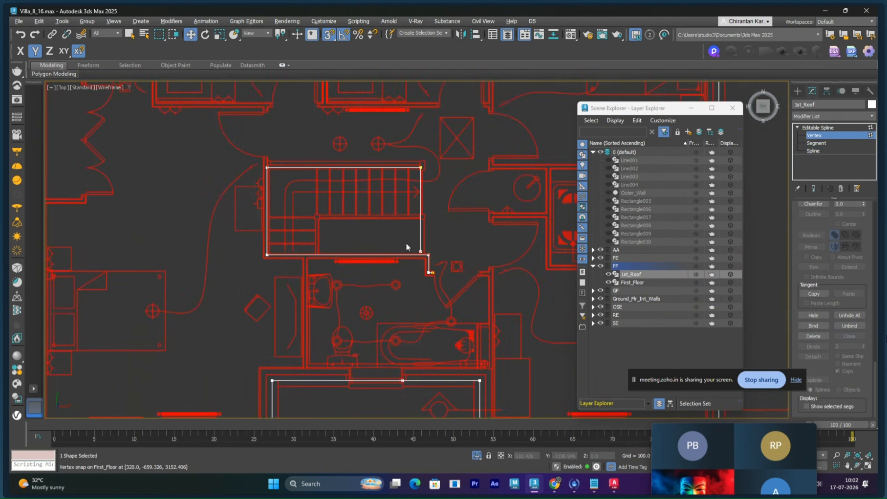
scroll(406, 243, up, 5)
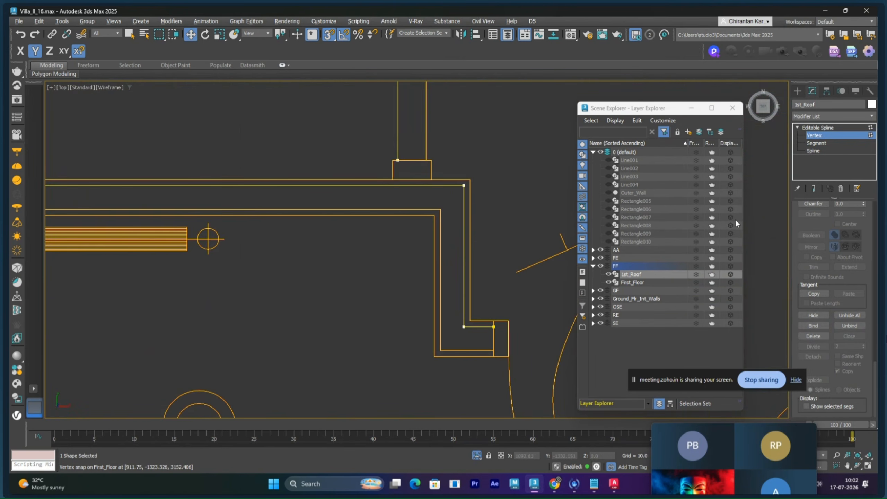
click(814, 151)
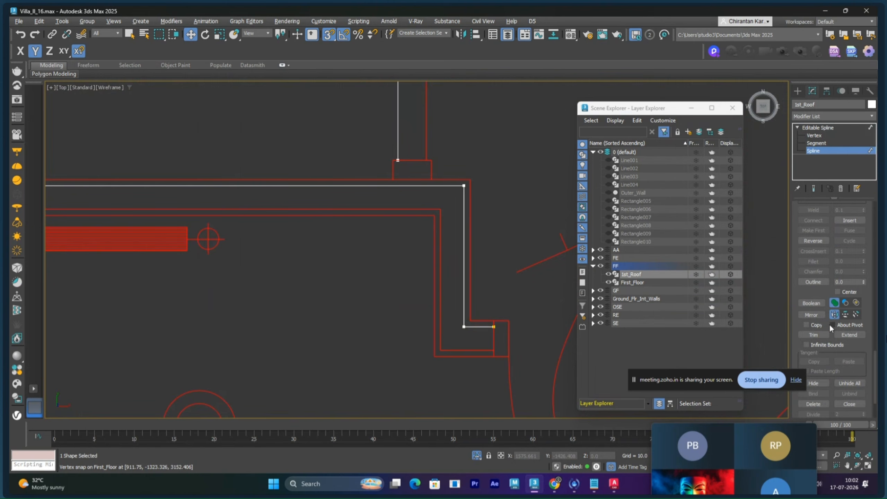
click(397, 144)
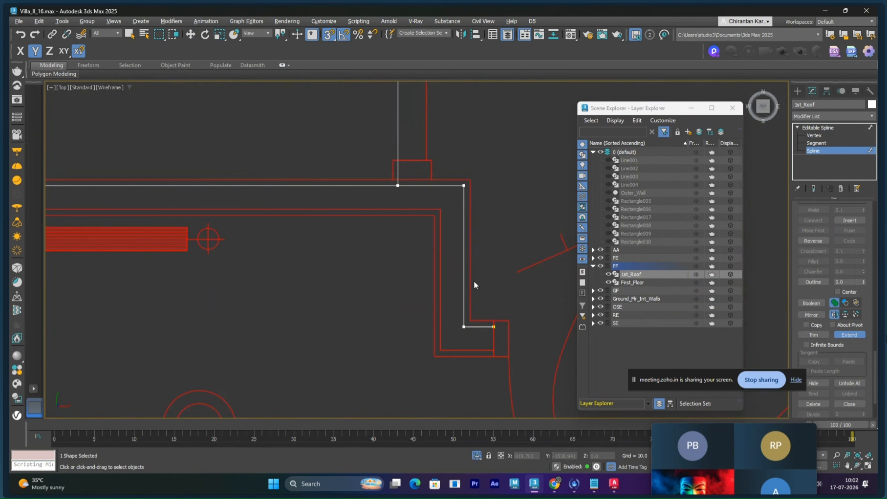
- Trim away the leftover stepped line beyond the staircase opening's lower-right corner
click(813, 335)
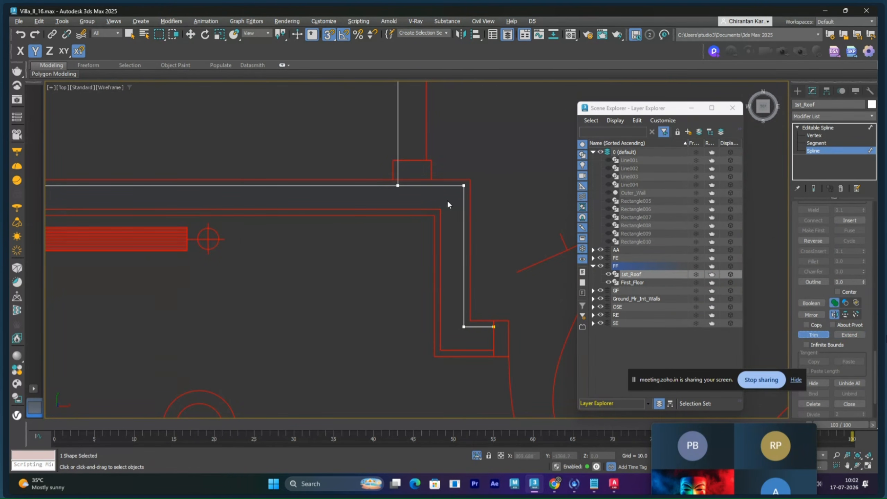
click(464, 271)
key(w)
scroll(480, 196, down, 5)
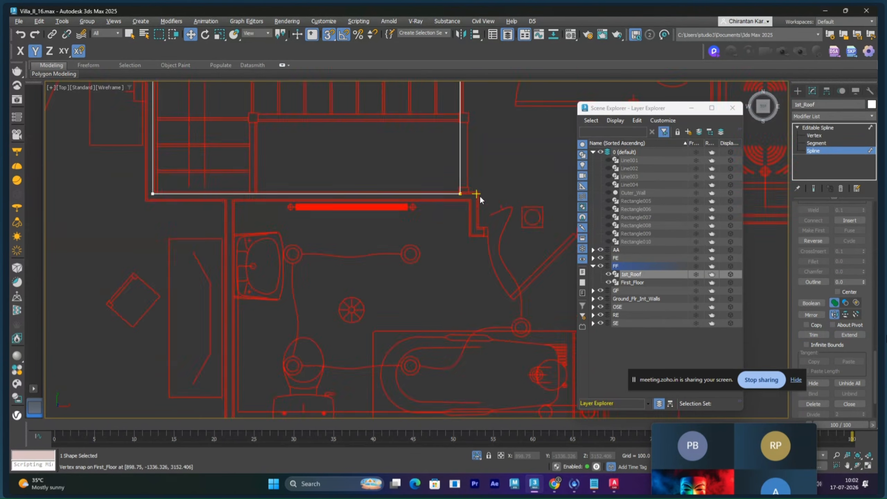
- Select all vertices of the 1st_Roof spline and weld them with a threshold of 0.1
scroll(480, 196, down, 10)
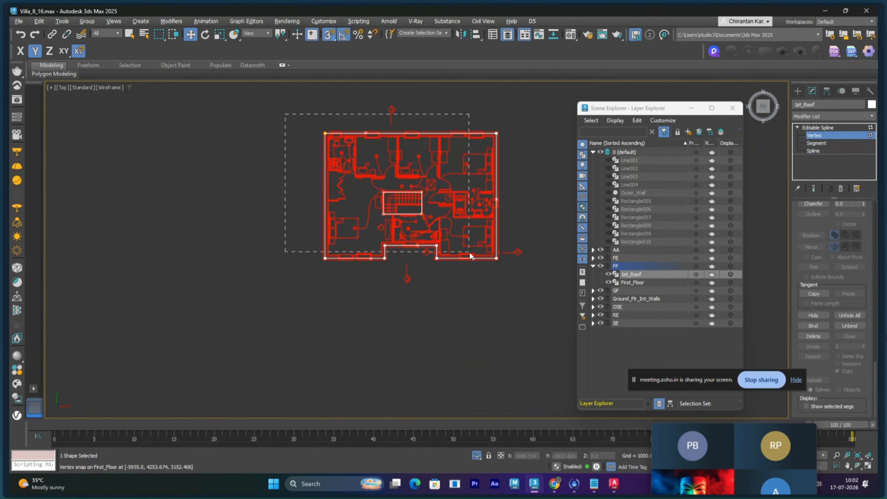
drag(470, 256, 471, 257)
drag(824, 218, 822, 386)
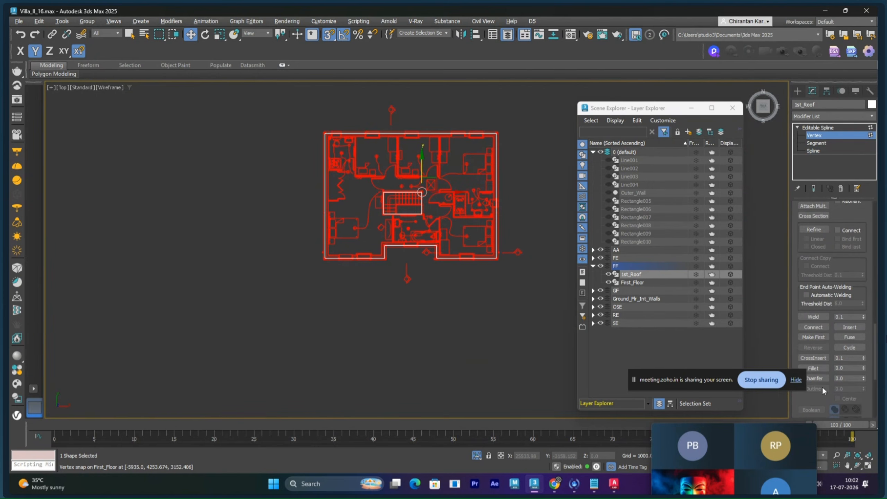
click(818, 317)
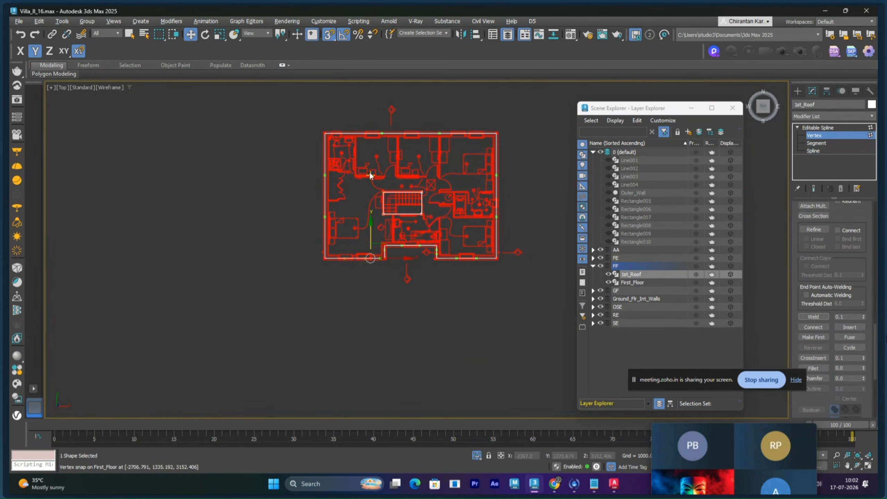
- Select all vertices of the roof outline and convert them to Corner type
drag(268, 118, 497, 263)
click(496, 262)
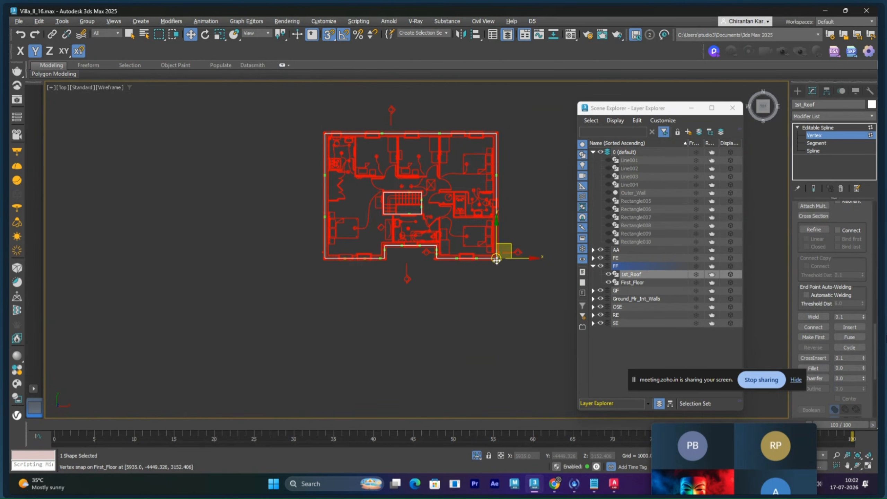
right_click(495, 260)
click(481, 207)
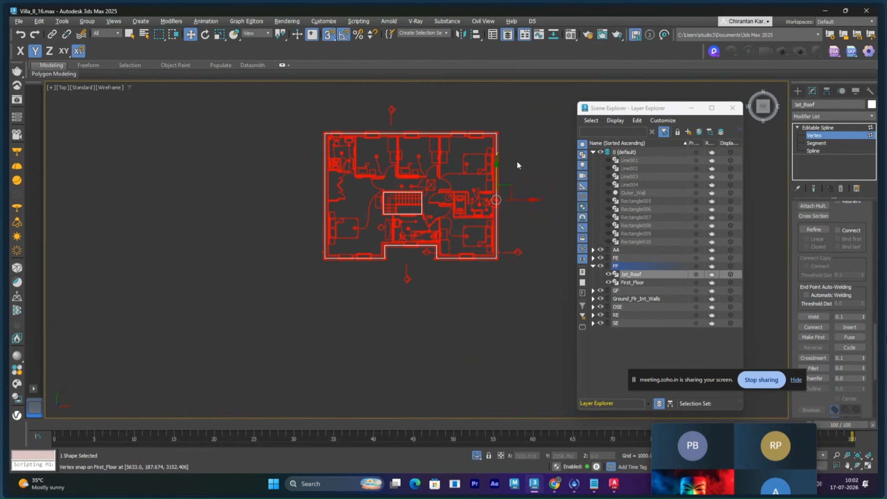
- Center the pivot of 1st_Roof to the object, leaving the spline's vertex editing first
click(829, 129)
click(825, 92)
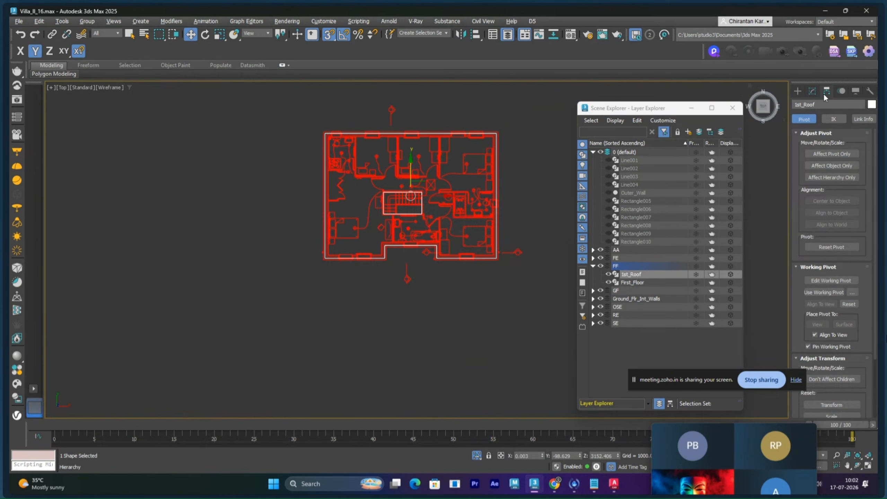
click(832, 154)
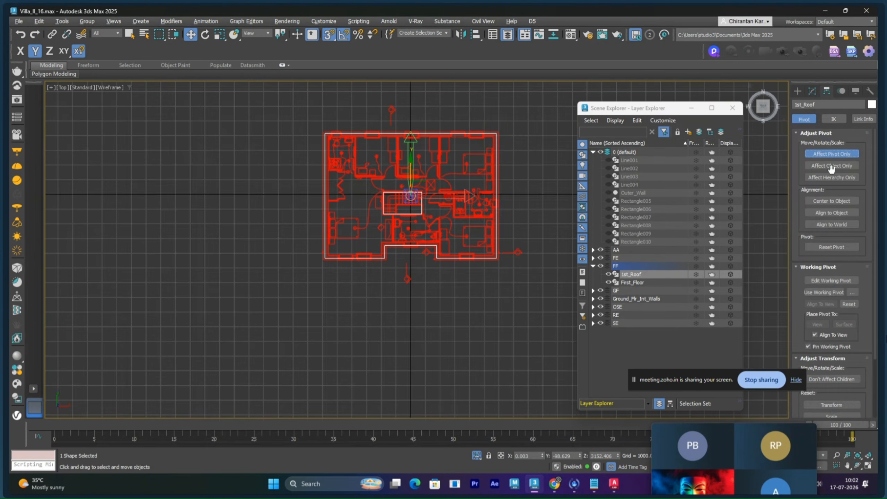
click(833, 200)
click(833, 151)
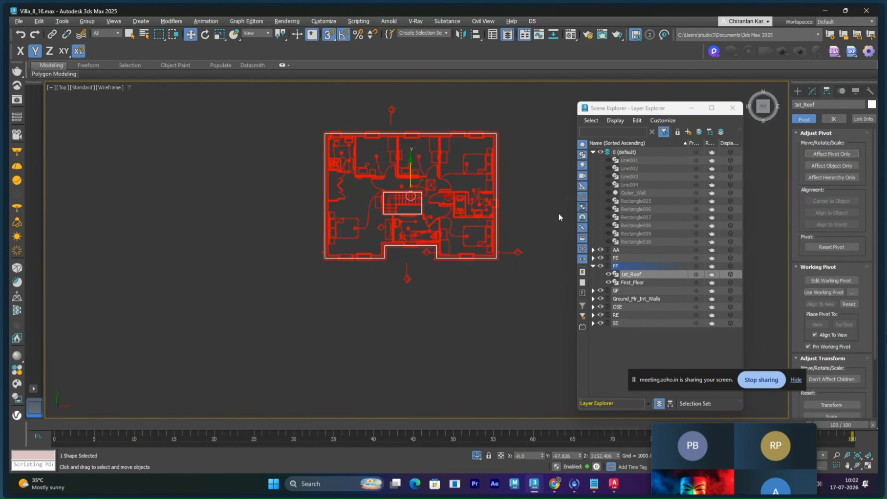
- Apply an Extrude modifier to 1st_Roof and set its amount to about 58.5
key(p)
alt+middle_drag(558, 212, 388, 241)
click(811, 90)
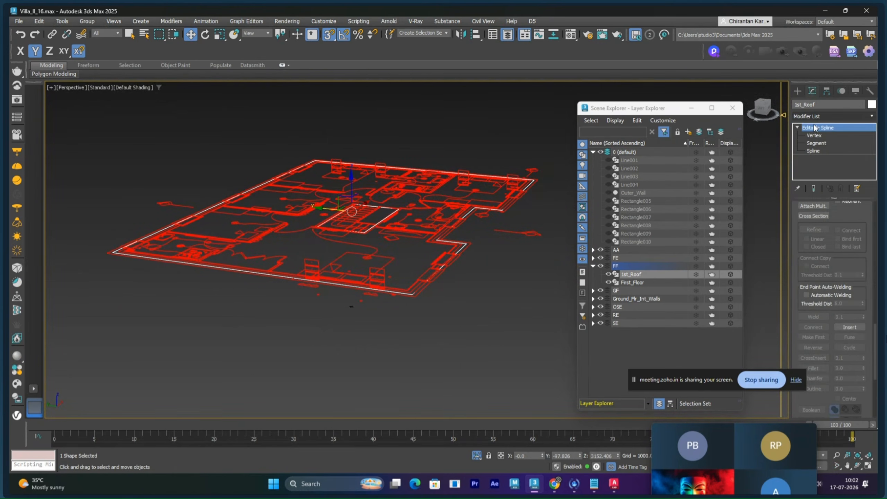
click(818, 118)
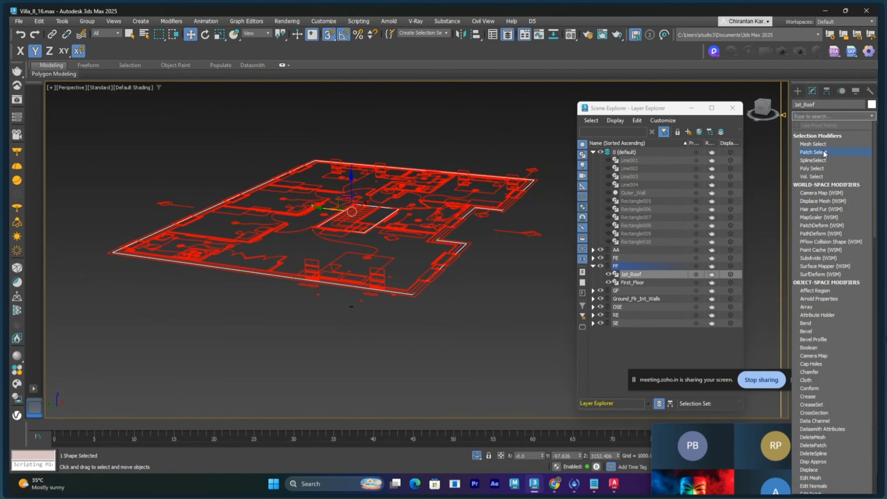
text(ext)
click(822, 138)
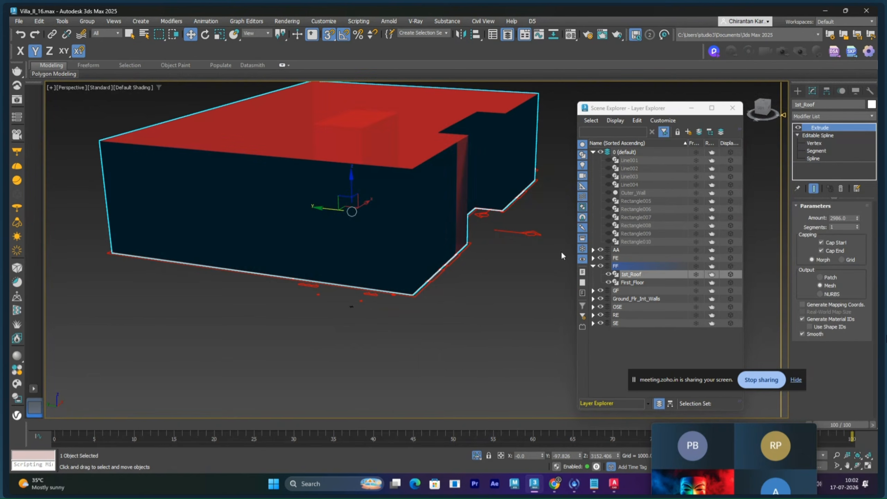
drag(858, 218, 854, 165)
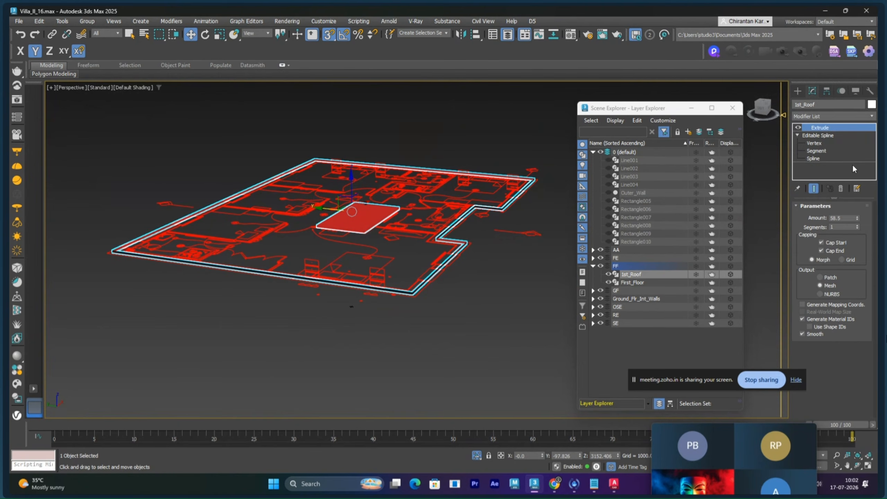
- Isolate 1st_Roof and remove the stray vertex and leftover segment lying on the upper edge of its front notch
key(alt+q)
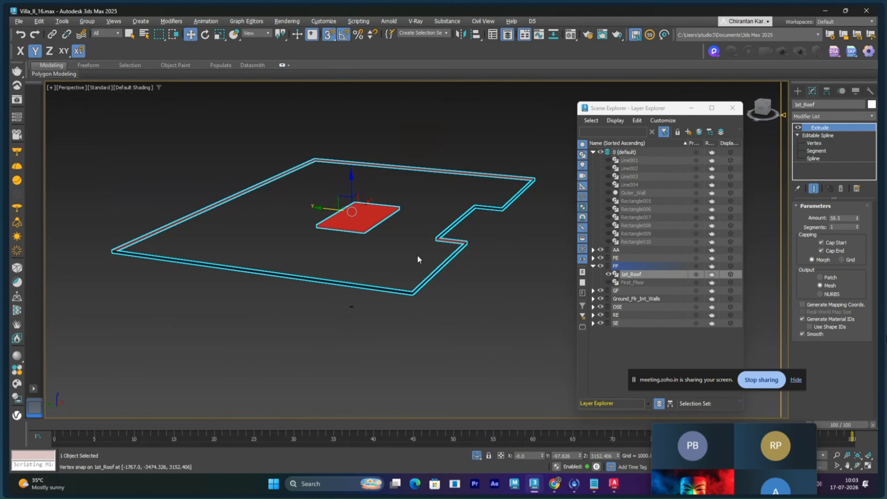
key(t)
click(814, 143)
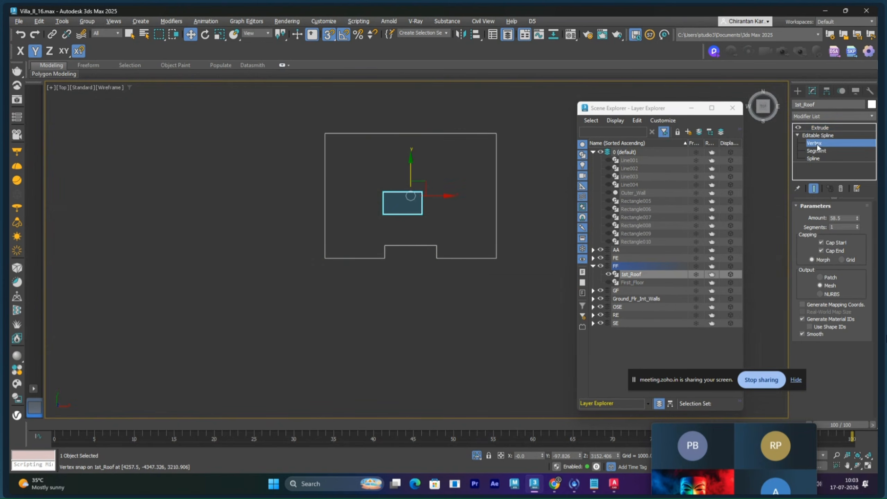
scroll(453, 274, up, 8)
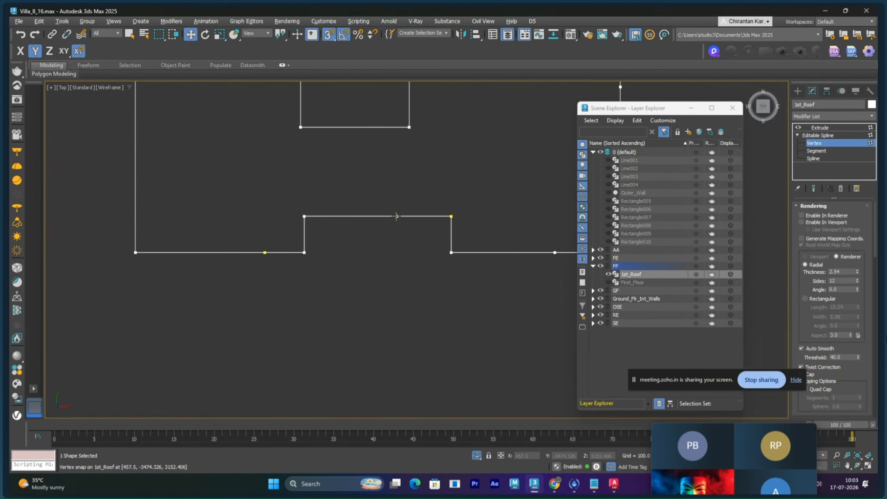
click(396, 216)
key(s)
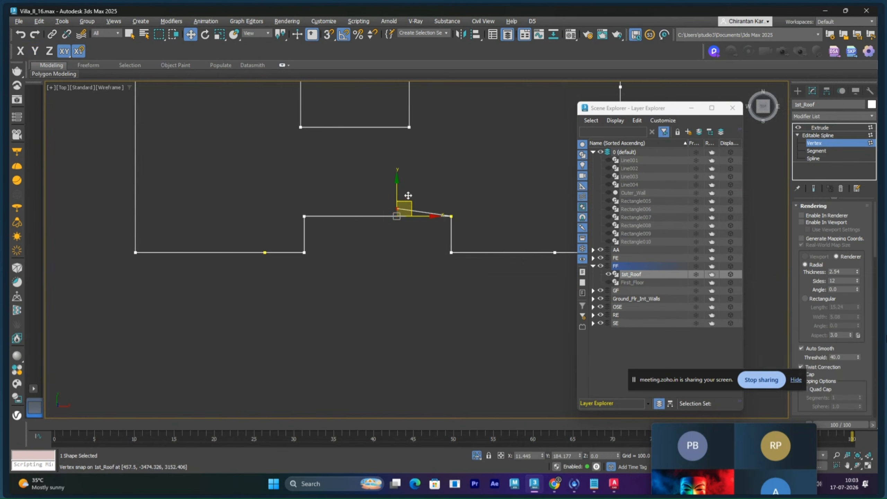
drag(407, 199, 470, 151)
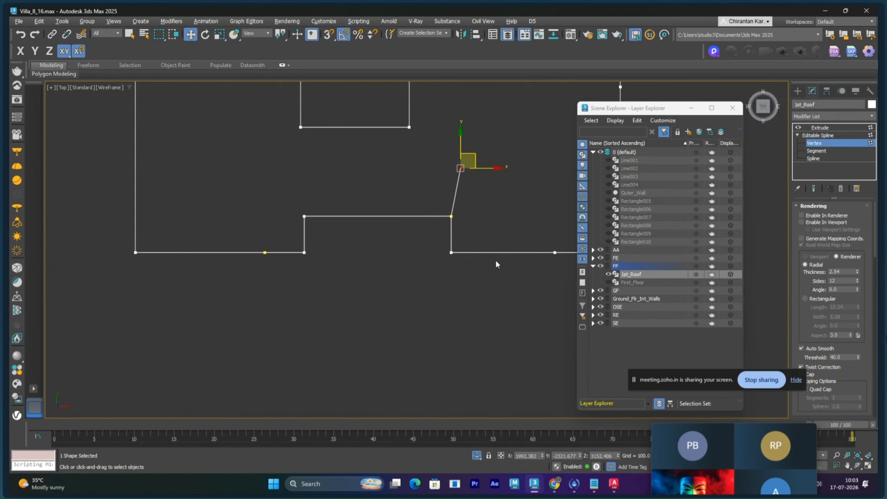
key(ctrl+z)
- Delete the extra vertices on the roof outline's lower edges, on both sides of the front notch
middle_drag(552, 265, 451, 278)
drag(453, 264, 466, 193)
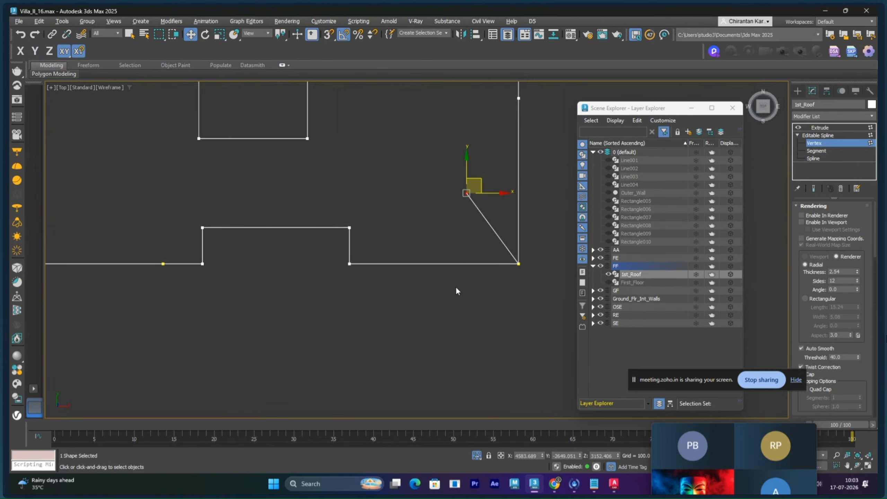
key(Delete)
middle_drag(300, 296, 408, 297)
drag(272, 264, 254, 173)
key(Delete)
scroll(369, 280, down, 5)
middle_drag(408, 268, 400, 274)
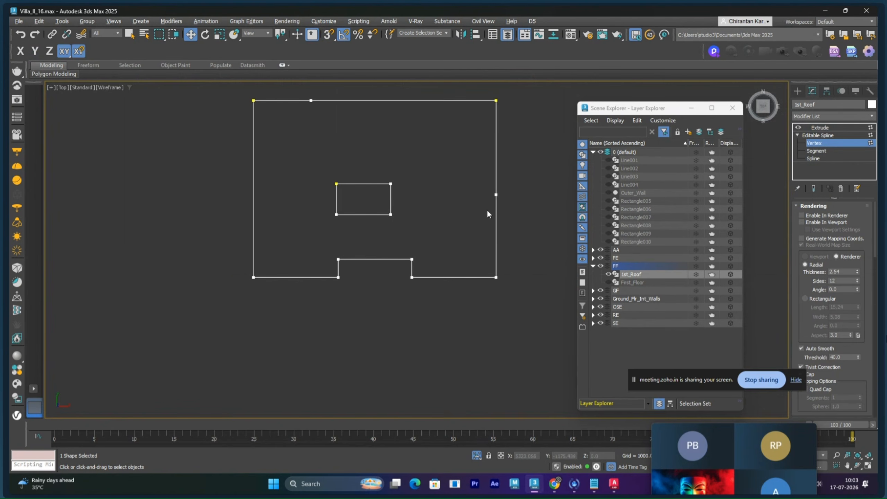
- Delete the redundant mid-edge vertices on the roof outline's right and top edges
drag(495, 196, 549, 233)
key(Delete)
middle_drag(337, 128, 327, 146)
drag(303, 119, 302, 168)
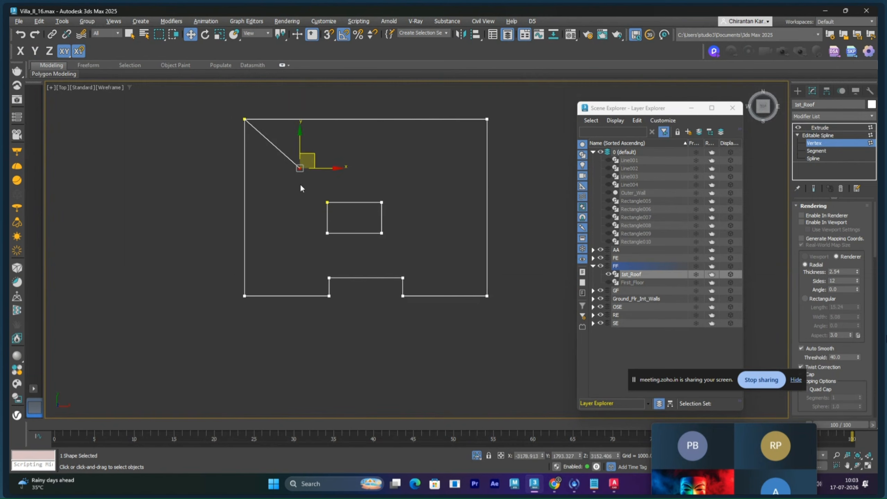
key(Delete)
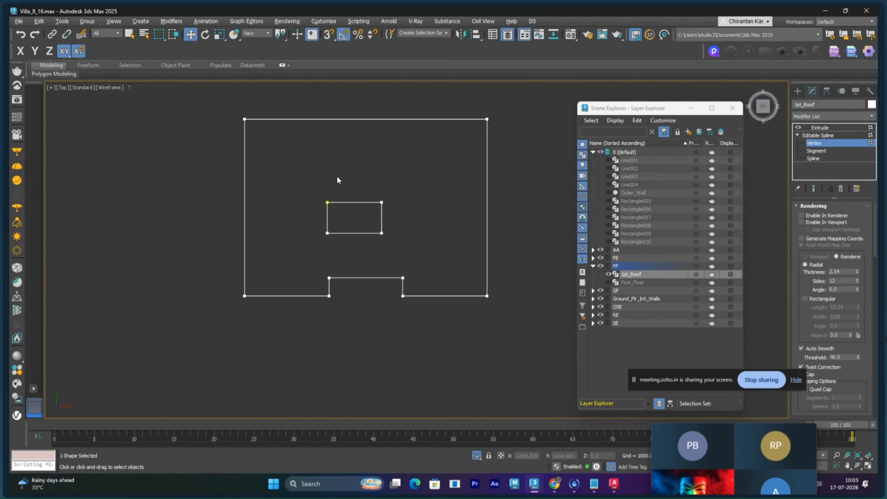
- Weld all vertices of the cleaned 1st_Roof spline with a threshold of 0.1
key(ctrl+a)
scroll(802, 327, down, 5)
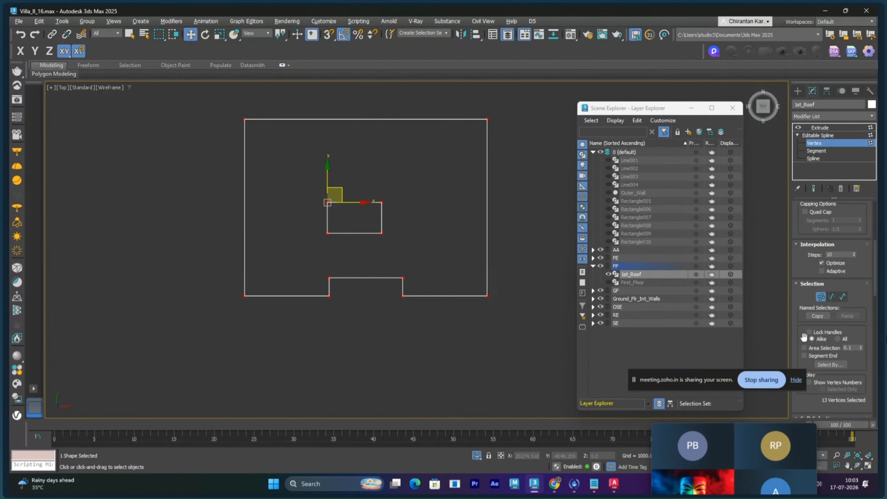
scroll(803, 338, down, 8)
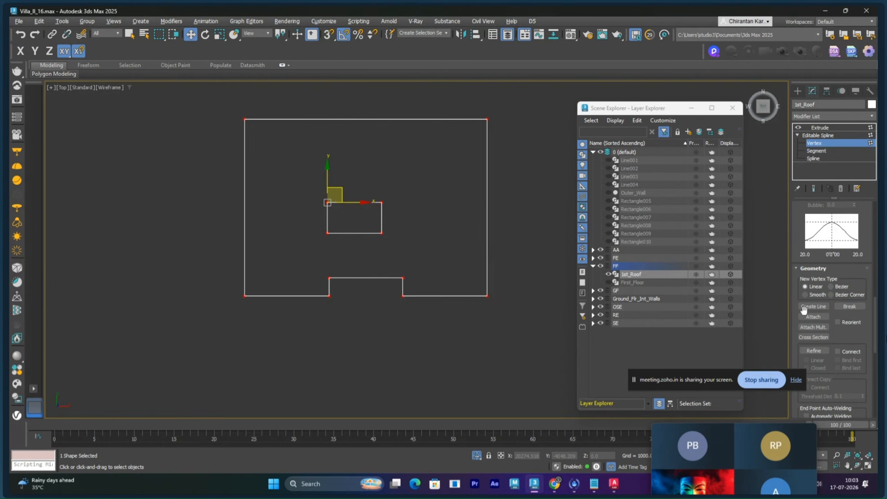
scroll(803, 309, down, 5)
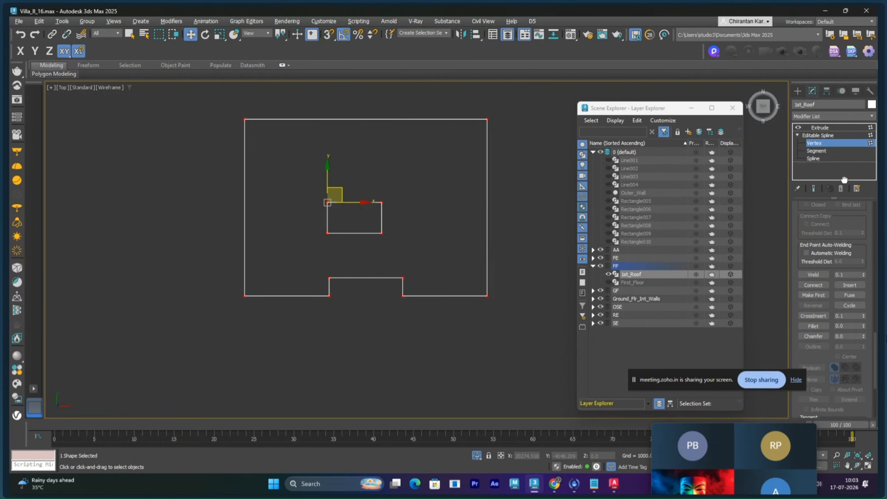
click(815, 267)
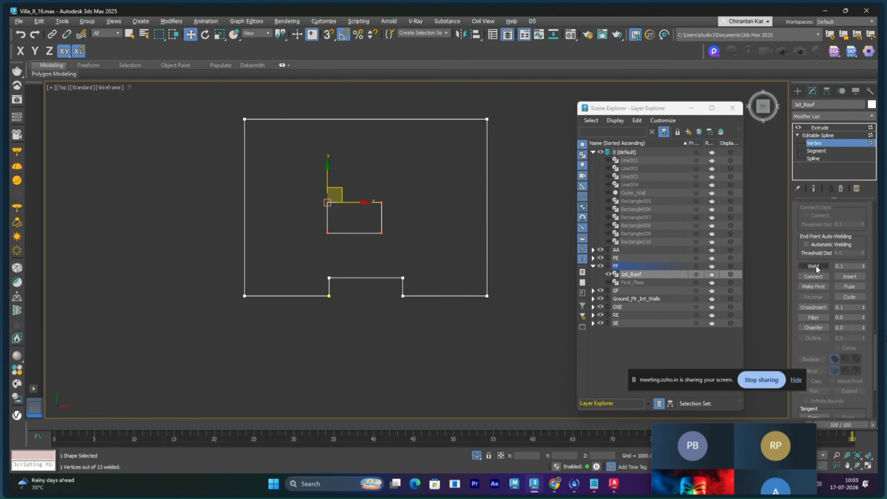
- Select every vertex of the welded outline and staircase opening and set them to Corner type
drag(487, 309, 504, 322)
right_click(488, 298)
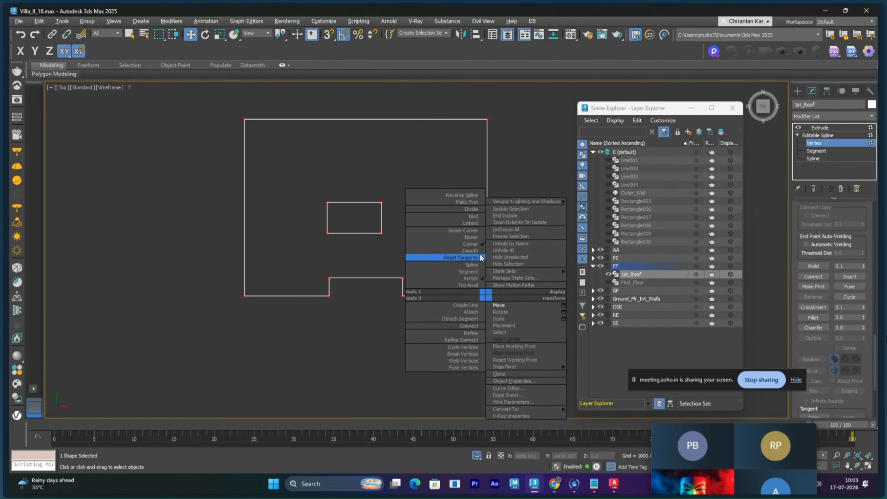
click(464, 242)
click(521, 218)
middle_drag(525, 190, 500, 204)
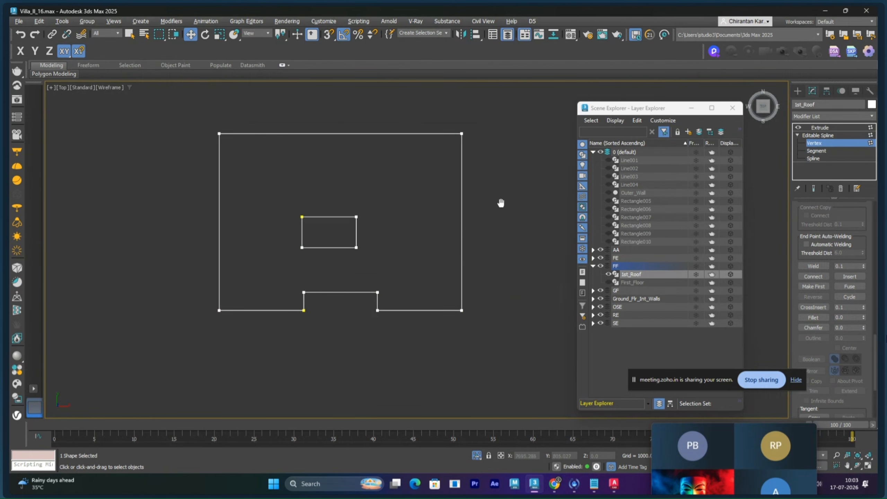
- Make the selected upper-right corner vertex of the roof outline the first vertex and return to the Extrude modifier
middle_drag(389, 257, 399, 240)
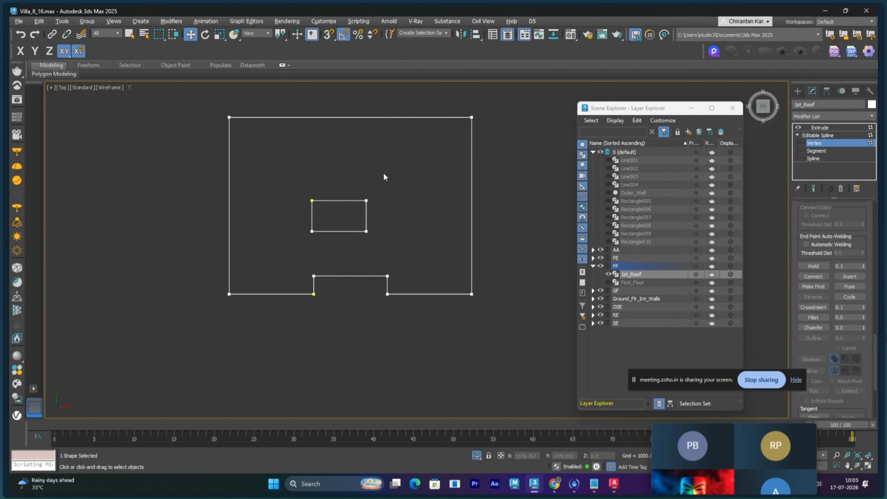
click(366, 201)
drag(467, 121, 467, 121)
click(819, 287)
click(812, 135)
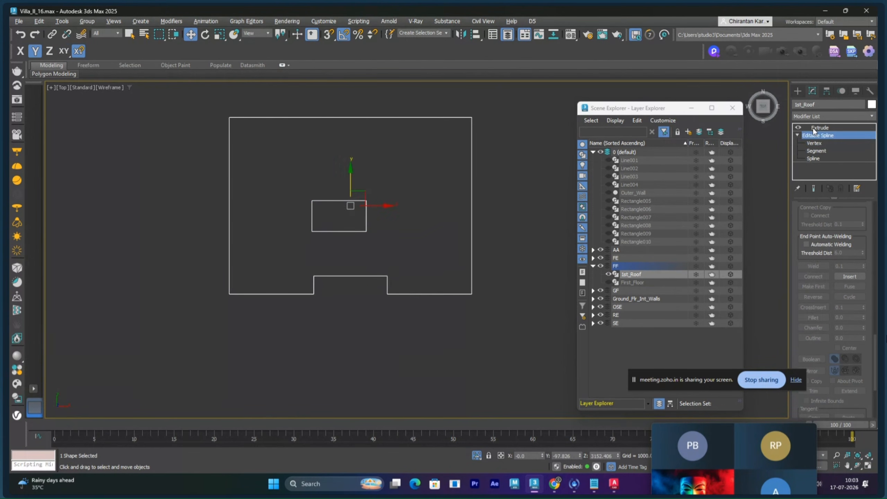
click(815, 128)
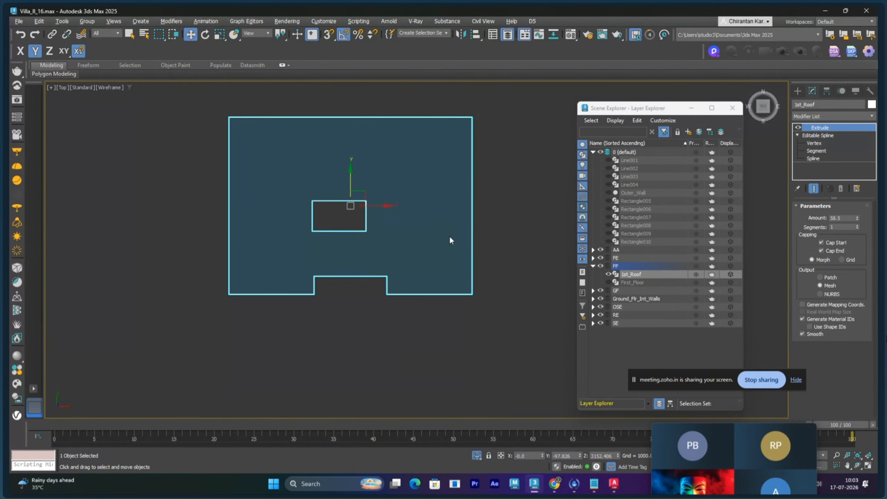
- Restore the hidden villa objects and isolate the 1st_Roof slab together with the Section_AA drawing
key(p)
mouse_move(446, 257)
alt+middle_down()
mouse_move(387, 263)
mouse_move(416, 260)
mouse_move(473, 416)
alt+middle_up()
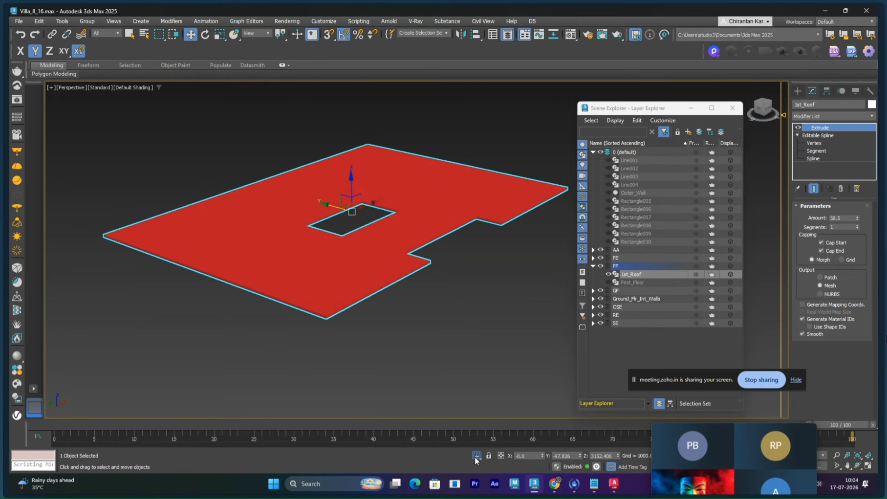
click(476, 455)
scroll(474, 446, up, 3)
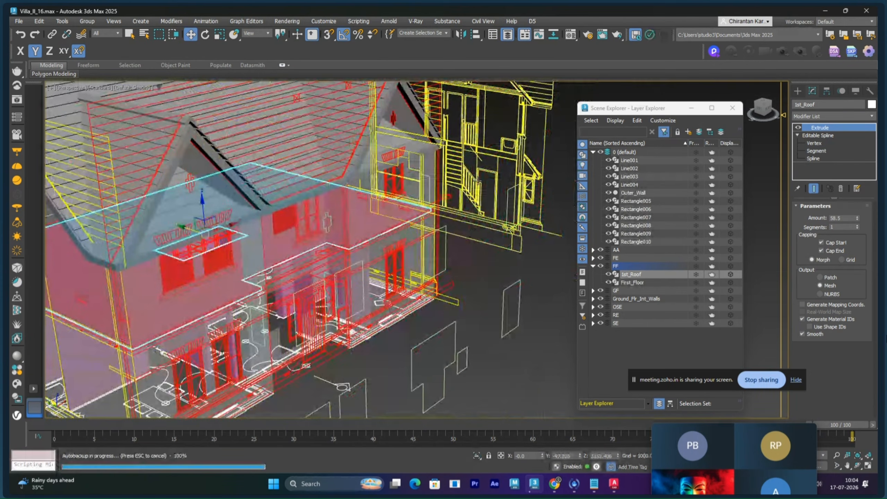
ctrl+click(504, 145)
key(alt+q)
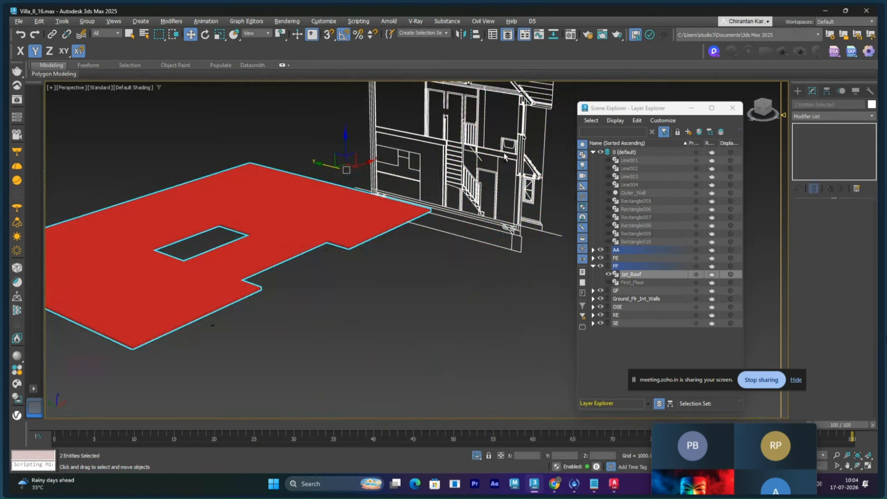
- Lower the 1st_Roof slab vertically and snap its underside to the upper ceiling line of Section_AA, at about Z 2932.4
click(443, 308)
click(361, 240)
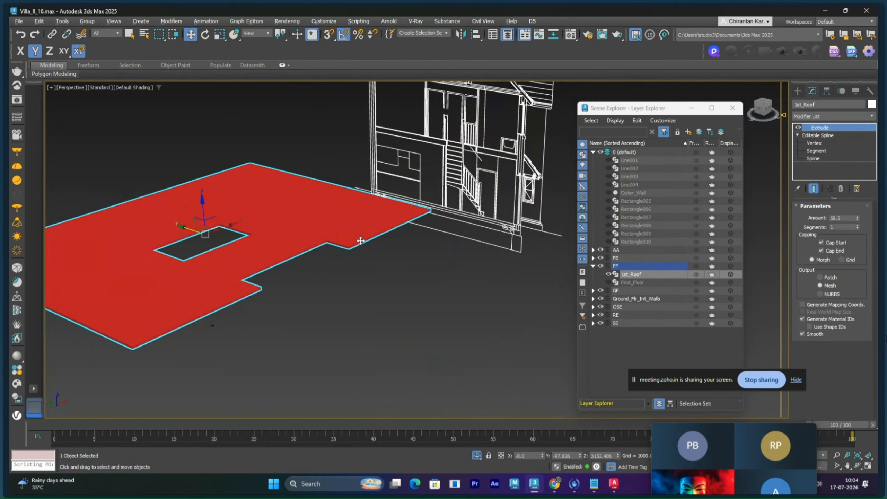
key(l)
scroll(396, 276, down, 6)
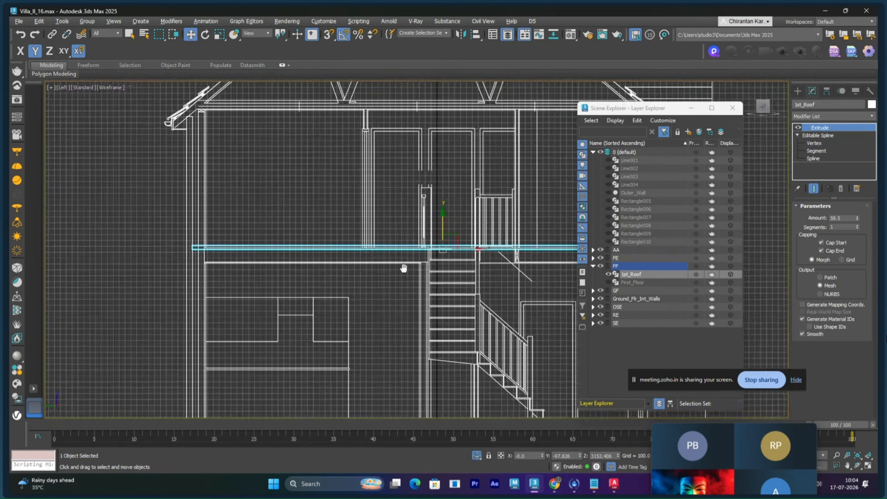
scroll(412, 239, up, 8)
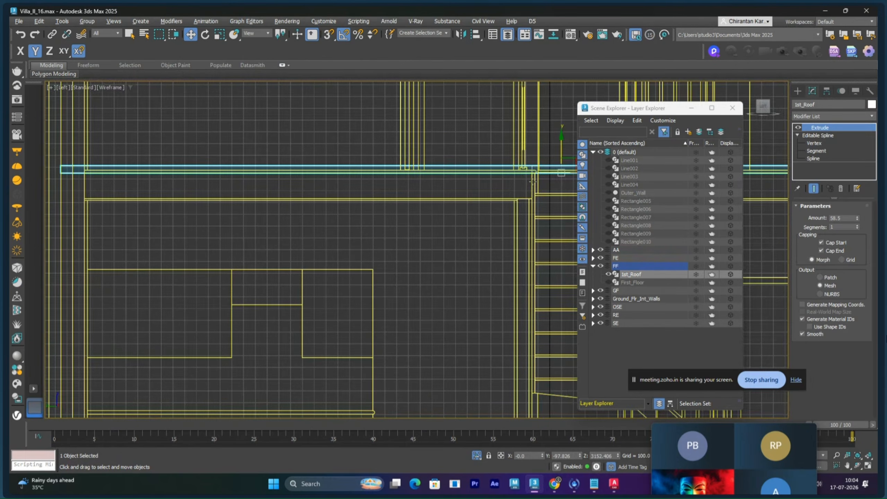
middle_drag(533, 181, 541, 177)
drag(161, 167, 161, 184)
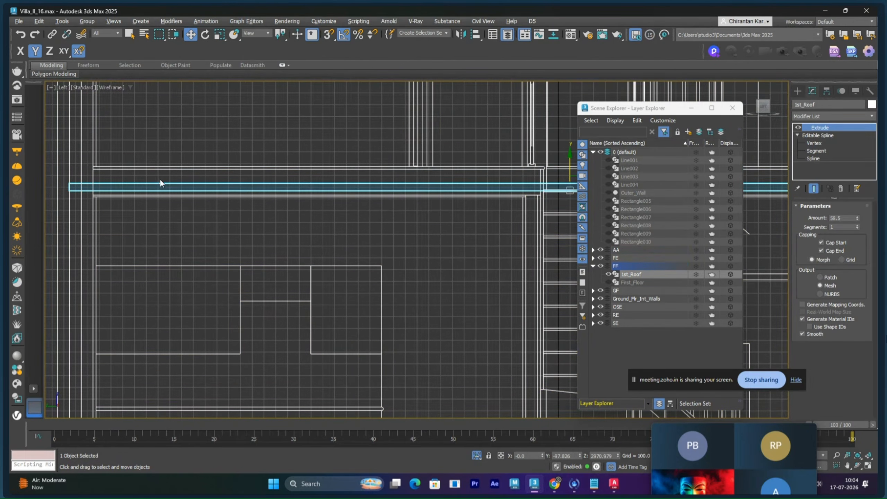
scroll(162, 182, up, 6)
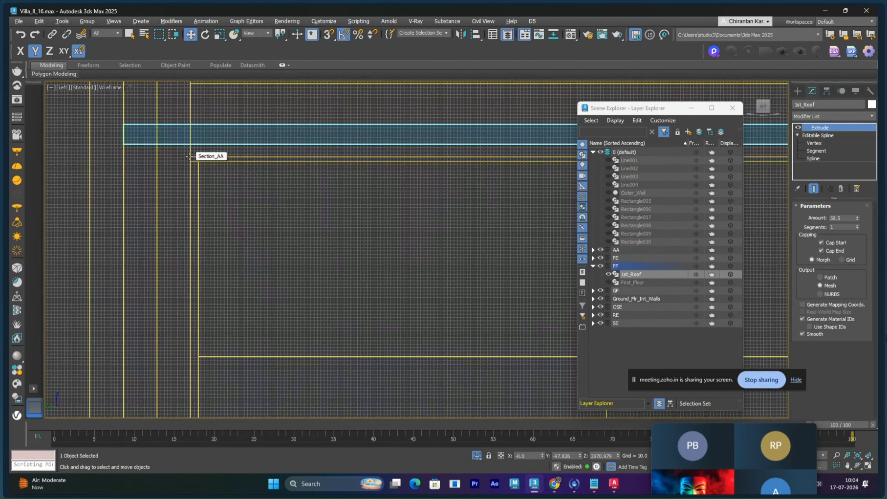
key(s)
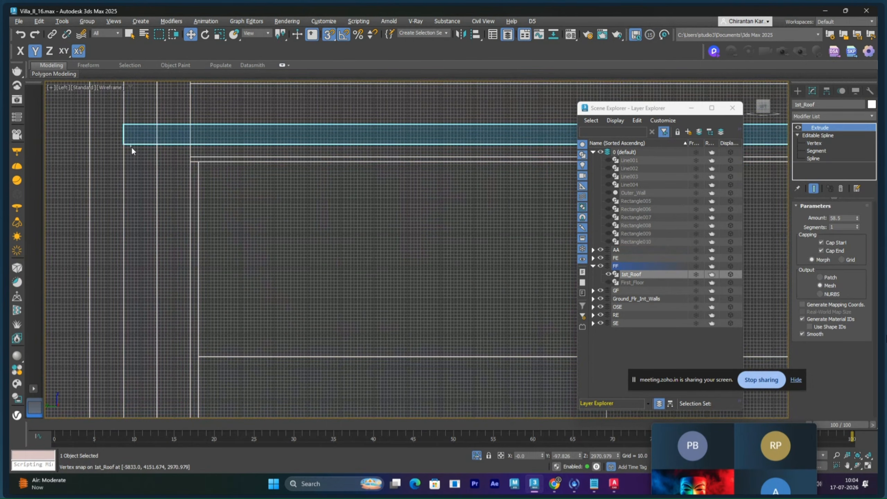
drag(132, 151, 188, 156)
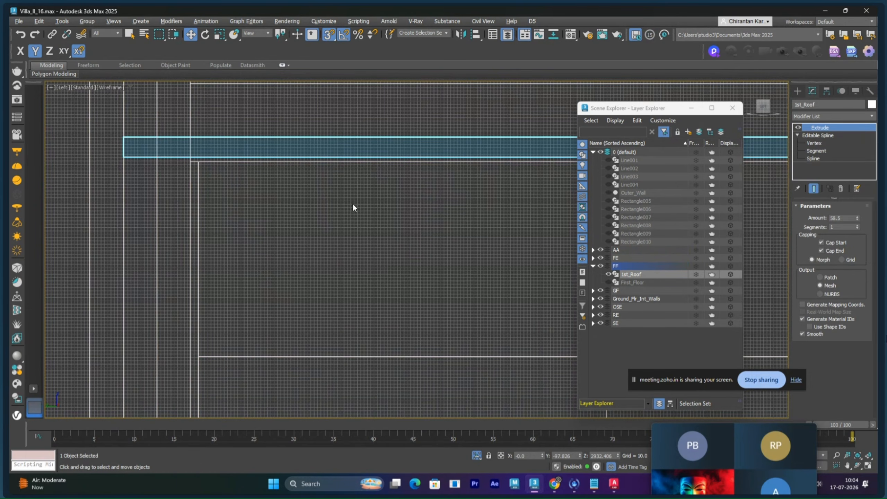
- Increase the Extrude amount of the 1st_Roof slab to 219 to fit the floor thickness in Section_AA
middle_drag(241, 172, 245, 261)
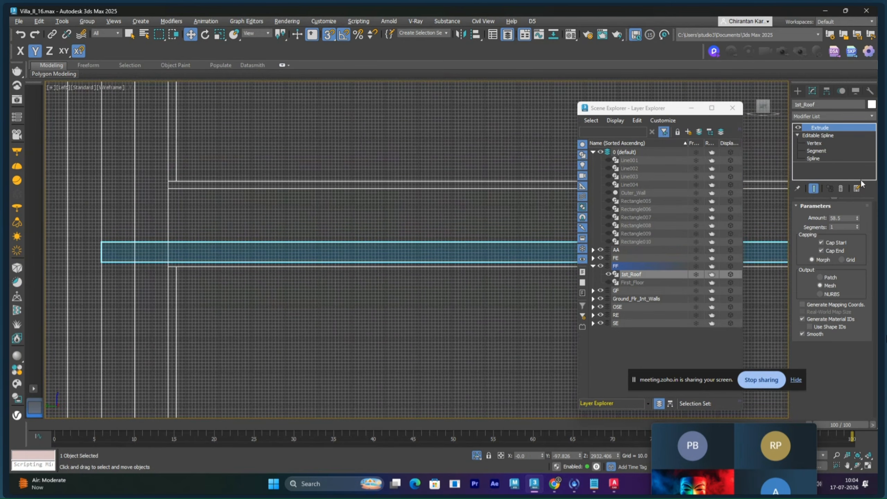
drag(857, 218, 849, 73)
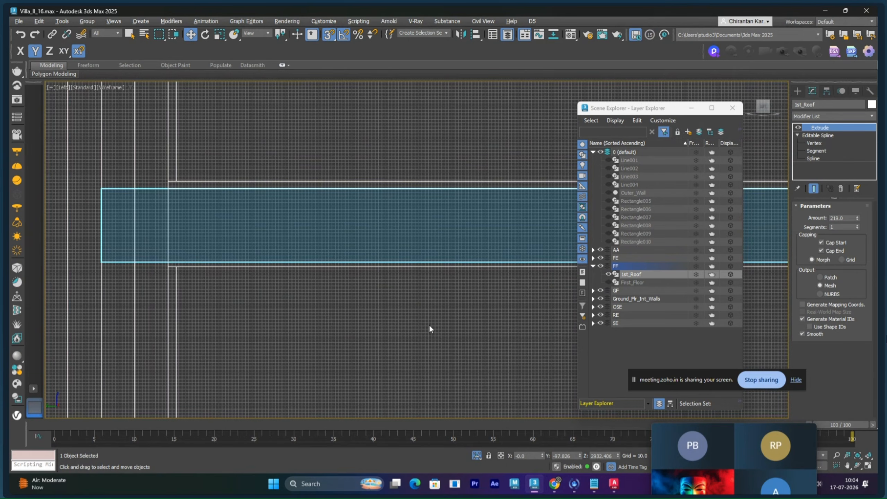
key(shift+z)
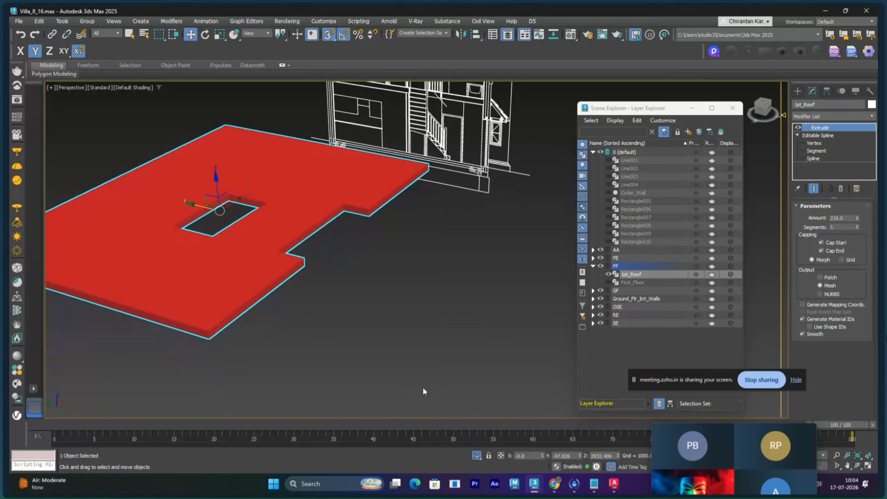
- Restore the hidden villa objects and isolate the 1st_Roof slab together with the First_Floor plan
click(477, 456)
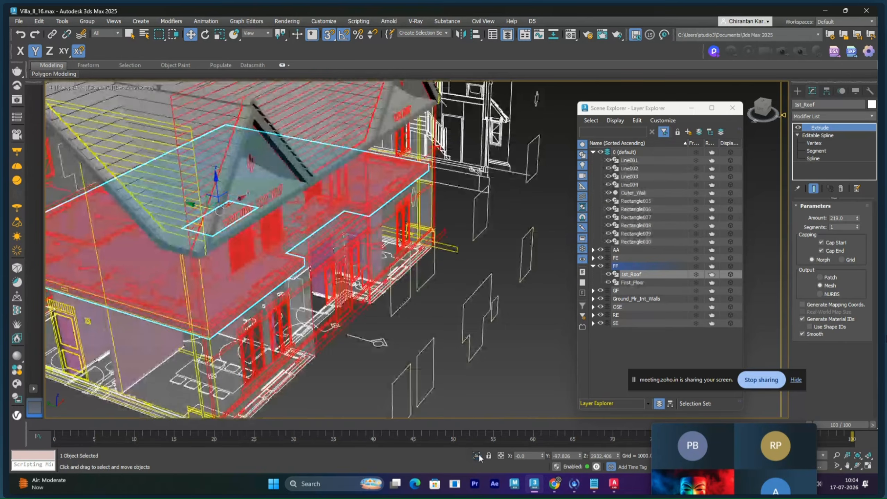
alt+middle_drag(407, 338, 486, 308)
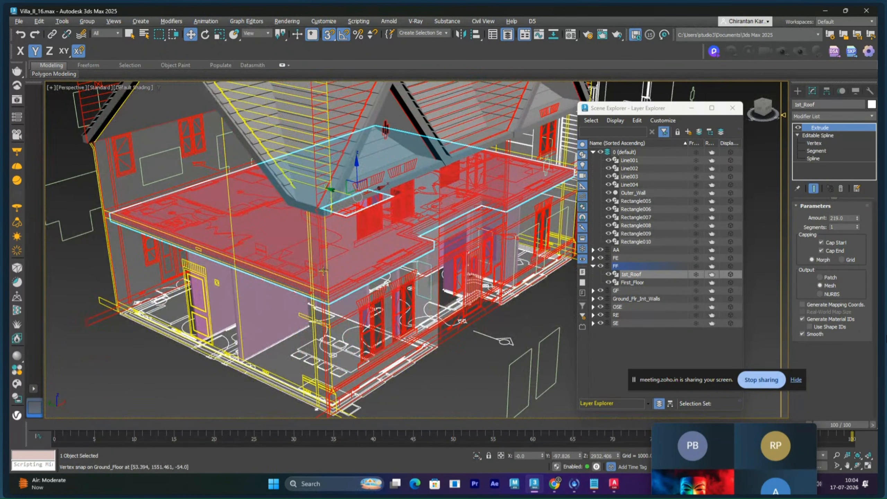
alt+middle_drag(487, 307, 357, 267)
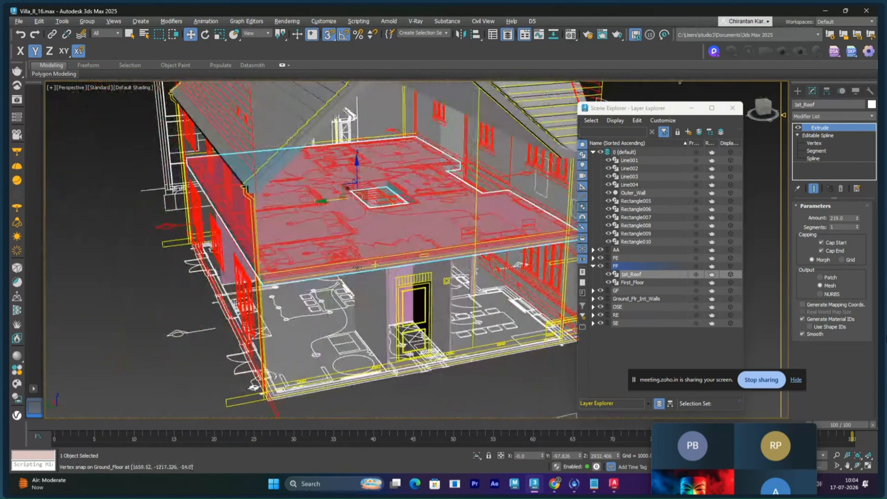
ctrl+click(166, 228)
key(alt+q)
alt+middle_drag(166, 228, 228, 197)
scroll(301, 218, up, 5)
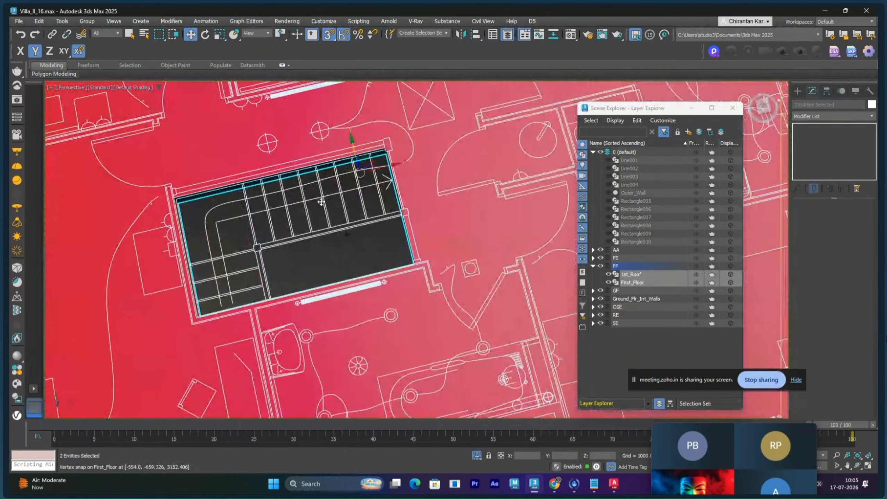
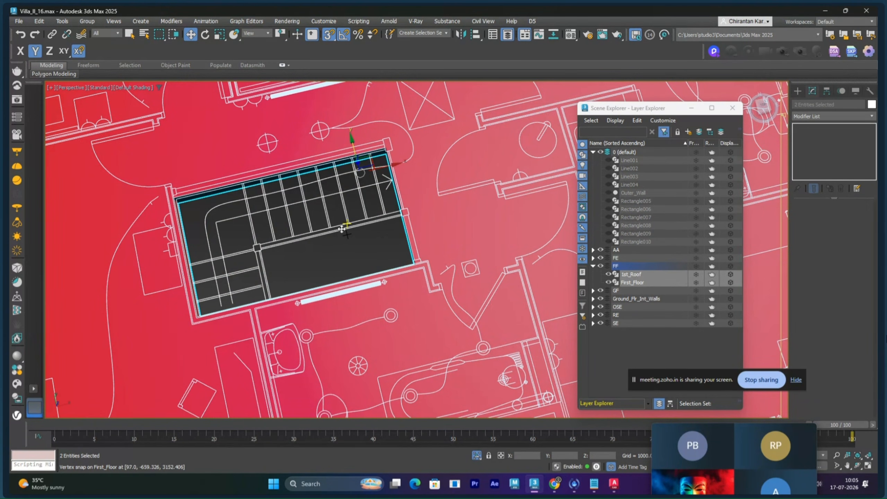
- Examine the slab's staircase opening against the stairs and surrounding walls of the First_Floor plan, in perspective and from the top
middle_drag(419, 167, 419, 266)
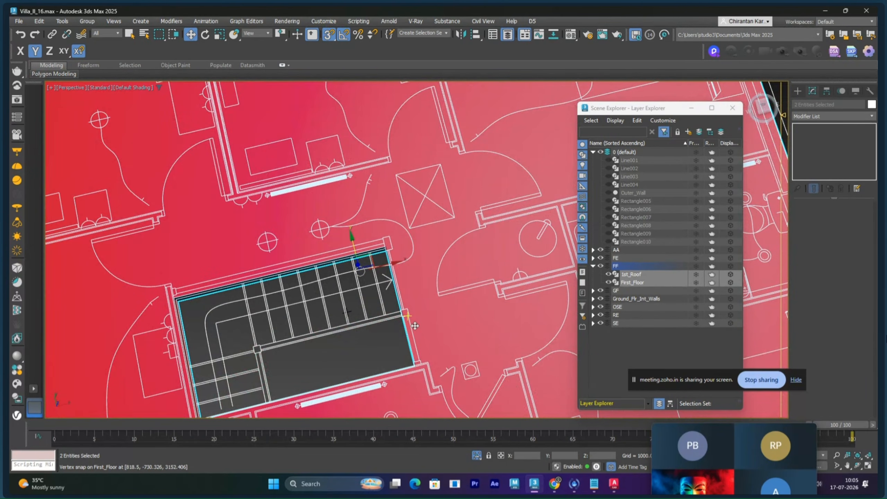
middle_drag(413, 359, 437, 316)
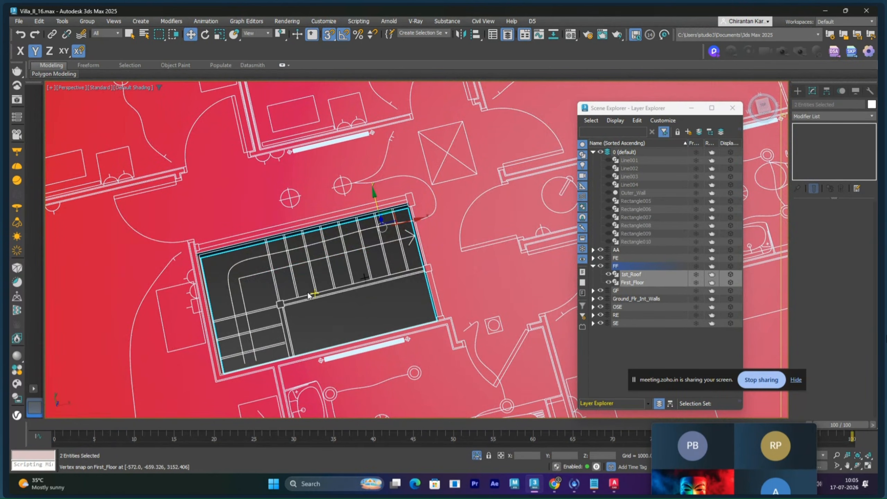
middle_drag(206, 264, 218, 237)
key(t)
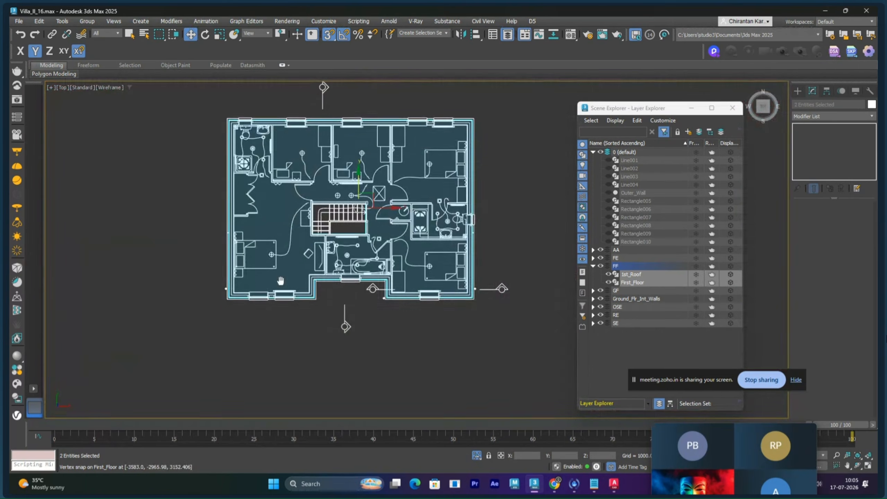
middle_drag(281, 279, 278, 298)
scroll(309, 253, up, 5)
middle_drag(329, 235, 273, 294)
scroll(284, 253, up, 5)
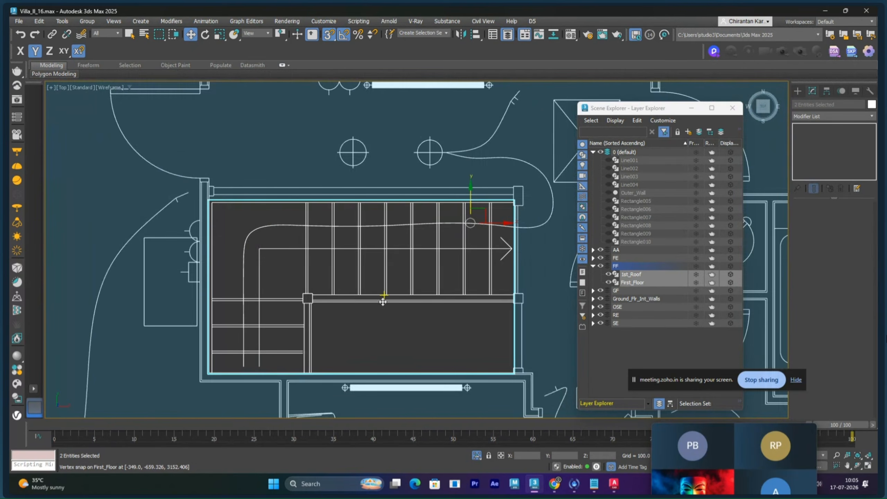
middle_drag(383, 302, 362, 255)
- Start a line at the upper end of the wall left of the staircase and trace its outer edge down to the lower-left corner
click(396, 265)
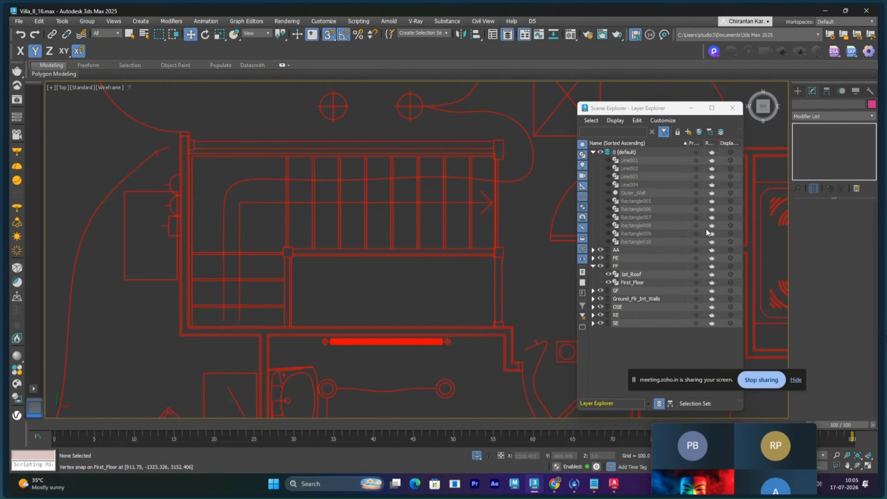
click(800, 91)
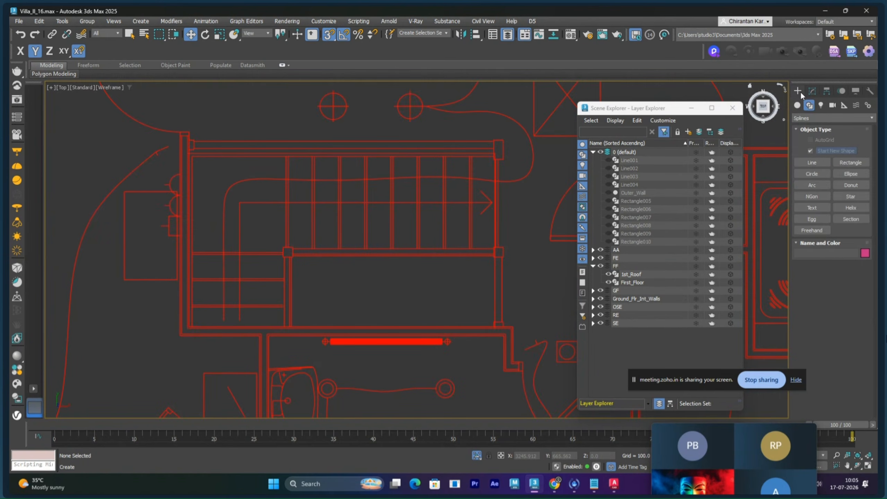
click(809, 162)
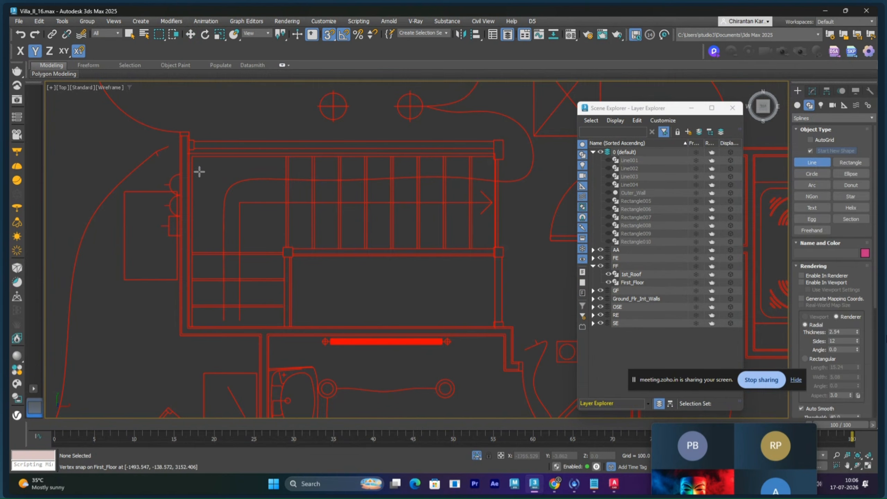
scroll(180, 145, up, 3)
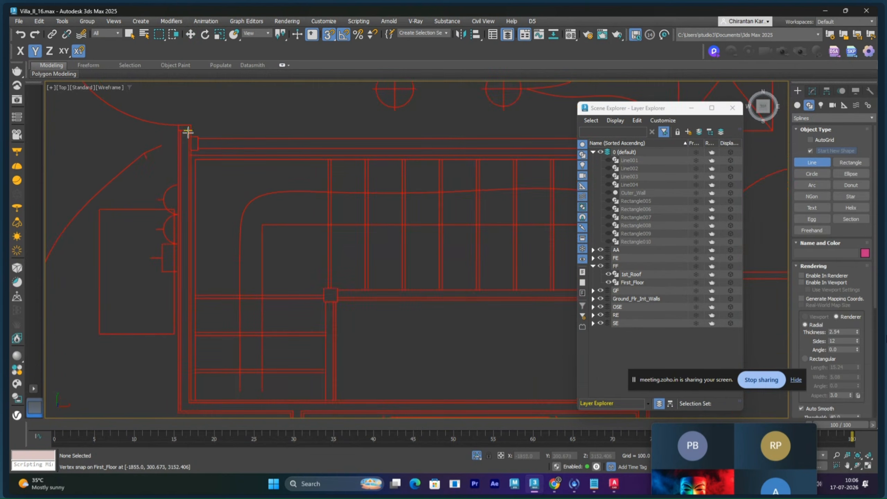
middle_drag(186, 131, 189, 114)
click(189, 115)
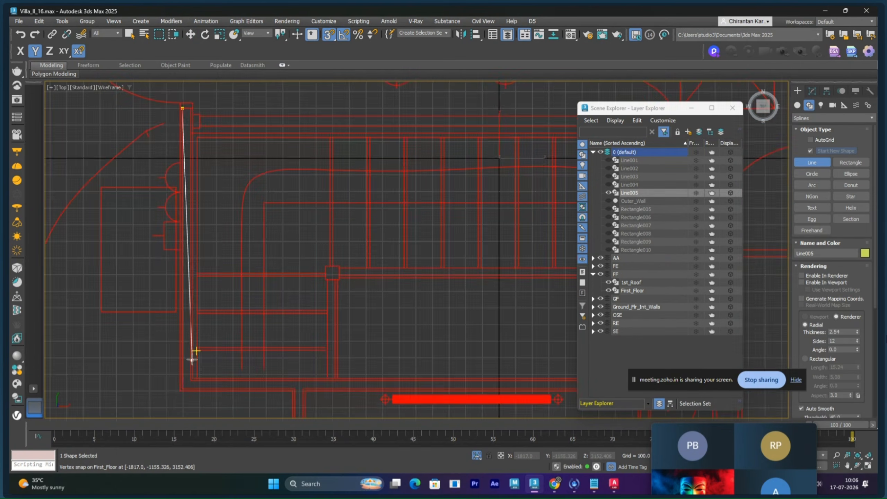
middle_drag(194, 357, 216, 245)
click(201, 288)
middle_drag(201, 289, 129, 288)
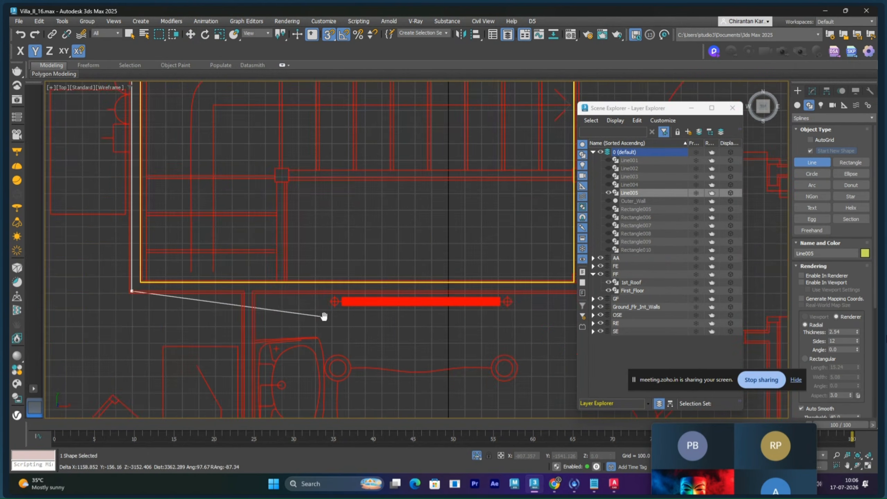
- Continue the line along the outer edge of the wall below the staircase, around the stepped right end and up to the inner corner
middle_drag(323, 313, 151, 305)
middle_drag(406, 287, 301, 282)
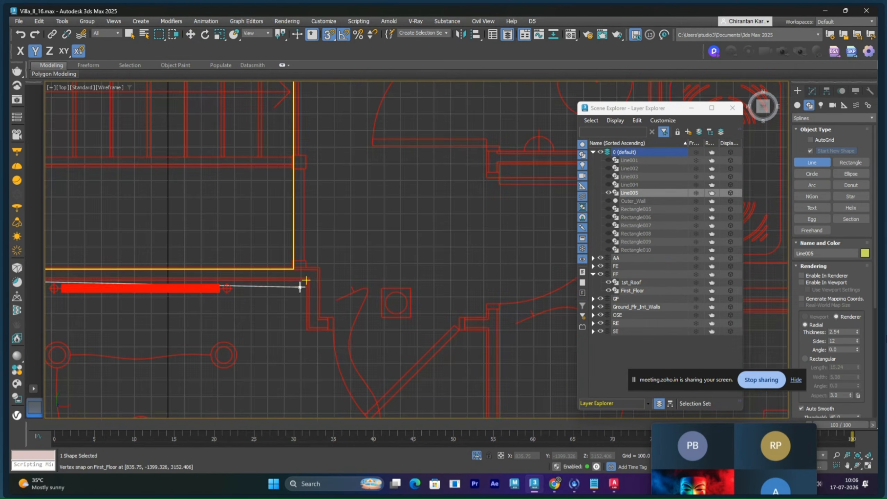
scroll(301, 282, up, 5)
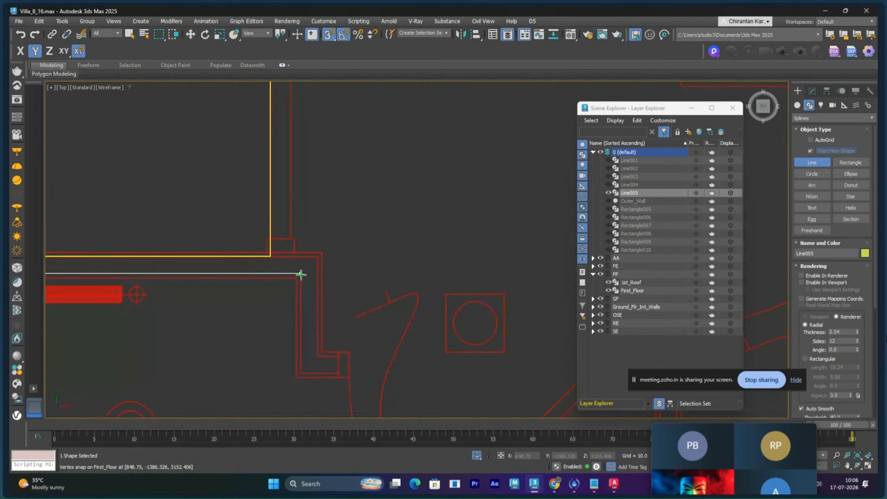
click(301, 274)
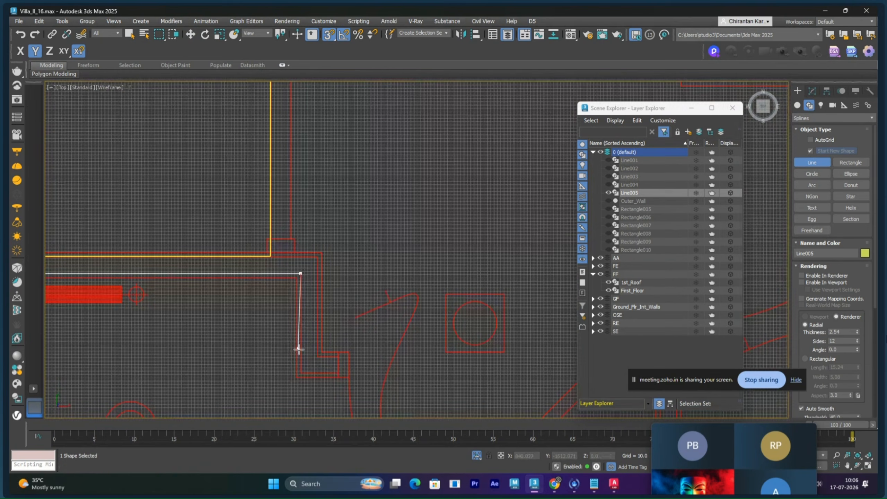
click(301, 374)
click(338, 373)
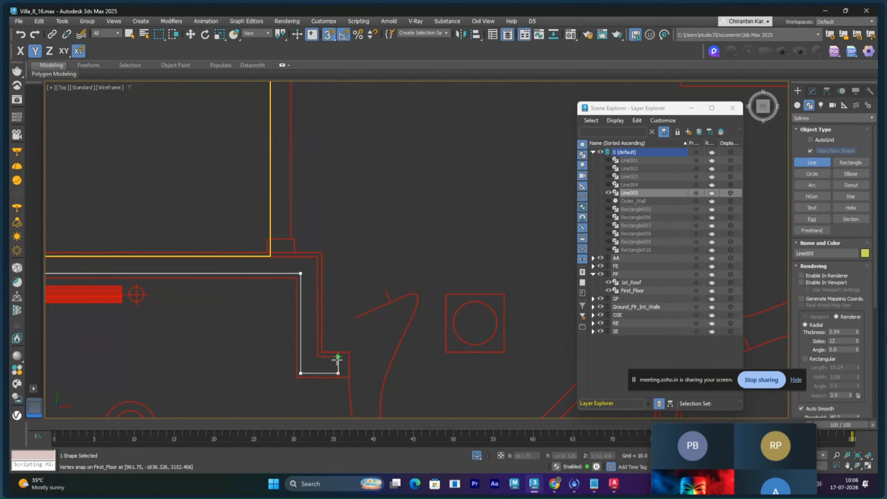
click(338, 356)
click(317, 357)
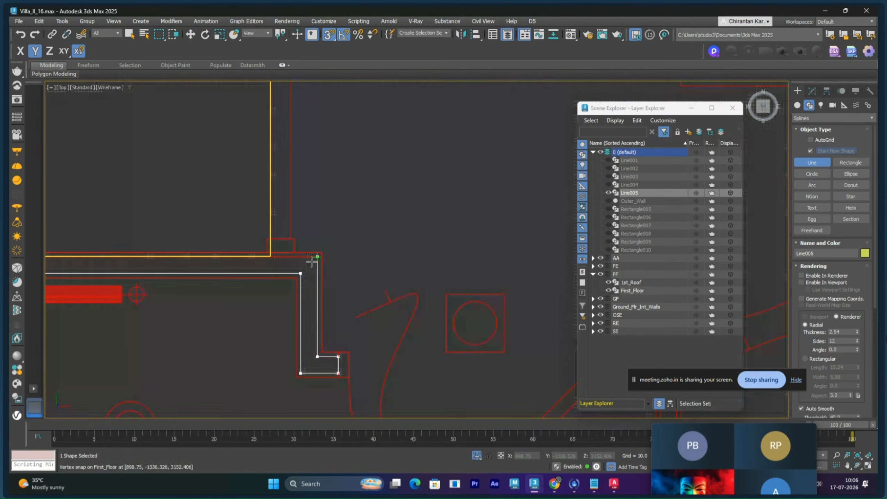
click(318, 258)
- Trace the inner wall edge back to the lower-left corner and up to the starting point, closing the spline
middle_drag(276, 261, 472, 333)
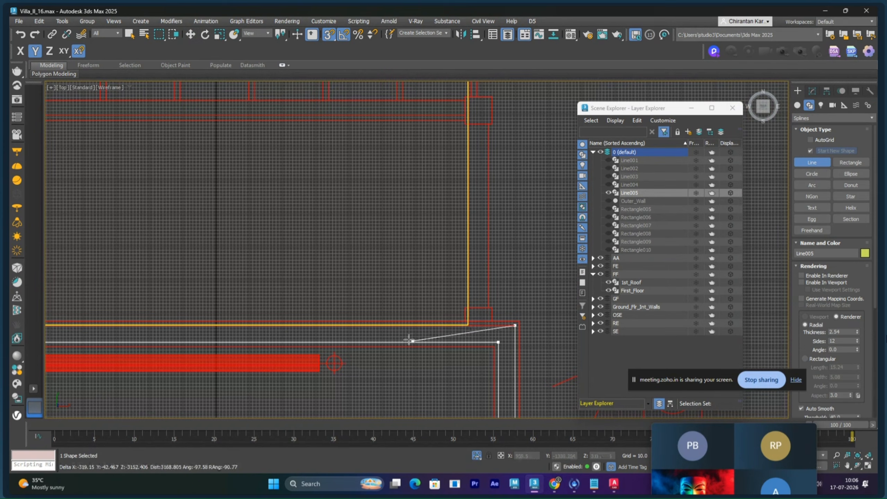
middle_drag(252, 323, 354, 320)
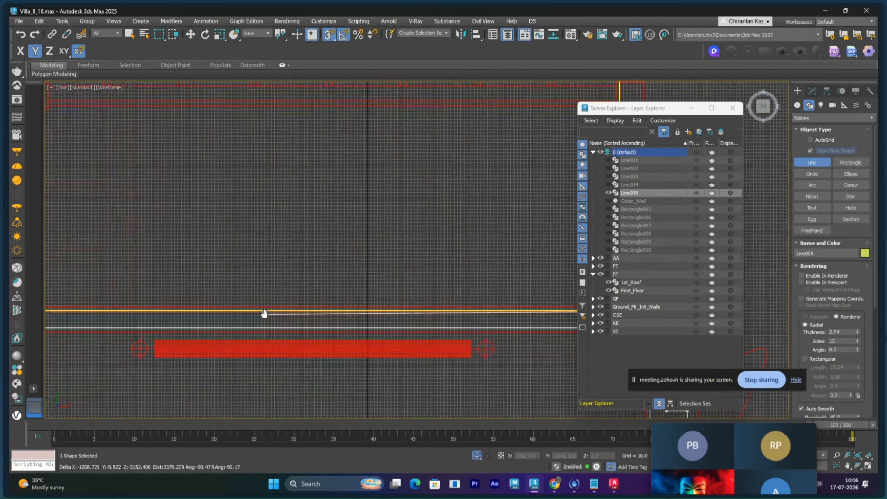
mouse_move(264, 313)
middle_down()
mouse_move(96, 293)
mouse_move(466, 294)
middle_up()
key(g)
middle_drag(51, 304, 319, 309)
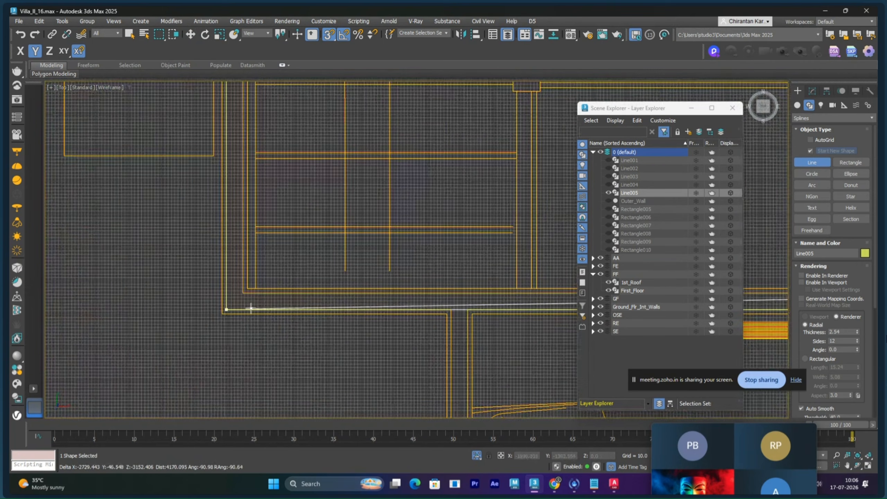
click(230, 308)
middle_drag(248, 138, 229, 245)
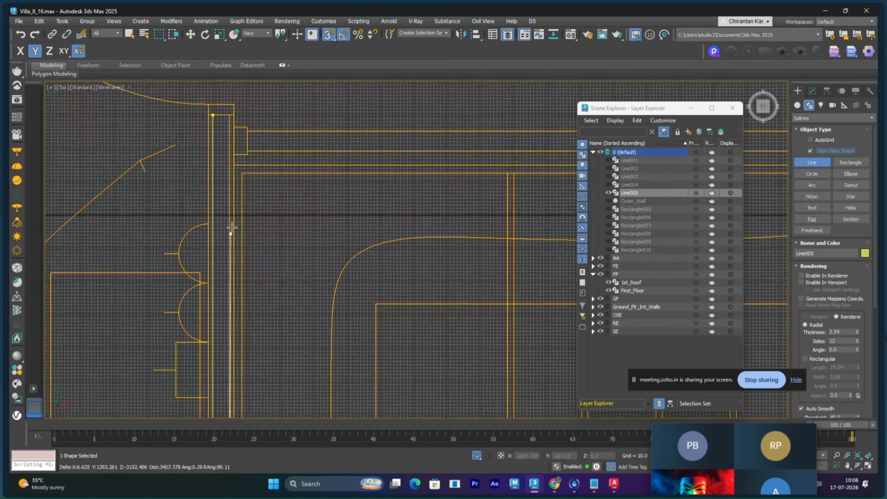
middle_drag(229, 158, 230, 214)
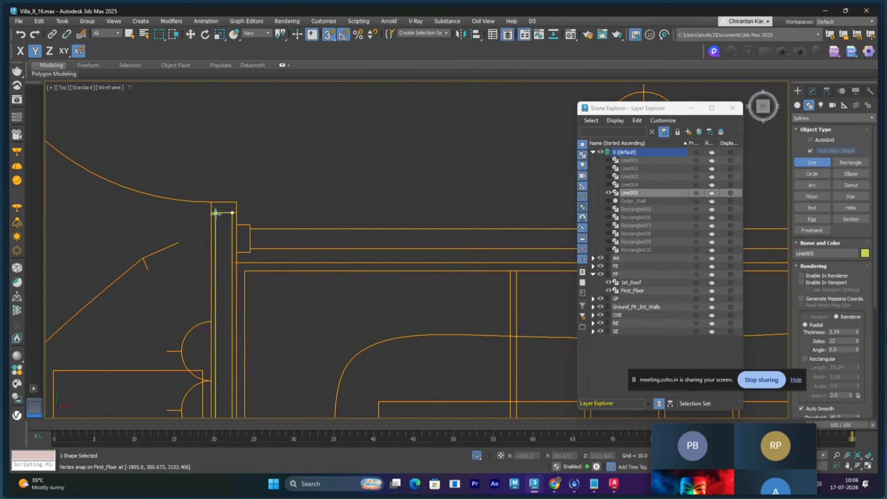
click(216, 213)
click(422, 251)
right_click(335, 189)
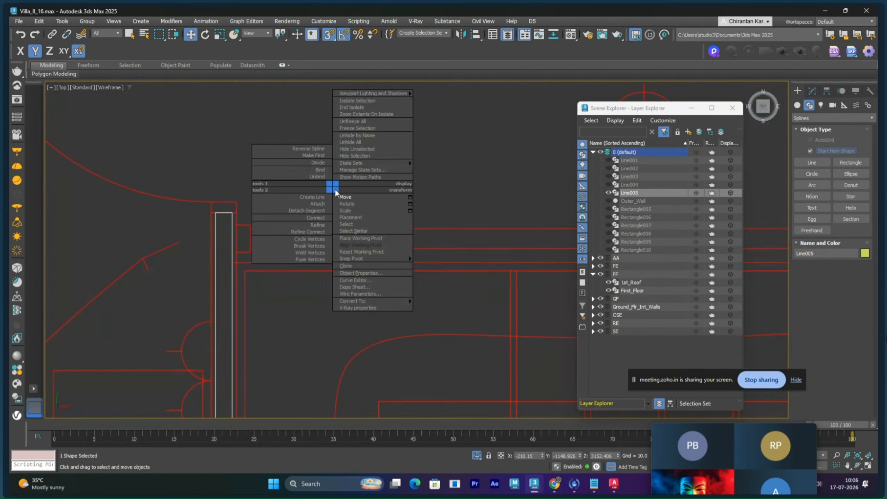
click(340, 197)
- Isolate the new staircase wall outline, the 1st_Roof slab and the First_Floor plan together with the Section_AA drawing
key(p)
mouse_move(343, 204)
alt+middle_down()
mouse_move(405, 279)
mouse_move(300, 242)
mouse_move(325, 250)
mouse_move(340, 241)
alt+middle_up()
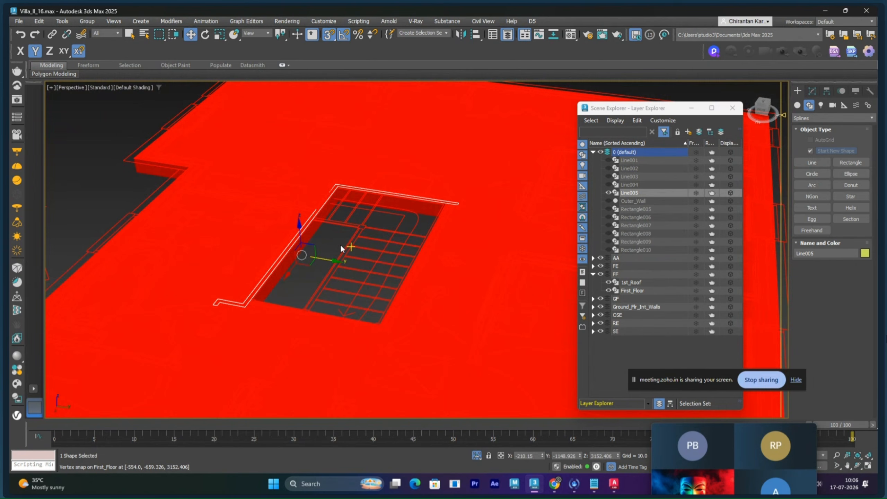
scroll(341, 245, down, 3)
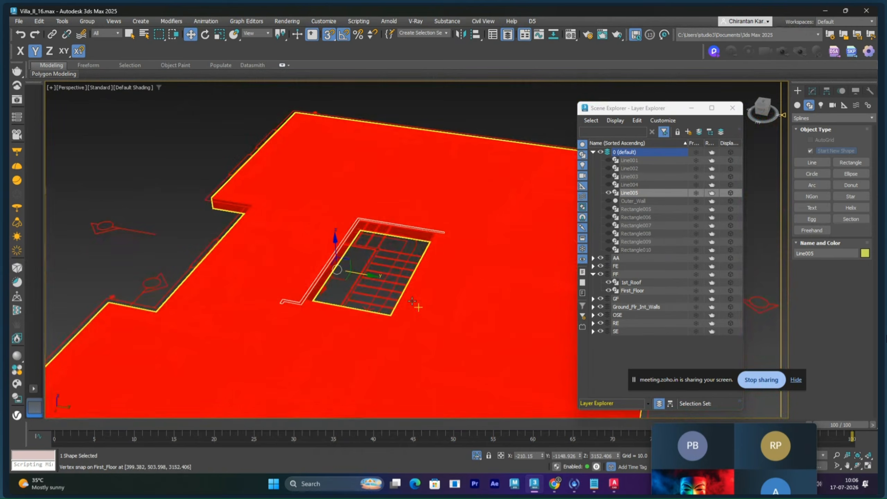
scroll(412, 301, down, 5)
middle_drag(412, 301, 451, 290)
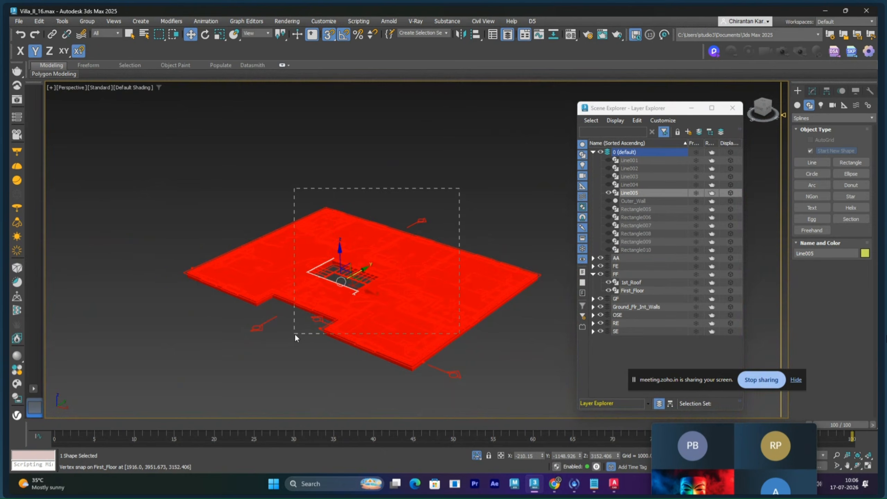
drag(295, 336, 296, 336)
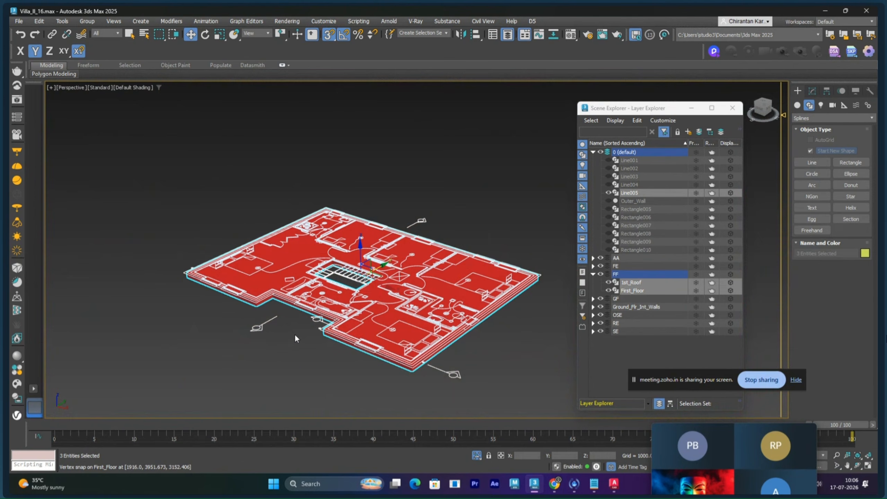
click(478, 455)
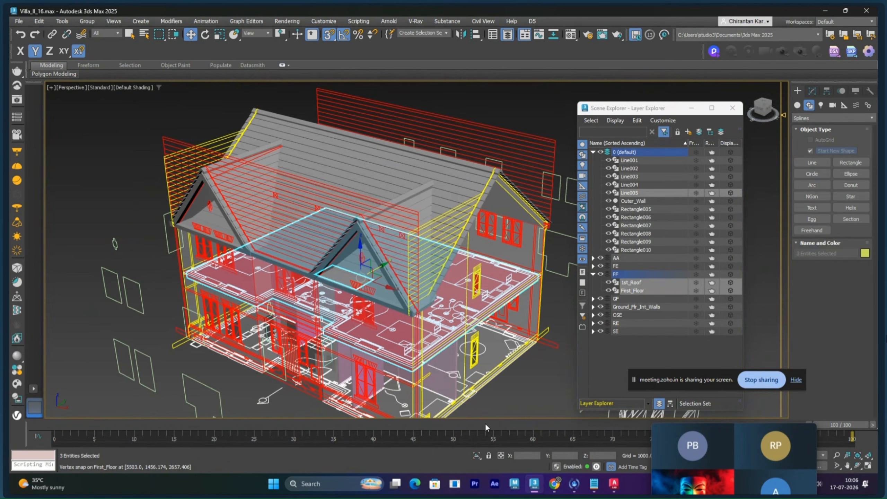
click(477, 455)
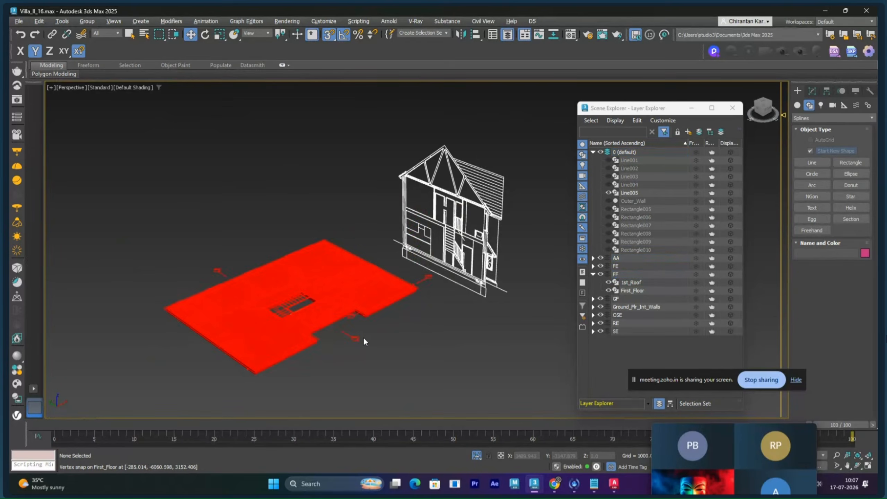
- Select the traced staircase wall outline and apply an Extrude modifier to it
scroll(363, 337, up, 6)
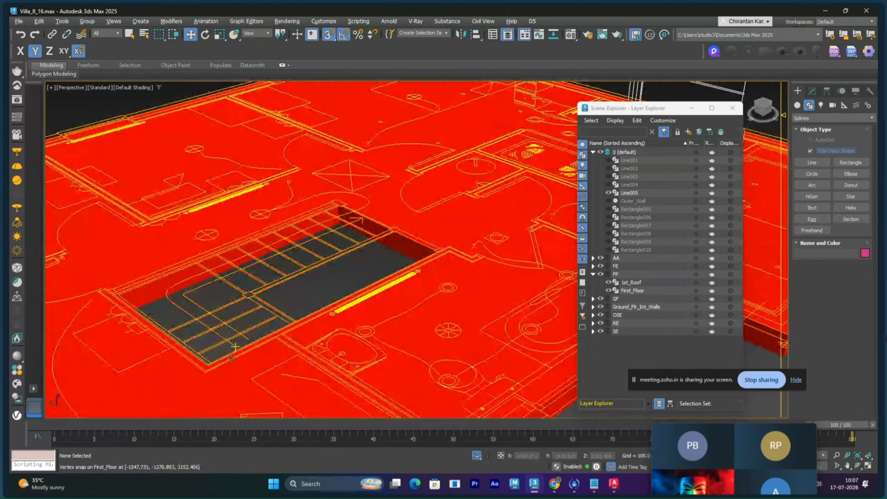
click(207, 371)
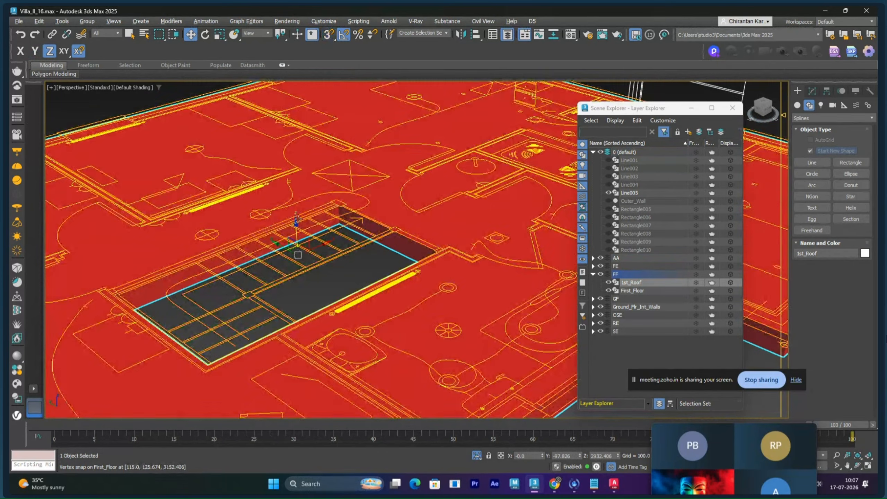
click(236, 355)
alt+middle_drag(236, 355, 382, 368)
click(259, 287)
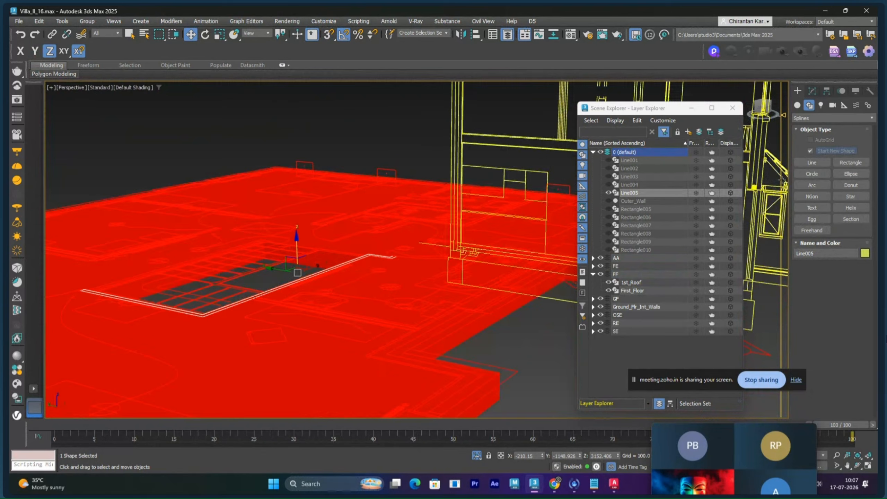
click(813, 91)
click(828, 115)
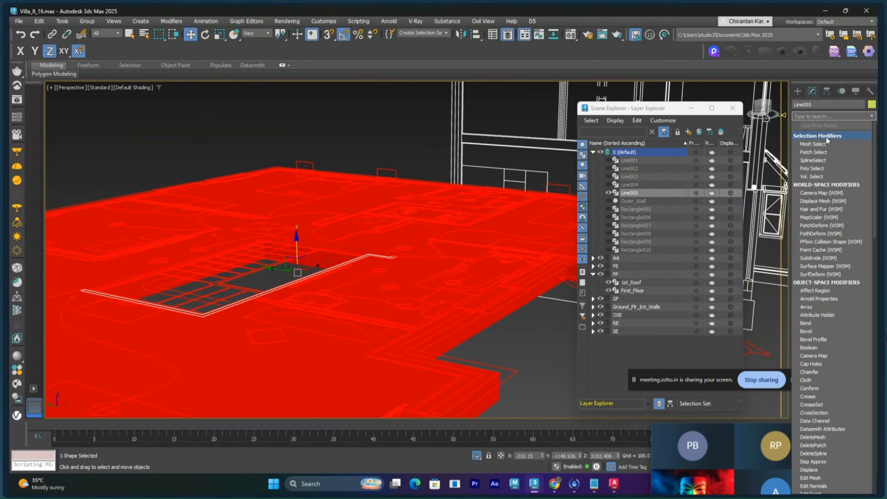
text(ext)
click(816, 135)
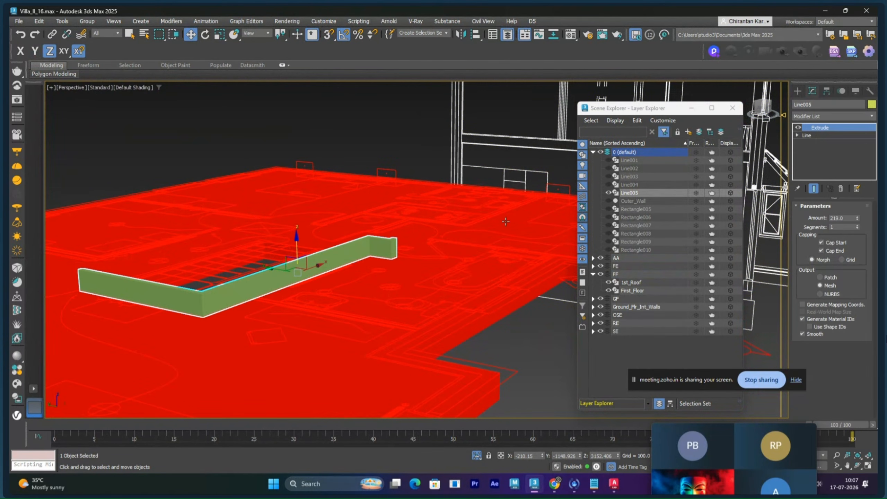
- Set the staircase wall's extrusion amount to 2380, matching its top to the ceiling line of the first floor in Section_AA
key(l)
scroll(443, 214, up, 5)
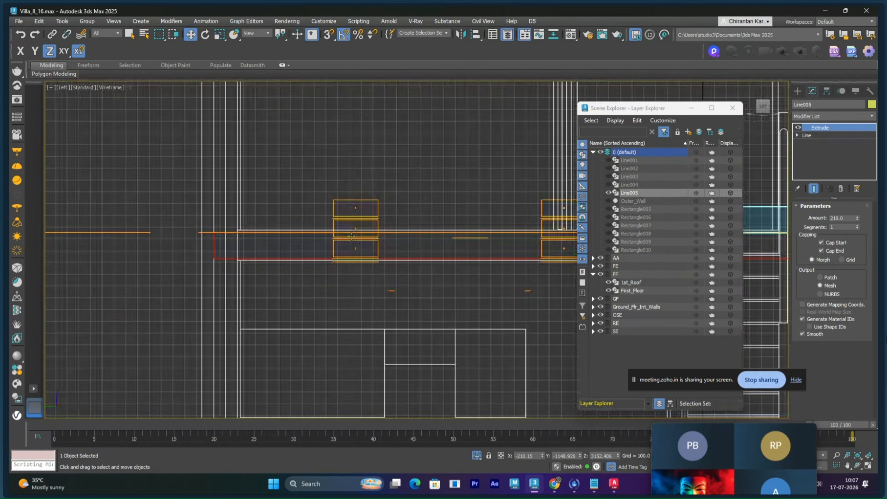
scroll(351, 237, down, 6)
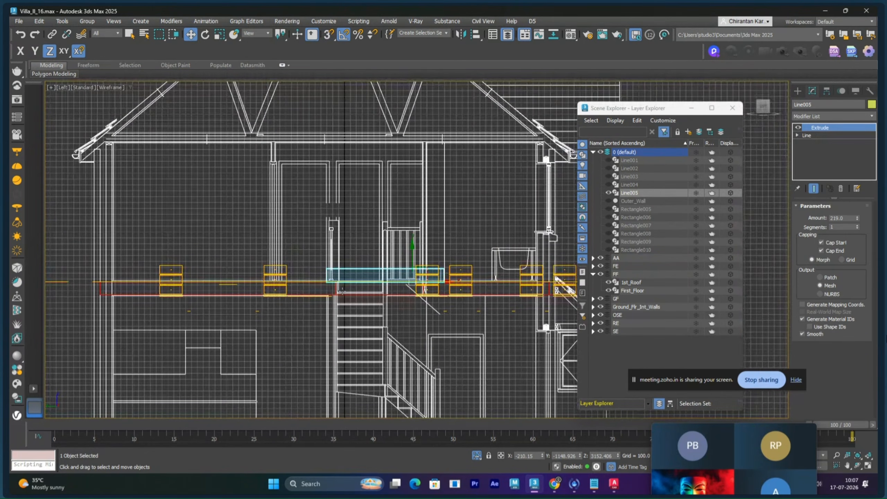
middle_drag(343, 291, 353, 291)
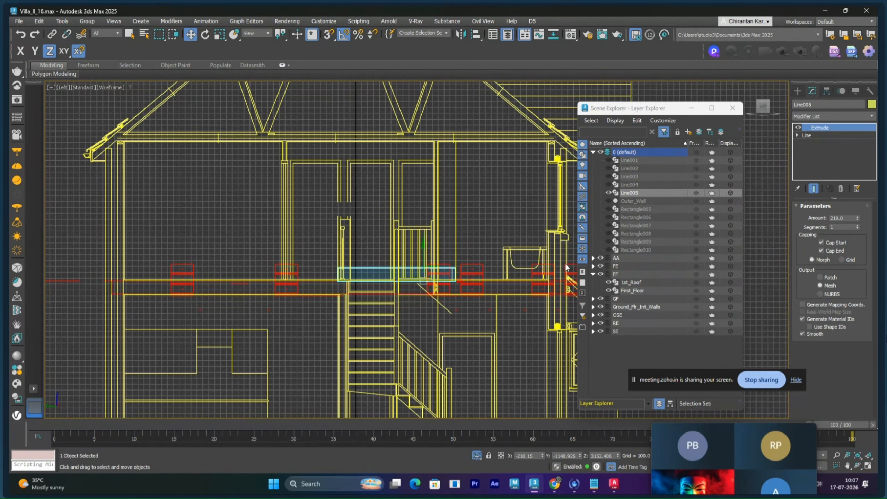
scroll(353, 282, up, 5)
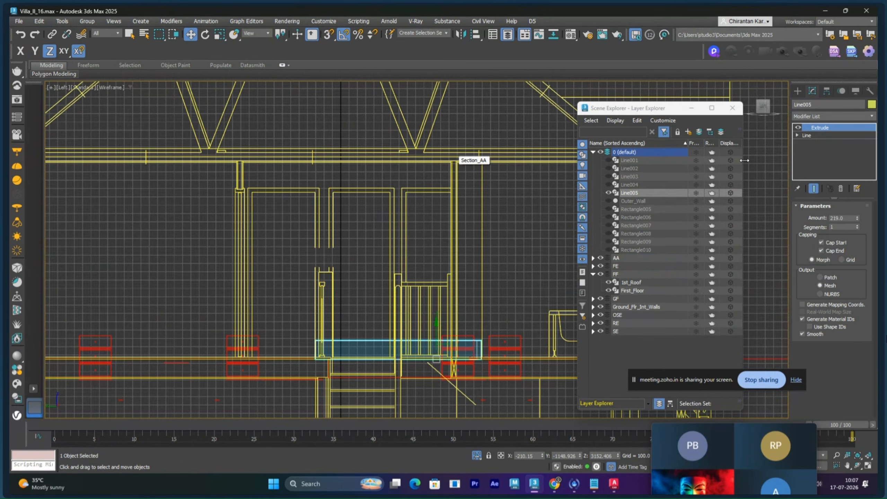
drag(857, 219, 206, 133)
scroll(355, 155, up, 4)
scroll(297, 187, up, 4)
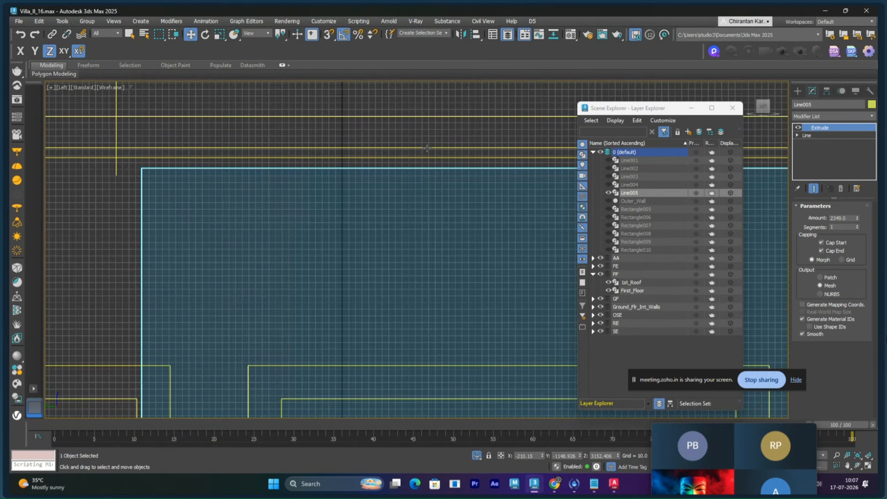
drag(856, 215, 857, 187)
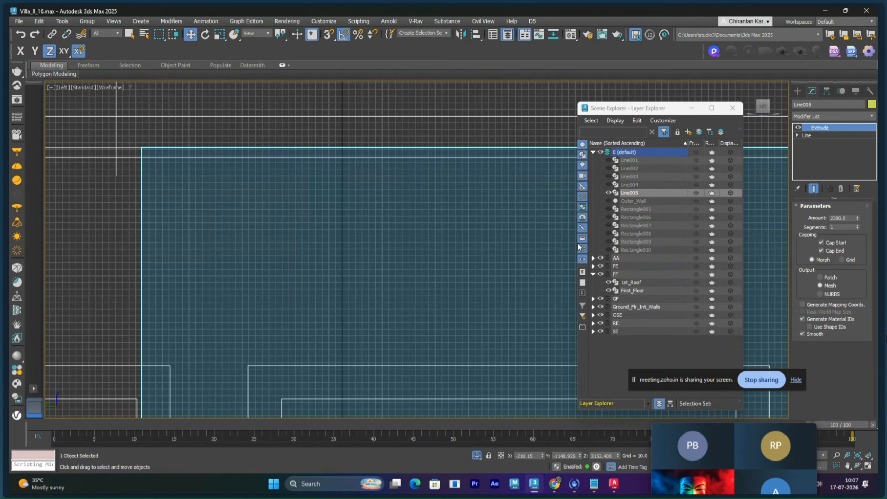
scroll(509, 197, down, 4)
scroll(505, 203, down, 5)
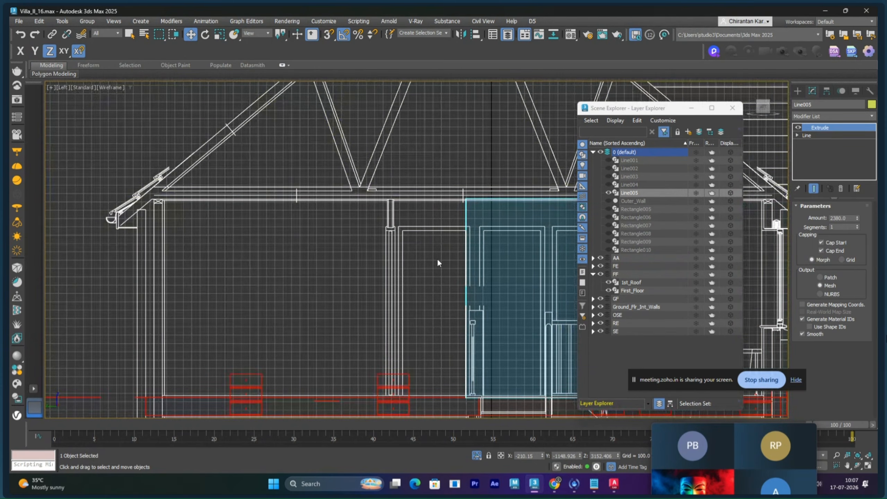
- Examine the extruded wall, the stair flights, posts and railings in Section_AA and their position in the First_Floor plan
scroll(437, 258, up, 2)
mouse_move(437, 258)
middle_down()
mouse_move(385, 272)
mouse_move(370, 307)
mouse_move(266, 313)
middle_up()
key(p)
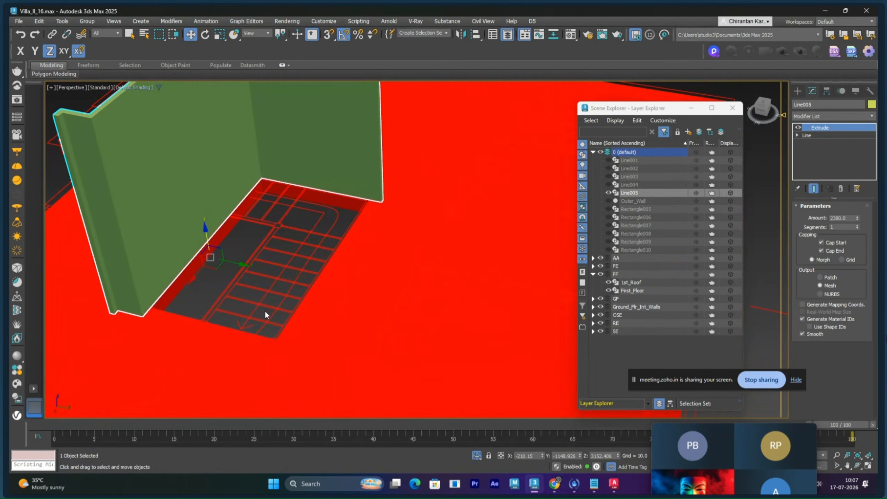
scroll(338, 267, down, 8)
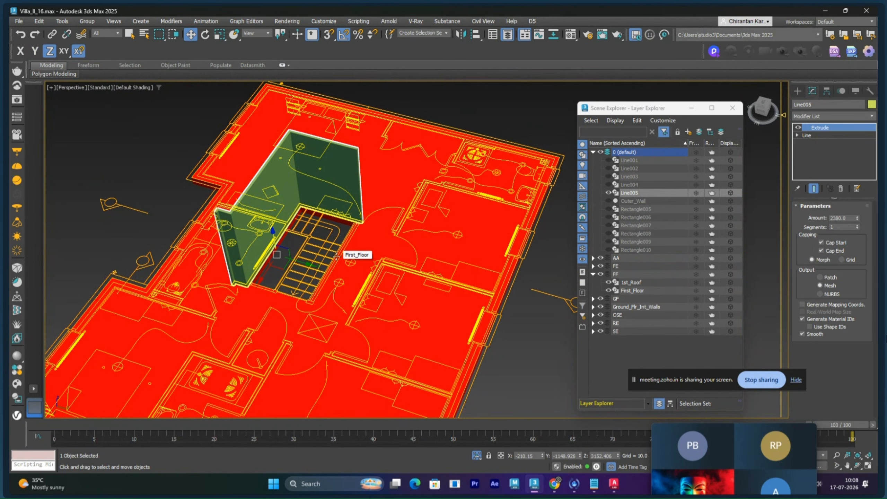
scroll(336, 257, up, 5)
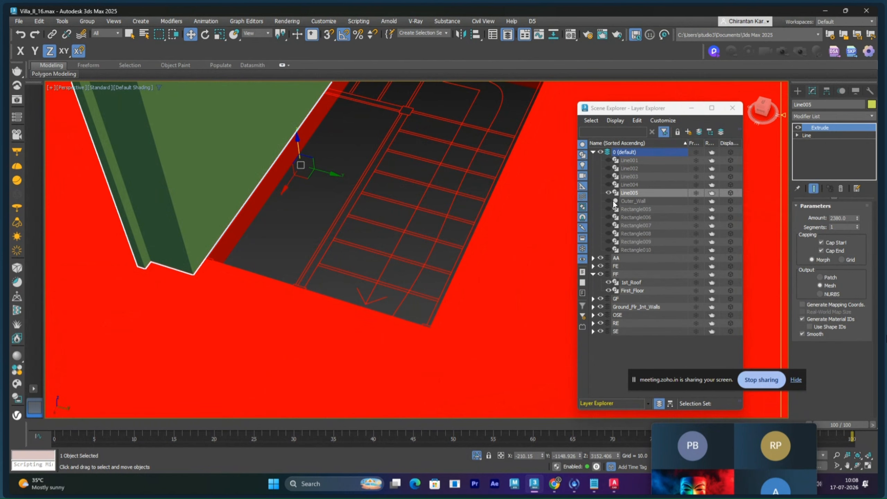
scroll(346, 245, down, 10)
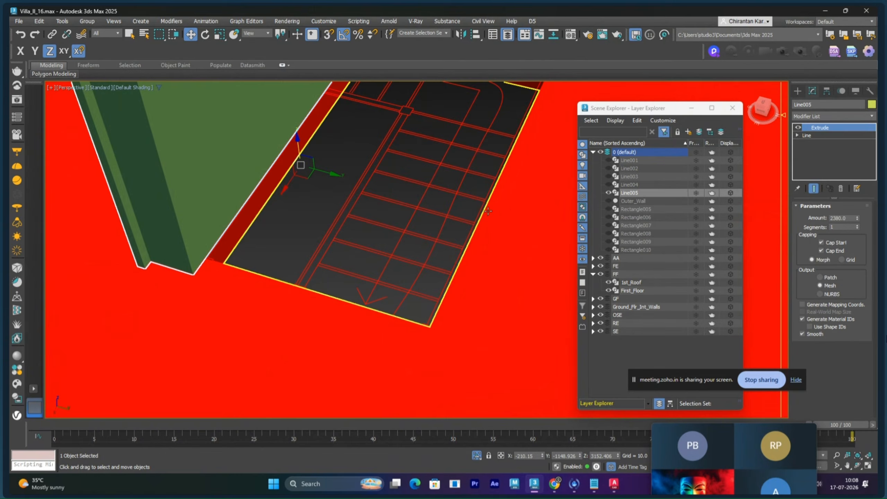
alt+middle_drag(346, 245, 483, 247)
scroll(483, 247, up, 10)
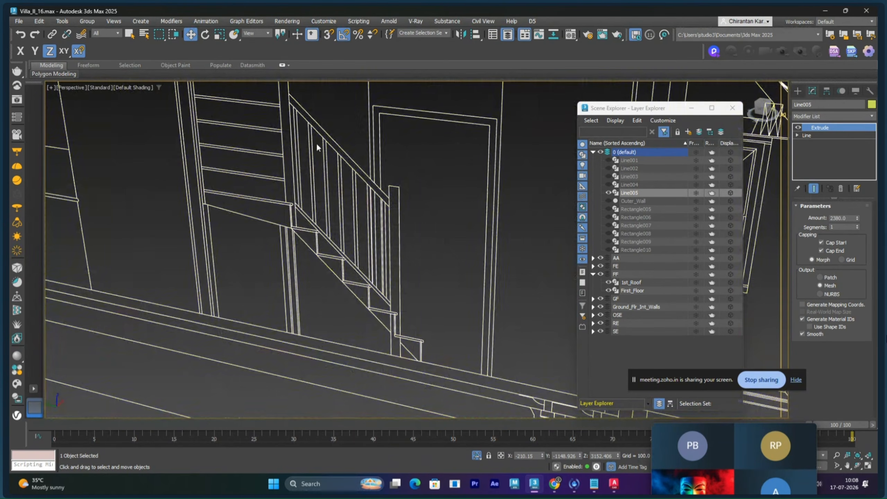
middle_drag(317, 143, 419, 229)
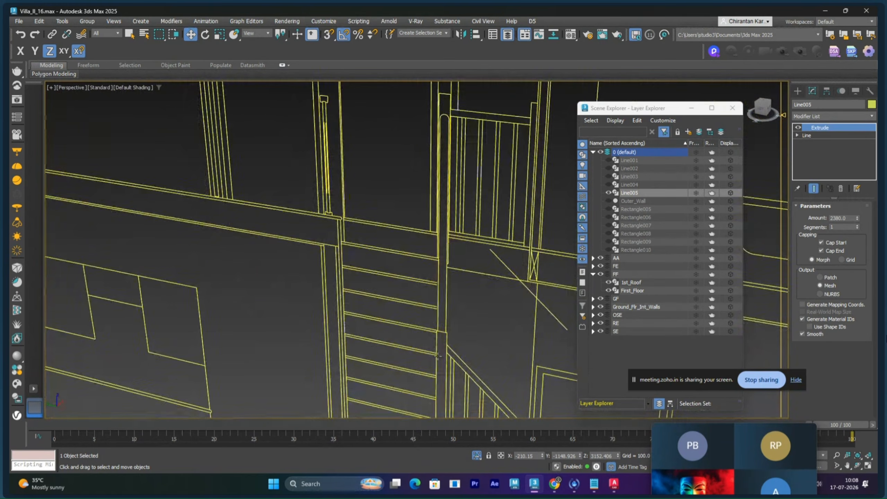
middle_drag(442, 338, 441, 238)
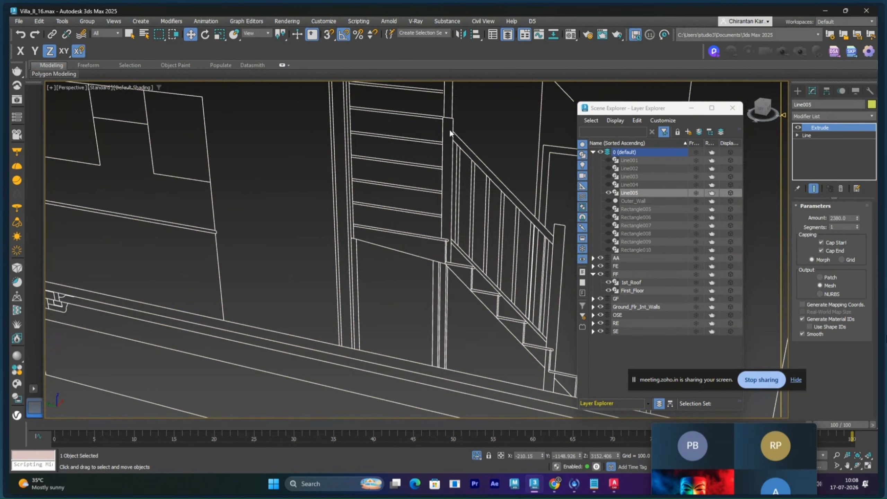
middle_drag(446, 232, 440, 258)
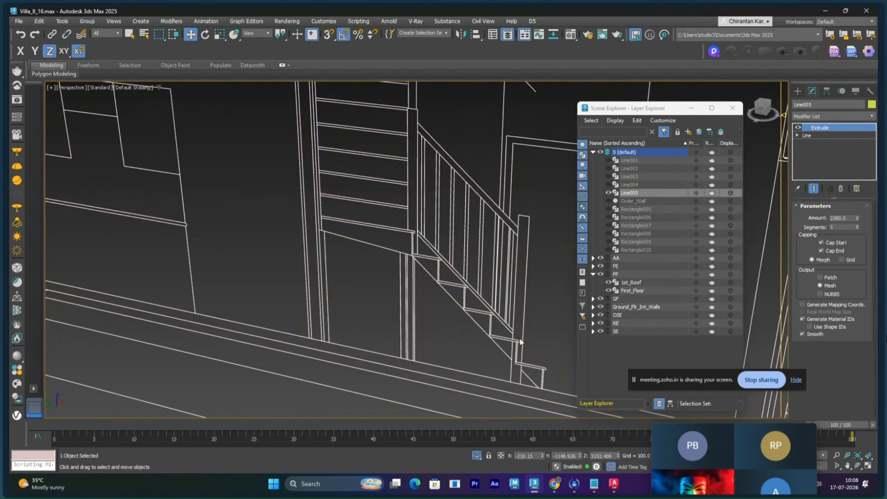
middle_drag(438, 180, 447, 301)
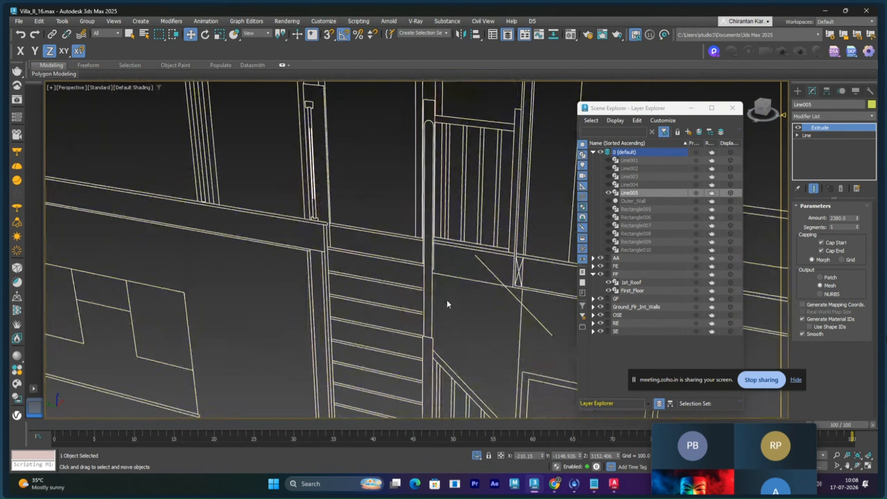
middle_drag(433, 140, 392, 260)
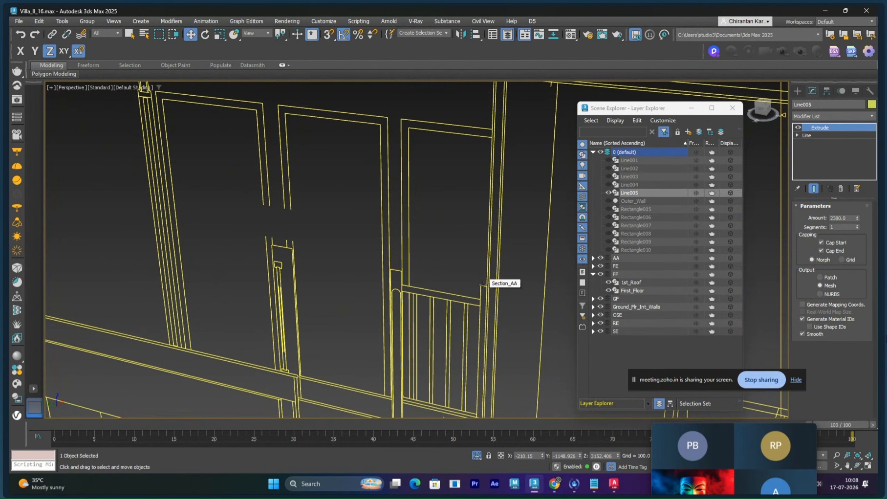
key(t)
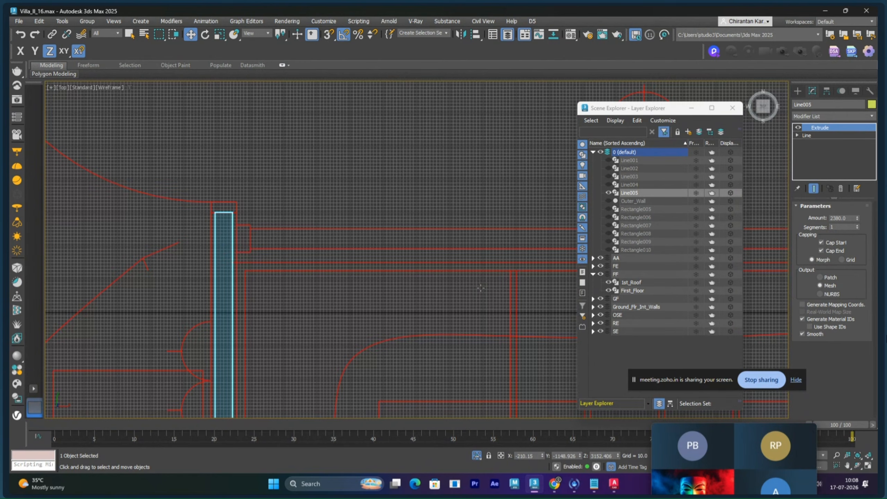
scroll(357, 236, down, 3)
middle_drag(356, 236, 317, 204)
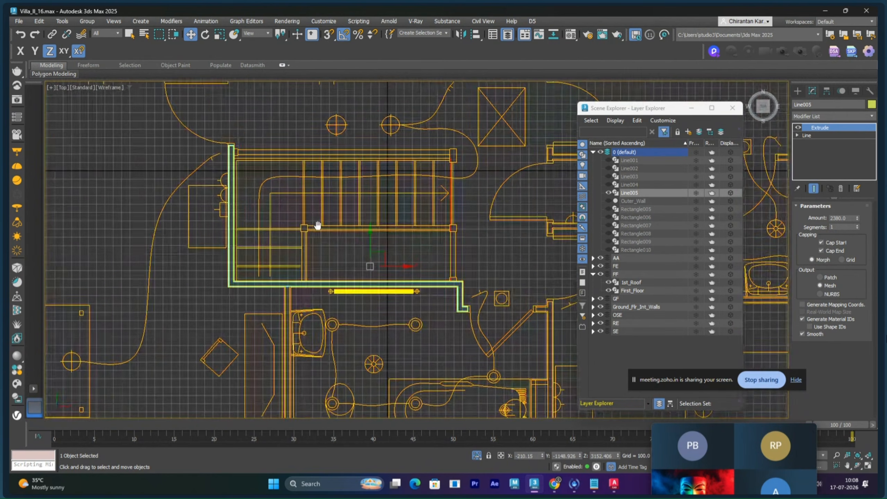
scroll(426, 242, up, 4)
mouse_move(426, 242)
middle_down()
mouse_move(448, 301)
mouse_move(439, 235)
middle_up()
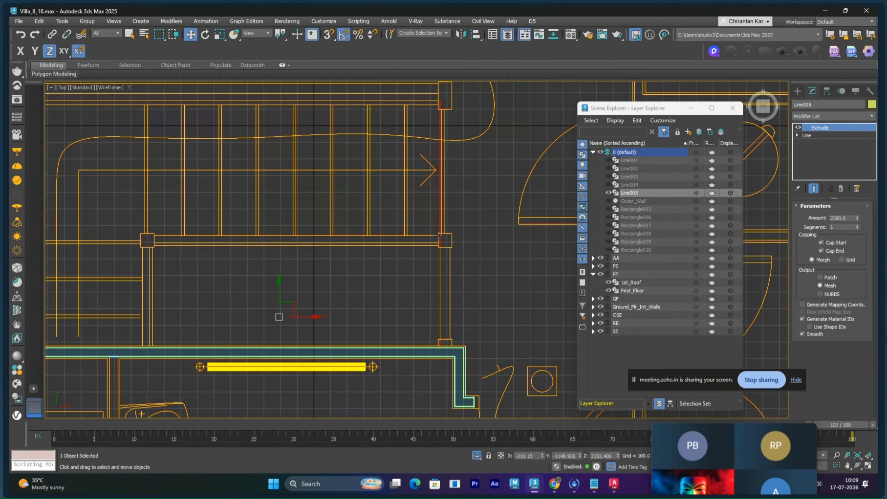
click(797, 135)
click(816, 158)
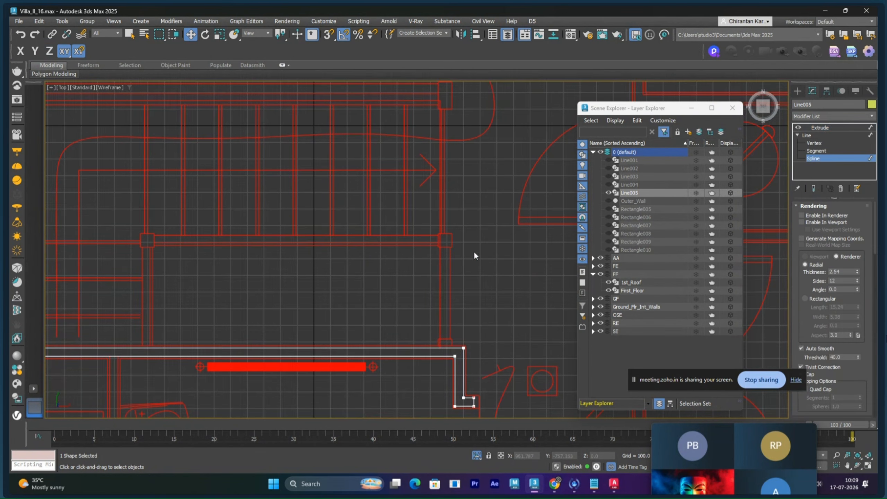
click(820, 127)
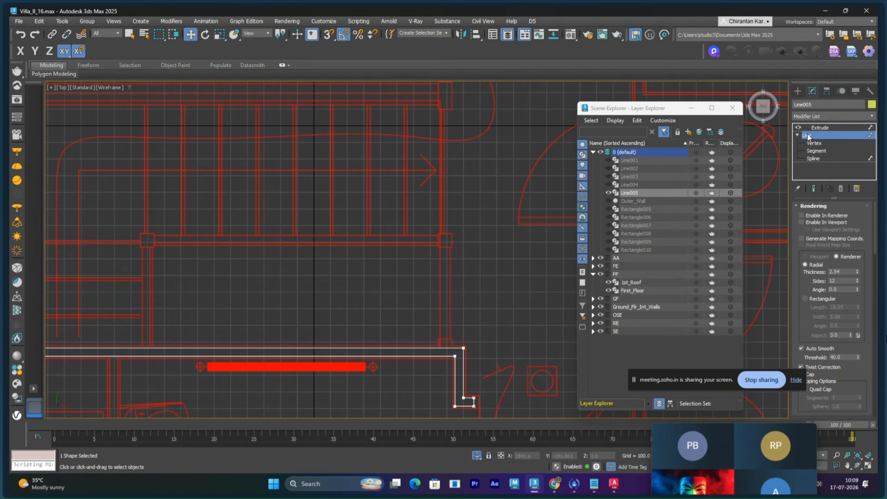
click(443, 246)
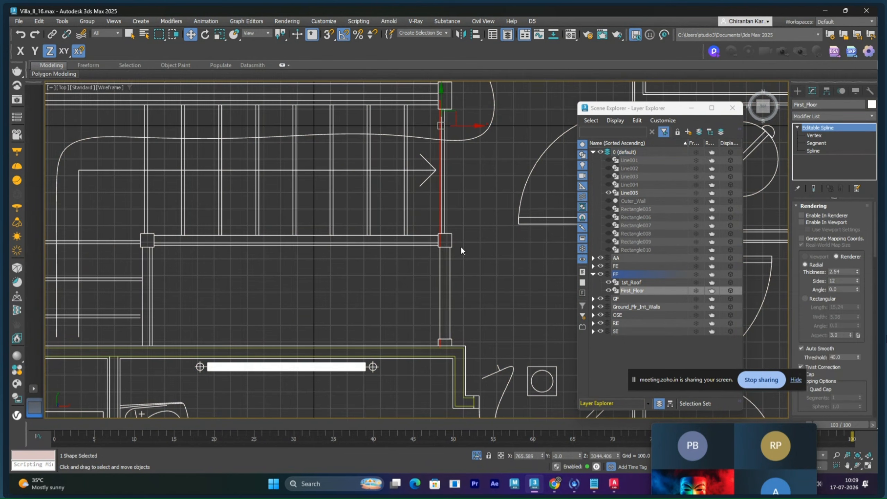
click(813, 150)
- Draw a vertex-snapped rectangle over the square railing post at the right end of the staircase's middle rail in the plan
click(798, 91)
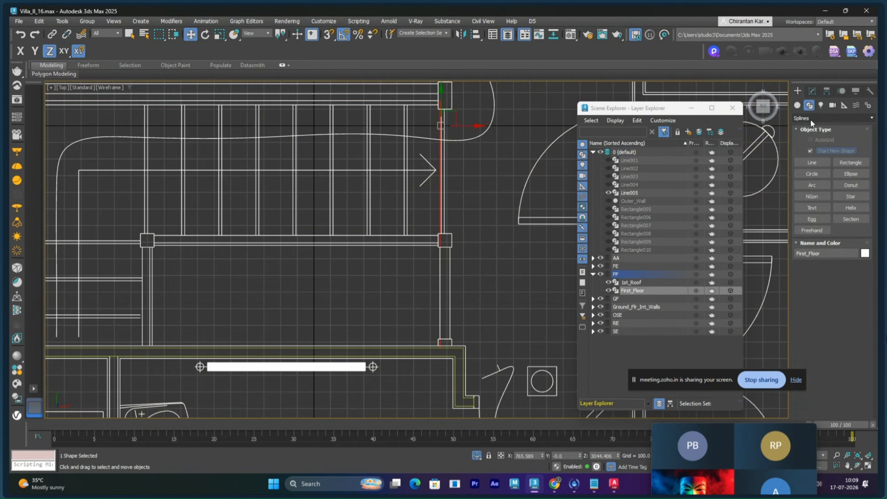
click(851, 163)
scroll(474, 260, up, 6)
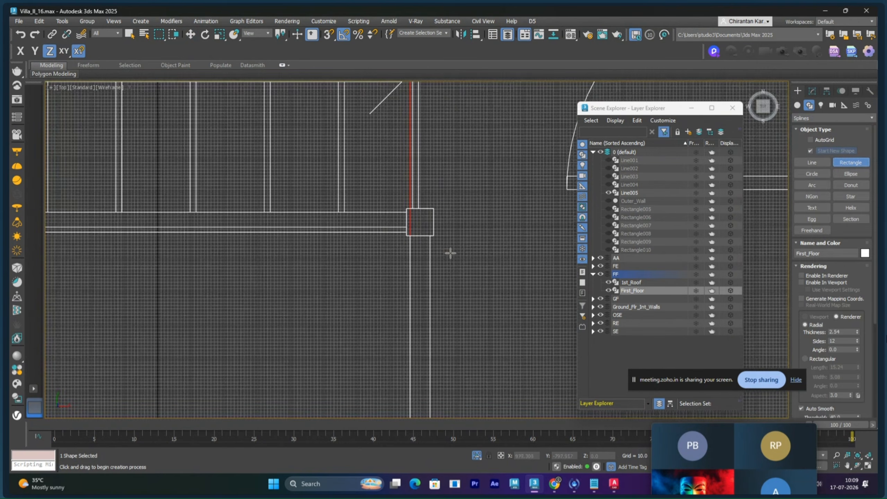
key(s)
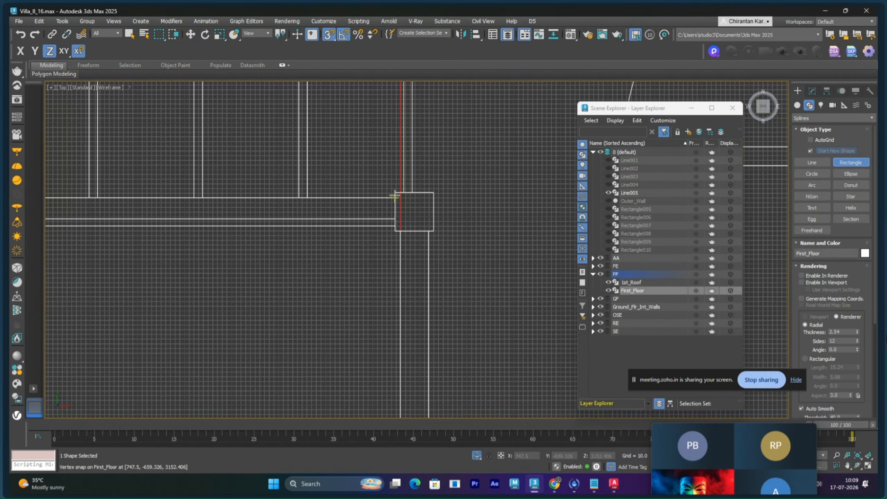
drag(395, 193, 433, 230)
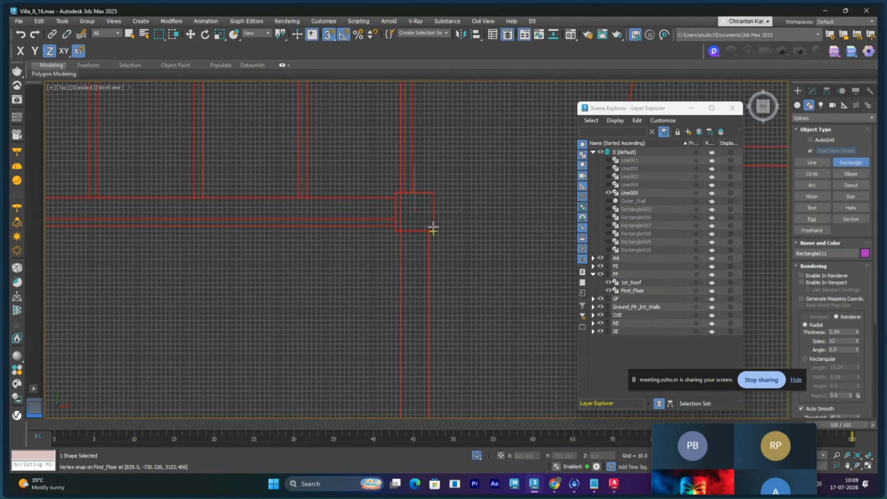
scroll(470, 255, down, 6)
right_click(476, 252)
- Finish the post rectangle and examine the matching railing post's height in Section_AA from the left view
right_click(477, 254)
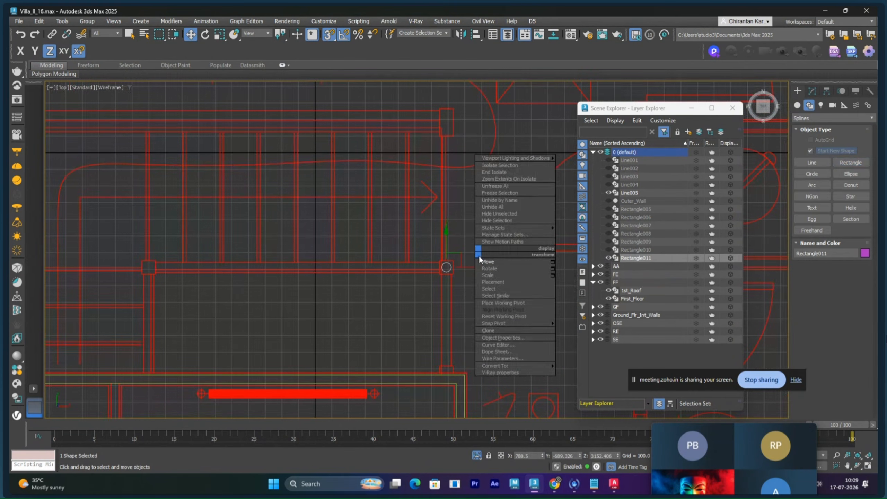
click(486, 262)
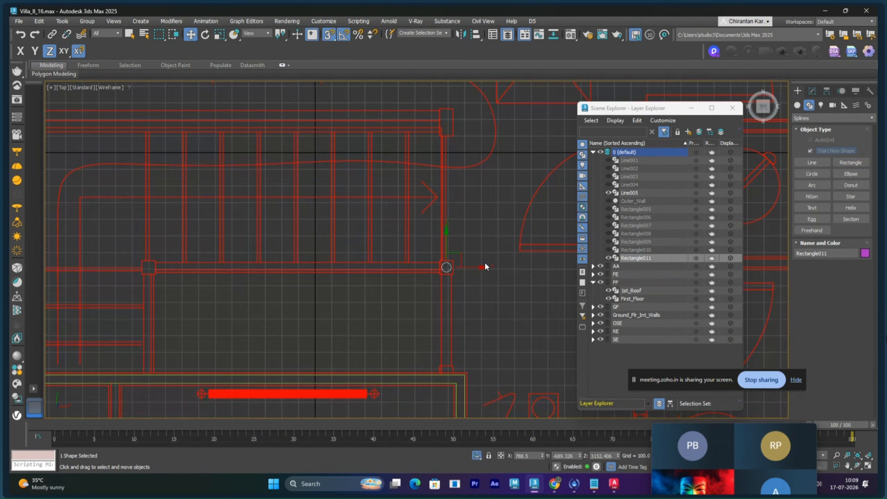
right_click(495, 294)
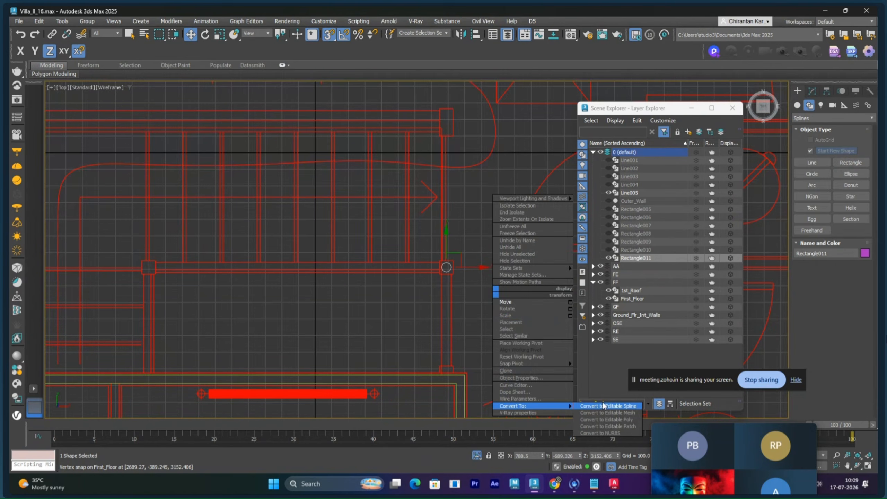
middle_drag(483, 302, 471, 282)
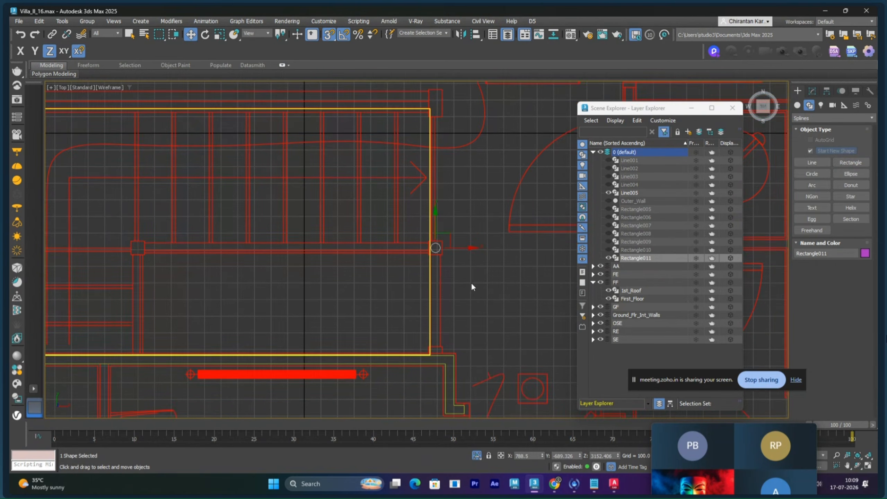
click(812, 91)
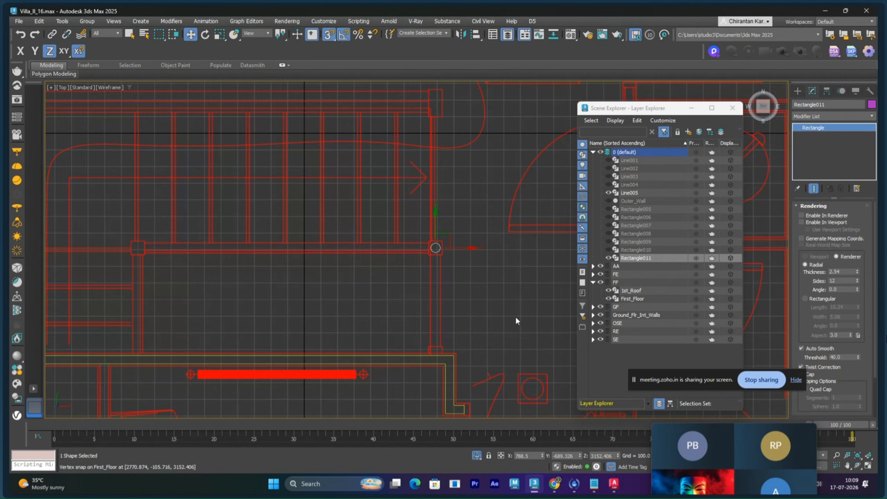
key(l)
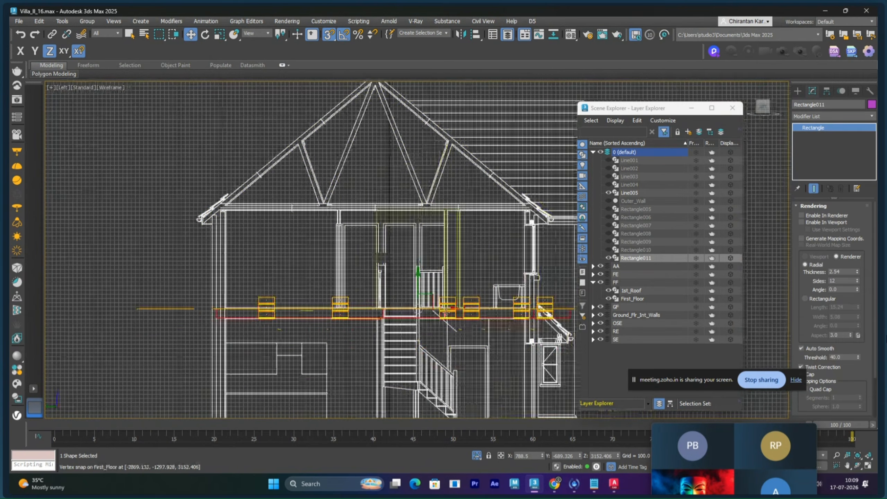
scroll(394, 310, up, 5)
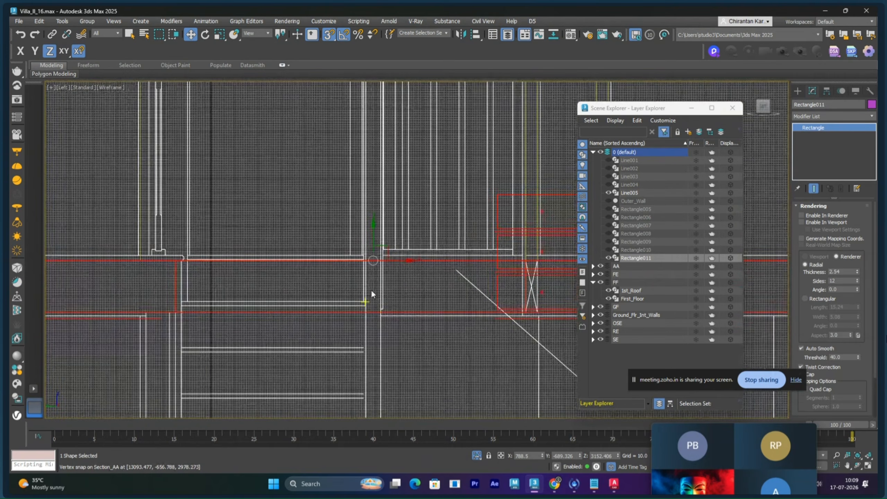
middle_drag(378, 269, 393, 394)
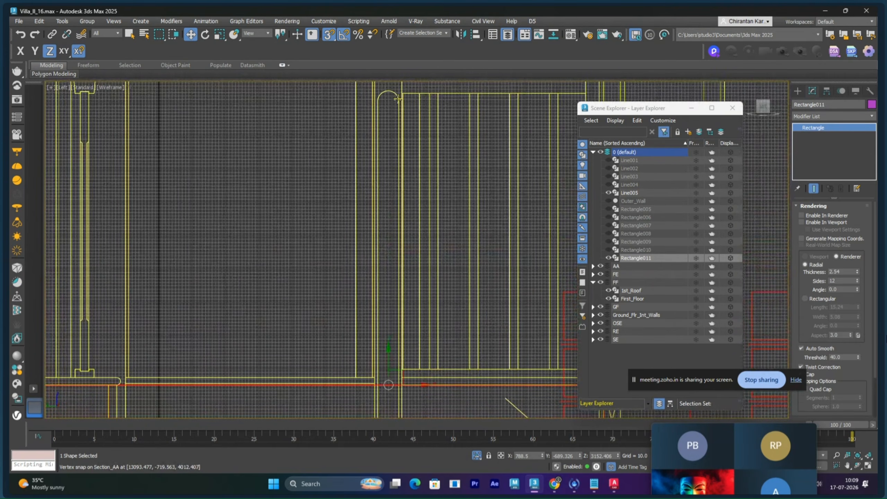
scroll(395, 101, down, 3)
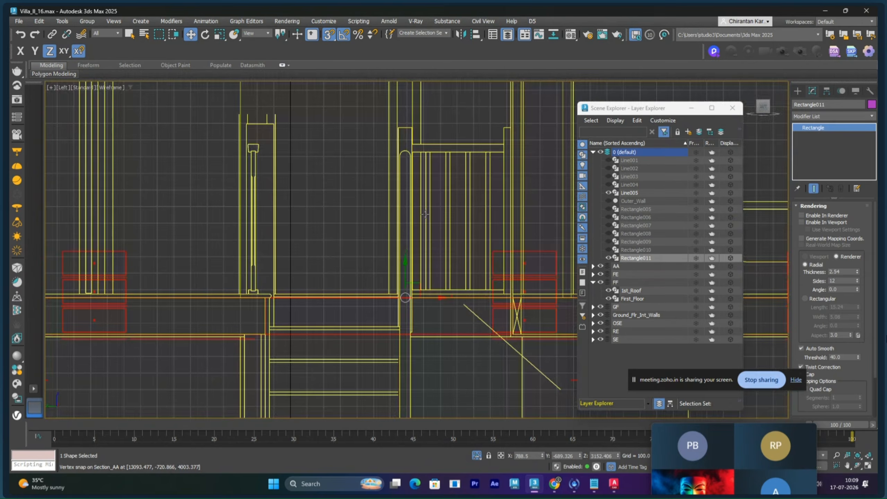
scroll(410, 134, up, 5)
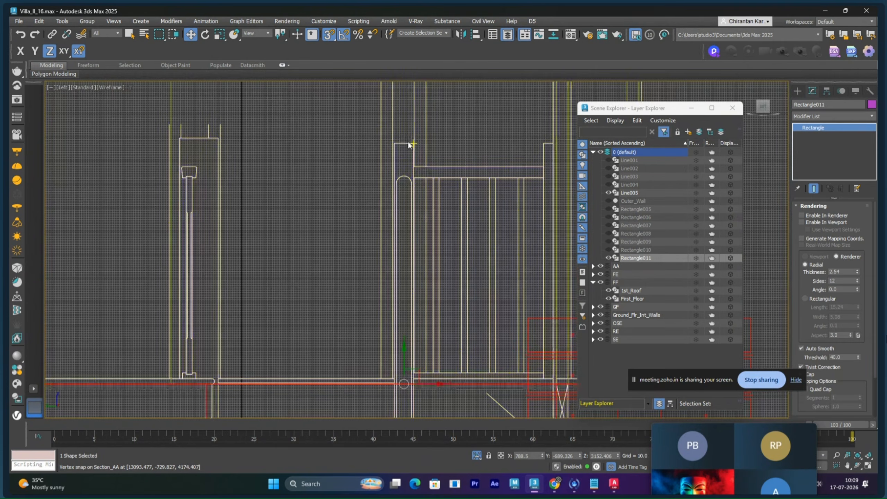
scroll(417, 206, down, 1)
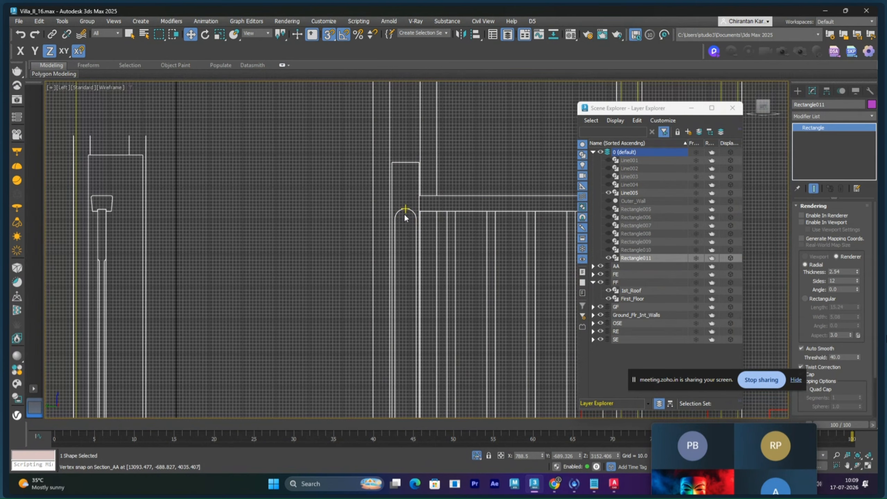
scroll(406, 212, down, 2)
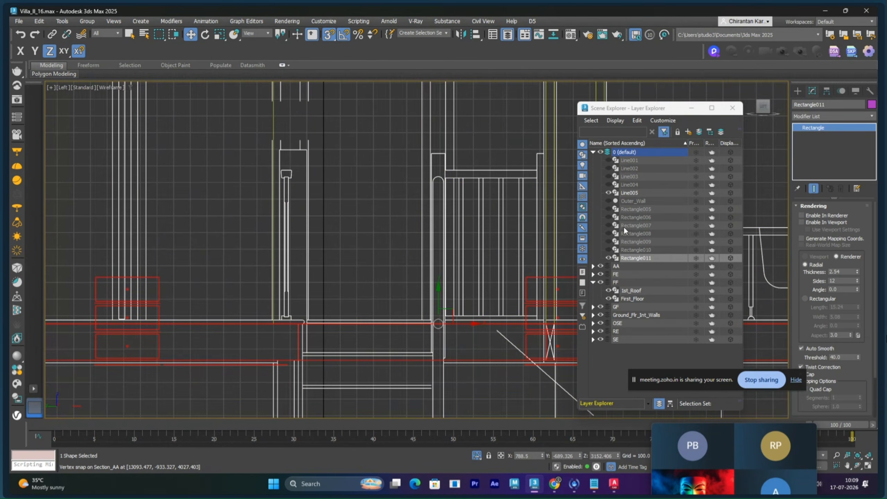
- Convert the railing post rectangle to an editable spline and apply an Extrude modifier to it
right_click(382, 263)
mouse_move(437, 373)
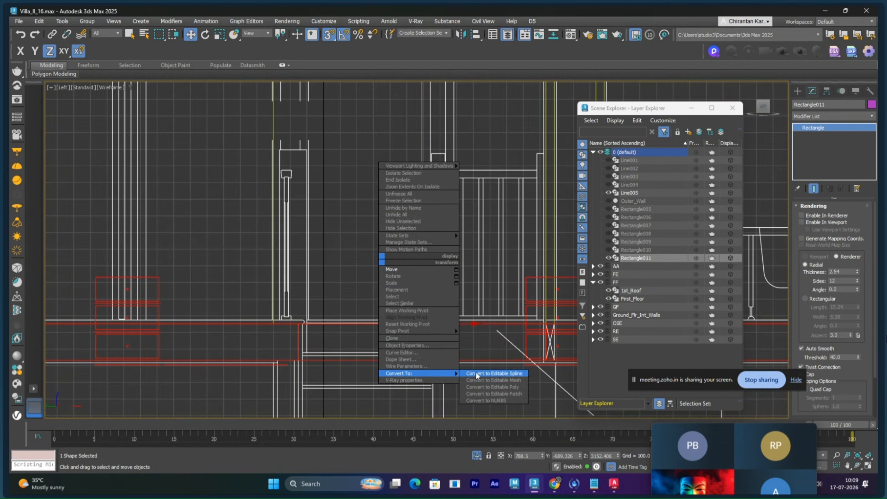
click(477, 374)
click(829, 116)
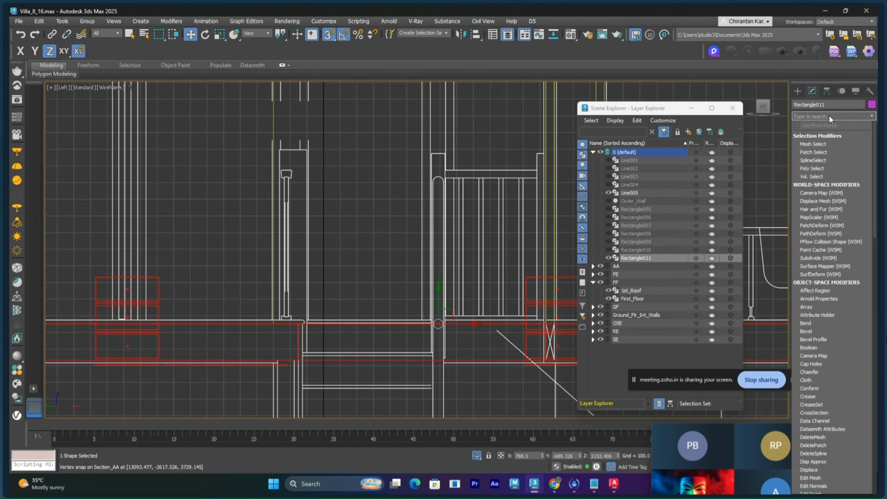
text(extrude)
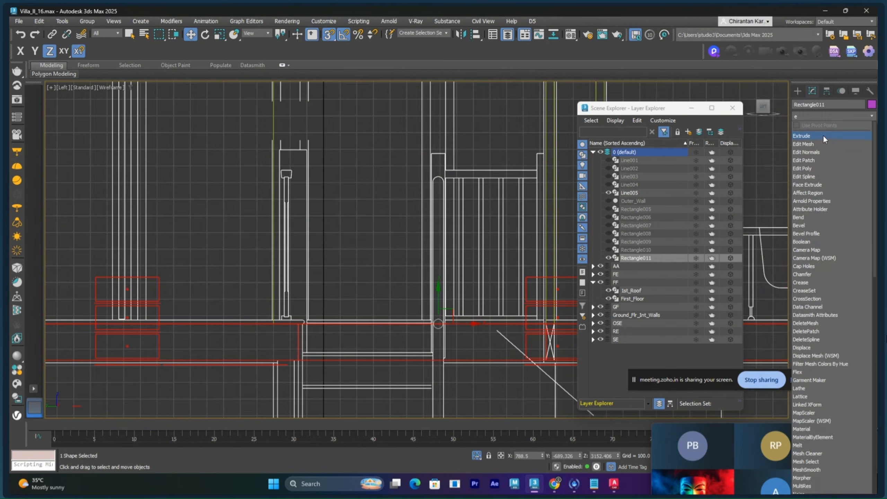
click(823, 135)
right_click(858, 218)
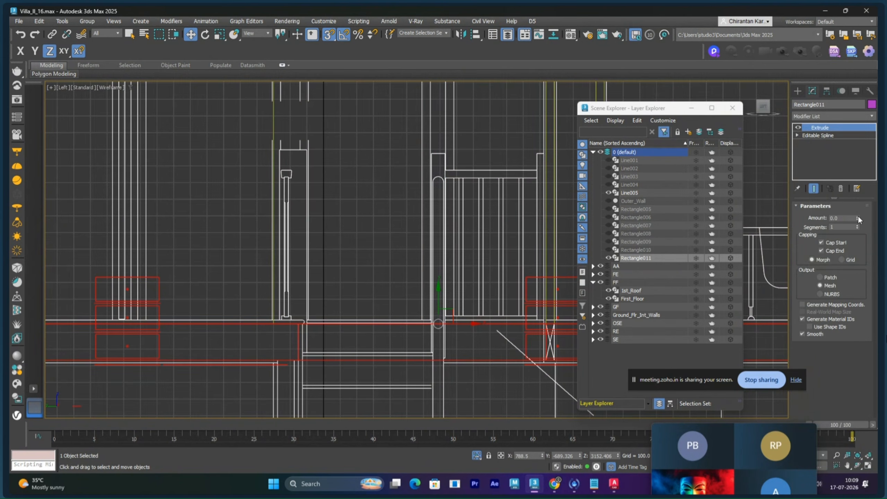
- Set the railing post's extrusion amount to 1022.5, matching its top to the post in Section_AA
scroll(434, 208, up, 6)
scroll(433, 208, down, 2)
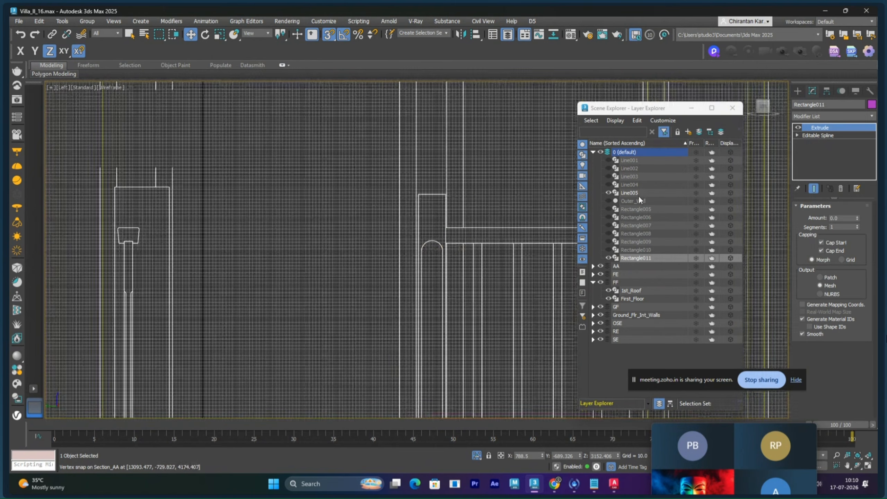
drag(855, 215, 872, 227)
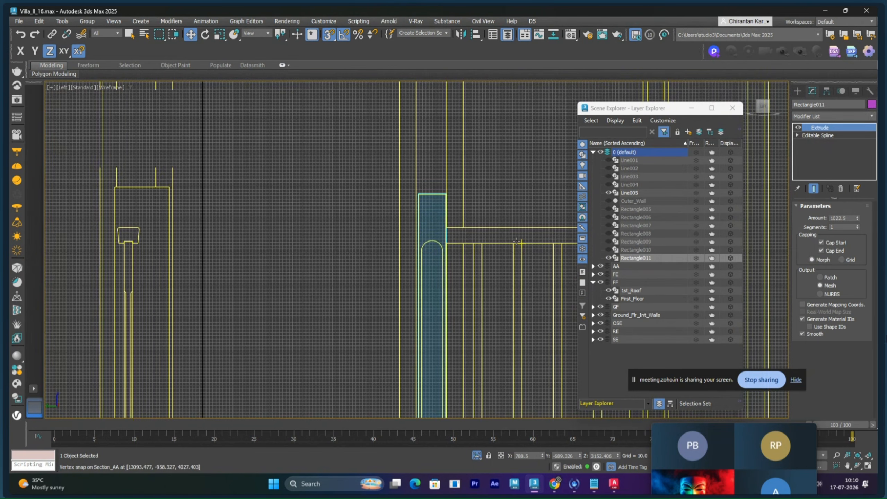
right_click(458, 242)
click(467, 248)
- Examine the extruded railing post and its position at the stair opening in the left and perspective views
scroll(494, 265, down, 6)
middle_drag(496, 275, 453, 217)
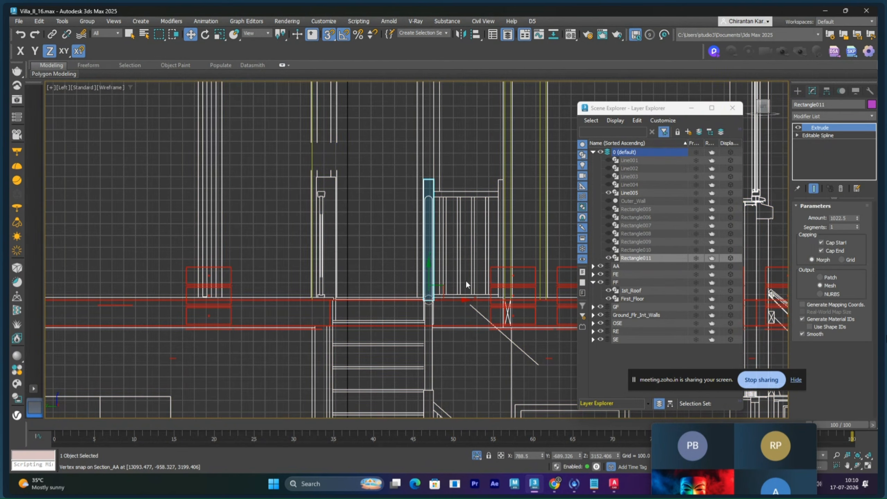
key(p)
scroll(398, 305, up, 4)
scroll(404, 296, down, 7)
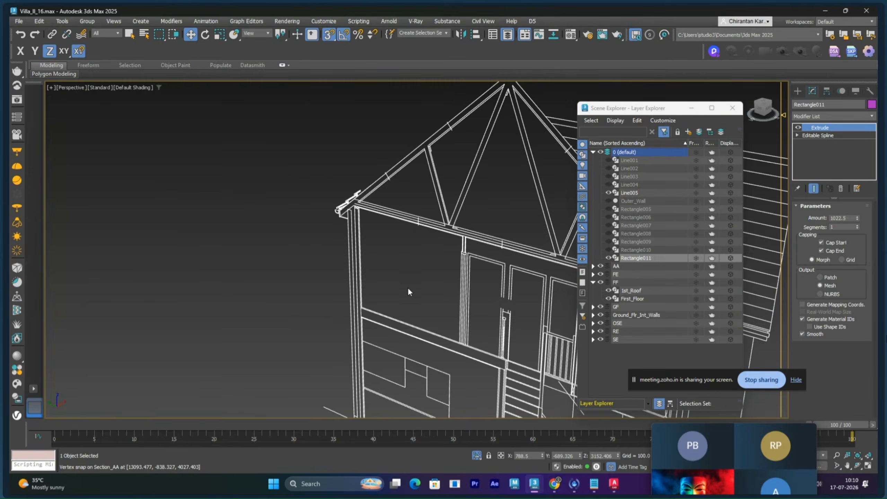
middle_drag(409, 287, 475, 174)
alt+middle_drag(474, 175, 387, 288)
scroll(386, 288, up, 6)
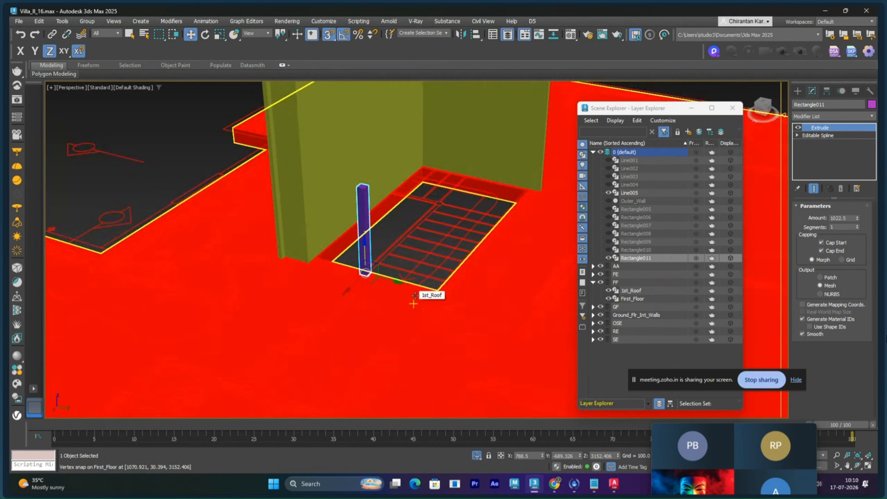
alt+middle_drag(412, 295, 433, 269)
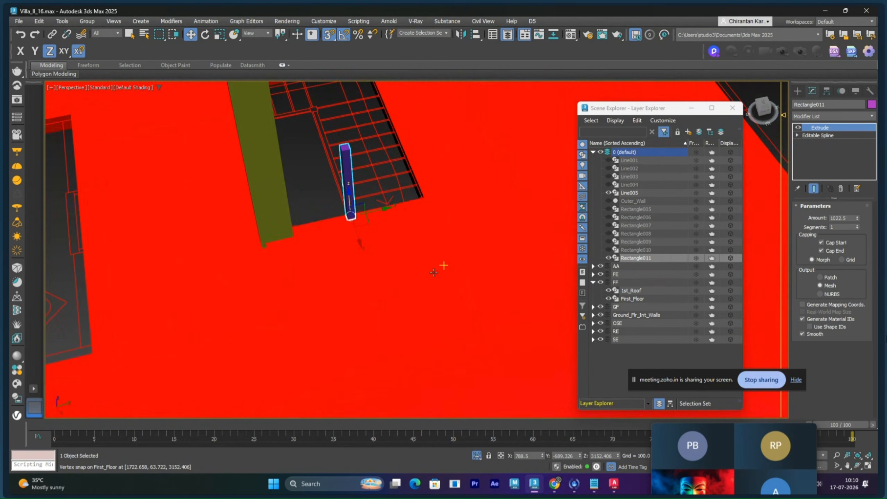
- Show the perspective view in wireframe and examine the narrow post outline beside the staircase wall's corner
key(F3)
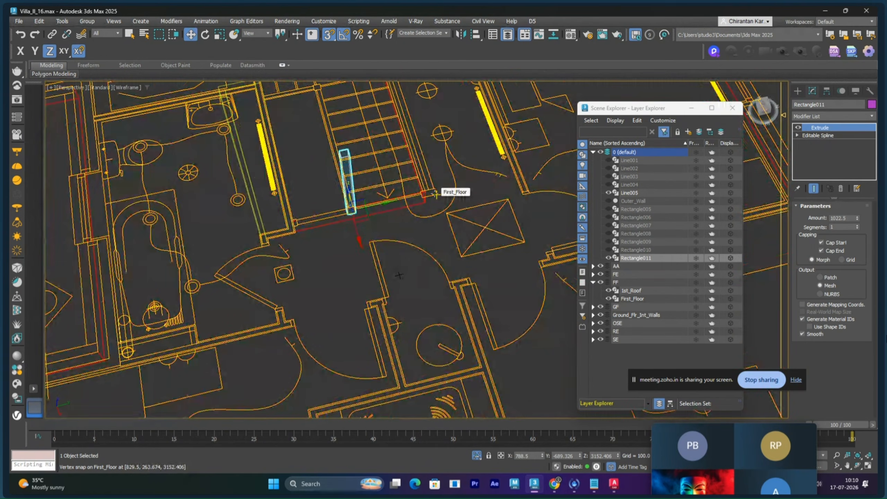
alt+middle_drag(435, 194, 298, 214)
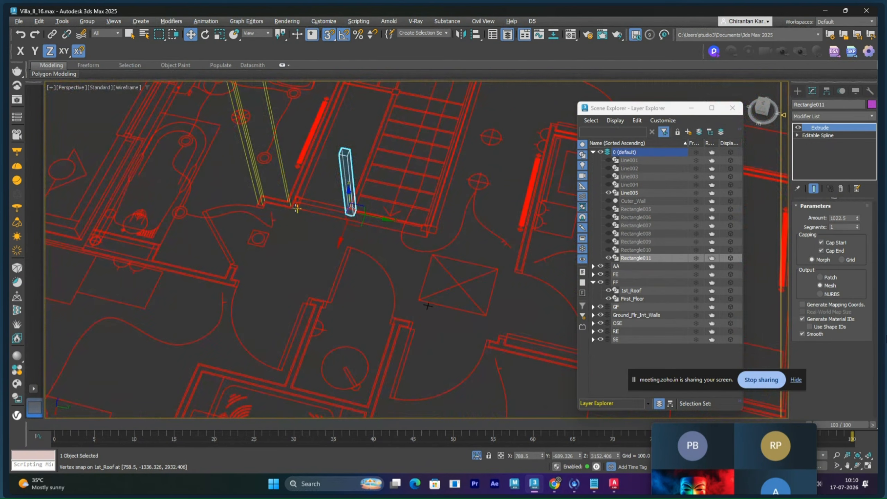
scroll(296, 209, up, 6)
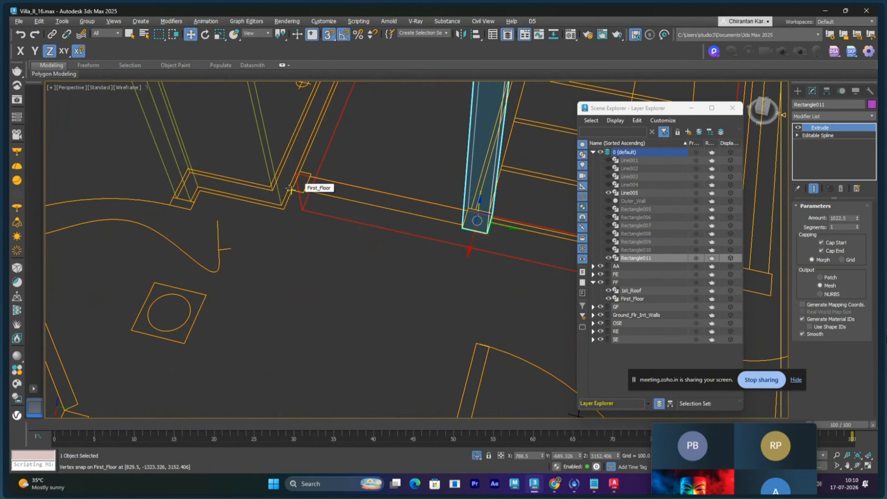
click(272, 192)
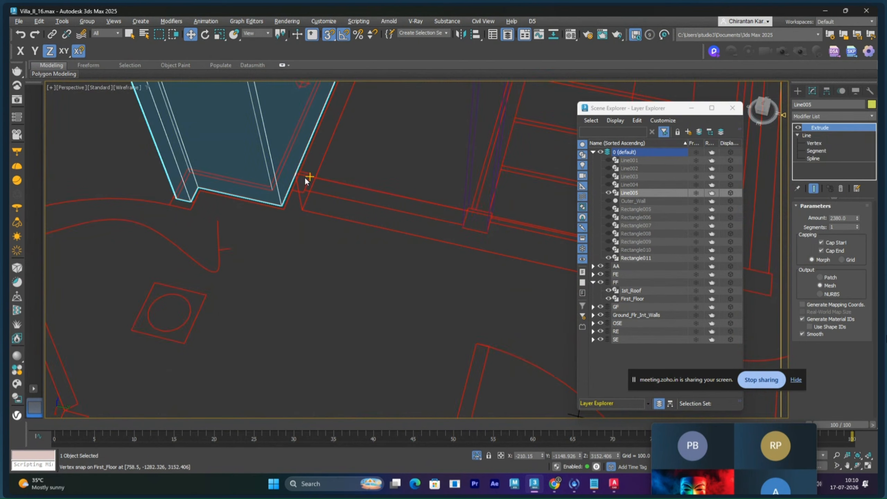
scroll(303, 188, up, 4)
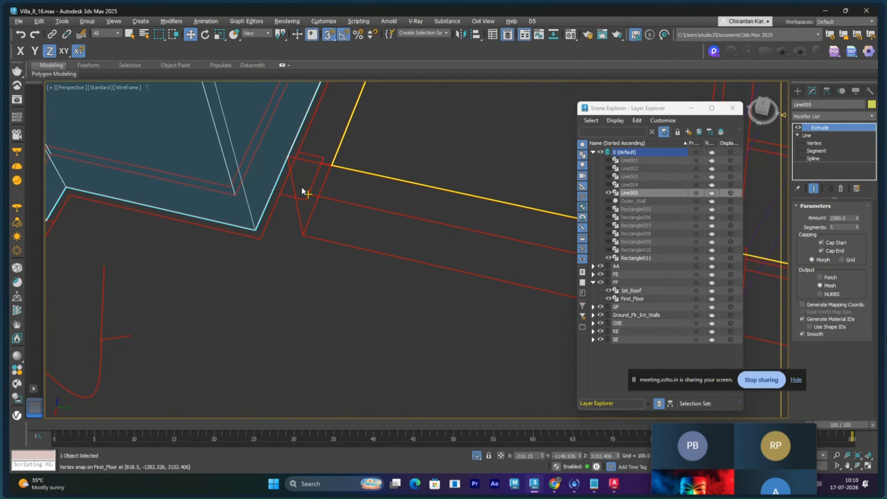
middle_drag(303, 188, 277, 207)
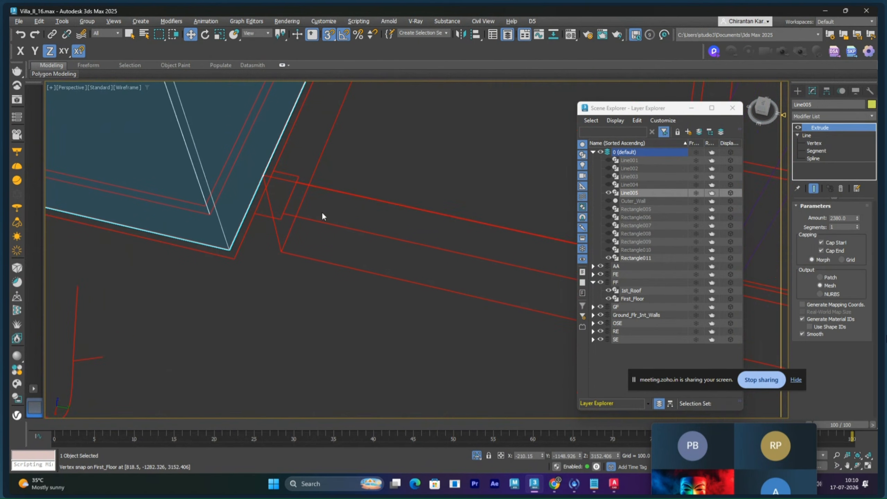
scroll(322, 215, down, 3)
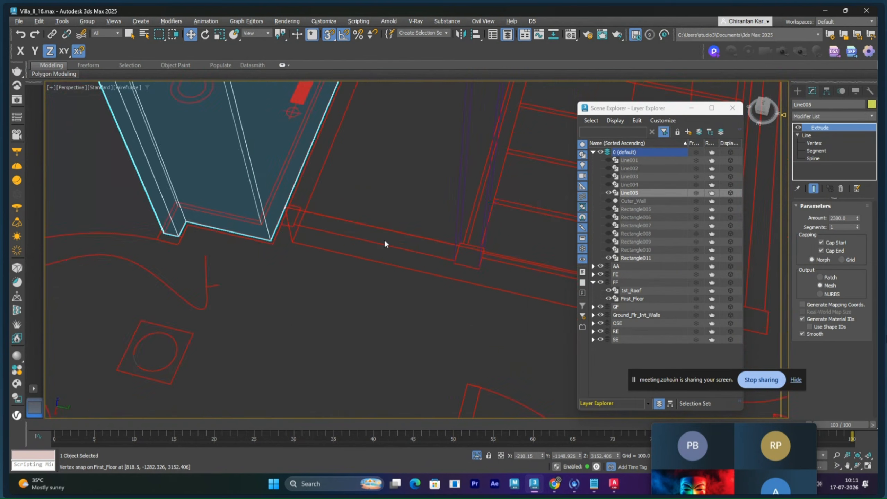
scroll(468, 245, down, 2)
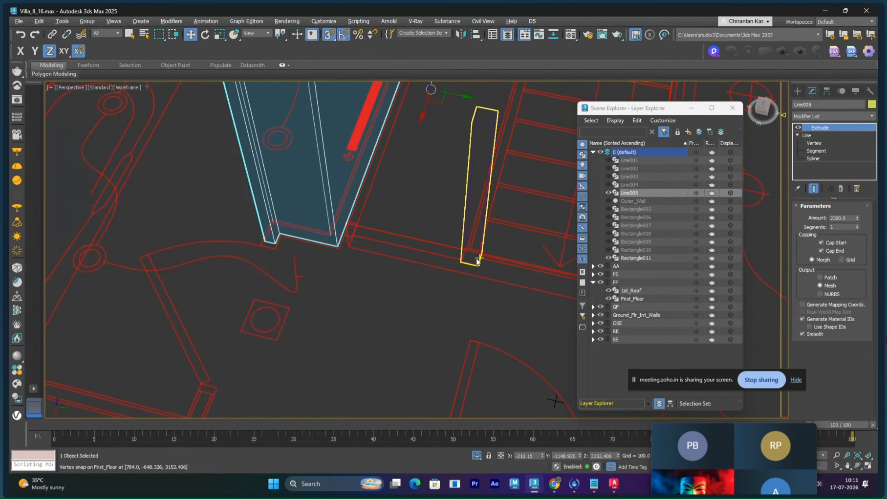
- Clone the extruded railing post along Y and snap its base corner to the post outline beside the staircase wall
click(478, 231)
shift+drag(494, 262, 437, 249)
key(Return)
scroll(417, 278, up, 5)
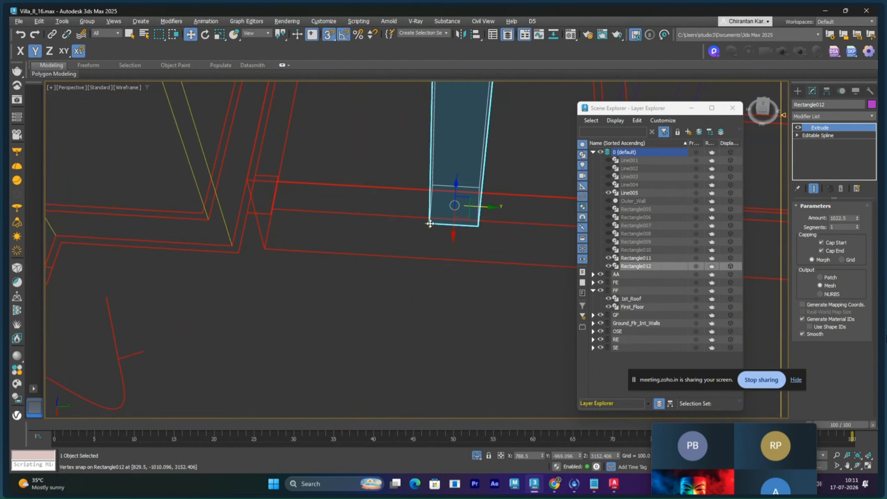
drag(430, 224, 249, 213)
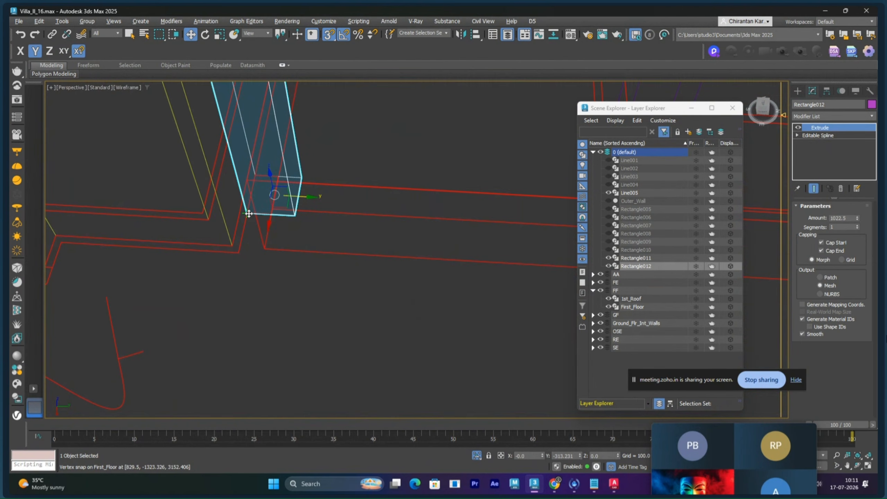
- Move the cloned post's side segment along Y to the edge of the narrow post outline, and return to its Extrude modifier
key(2)
click(298, 201)
middle_drag(333, 215, 390, 231)
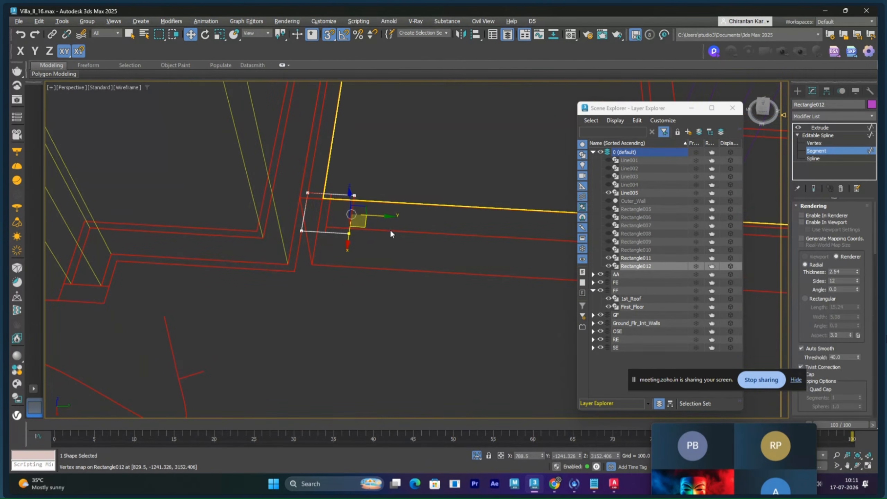
drag(384, 218, 321, 220)
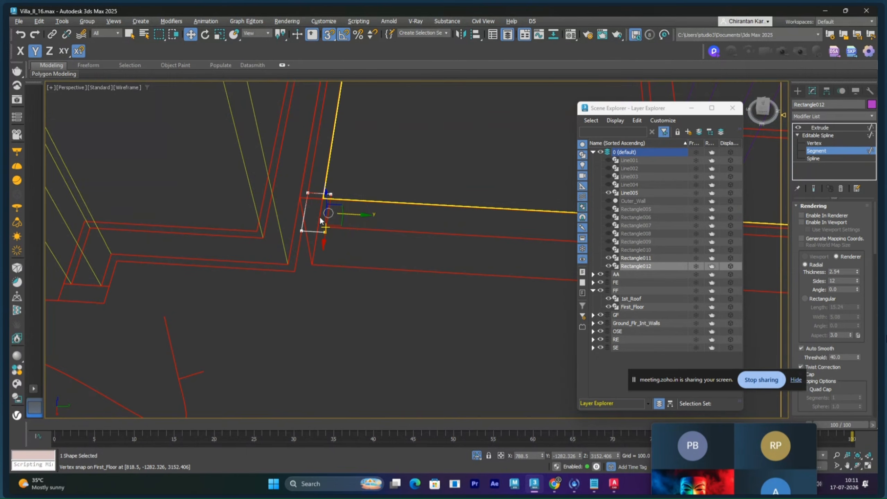
click(820, 127)
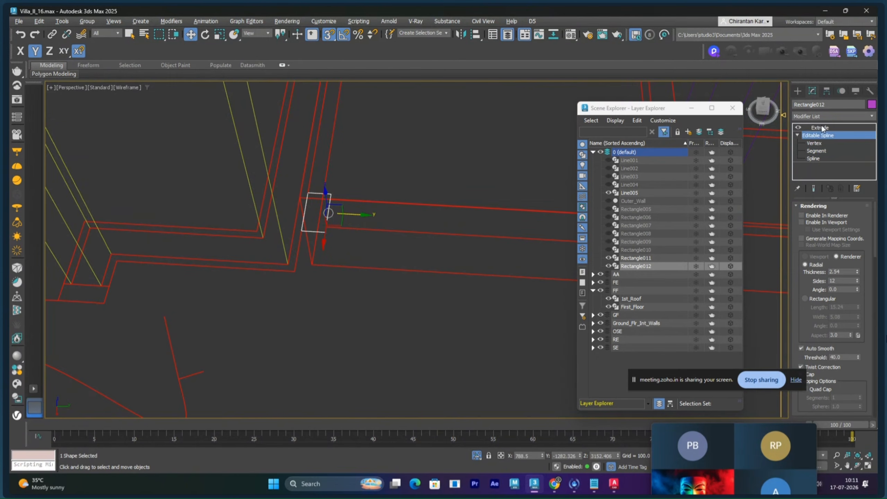
- Examine the two railing posts in the shaded perspective view and against the railing outline in the top wireframe view
click(440, 190)
scroll(437, 210, down, 6)
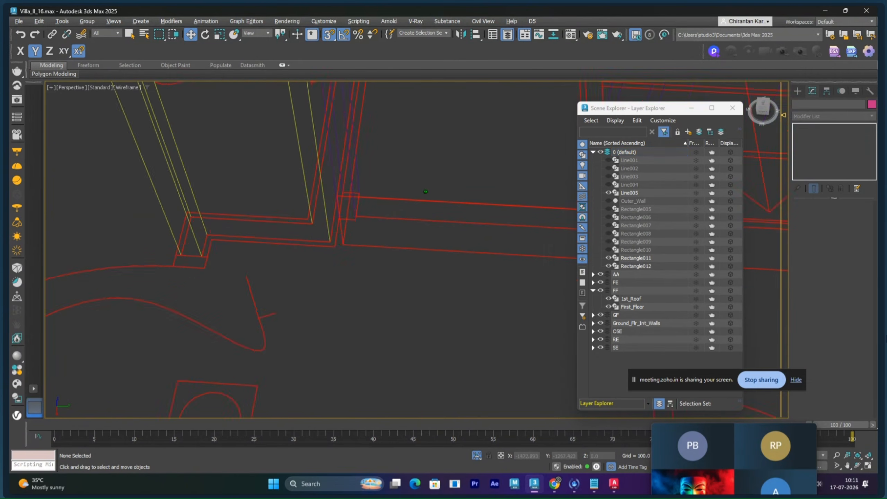
middle_drag(435, 220, 405, 266)
key(F3)
scroll(405, 262, up, 5)
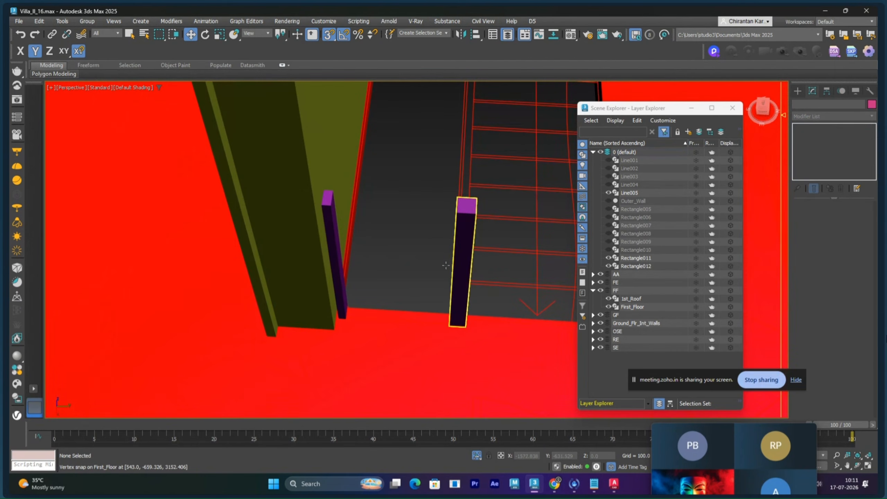
alt+middle_drag(516, 259, 485, 251)
key(t)
key(F3)
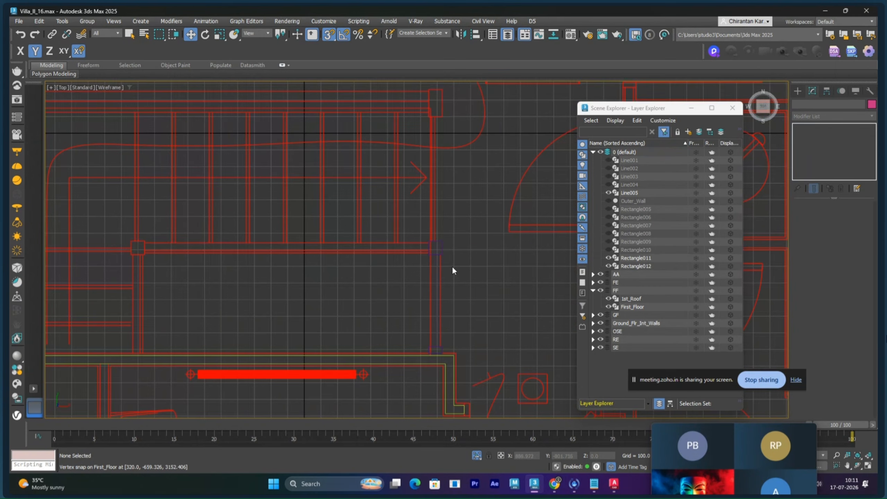
scroll(412, 262, down, 3)
scroll(397, 255, up, 8)
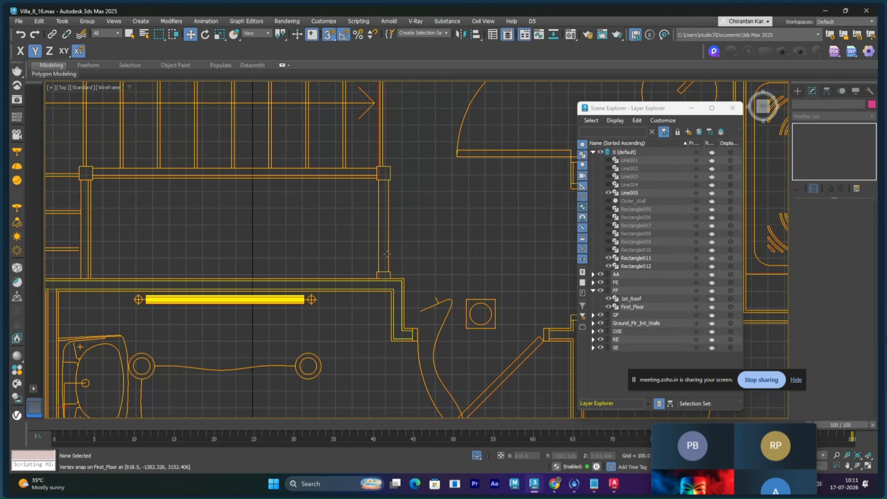
scroll(421, 174, up, 4)
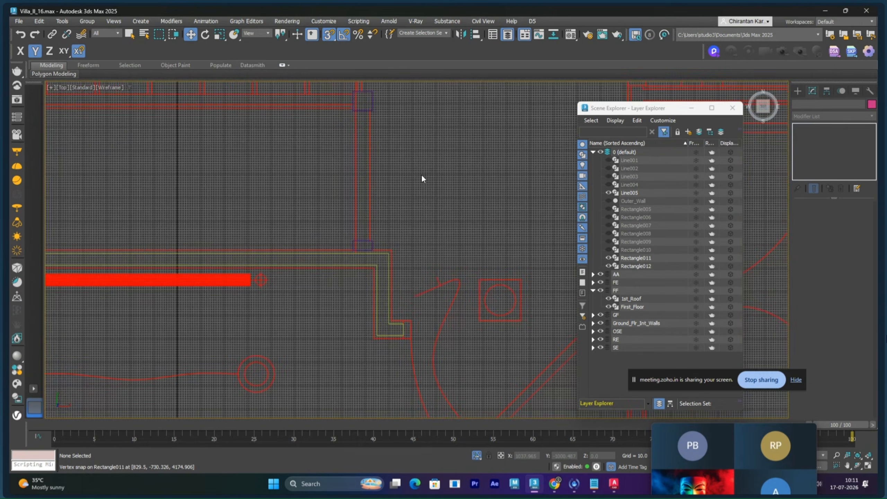
- Clone the square railing post along Y and snap the copy's upper edge to the original post's lower edge
click(798, 90)
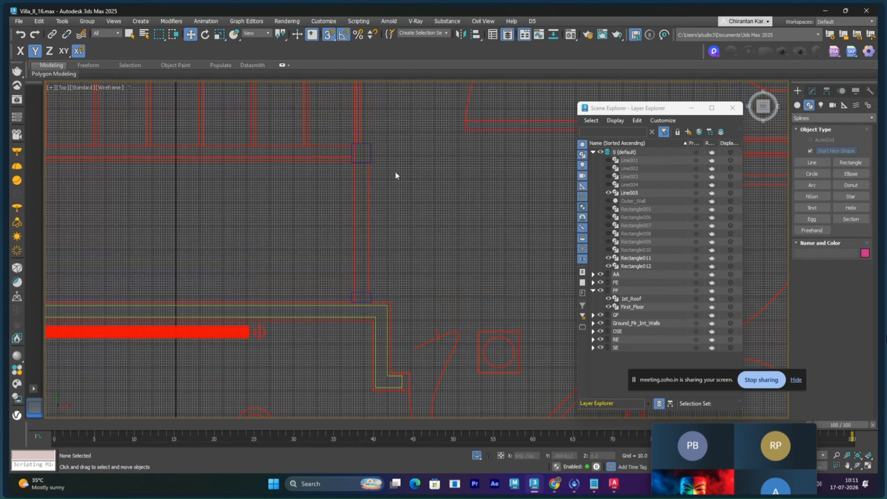
click(363, 144)
shift+drag(364, 140, 363, 175)
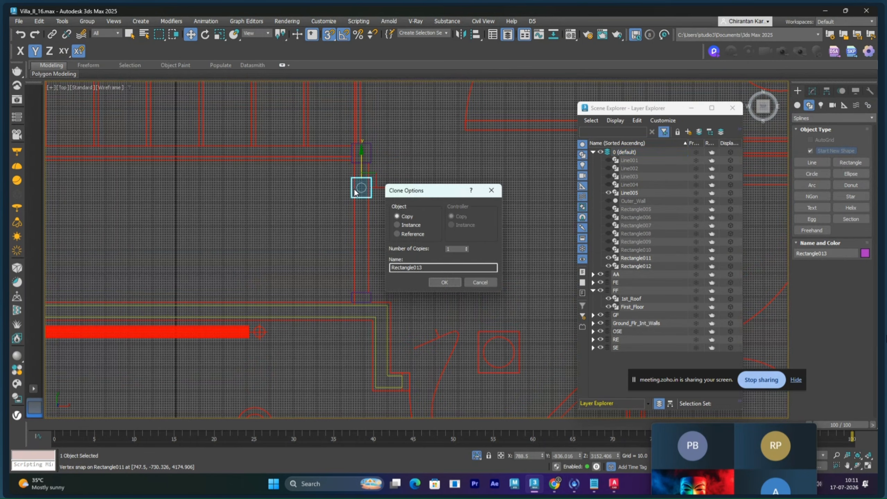
click(443, 282)
scroll(370, 238, up, 5)
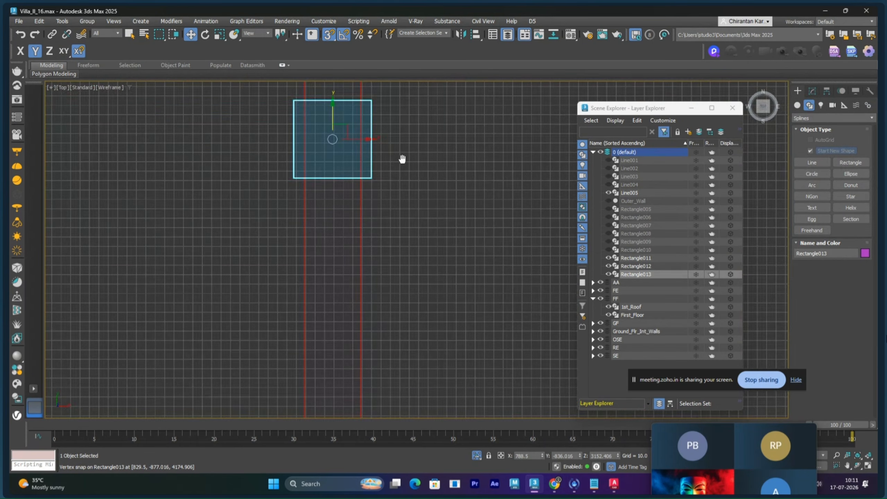
middle_drag(402, 158, 419, 239)
drag(394, 199, 394, 140)
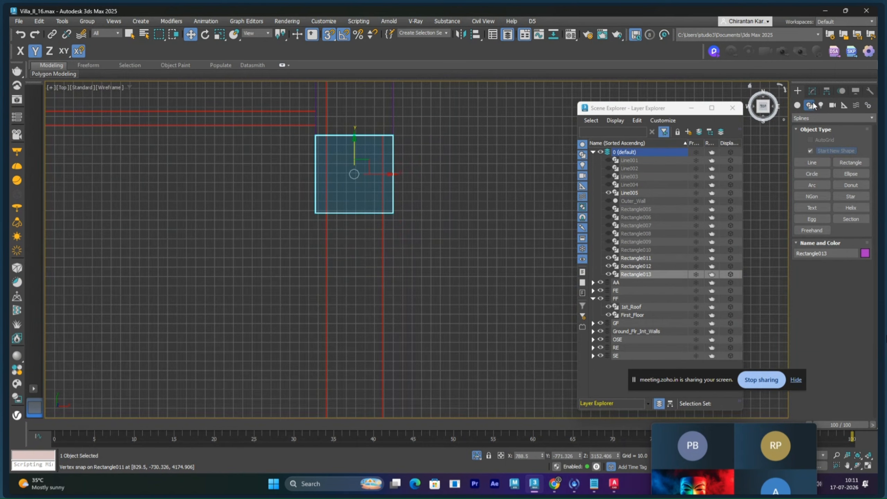
- Move both side segments of the cloned post along X onto the edges of the narrow railing outline
click(813, 90)
click(817, 151)
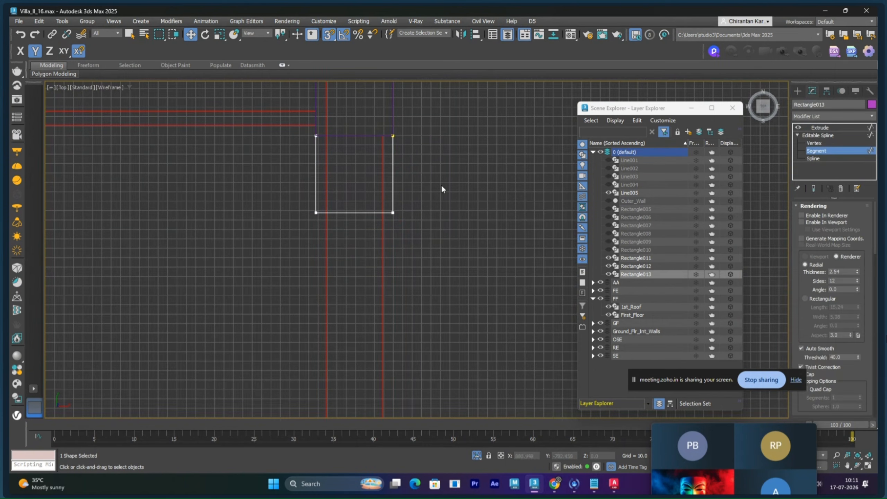
click(393, 186)
middle_drag(373, 184, 392, 230)
drag(446, 221, 436, 221)
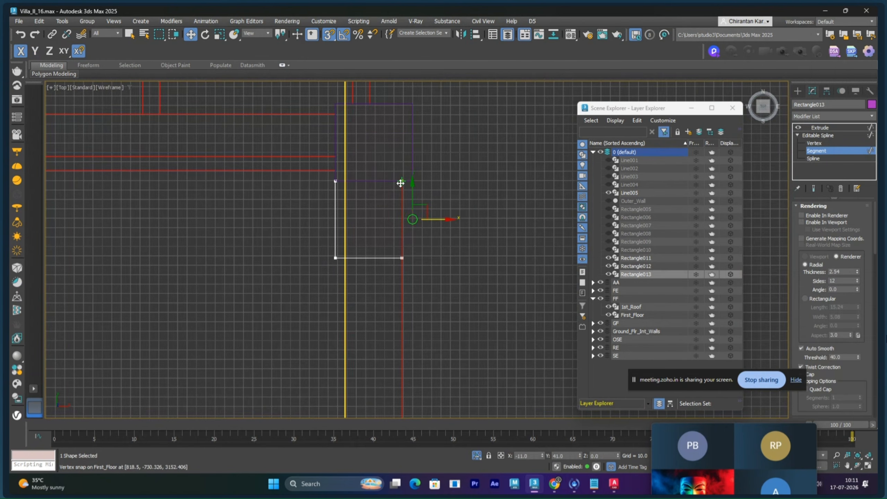
click(336, 230)
drag(358, 222, 347, 182)
scroll(484, 275, down, 2)
middle_drag(484, 275, 474, 168)
scroll(436, 174, down, 2)
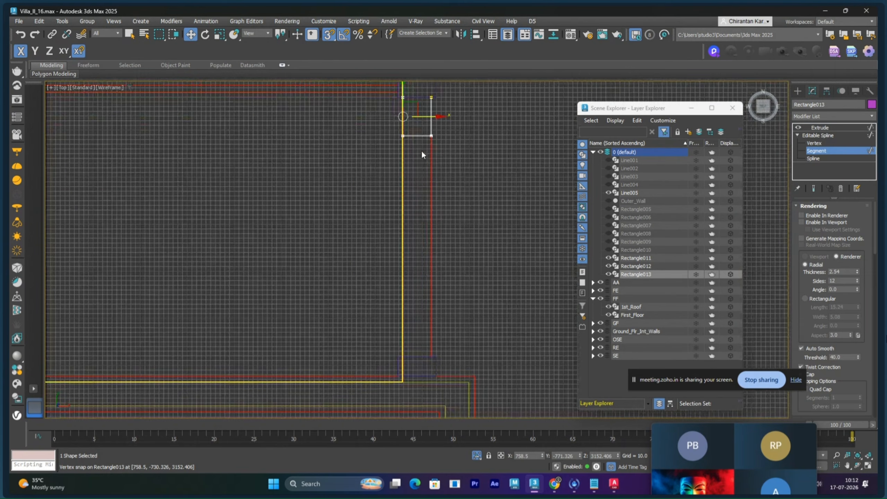
- Move the clone's lower segment along Y to the second post's edge, and return to its Extrude modifier
middle_drag(413, 131, 414, 121)
click(420, 125)
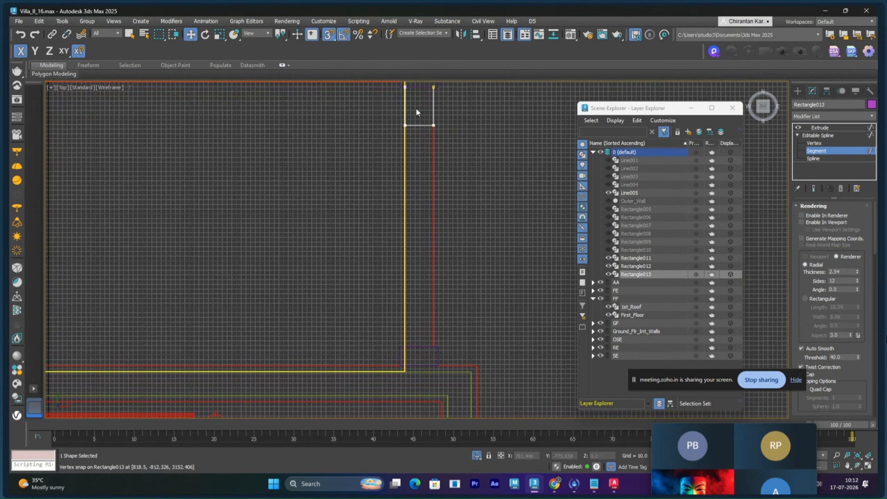
key(F6)
drag(420, 125, 419, 346)
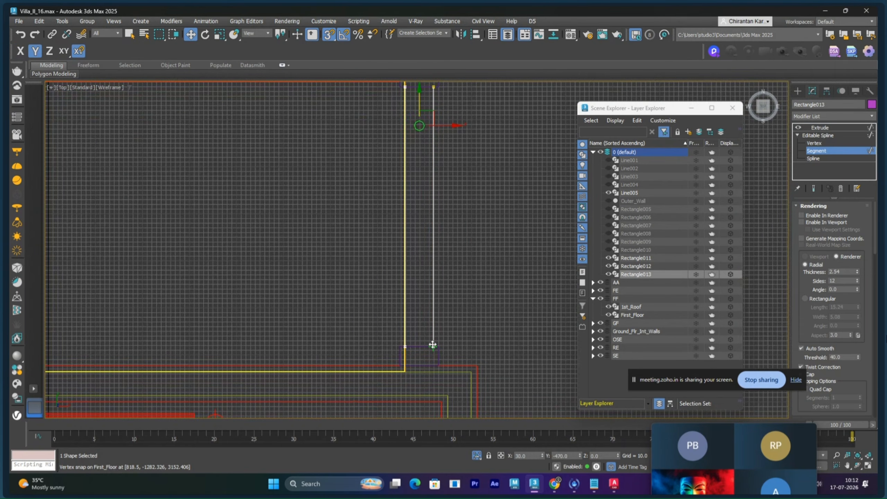
click(817, 135)
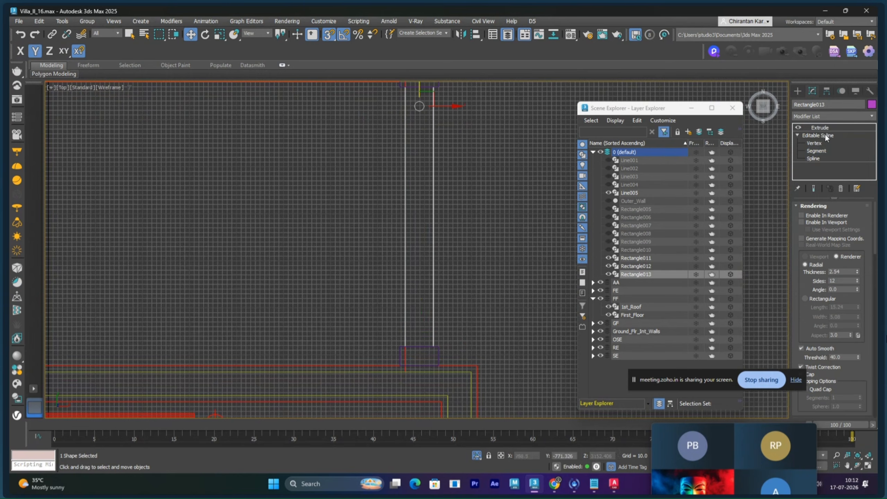
click(819, 128)
- Examine the extruded panel between the two railing posts in the shaded perspective and top wireframe views
key(p)
key(F3)
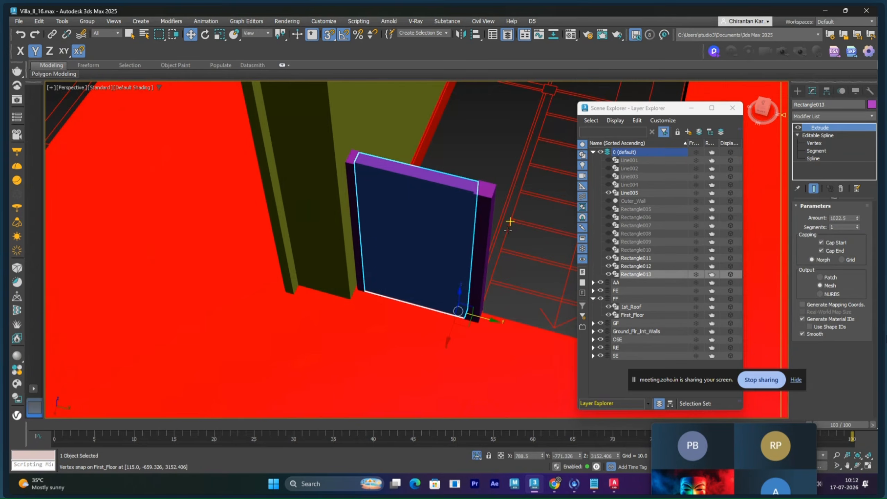
mouse_move(516, 218)
alt+middle_down()
mouse_move(403, 227)
mouse_move(442, 246)
mouse_move(443, 263)
alt+middle_up()
key(t)
key(F3)
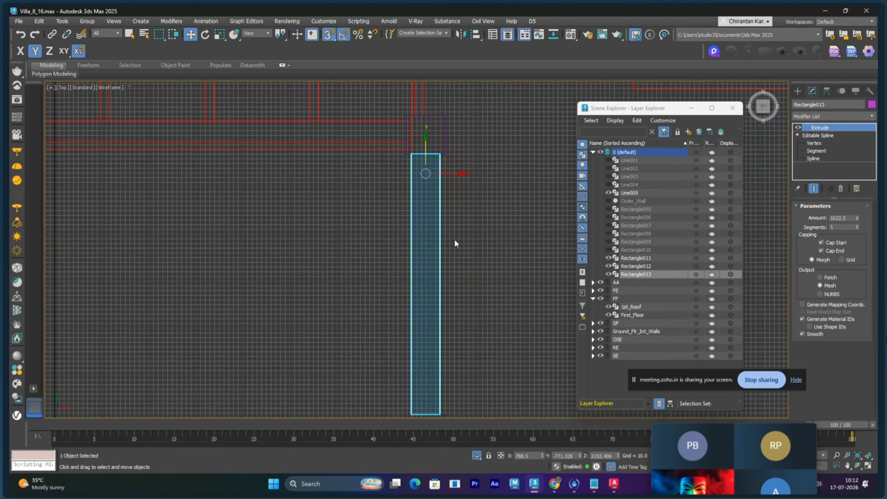
key(p)
key(F3)
mouse_move(454, 243)
alt+middle_down()
mouse_move(404, 266)
mouse_move(469, 257)
mouse_move(415, 241)
mouse_move(429, 244)
alt+middle_up()
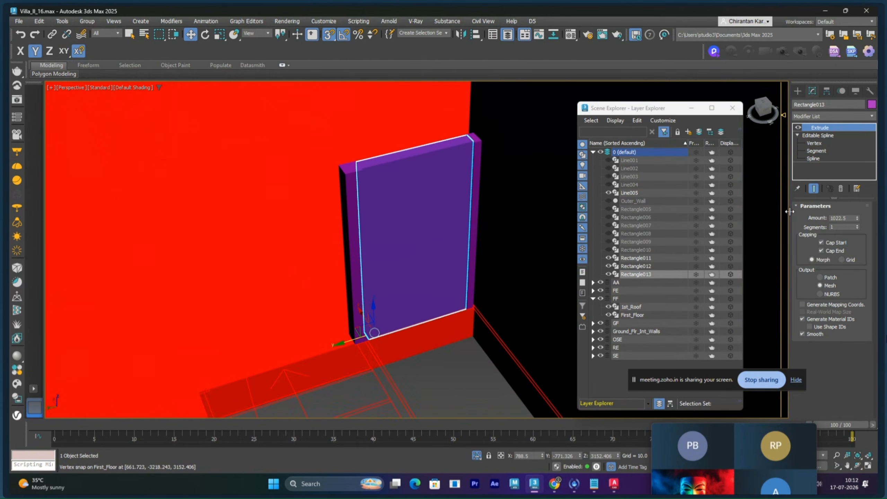
- Reset the panel's Extrude amount and set it to 20.5, comparing it with the bottom rail in the left view
right_click(858, 218)
drag(859, 217, 857, 173)
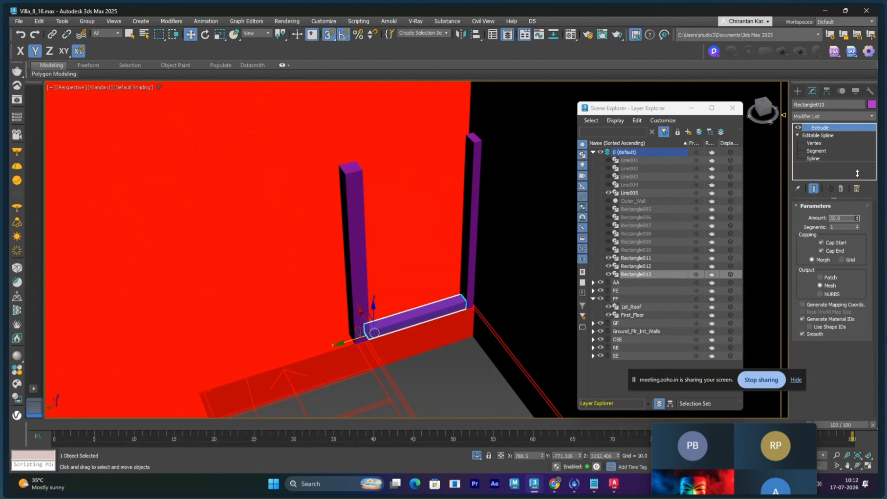
right_click(538, 275)
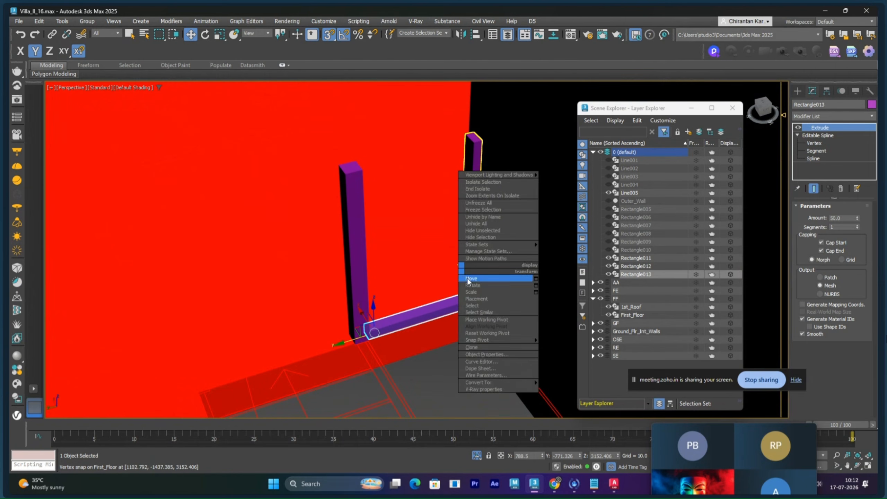
click(470, 279)
alt+middle_drag(471, 283, 606, 274)
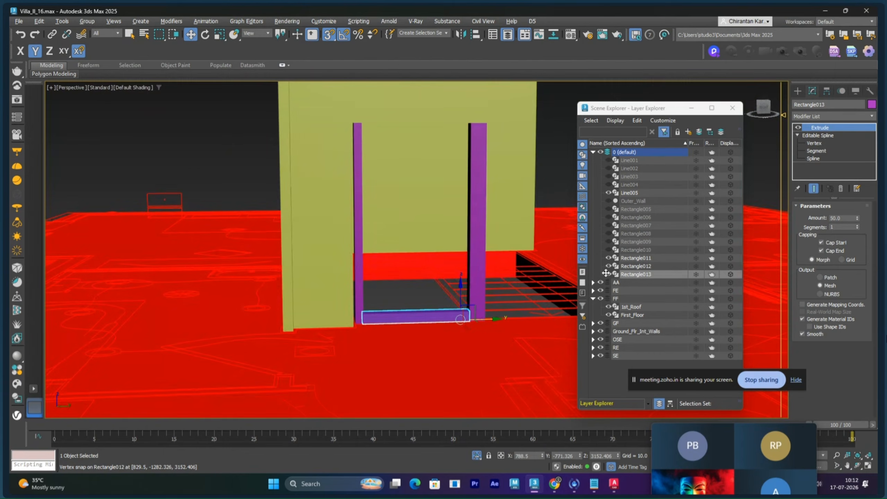
key(l)
scroll(488, 271, up, 3)
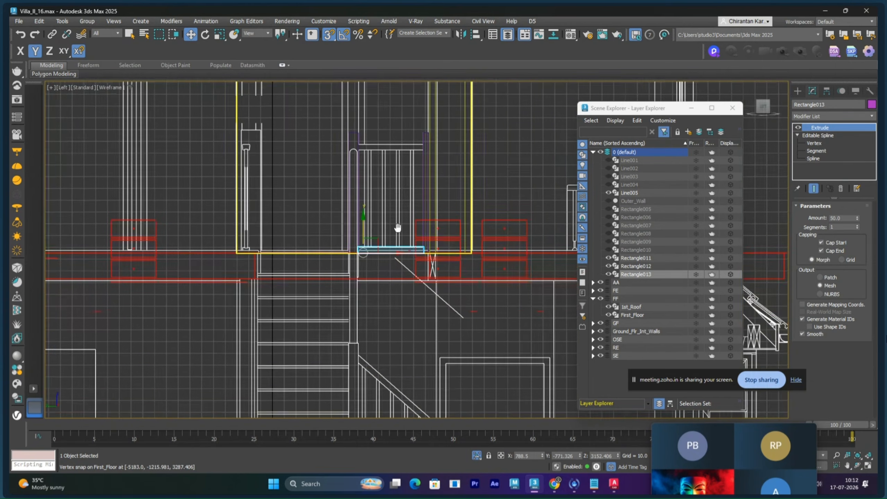
scroll(387, 255, up, 2)
scroll(386, 256, up, 2)
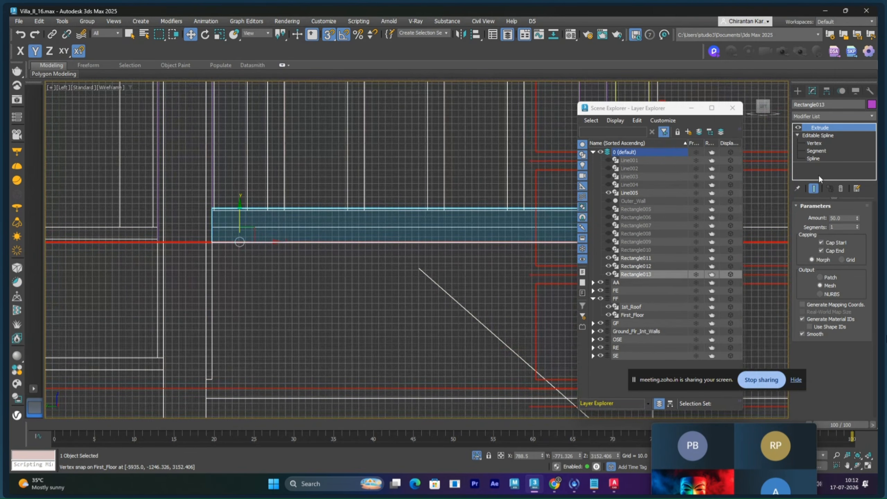
drag(856, 218, 860, 198)
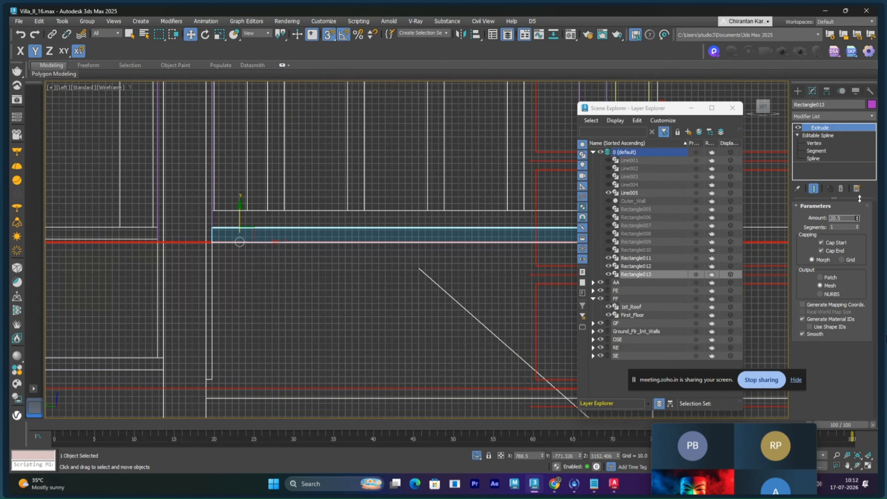
- Move the bottom rail up along Y in the left view and snap its base to Section_AA's line above the slab
scroll(421, 248, down, 2)
scroll(402, 253, up, 5)
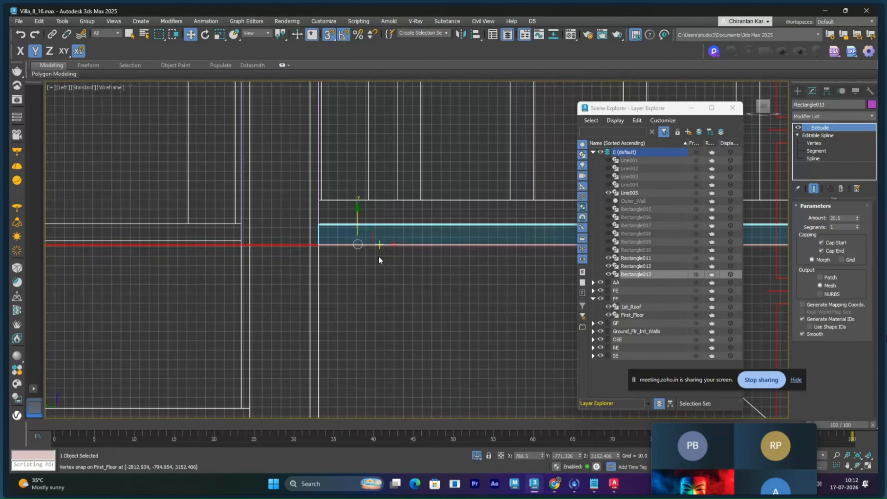
middle_drag(380, 260, 386, 285)
drag(363, 246, 330, 241)
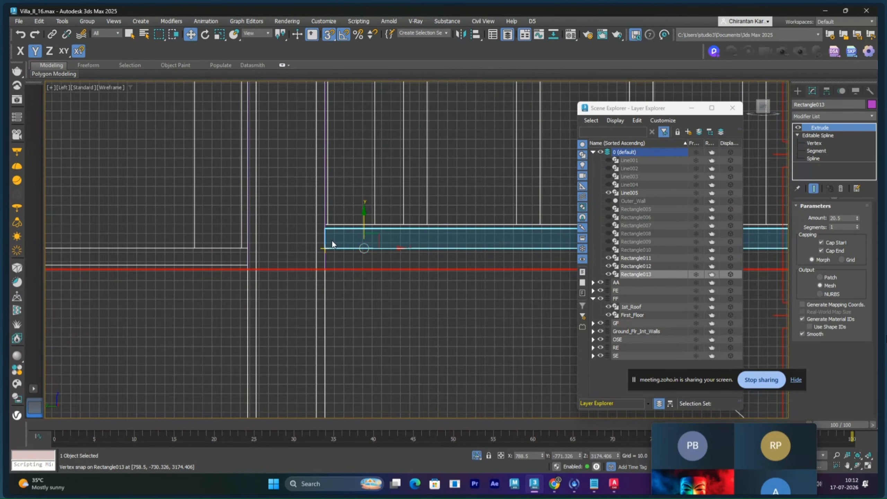
middle_drag(429, 226, 404, 276)
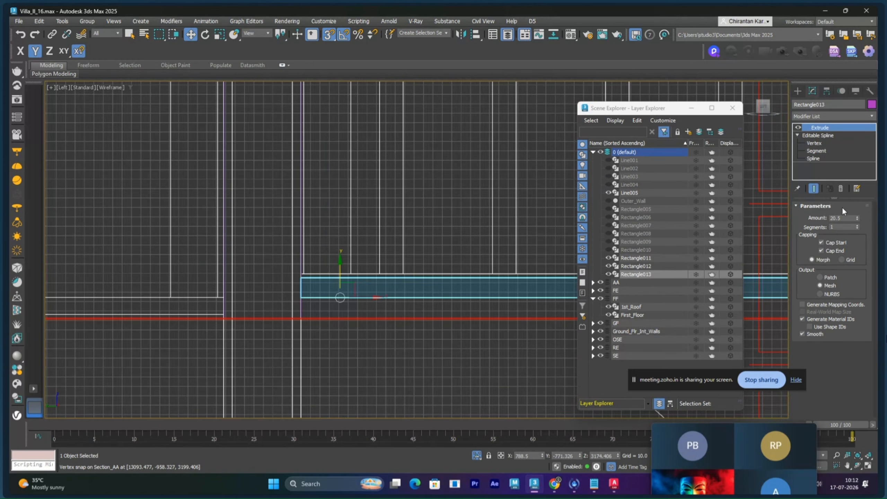
- Set the bottom rail's Extrude amount to 25 so its top meets the baluster bases in Section_AA
click(857, 216)
click(858, 215)
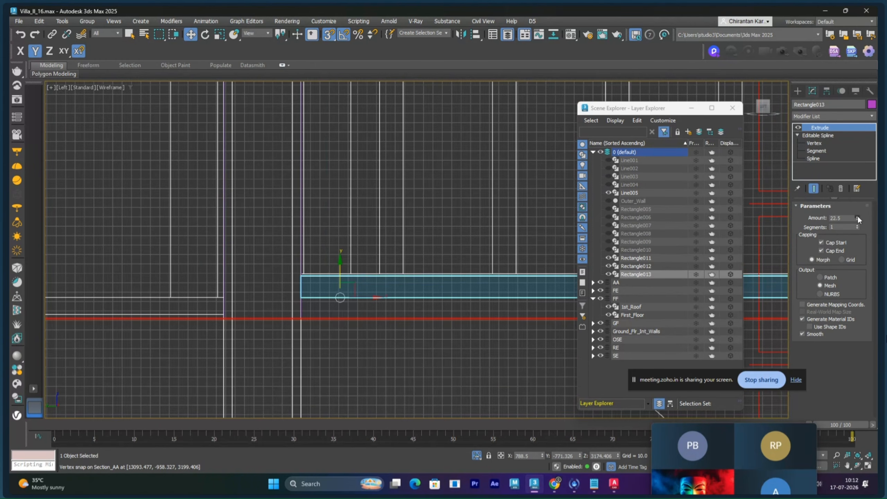
click(858, 216)
click(857, 215)
click(857, 216)
click(858, 216)
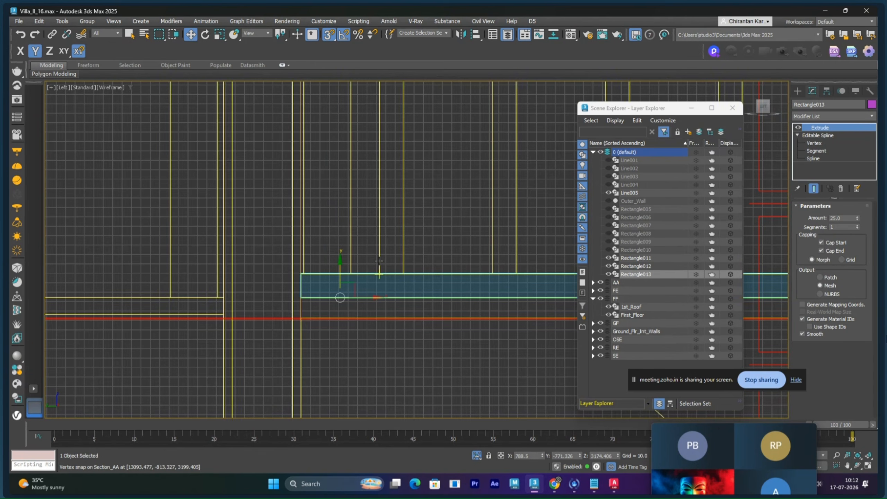
- Rotate a copy of the bottom rail by 90 degrees in the left view to form an upright baluster
scroll(369, 307, down, 5)
middle_drag(372, 292, 375, 299)
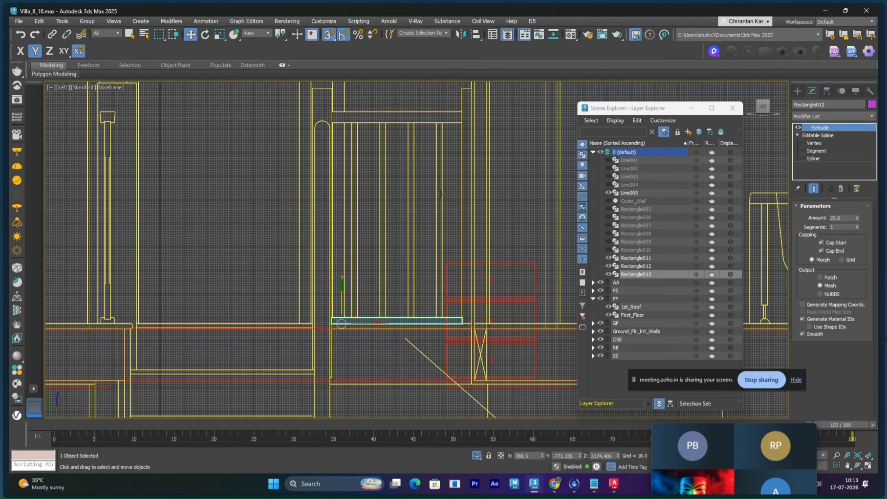
right_click(388, 332)
click(398, 342)
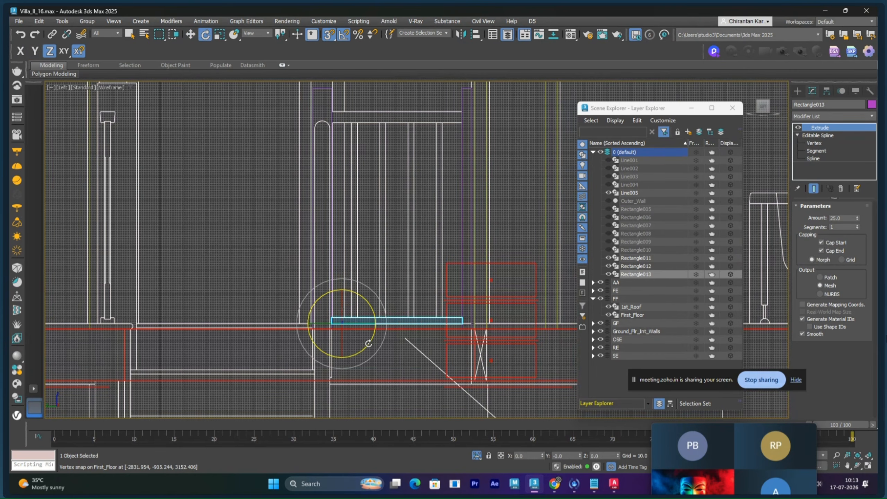
key(s)
shift+drag(368, 343, 359, 327)
- Move the upright baluster in the left view and snap its lower corner to the base of Section_AA's first baluster outline
right_click(350, 328)
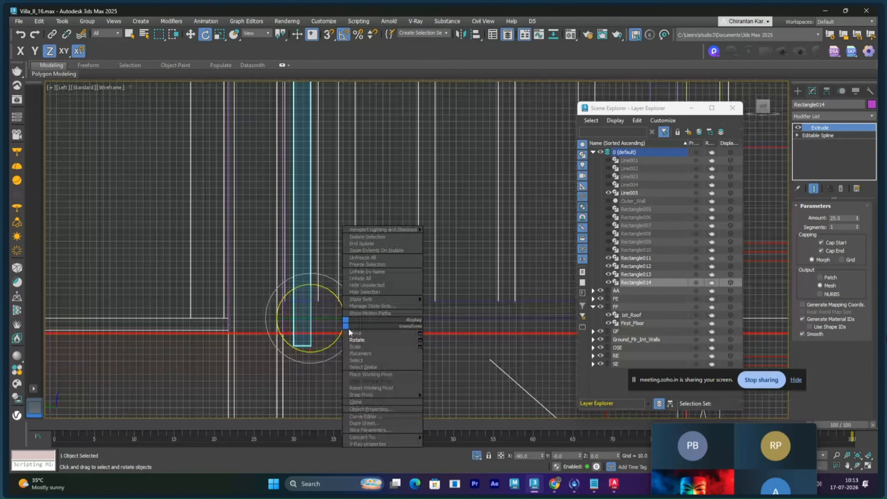
click(357, 336)
scroll(332, 361, up, 3)
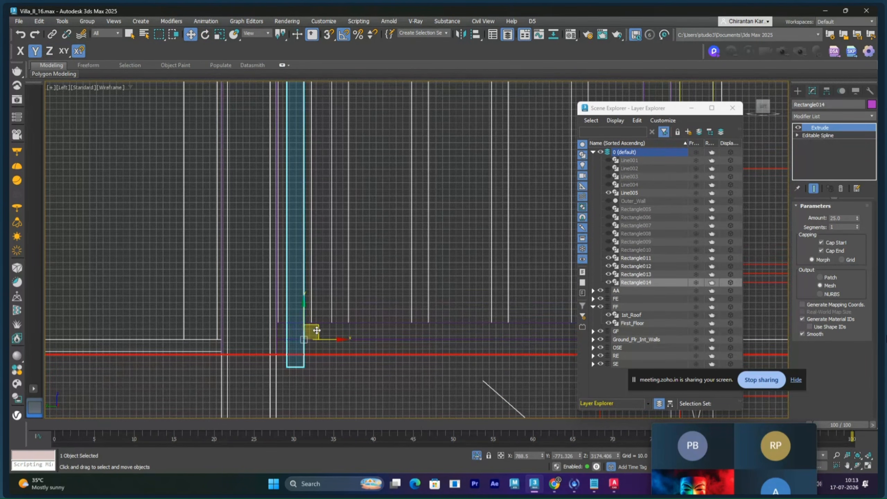
drag(316, 330, 380, 293)
scroll(378, 297, up, 2)
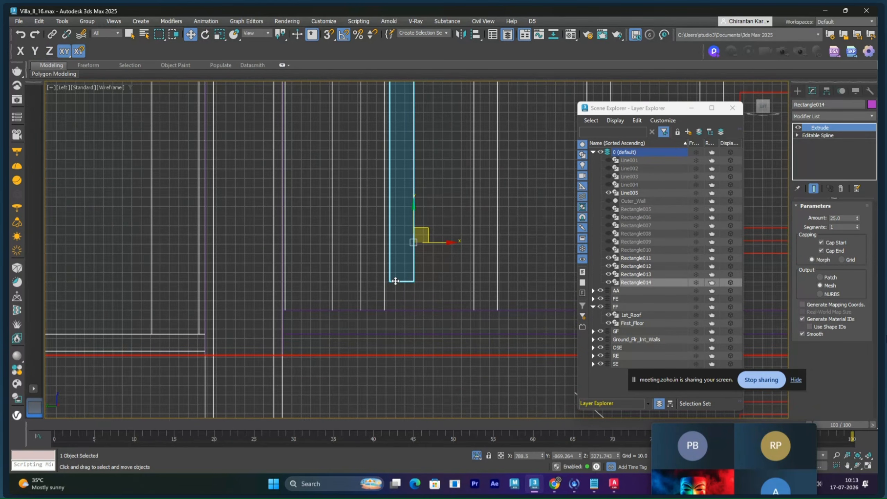
key(s)
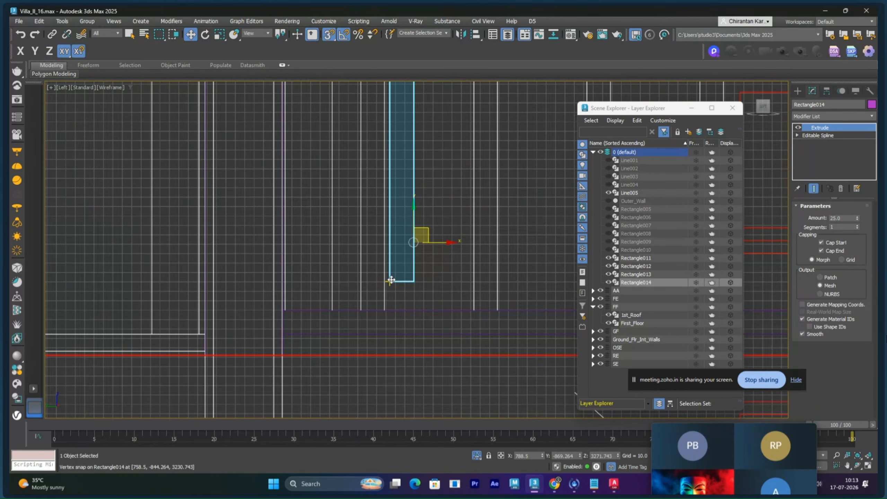
drag(389, 283, 360, 310)
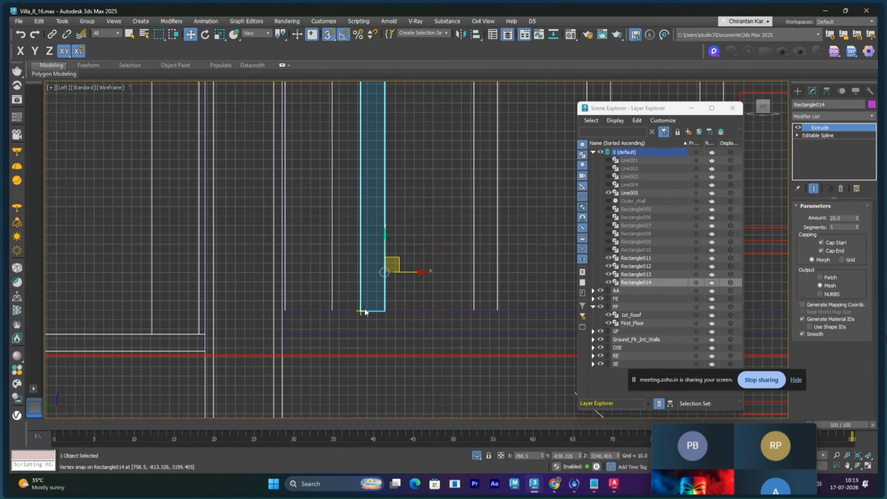
- Raise the baluster's top spline vertices along Y and snap them to the underside of Section_AA's top rail
scroll(406, 189, down, 2)
middle_drag(406, 184, 402, 291)
middle_drag(402, 202, 396, 281)
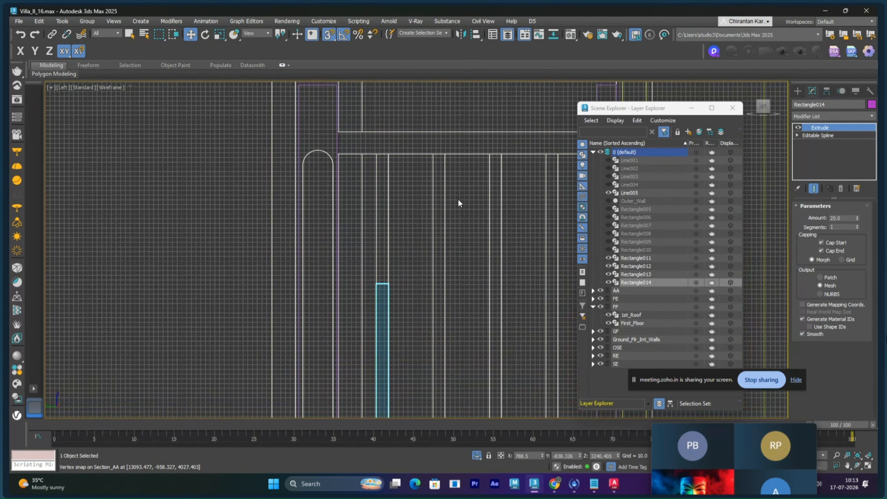
scroll(457, 208, down, 2)
middle_drag(458, 208, 461, 180)
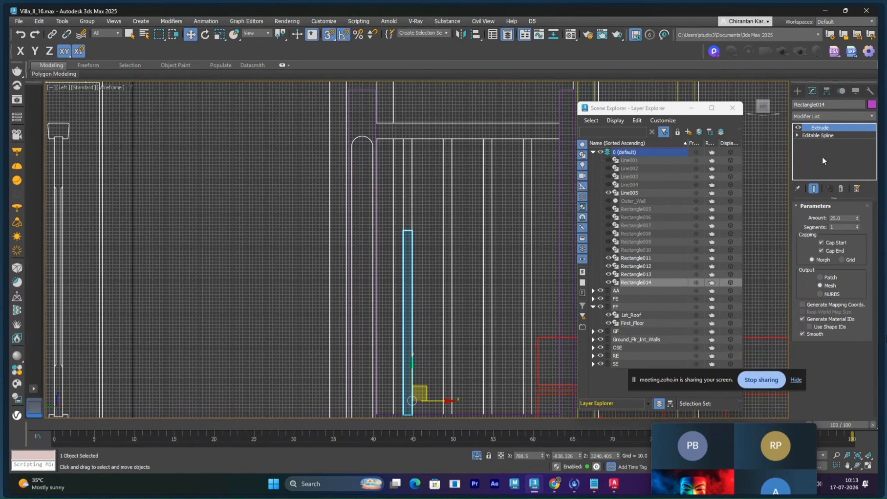
click(798, 135)
click(814, 142)
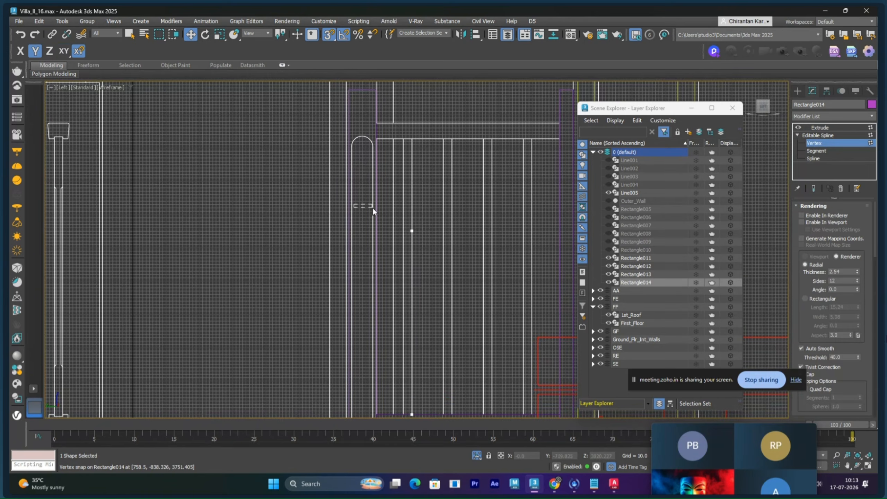
click(412, 230)
middle_drag(451, 241, 448, 298)
drag(420, 258, 429, 227)
click(430, 229)
scroll(430, 232, down, 3)
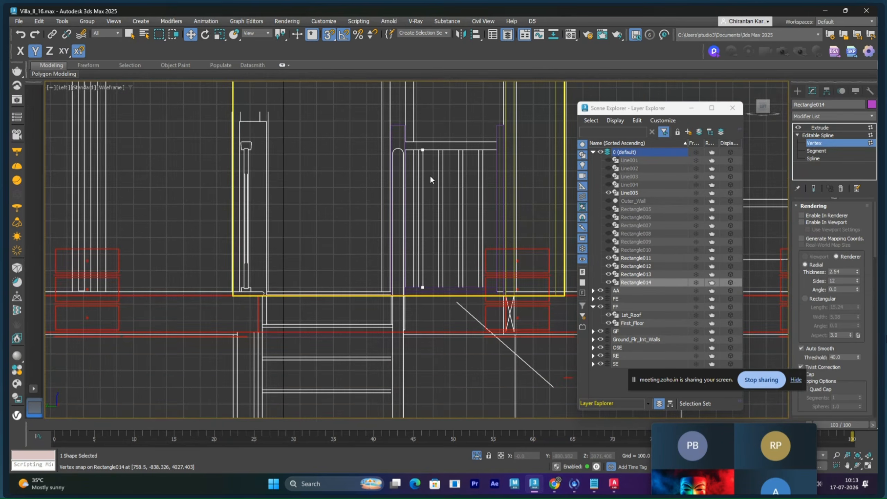
- Convert the baluster's spline vertices to Corner type and return to its Extrude level
right_click(423, 153)
click(461, 160)
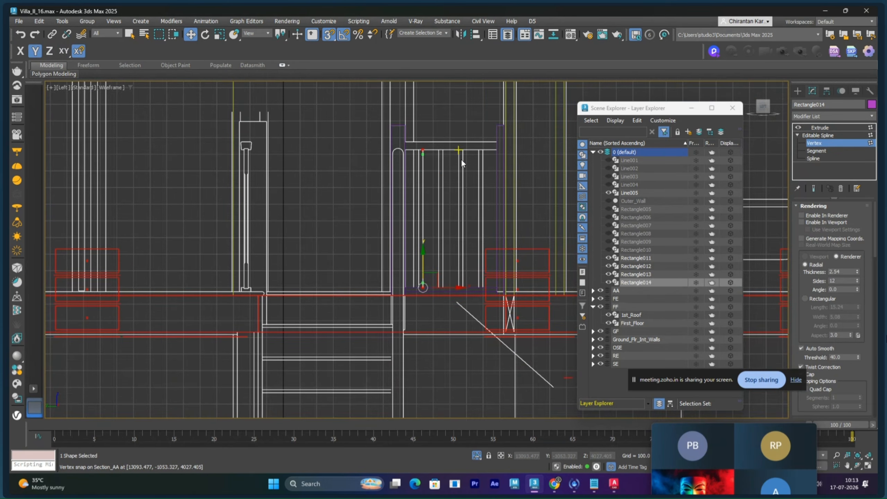
click(423, 151)
right_click(421, 147)
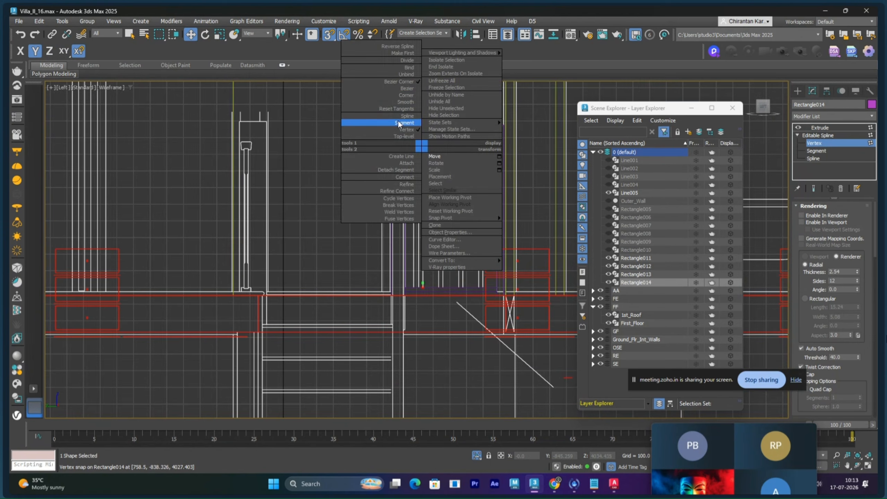
click(401, 95)
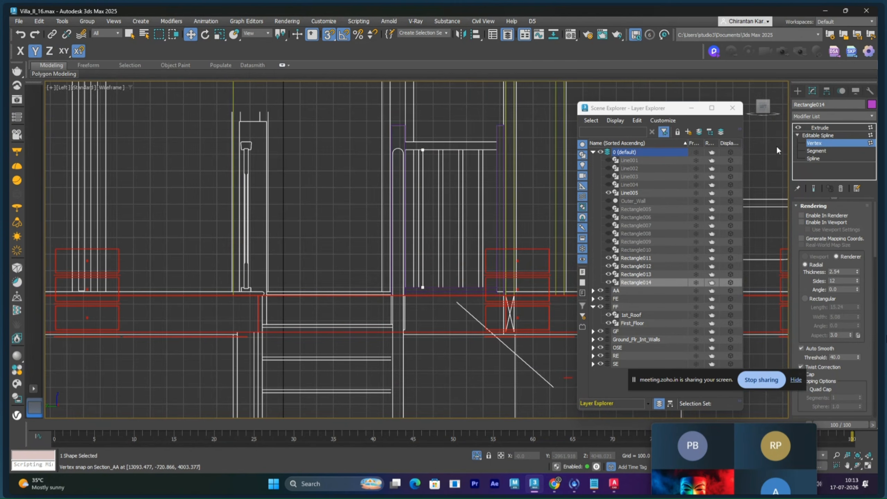
click(815, 127)
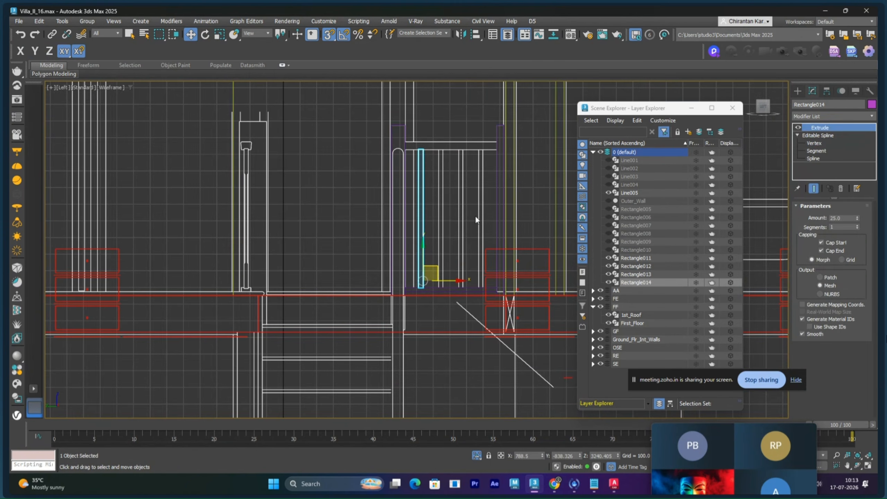
- Copy the bottom rail straight up along Y in the left view to just above Section_AA's top rail outline
scroll(440, 309, up, 5)
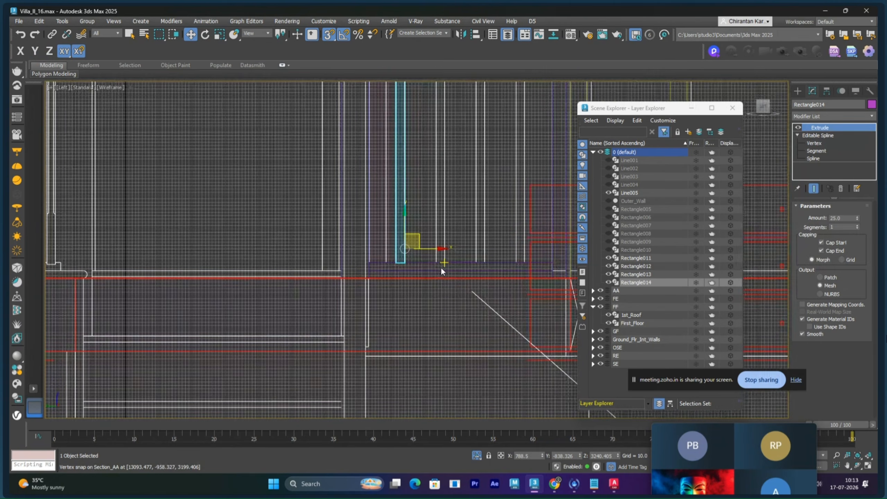
click(441, 269)
scroll(442, 276, down, 5)
middle_drag(439, 312, 427, 357)
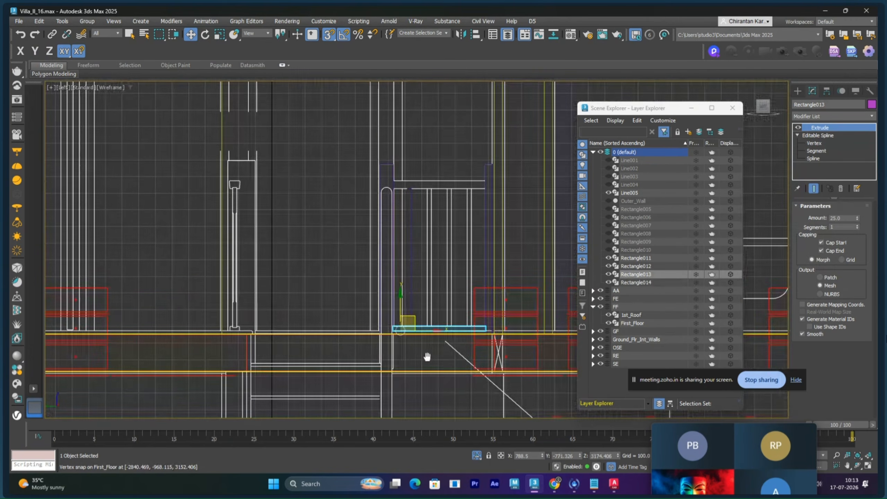
key(s)
shift+drag(402, 307, 405, 147)
click(421, 280)
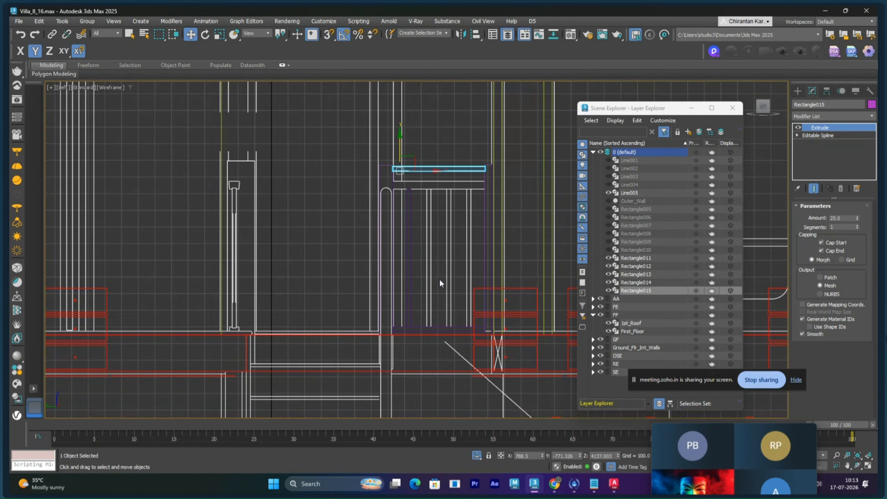
- Move the copied rail down along Y and snap its upper edge to the top line of Section_AA's top rail
scroll(407, 181, up, 5)
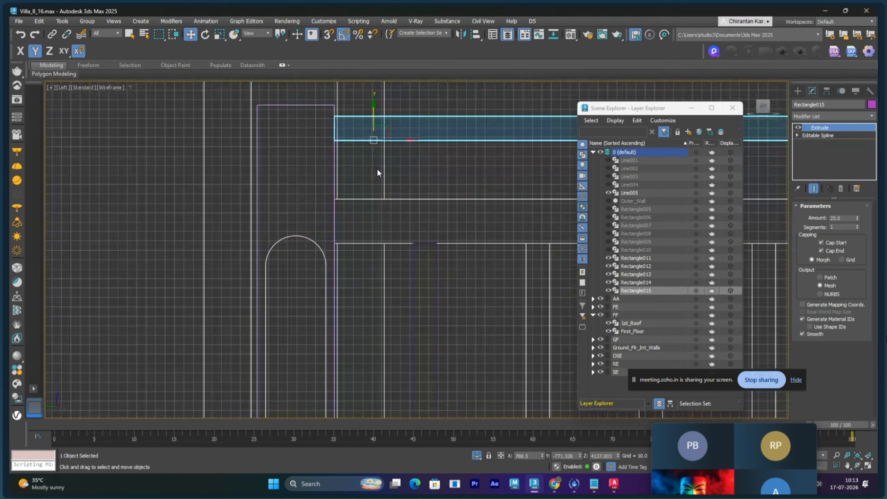
middle_drag(378, 170, 380, 162)
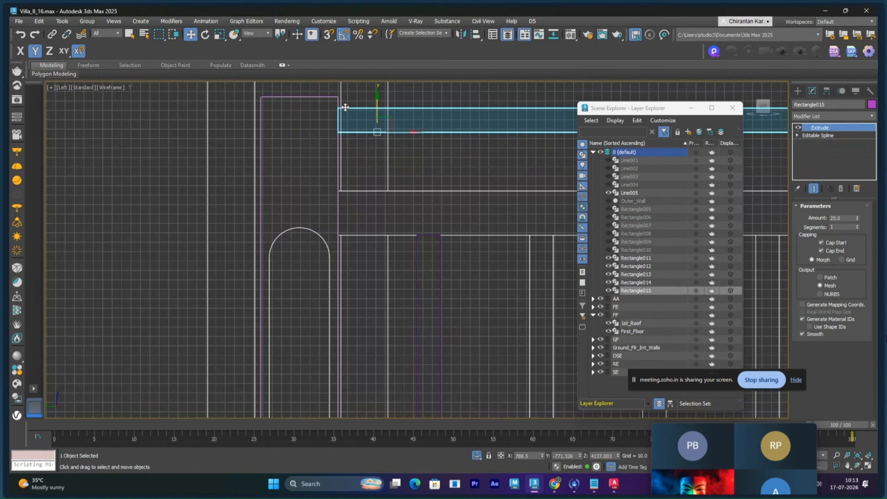
key(s)
drag(345, 107, 336, 193)
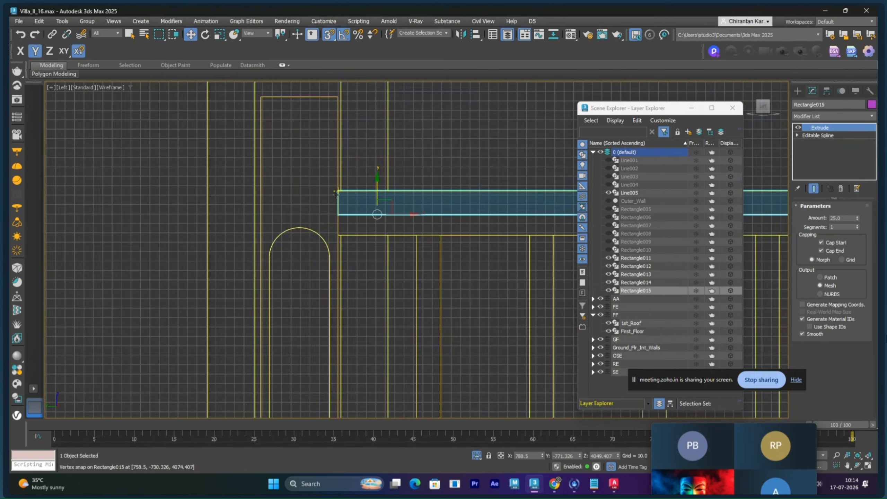
- Move the top rail's spline vertices down along Y to the underside line of Section_AA's rail and return to its Extrude level
click(798, 135)
click(817, 144)
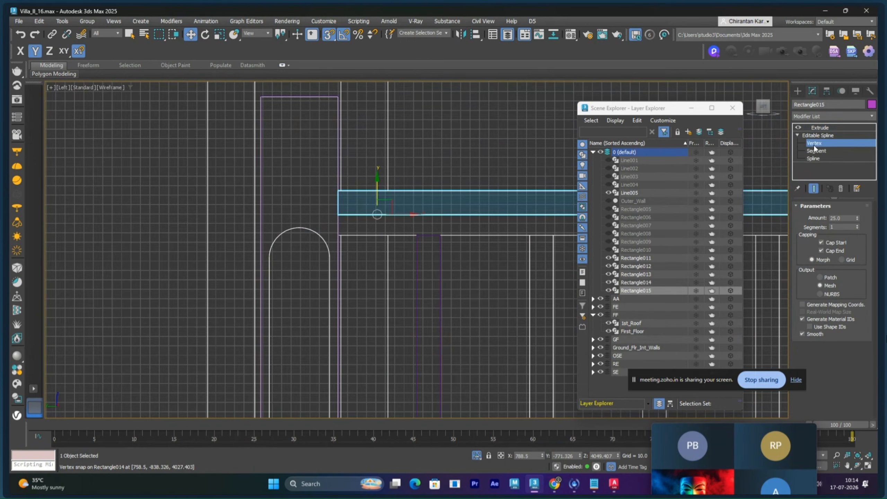
scroll(464, 211, down, 2)
scroll(464, 212, down, 2)
middle_drag(463, 212, 328, 182)
drag(518, 208, 255, 179)
scroll(284, 193, up, 4)
scroll(292, 182, up, 2)
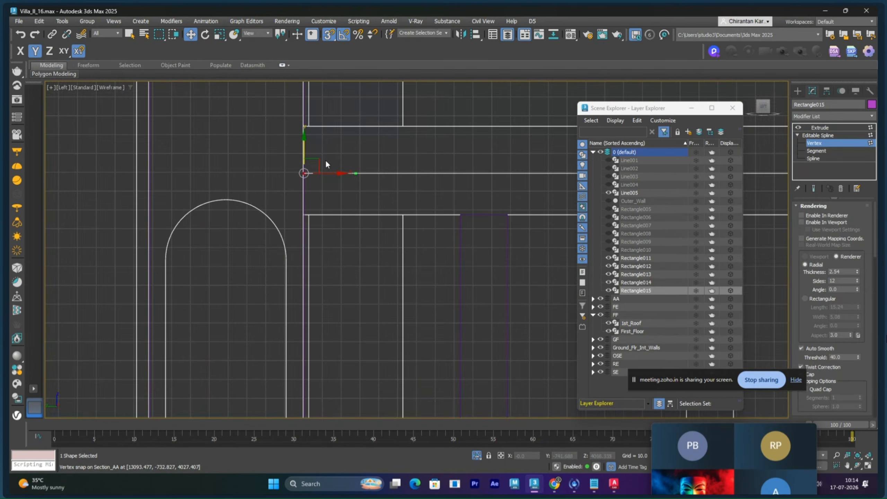
drag(306, 153, 307, 213)
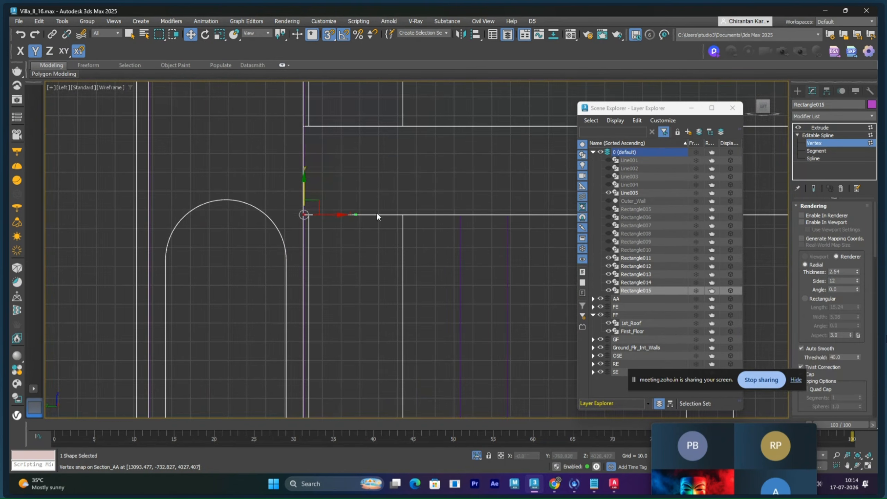
scroll(377, 212, down, 4)
scroll(407, 219, down, 3)
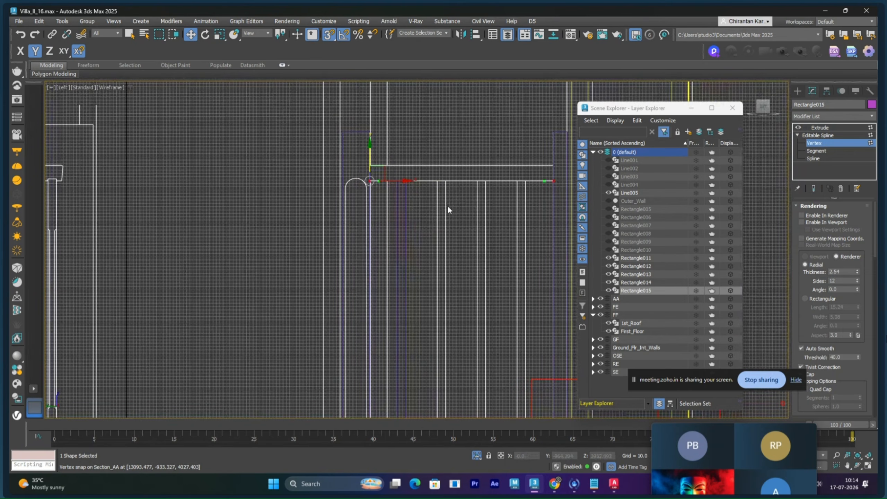
click(823, 127)
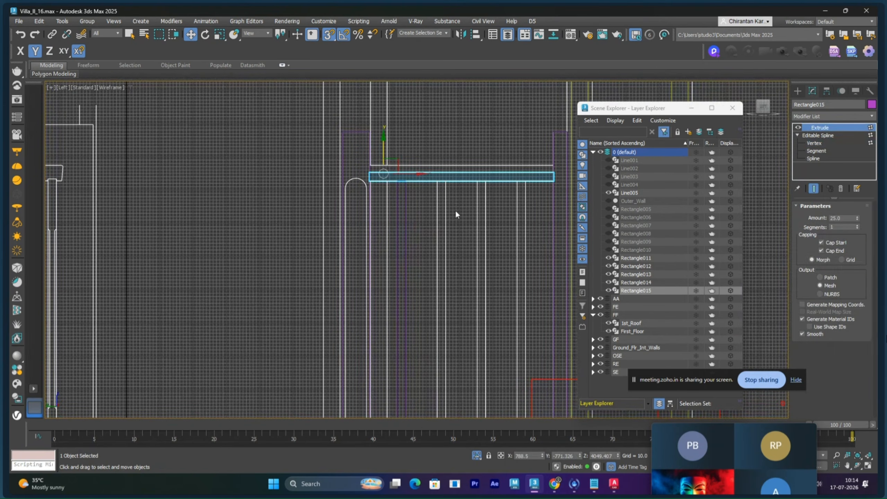
- Copy the first baluster along X in the left view and snap the copy to Section_AA's second baluster outline
key(p)
mouse_move(435, 238)
alt+middle_down()
mouse_move(451, 280)
mouse_move(407, 282)
alt+middle_up()
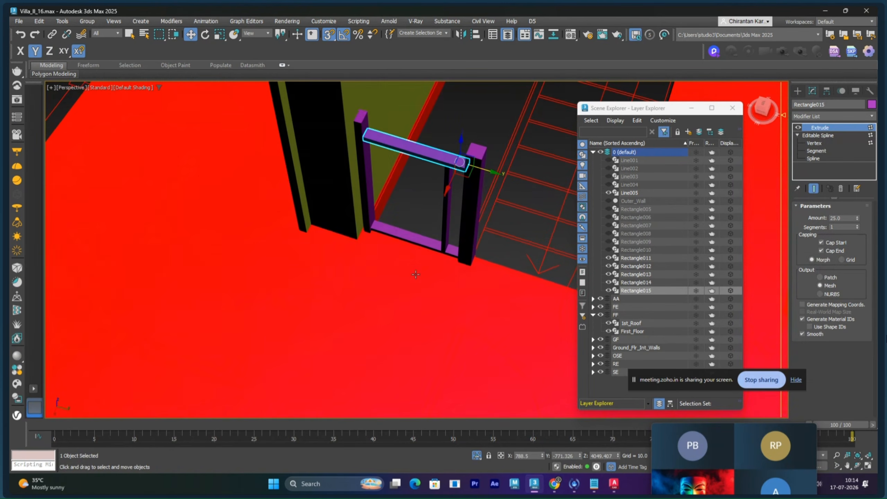
click(446, 235)
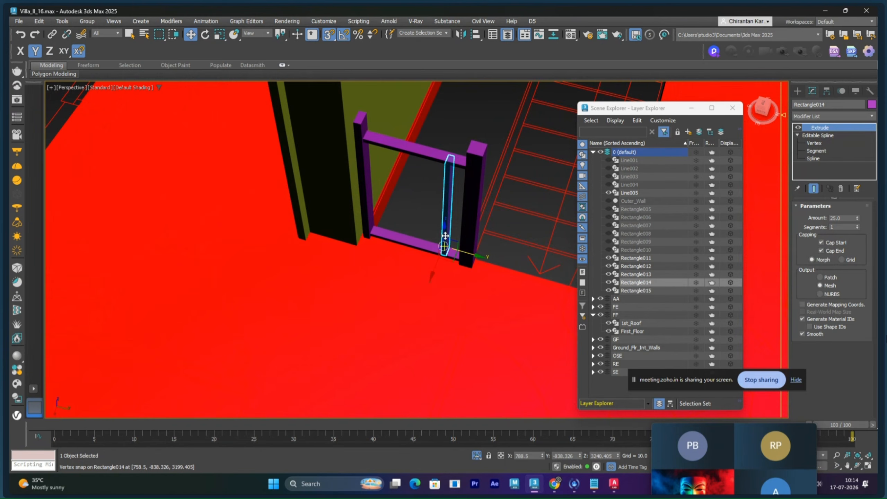
key(l)
mouse_move(443, 234)
middle_down()
mouse_move(418, 200)
mouse_move(392, 186)
mouse_move(397, 280)
middle_up()
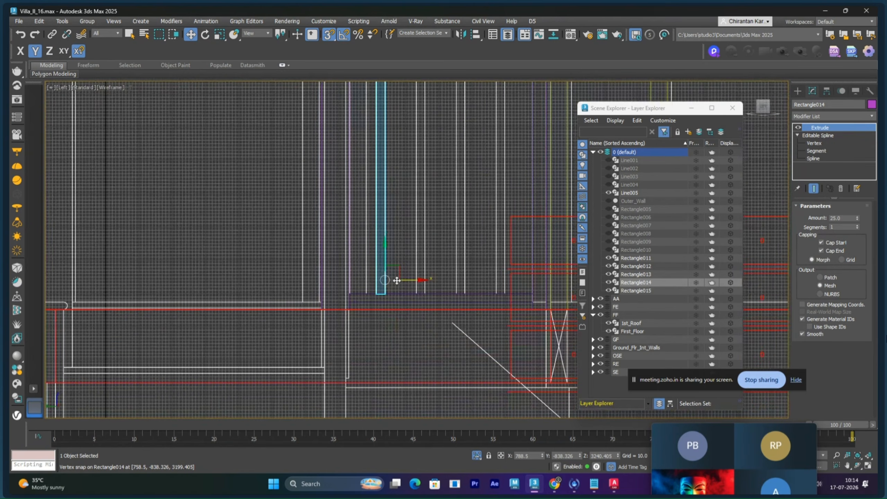
shift+drag(406, 280, 422, 276)
click(442, 282)
scroll(433, 291, up, 5)
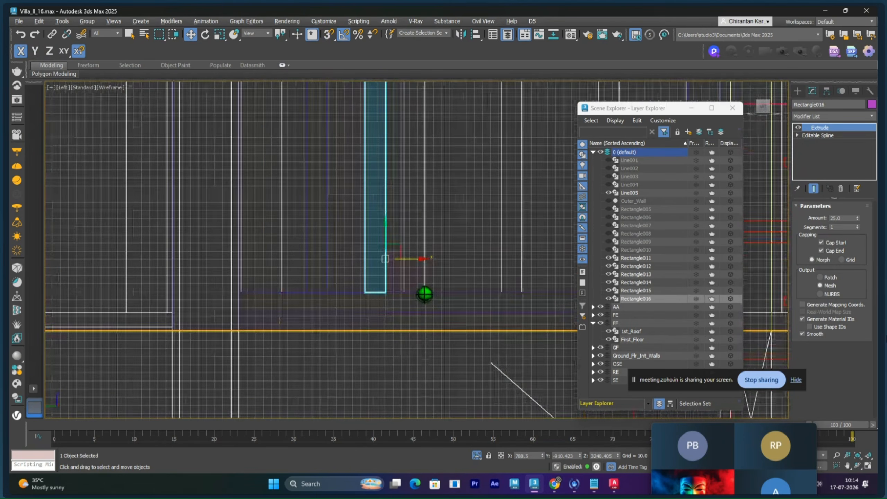
key(s)
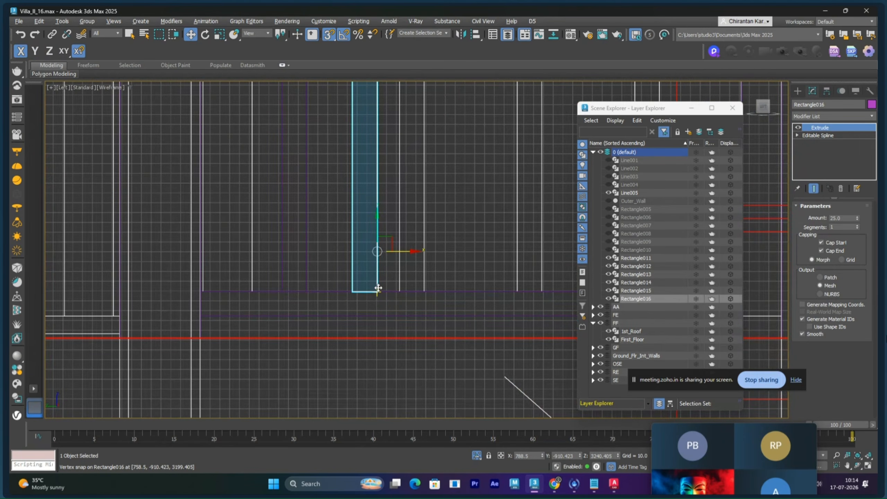
drag(379, 291, 424, 284)
- Copy the second baluster along X and snap the copy to Section_AA's third baluster outline
mouse_move(423, 284)
middle_down()
mouse_move(418, 291)
mouse_move(265, 289)
middle_up()
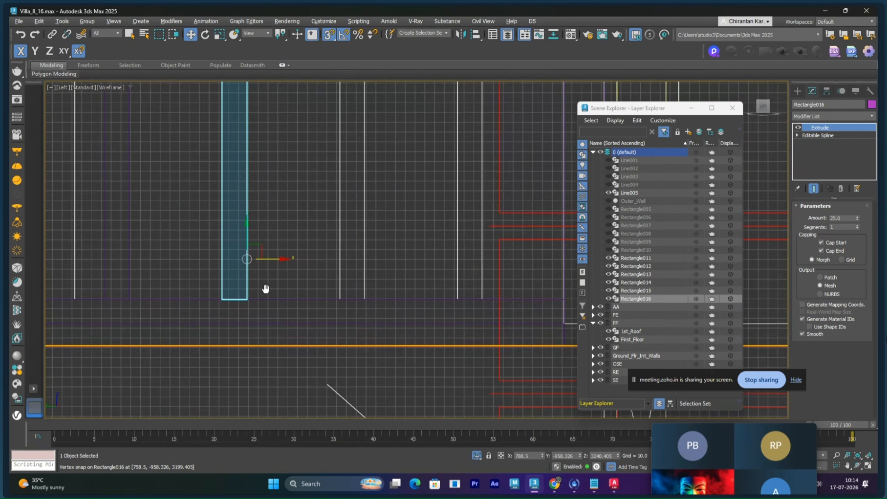
shift+drag(245, 258, 314, 257)
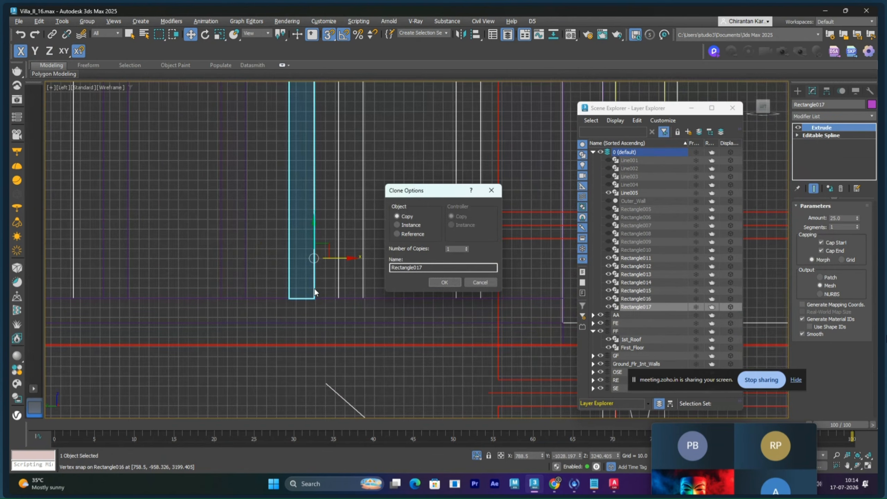
click(437, 283)
drag(316, 294, 362, 290)
- Copy the third baluster along X, snap the copy to Section_AA's fourth baluster outline, and check the railing in perspective
mouse_move(387, 280)
middle_down()
mouse_move(283, 291)
mouse_move(258, 281)
middle_up()
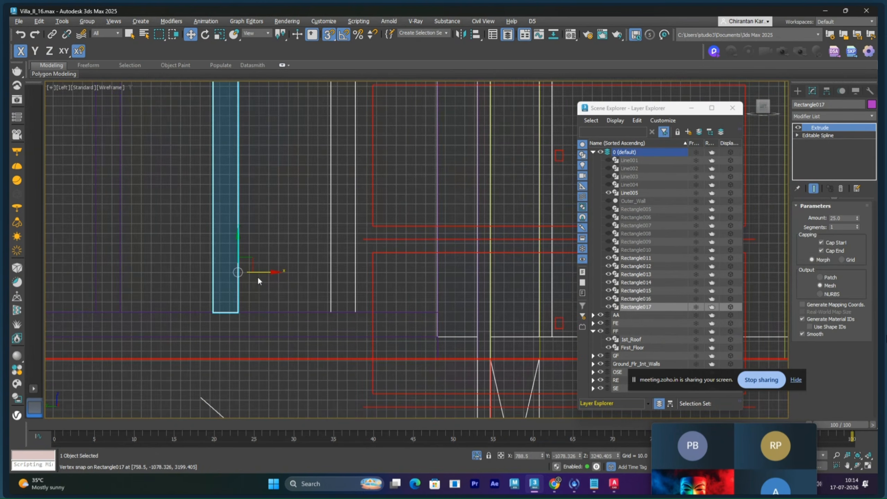
shift+drag(258, 281, 313, 281)
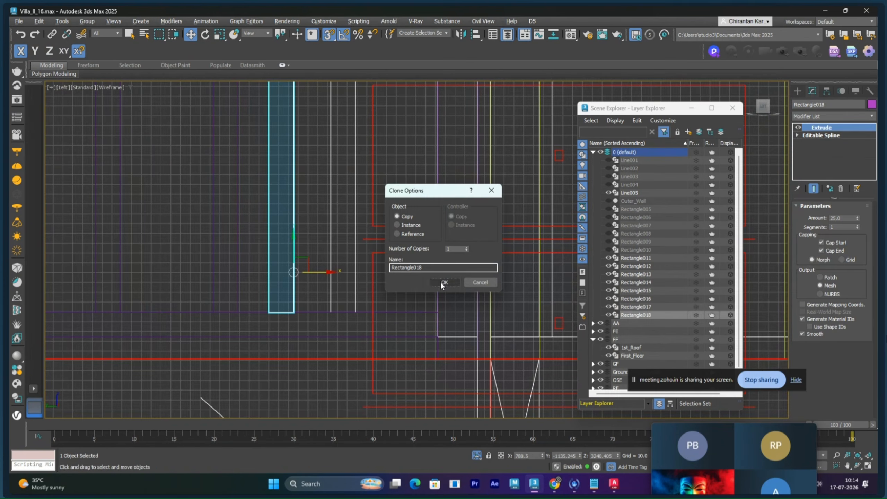
click(440, 282)
drag(294, 307, 356, 305)
click(297, 261)
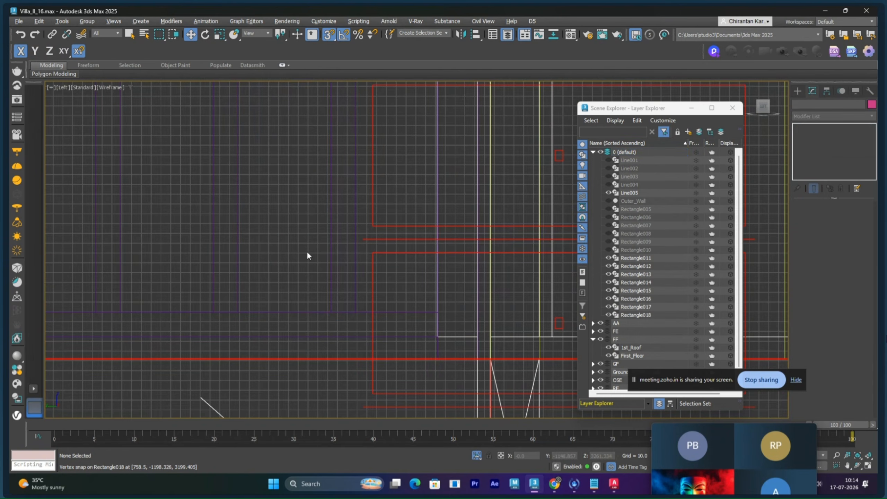
key(p)
mouse_move(423, 241)
alt+middle_down()
mouse_move(442, 238)
mouse_move(365, 243)
alt+middle_up()
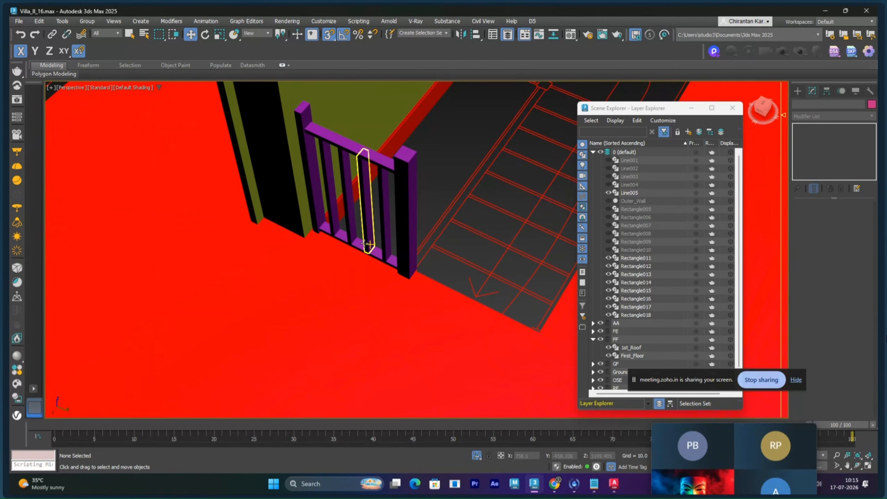
- Copy the railing's first post straight down along Y in the left view to the foot of Section_AA's upper stair flight
scroll(392, 238, down, 3)
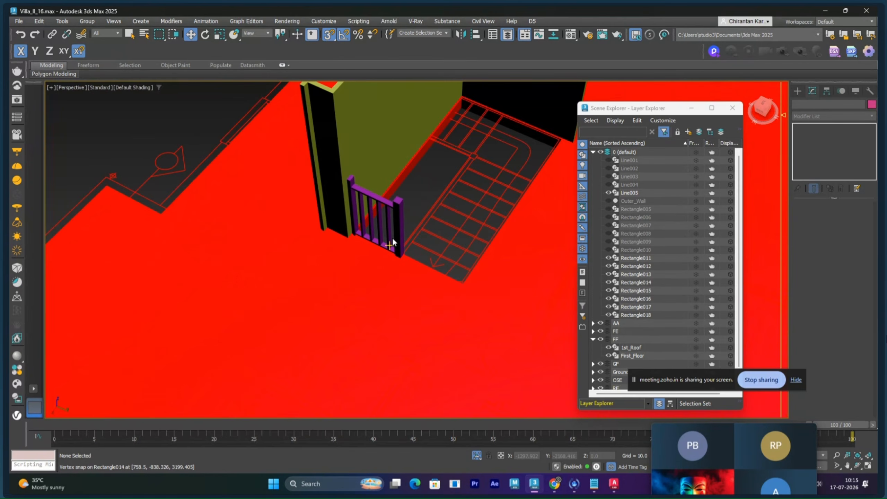
key(l)
scroll(395, 238, down, 5)
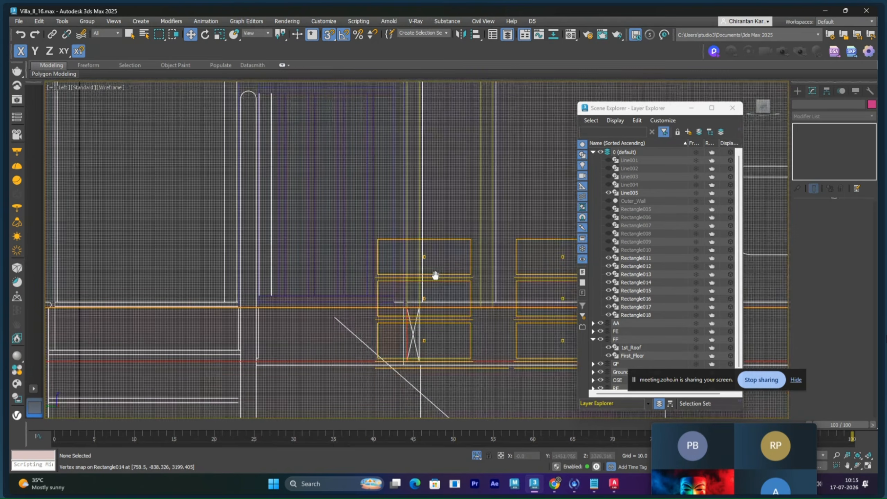
mouse_move(434, 277)
middle_down()
mouse_move(499, 286)
mouse_move(502, 345)
middle_up()
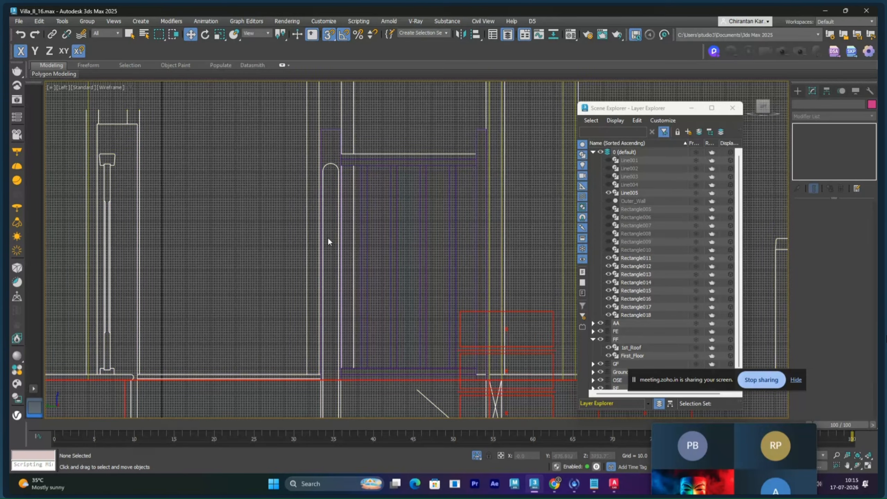
scroll(400, 251, down, 5)
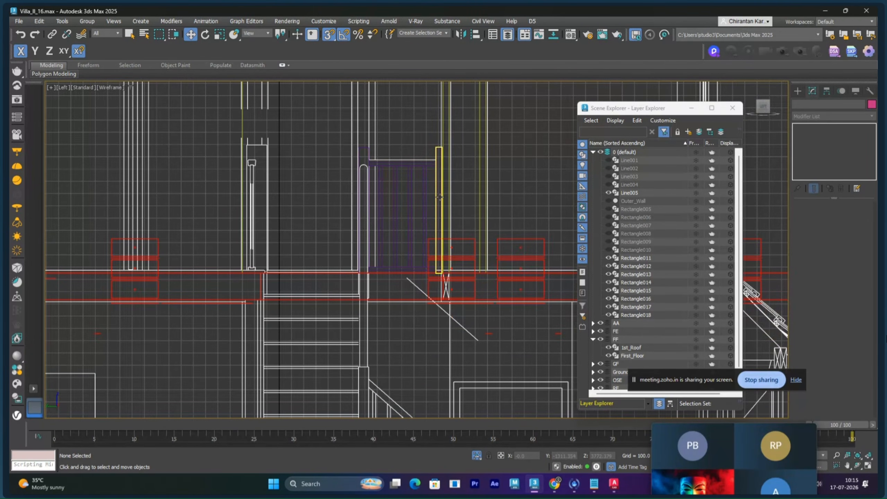
middle_drag(436, 292, 456, 284)
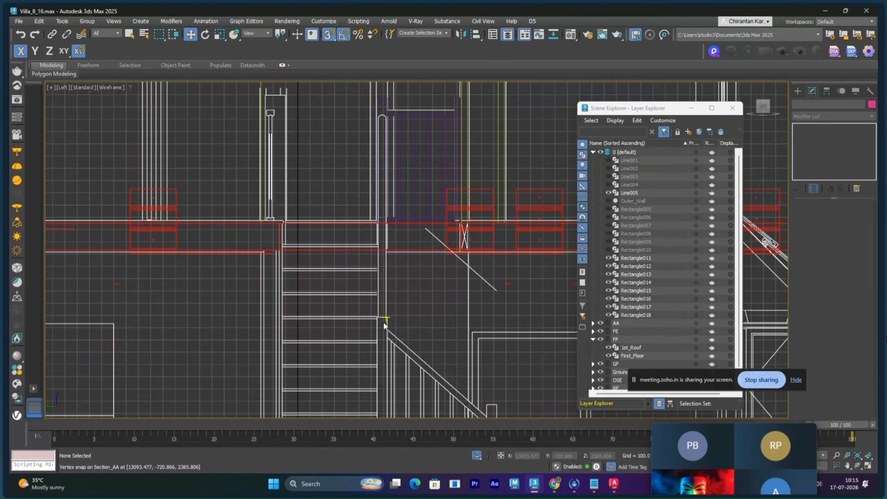
middle_drag(402, 301, 463, 223)
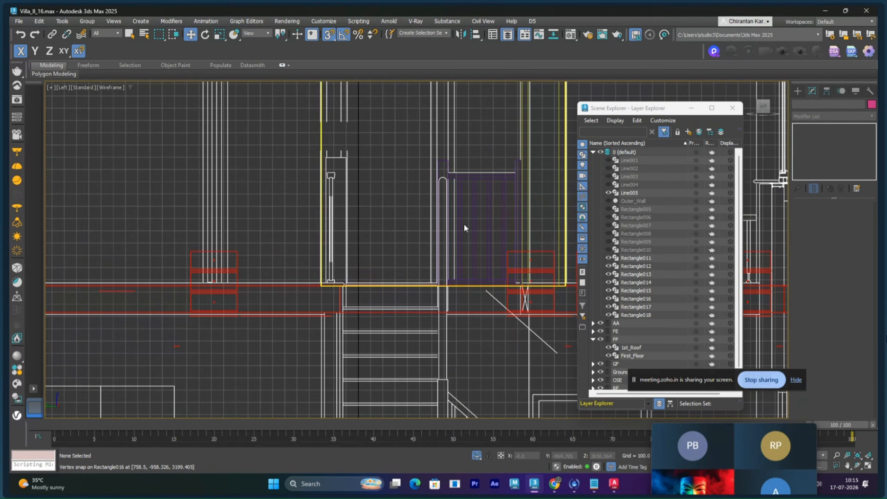
click(442, 166)
scroll(477, 189, down, 3)
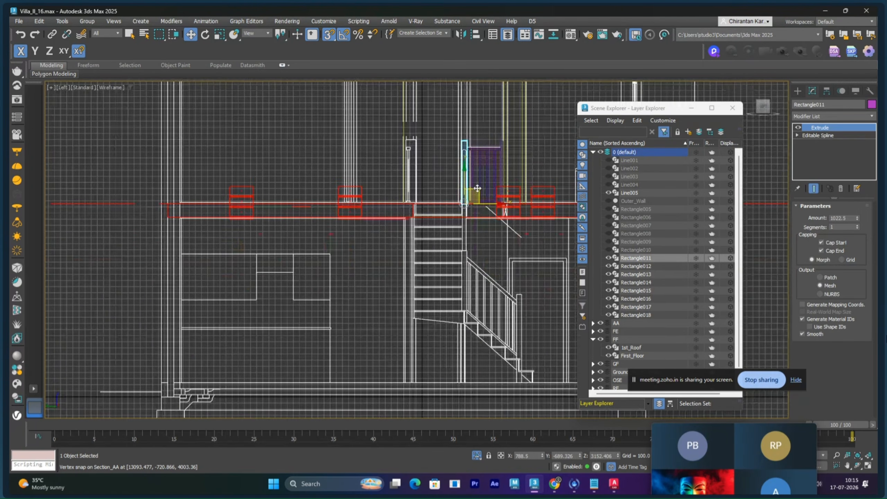
shift+drag(464, 204, 463, 316)
click(441, 290)
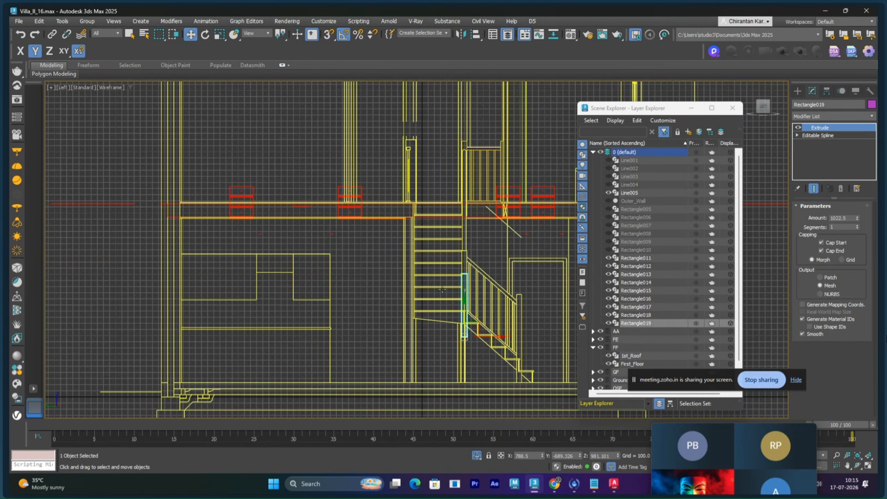
- Try lowering the copied post along Y to the ground-floor level beneath the stair landing
scroll(469, 314, up, 10)
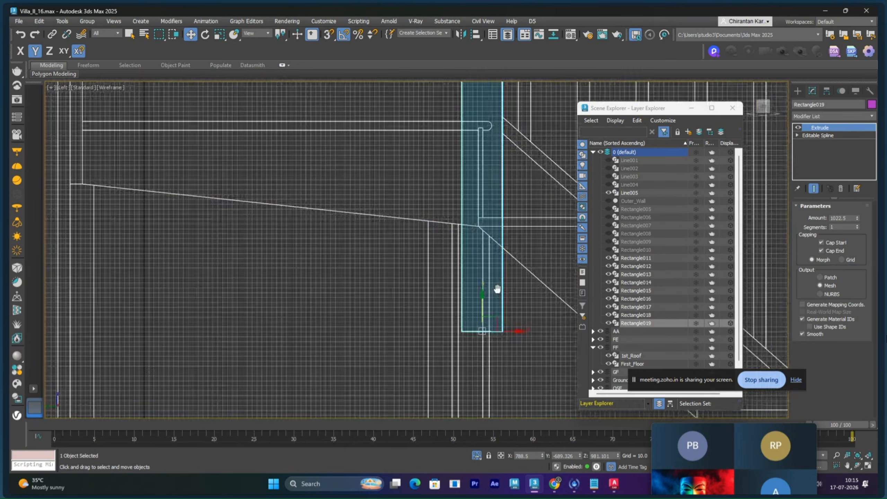
scroll(497, 288, down, 10)
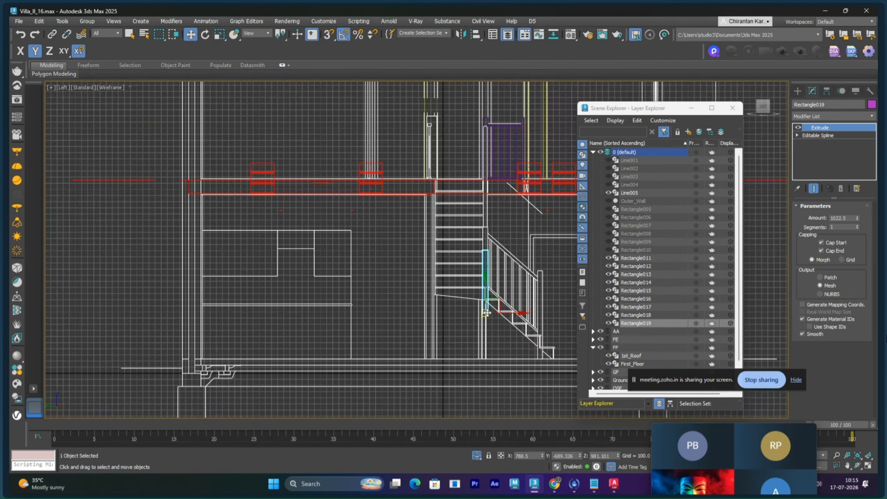
scroll(492, 307, up, 10)
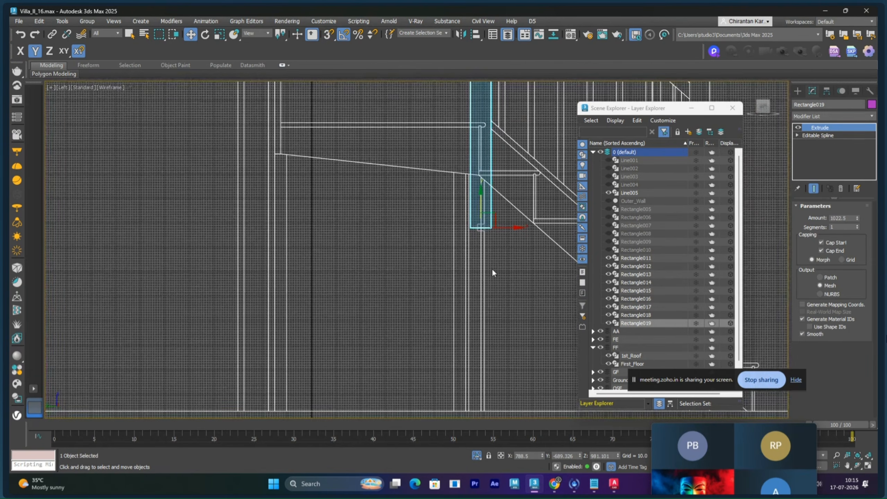
drag(481, 212, 481, 356)
scroll(510, 320, down, 4)
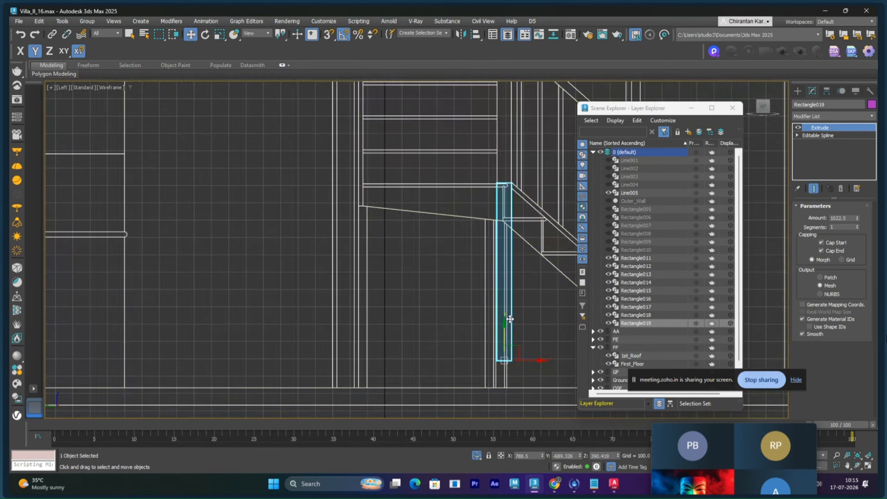
drag(510, 319, 510, 365)
middle_drag(510, 366, 505, 395)
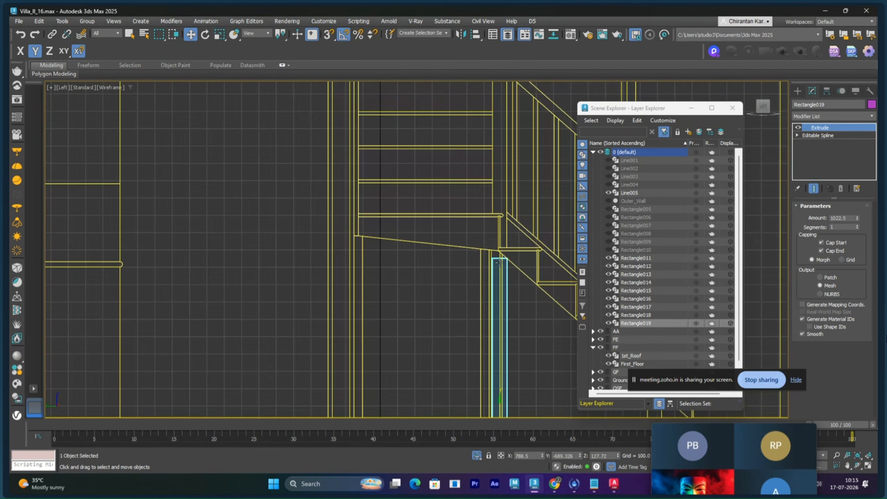
scroll(501, 262, up, 2)
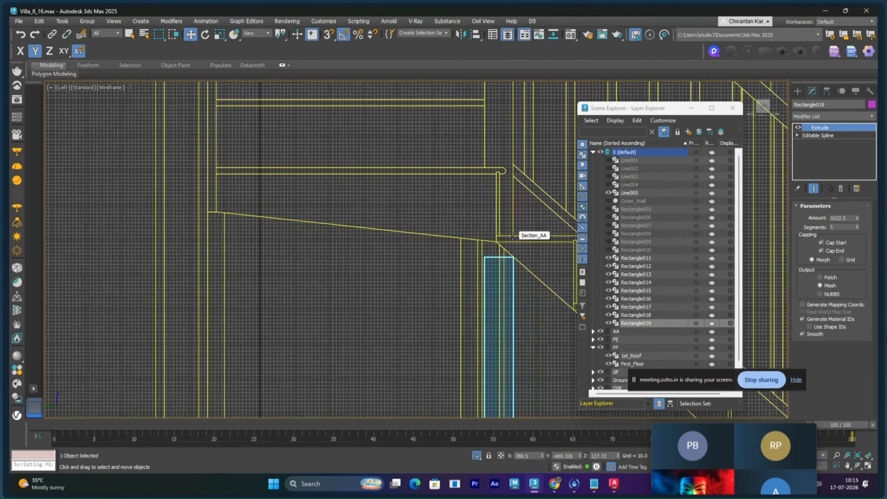
scroll(512, 237, down, 3)
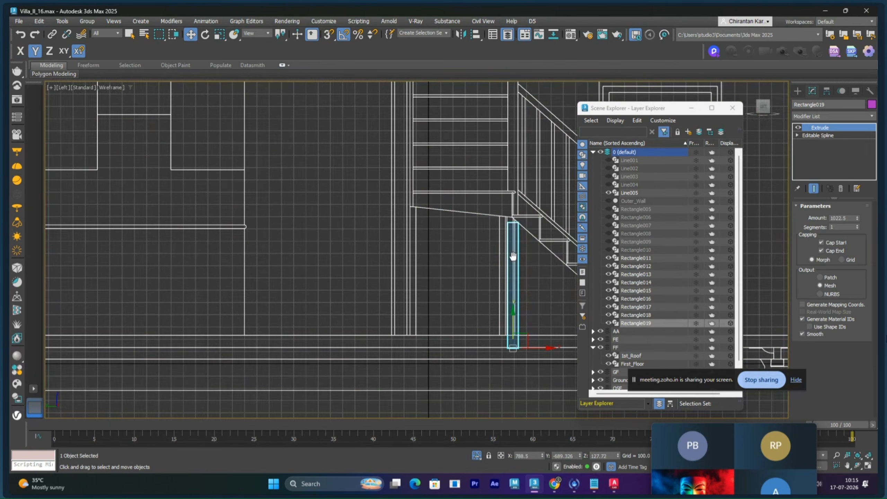
- Move the copied post back up along Y and snap its base to Section_AA's tread line just below the landing
drag(513, 324, 513, 171)
scroll(501, 224, up, 3)
middle_drag(501, 224, 405, 299)
scroll(425, 267, up, 1)
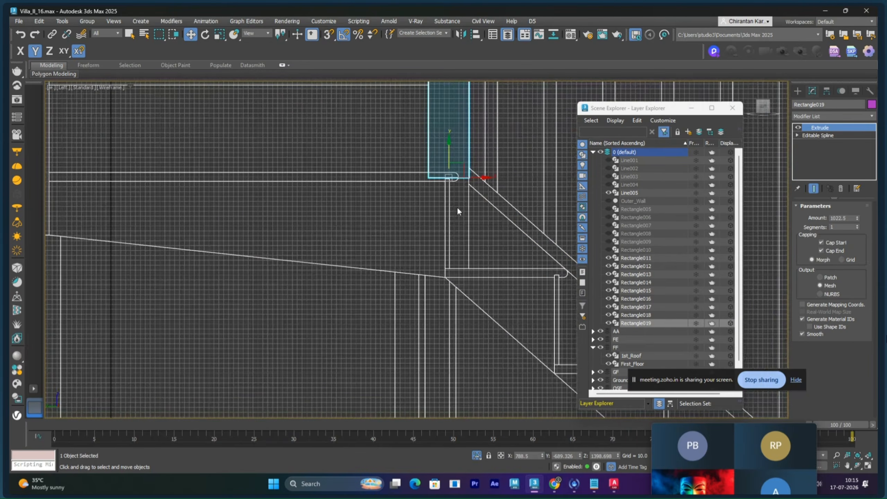
key(s)
drag(469, 178, 470, 269)
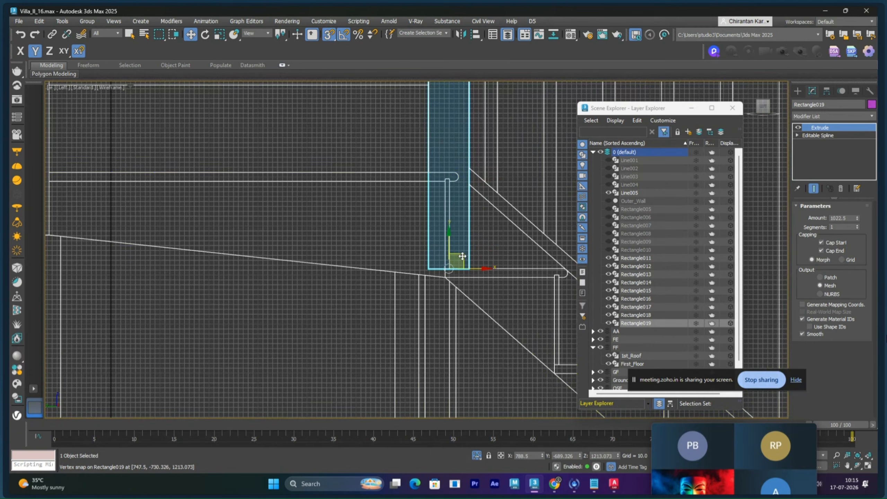
key(p)
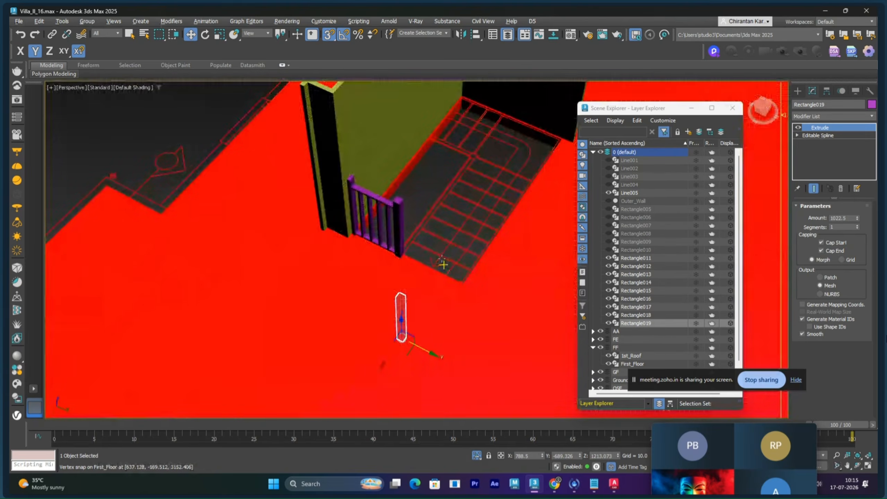
alt+middle_drag(443, 265, 327, 257)
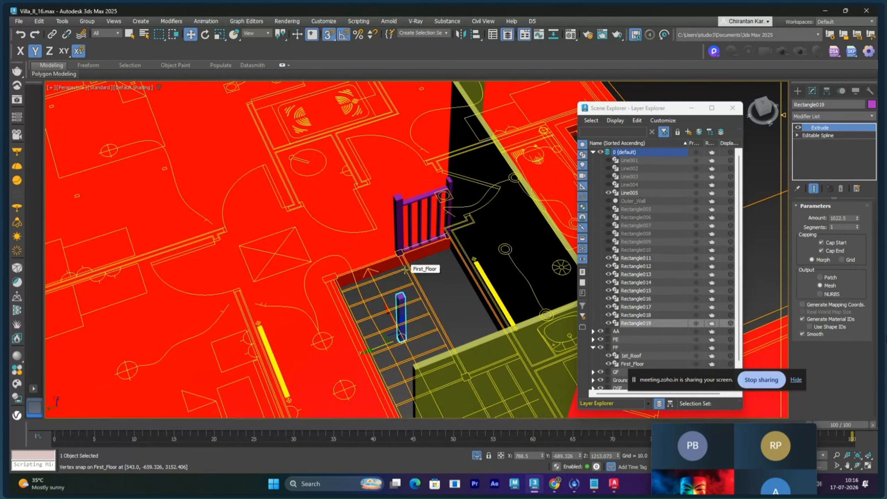
- Copy the lowered post along X in the top view to the plan's post outline at the stair turn
key(t)
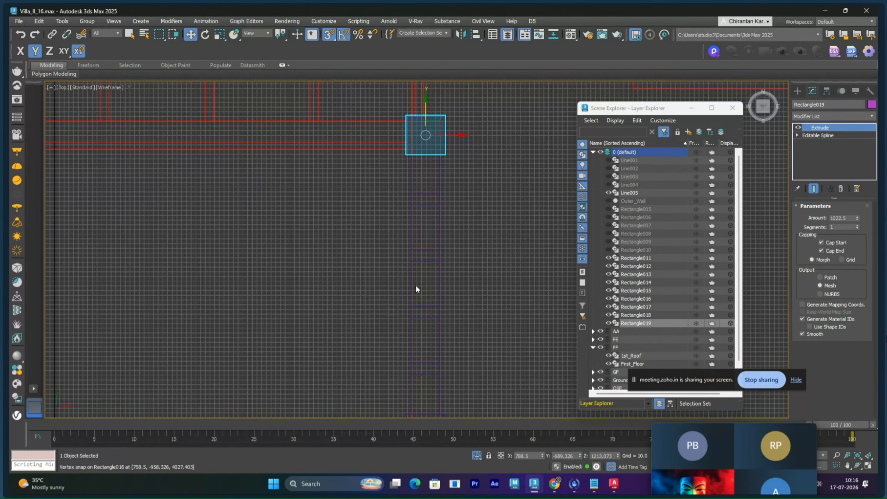
scroll(442, 281, down, 4)
mouse_move(449, 295)
middle_down()
mouse_move(455, 250)
mouse_move(448, 300)
middle_up()
scroll(444, 280, down, 2)
middle_drag(457, 268, 477, 267)
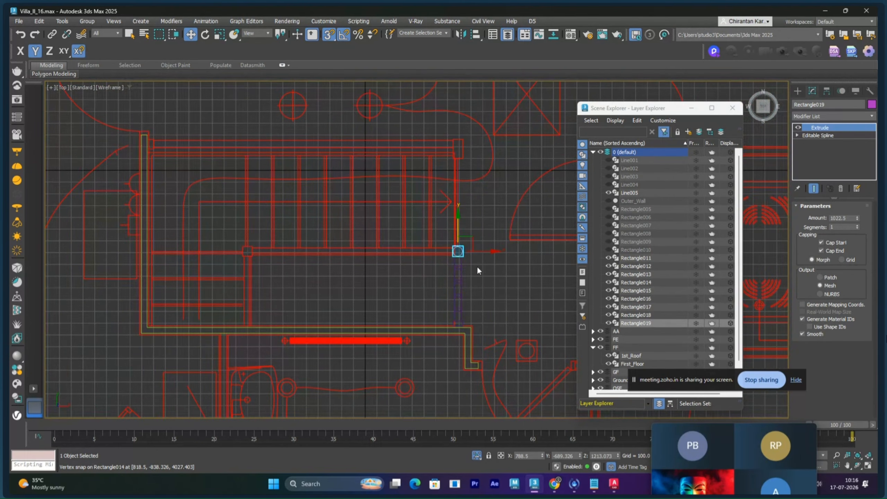
key(s)
shift+drag(482, 257, 279, 257)
click(431, 282)
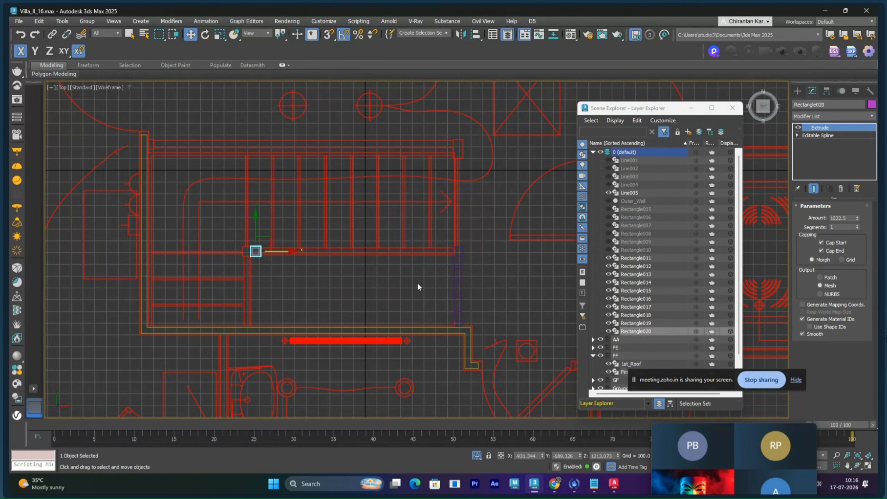
- Snap the new post's corner along X to the matching corner of the First_Floor plan's post outline
middle_drag(336, 288, 497, 289)
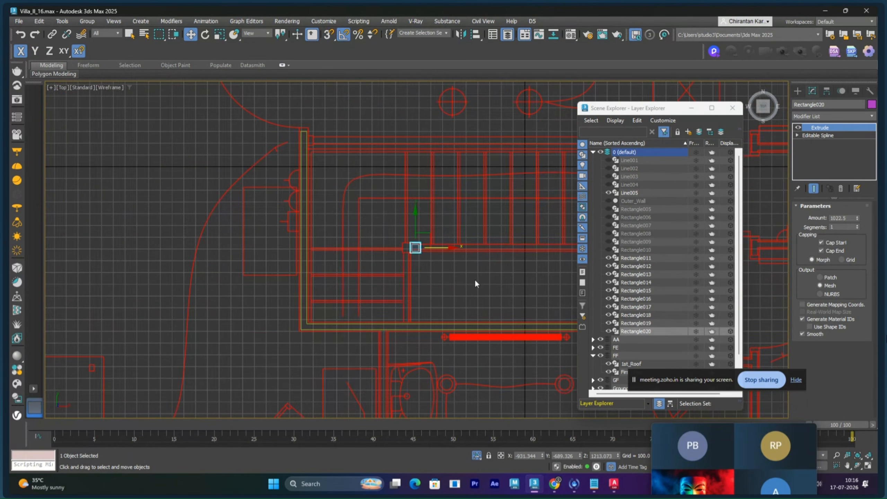
scroll(475, 282, up, 10)
middle_drag(422, 257, 481, 280)
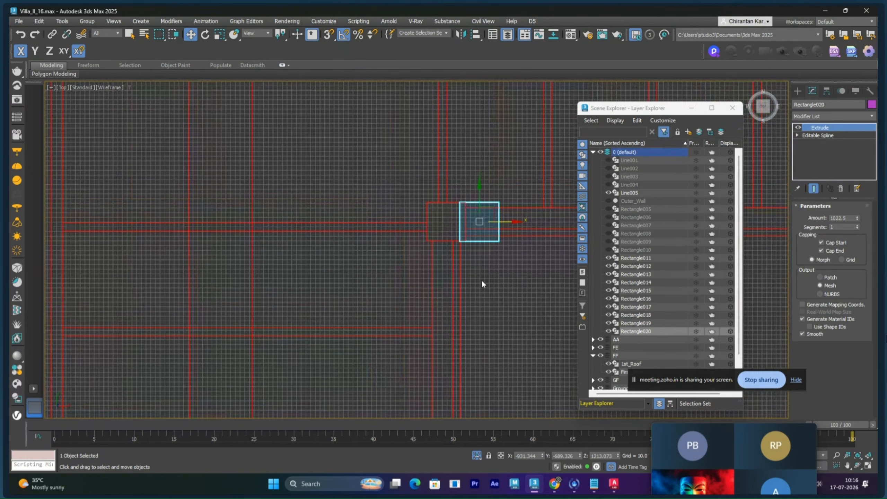
key(s)
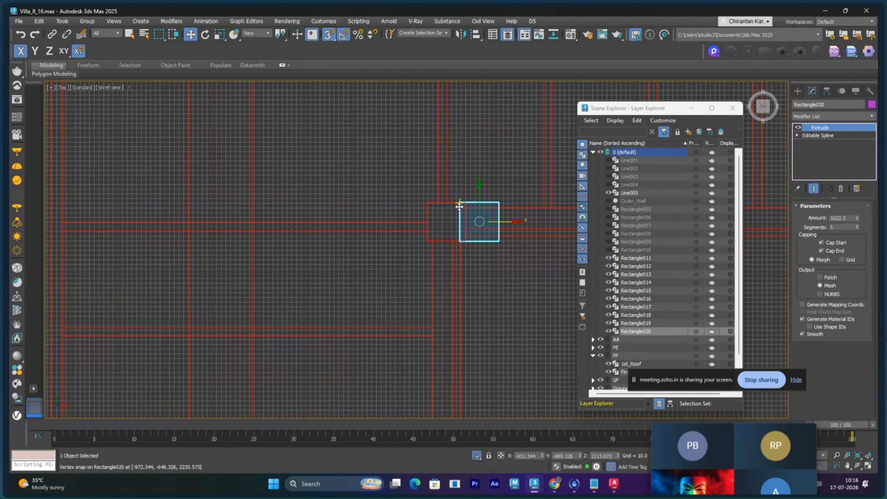
drag(458, 206, 427, 204)
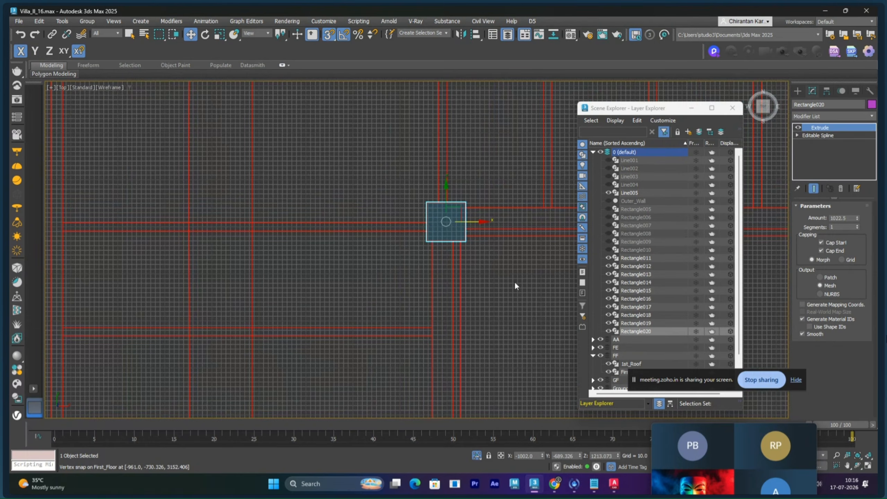
- Examine the two lower stair posts in perspective and top views, comparing their placement with the first-floor plan and Section_AA
key(p)
mouse_move(515, 282)
alt+middle_down()
mouse_move(479, 313)
mouse_move(527, 298)
mouse_move(566, 266)
alt+middle_up()
middle_drag(470, 329, 545, 182)
middle_drag(466, 306, 492, 238)
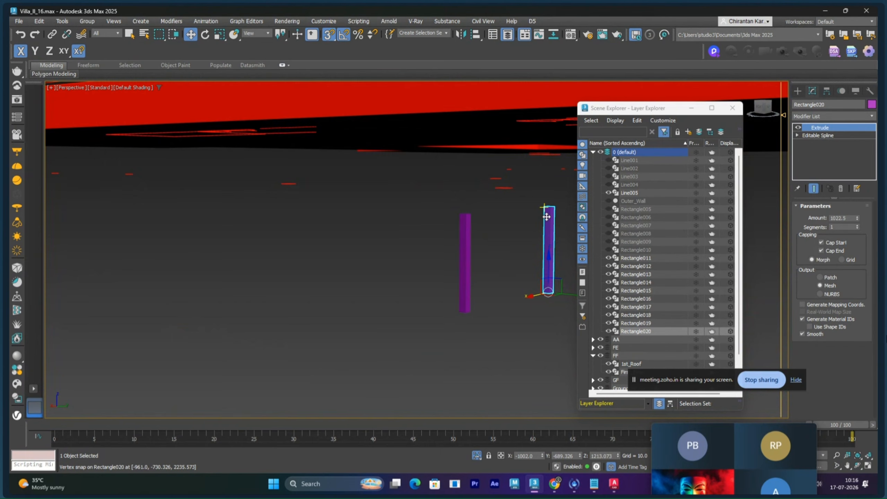
key(t)
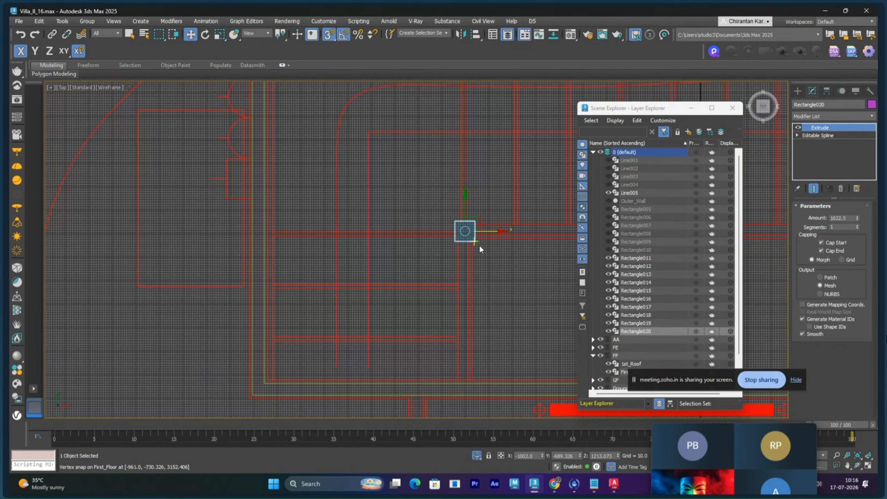
middle_drag(480, 248, 322, 249)
scroll(322, 249, down, 3)
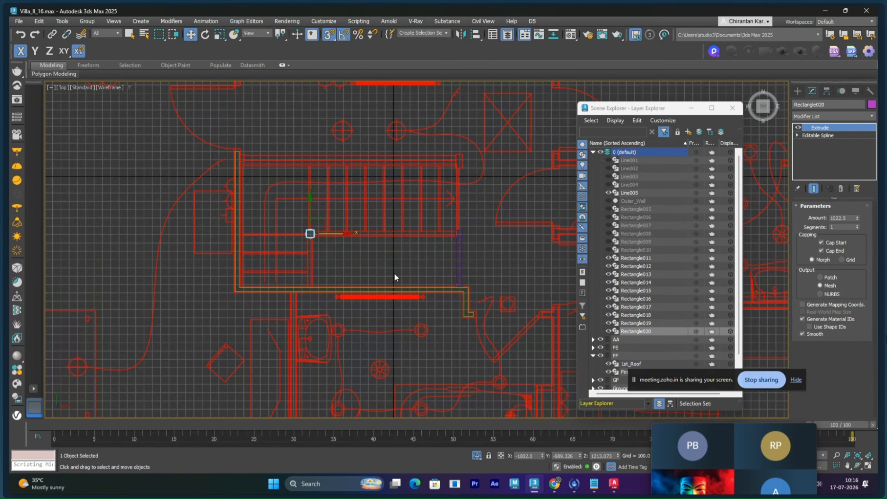
key(p)
mouse_move(441, 294)
alt+middle_down()
mouse_move(426, 327)
mouse_move(509, 277)
mouse_move(494, 273)
mouse_move(498, 300)
mouse_move(504, 289)
mouse_move(492, 394)
alt+middle_up()
scroll(444, 269, down, 5)
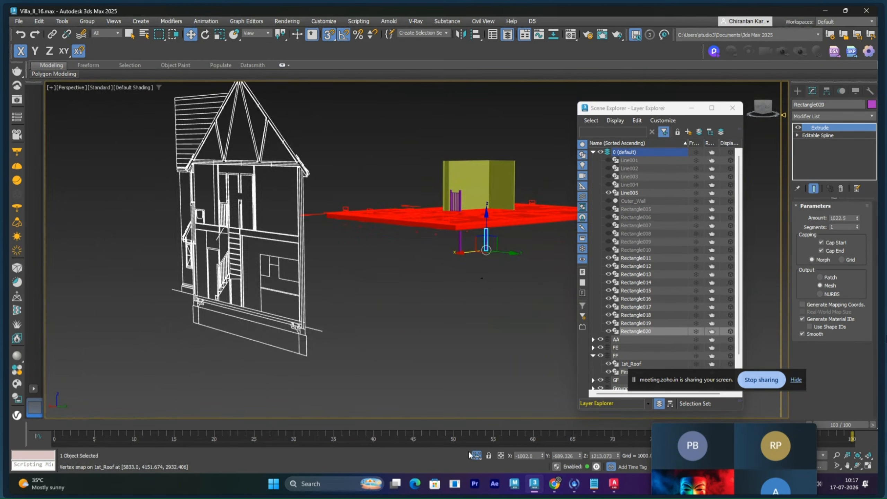
- Restore the whole scene, then isolate the landing-side stair post together with the Other_Side/Right_Elevation drawing
click(477, 455)
click(477, 455)
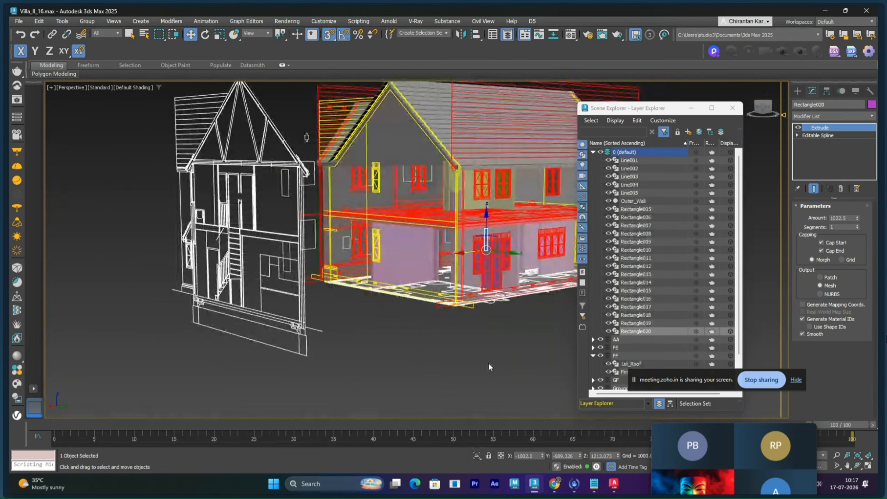
click(491, 337)
click(473, 307)
alt+middle_drag(473, 307, 451, 297)
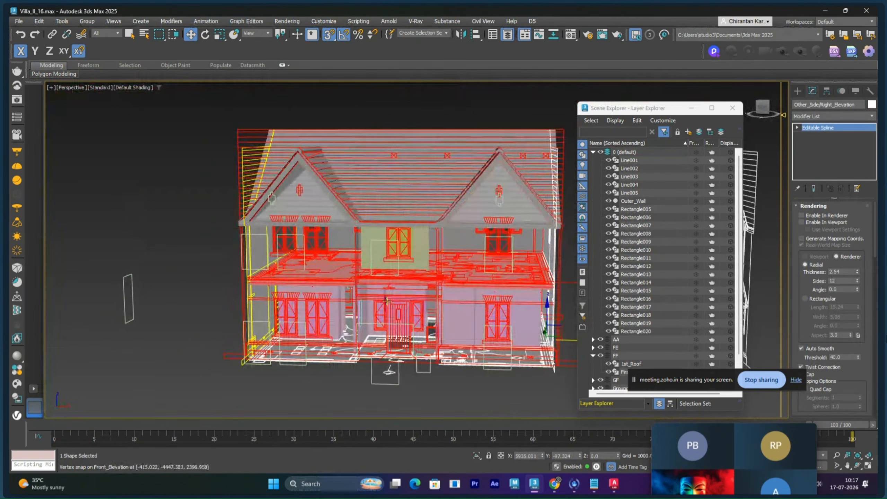
scroll(378, 284, up, 10)
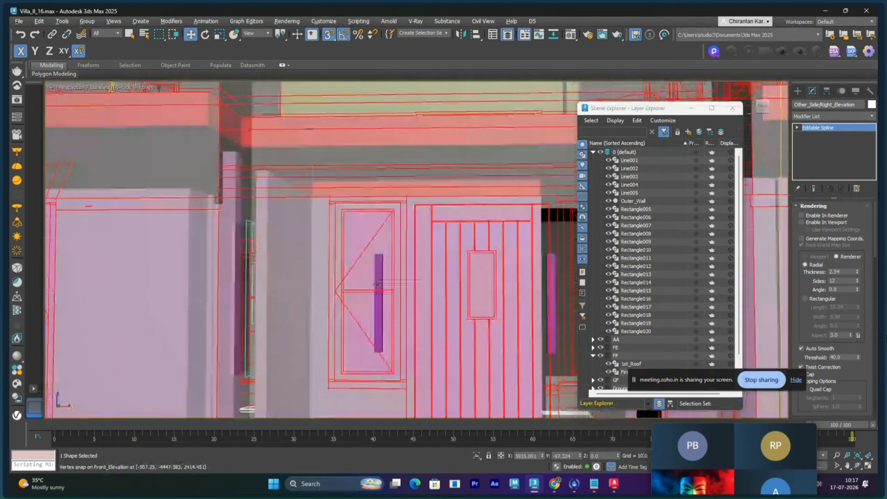
alt+middle_drag(378, 284, 380, 274)
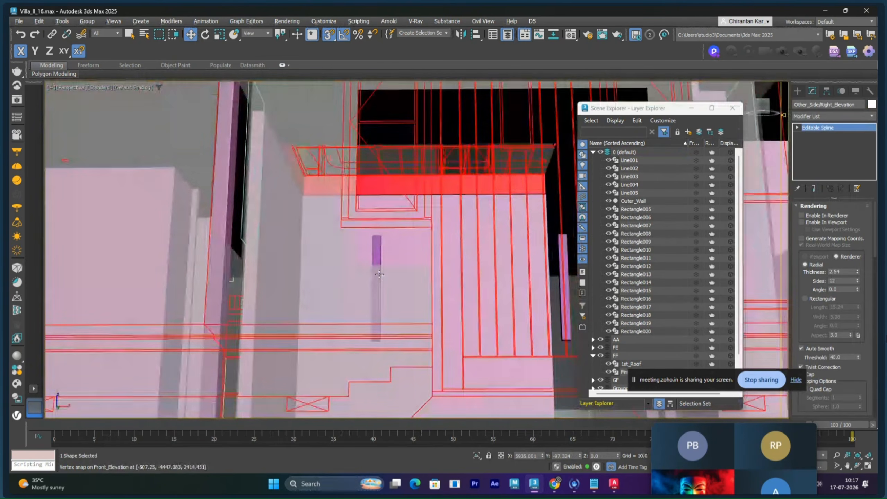
ctrl+click(381, 254)
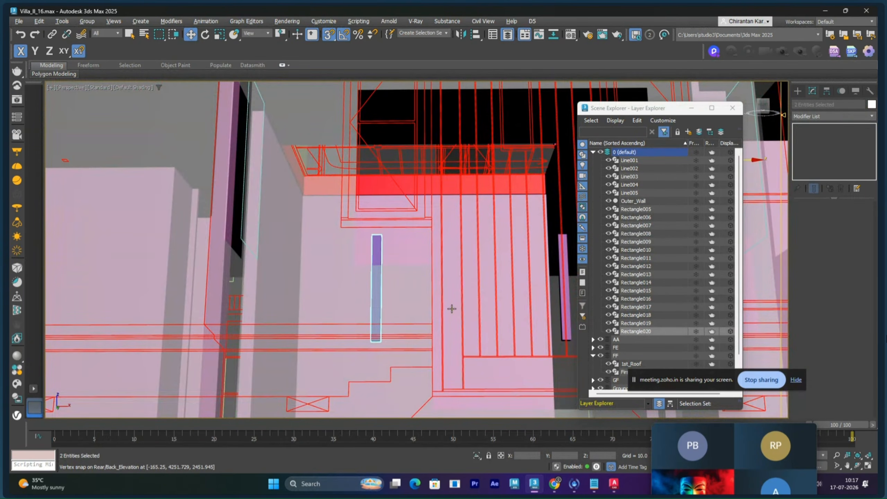
mouse_move(451, 309)
alt+middle_down()
mouse_move(441, 314)
mouse_move(447, 311)
alt+middle_up()
key(alt+q)
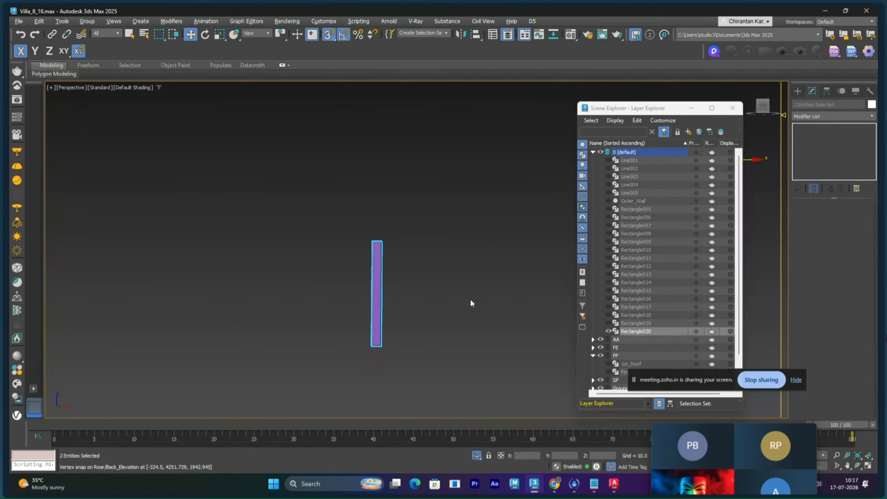
scroll(471, 302, down, 5)
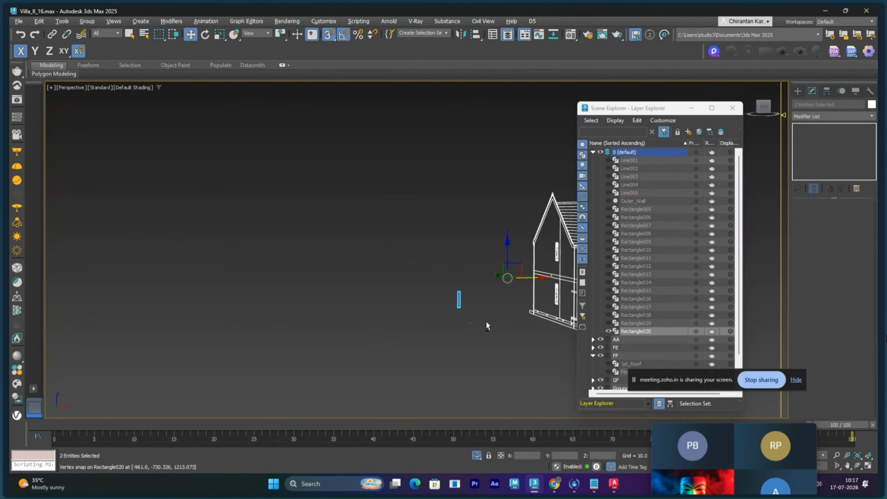
alt+middle_drag(487, 326, 435, 363)
- Add the Ground_Floor plan and Section_AA to the selection and isolate them with the stair post and side elevation
click(477, 456)
ctrl+click(500, 309)
ctrl+click(520, 304)
key(alt+q)
click(465, 354)
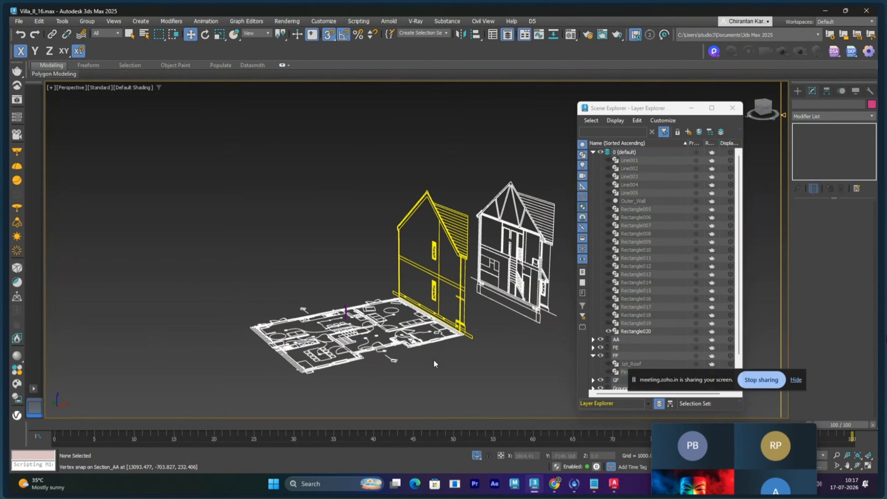
- Copy the landing-side post in the left view to a free spot beside the foot of Section_AA's lower flight
key(l)
scroll(430, 315, up, 5)
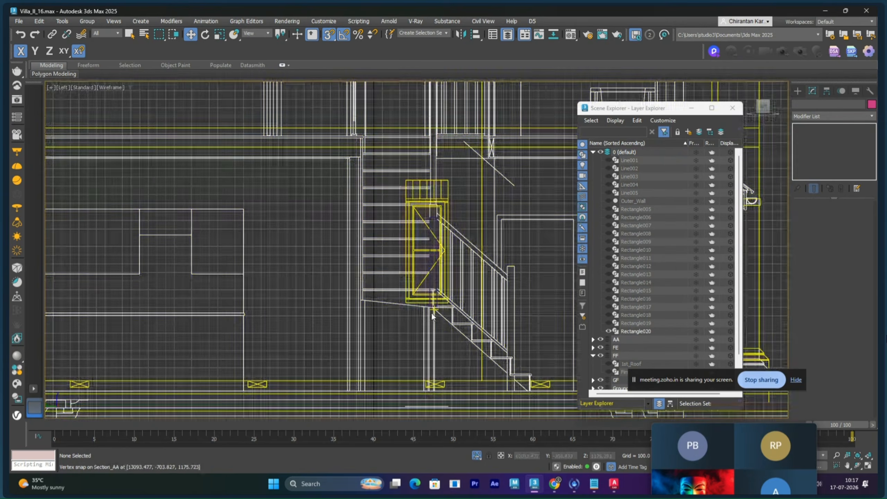
middle_drag(433, 316, 374, 289)
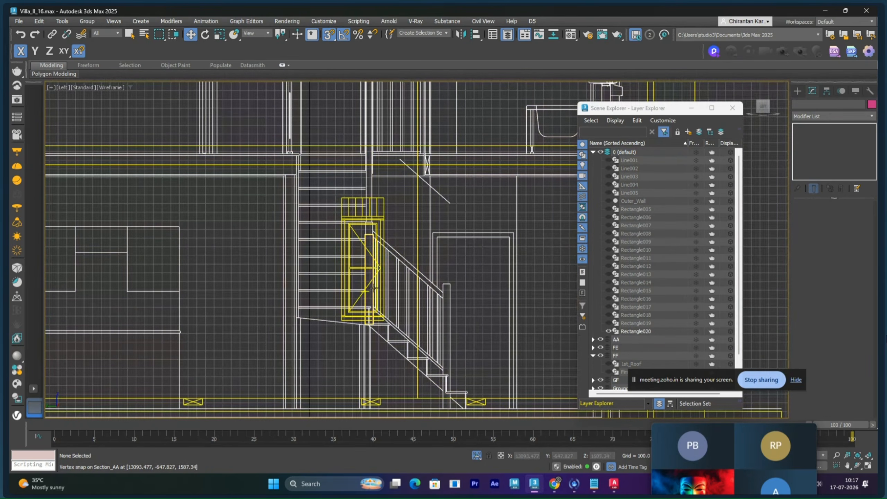
click(375, 289)
scroll(402, 301, down, 5)
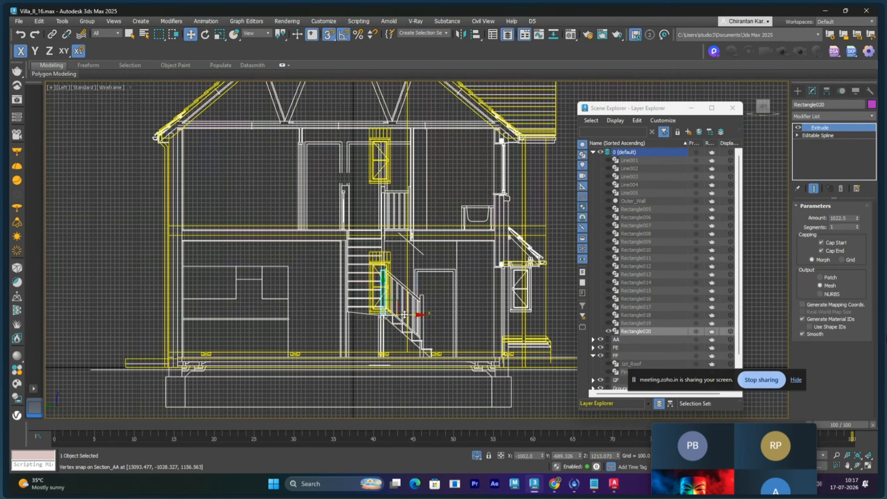
scroll(402, 301, up, 2)
scroll(402, 300, up, 3)
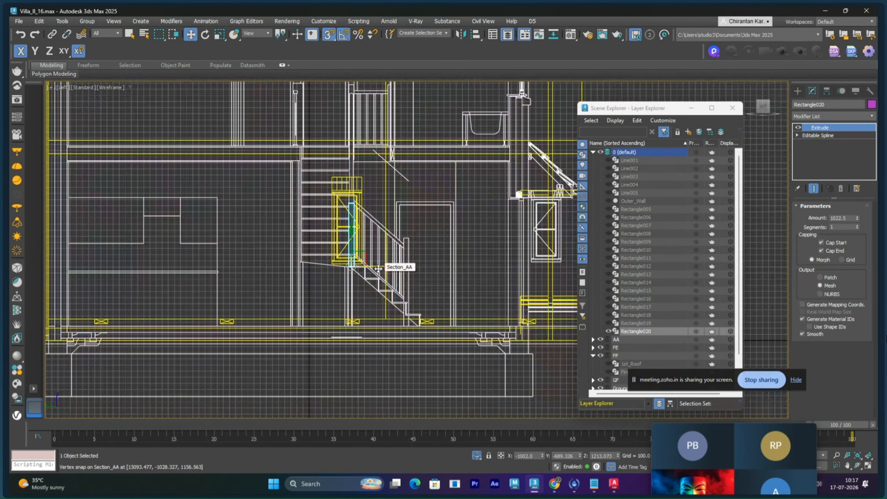
key(s)
mouse_move(381, 269)
shift+mouse_down()
mouse_move(427, 247)
mouse_move(440, 286)
shift+mouse_up()
click(441, 282)
- Move the copied post onto Section_AA's bottom newel outline and snap its base to the top of the lowest tread
scroll(441, 282, up, 3)
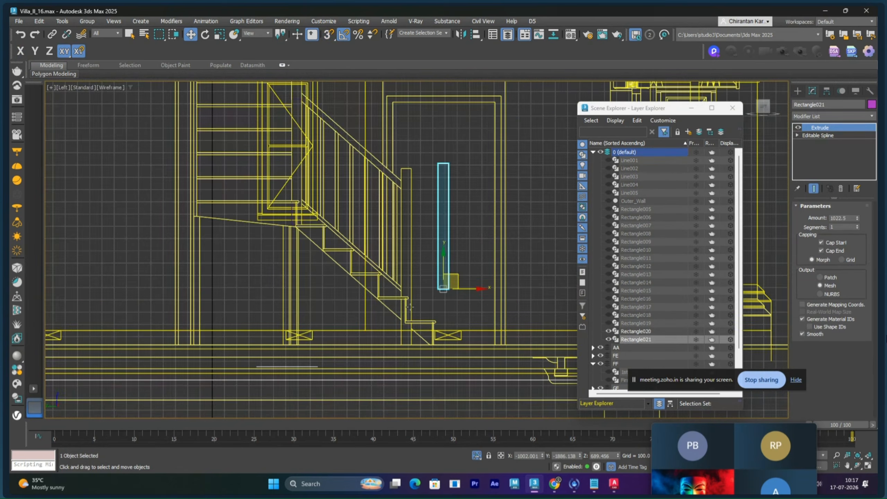
middle_drag(441, 297, 423, 273)
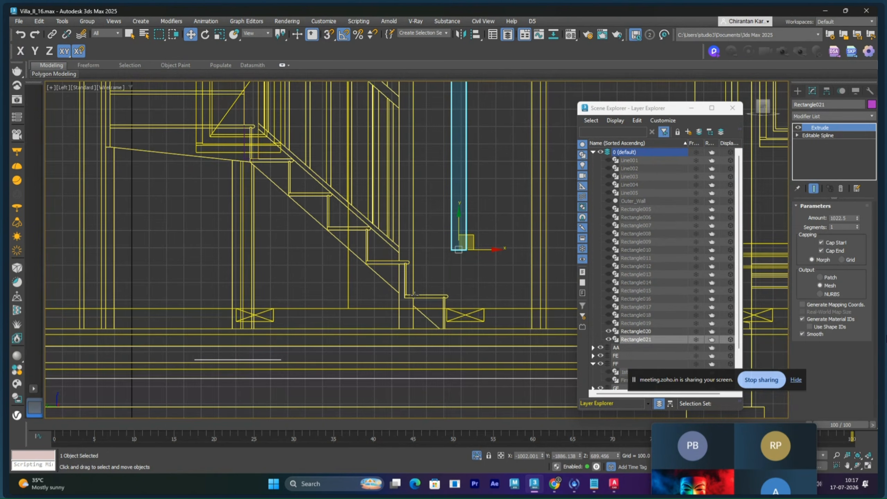
drag(472, 238, 405, 294)
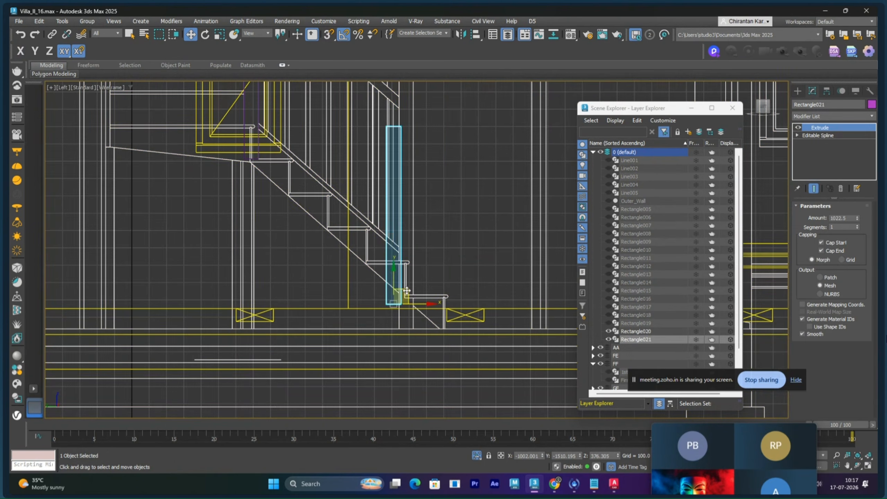
scroll(409, 297, up, 4)
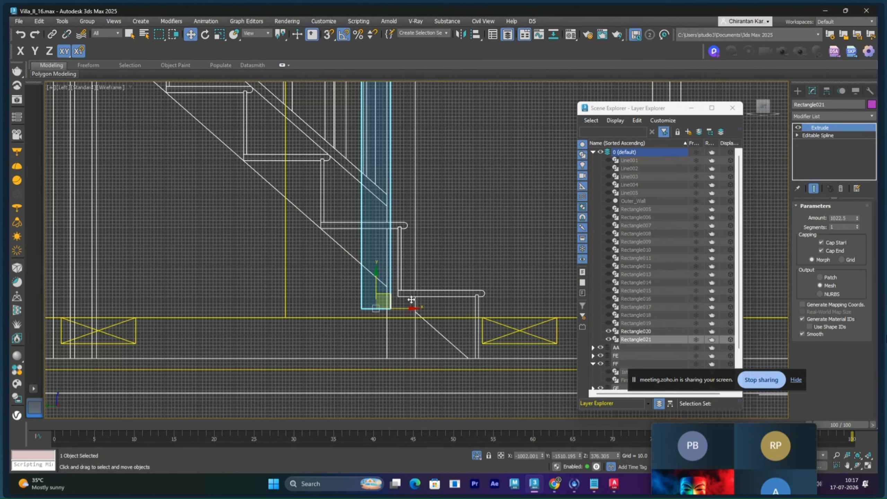
scroll(411, 299, up, 2)
key(s)
drag(370, 315, 416, 277)
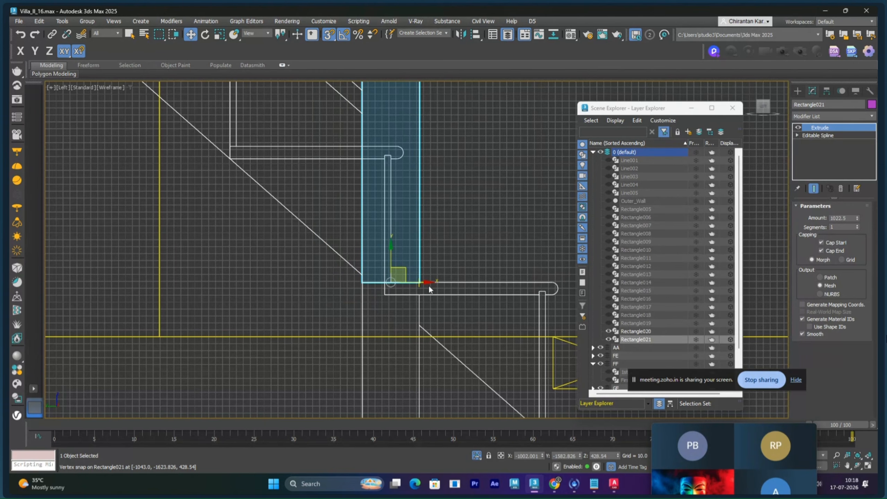
- Examine the two lower stair posts in perspective, comparing their positions with the stair on the Ground_Floor plan
scroll(459, 237, down, 2)
scroll(459, 236, down, 1)
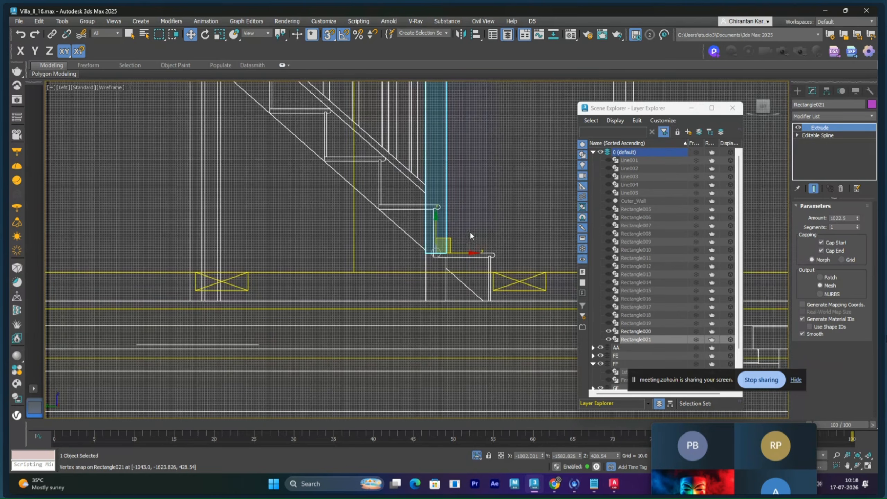
key(p)
alt+middle_drag(413, 303, 443, 316)
scroll(406, 290, up, 6)
alt+middle_drag(403, 289, 290, 185)
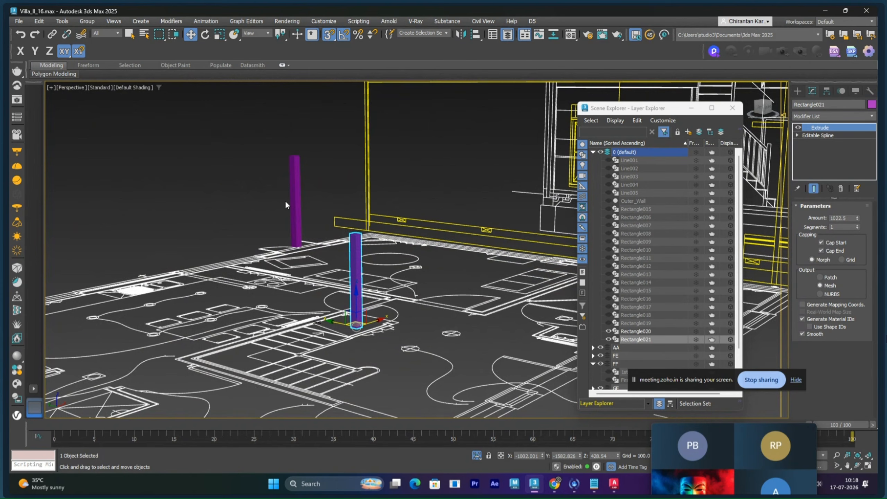
alt+middle_drag(285, 201, 351, 367)
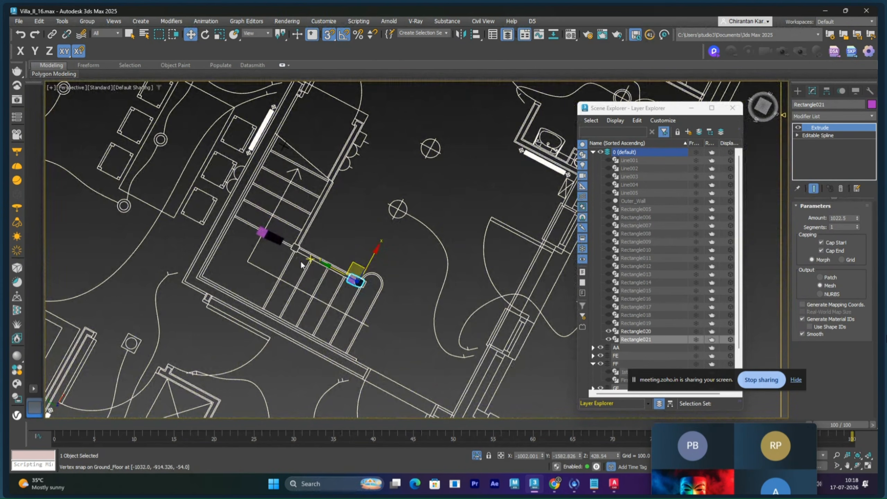
alt+middle_drag(308, 269, 305, 297)
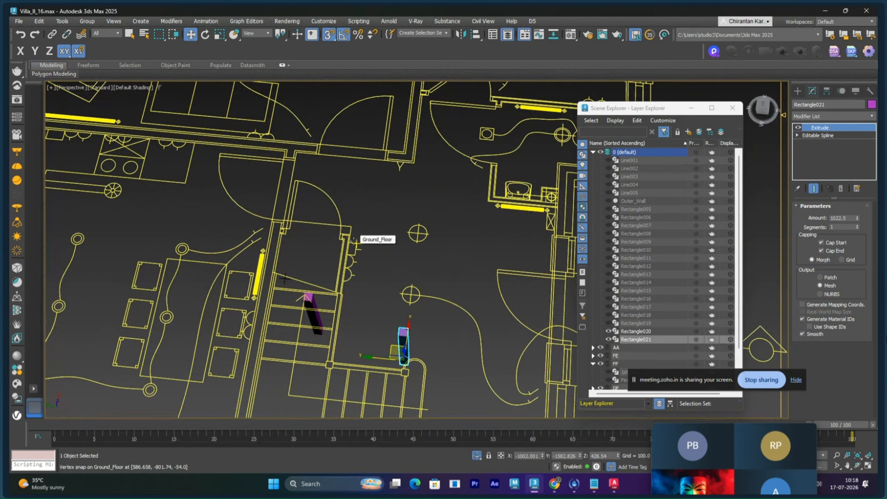
alt+middle_drag(369, 290, 382, 231)
- Raise the bottom post's extrusion amount to 1239.0 so its top meets the post outline in Section_AA
key(l)
scroll(420, 307, down, 4)
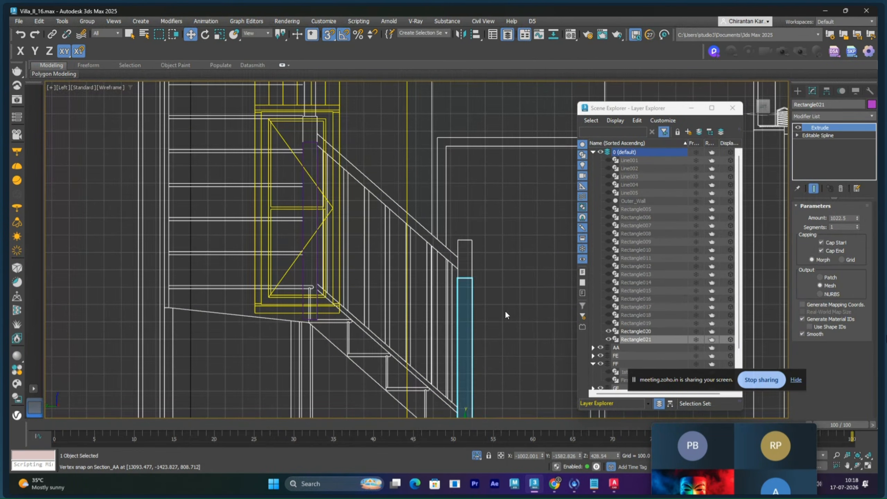
click(503, 313)
click(469, 201)
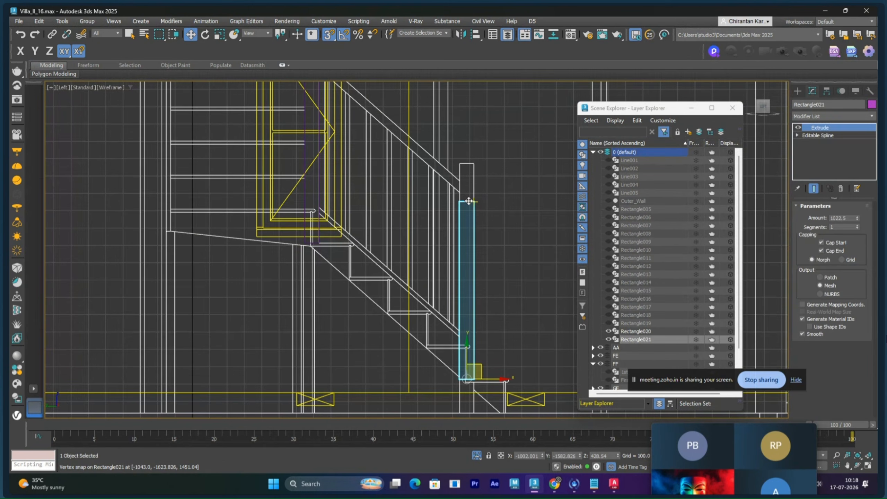
middle_drag(504, 294, 505, 287)
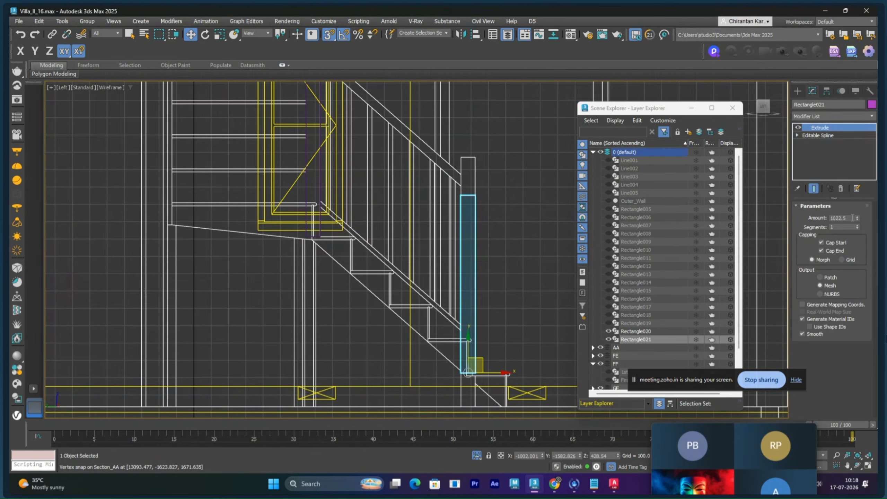
drag(856, 211, 855, 24)
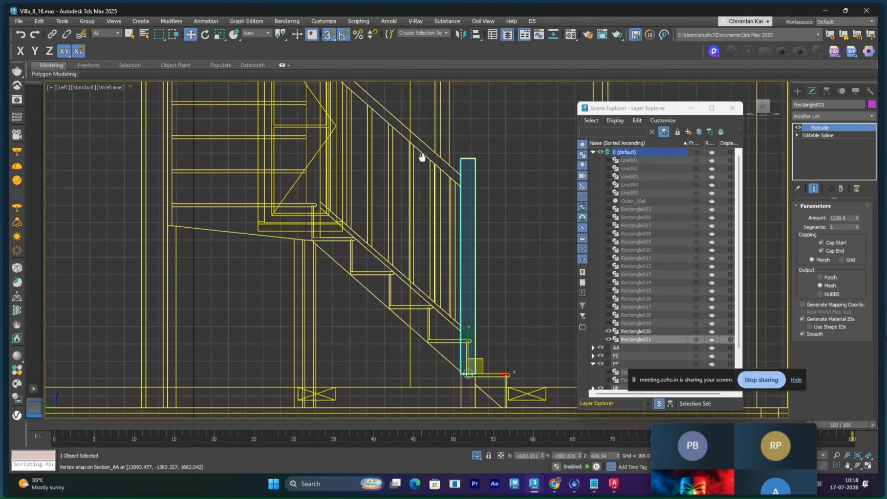
- Raise the landing-side post's extrusion amount to 1170.0 to match the post top in Section_AA
middle_drag(422, 158, 472, 210)
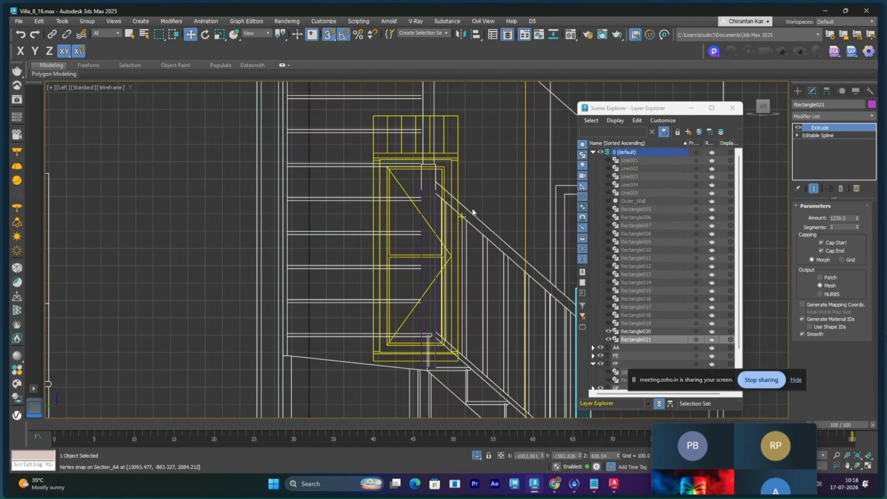
click(429, 197)
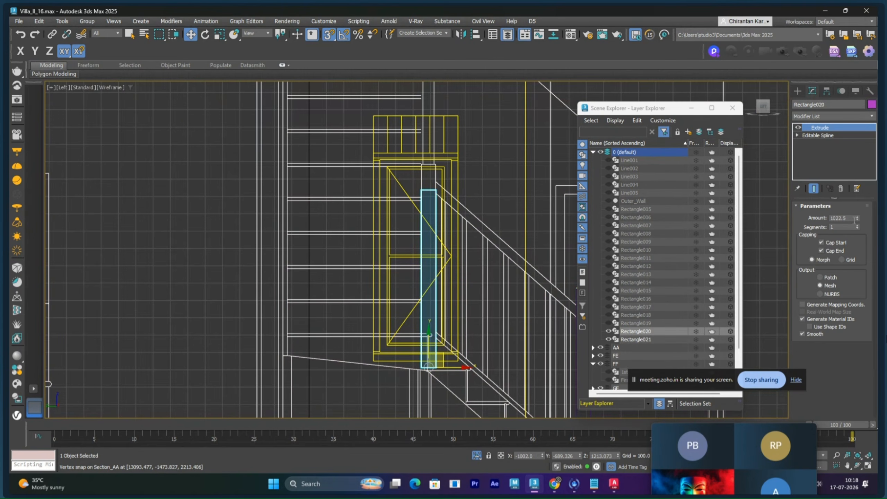
drag(858, 217, 840, 86)
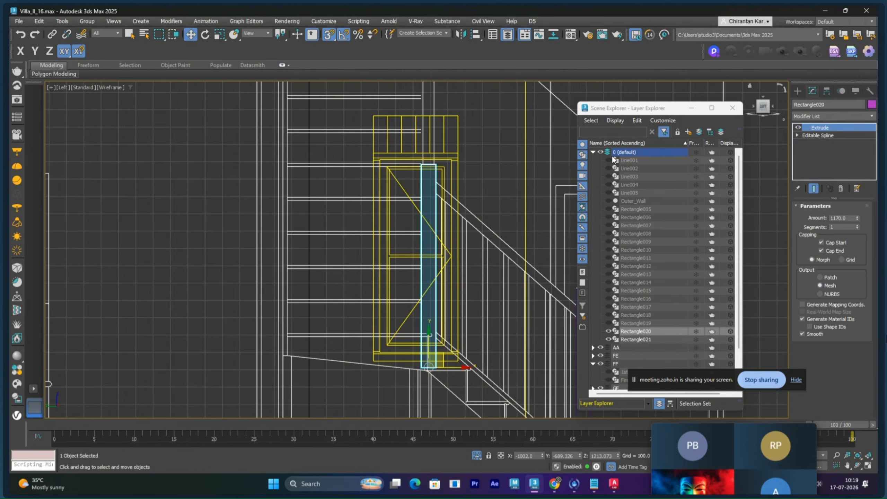
middle_drag(431, 190, 302, 133)
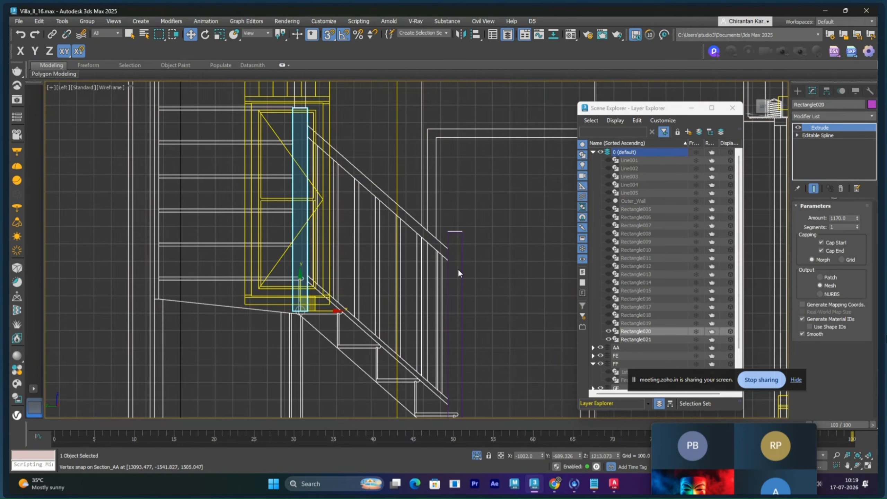
click(797, 92)
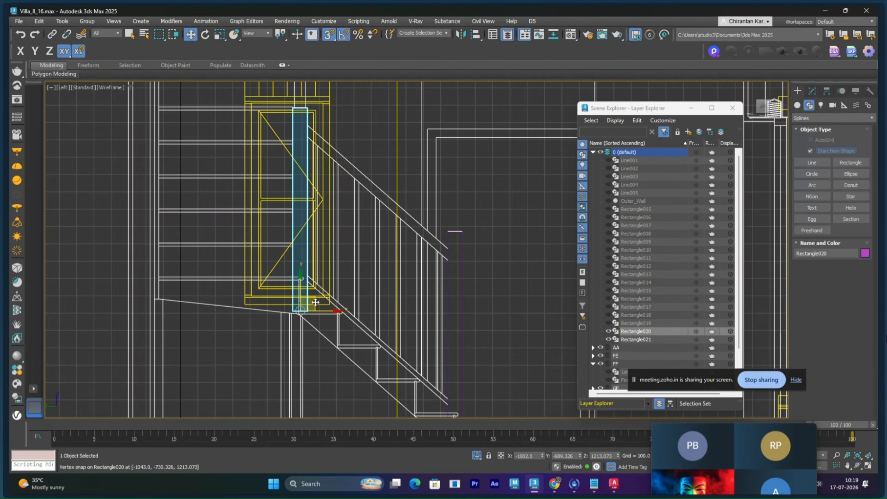
shift+drag(300, 311, 445, 311)
shift+drag(475, 310, 476, 312)
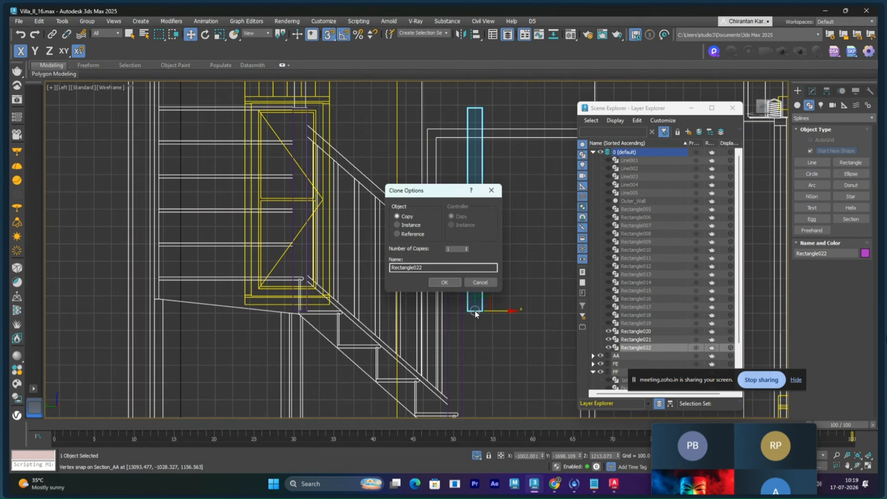
click(480, 282)
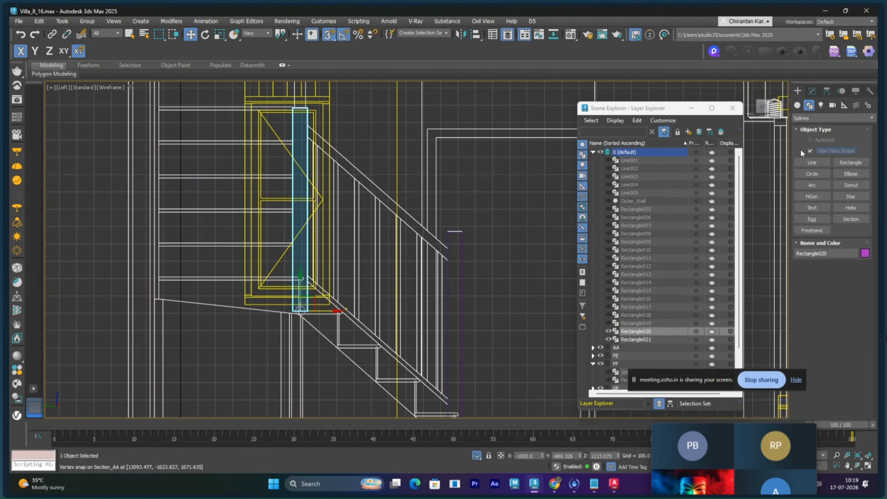
- Trace the lower flight's sloping handrail in Section_AA as a closed four-corner line, snapping to the outline's vertices
click(807, 163)
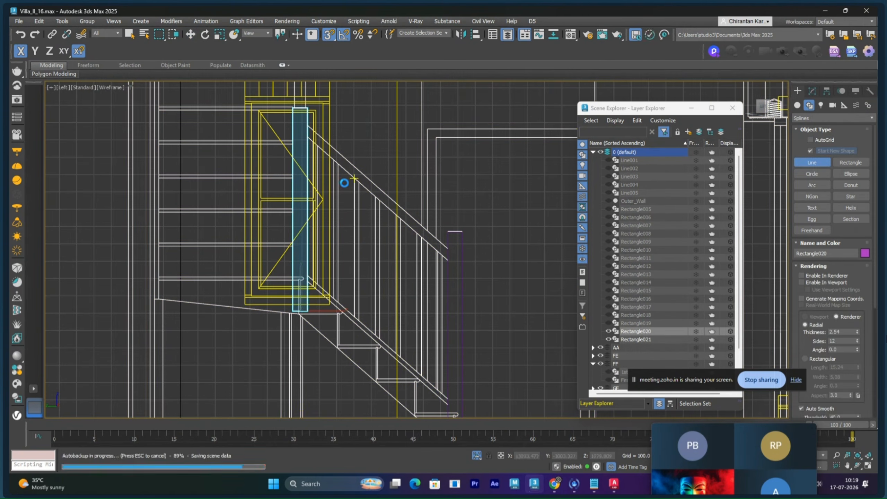
middle_drag(315, 146, 310, 150)
click(301, 129)
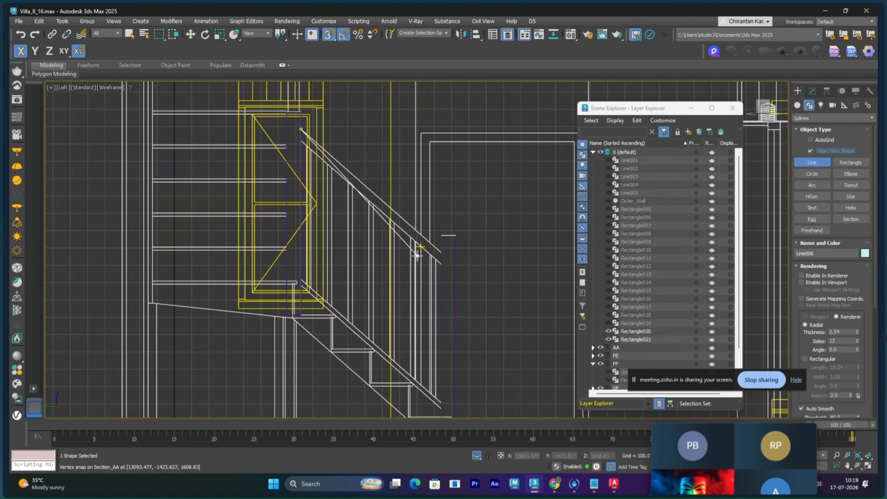
click(442, 254)
click(442, 264)
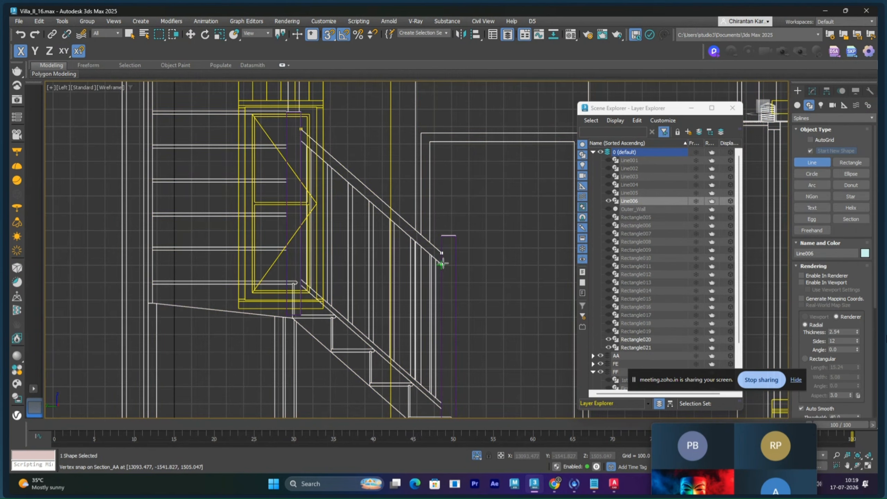
click(301, 130)
click(422, 251)
key(w)
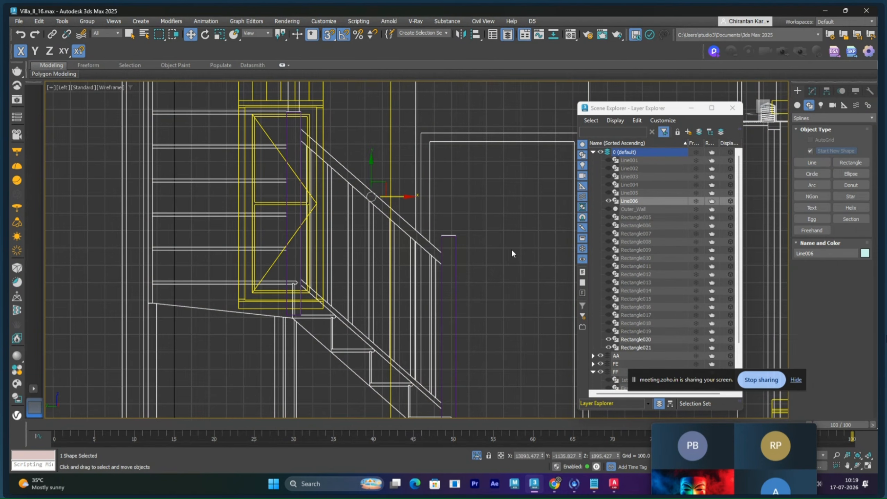
right_click(498, 227)
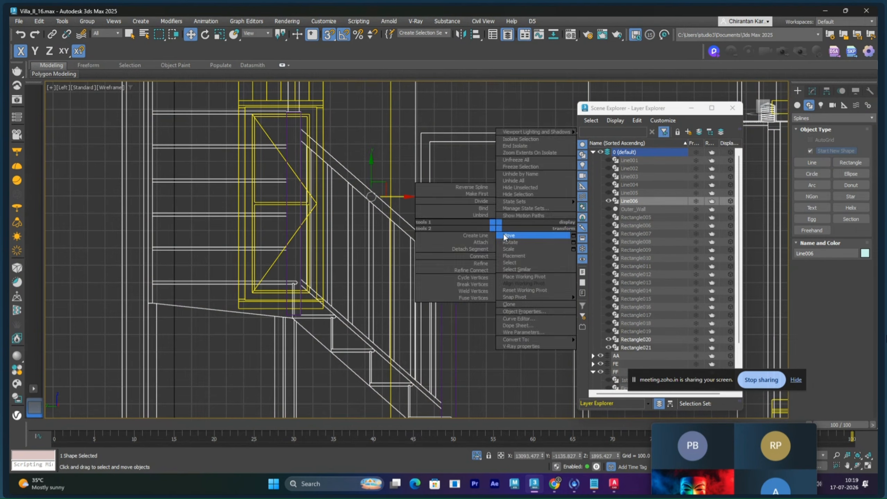
click(510, 235)
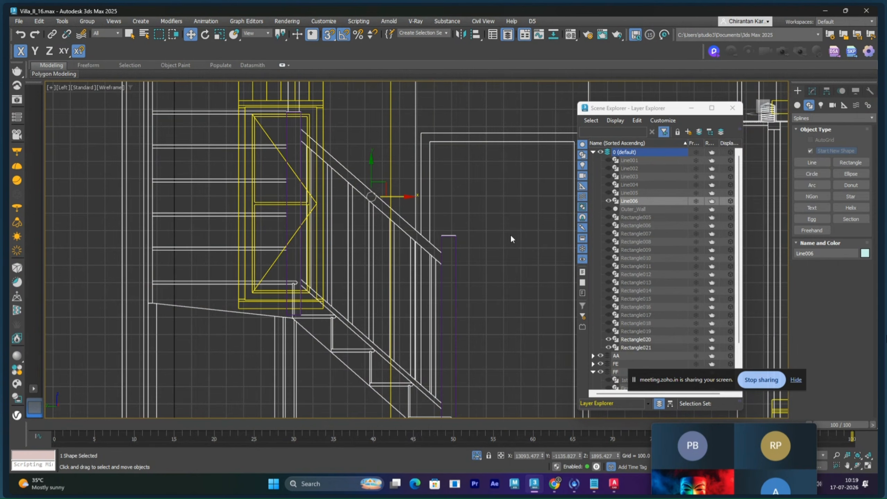
- Move the handrail outline along X from the Section_AA drawing to just beside the staircase on the Ground_Floor plan
key(t)
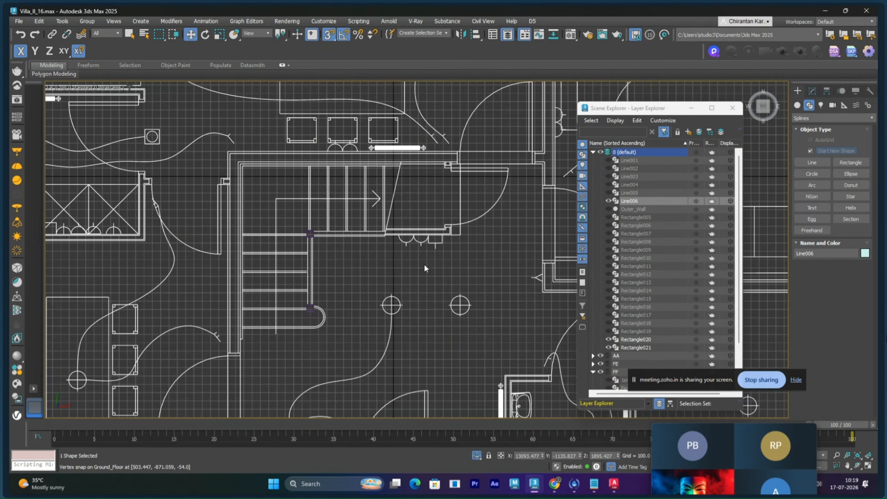
scroll(425, 264, down, 5)
scroll(345, 239, down, 2)
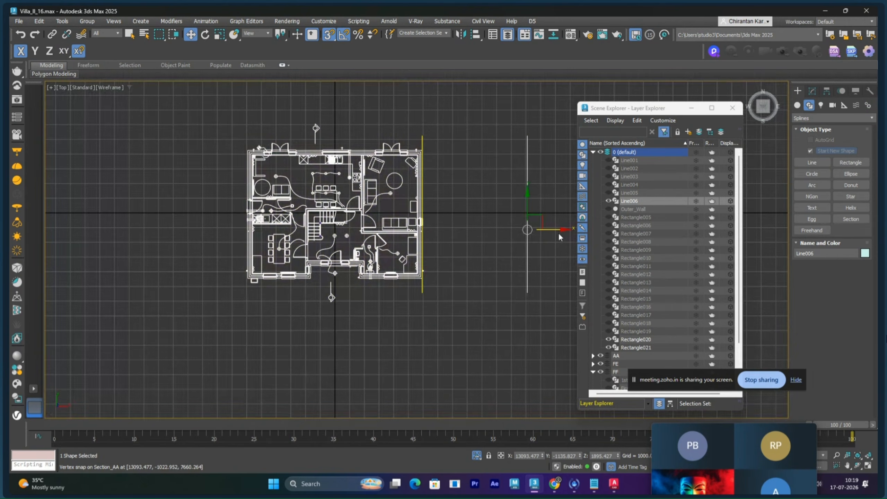
drag(559, 234, 470, 233)
scroll(460, 244, up, 2)
scroll(460, 244, up, 2)
middle_drag(434, 244, 432, 244)
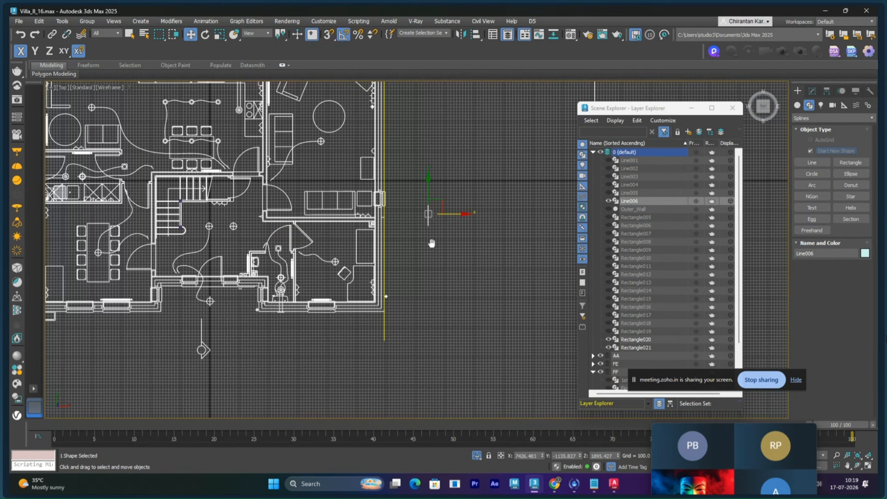
middle_drag(432, 244, 604, 239)
scroll(383, 219, up, 3)
scroll(383, 219, down, 3)
middle_drag(423, 225, 355, 208)
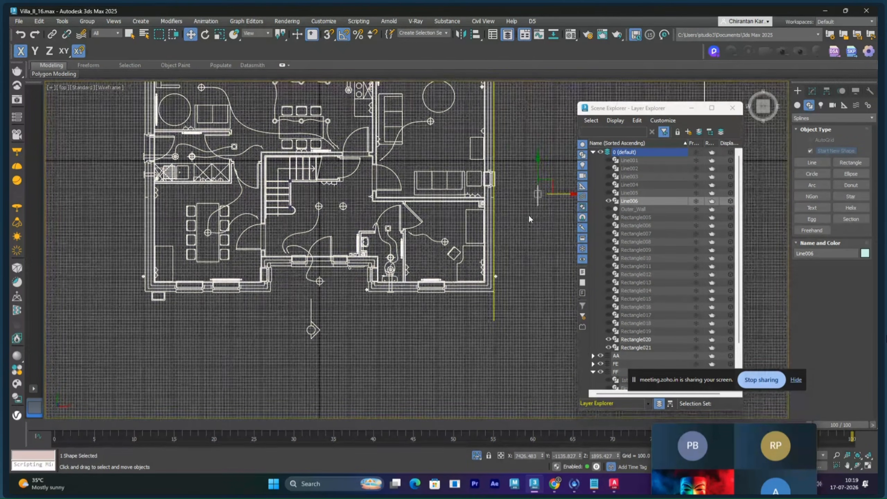
drag(550, 207, 319, 207)
scroll(319, 207, up, 3)
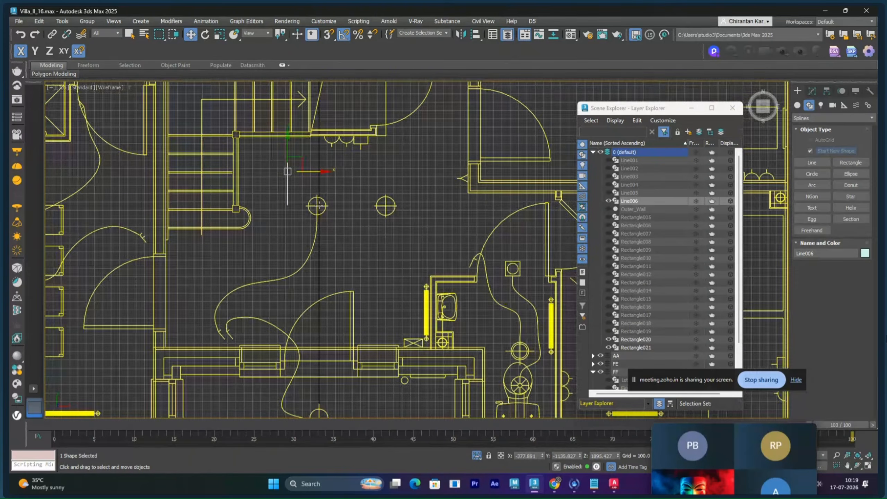
middle_drag(319, 206, 461, 240)
scroll(419, 227, up, 2)
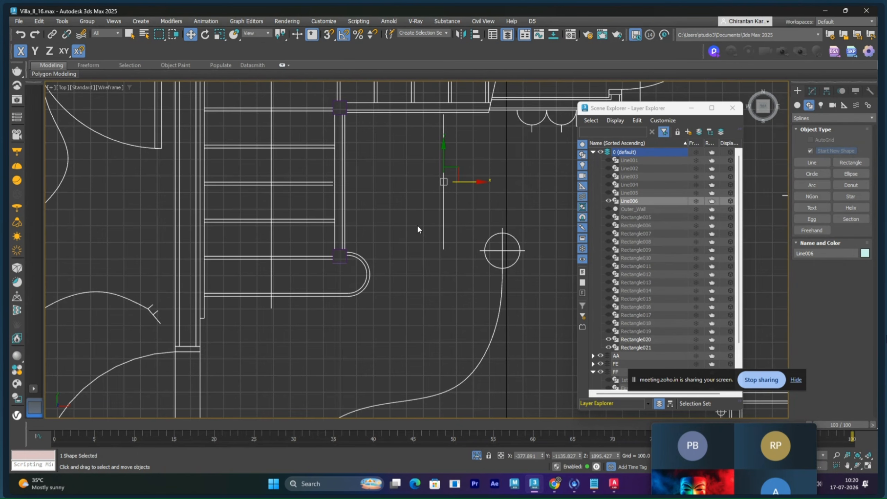
- Move the handrail outline onto the stair railing between the two posts and snap its end to the railing's stair-side edge line
middle_drag(418, 226, 456, 241)
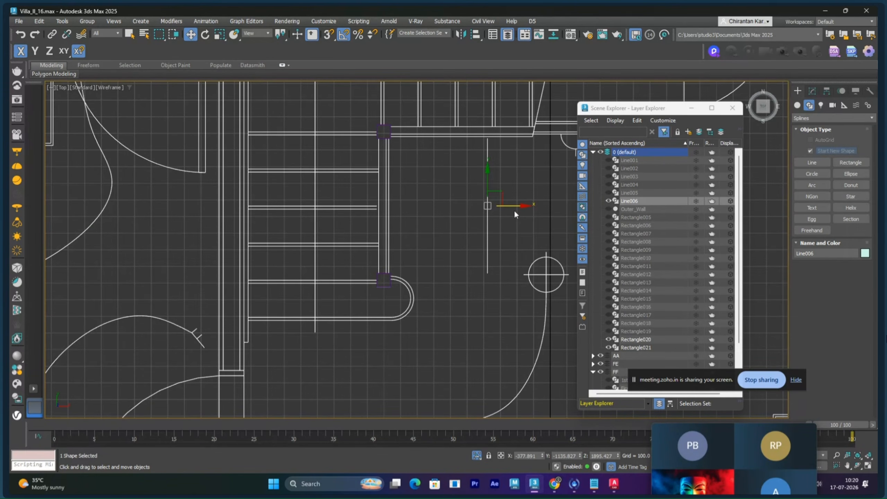
drag(516, 206, 398, 205)
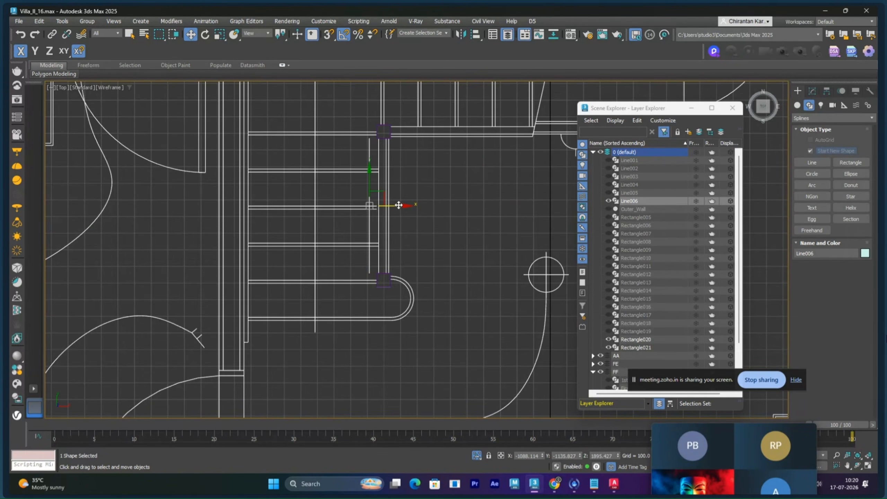
scroll(399, 205, up, 3)
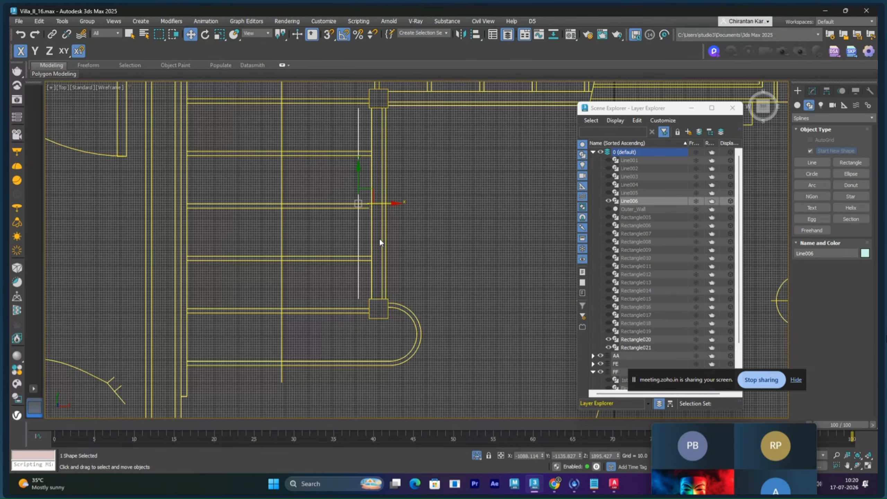
scroll(380, 239, up, 5)
key(s)
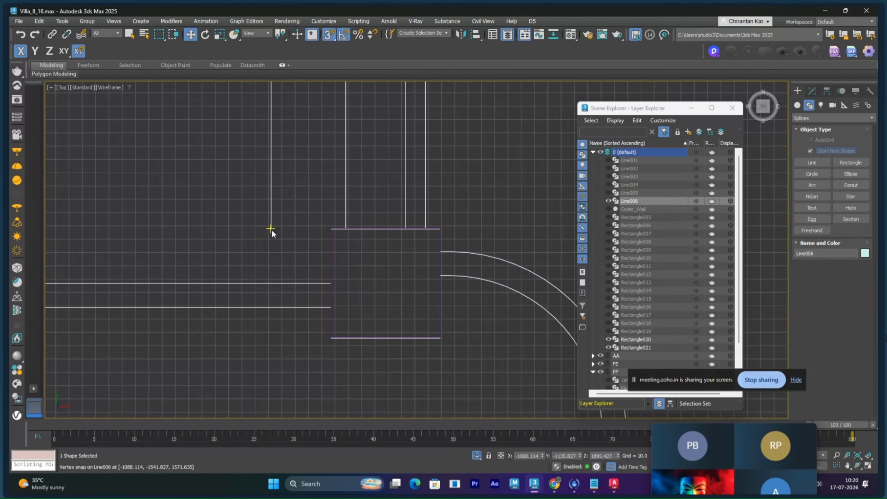
drag(271, 230, 346, 230)
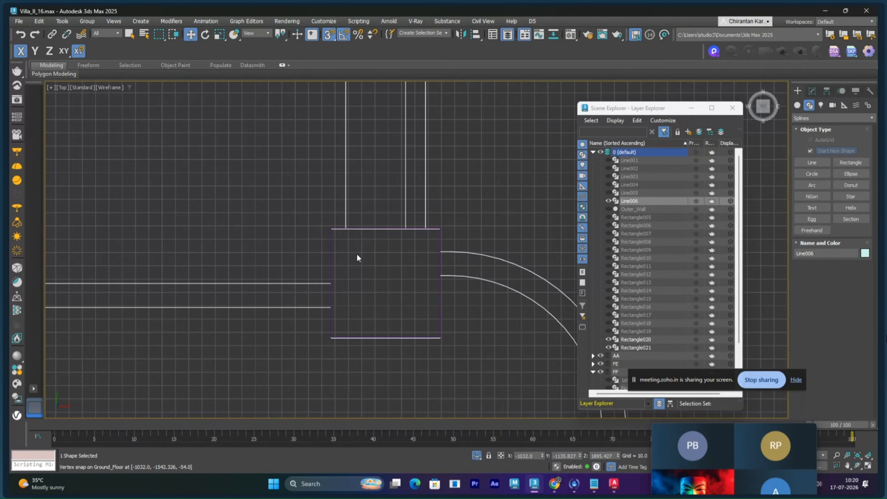
- Extrude the handrail outline with an amount of -44.5 to match the railing width on the Ground_Floor plan
scroll(387, 232, down, 4)
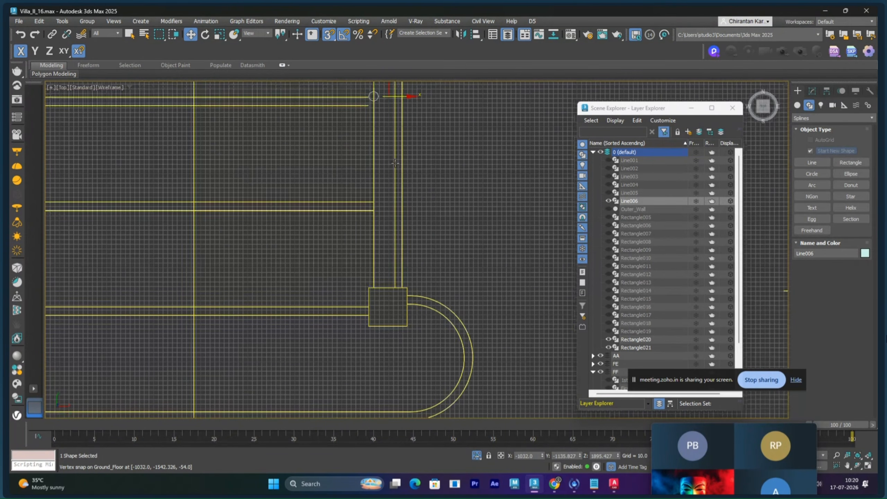
click(812, 91)
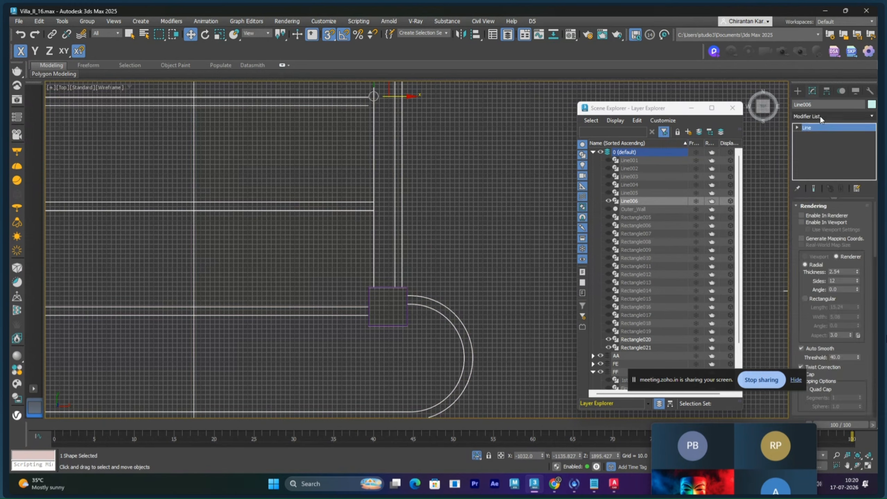
click(821, 116)
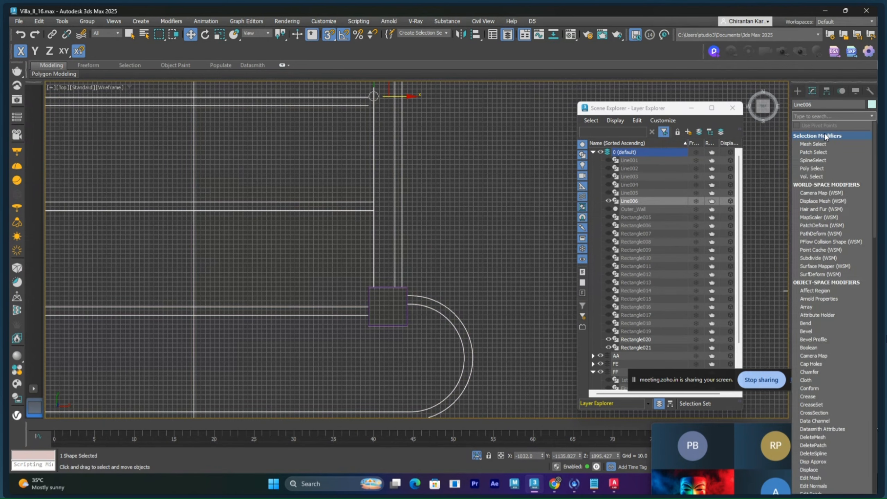
text(ext)
click(824, 138)
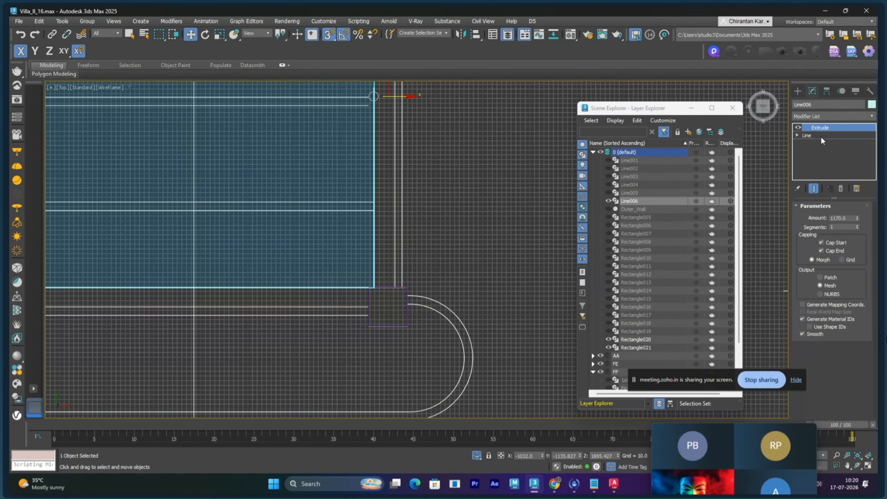
right_click(857, 218)
drag(859, 220, 870, 257)
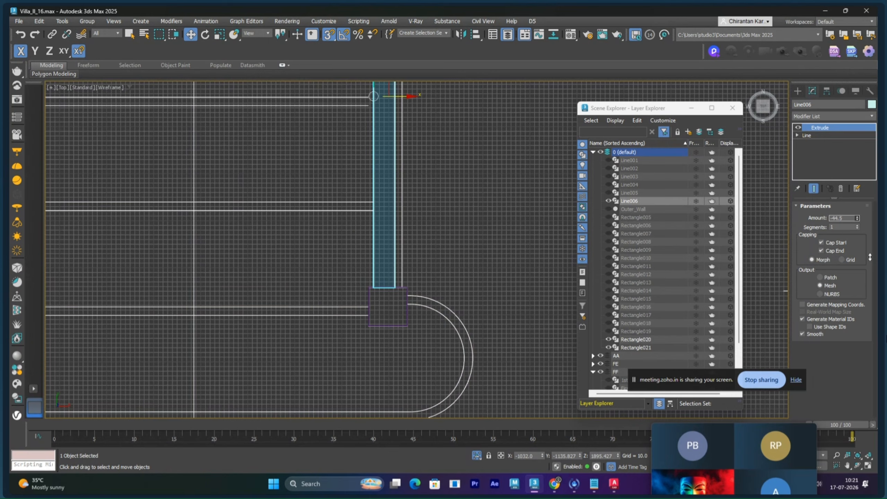
right_click(439, 244)
scroll(452, 302, down, 4)
middle_drag(435, 232, 429, 300)
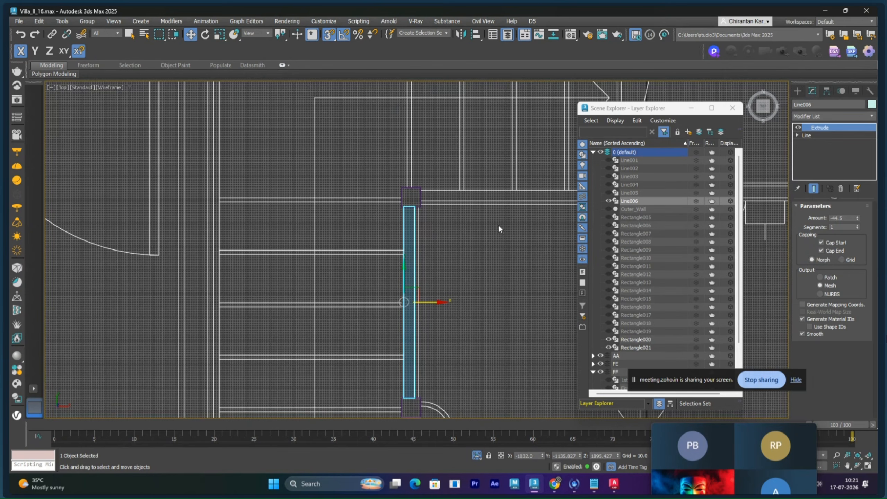
- Make one independent copy of the extruded handrail vertically below it, toward the stair treads in Section_AA
mouse_move(487, 224)
middle_down()
mouse_move(316, 210)
mouse_move(368, 287)
mouse_move(246, 292)
mouse_move(362, 296)
mouse_move(385, 260)
middle_up()
key(p)
key(l)
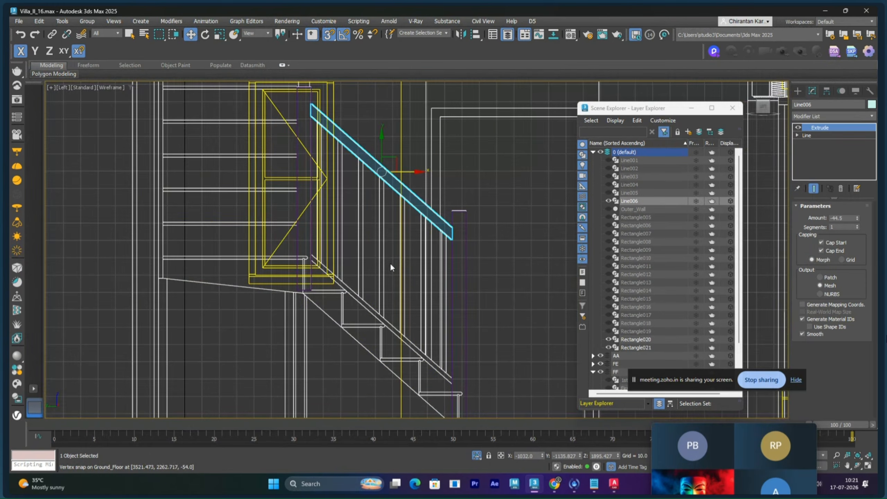
shift+drag(380, 157, 374, 257)
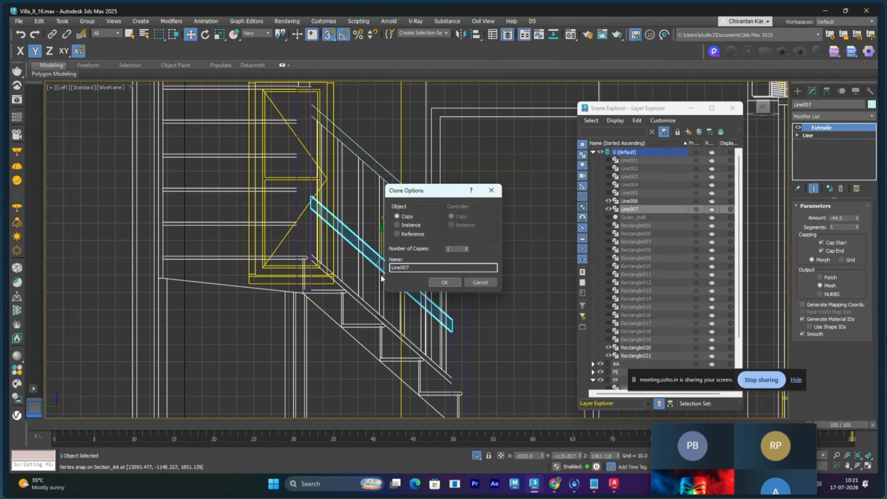
click(430, 282)
- Snap the copied rail's lower end corner to the lower edge endpoint of the bottom rail in Section_AA
scroll(443, 291, up, 4)
scroll(447, 319, up, 3)
middle_drag(462, 306, 478, 154)
scroll(464, 227, up, 4)
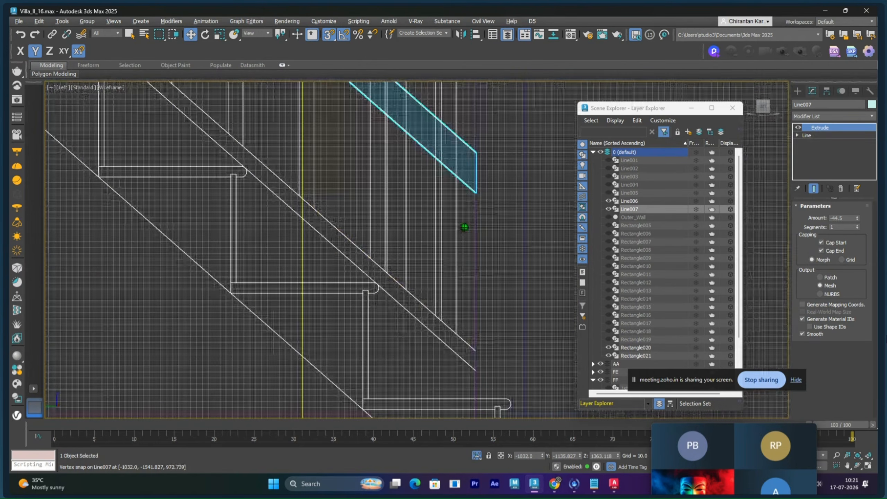
middle_drag(482, 399, 484, 313)
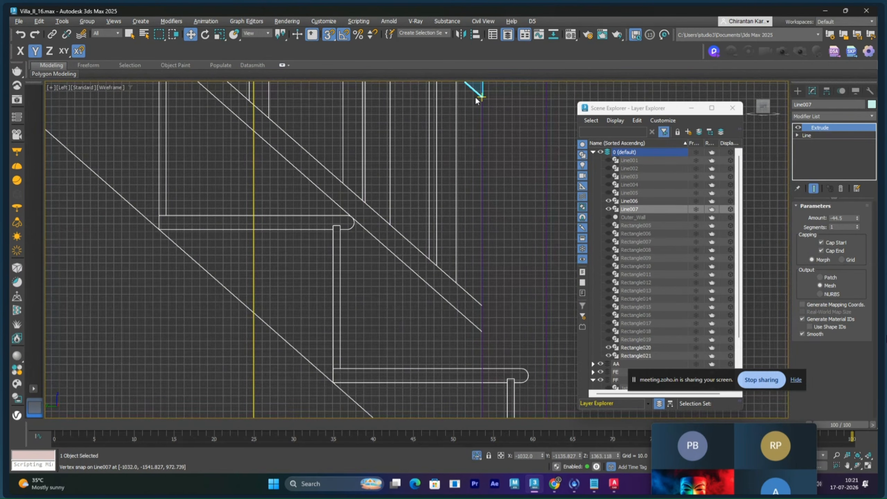
drag(482, 97, 478, 325)
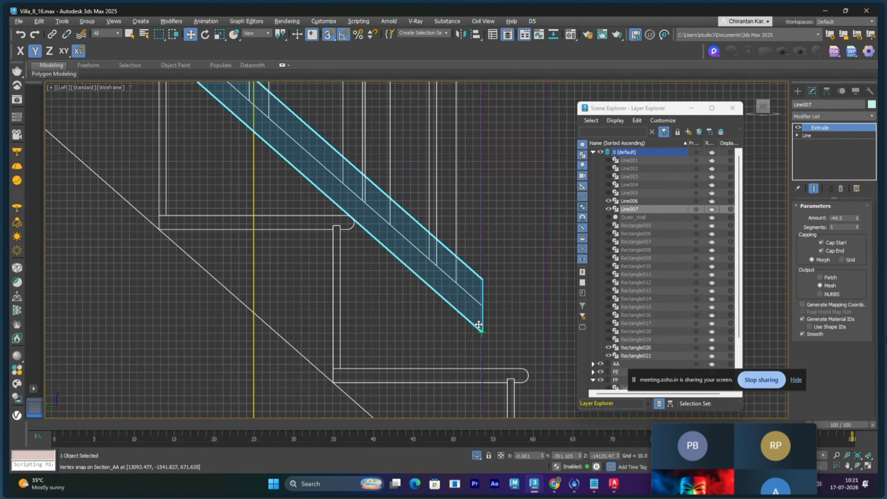
- Lower the copied rail's upper segment to the bottom rail's top line in Section_AA, and check the extruded rail in perspective
click(798, 135)
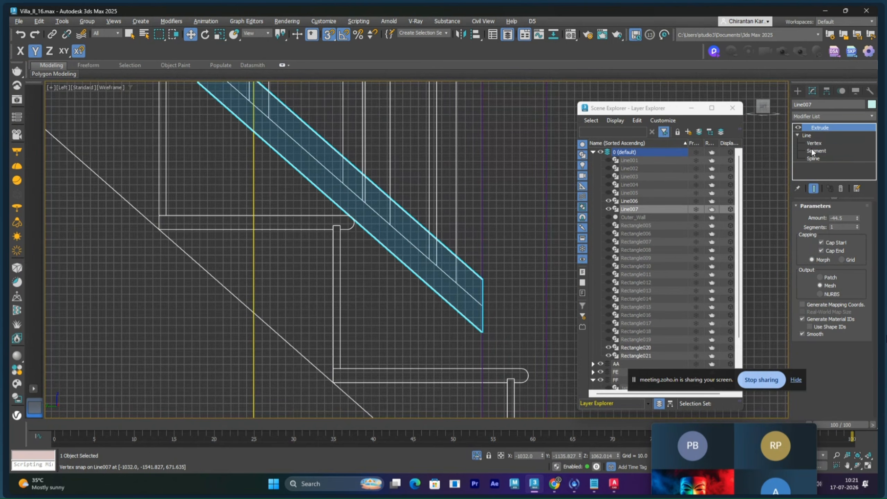
click(816, 151)
middle_drag(546, 224, 576, 224)
click(493, 262)
middle_drag(493, 273, 431, 220)
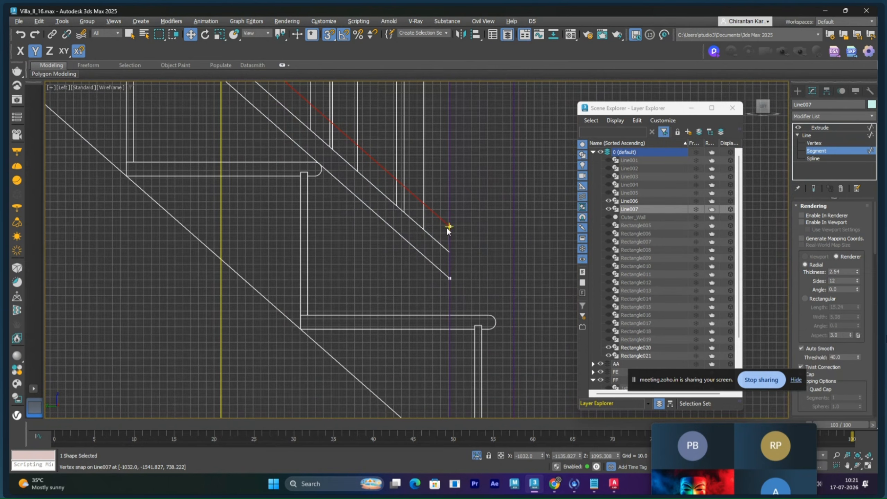
drag(449, 226, 449, 252)
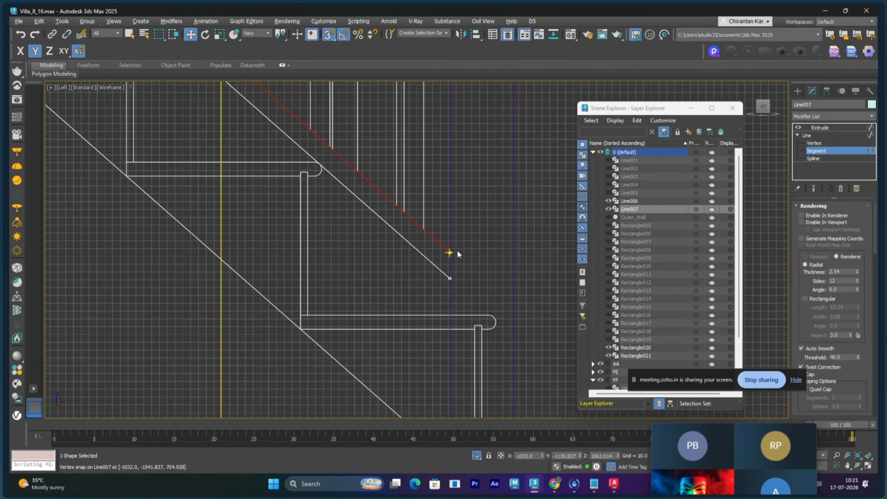
scroll(404, 241, down, 4)
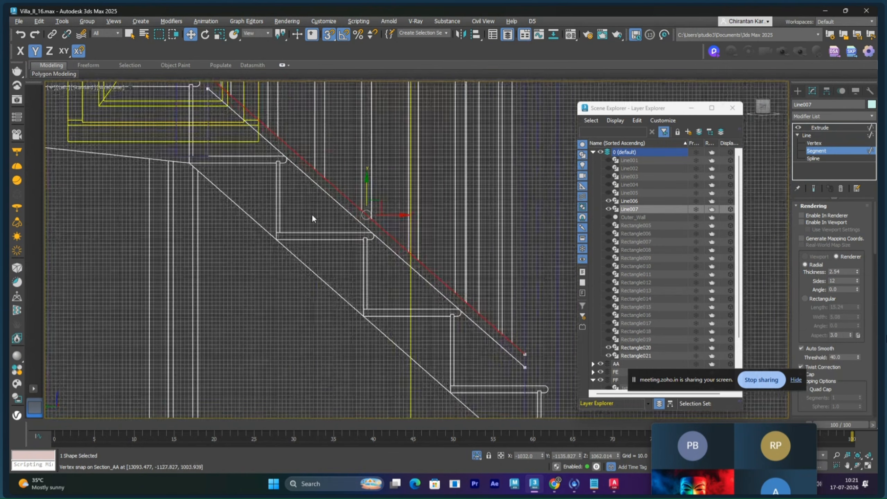
scroll(312, 219, up, 2)
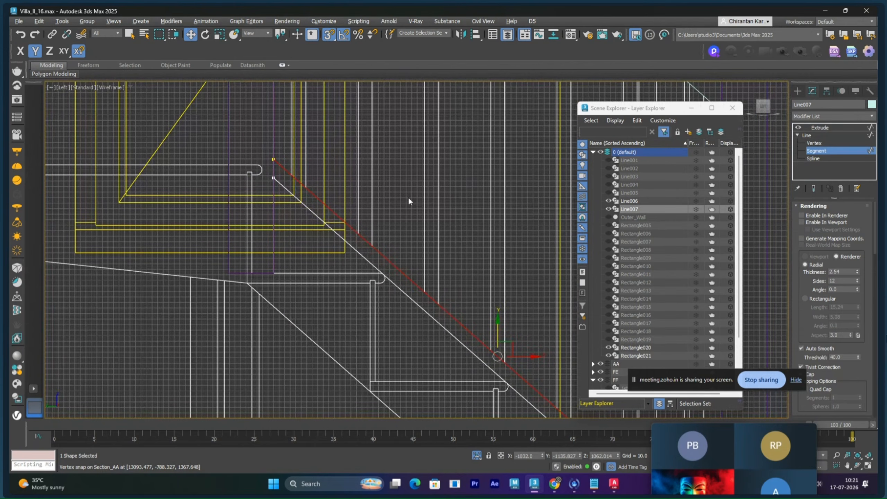
click(820, 128)
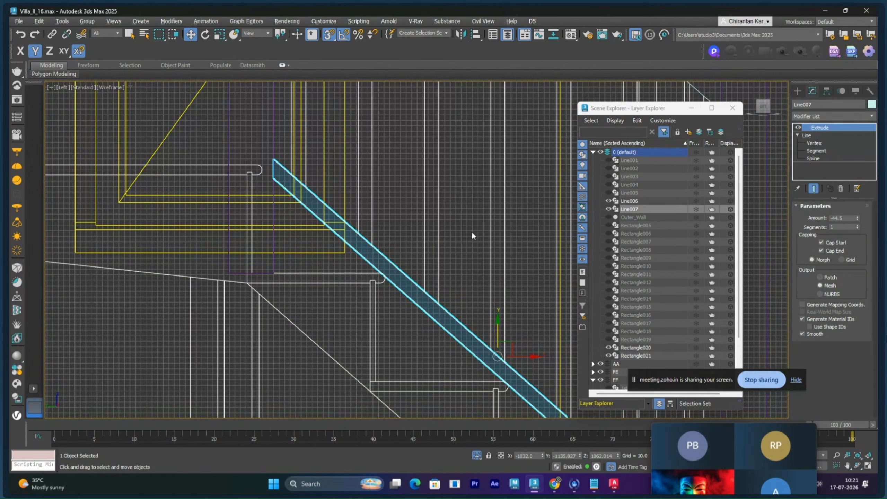
key(p)
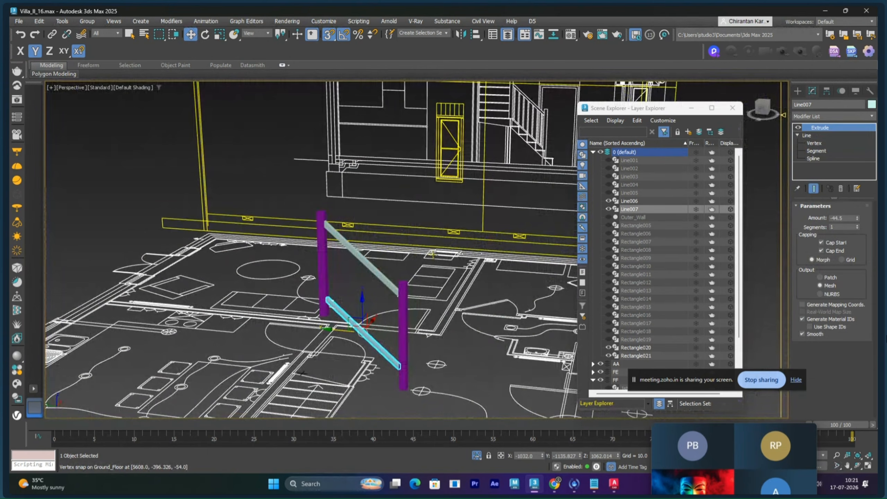
middle_drag(434, 254, 444, 200)
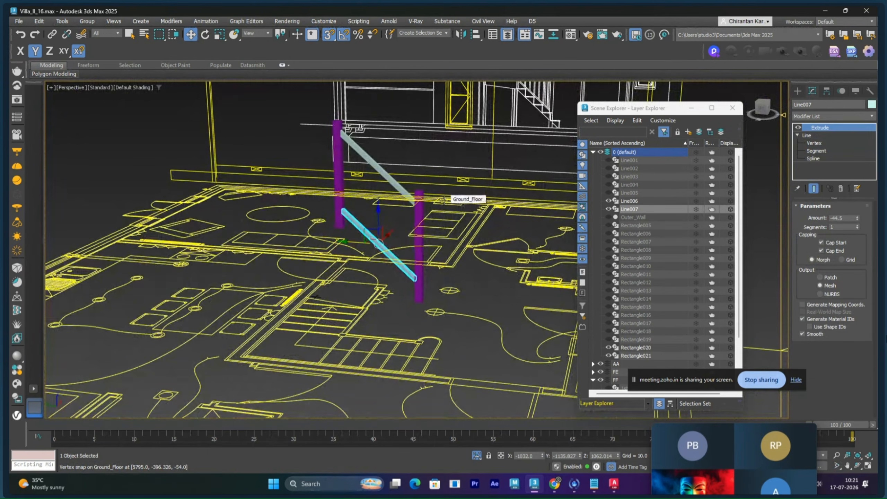